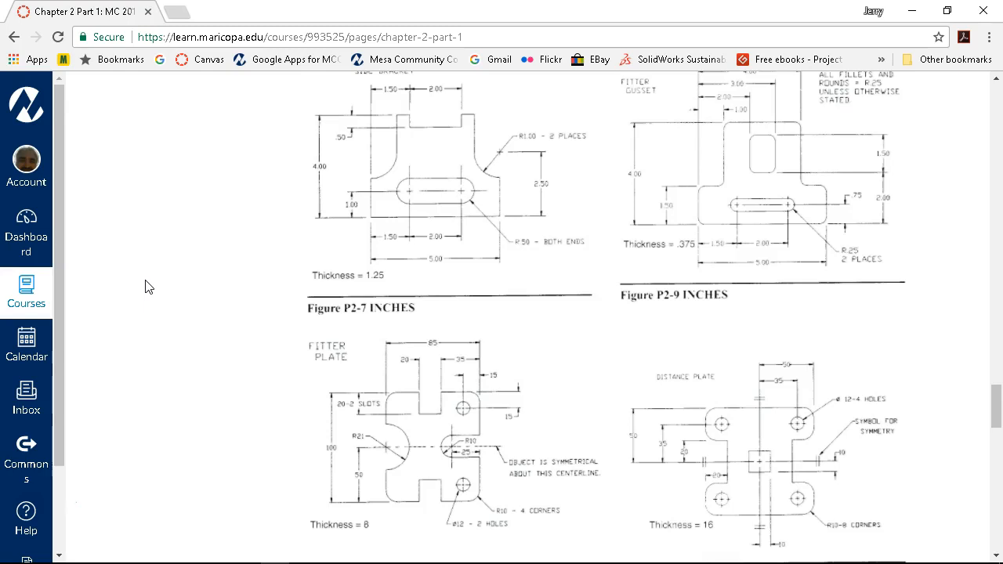
- Switch to SolidWorks and create a new part from the Part Inch template
{"action": "left_click", "coordinate": [146, 295]}
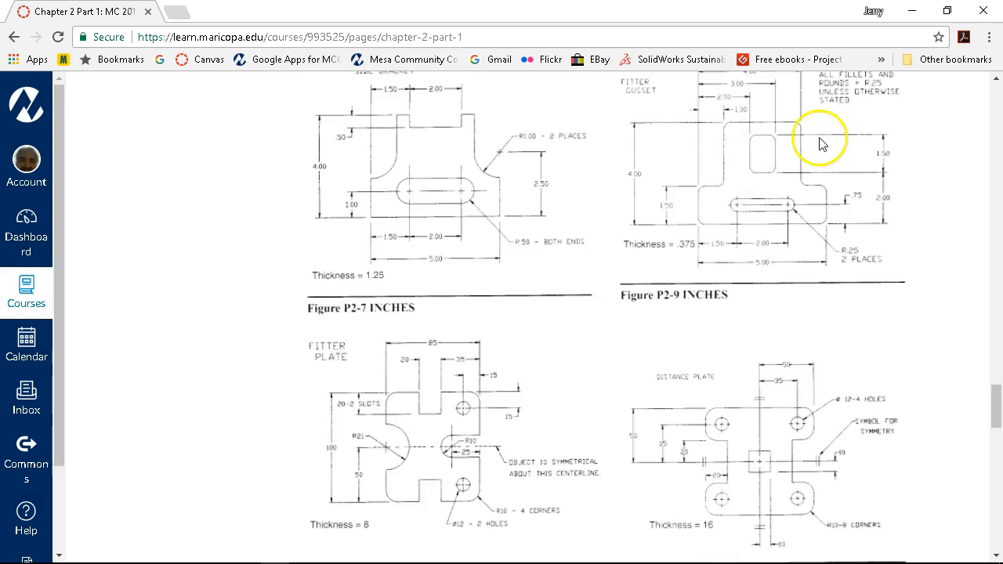
{"action": "left_click", "coordinate": [914, 14]}
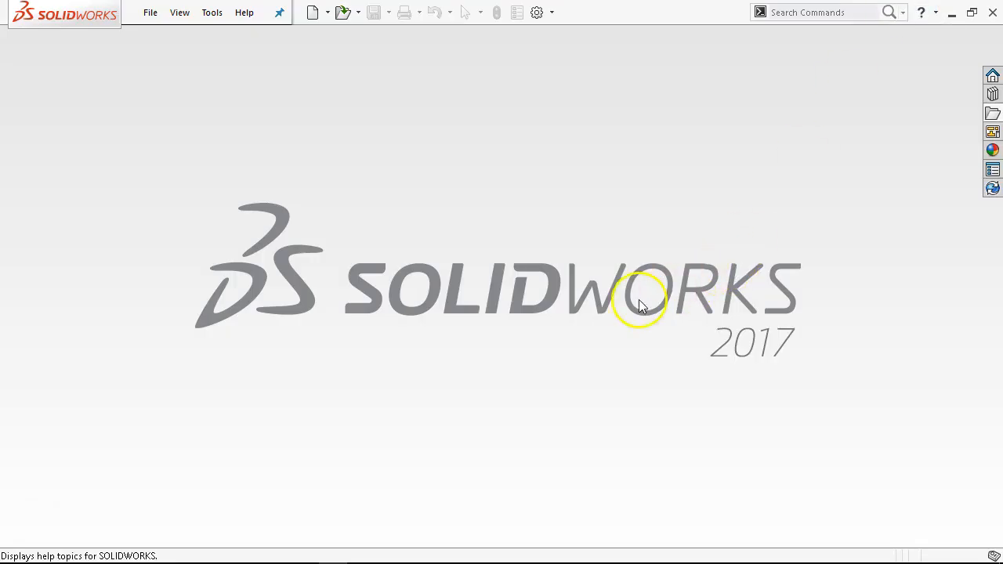
{"action": "left_click", "coordinate": [153, 13]}
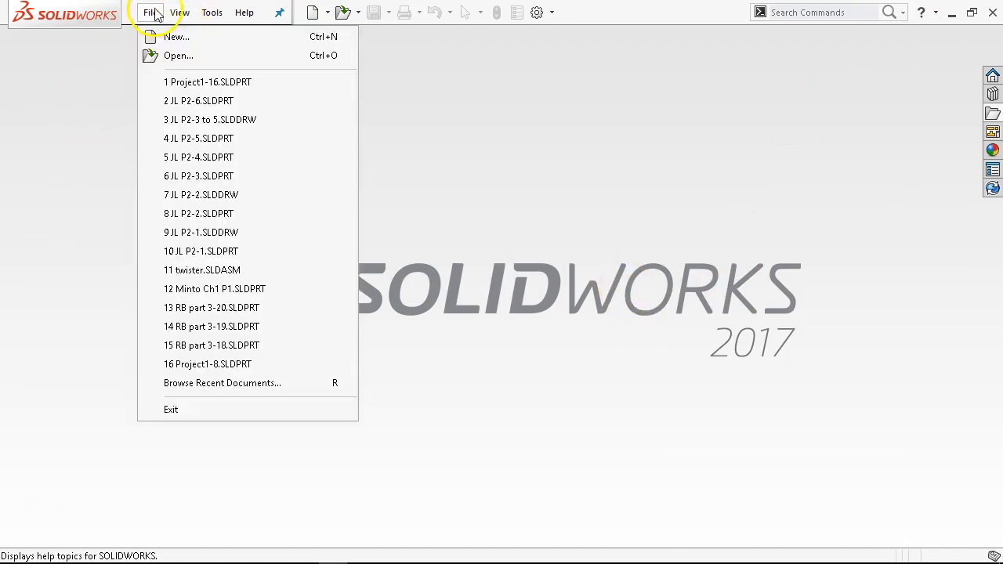
{"action": "left_click", "coordinate": [175, 37]}
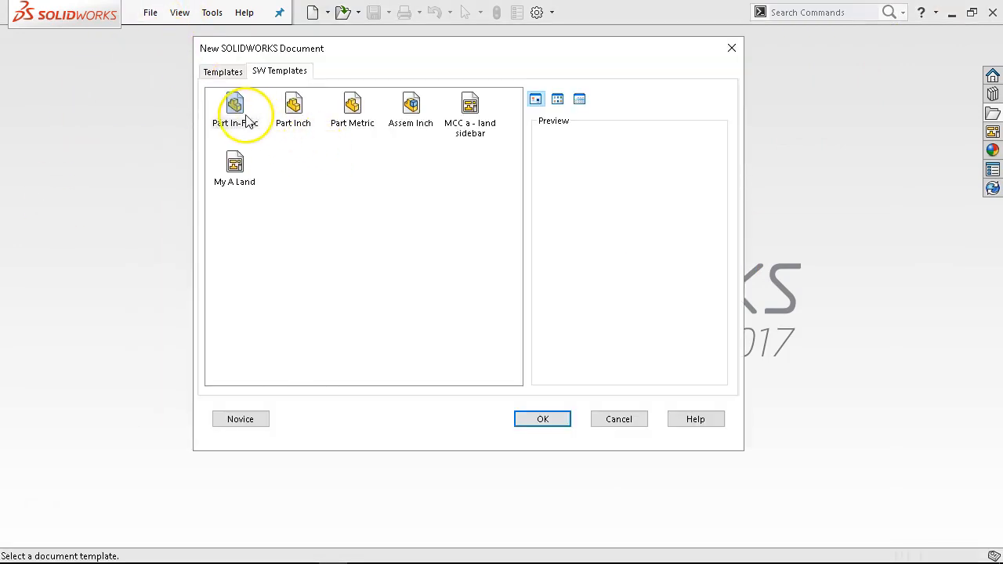
{"action": "left_click", "coordinate": [243, 114]}
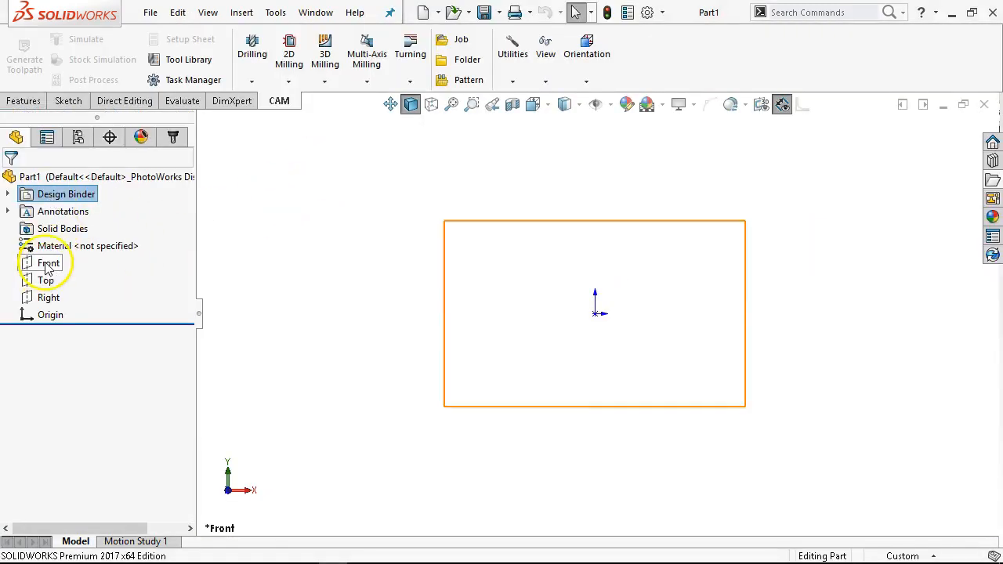
- Open a sketch on the Front plane and add a vertical infinite-length centerline through the origin
{"action": "left_click", "coordinate": [55, 263]}
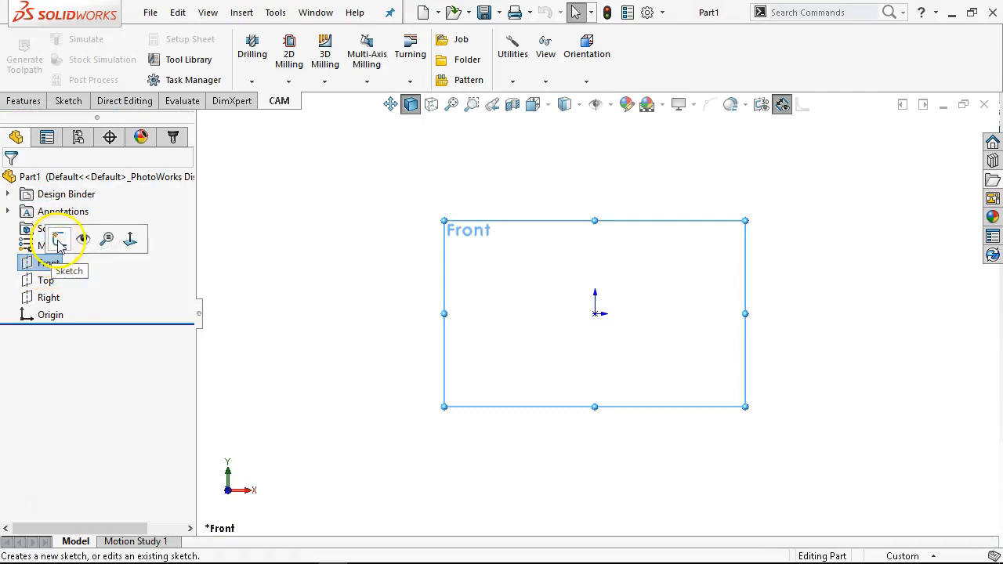
{"action": "left_click", "coordinate": [60, 240]}
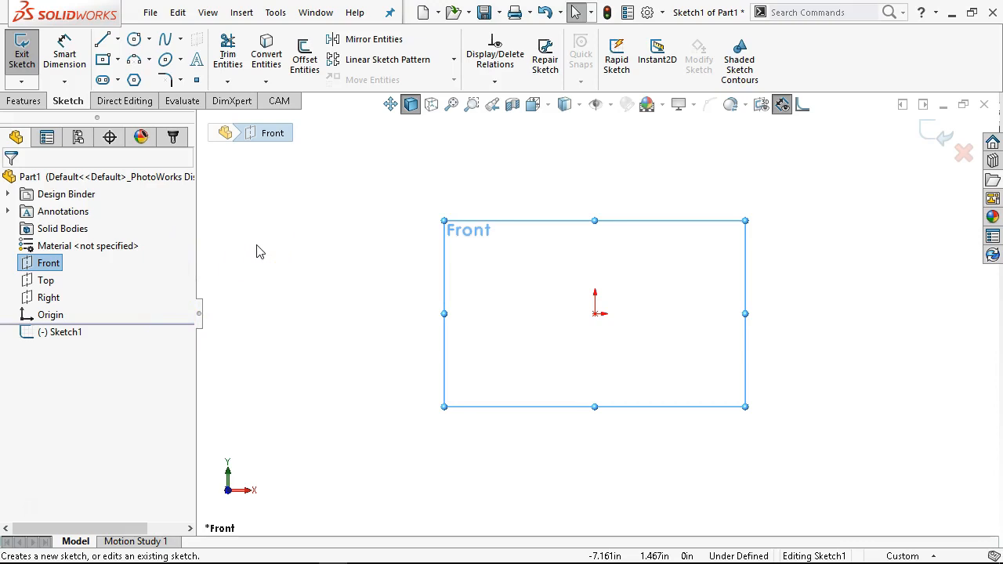
{"action": "left_click", "coordinate": [118, 43]}
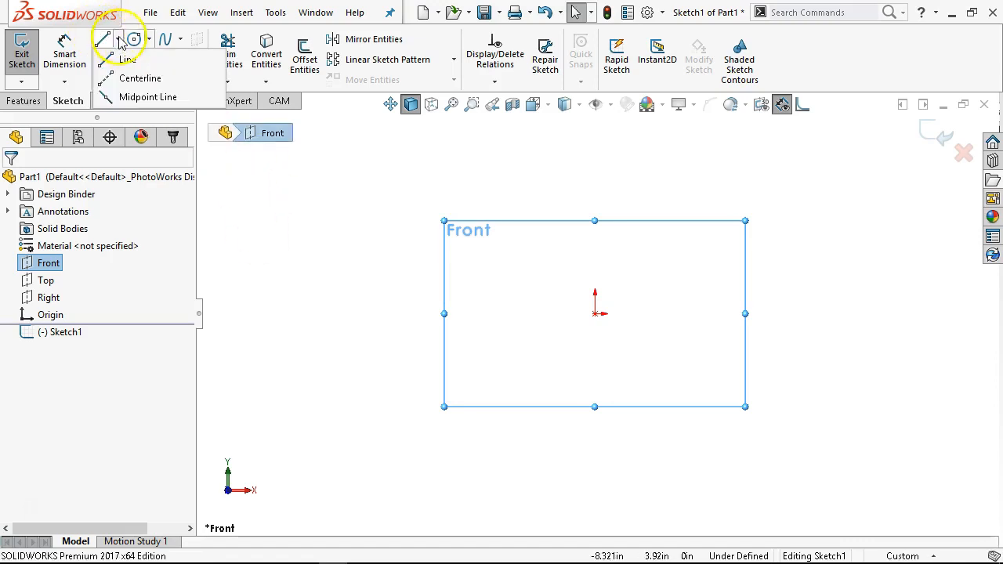
{"action": "left_click", "coordinate": [116, 57]}
{"action": "left_click", "coordinate": [133, 60]}
{"action": "left_click", "coordinate": [55, 304]}
{"action": "left_click", "coordinate": [39, 378]}
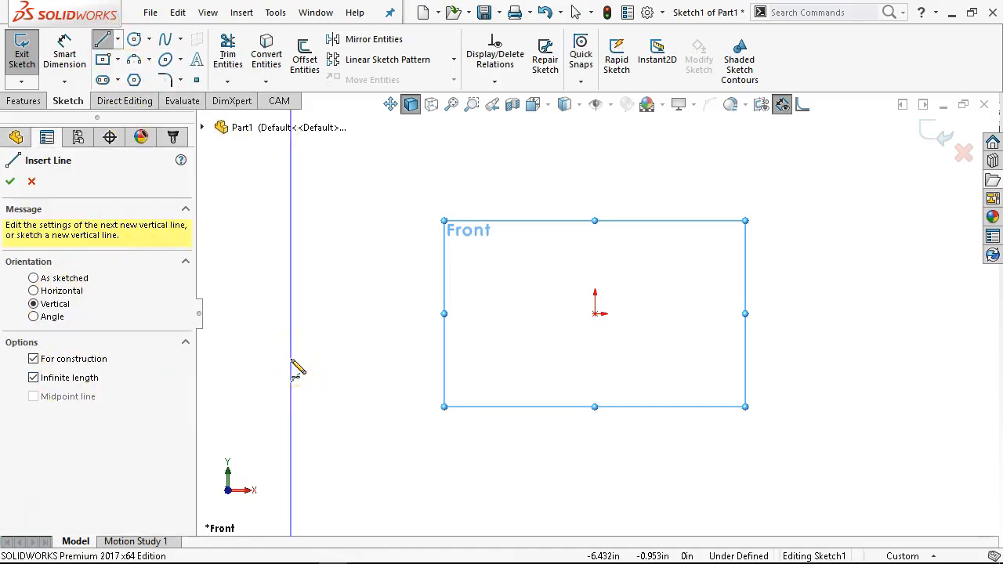
{"action": "left_click", "coordinate": [595, 314]}
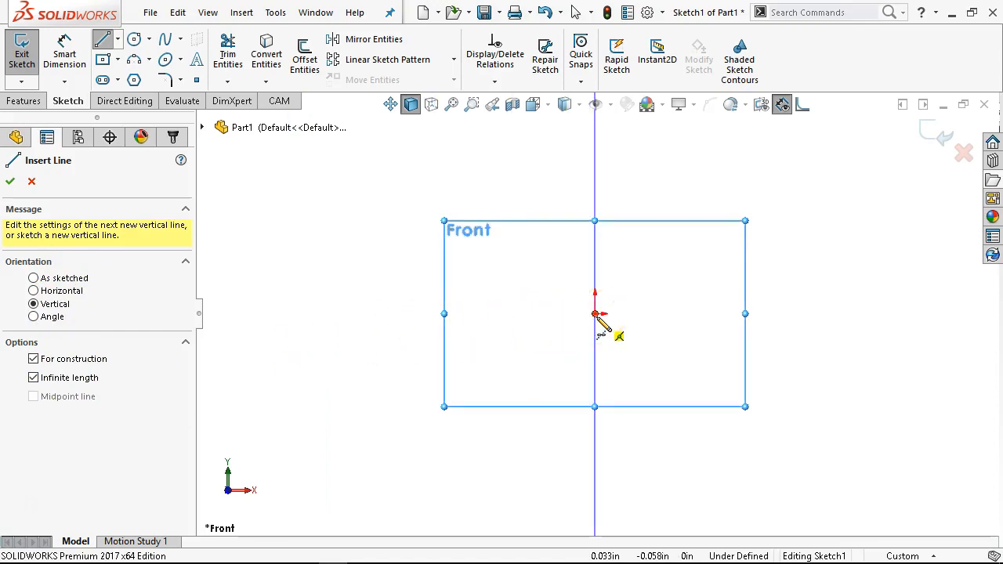
{"action": "left_click", "coordinate": [595, 315]}
{"action": "right_click", "coordinate": [664, 276]}
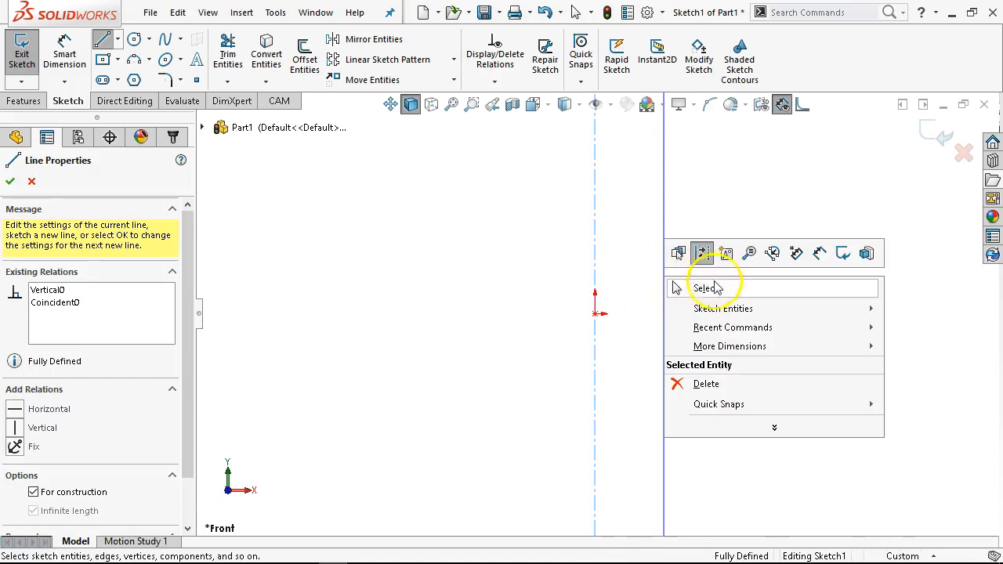
{"action": "left_click", "coordinate": [716, 287]}
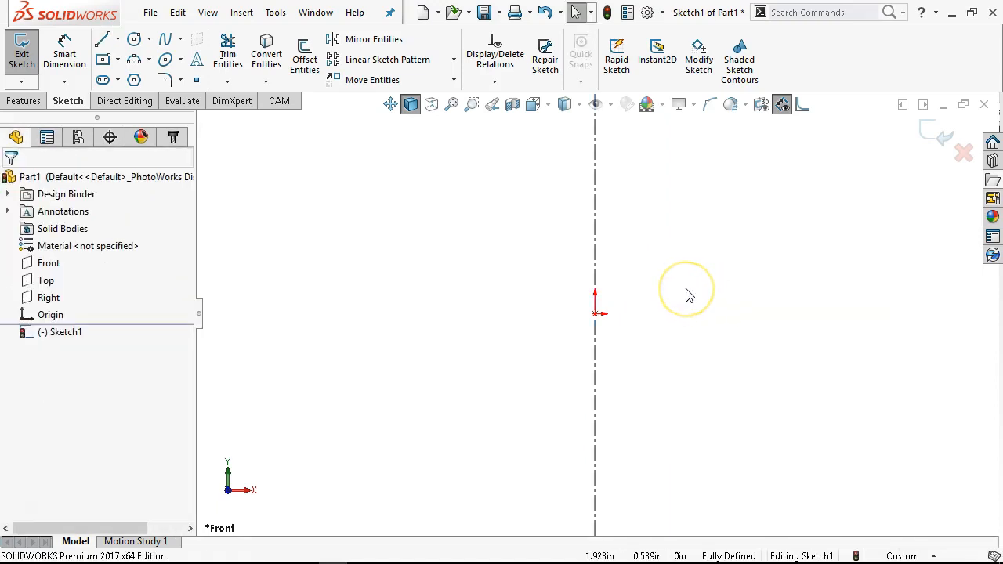
{"action": "left_click", "coordinate": [531, 193]}
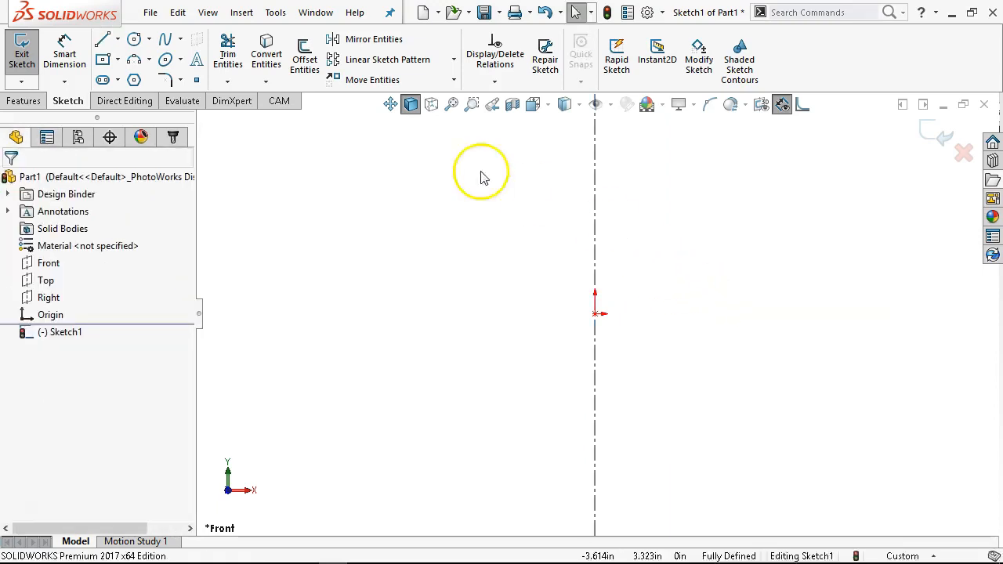
- Draw the left half of the bracket outline with lines and a tangent arc, from the origin back to the centerline
{"action": "left_click", "coordinate": [102, 39]}
{"action": "left_click", "coordinate": [594, 330]}
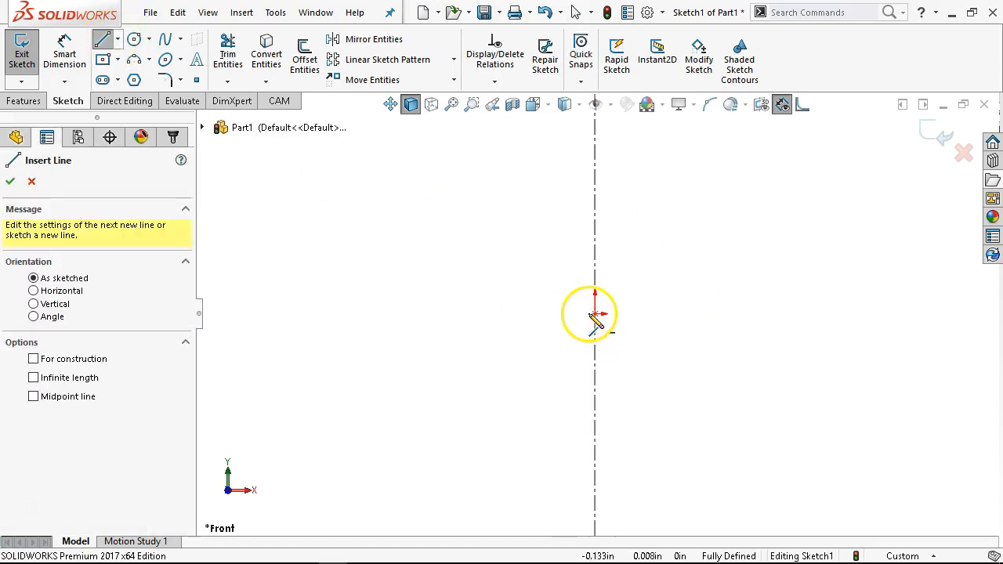
{"action": "left_click", "coordinate": [595, 314]}
{"action": "left_click", "coordinate": [456, 314]}
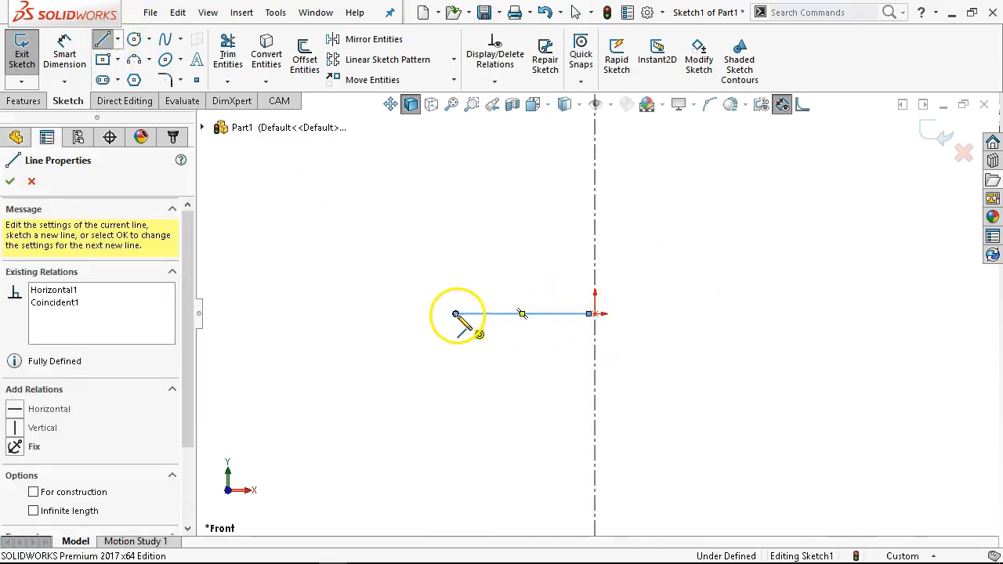
{"action": "left_click", "coordinate": [456, 269]}
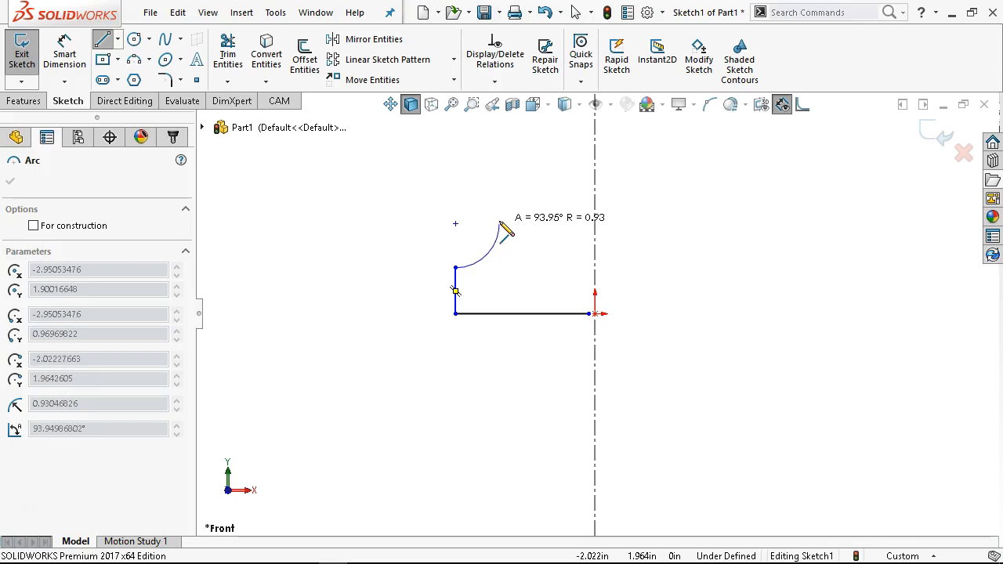
{"action": "left_click", "coordinate": [501, 225]}
{"action": "left_click_drag", "start_coordinate": [500, 223], "coordinate": [505, 168]}
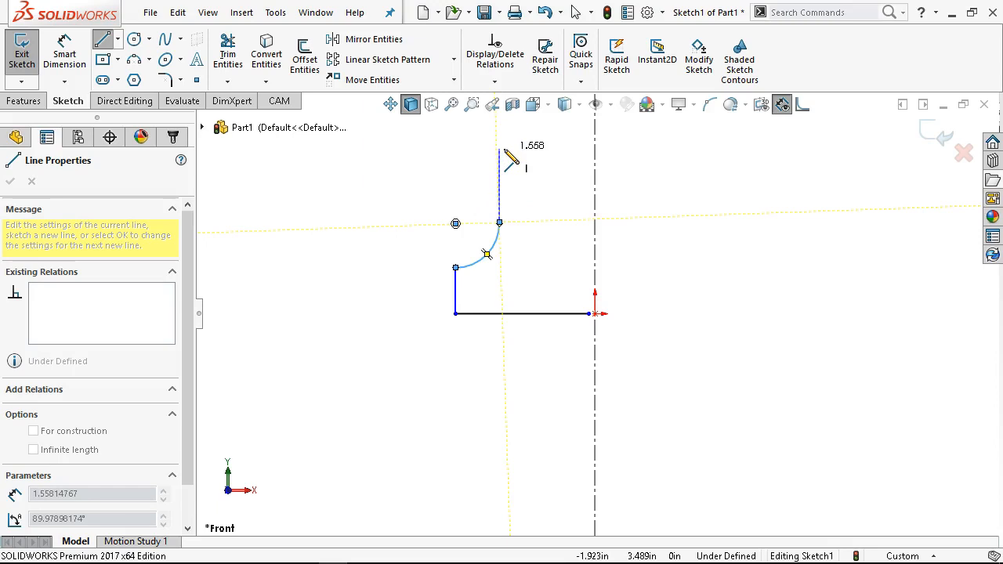
{"action": "left_click", "coordinate": [499, 150]}
{"action": "left_click", "coordinate": [520, 155]}
{"action": "left_click", "coordinate": [540, 149]}
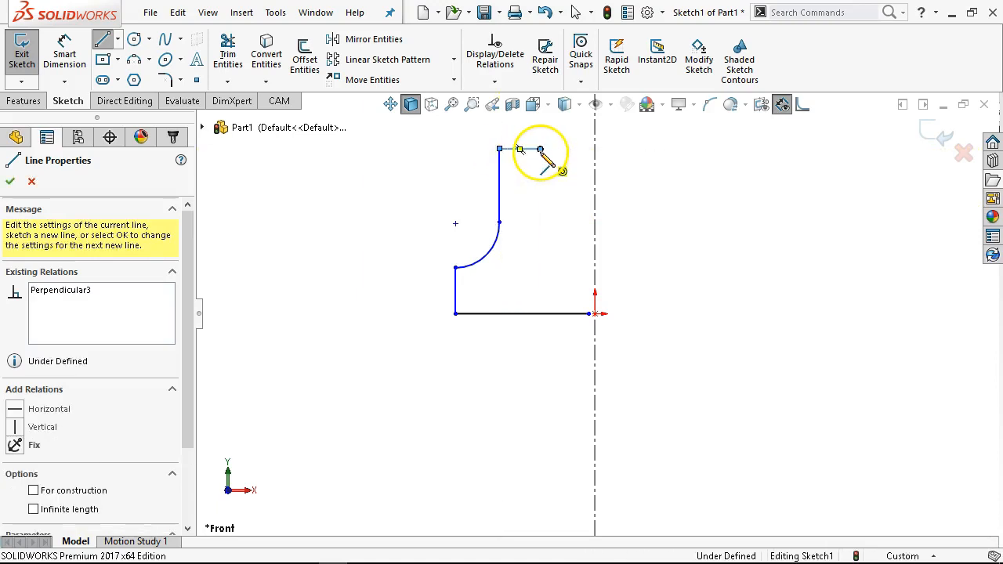
{"action": "left_click", "coordinate": [540, 197]}
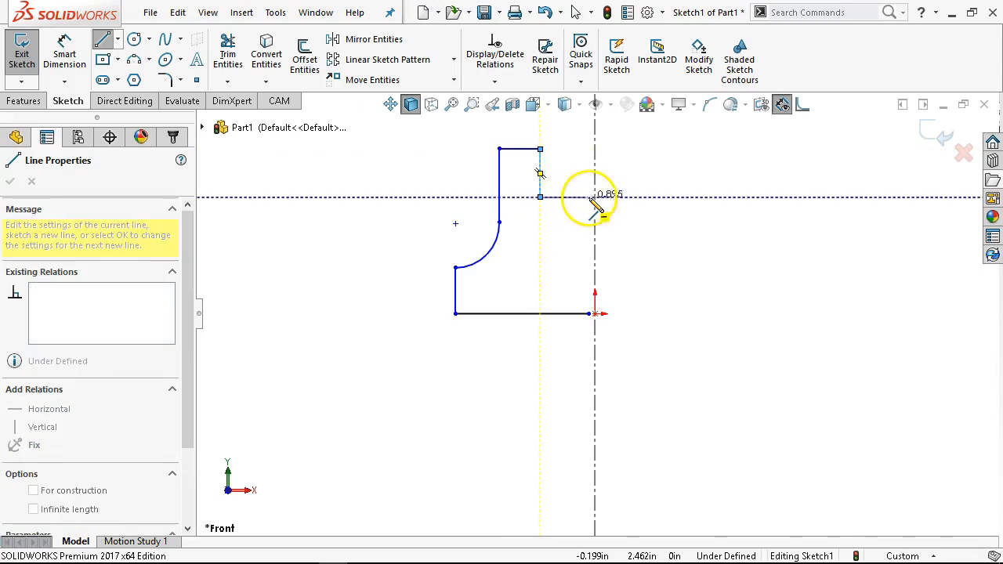
{"action": "left_click", "coordinate": [595, 197]}
{"action": "right_click", "coordinate": [644, 192]}
{"action": "left_click", "coordinate": [647, 199]}
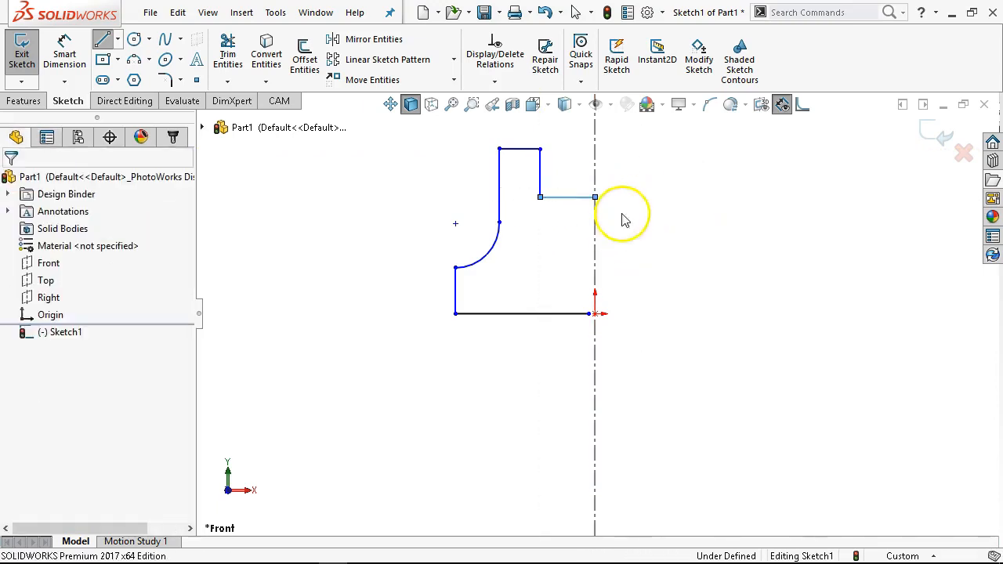
- Drag the upper vertical line left and make it tangent to the arc
{"action": "mouse_move", "coordinate": [506, 232]}
{"action": "left_mouse_down"}
{"action": "mouse_move", "coordinate": [466, 209]}
{"action": "mouse_move", "coordinate": [515, 236]}
{"action": "mouse_move", "coordinate": [517, 249]}
{"action": "mouse_move", "coordinate": [515, 218]}
{"action": "mouse_move", "coordinate": [488, 217]}
{"action": "mouse_move", "coordinate": [493, 229]}
{"action": "mouse_move", "coordinate": [471, 200]}
{"action": "left_mouse_up"}
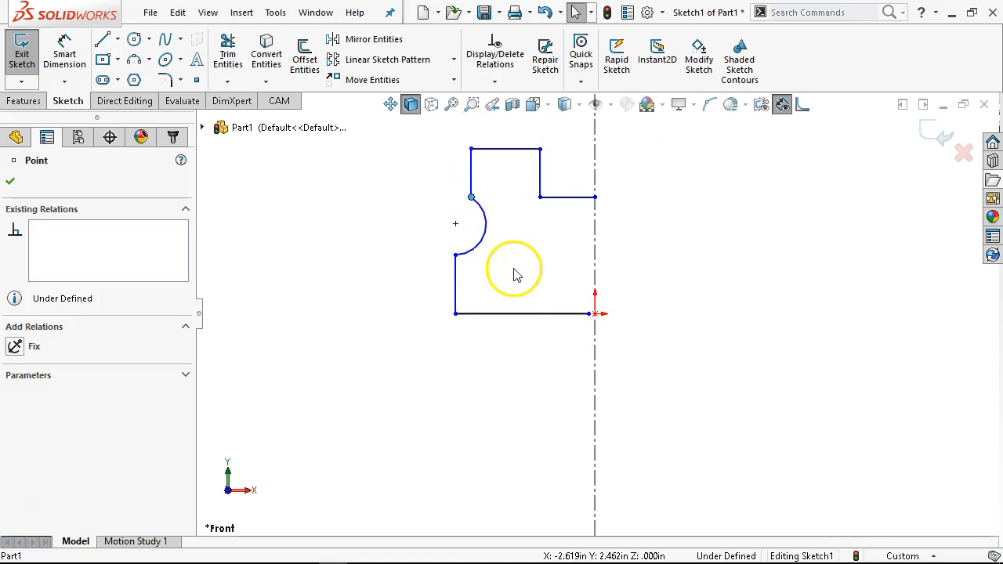
{"action": "left_click", "coordinate": [484, 226]}
{"action": "left_click", "coordinate": [472, 179], "text": "ctrl"}
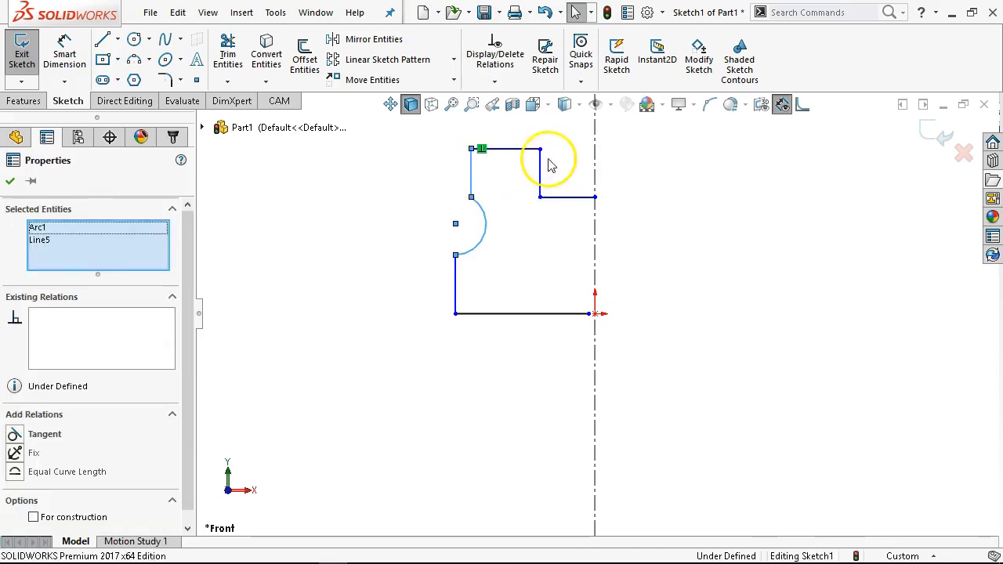
{"action": "left_click", "coordinate": [518, 103]}
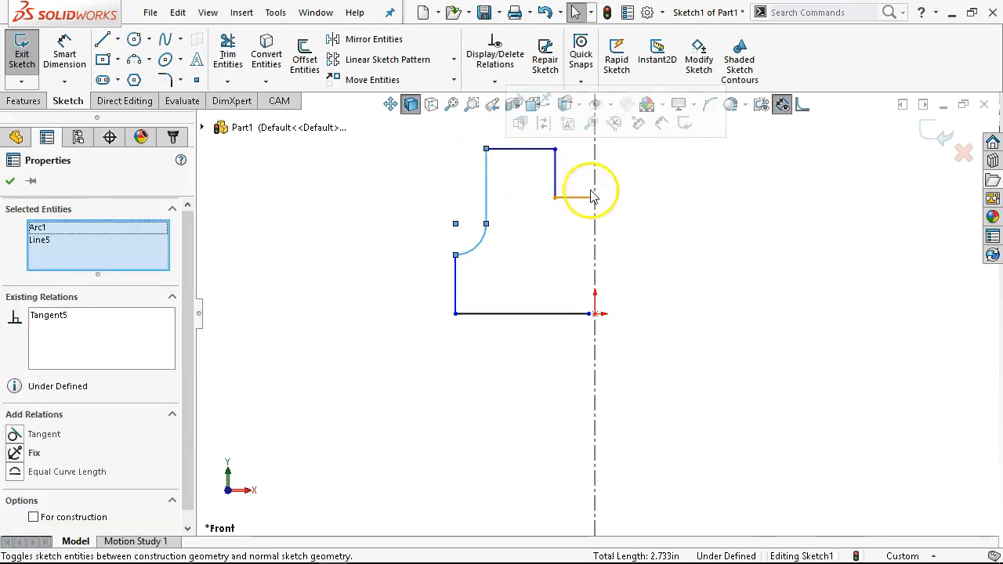
{"action": "left_click", "coordinate": [389, 161]}
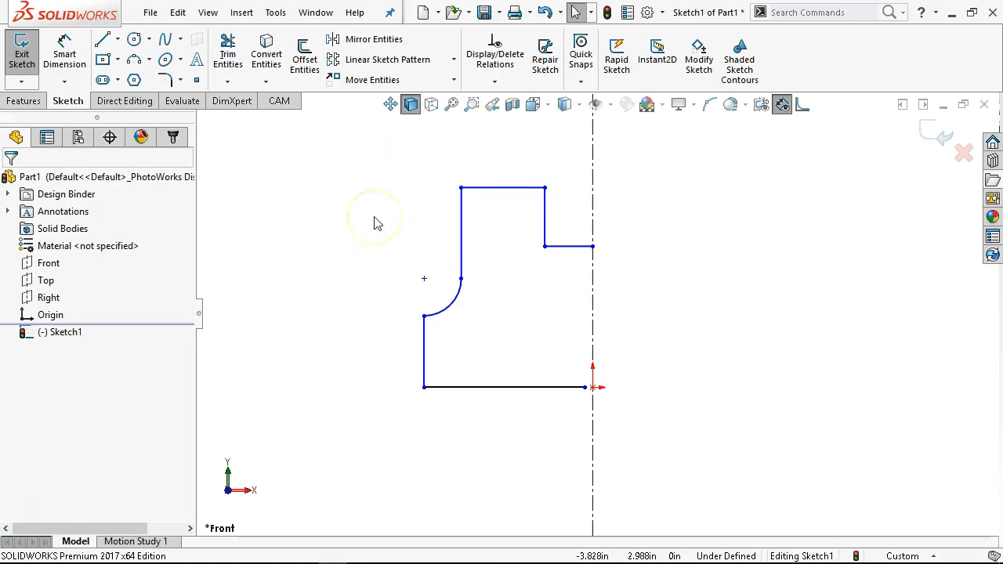
- Dimension the overall width from the left edge across the centerline as 5 in
{"action": "left_click", "coordinate": [65, 55]}
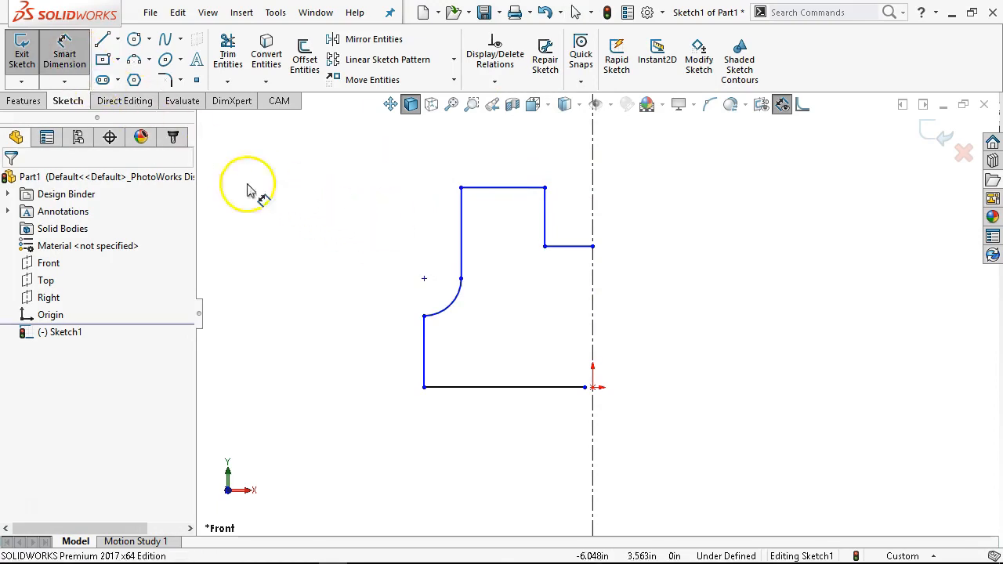
{"action": "left_click", "coordinate": [593, 433]}
{"action": "left_click", "coordinate": [658, 479]}
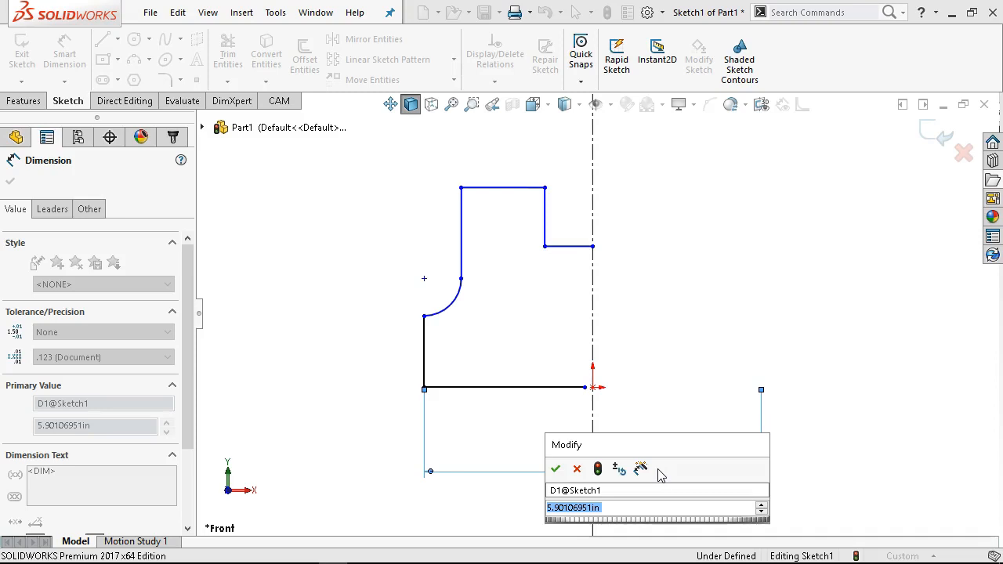
{"action": "type", "text": "5"}
{"action": "key", "text": "Return"}
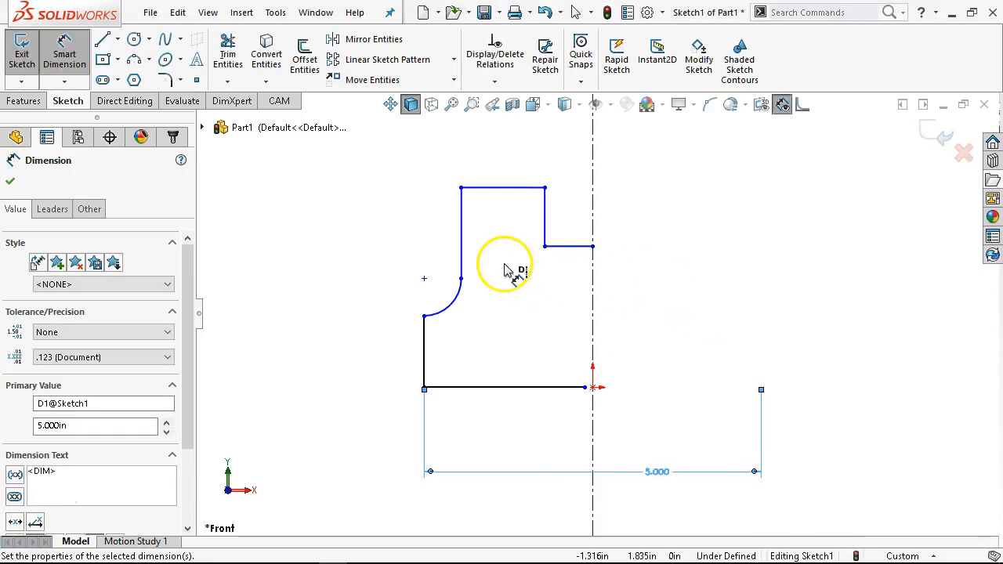
- Try to dimension between the bottom line and the top line
{"action": "left_click", "coordinate": [484, 387]}
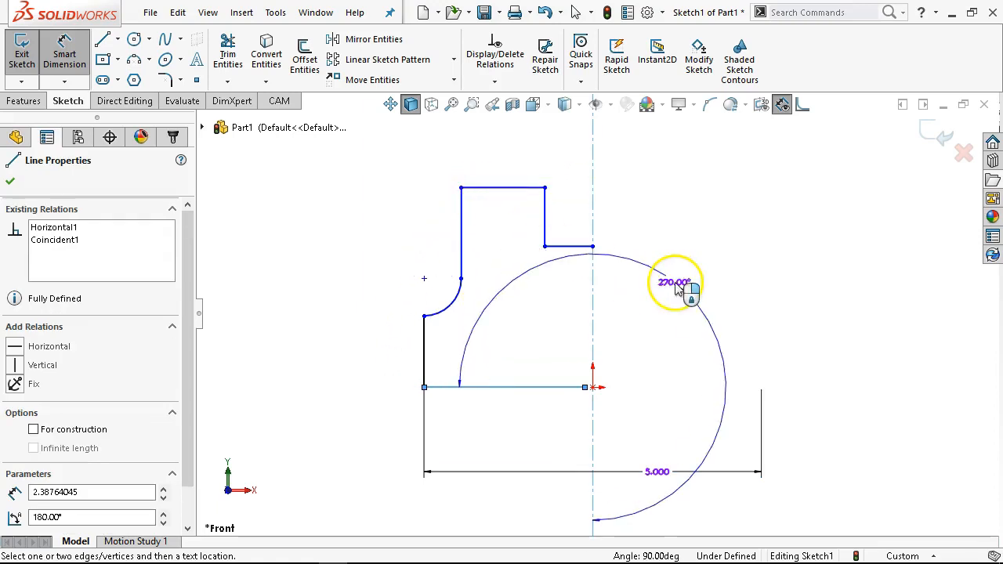
{"action": "left_click", "coordinate": [497, 189]}
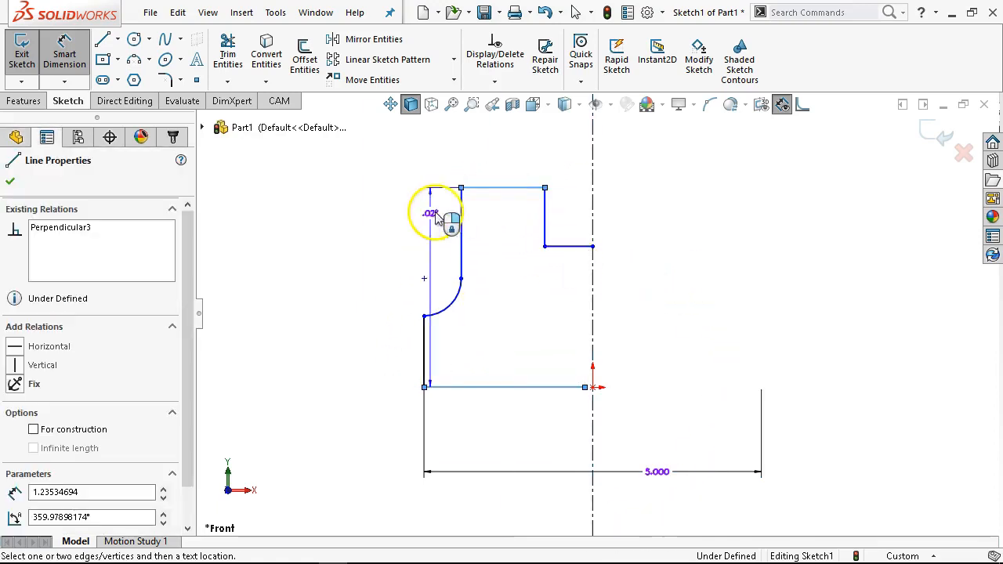
{"action": "left_click", "coordinate": [346, 337]}
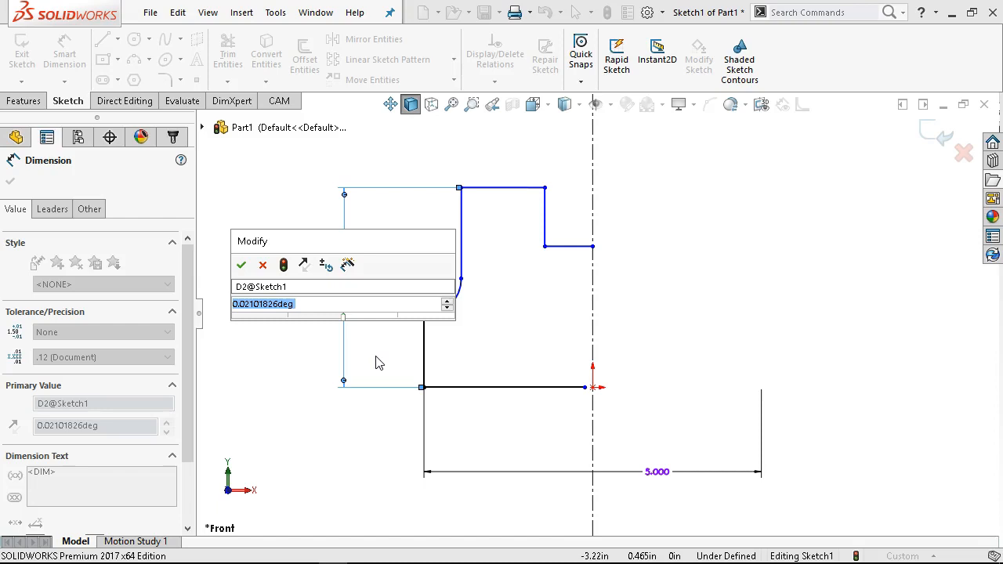
{"action": "key", "text": "Return"}
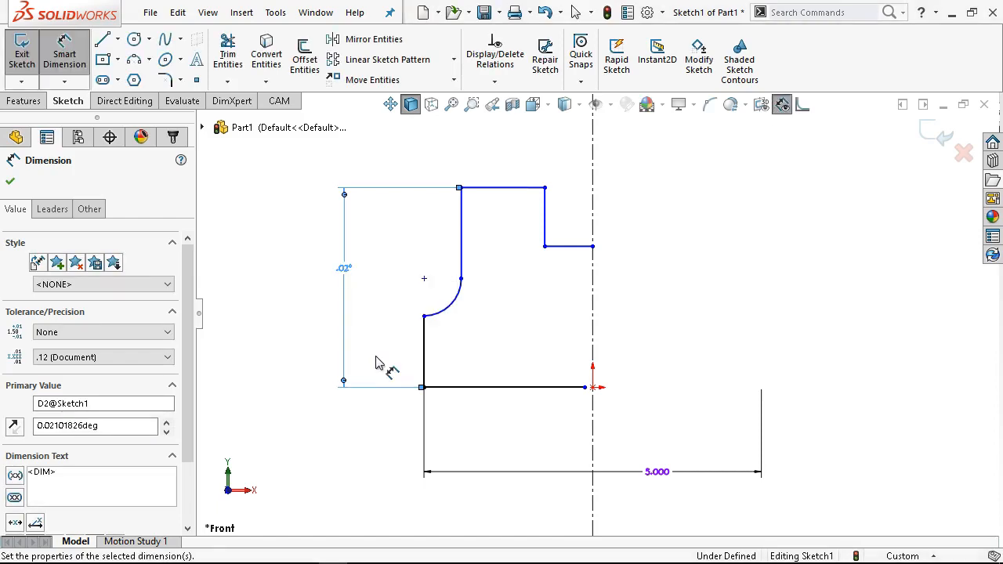
{"action": "key", "text": "Escape"}
{"action": "key", "text": "Escape"}
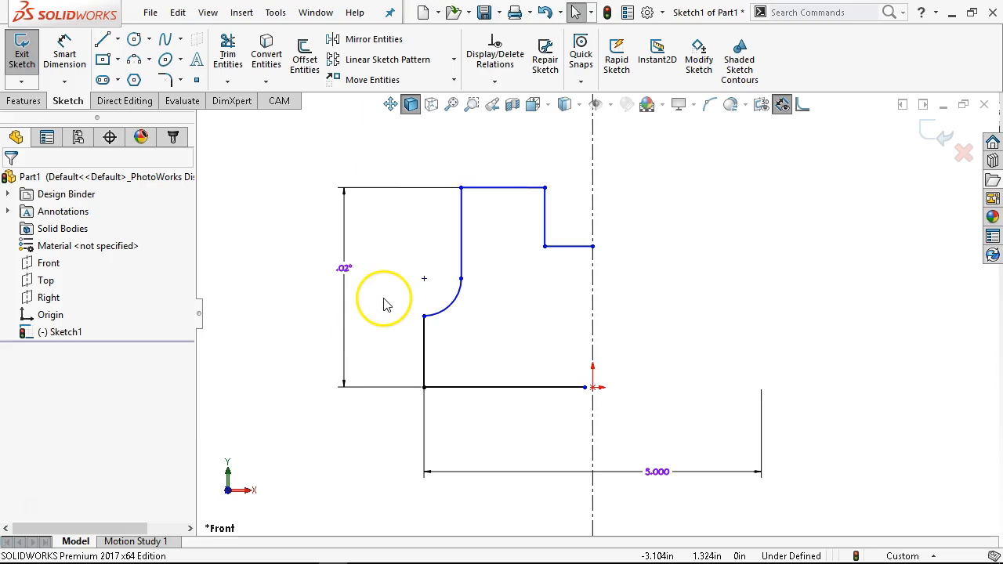
- Undo the angle dimension and the width value change
{"action": "key", "text": "ctrl+z"}
{"action": "key", "text": "ctrl+z"}
{"action": "scroll", "coordinate": [439, 205], "scroll_direction": "up", "scroll_amount": 1}
{"action": "scroll", "coordinate": [442, 205], "scroll_direction": "down", "scroll_amount": 1}
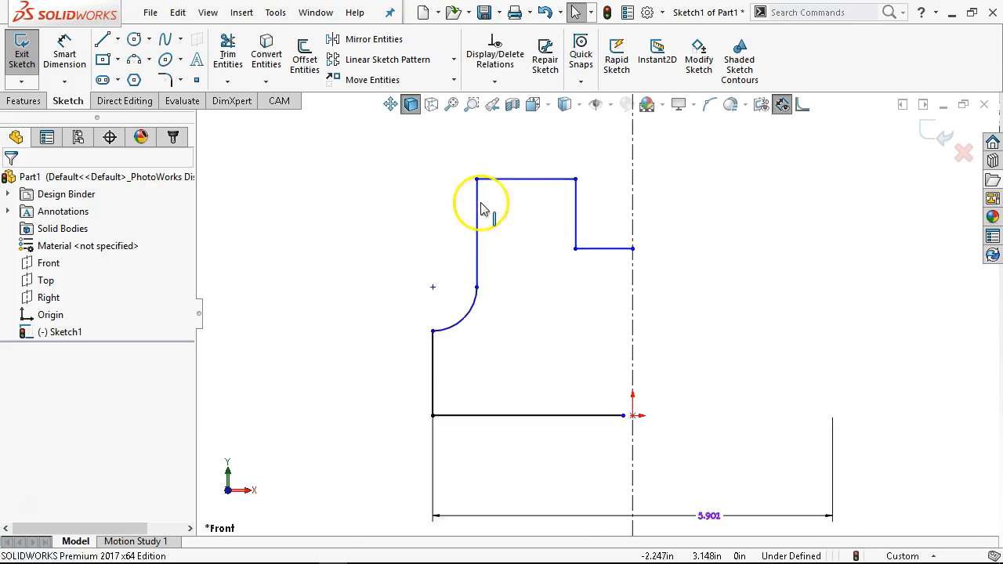
- Add a Vertical relation to the upper vertical line and a Horizontal relation to the top line
{"action": "left_click", "coordinate": [517, 180]}
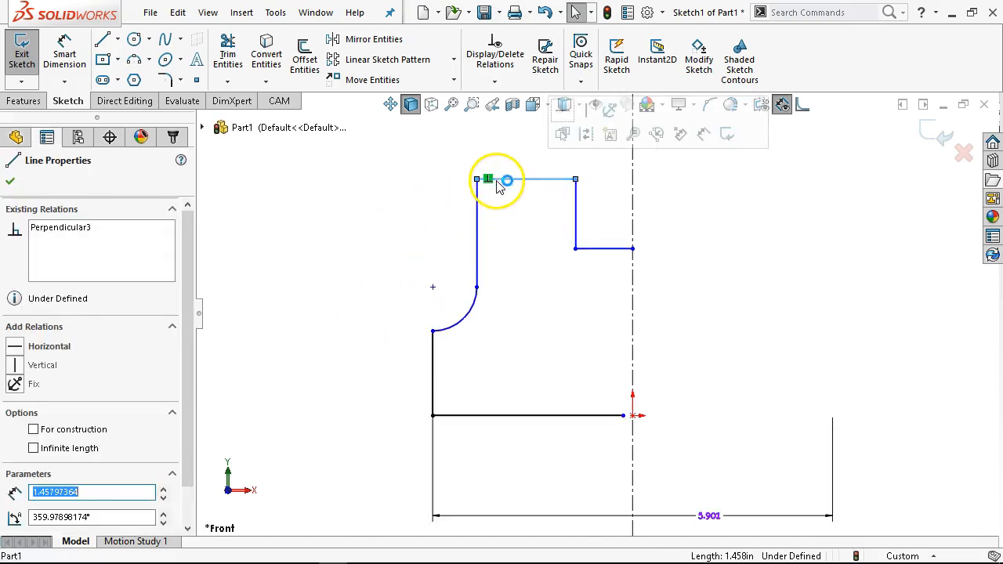
{"action": "left_click", "coordinate": [479, 233]}
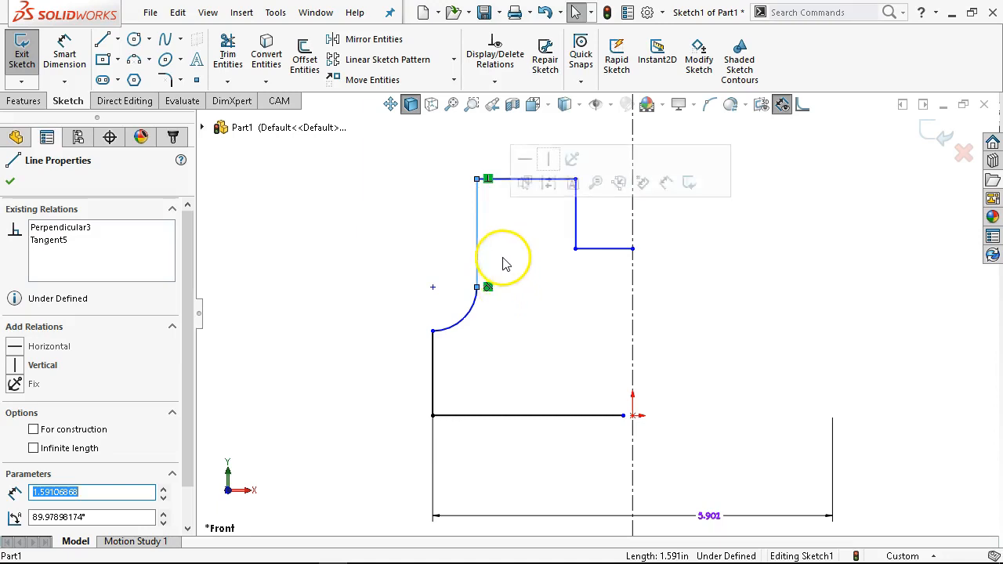
{"action": "left_click", "coordinate": [15, 366]}
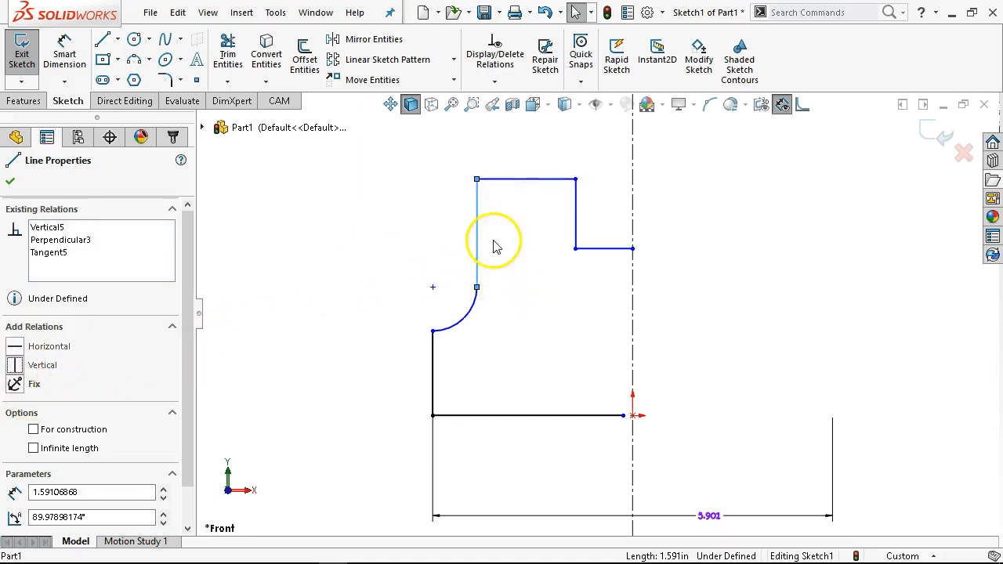
{"action": "left_click", "coordinate": [513, 182]}
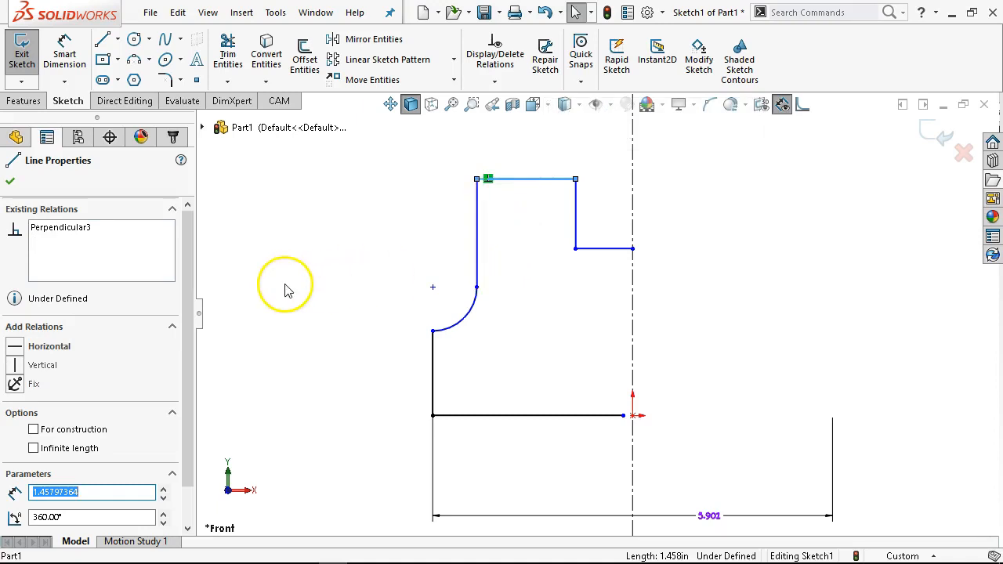
{"action": "left_click", "coordinate": [14, 348]}
{"action": "left_click", "coordinate": [544, 226]}
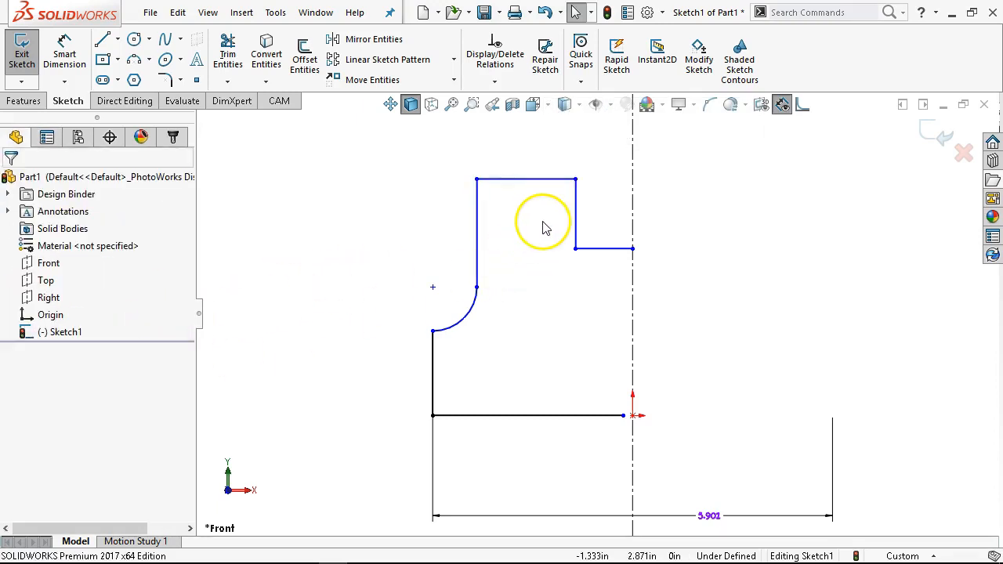
- Dimension the height between the bottom line and the top line as 4 in
{"action": "left_click", "coordinate": [64, 59]}
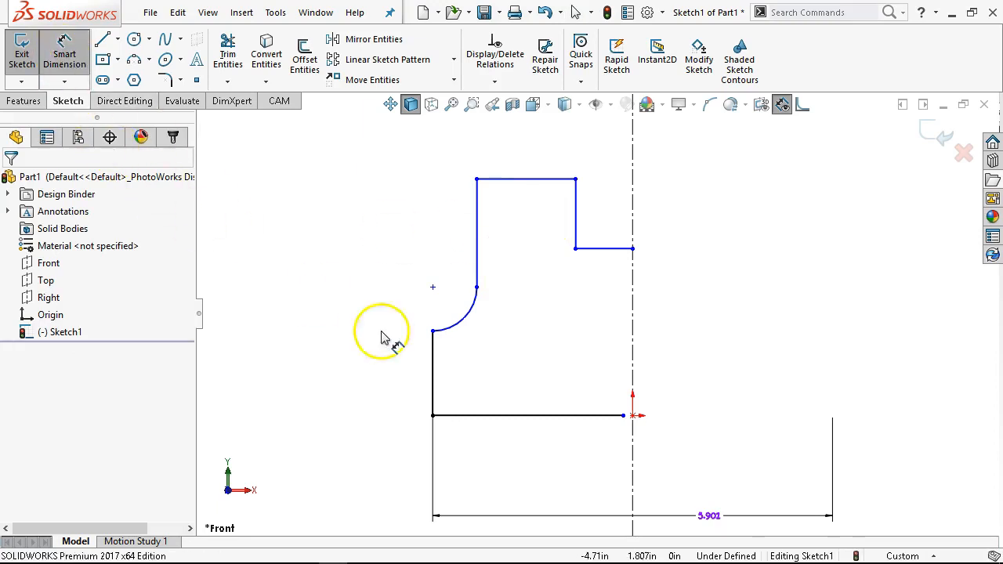
{"action": "left_click", "coordinate": [466, 415]}
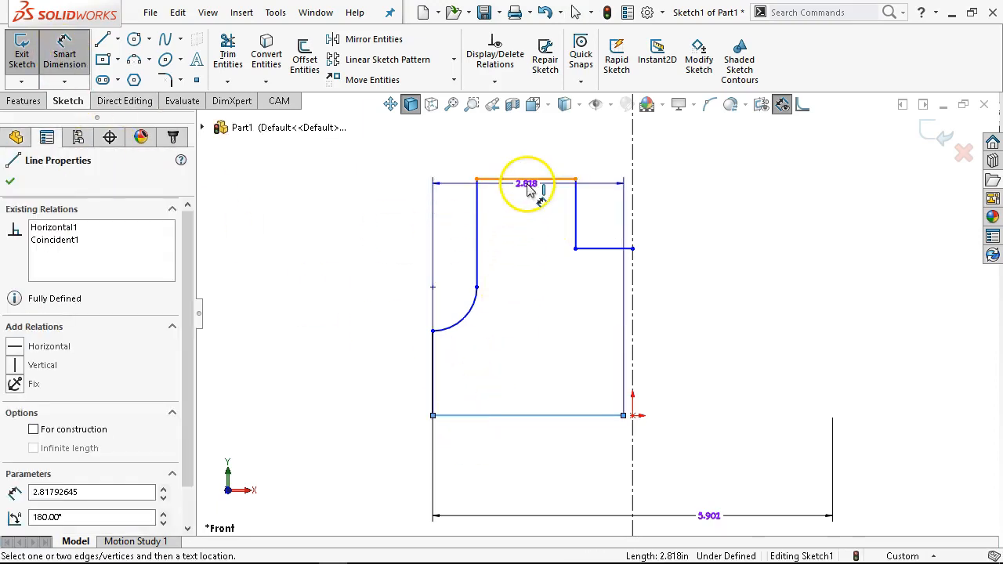
{"action": "left_click", "coordinate": [529, 180]}
{"action": "left_click", "coordinate": [370, 330]}
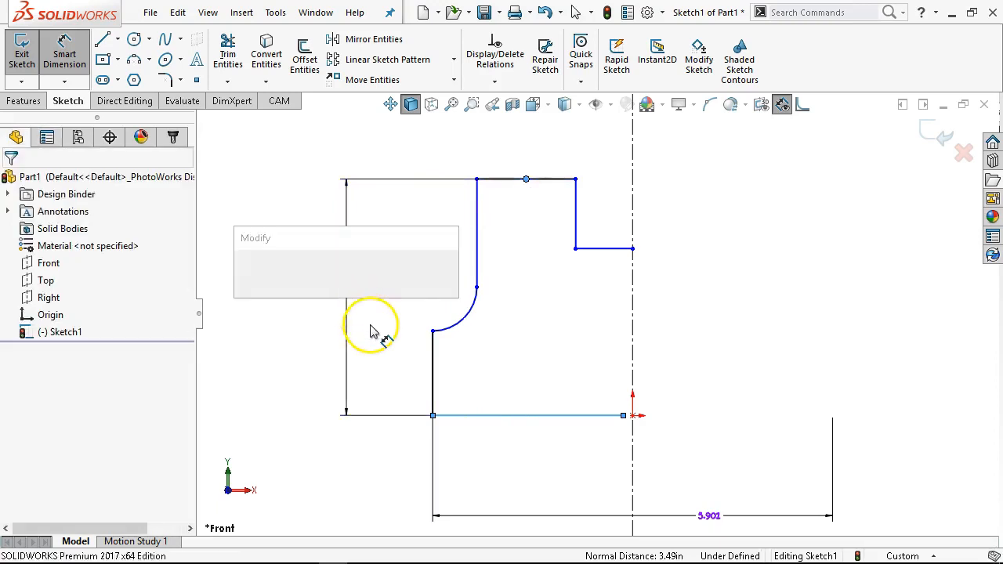
{"action": "type", "text": "4"}
{"action": "key", "text": "Return"}
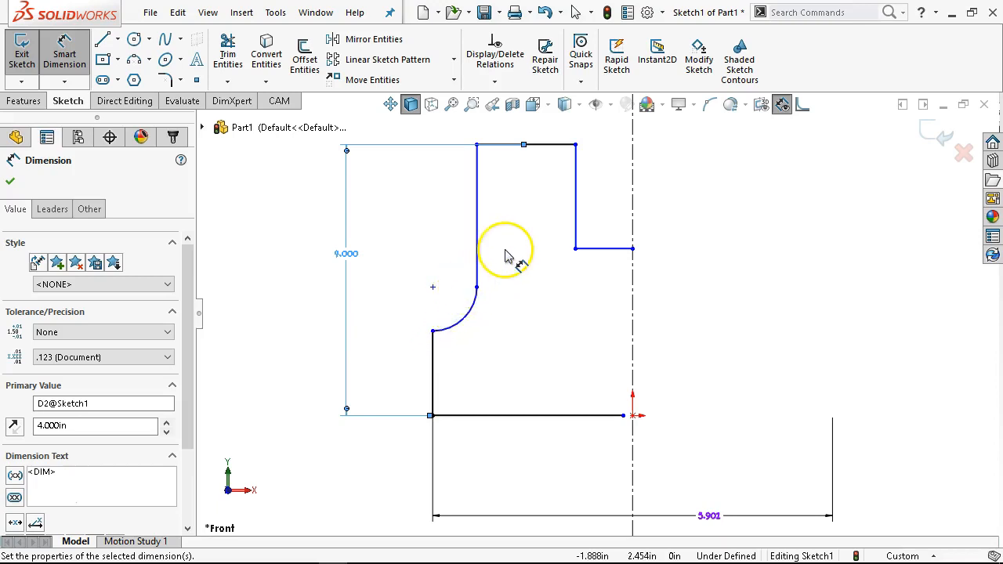
- Drag the top-left corner to the right and raise the step's corner point to reshape the upper step
{"action": "scroll", "coordinate": [540, 197], "scroll_direction": "down", "scroll_amount": 1}
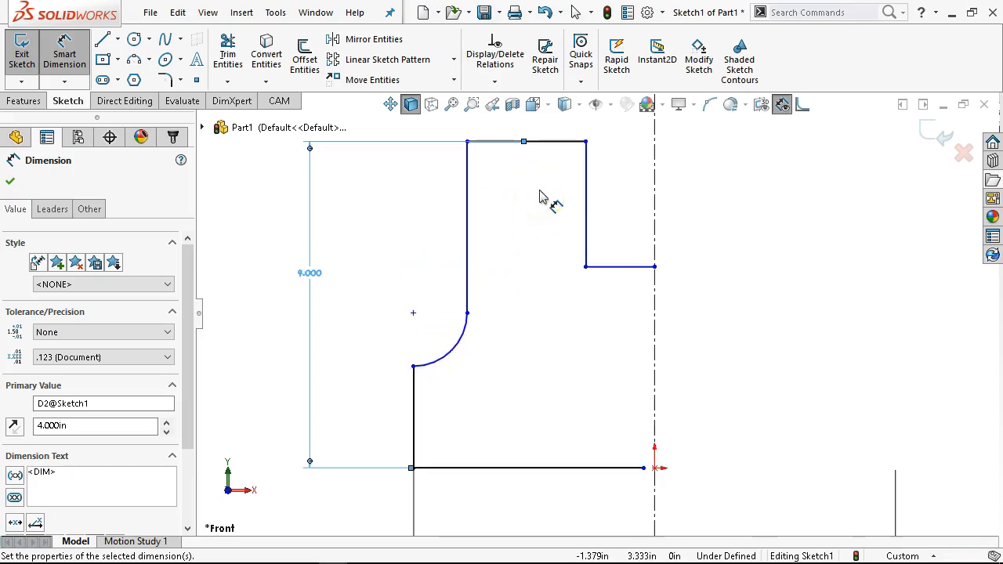
{"action": "right_click", "coordinate": [540, 197]}
{"action": "left_click", "coordinate": [551, 240]}
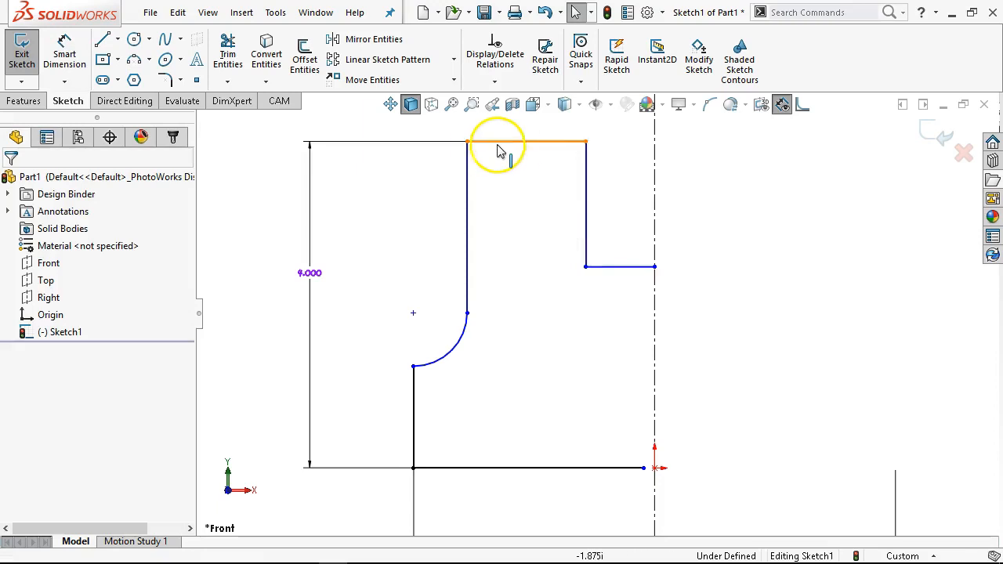
{"action": "left_click_drag", "start_coordinate": [469, 141], "coordinate": [499, 144]}
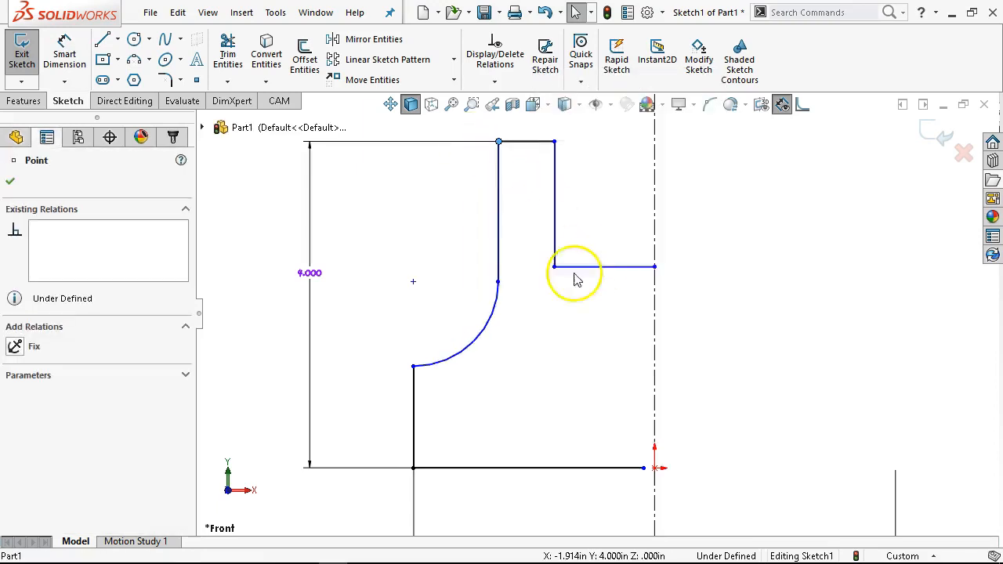
{"action": "mouse_move", "coordinate": [554, 267]}
{"action": "left_mouse_down"}
{"action": "mouse_move", "coordinate": [558, 206]}
{"action": "mouse_move", "coordinate": [567, 207]}
{"action": "left_mouse_up"}
- Dimension the step's depth from the top line to the step line as 0.5 in and reposition the dimension
{"action": "right_click", "coordinate": [567, 207]}
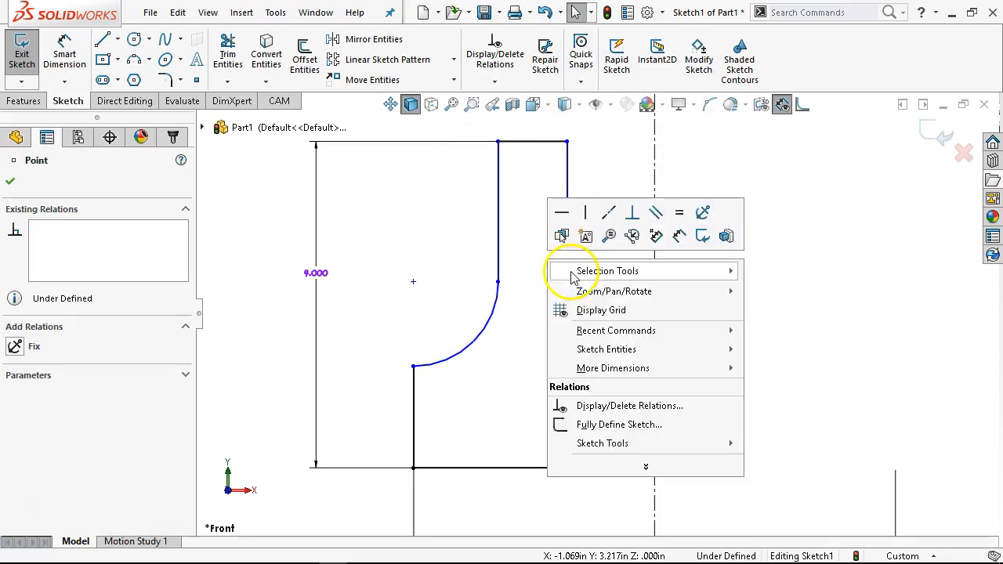
{"action": "left_click", "coordinate": [700, 211]}
{"action": "left_click", "coordinate": [541, 143]}
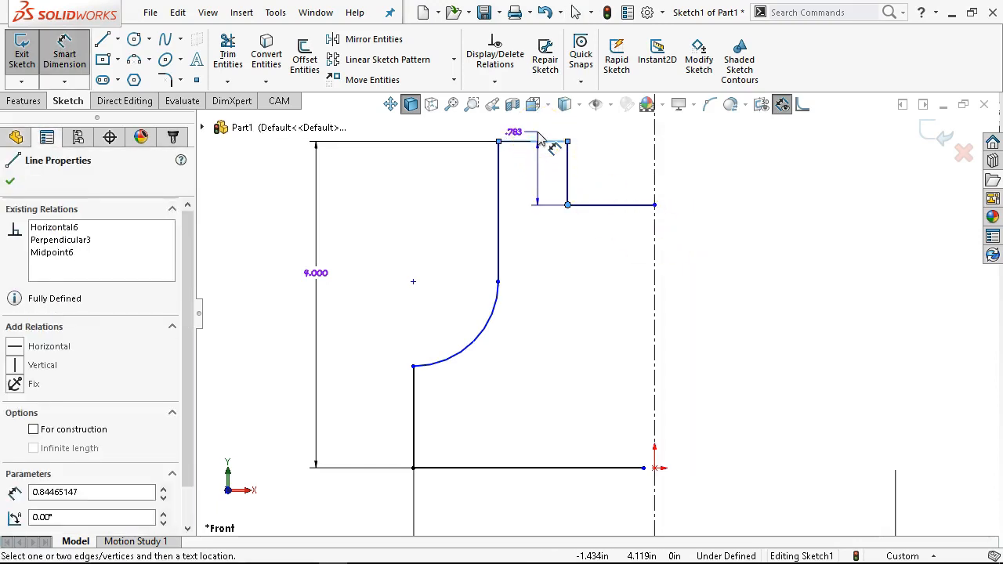
{"action": "left_click", "coordinate": [430, 337]}
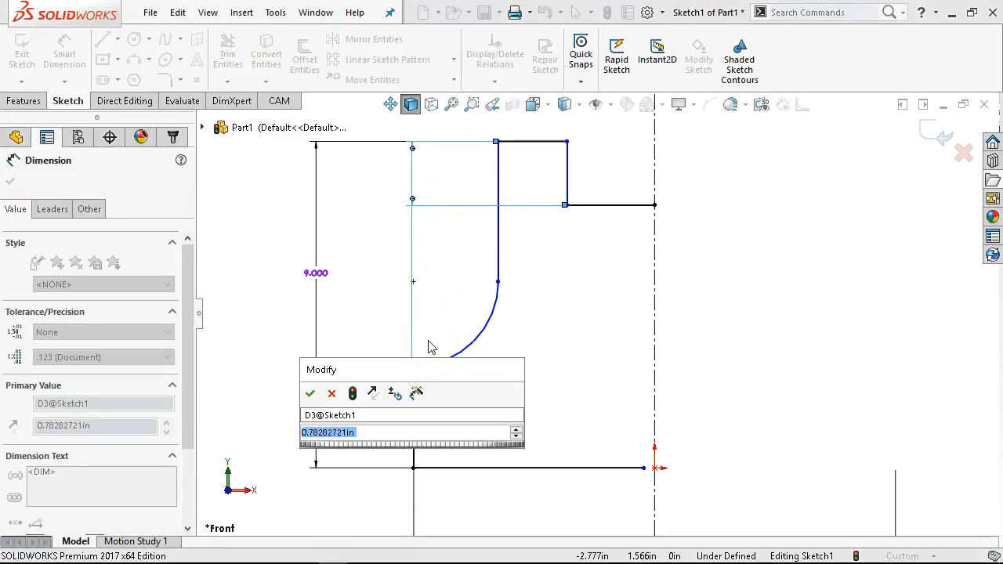
{"action": "type", "text": ".5"}
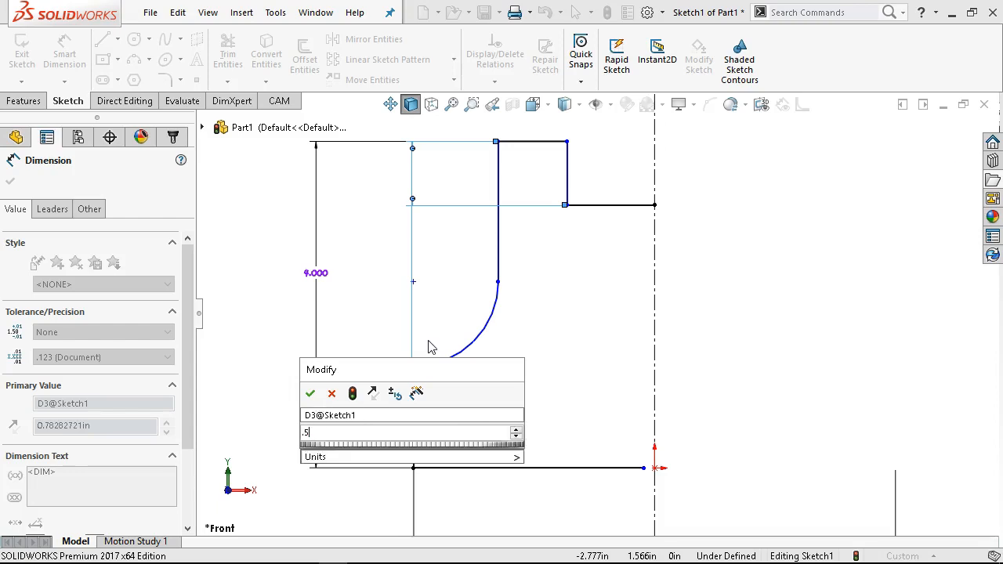
{"action": "key", "text": "Return"}
{"action": "left_click_drag", "start_coordinate": [395, 307], "coordinate": [593, 242]}
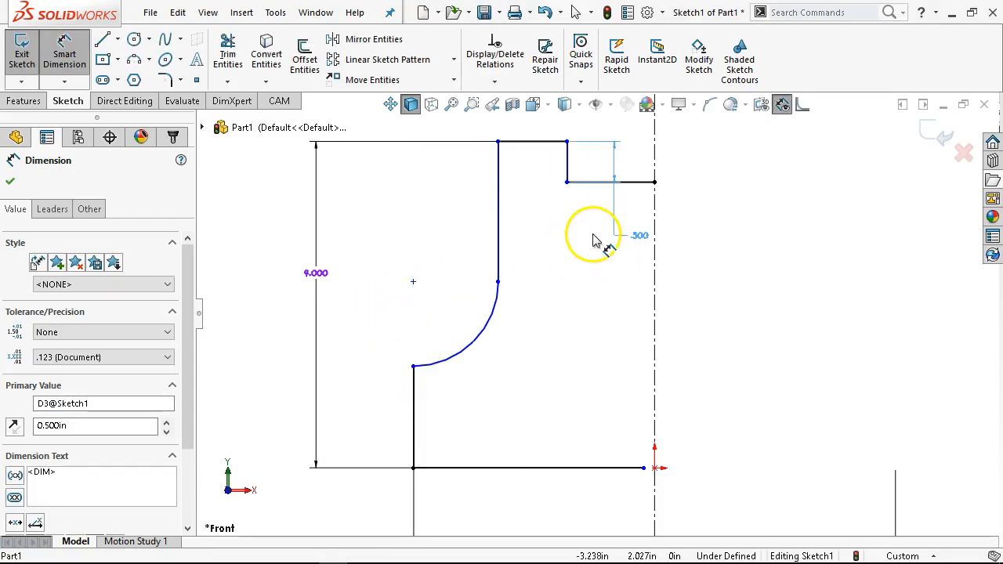
- Dimension the distance from the left edge to the step's vertical line as 1.5 in
{"action": "left_click", "coordinate": [570, 163]}
{"action": "left_click", "coordinate": [413, 392]}
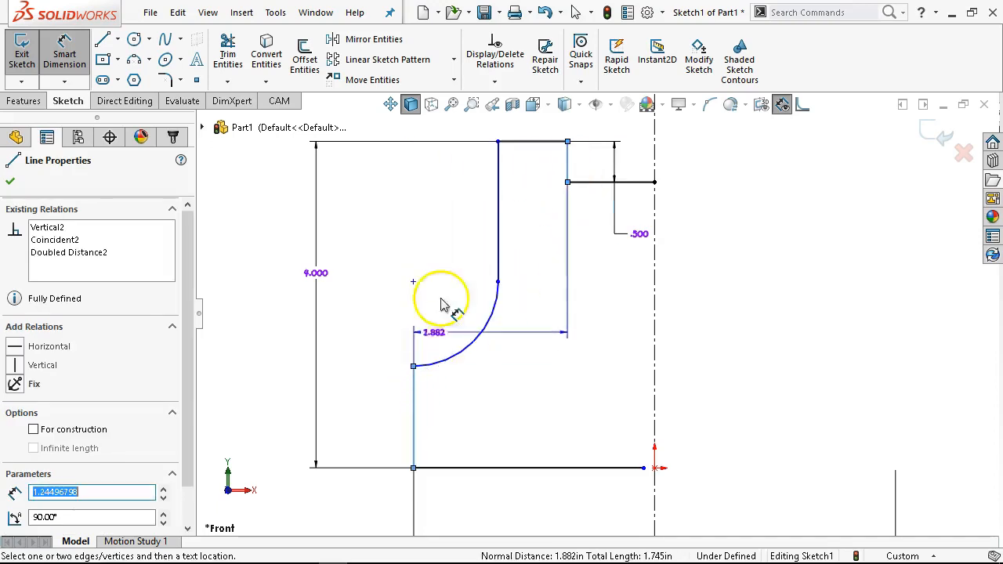
{"action": "left_click", "coordinate": [480, 131]}
{"action": "type", "text": "1.5"}
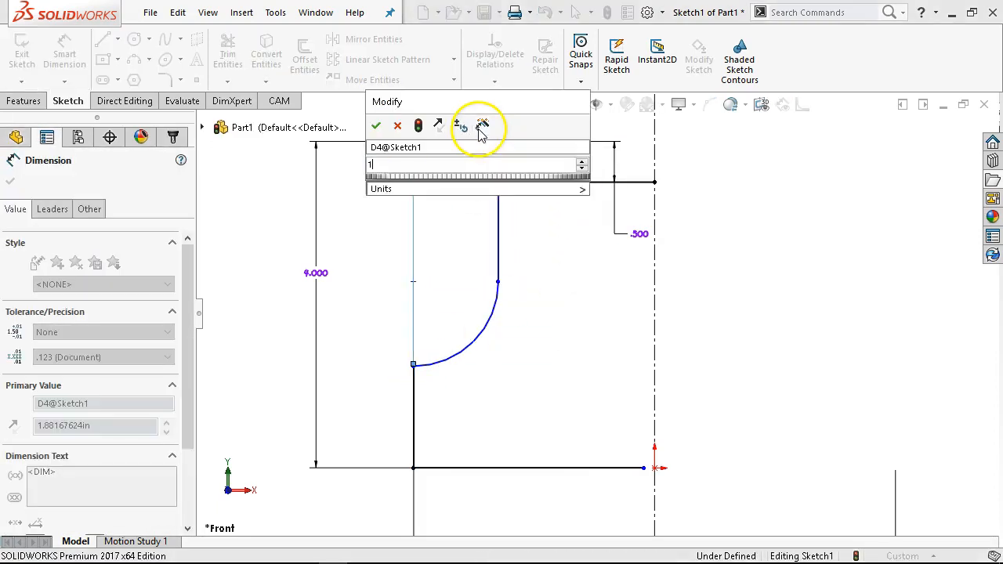
{"action": "key", "text": "Return"}
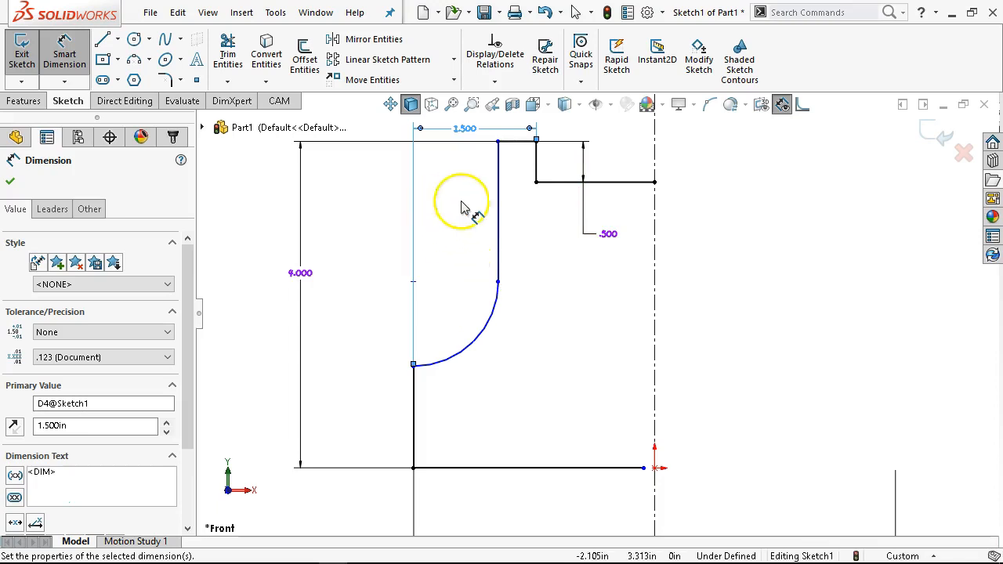
- Try to dimension the step's vertical line across the centerline, leaving it as a driven dimension
{"action": "left_click", "coordinate": [537, 162]}
{"action": "left_click", "coordinate": [657, 161]}
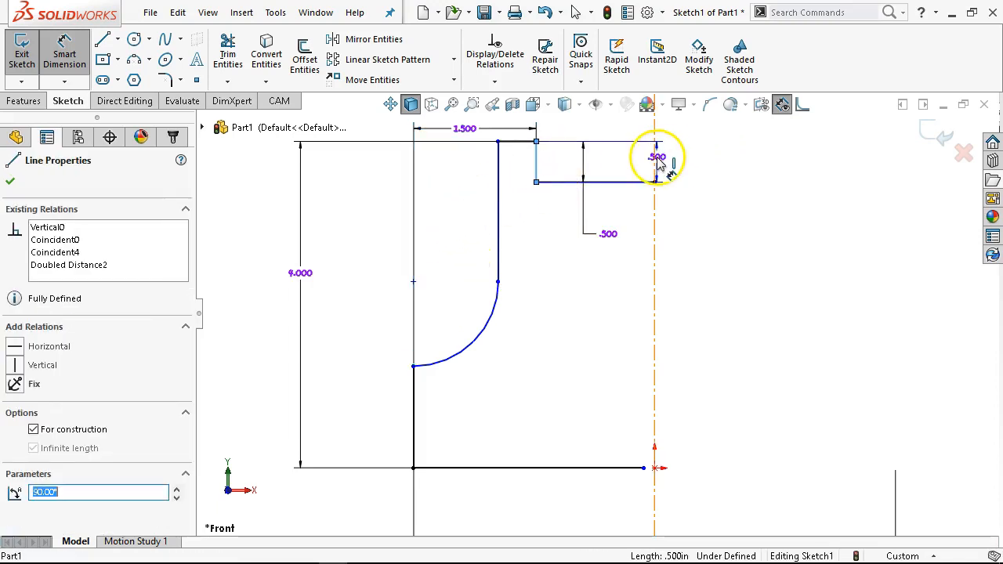
{"action": "key", "text": "z"}
{"action": "left_click", "coordinate": [672, 174]}
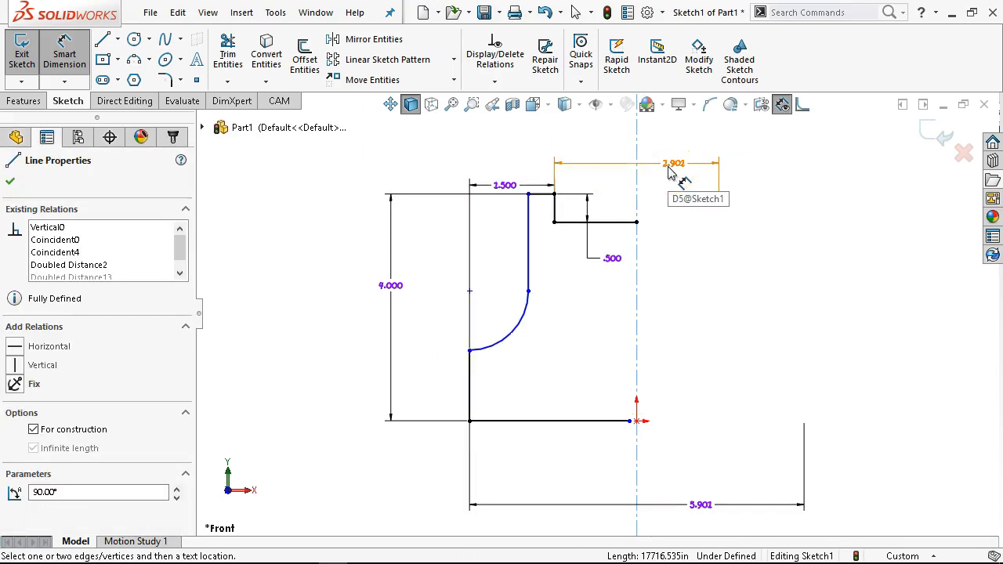
{"action": "right_click", "coordinate": [678, 212]}
{"action": "left_click", "coordinate": [694, 253]}
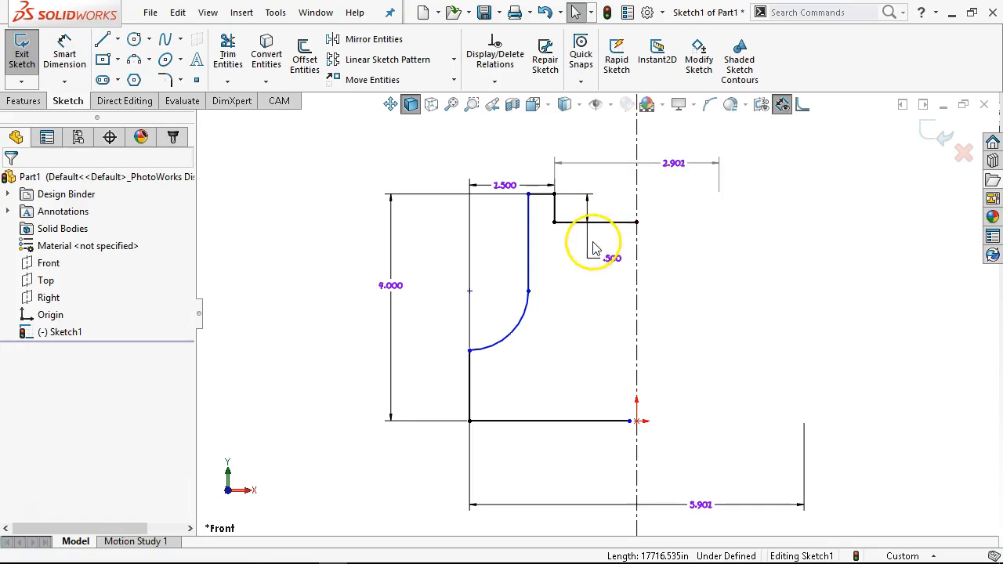
{"action": "scroll", "coordinate": [593, 248], "scroll_direction": "down", "scroll_amount": 2}
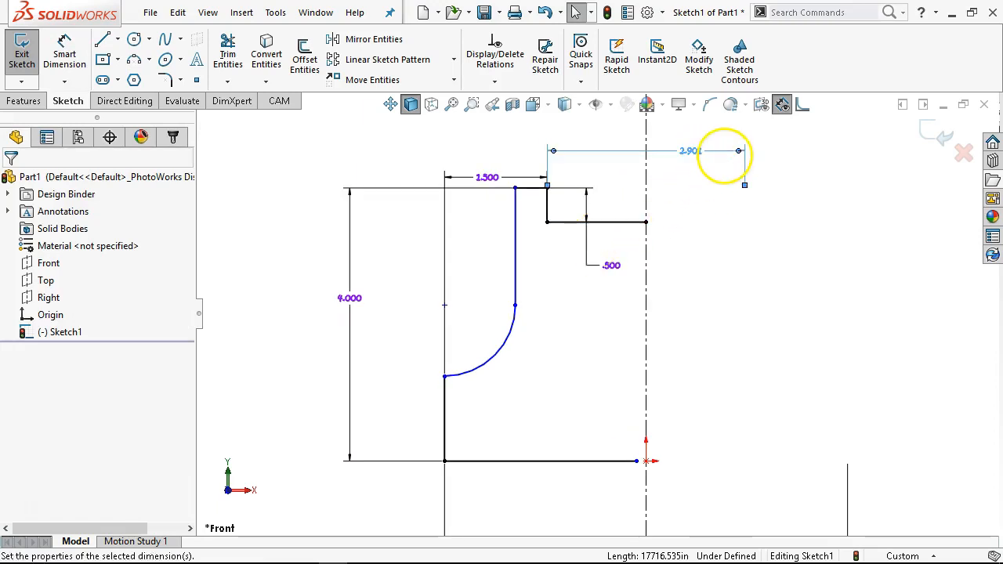
{"action": "left_click", "coordinate": [90, 209]}
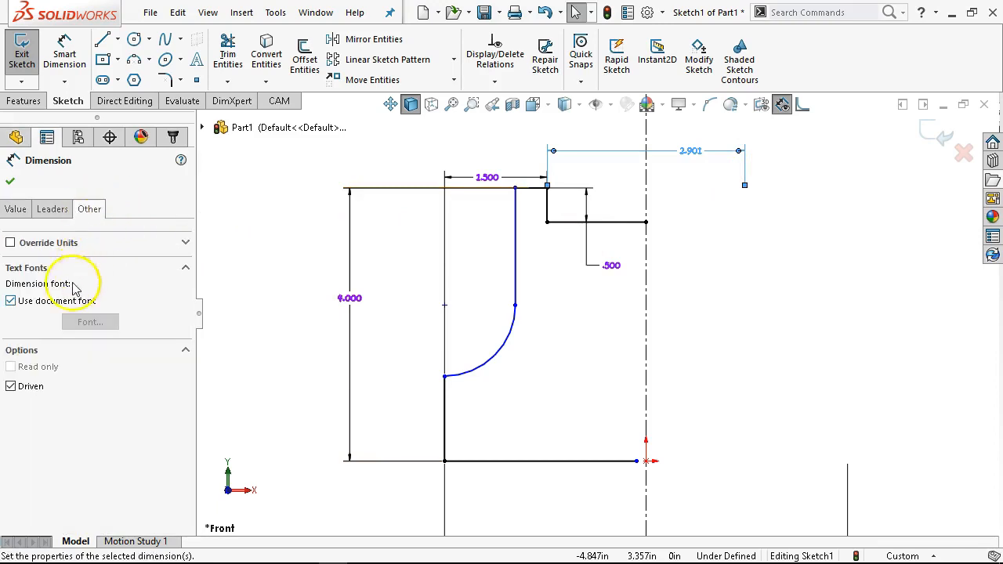
{"action": "left_click", "coordinate": [659, 275]}
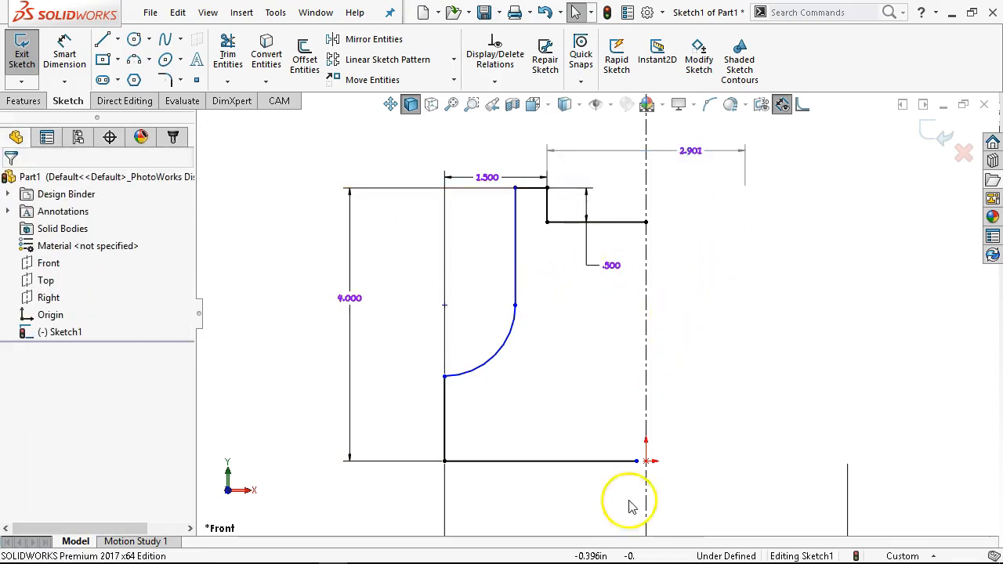
- Inspect the relations of the bottom-right corner point on the centerline
{"action": "scroll", "coordinate": [616, 486], "scroll_direction": "up", "scroll_amount": 2}
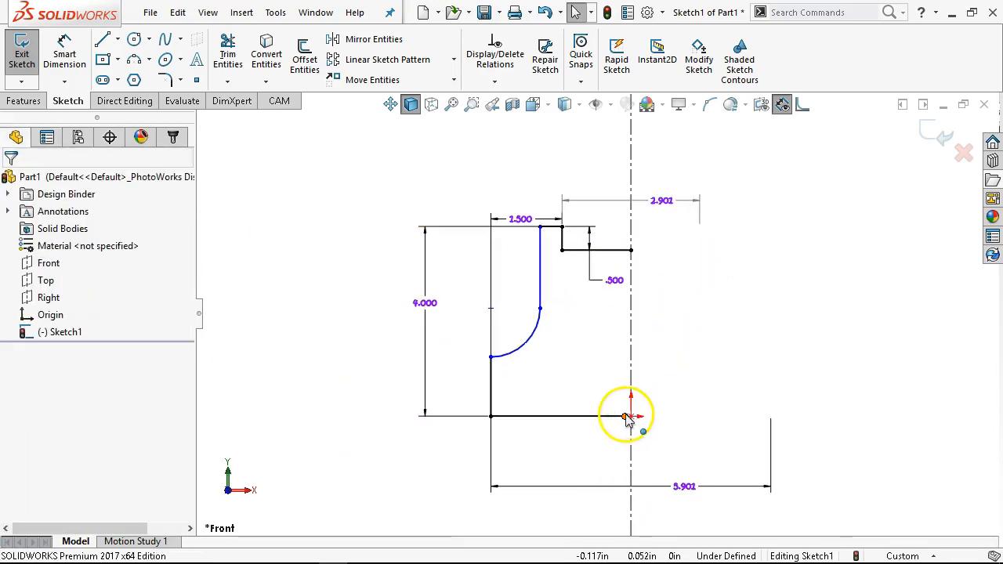
{"action": "left_click", "coordinate": [628, 417]}
{"action": "left_click_drag", "start_coordinate": [631, 424], "coordinate": [632, 420]}
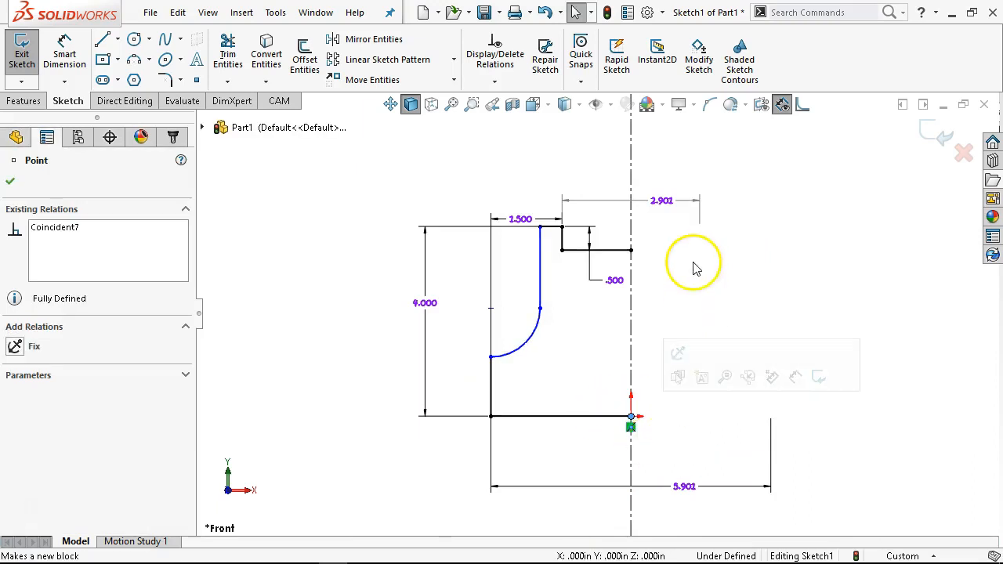
{"action": "scroll", "coordinate": [690, 274], "scroll_direction": "down", "scroll_amount": 2}
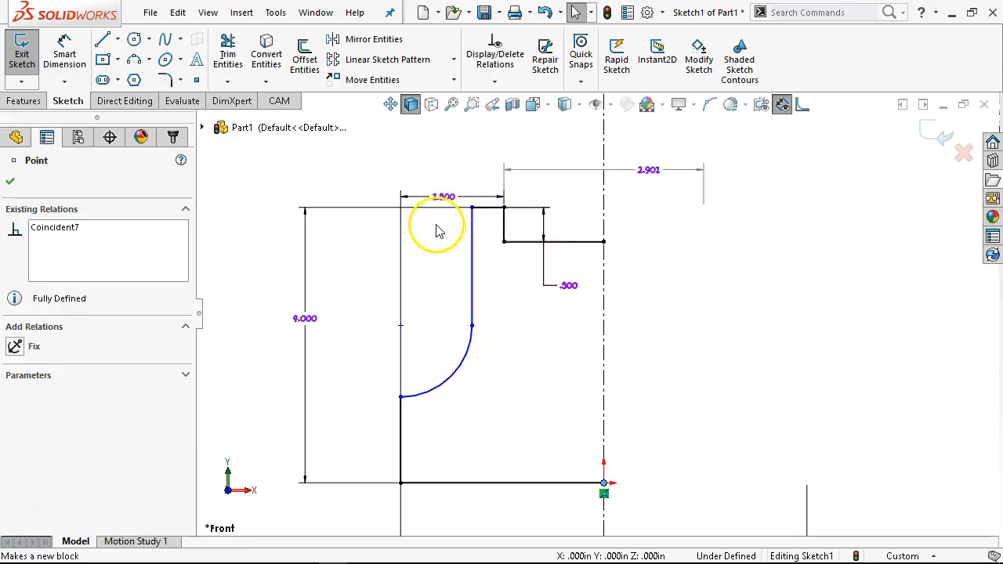
- Move the 1.5 in dimension higher and delete the driven dimension across the centerline
{"action": "left_click_drag", "start_coordinate": [441, 197], "coordinate": [443, 177]}
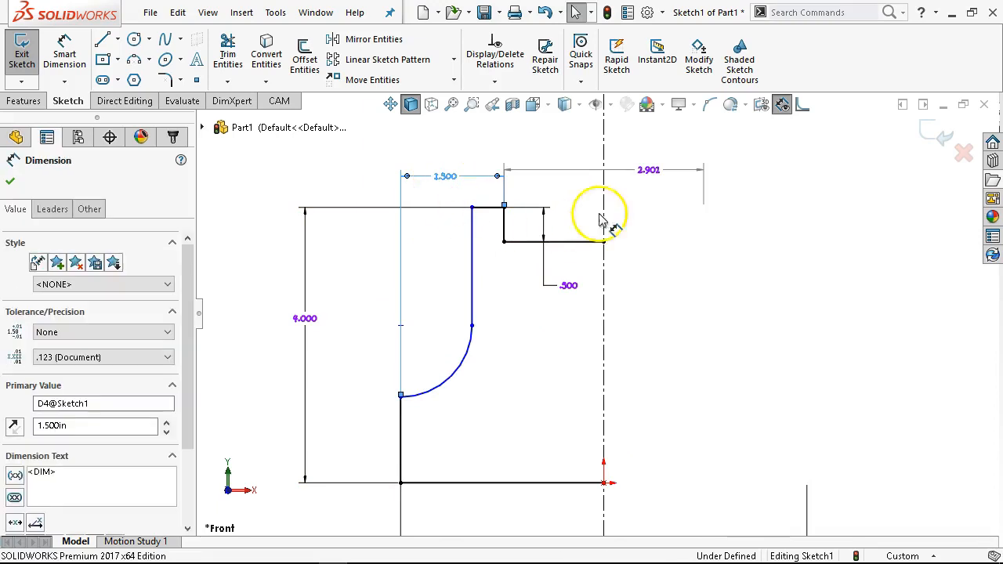
{"action": "left_click", "coordinate": [623, 172]}
{"action": "key", "text": "Delete"}
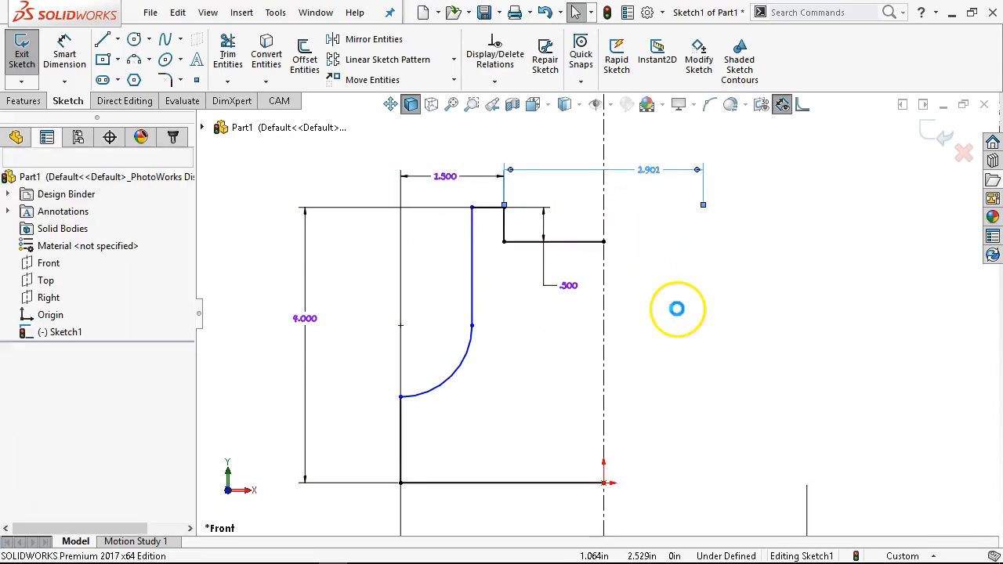
- Set the overall bottom width dimension to 5 in
{"action": "left_click", "coordinate": [515, 241]}
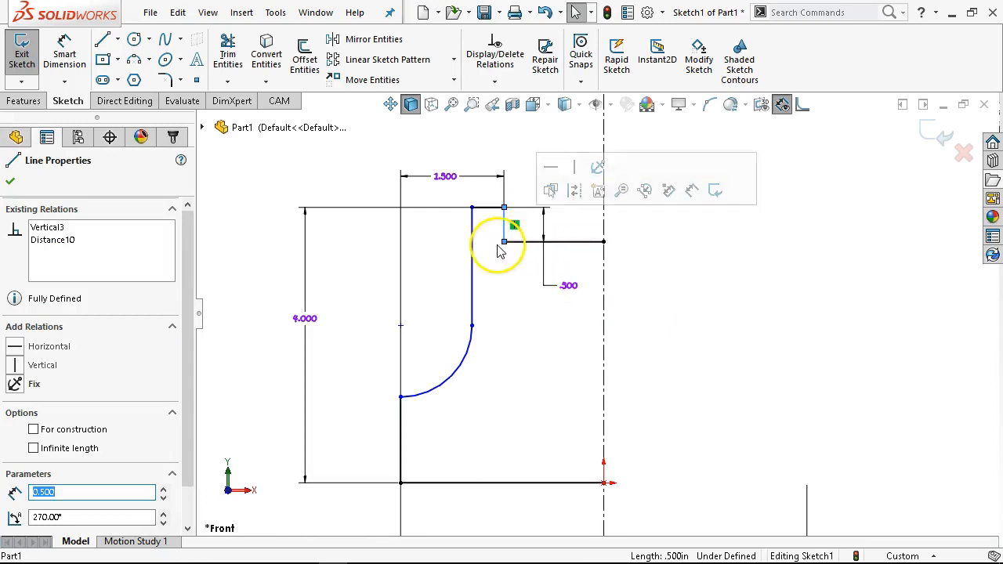
{"action": "left_click", "coordinate": [514, 296]}
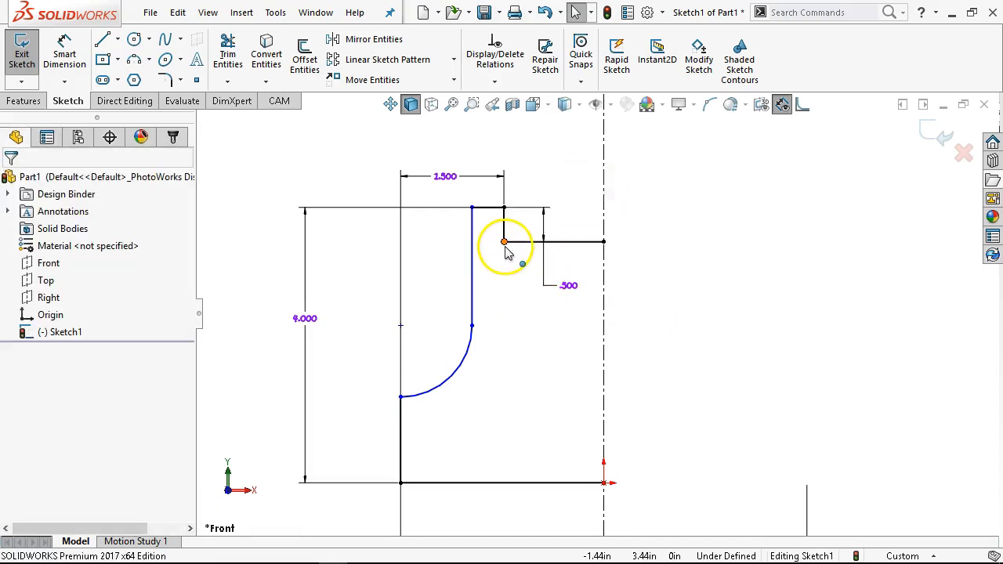
{"action": "scroll", "coordinate": [552, 392], "scroll_direction": "up", "scroll_amount": 3}
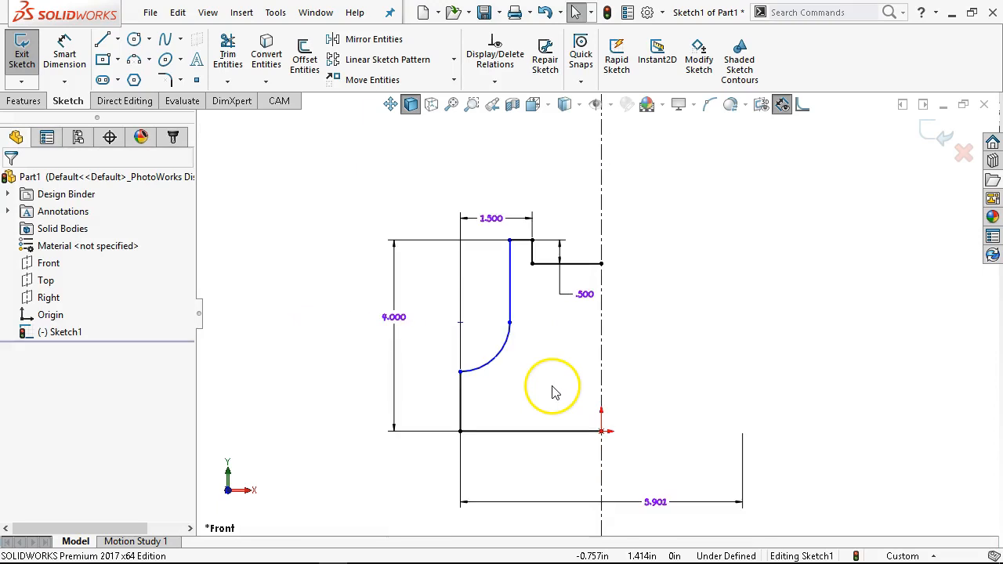
{"action": "double_click", "coordinate": [655, 502]}
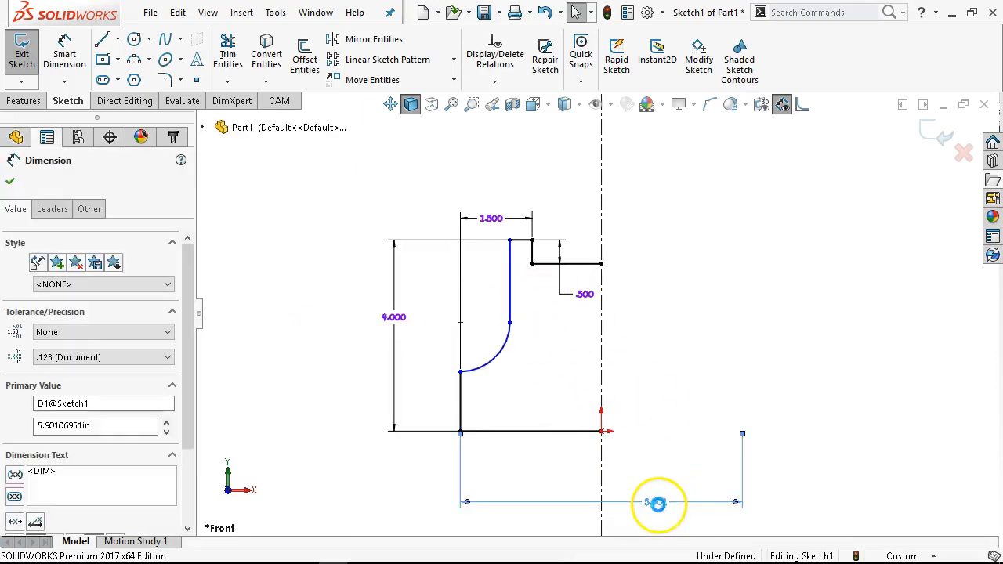
{"action": "type", "text": "5"}
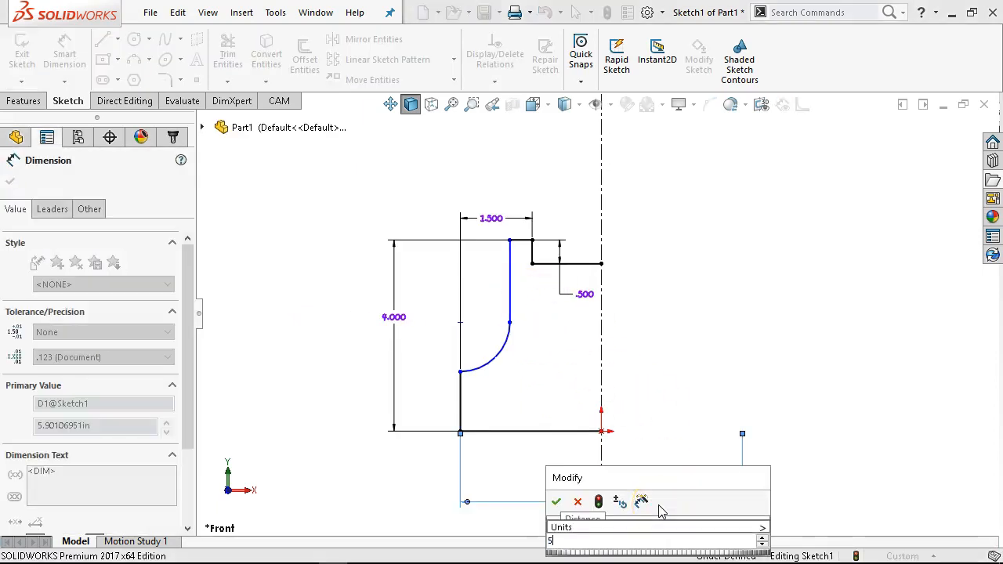
{"action": "key", "text": "Return"}
- Move the 0.5 in step-depth dimension up beside the step
{"action": "scroll", "coordinate": [627, 293], "scroll_direction": "down", "scroll_amount": 1}
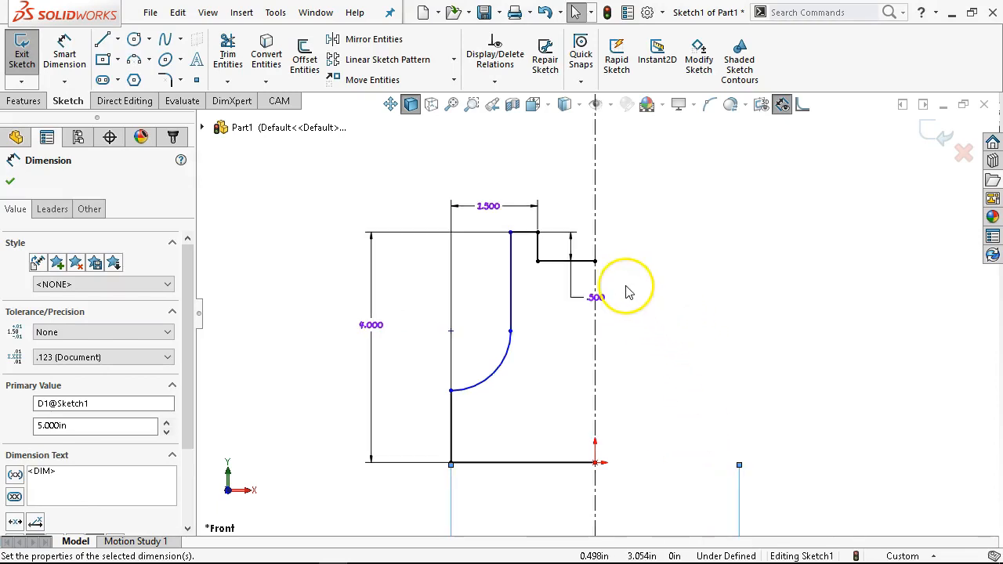
{"action": "left_click", "coordinate": [569, 261]}
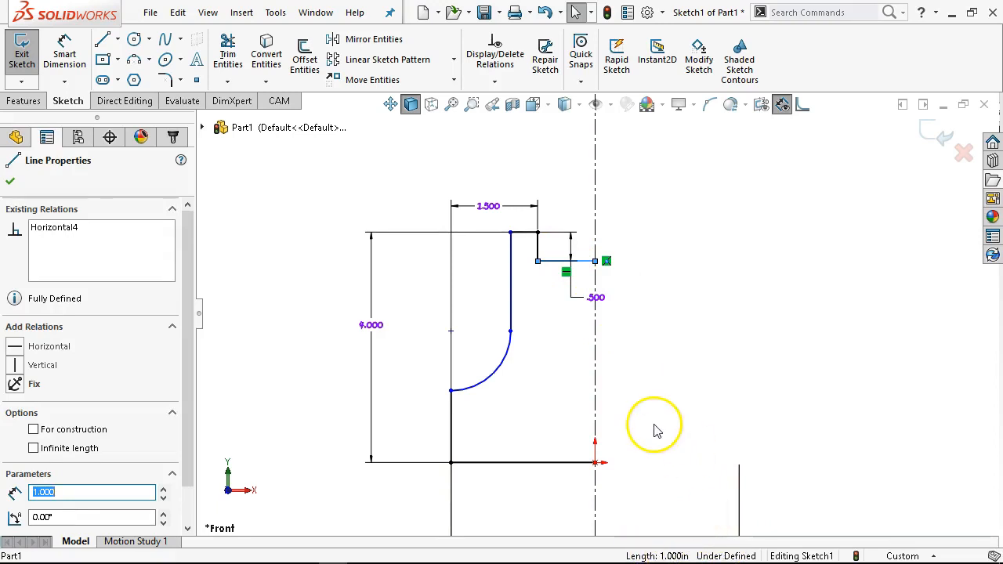
{"action": "left_click_drag", "start_coordinate": [596, 298], "coordinate": [597, 260]}
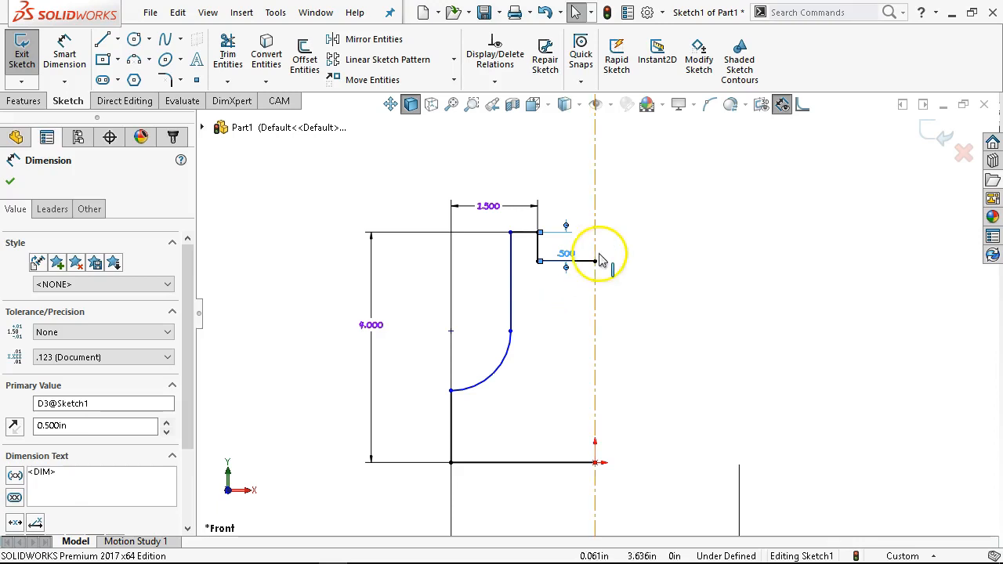
- Dimension the height of the arc's centre above the bottom edge as 2.5 in
{"action": "left_click", "coordinate": [63, 55]}
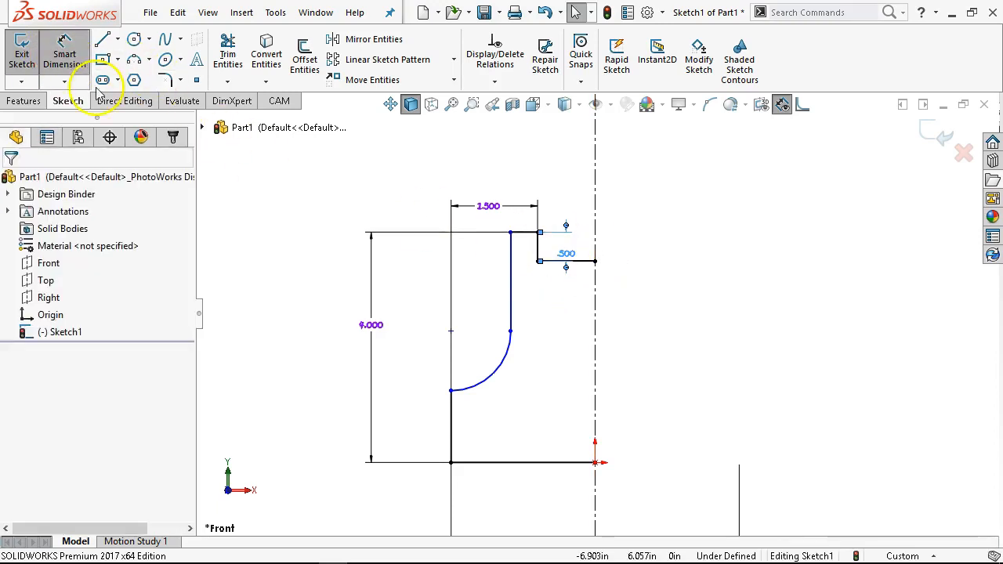
{"action": "left_click", "coordinate": [497, 463]}
{"action": "left_click", "coordinate": [482, 386]}
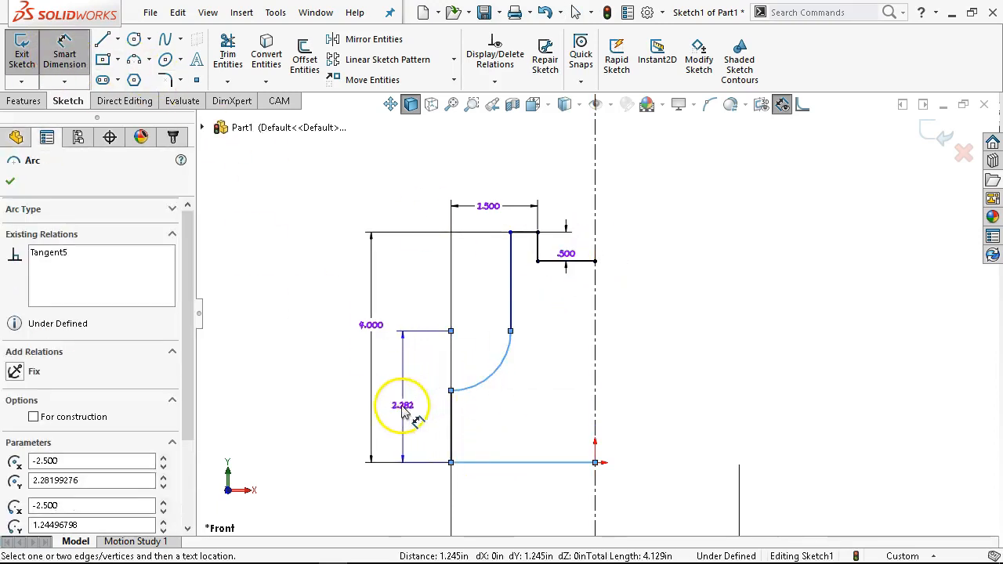
{"action": "left_click", "coordinate": [395, 403]}
{"action": "type", "text": "2.5"}
{"action": "key", "text": "Return"}
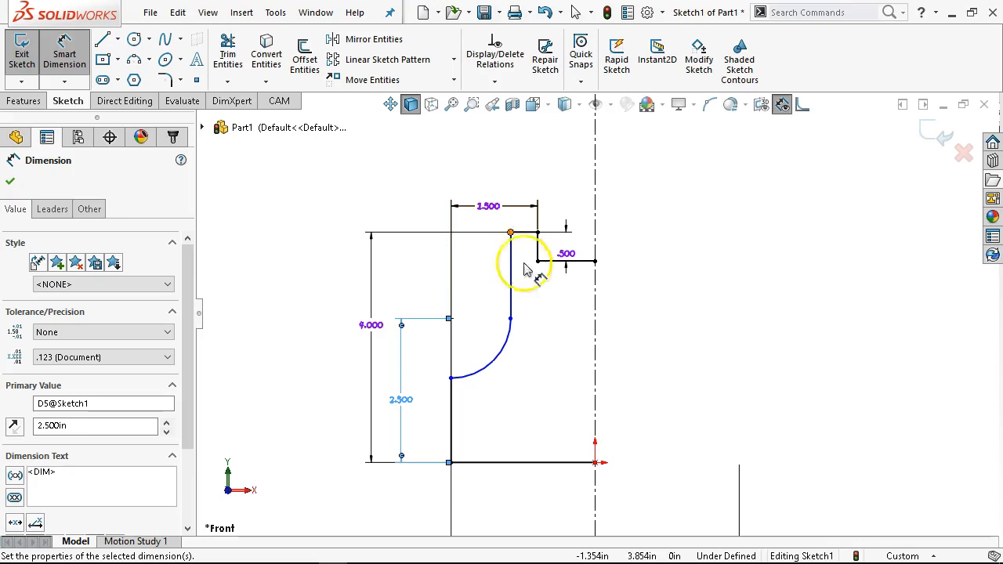
{"action": "right_click", "coordinate": [649, 290]}
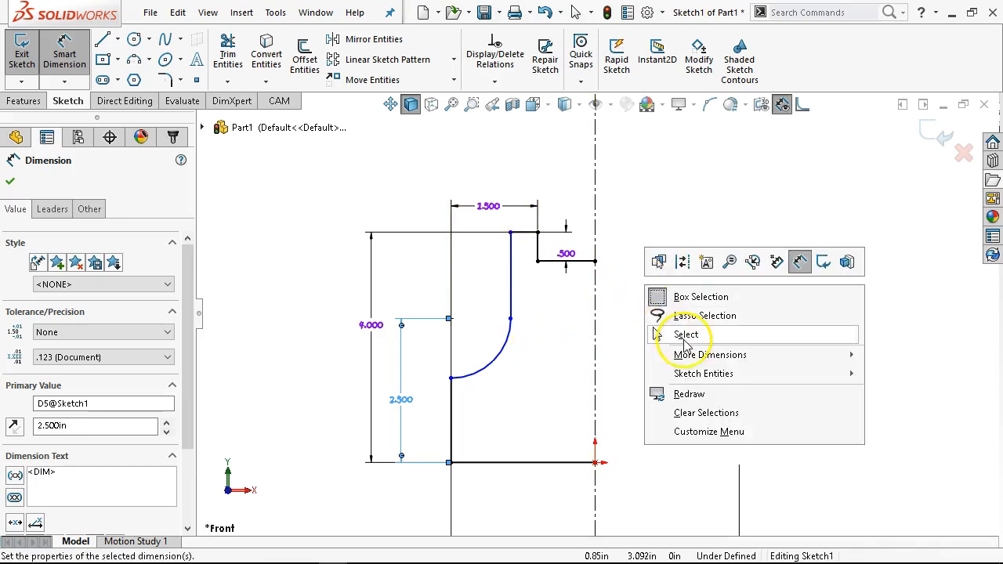
{"action": "left_click", "coordinate": [686, 335]}
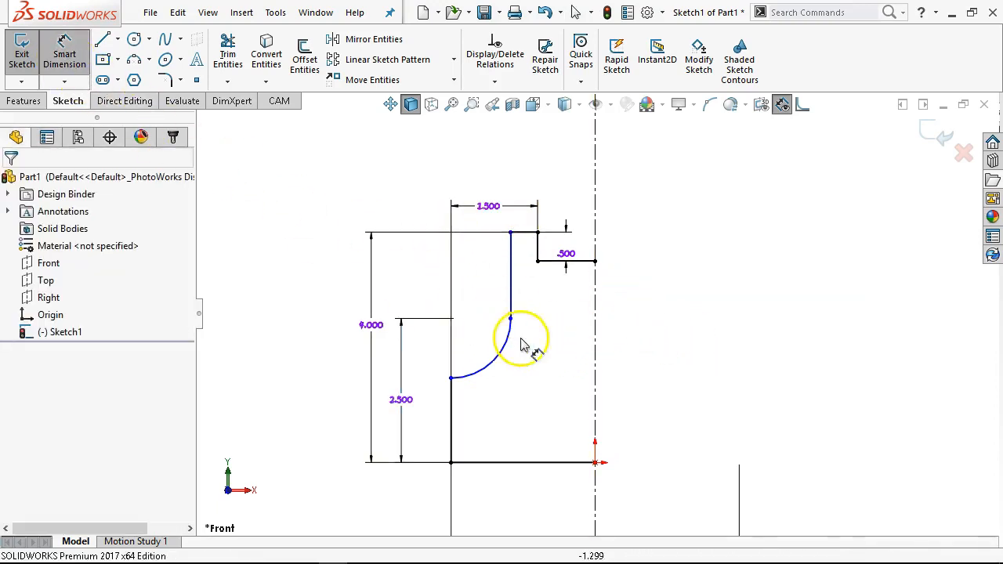
- Try to dimension the step's vertical line across the centerline once more
{"action": "left_click", "coordinate": [541, 250]}
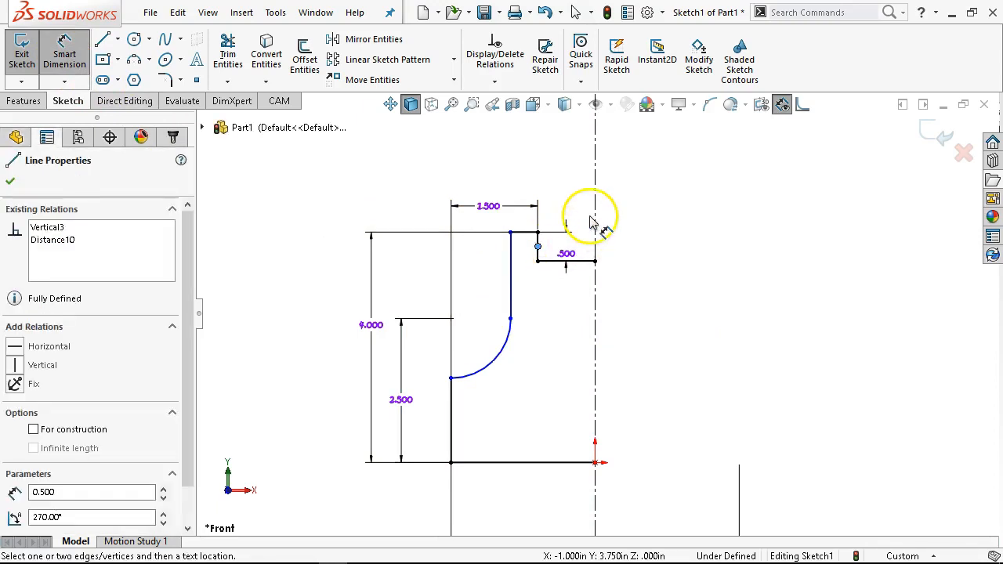
{"action": "left_click", "coordinate": [594, 210]}
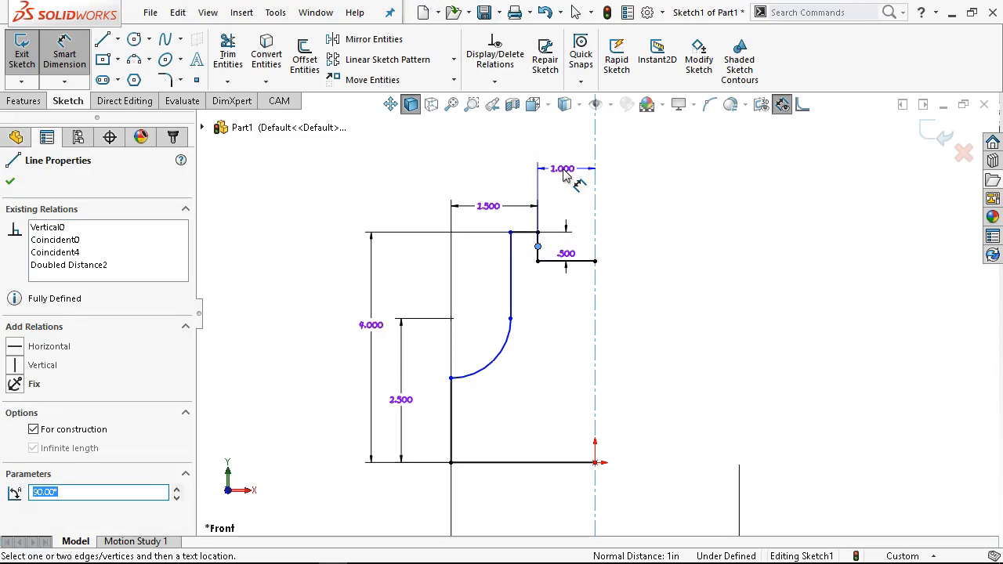
{"action": "left_click_drag", "start_coordinate": [563, 176], "coordinate": [690, 174]}
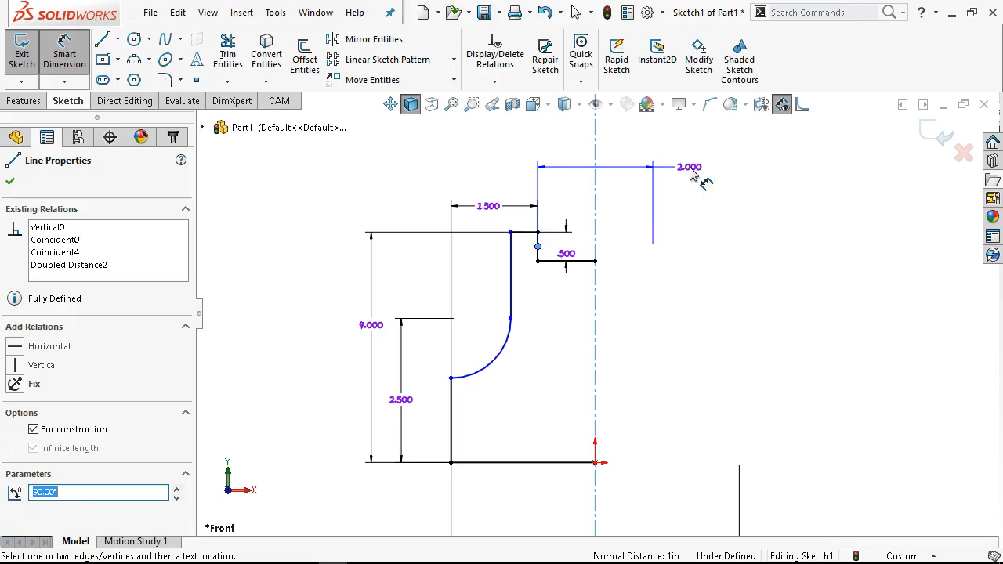
{"action": "key", "text": "Escape"}
{"action": "right_click", "coordinate": [667, 305]}
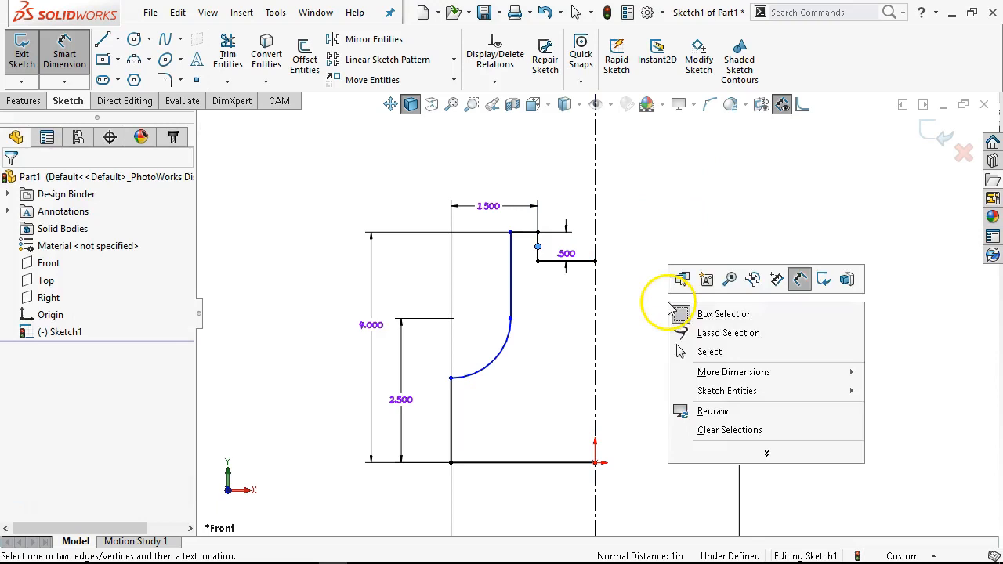
{"action": "left_click", "coordinate": [714, 357]}
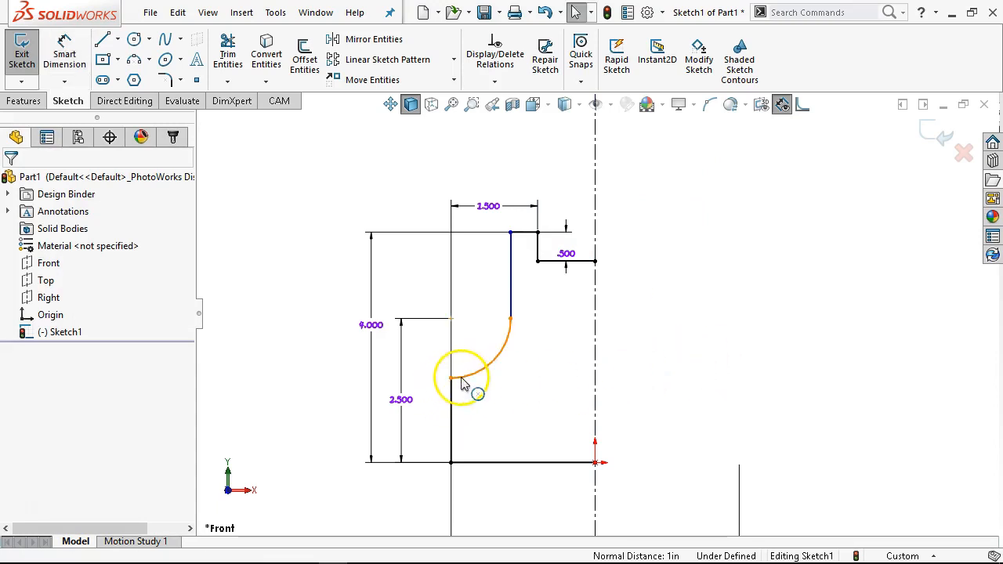
- Add a horizontal relation between the arc's centre and its upper endpoint
{"action": "mouse_move", "coordinate": [459, 381]}
{"action": "left_mouse_down"}
{"action": "mouse_move", "coordinate": [467, 354]}
{"action": "mouse_move", "coordinate": [477, 382]}
{"action": "left_mouse_up"}
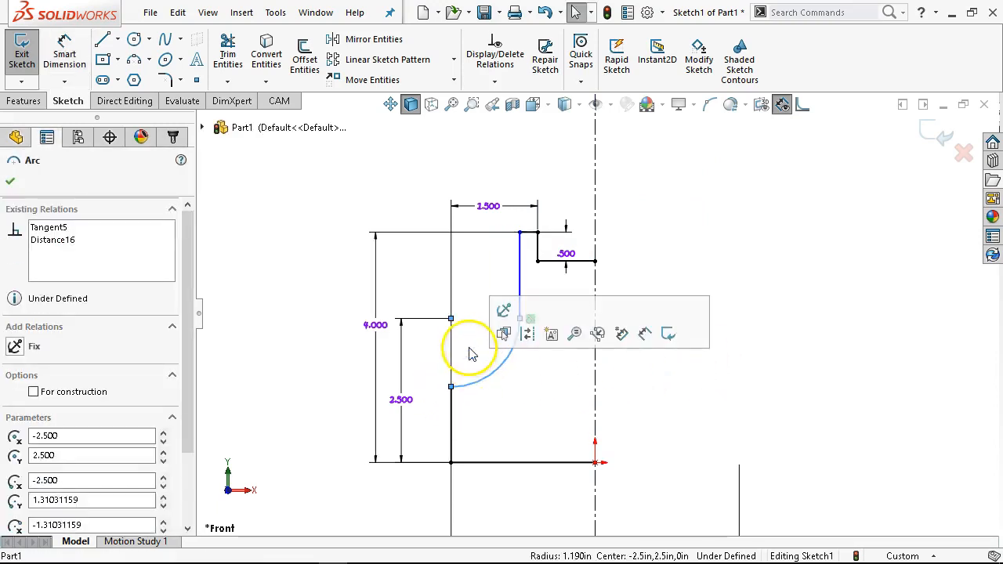
{"action": "left_click", "coordinate": [470, 349]}
{"action": "left_click", "coordinate": [452, 320]}
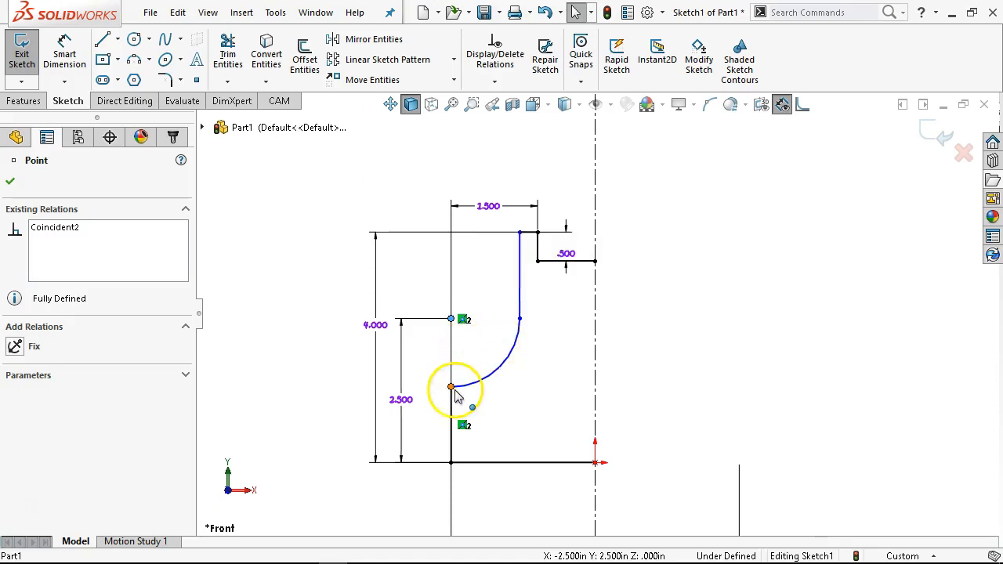
{"action": "left_click", "coordinate": [520, 321], "text": "ctrl"}
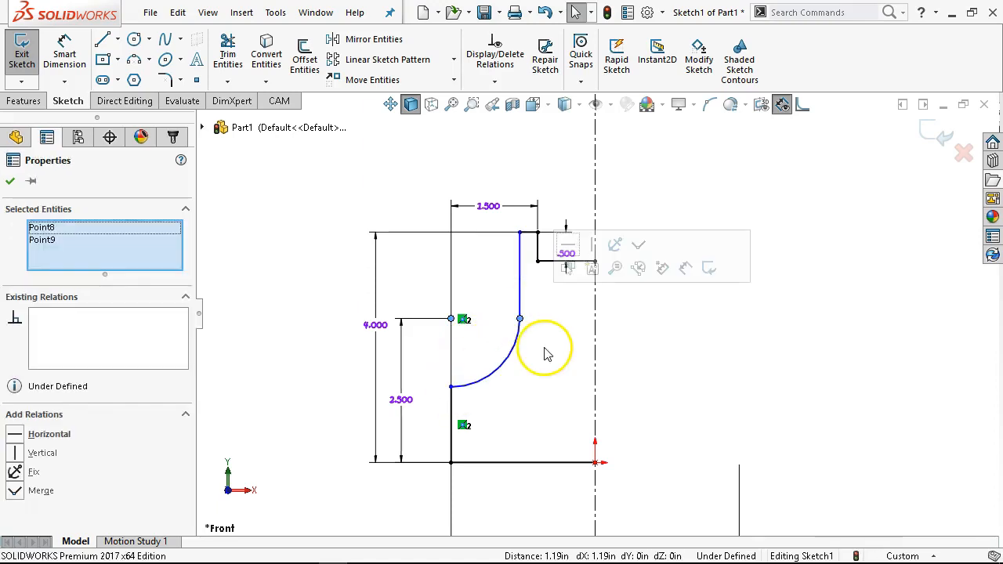
{"action": "left_click", "coordinate": [17, 436]}
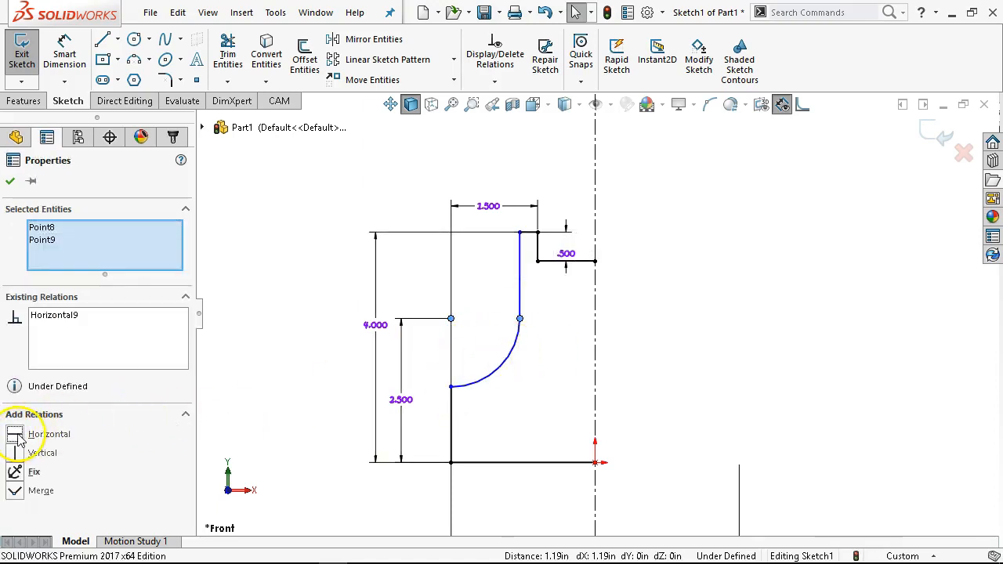
{"action": "left_click", "coordinate": [566, 377]}
- Dimension the arc's radius as 1 in
{"action": "mouse_move", "coordinate": [522, 239]}
{"action": "left_mouse_down"}
{"action": "mouse_move", "coordinate": [510, 251]}
{"action": "mouse_move", "coordinate": [524, 253]}
{"action": "mouse_move", "coordinate": [521, 243]}
{"action": "left_mouse_up"}
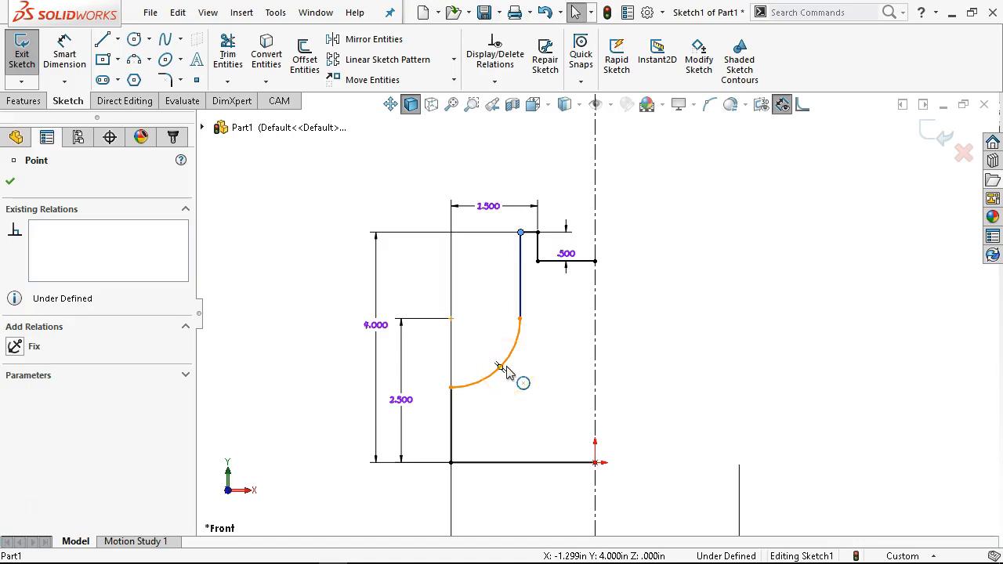
{"action": "left_click", "coordinate": [65, 54]}
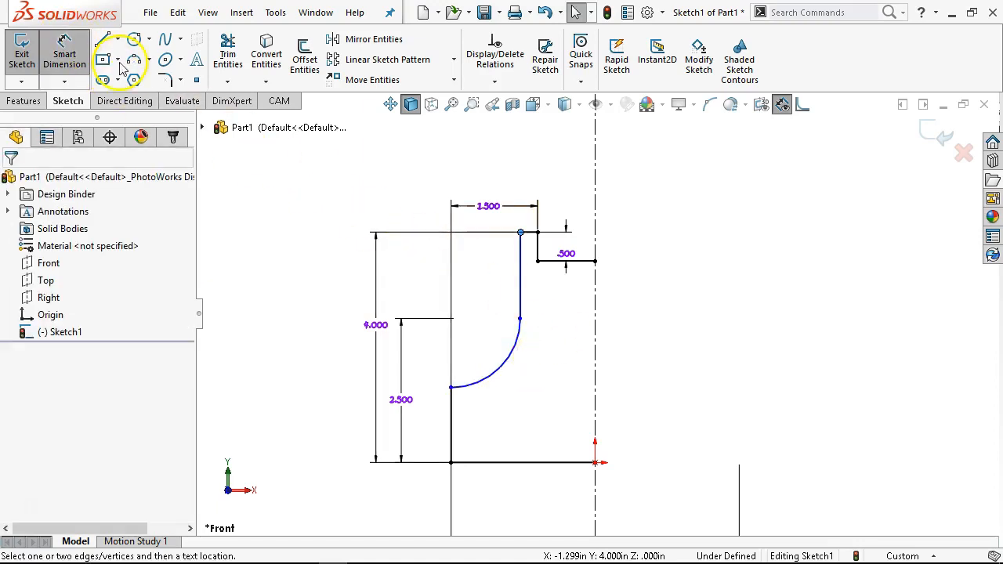
{"action": "left_click", "coordinate": [496, 380]}
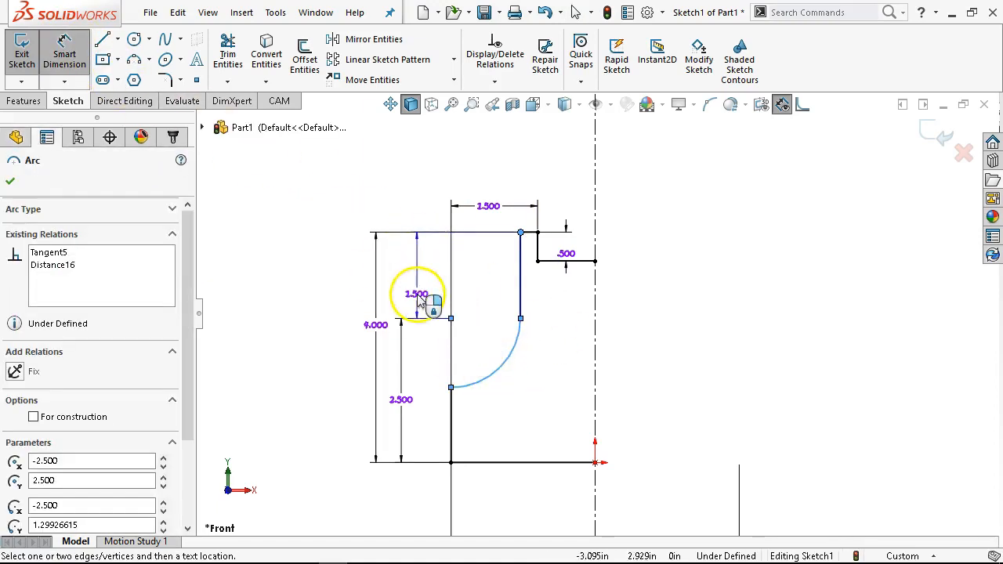
{"action": "key", "text": "Escape"}
{"action": "left_click", "coordinate": [498, 381]}
{"action": "key", "text": "Escape"}
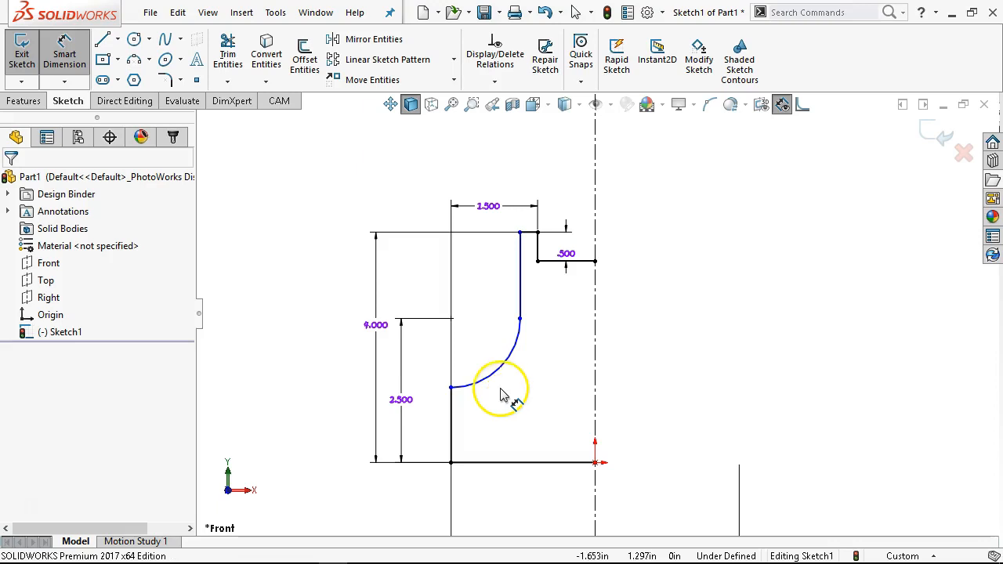
{"action": "left_click", "coordinate": [504, 378]}
{"action": "left_click", "coordinate": [521, 408]}
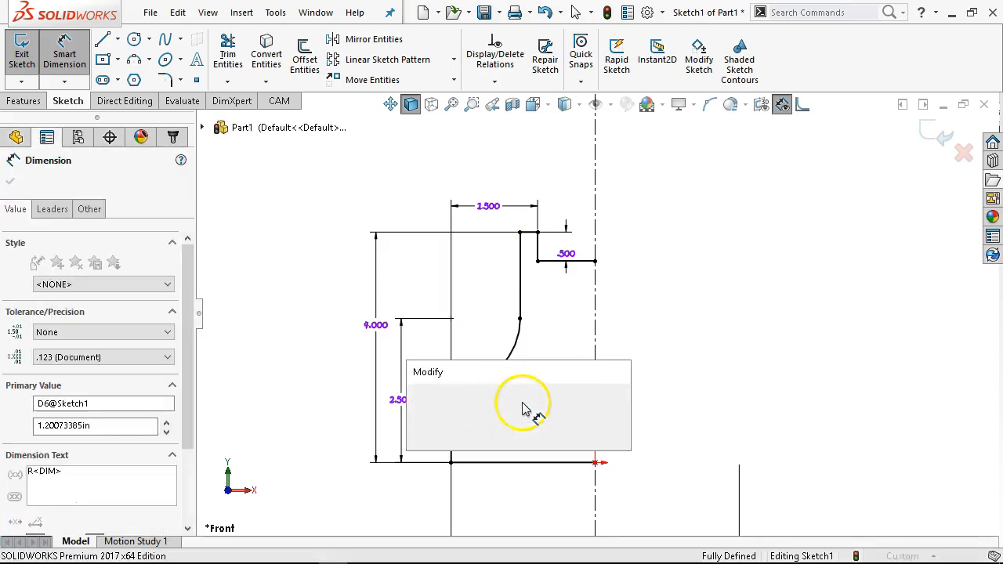
{"action": "type", "text": "1"}
{"action": "left_click", "coordinate": [415, 396]}
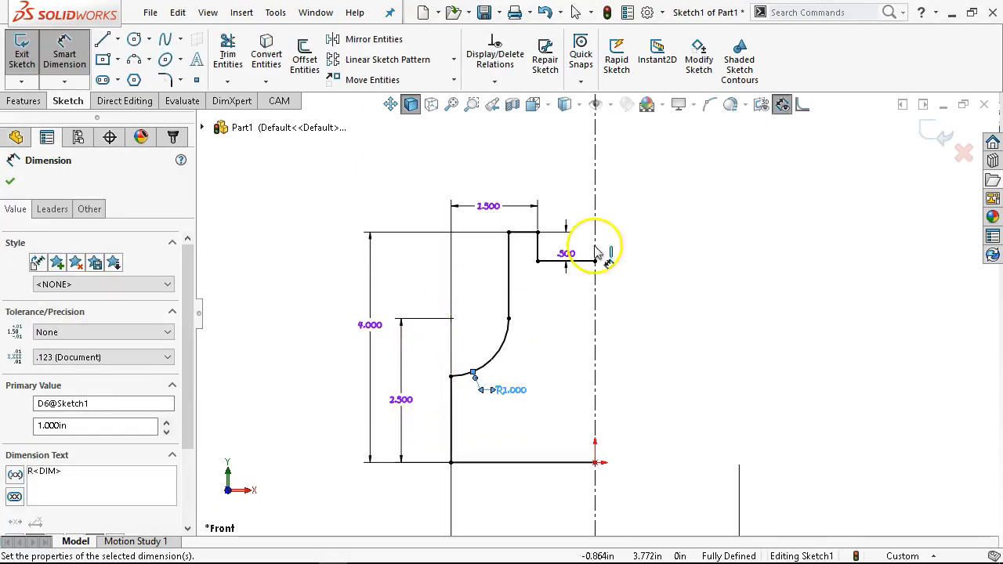
{"action": "right_click", "coordinate": [718, 313]}
{"action": "left_click", "coordinate": [754, 375]}
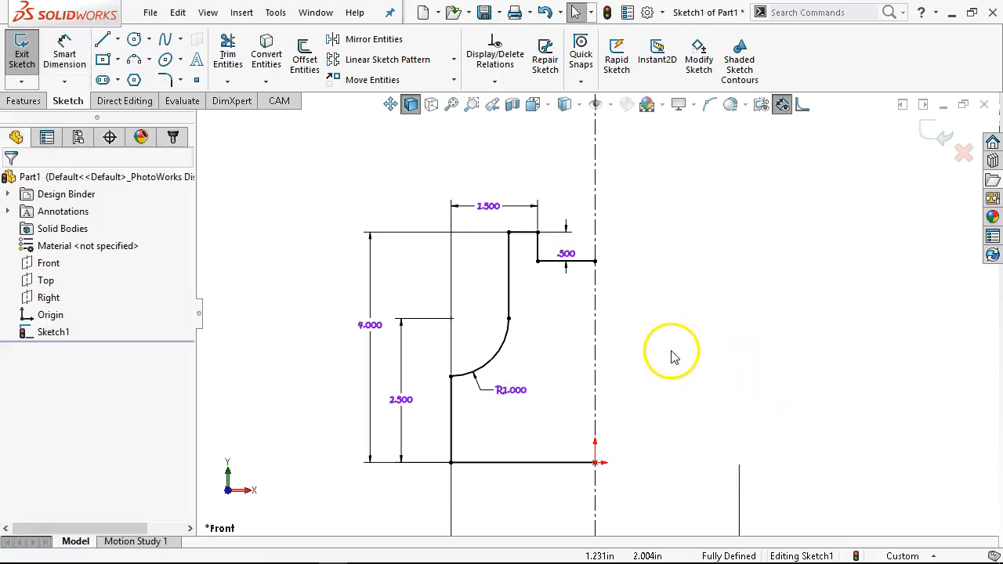
- Mirror all the profile entities about the vertical centerline
{"action": "scroll", "coordinate": [662, 313], "scroll_direction": "up", "scroll_amount": 2}
{"action": "left_click_drag", "start_coordinate": [681, 227], "coordinate": [426, 436]}
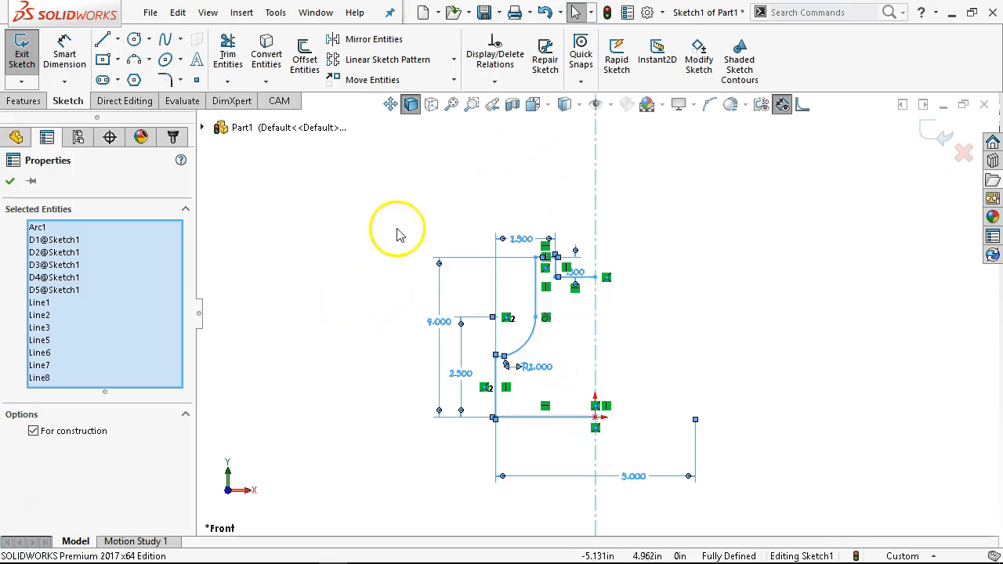
{"action": "left_click", "coordinate": [377, 50]}
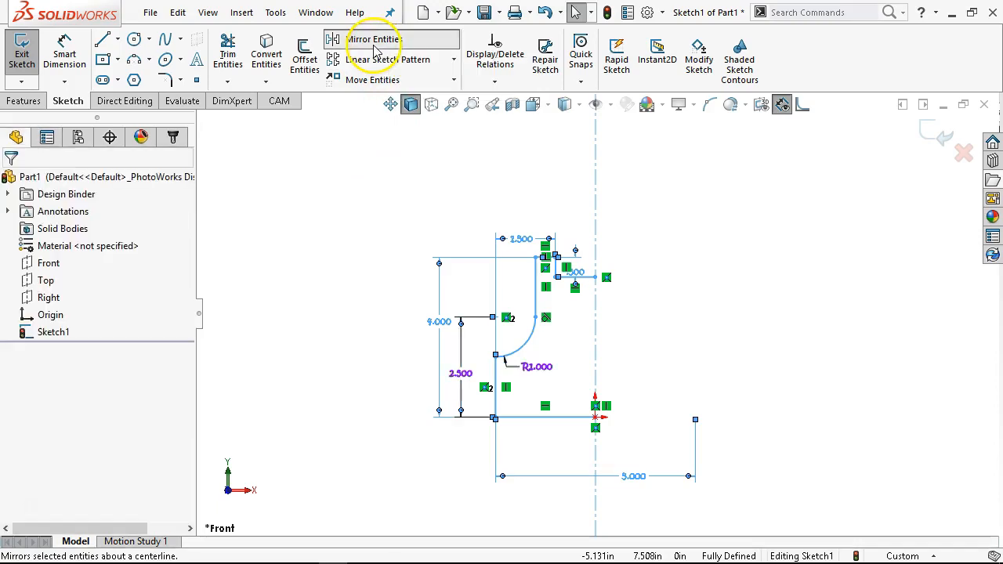
{"action": "scroll", "coordinate": [571, 411], "scroll_direction": "down", "scroll_amount": 2}
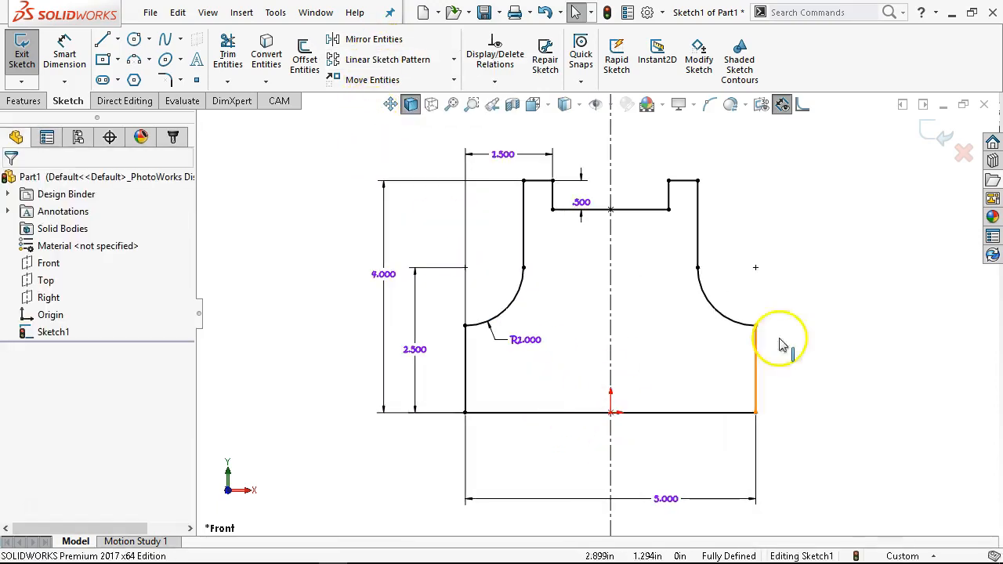
{"action": "scroll", "coordinate": [739, 287], "scroll_direction": "down", "scroll_amount": 1}
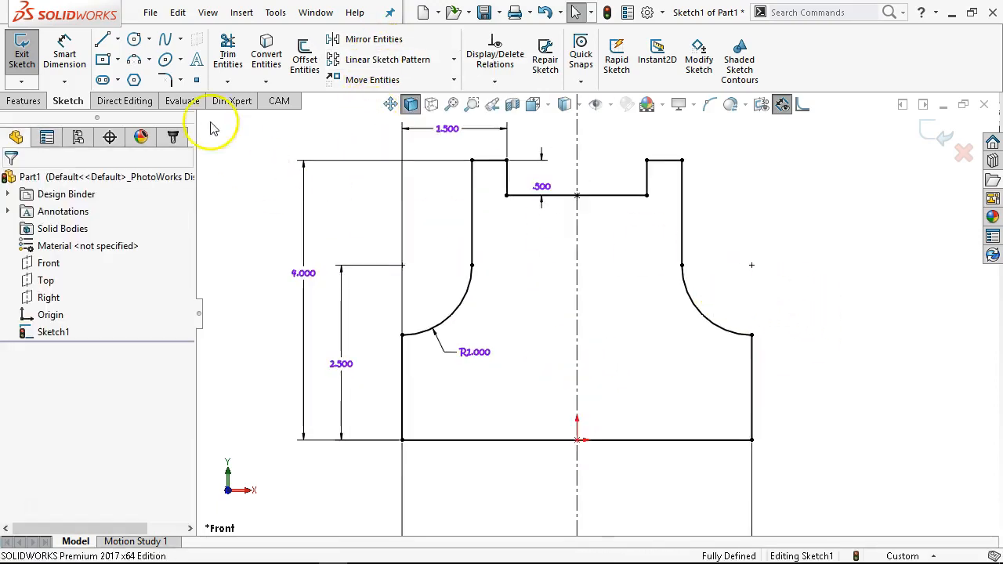
- Sketch a centerpoint straight slot centred on the vertical centerline above the bottom edge, about 3 in long between centres
{"action": "left_click", "coordinate": [119, 81]}
{"action": "left_click", "coordinate": [119, 81]}
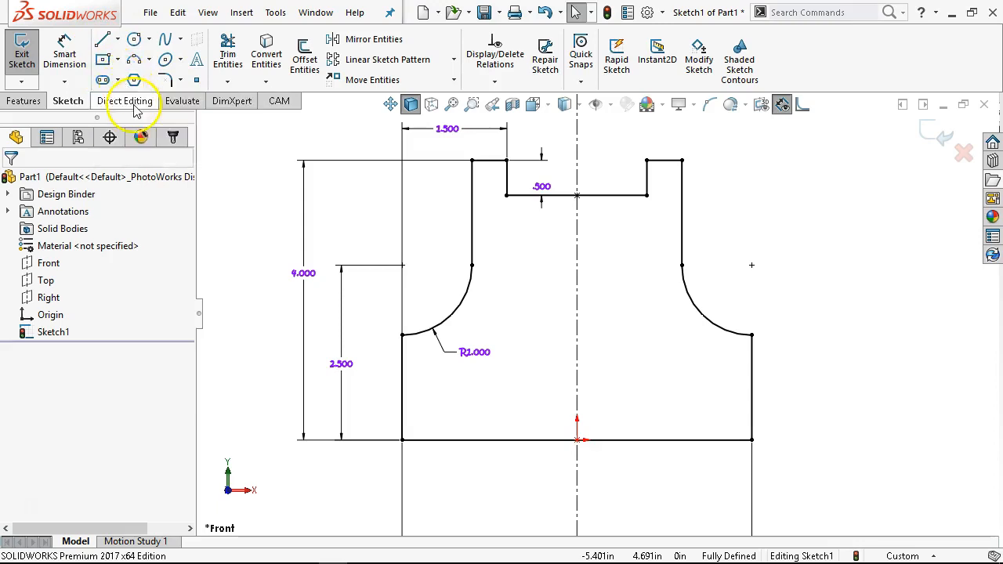
{"action": "left_click", "coordinate": [119, 81]}
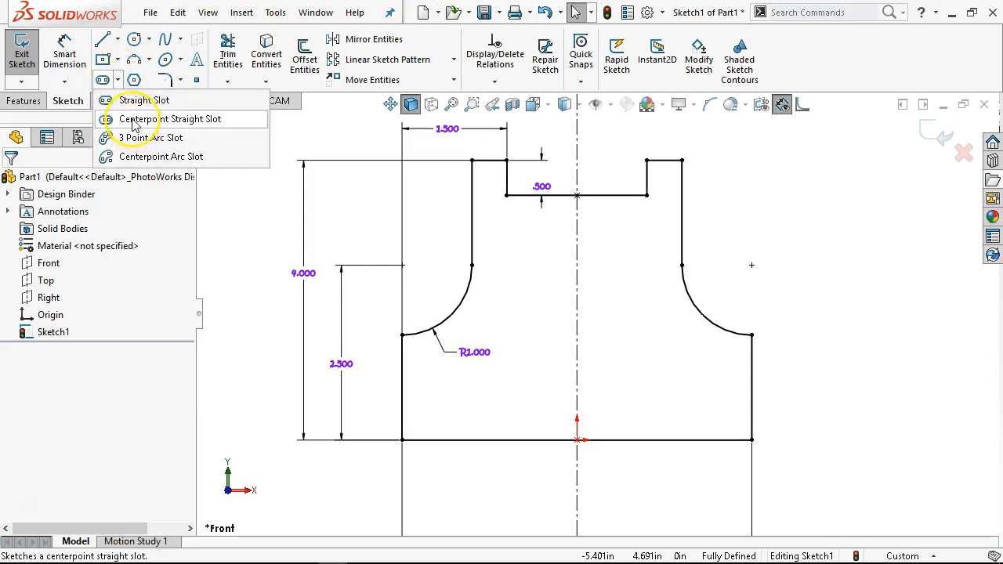
{"action": "left_click", "coordinate": [135, 105]}
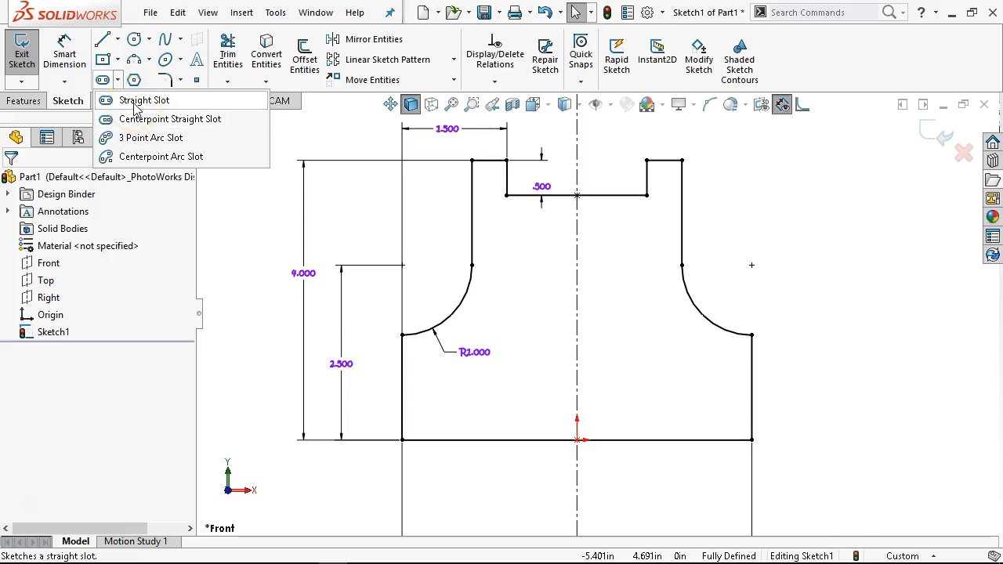
{"action": "left_click", "coordinate": [137, 119]}
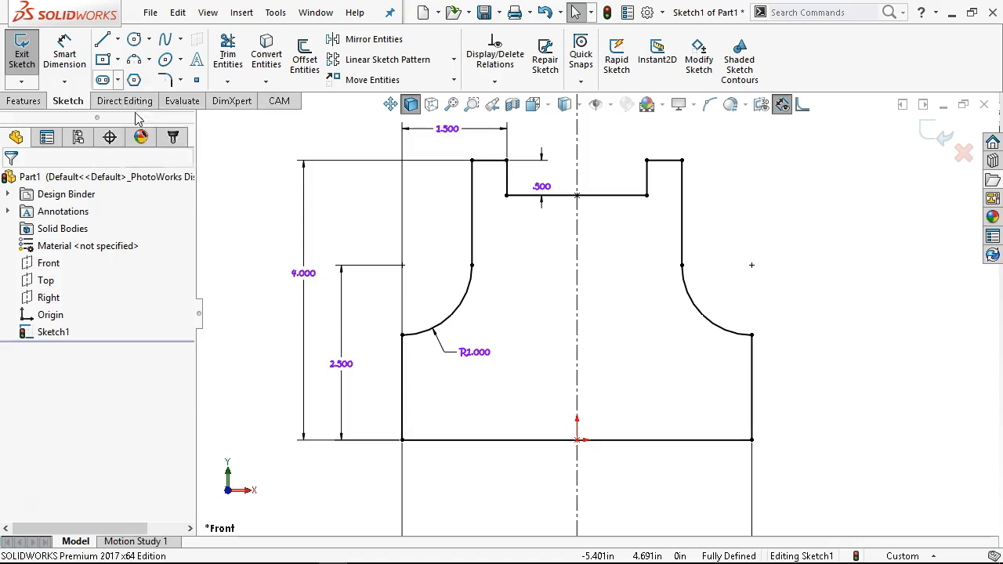
{"action": "left_click", "coordinate": [577, 389]}
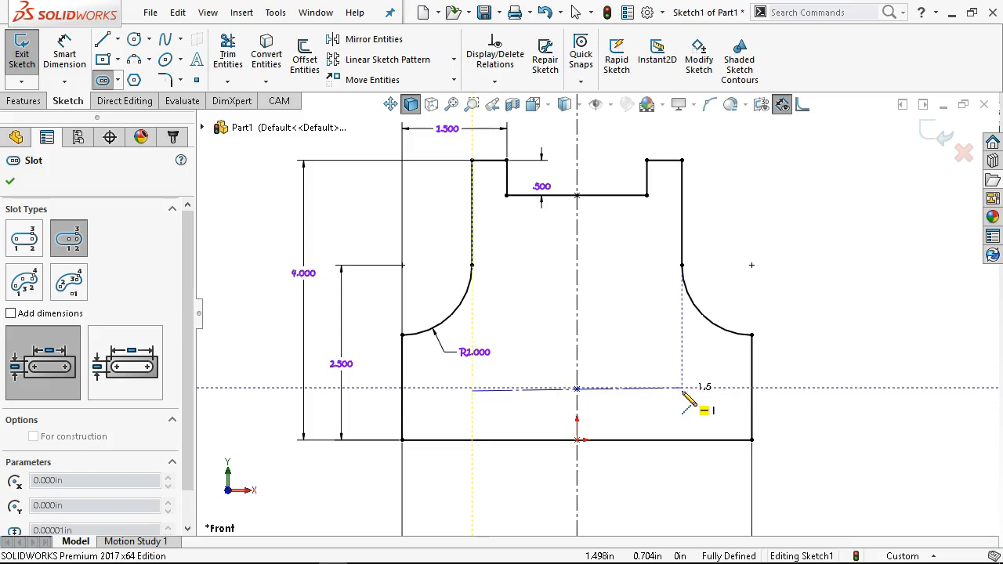
{"action": "left_click", "coordinate": [683, 391]}
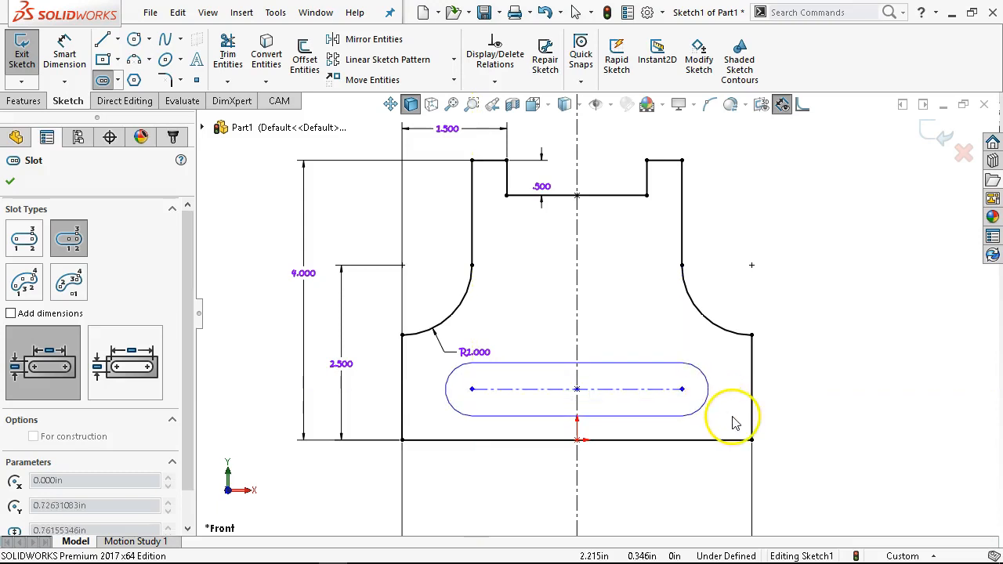
{"action": "left_click", "coordinate": [710, 414]}
{"action": "right_click", "coordinate": [736, 204]}
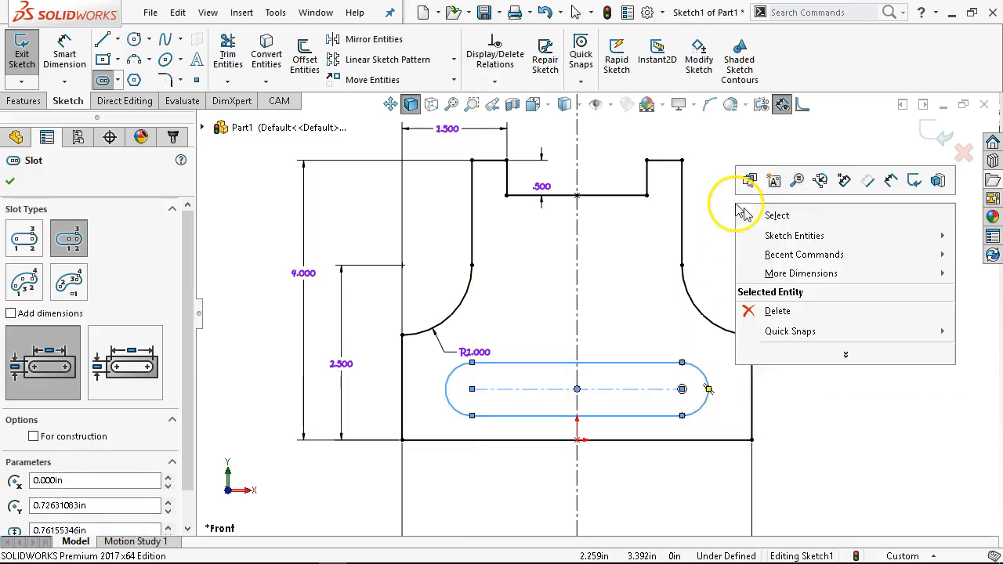
{"action": "left_click", "coordinate": [826, 215]}
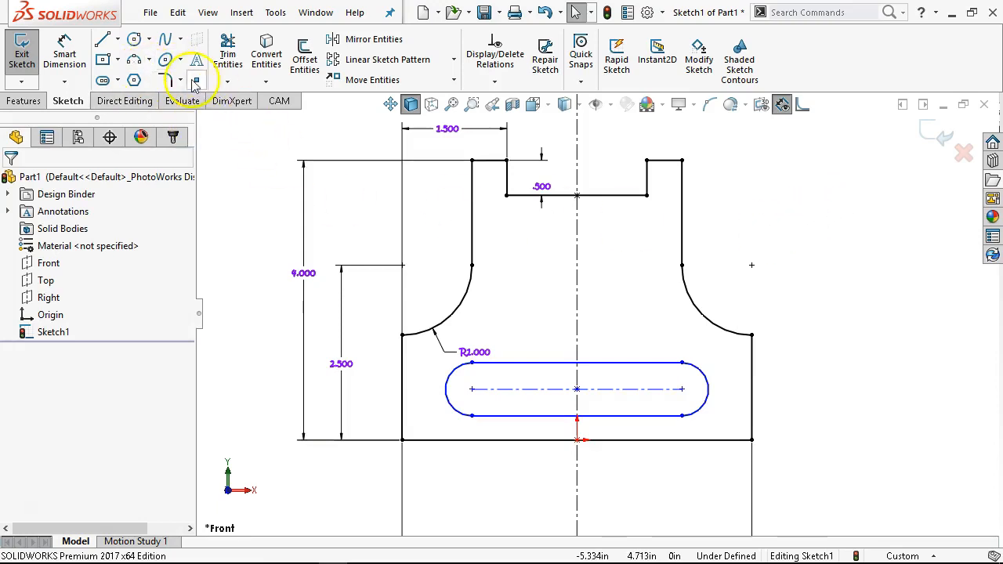
- Dimension the slot's end arc radius as 0.5 in
{"action": "left_click", "coordinate": [118, 80]}
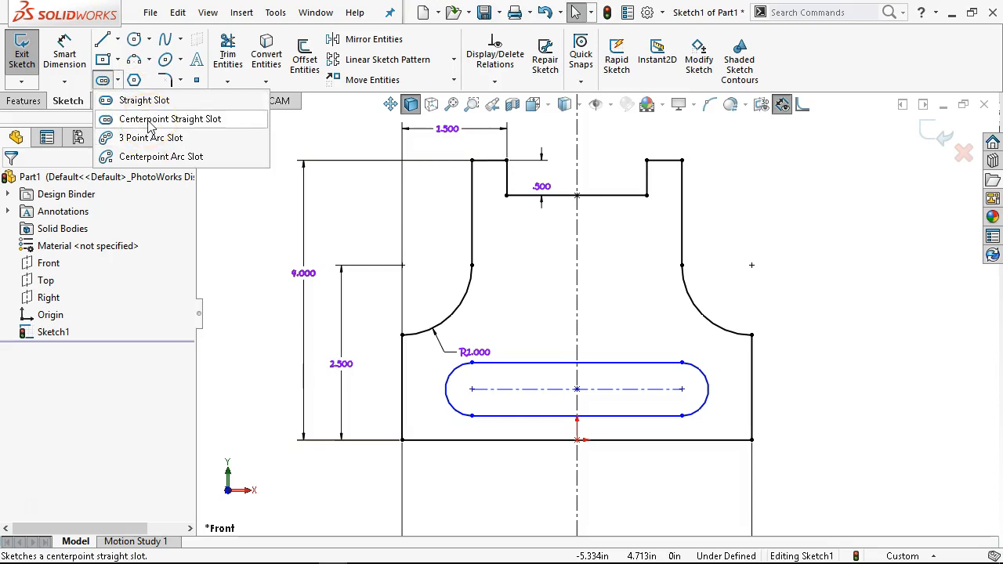
{"action": "left_click", "coordinate": [803, 271]}
{"action": "left_click", "coordinate": [64, 51]}
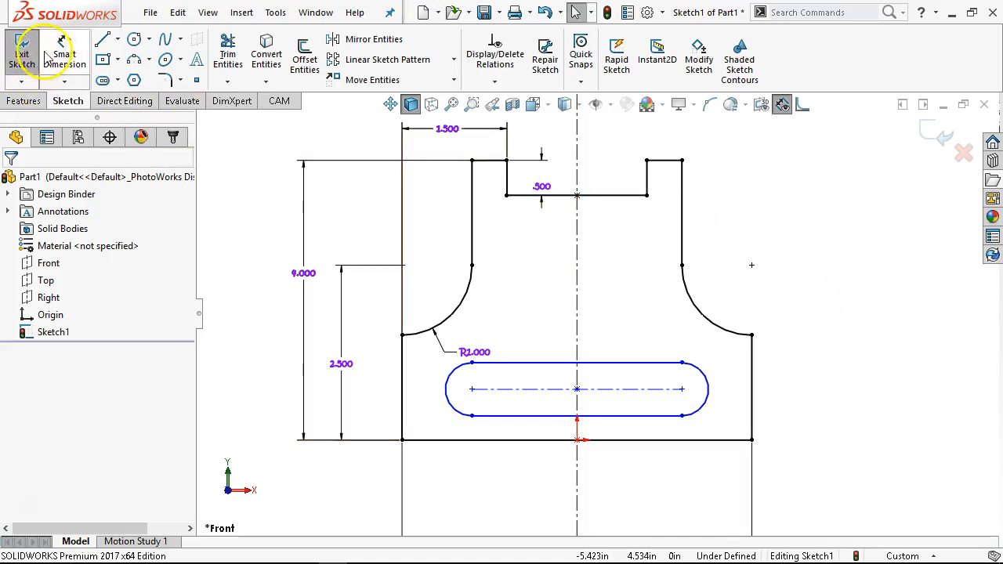
{"action": "left_click", "coordinate": [704, 386]}
{"action": "left_click", "coordinate": [820, 354]}
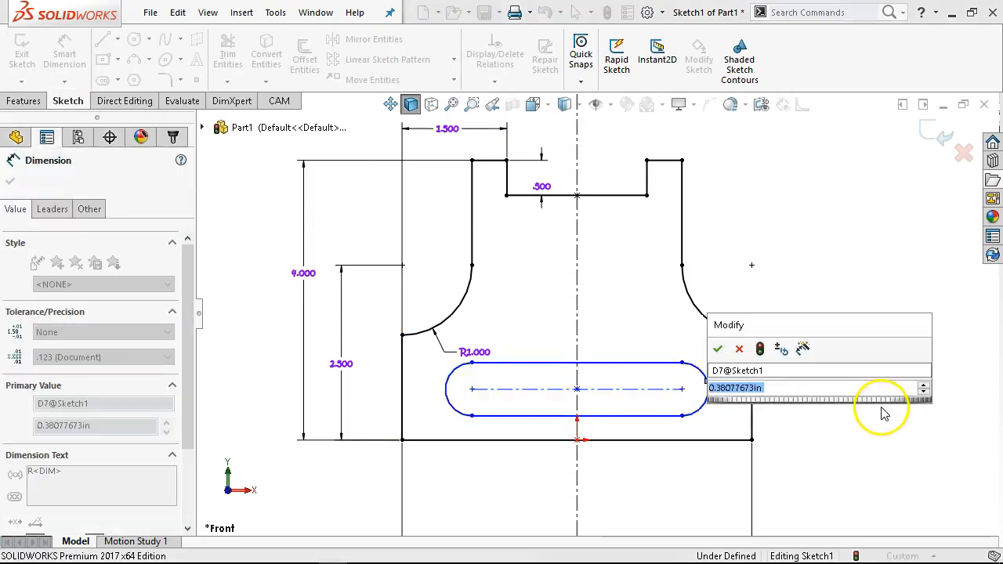
{"action": "type", "text": ".5"}
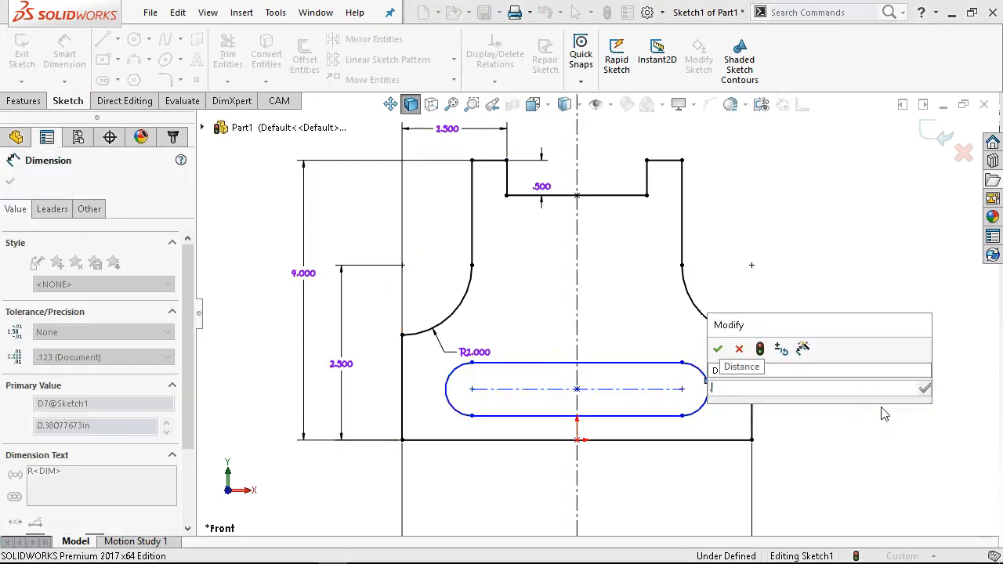
{"action": "key", "text": "Return"}
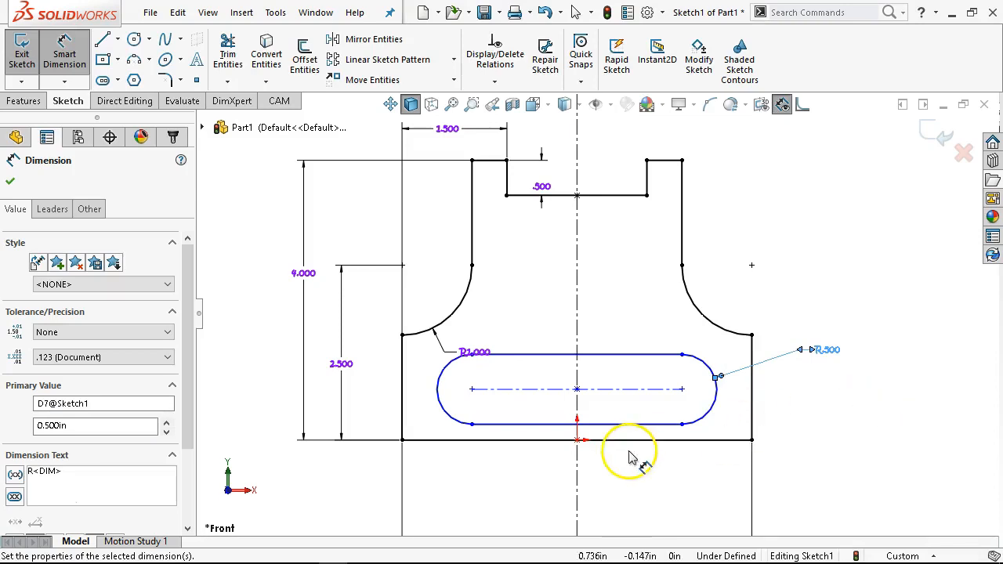
- Dimension the slot's centerline height above the bottom edge as 1 in
{"action": "left_click", "coordinate": [679, 439]}
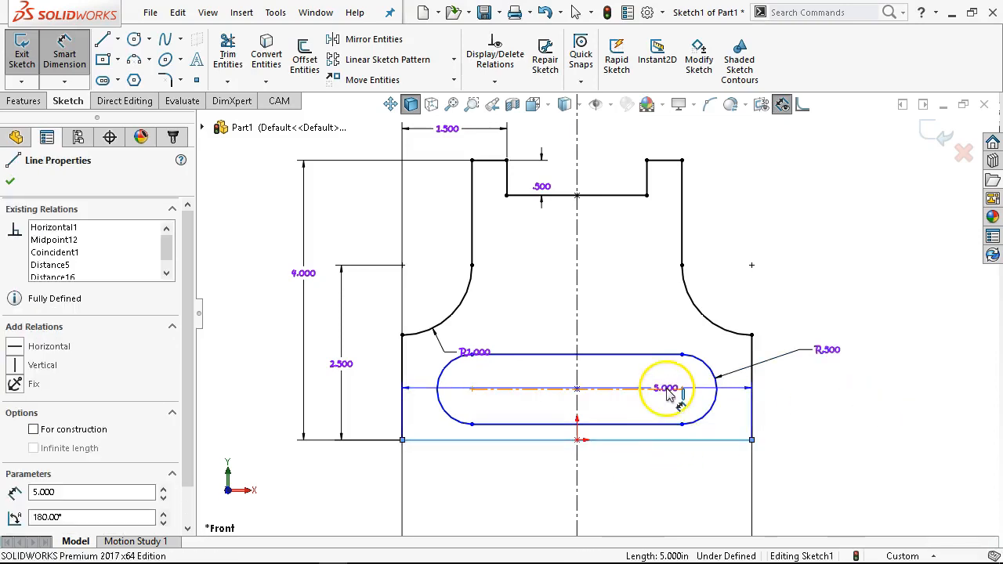
{"action": "left_click", "coordinate": [683, 390]}
{"action": "left_click", "coordinate": [819, 421]}
{"action": "type", "text": "1"}
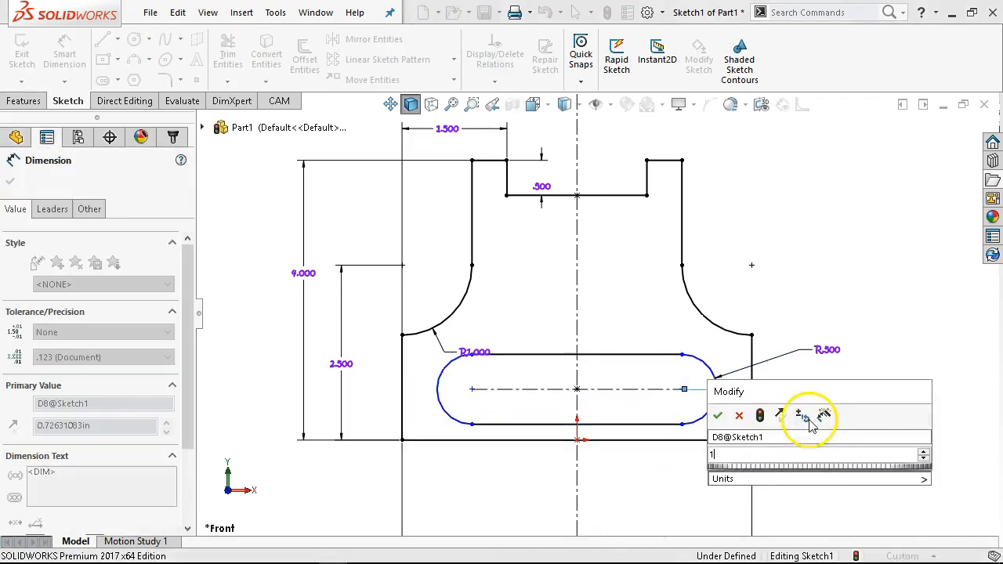
{"action": "left_click", "coordinate": [718, 415]}
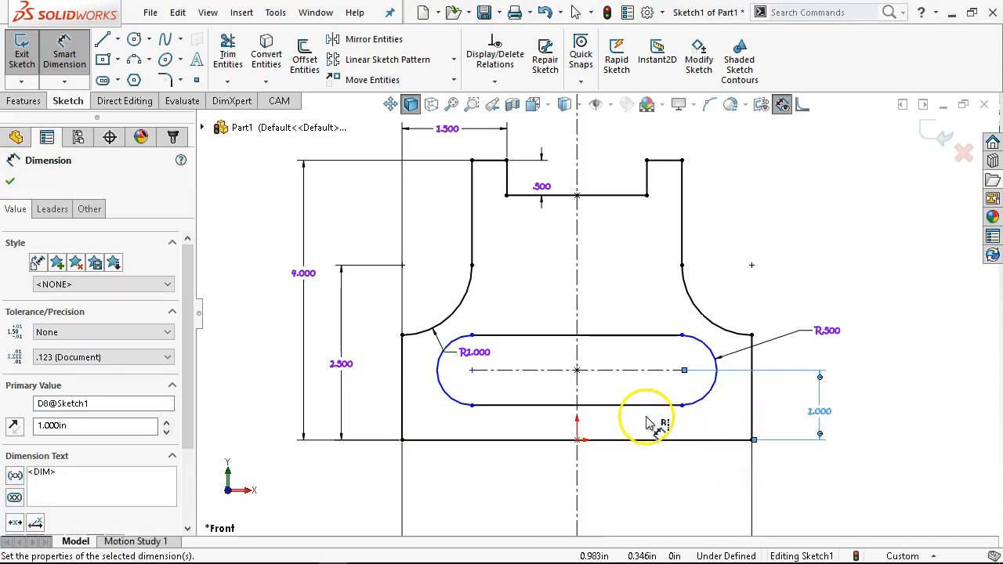
- Dimension the slot's centre-to-centre length as 2 in
{"action": "left_click", "coordinate": [613, 375]}
{"action": "left_click", "coordinate": [631, 475]}
{"action": "type", "text": "2"}
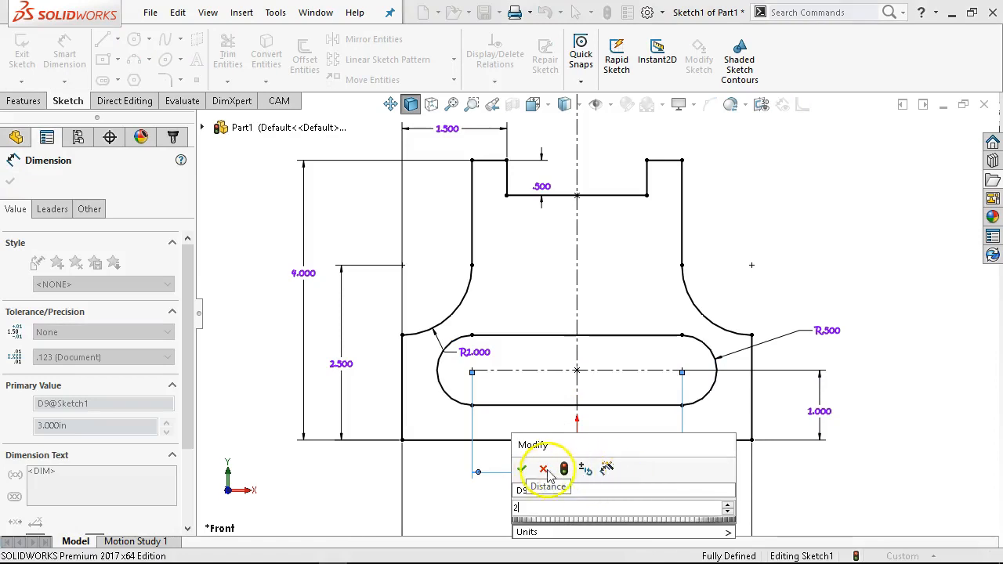
{"action": "left_click", "coordinate": [521, 469]}
{"action": "right_click", "coordinate": [749, 233]}
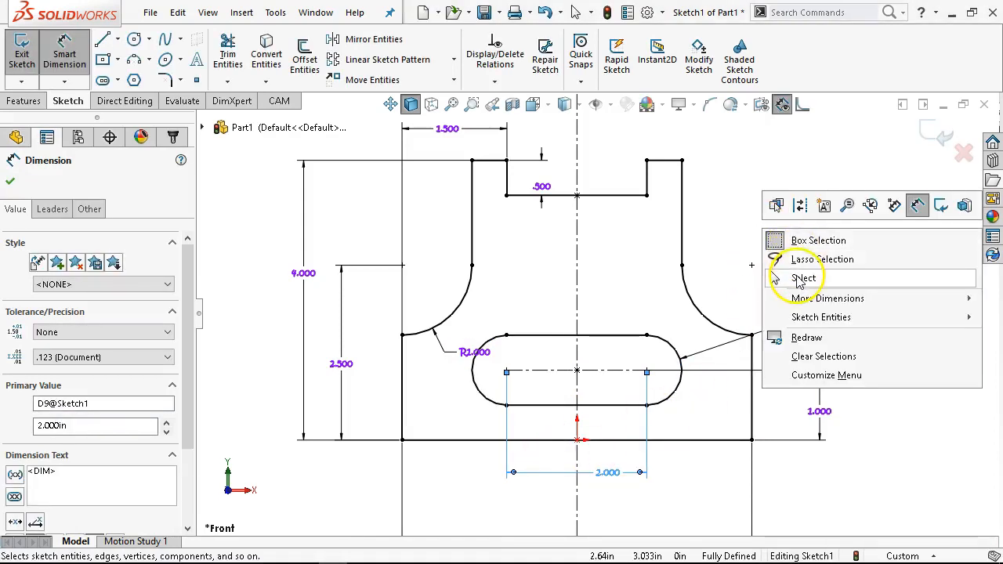
{"action": "left_click", "coordinate": [803, 280]}
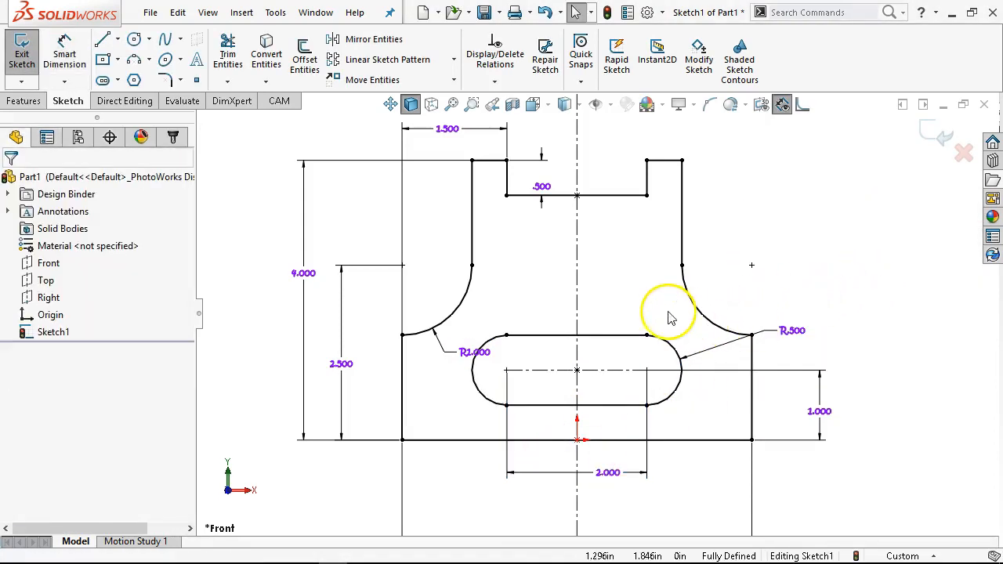
- Examine the slot's existing relations and its context options
{"action": "left_click", "coordinate": [601, 376]}
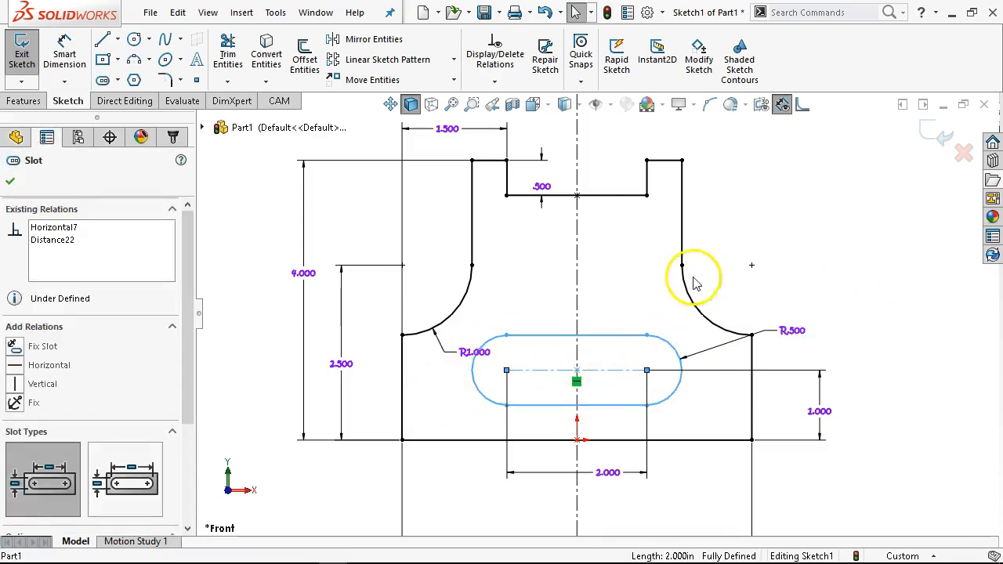
{"action": "left_click", "coordinate": [732, 223]}
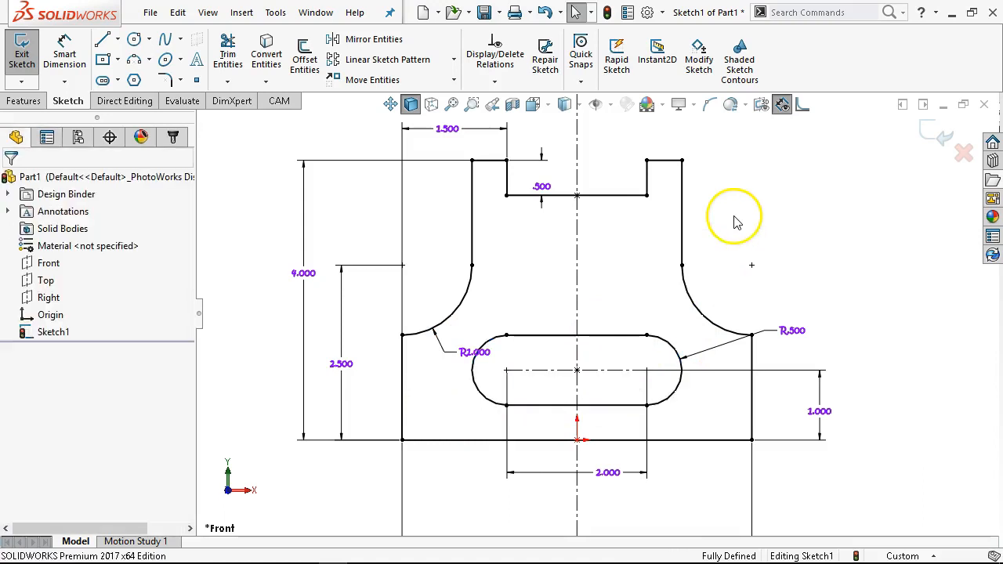
{"action": "right_click", "coordinate": [619, 339]}
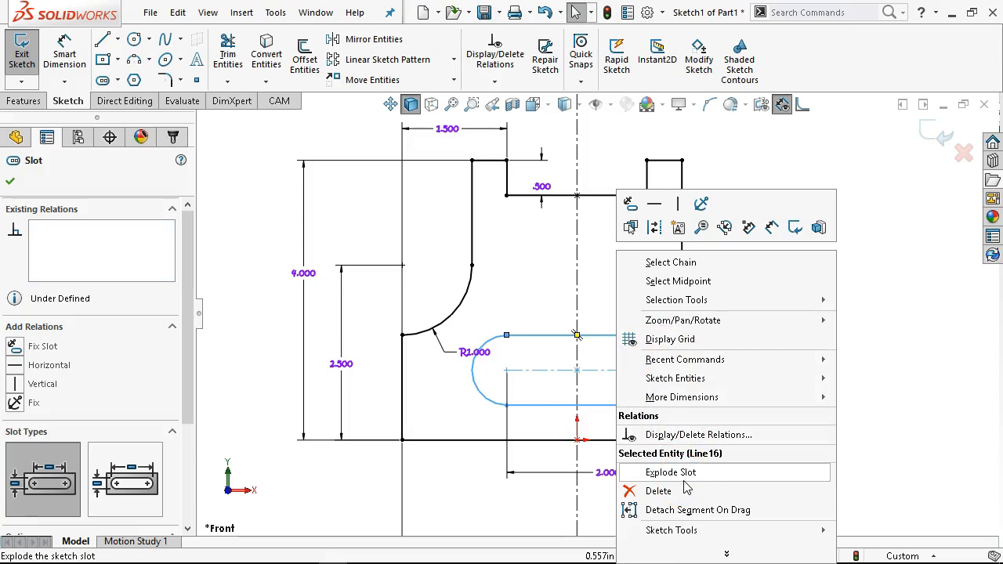
{"action": "left_click", "coordinate": [878, 284]}
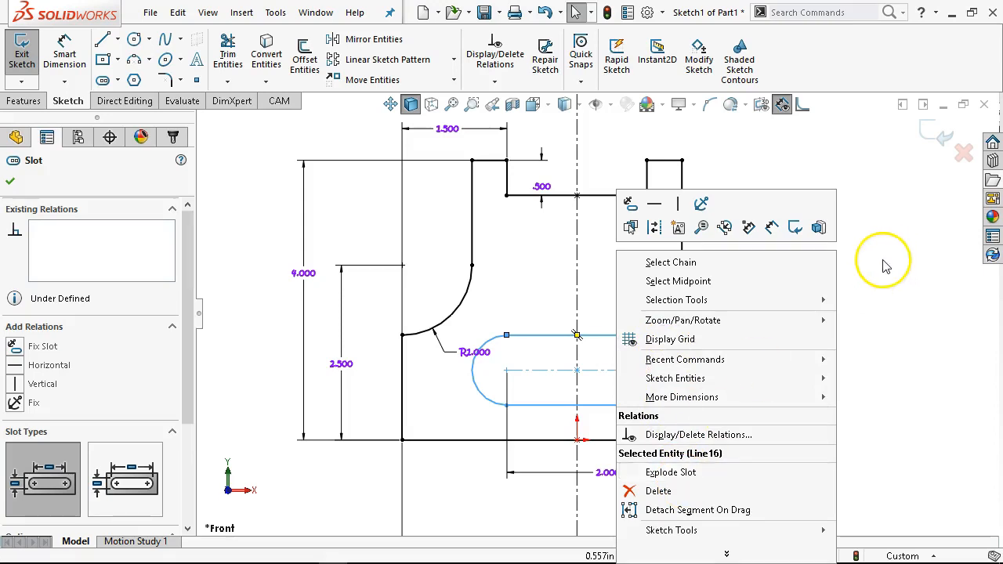
{"action": "left_click", "coordinate": [886, 267]}
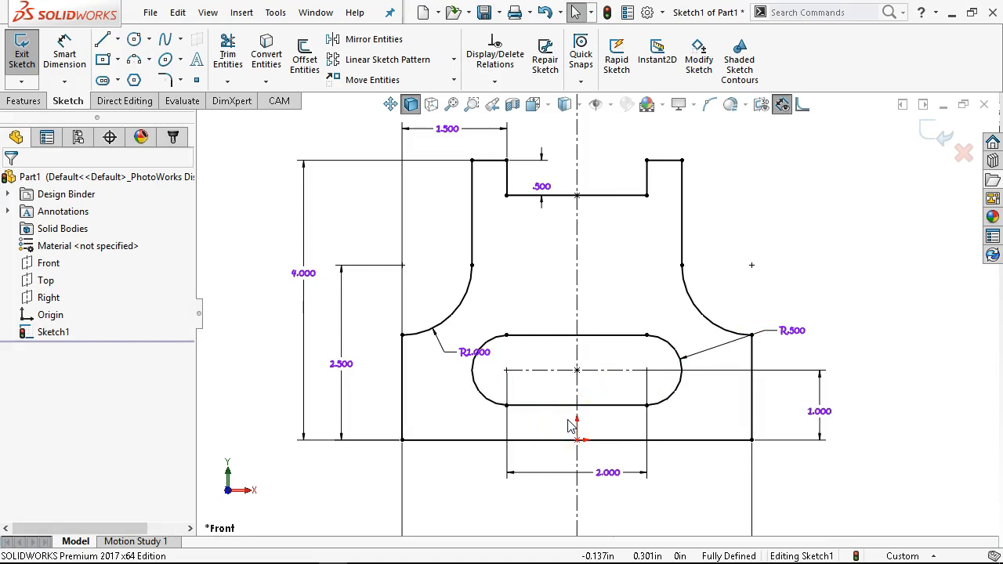
{"action": "left_click", "coordinate": [604, 432]}
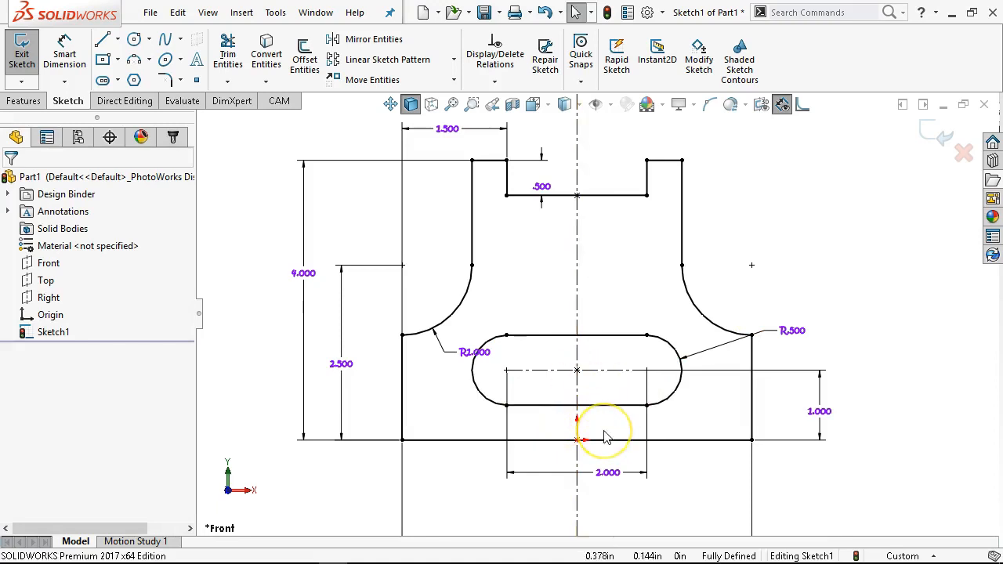
- Fit the sketch to the window and move the R1.000 radius dimension label away from the arc
{"action": "key", "text": "f"}
{"action": "left_click", "coordinate": [661, 380]}
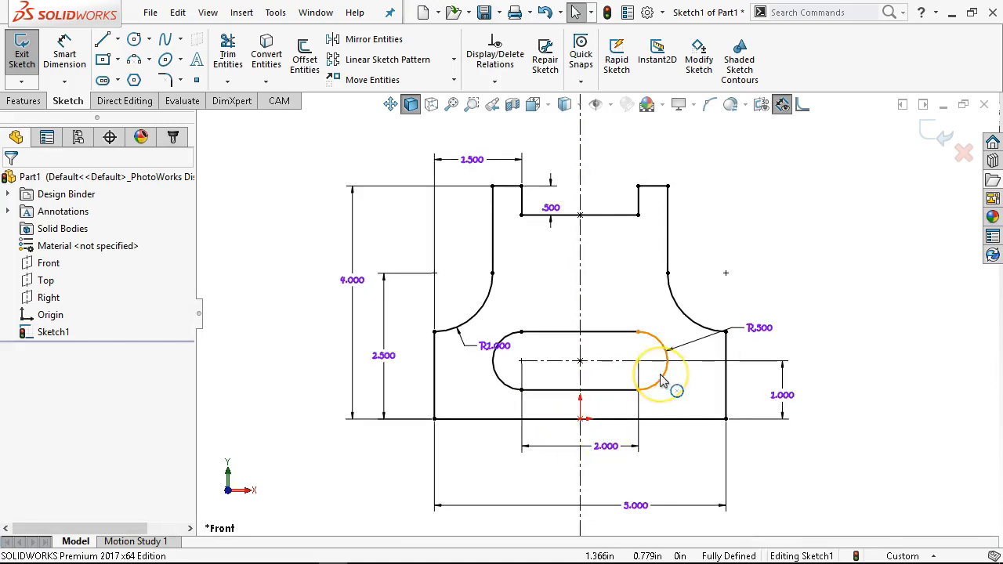
{"action": "left_click", "coordinate": [657, 333]}
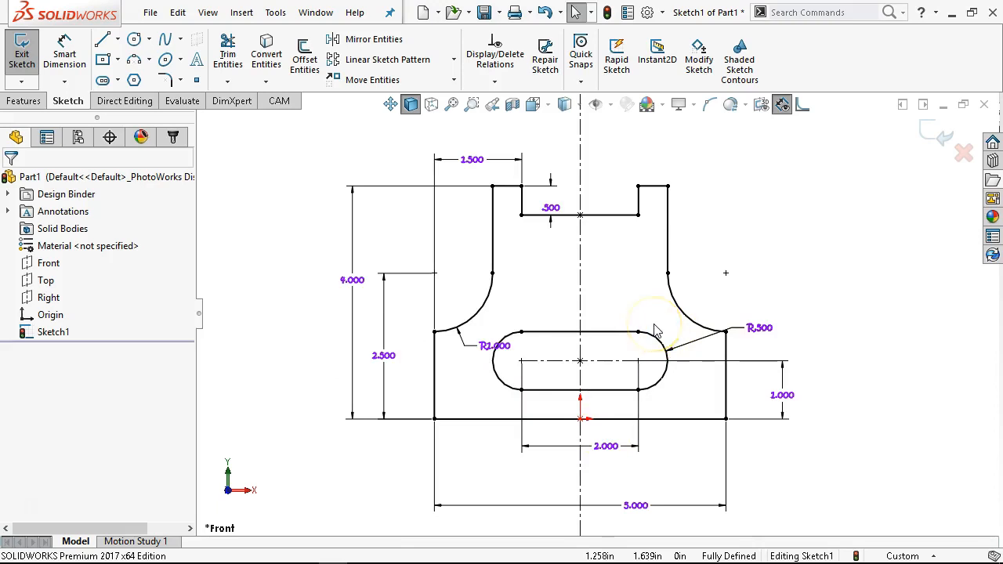
{"action": "left_click_drag", "start_coordinate": [506, 347], "coordinate": [488, 323]}
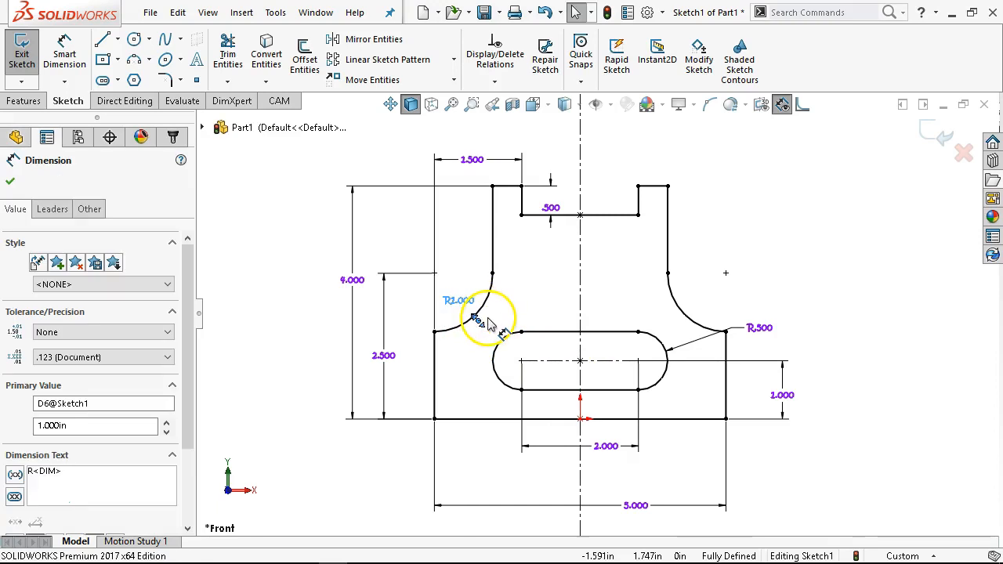
- Sketch a closed slot outline from two lines and two tangent arcs to the right of the part
{"action": "left_click", "coordinate": [100, 41]}
{"action": "left_click", "coordinate": [782, 244]}
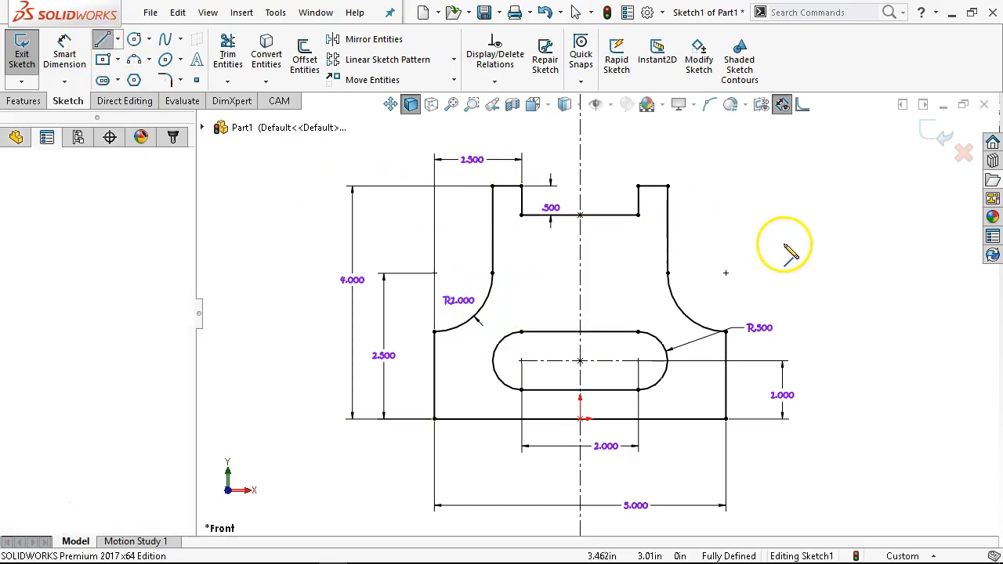
{"action": "left_click", "coordinate": [861, 244]}
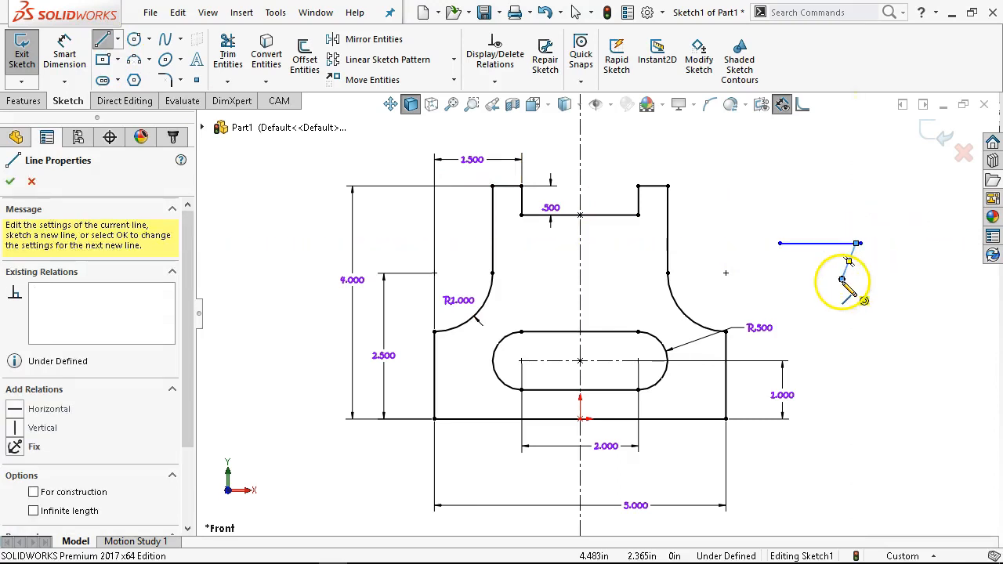
{"action": "key", "text": "Escape"}
{"action": "left_click", "coordinate": [100, 41]}
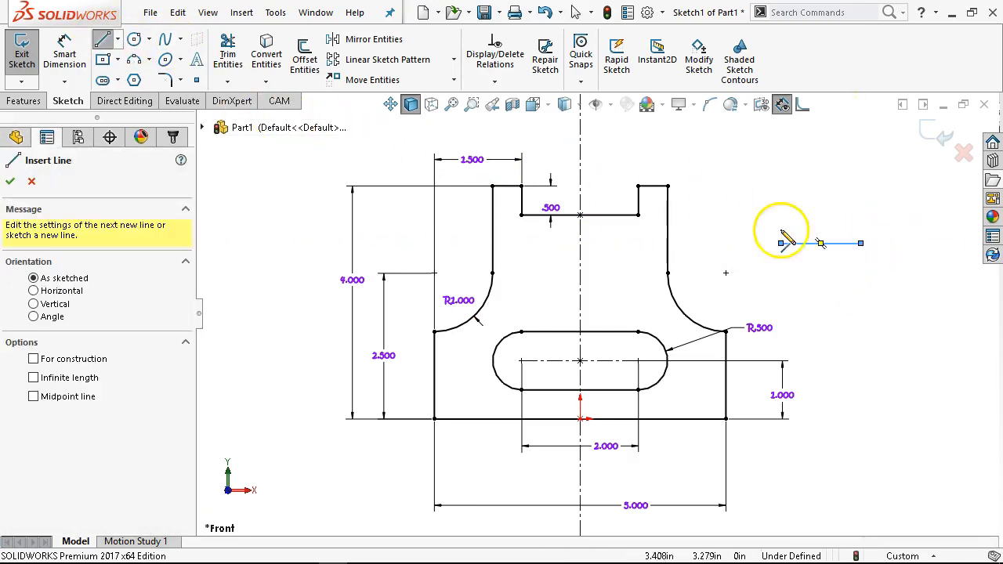
{"action": "left_click", "coordinate": [861, 244]}
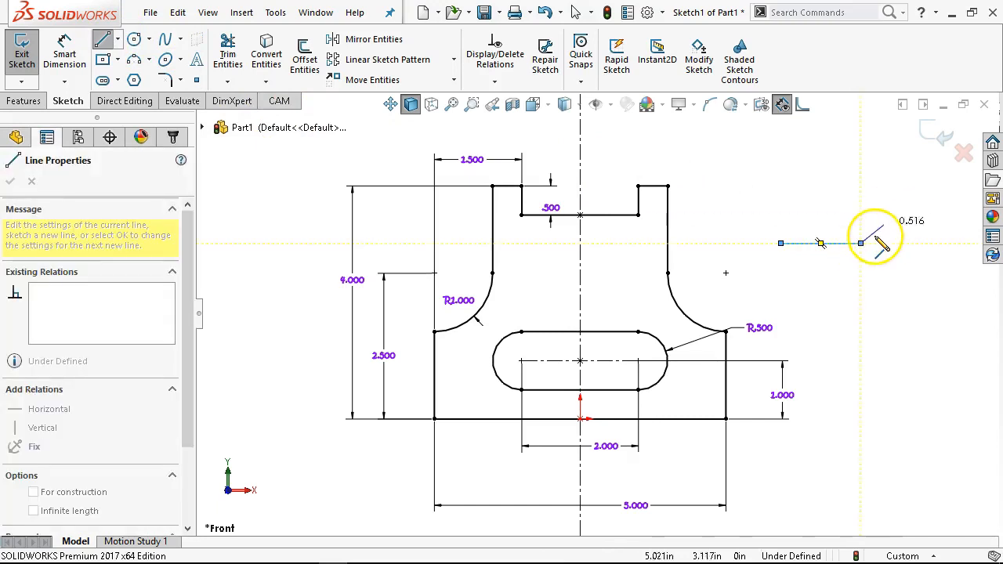
{"action": "left_click", "coordinate": [861, 187]}
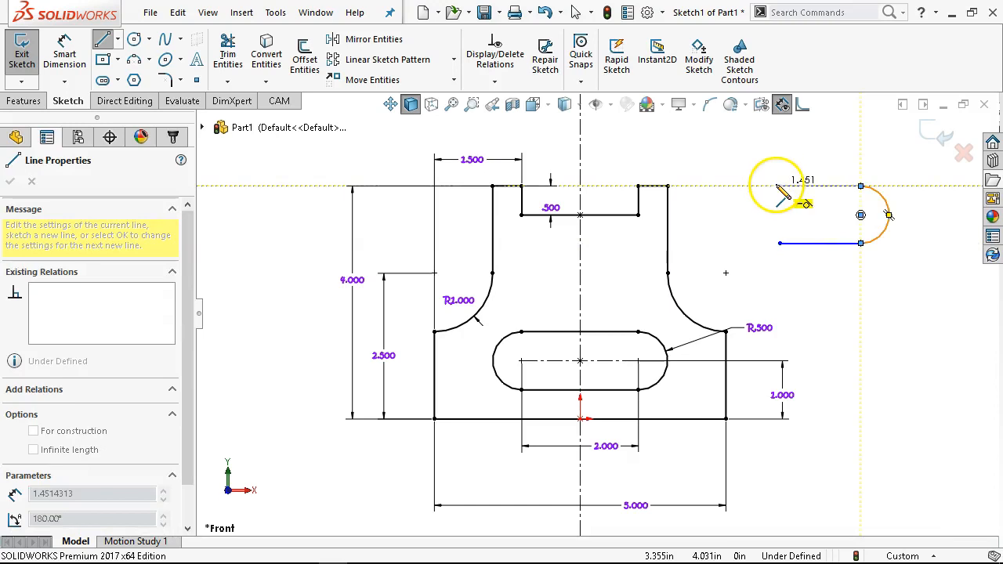
{"action": "double_click", "coordinate": [776, 187]}
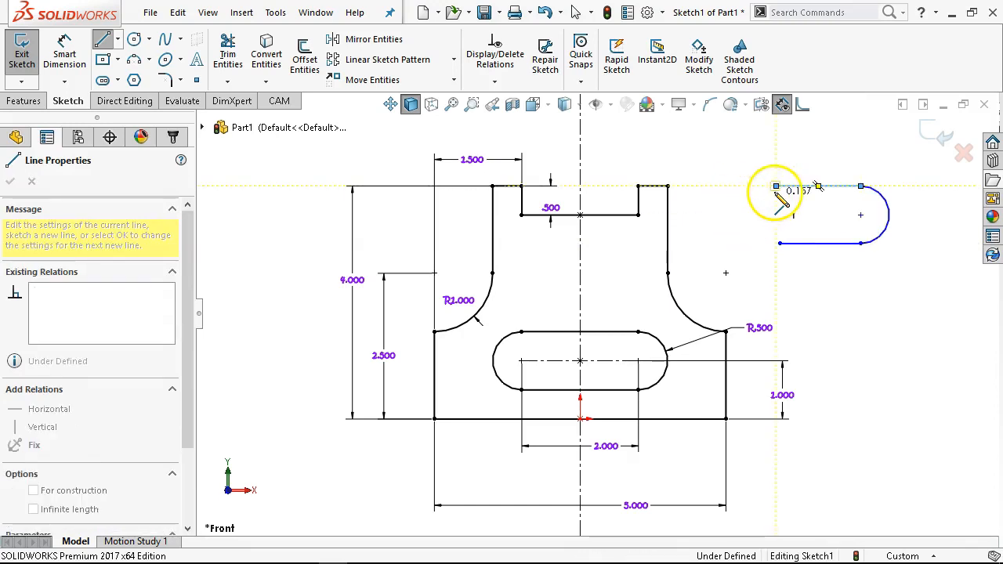
{"action": "left_click", "coordinate": [781, 243]}
{"action": "right_click", "coordinate": [802, 313]}
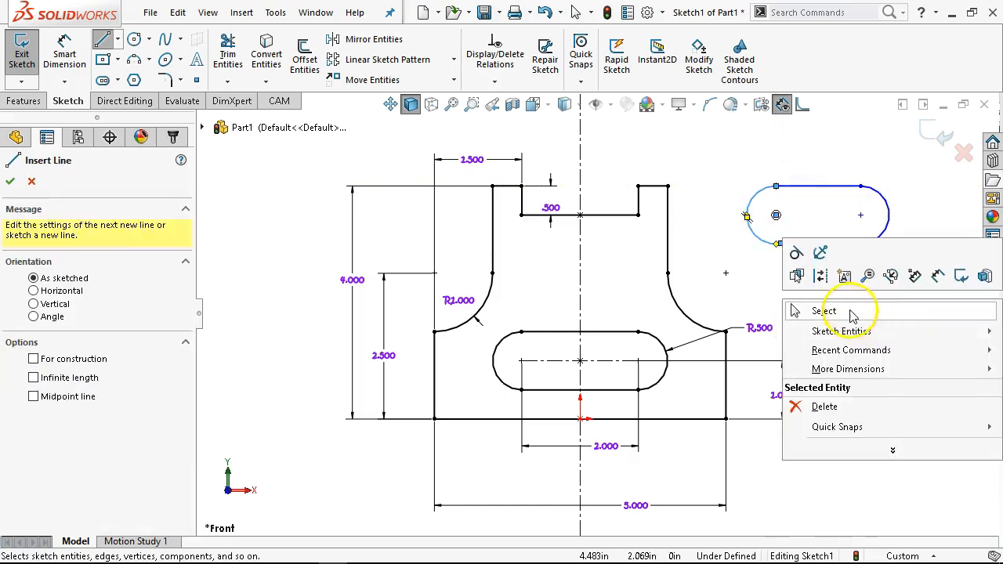
{"action": "left_click", "coordinate": [798, 316]}
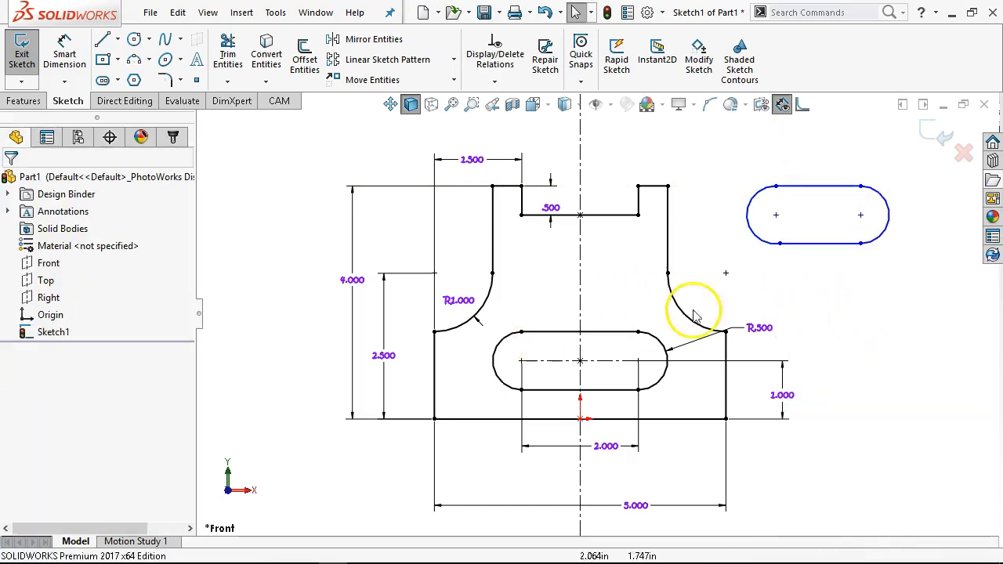
- Select the extra slot outline and undo its creation
{"action": "left_click_drag", "start_coordinate": [922, 151], "coordinate": [750, 265]}
{"action": "left_click", "coordinate": [862, 302]}
{"action": "key", "text": "ctrl+z"}
{"action": "key", "text": "ctrl+z"}
{"action": "key", "text": "ctrl+z"}
{"action": "key", "text": "ctrl+z"}
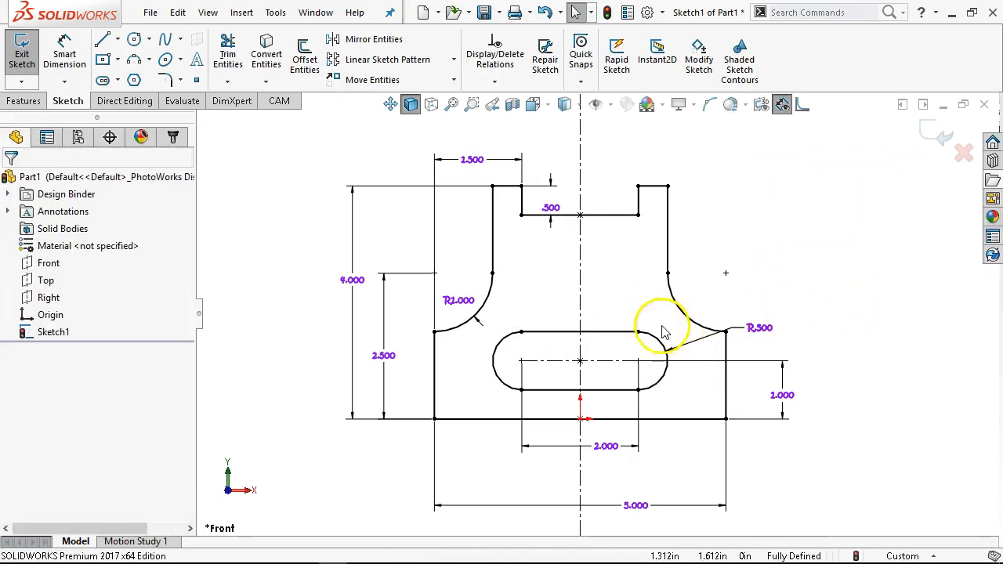
- Explode the slot into separate lines and arcs and inspect the relations on each line and arc
{"action": "right_click", "coordinate": [603, 333]}
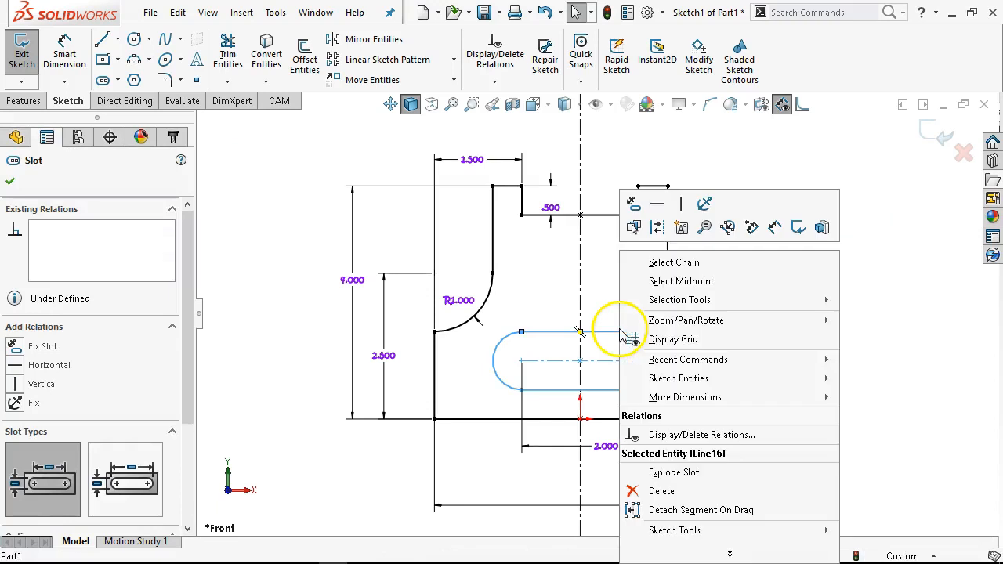
{"action": "left_click", "coordinate": [676, 473]}
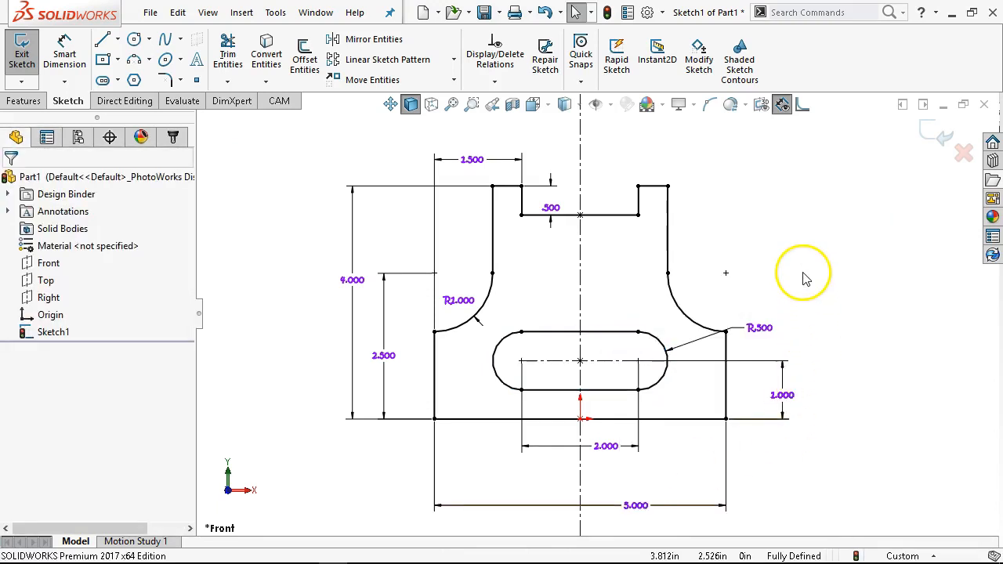
{"action": "left_click", "coordinate": [628, 333]}
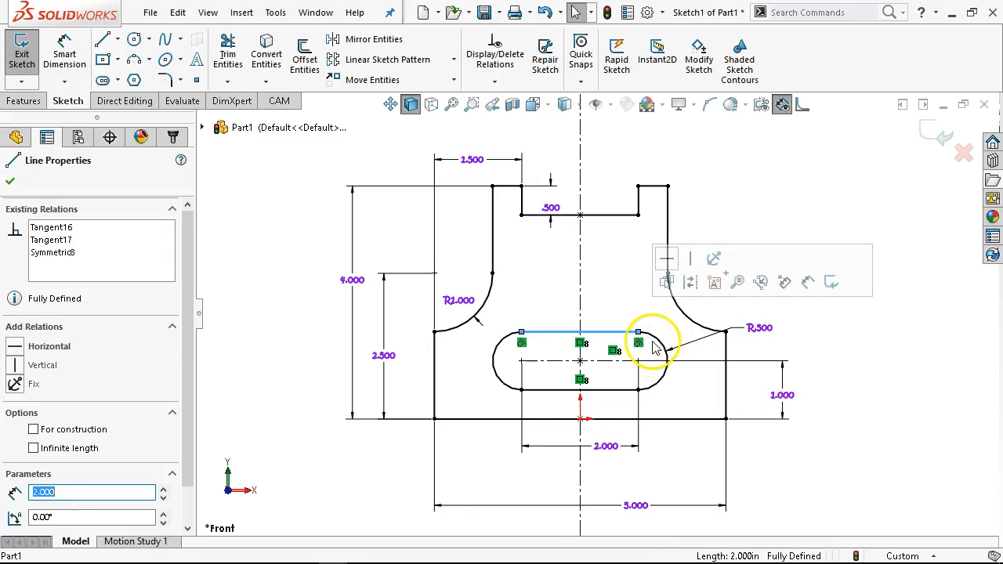
{"action": "left_click", "coordinate": [660, 347]}
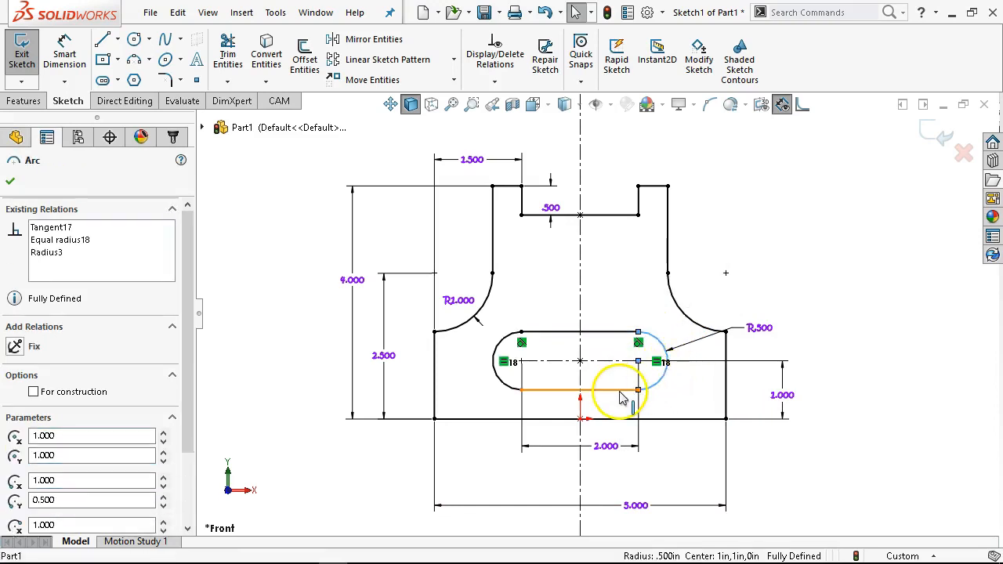
{"action": "left_click", "coordinate": [552, 388]}
{"action": "left_click", "coordinate": [502, 382]}
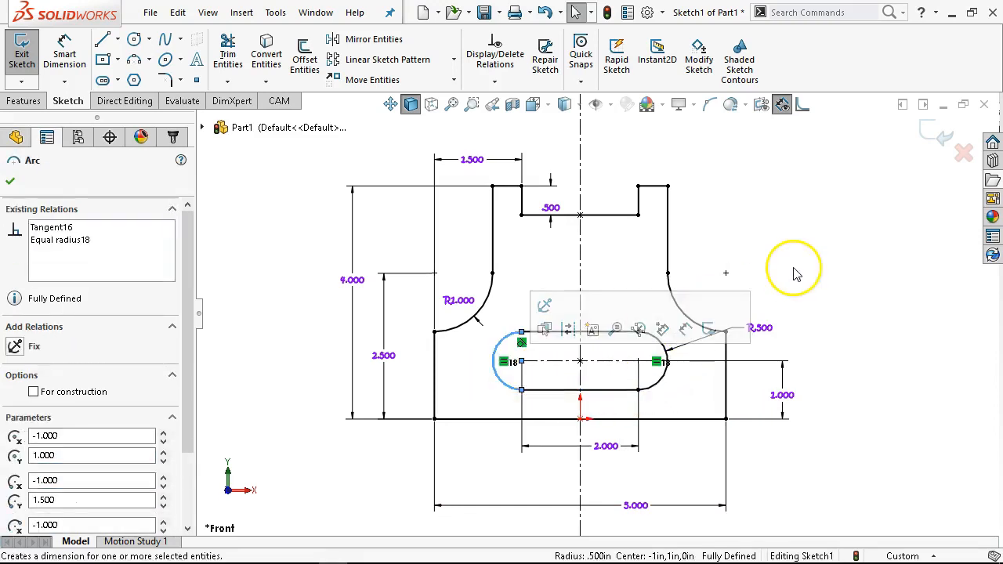
{"action": "left_click", "coordinate": [795, 273]}
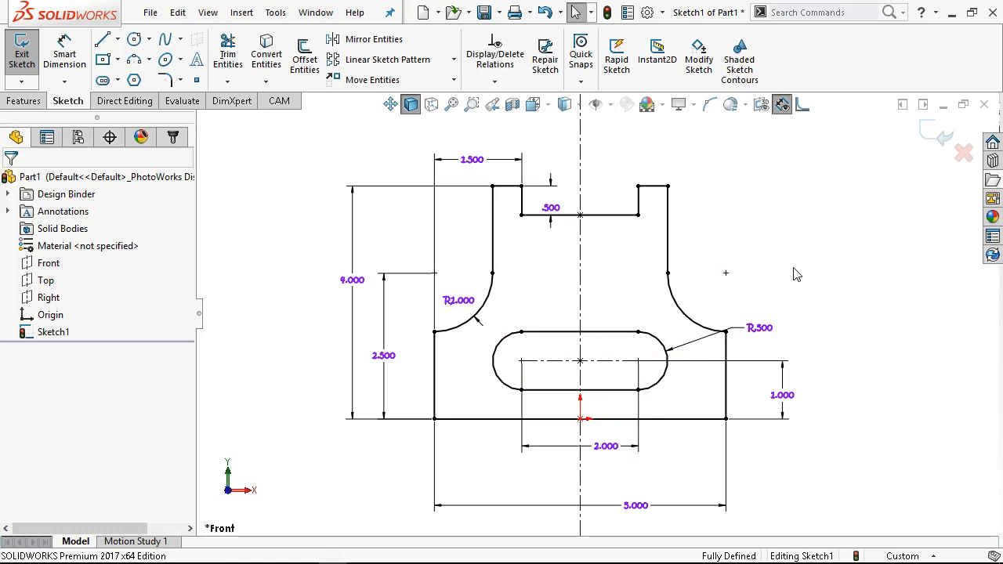
- Delete the slot's top line, then undo the deletion and the explode
{"action": "left_click", "coordinate": [849, 271]}
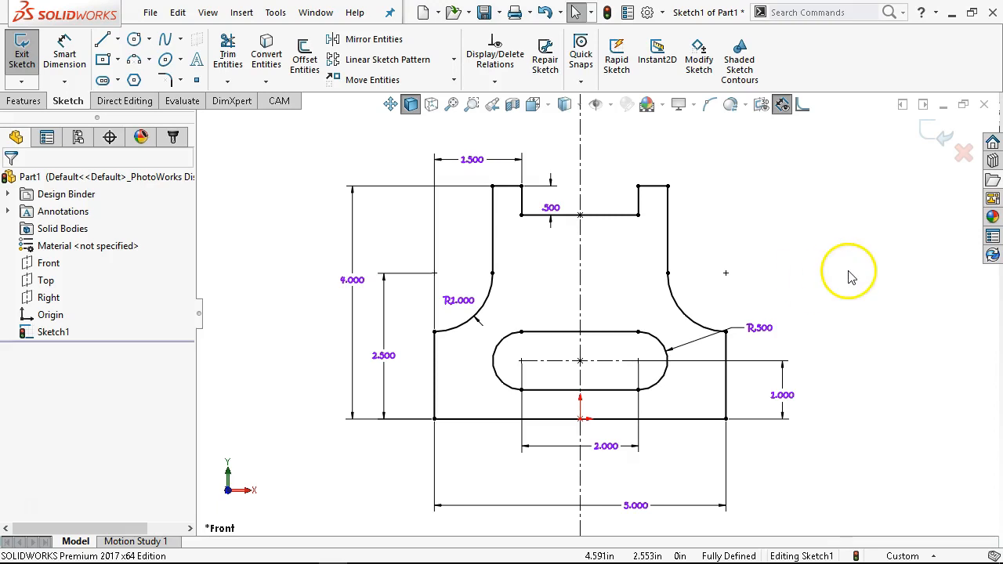
{"action": "left_click", "coordinate": [619, 335]}
{"action": "key", "text": "Delete"}
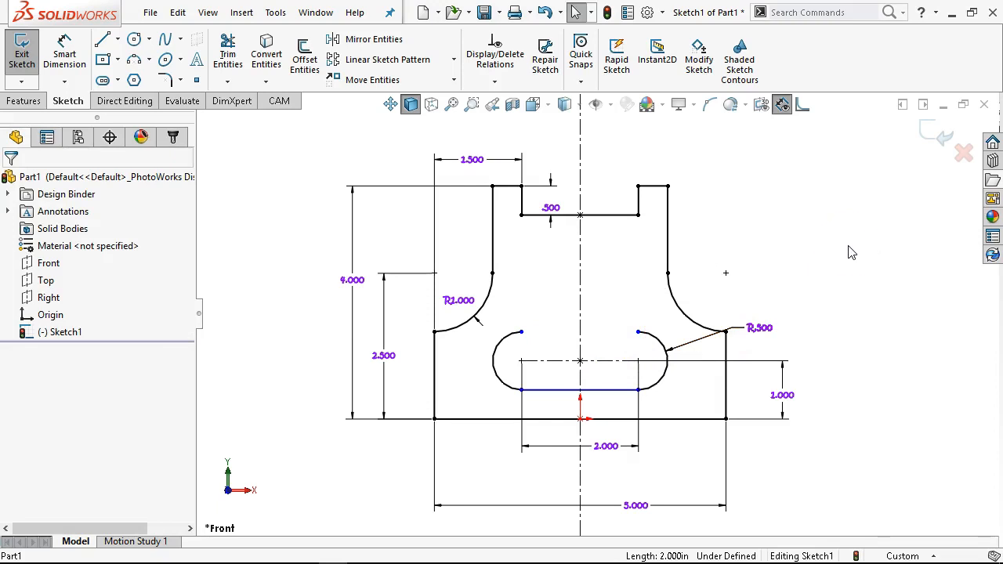
{"action": "key", "text": "ctrl+z"}
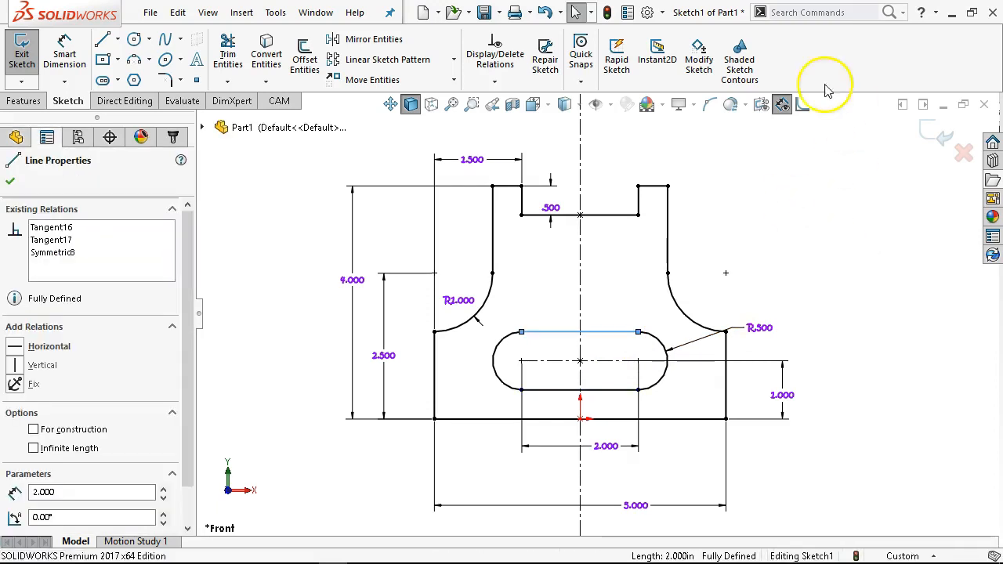
{"action": "key", "text": "ctrl+z"}
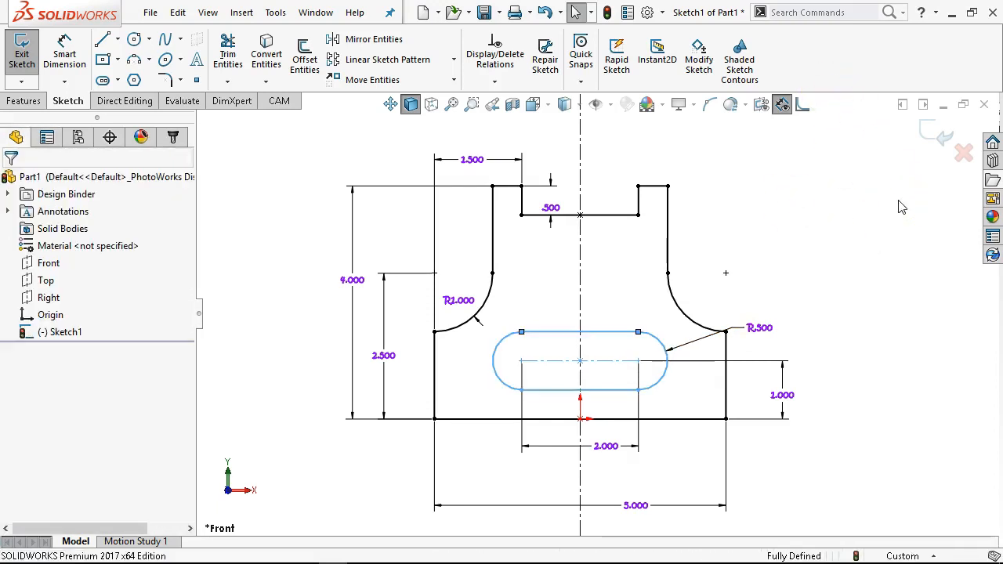
{"action": "left_click", "coordinate": [900, 347]}
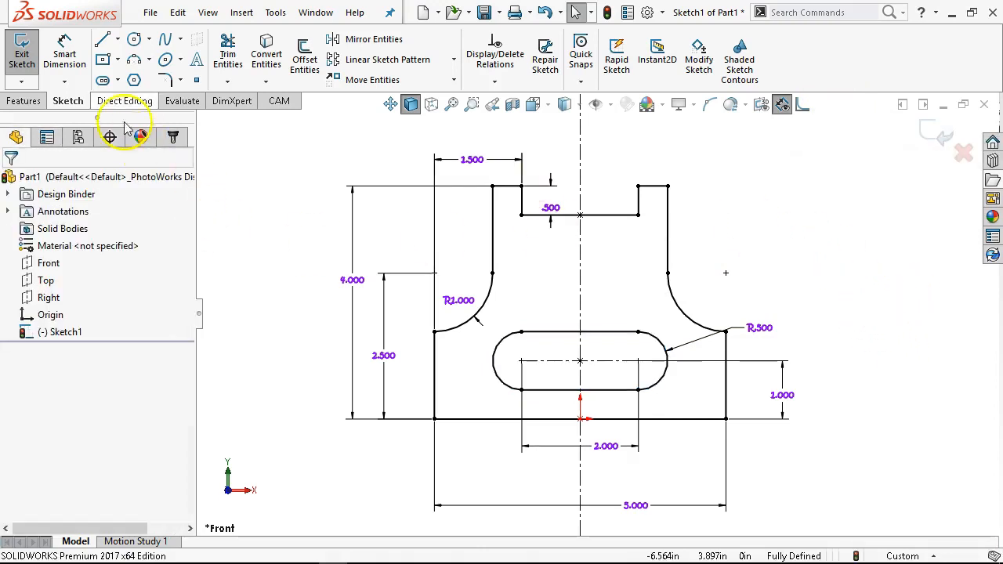
- Extrude the fully defined sketch as a blind boss 1.25 in deep
{"action": "left_click", "coordinate": [24, 102]}
{"action": "left_click", "coordinate": [29, 60]}
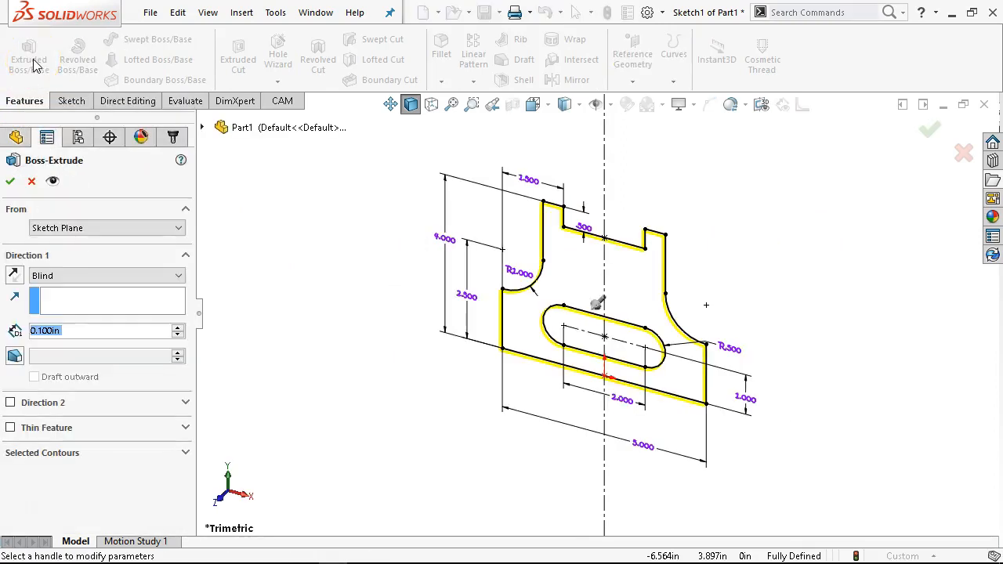
{"action": "type", "text": "1.25"}
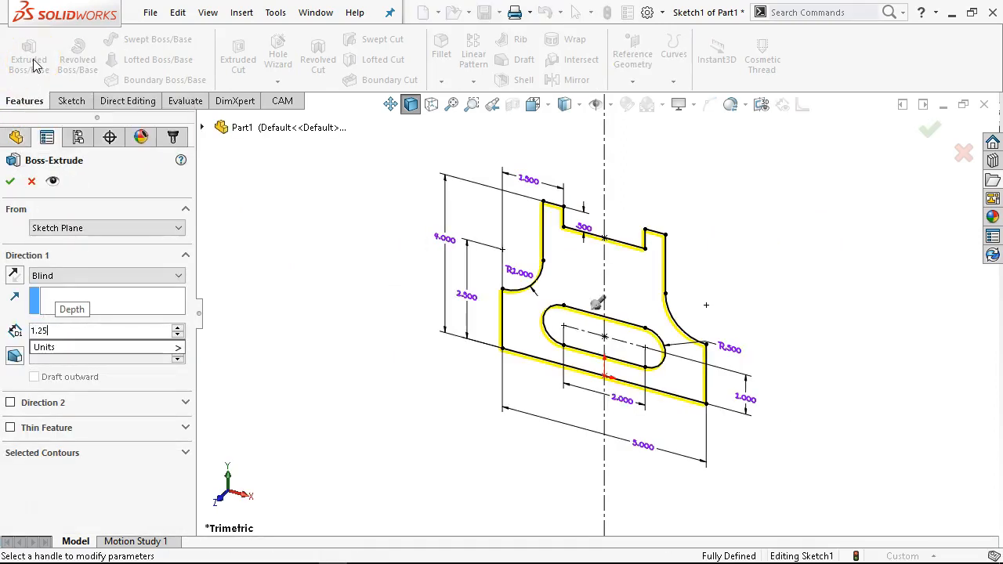
{"action": "key", "text": "Return"}
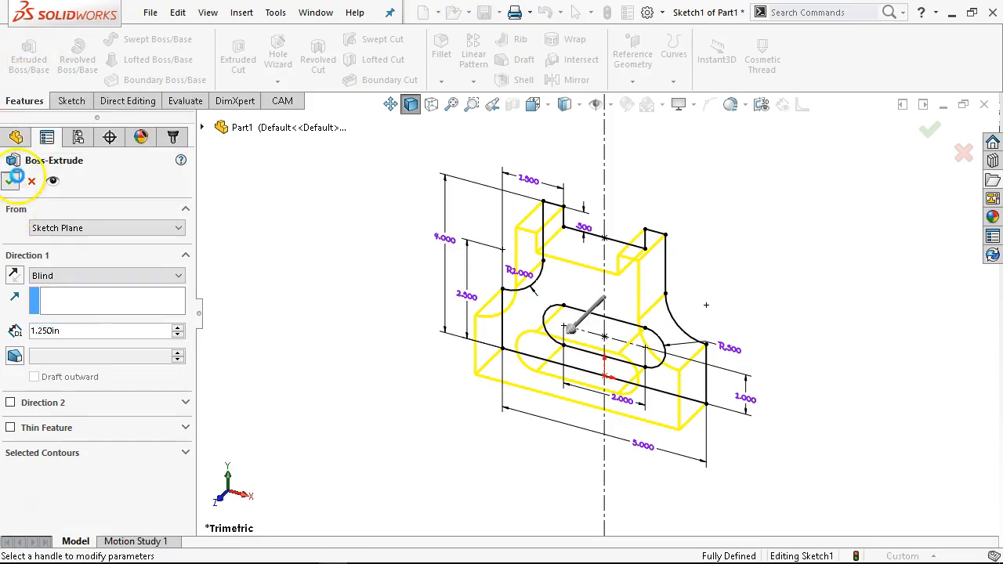
{"action": "left_click", "coordinate": [15, 177]}
- Start saving the part and navigate to the Ch2 folder inside MCC GTC266
{"action": "left_click", "coordinate": [485, 13]}
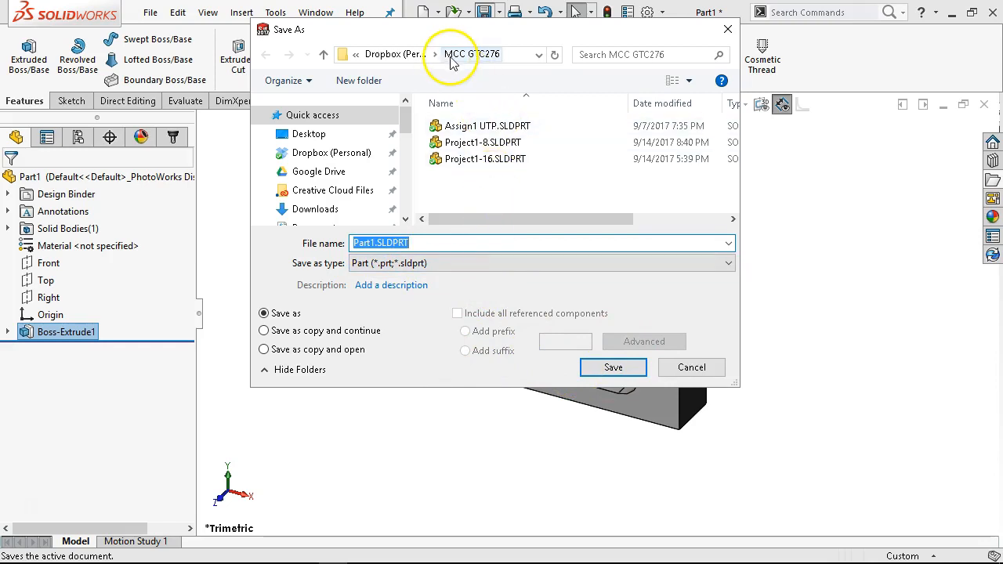
{"action": "left_click", "coordinate": [419, 57]}
{"action": "scroll", "coordinate": [478, 173], "scroll_direction": "down", "scroll_amount": 2}
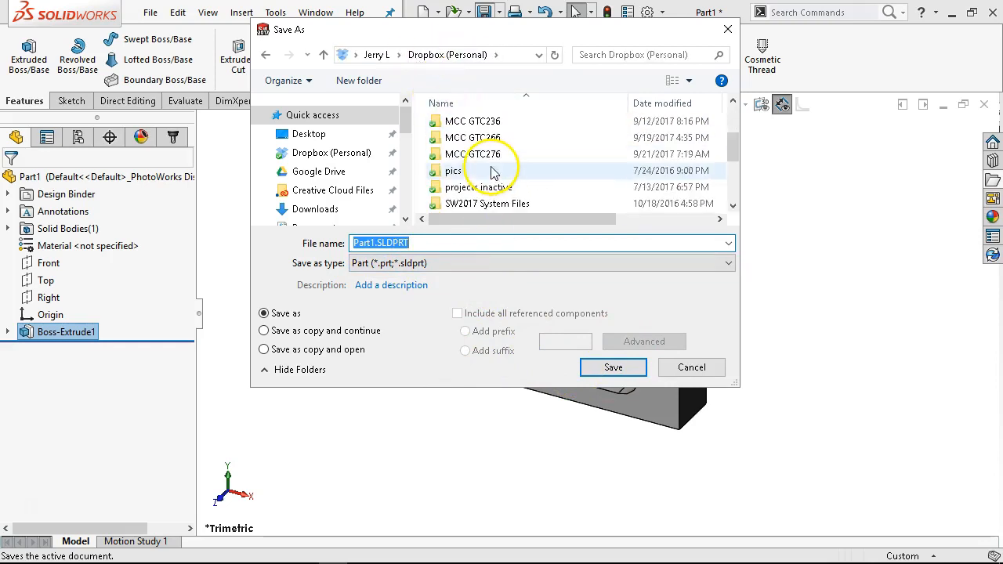
{"action": "left_click", "coordinate": [469, 139]}
{"action": "double_click", "coordinate": [467, 141]}
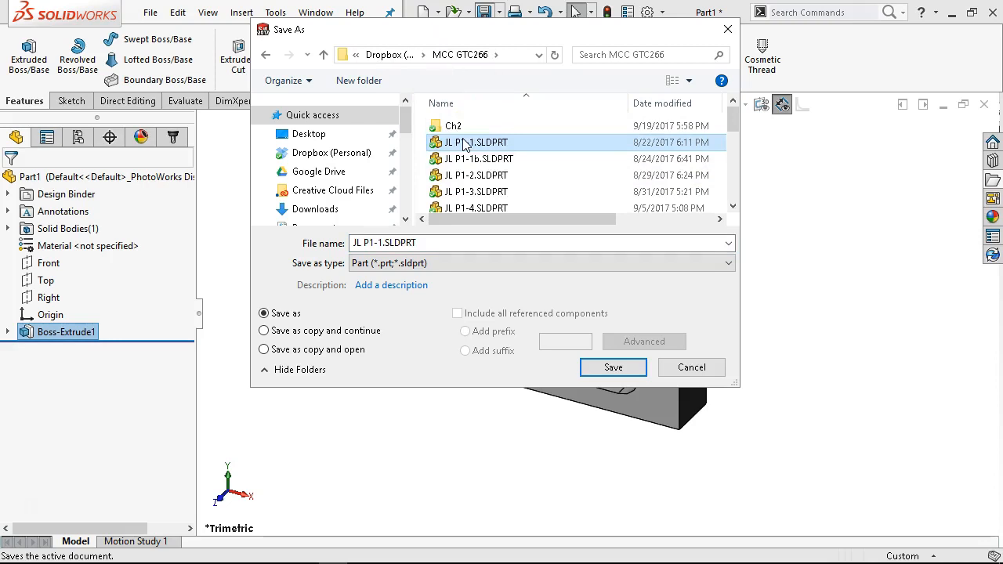
{"action": "scroll", "coordinate": [525, 157], "scroll_direction": "down", "scroll_amount": 4}
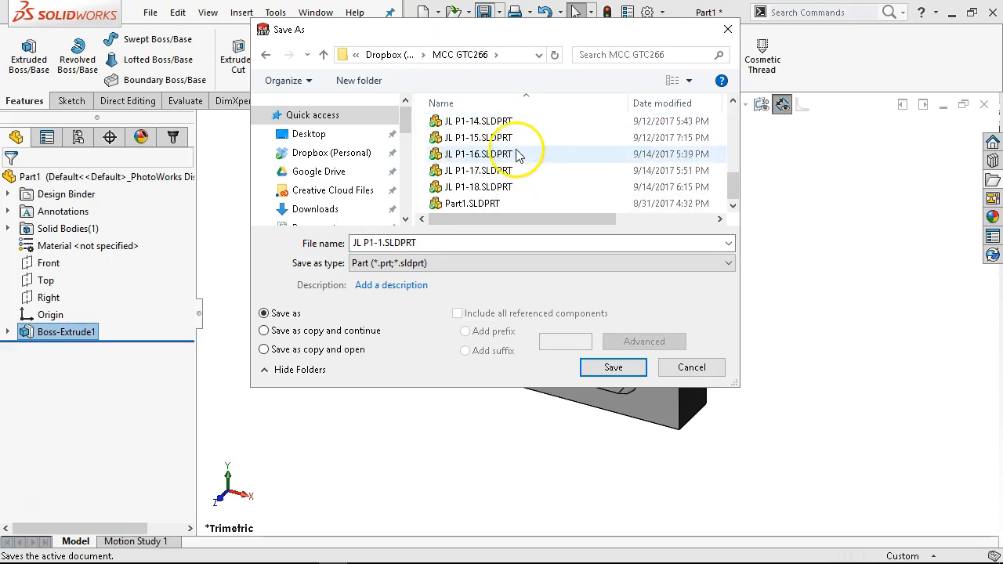
{"action": "scroll", "coordinate": [513, 149], "scroll_direction": "up", "scroll_amount": 4}
{"action": "left_click", "coordinate": [452, 128]}
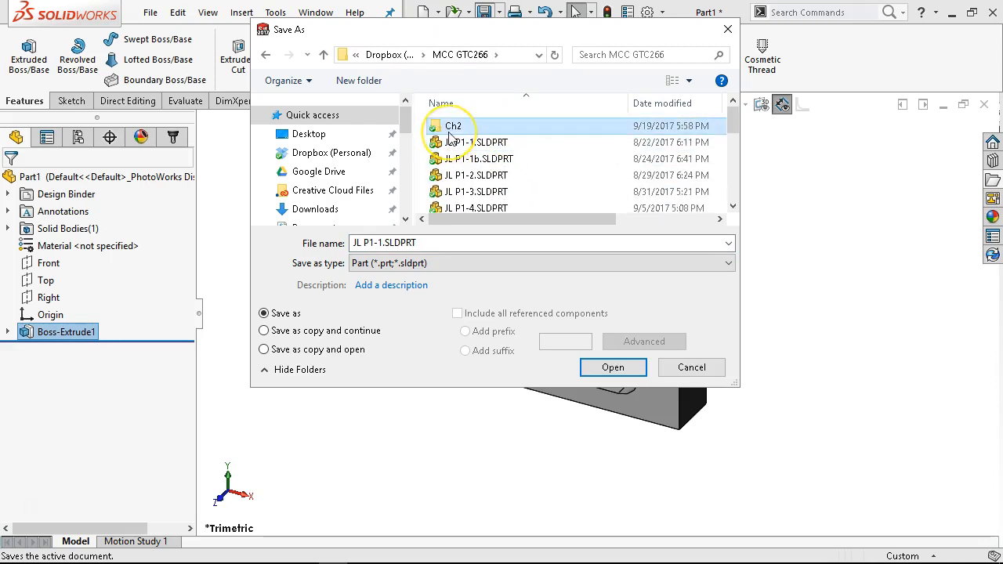
{"action": "double_click", "coordinate": [451, 129]}
- Save the part as JL P2-7.SLDPRT
{"action": "left_click", "coordinate": [475, 206]}
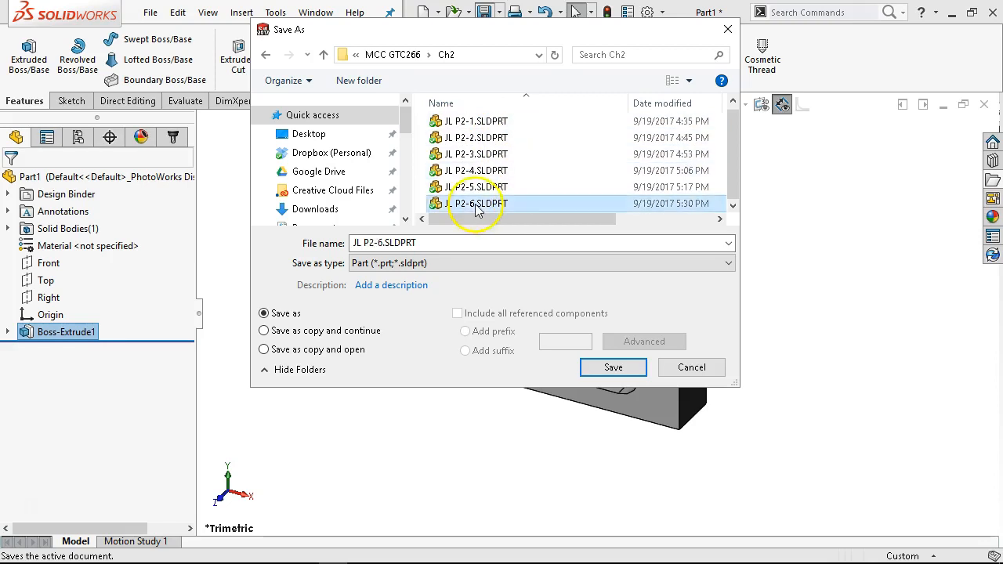
{"action": "left_click", "coordinate": [383, 243]}
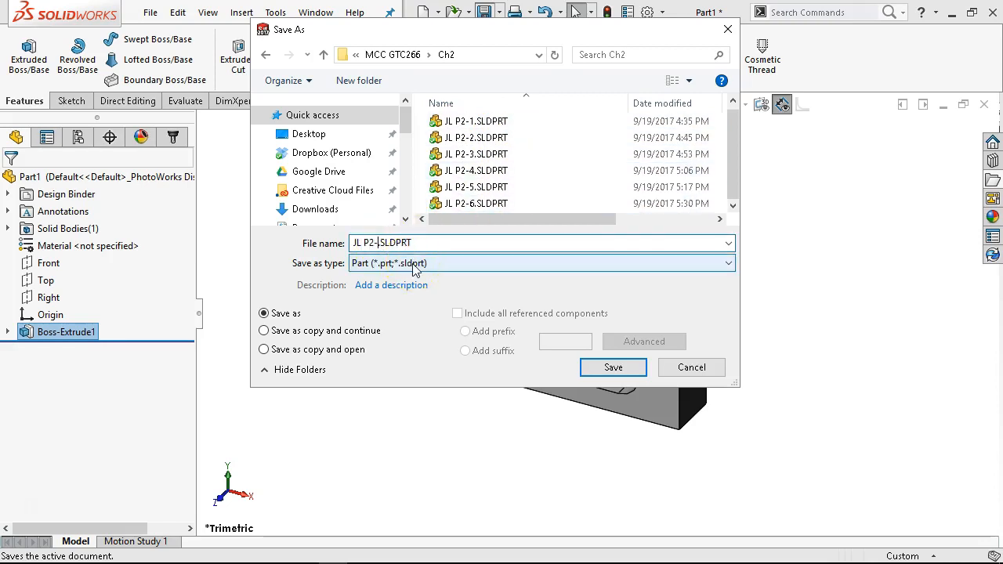
{"action": "left_click", "coordinate": [604, 366]}
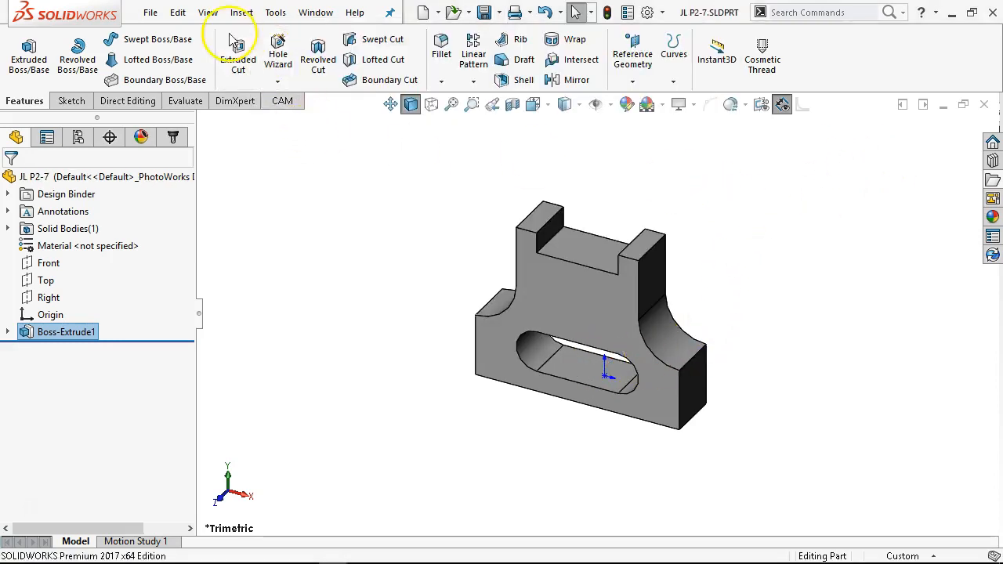
- Create a new part document from the Part Metric template
{"action": "left_click", "coordinate": [145, 13]}
{"action": "left_click", "coordinate": [177, 34]}
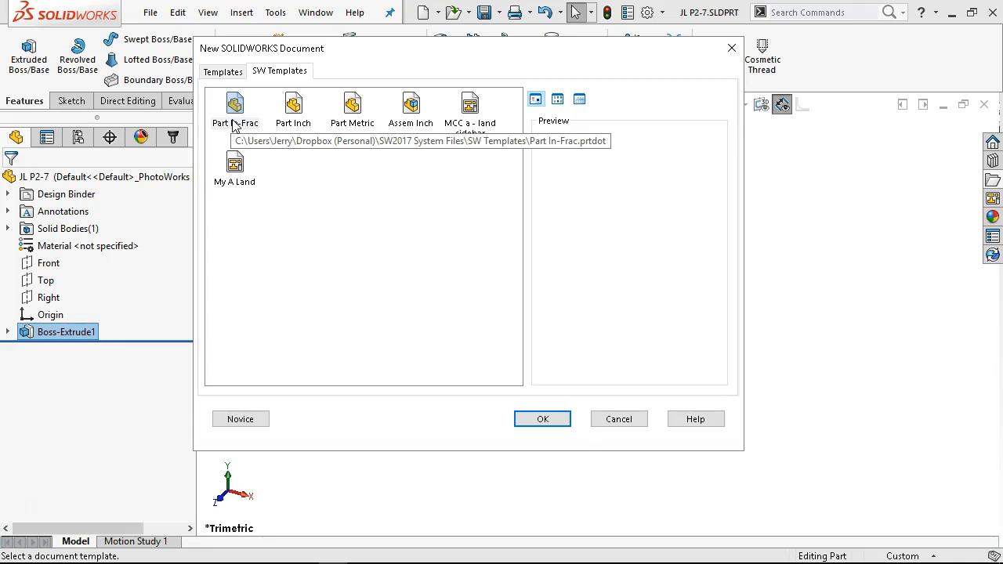
{"action": "double_click", "coordinate": [354, 108]}
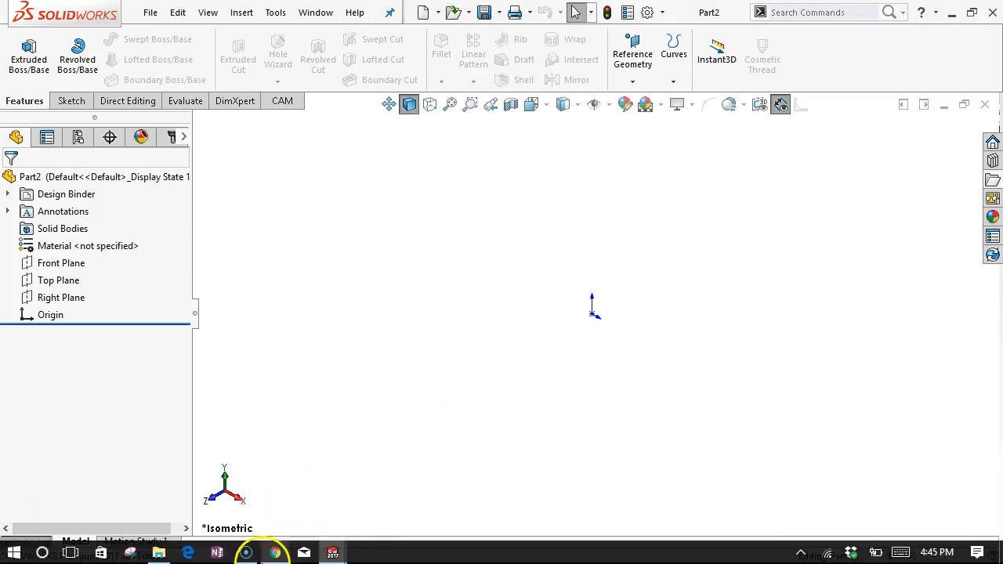
- Switch to the browser to view the Figure P2-8 fitter plate drawing, then return to the part
{"action": "left_click", "coordinate": [275, 554]}
{"action": "scroll", "coordinate": [287, 365], "scroll_direction": "down", "scroll_amount": 2}
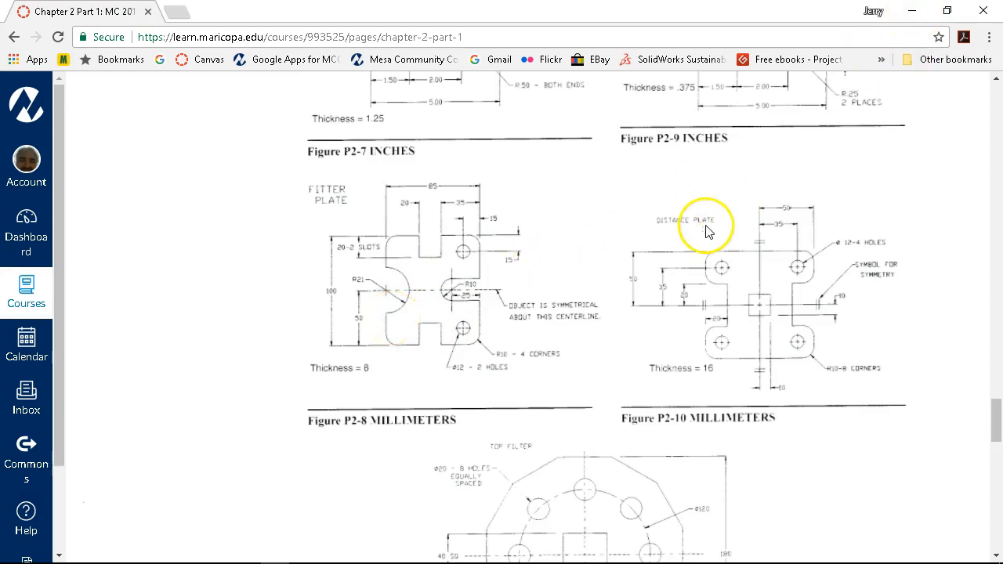
{"action": "left_click", "coordinate": [911, 11]}
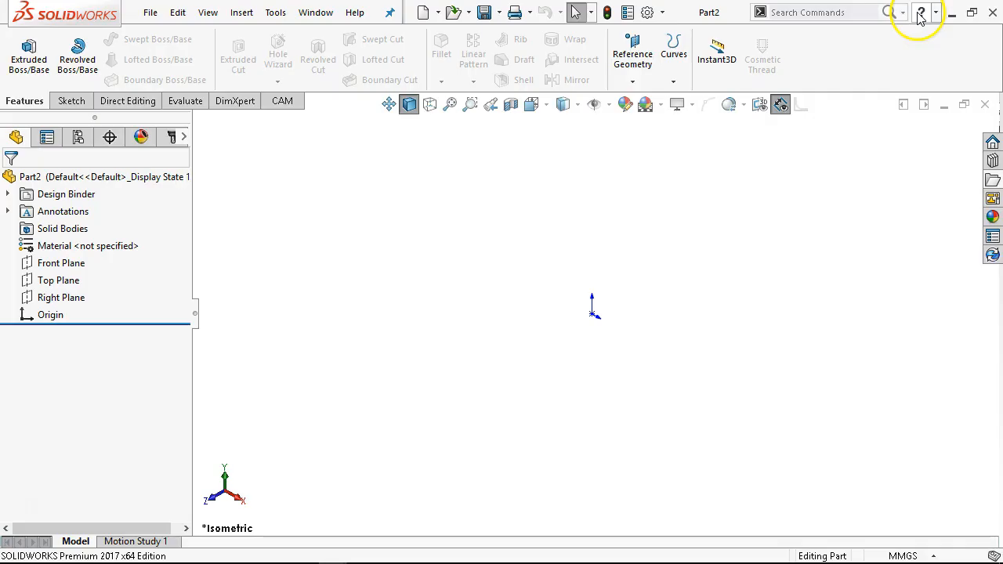
- Start a sketch on the Front Plane and place an infinite horizontal construction centerline across it
{"action": "left_click", "coordinate": [35, 264]}
{"action": "left_click", "coordinate": [52, 237]}
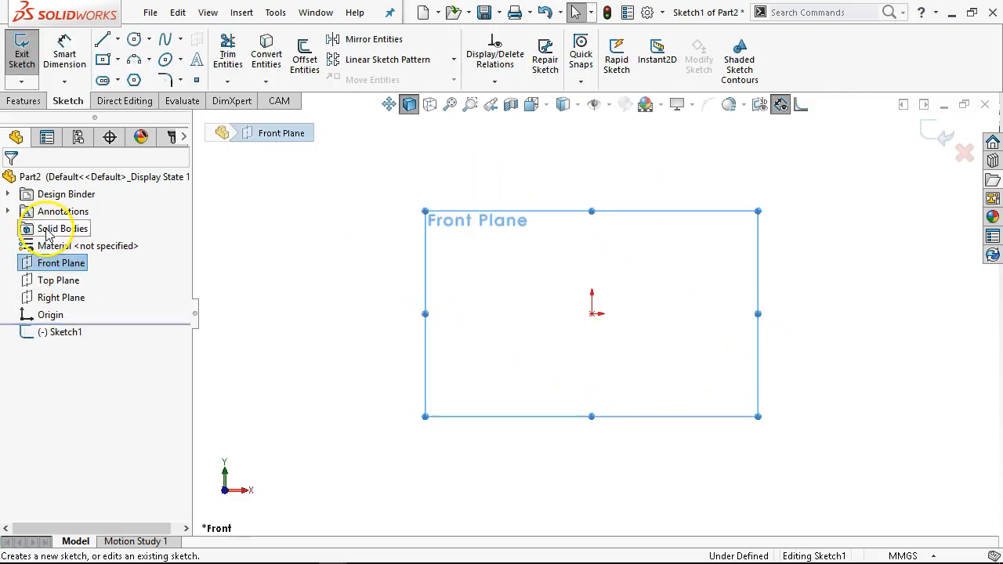
{"action": "left_click", "coordinate": [119, 38]}
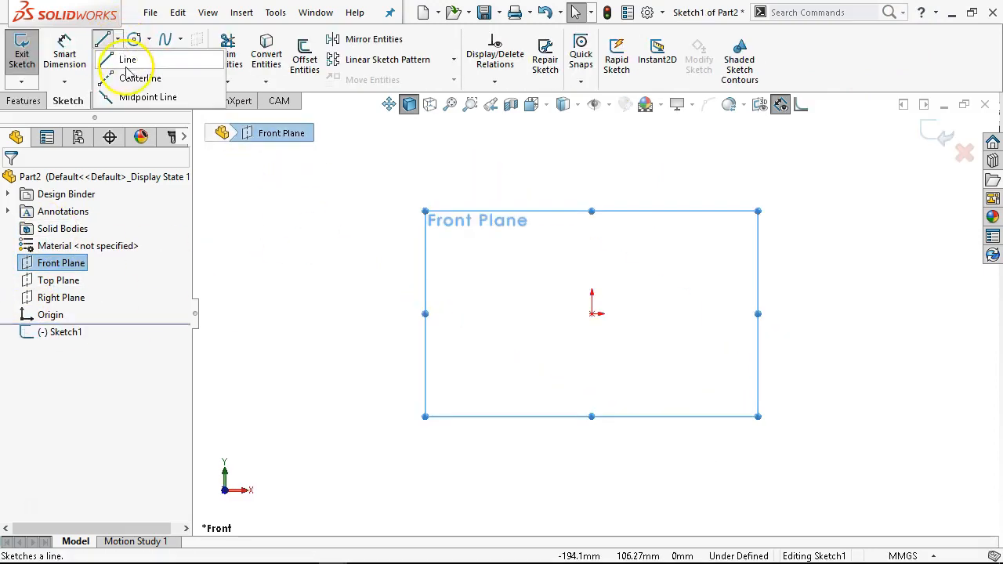
{"action": "left_click", "coordinate": [62, 291]}
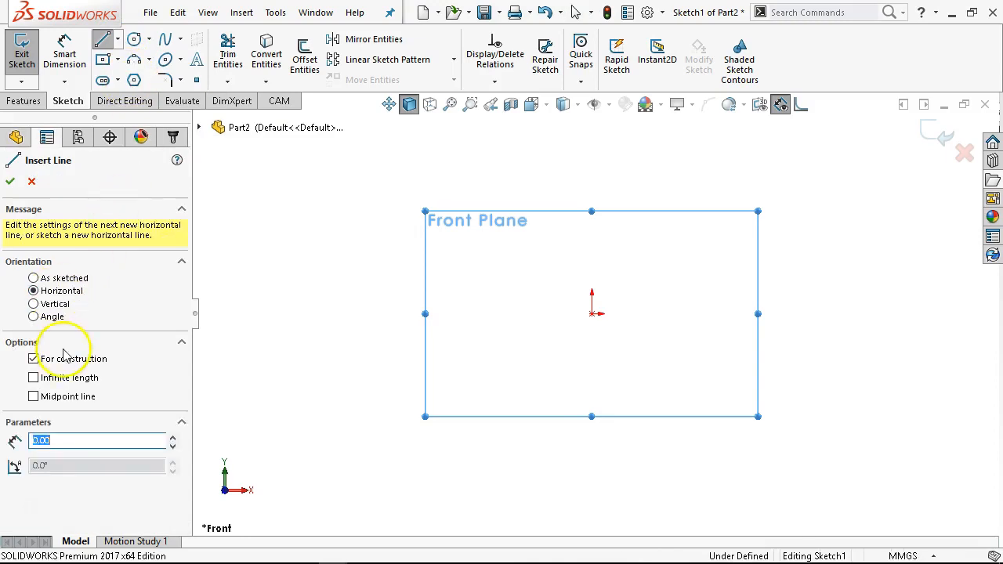
{"action": "left_click", "coordinate": [67, 379]}
{"action": "left_click", "coordinate": [592, 312]}
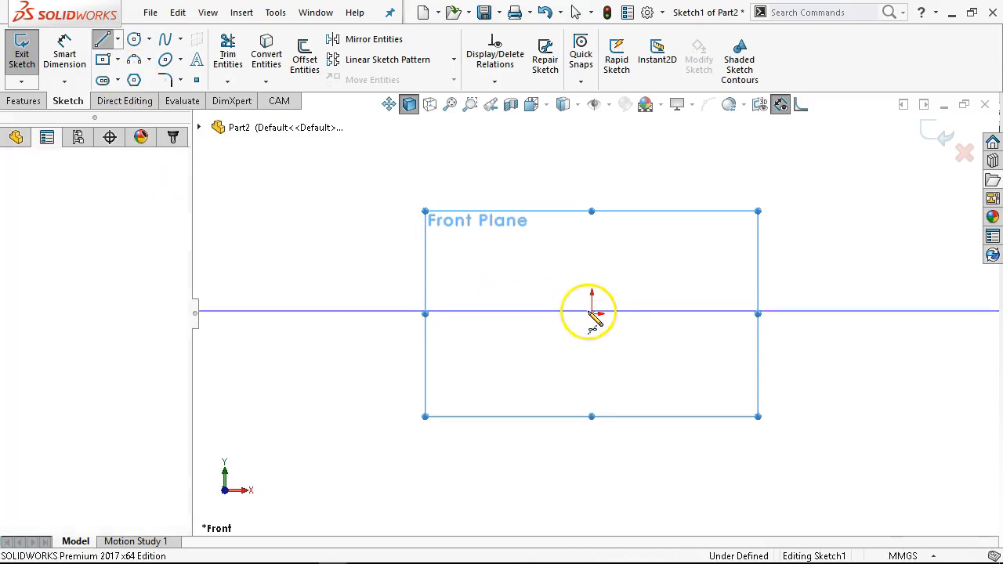
- Make the horizontal centerline coincident with the origin
{"action": "right_click", "coordinate": [631, 227]}
{"action": "left_click", "coordinate": [656, 235]}
{"action": "mouse_move", "coordinate": [603, 311]}
{"action": "left_mouse_down"}
{"action": "mouse_move", "coordinate": [600, 335]}
{"action": "mouse_move", "coordinate": [596, 324]}
{"action": "mouse_move", "coordinate": [610, 324]}
{"action": "left_mouse_up"}
{"action": "left_click", "coordinate": [579, 327]}
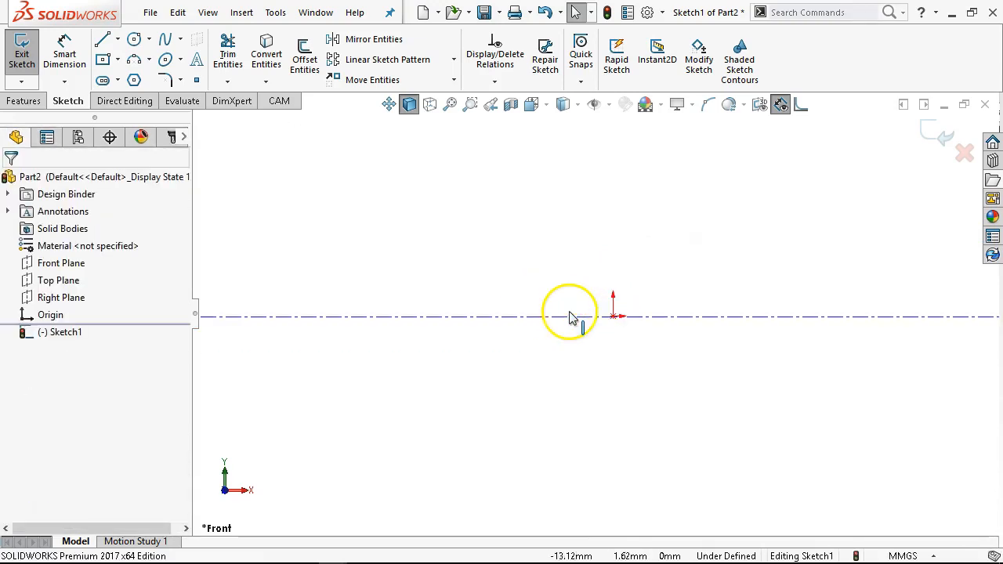
{"action": "left_click", "coordinate": [614, 316]}
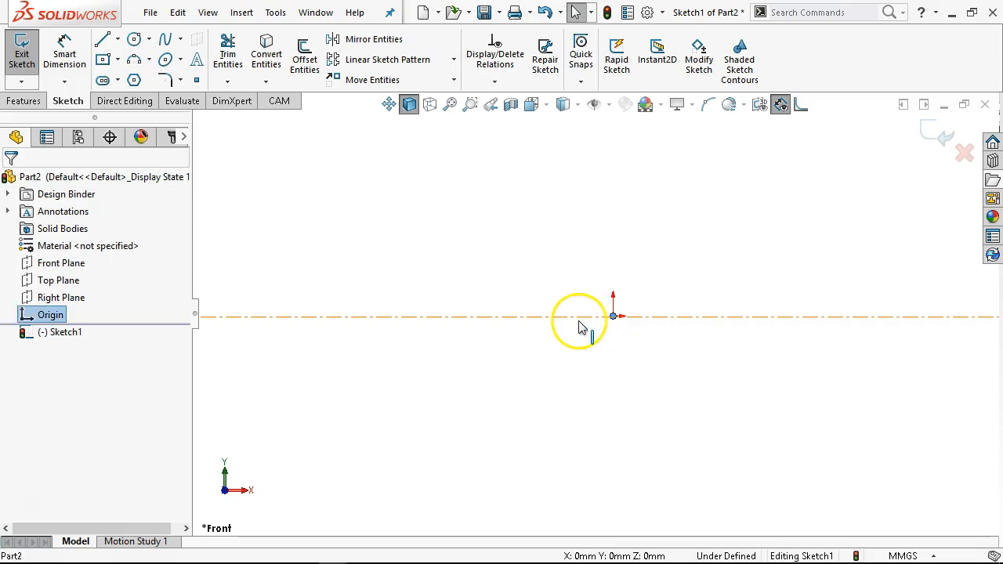
{"action": "left_click", "coordinate": [579, 320], "text": "ctrl"}
{"action": "left_click", "coordinate": [623, 257]}
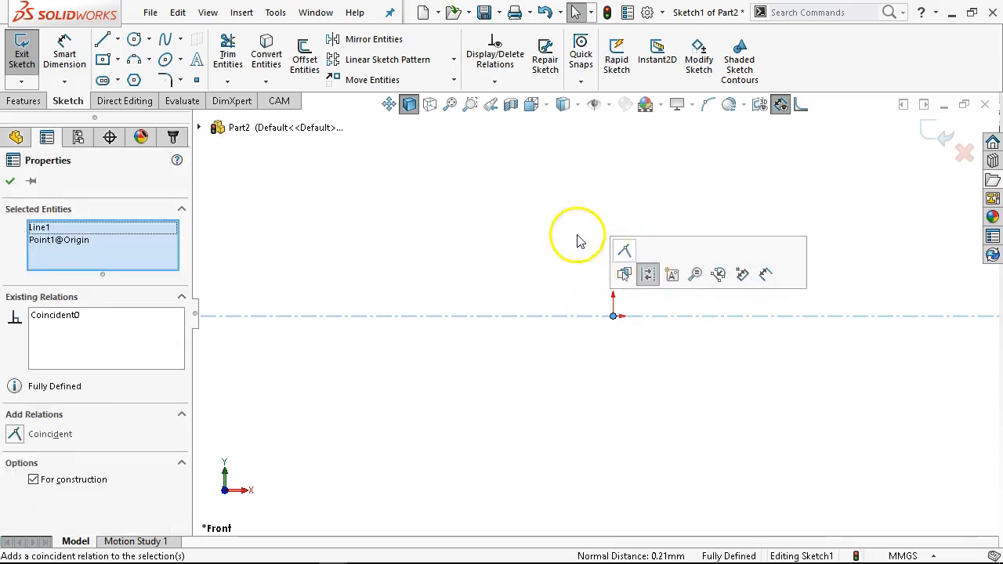
{"action": "left_click", "coordinate": [527, 237]}
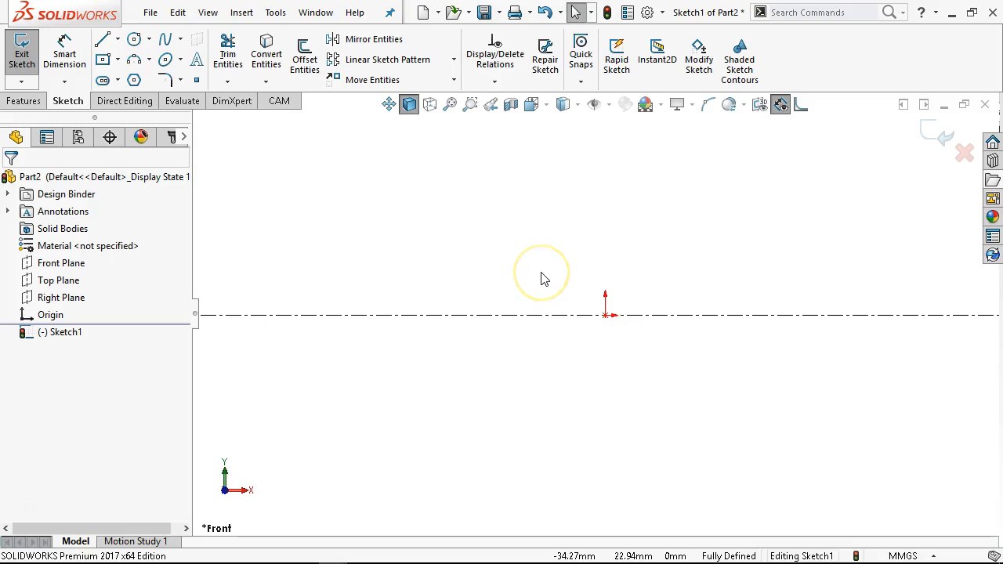
- Sketch a centerpoint arc centred on the origin, sweeping about 90° from the centerline downward to the left
{"action": "left_click", "coordinate": [151, 60]}
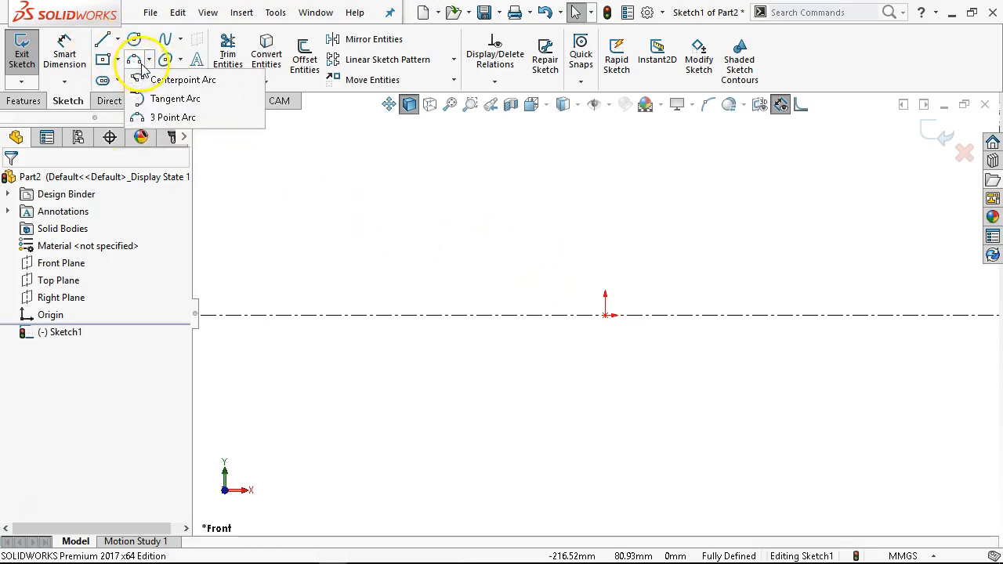
{"action": "left_click", "coordinate": [163, 81]}
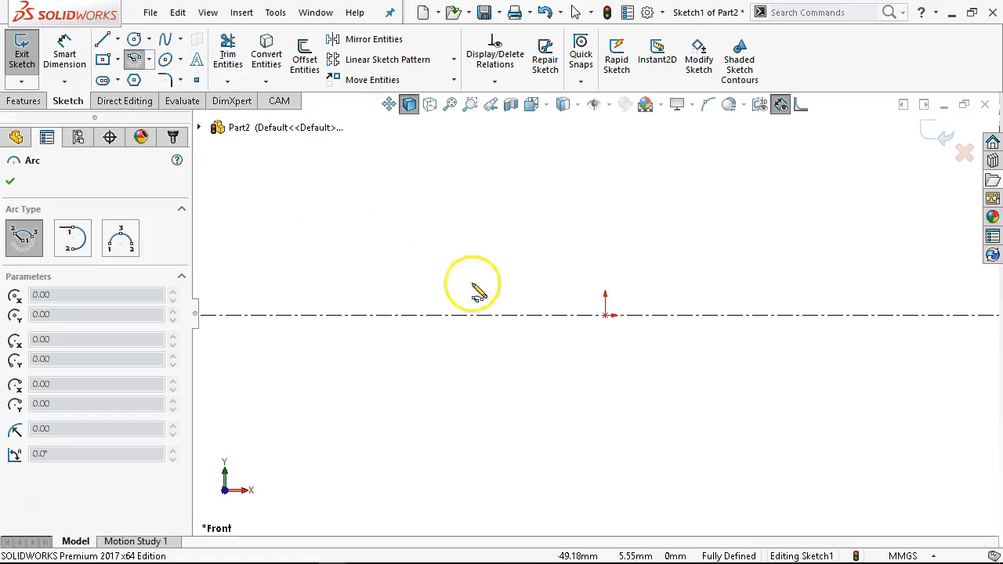
{"action": "left_click", "coordinate": [606, 314]}
{"action": "left_click", "coordinate": [674, 316]}
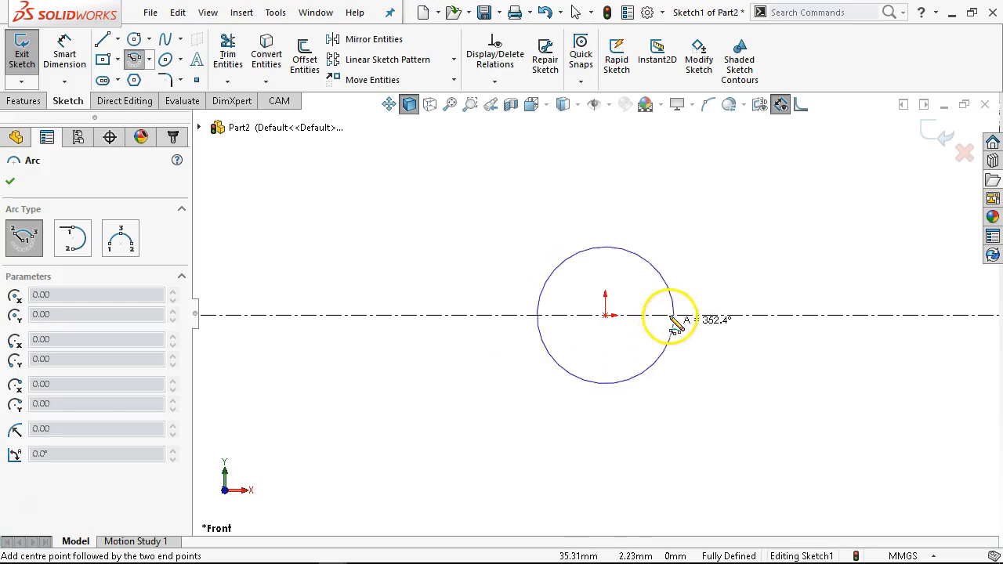
{"action": "left_click", "coordinate": [609, 383]}
{"action": "right_click", "coordinate": [703, 407]}
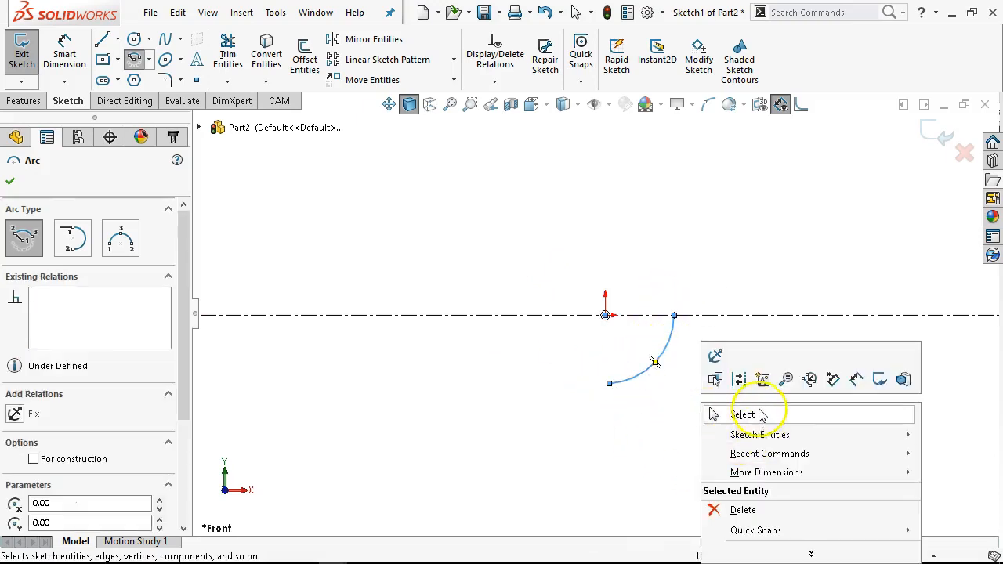
{"action": "left_click", "coordinate": [760, 410]}
- Draw connected lines from the arc's end down, along the bottom and up around a rectangular notch
{"action": "scroll", "coordinate": [739, 398], "scroll_direction": "up", "scroll_amount": 3}
{"action": "scroll", "coordinate": [732, 400], "scroll_direction": "down", "scroll_amount": 3}
{"action": "scroll", "coordinate": [721, 188], "scroll_direction": "up", "scroll_amount": 1}
{"action": "scroll", "coordinate": [704, 215], "scroll_direction": "down", "scroll_amount": 1}
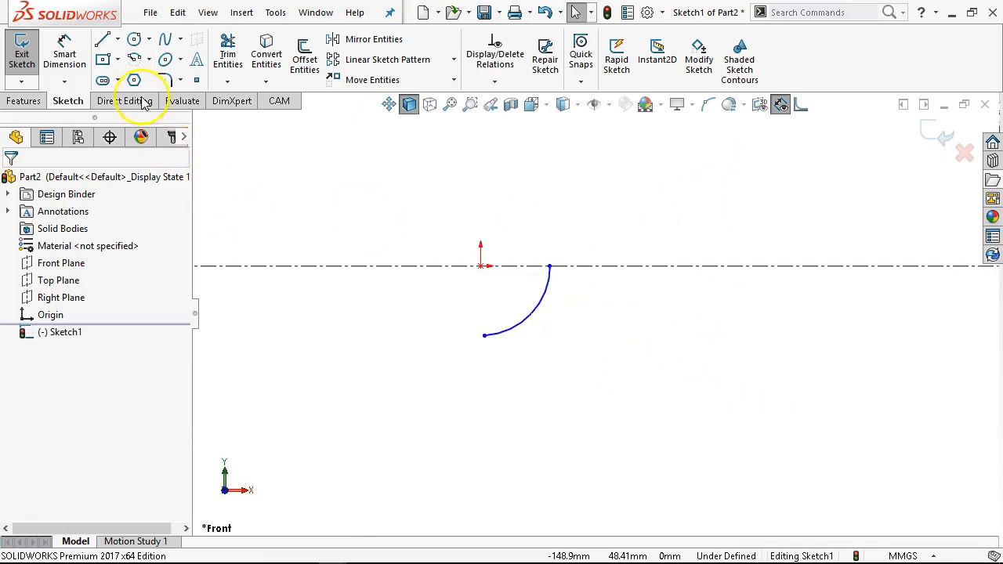
{"action": "left_click", "coordinate": [102, 41]}
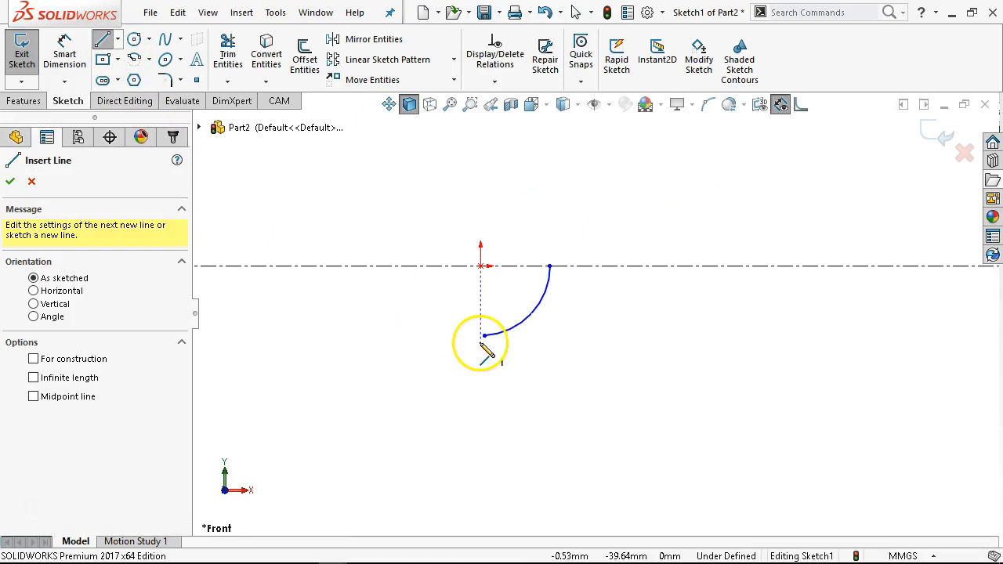
{"action": "left_click", "coordinate": [484, 335]}
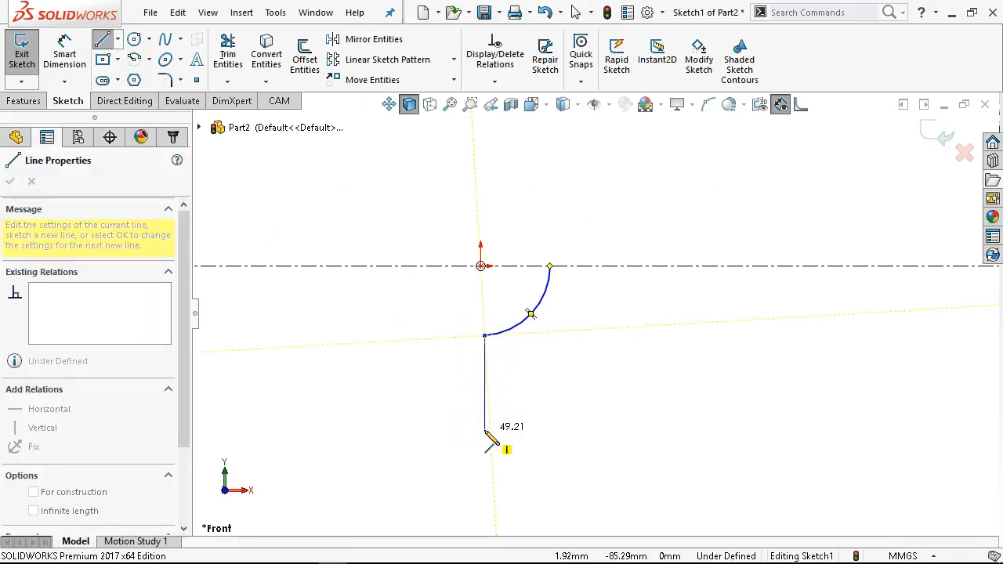
{"action": "left_click", "coordinate": [484, 430]}
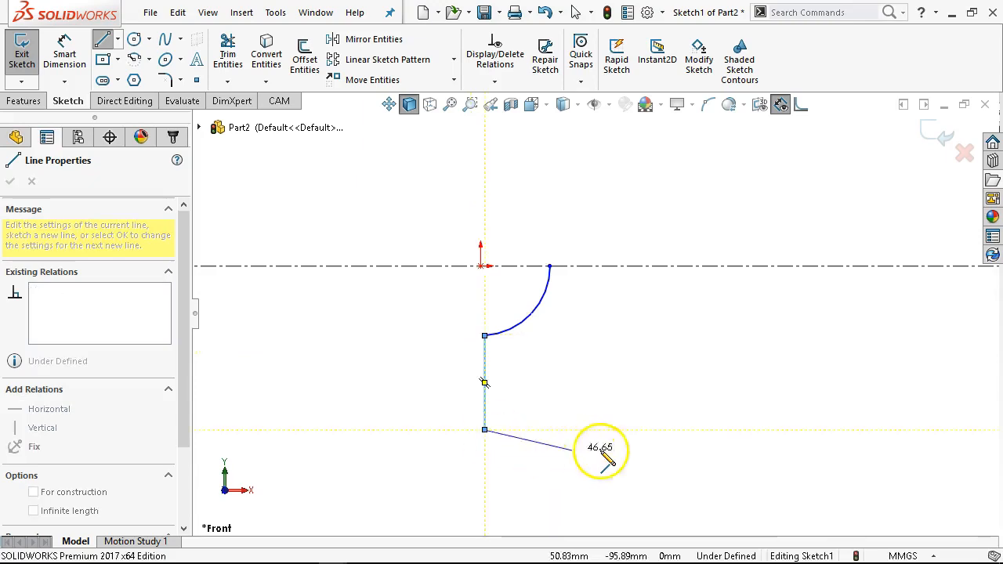
{"action": "left_click", "coordinate": [610, 430]}
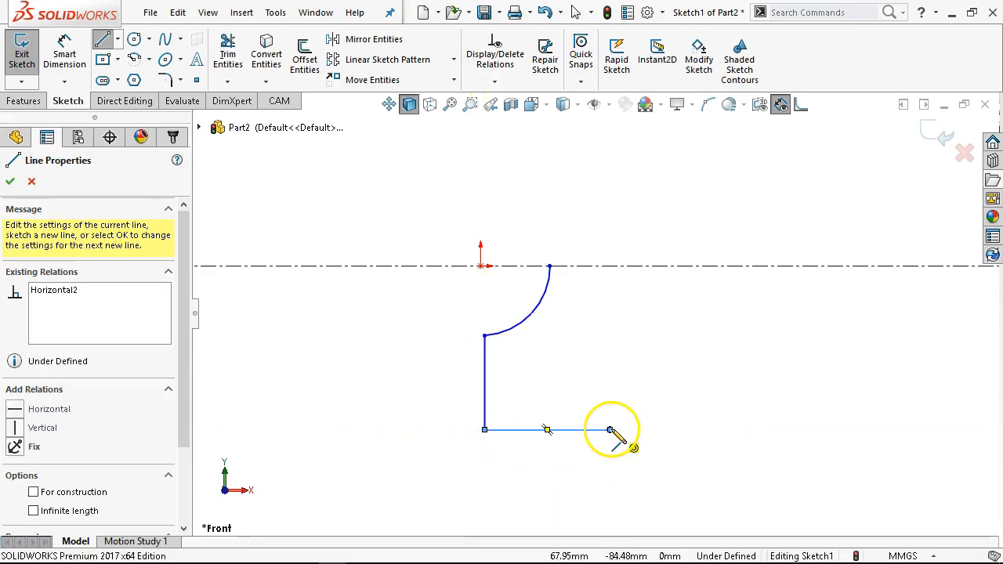
{"action": "left_click", "coordinate": [610, 382]}
{"action": "left_click", "coordinate": [669, 383]}
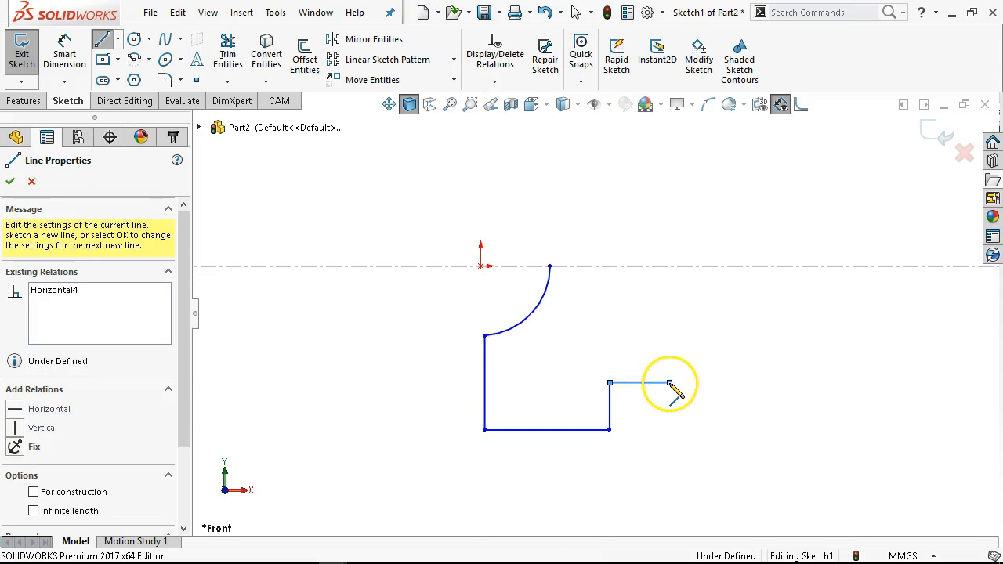
{"action": "left_click", "coordinate": [669, 430]}
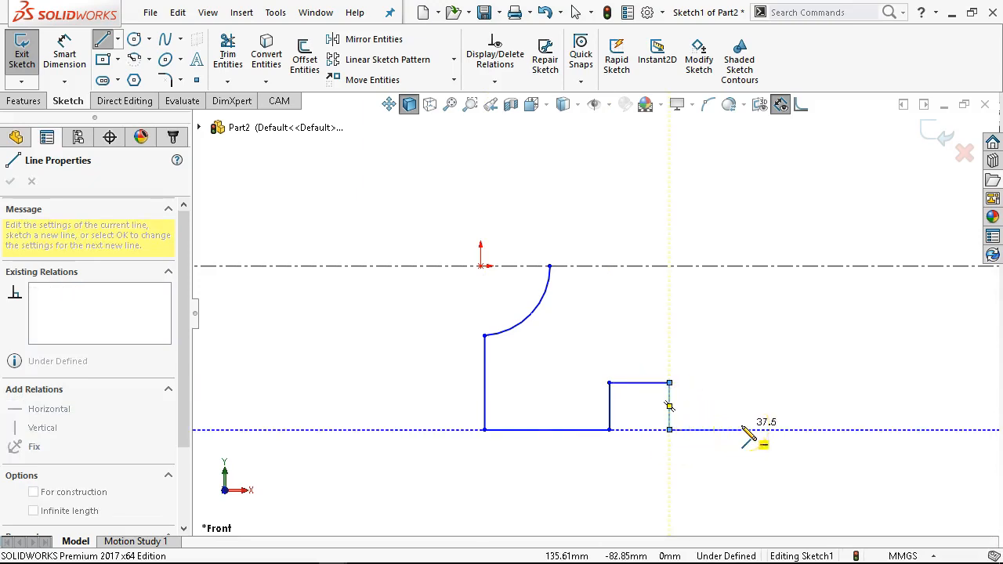
- Continue the outline up the right side and left along the top, closing with a tangent arc ending on the centerline
{"action": "double_click", "coordinate": [742, 430]}
{"action": "left_click", "coordinate": [742, 345]}
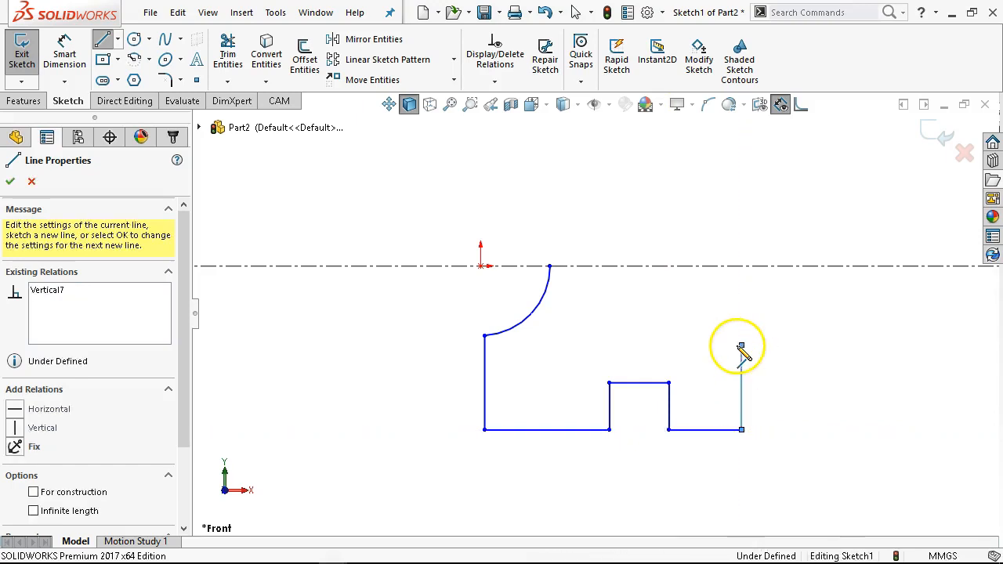
{"action": "left_click", "coordinate": [684, 346]}
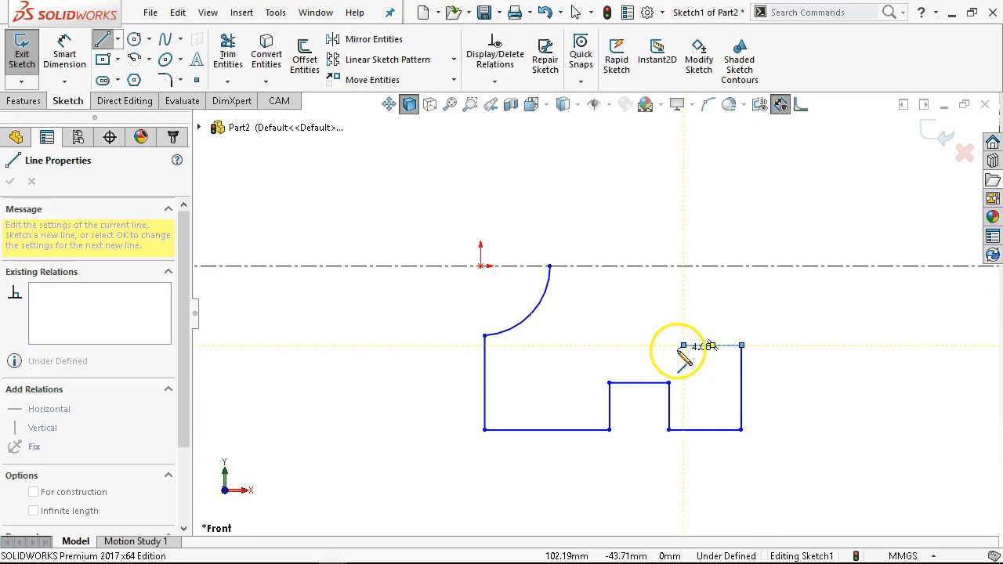
{"action": "left_click", "coordinate": [625, 266]}
{"action": "right_click", "coordinate": [652, 235]}
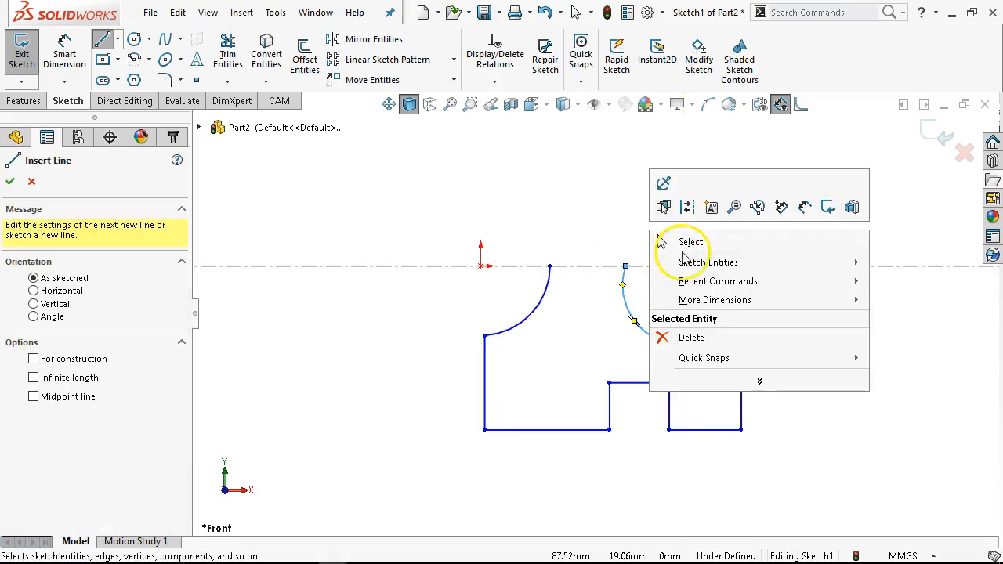
{"action": "left_click", "coordinate": [690, 243]}
- Make the right arc's centre point coincident with the centerline, then drag its end and the upper right corner to shrink it
{"action": "left_click", "coordinate": [684, 284]}
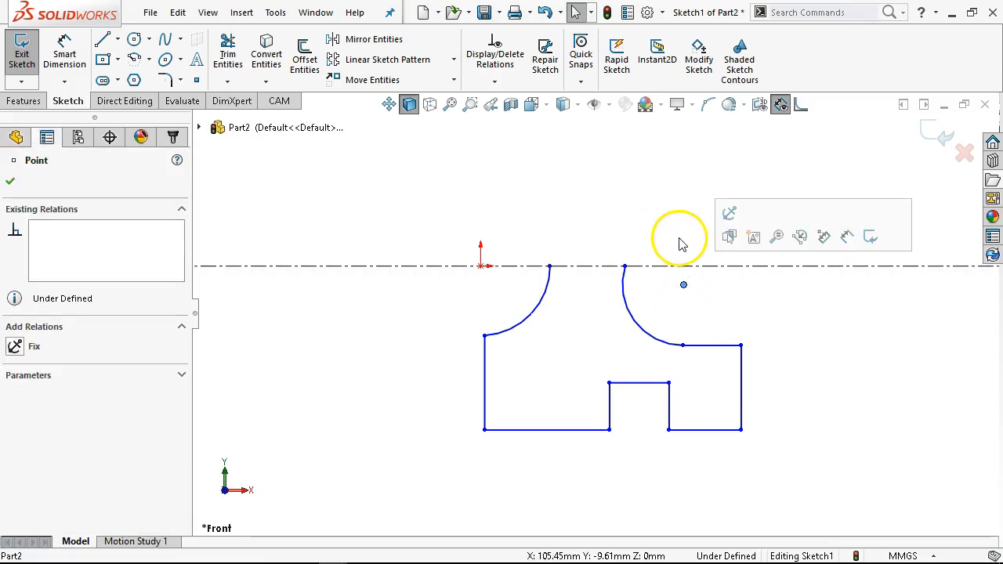
{"action": "left_click", "coordinate": [700, 266], "text": "ctrl"}
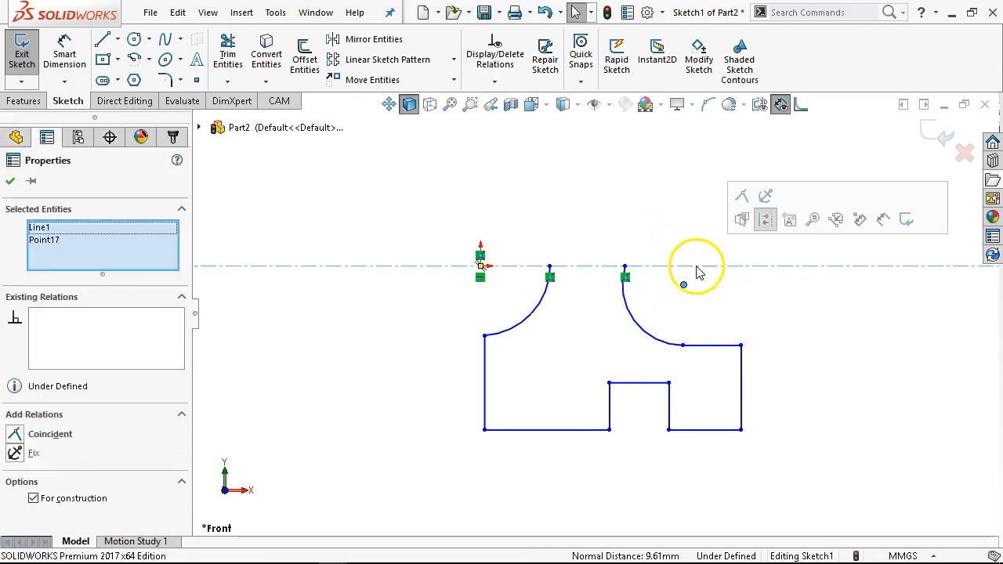
{"action": "left_click", "coordinate": [745, 198]}
{"action": "left_click", "coordinate": [701, 222]}
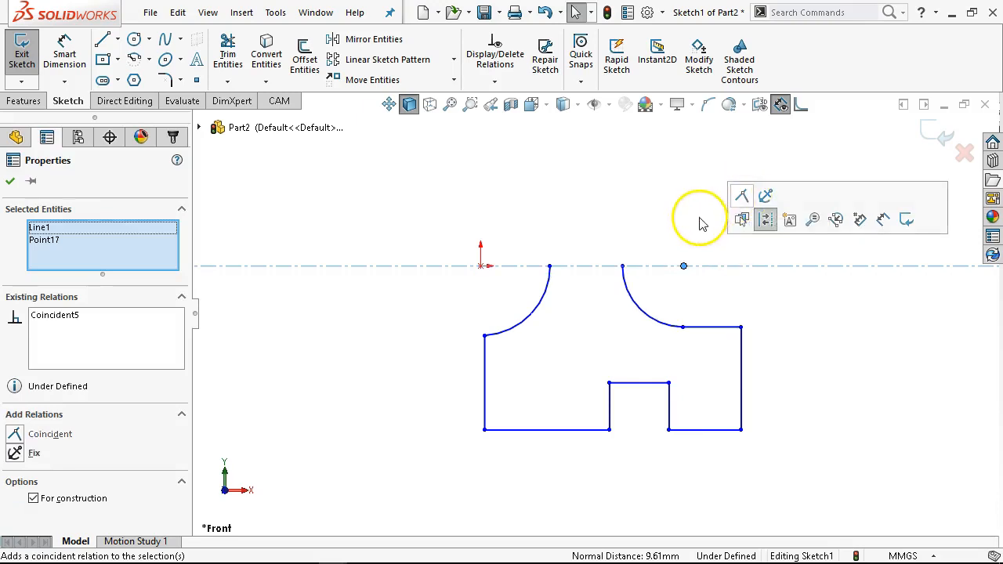
{"action": "left_click", "coordinate": [685, 328]}
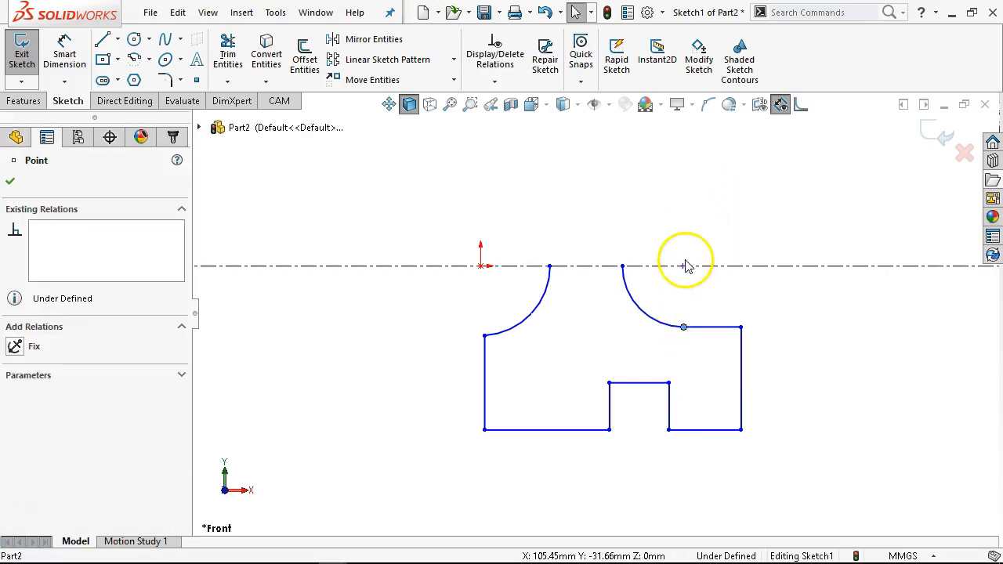
{"action": "left_click", "coordinate": [685, 267], "text": "ctrl"}
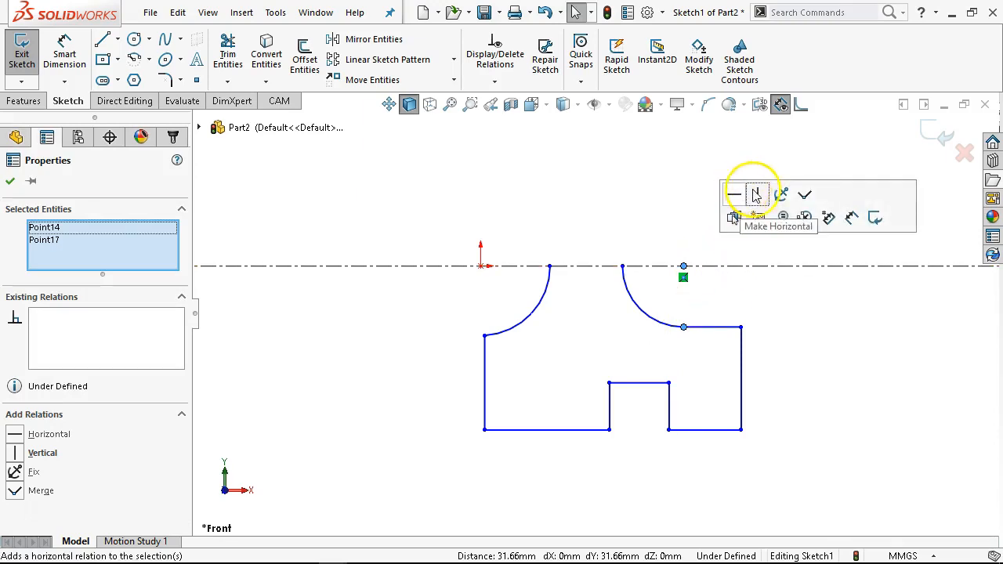
{"action": "left_click", "coordinate": [803, 310]}
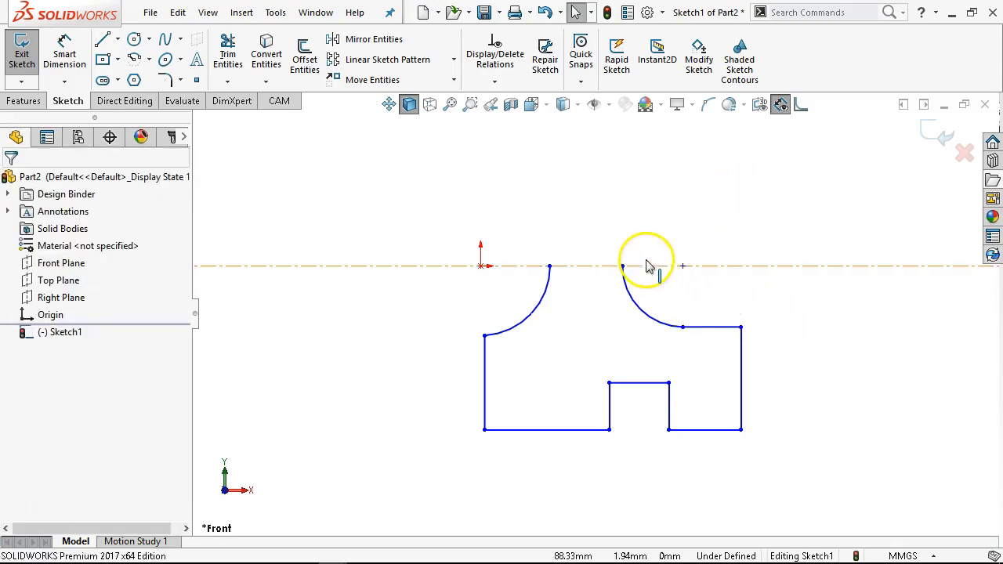
{"action": "mouse_move", "coordinate": [634, 272]}
{"action": "left_mouse_down"}
{"action": "mouse_move", "coordinate": [667, 274]}
{"action": "mouse_move", "coordinate": [650, 269]}
{"action": "left_mouse_up"}
{"action": "left_click_drag", "start_coordinate": [743, 327], "coordinate": [743, 301]}
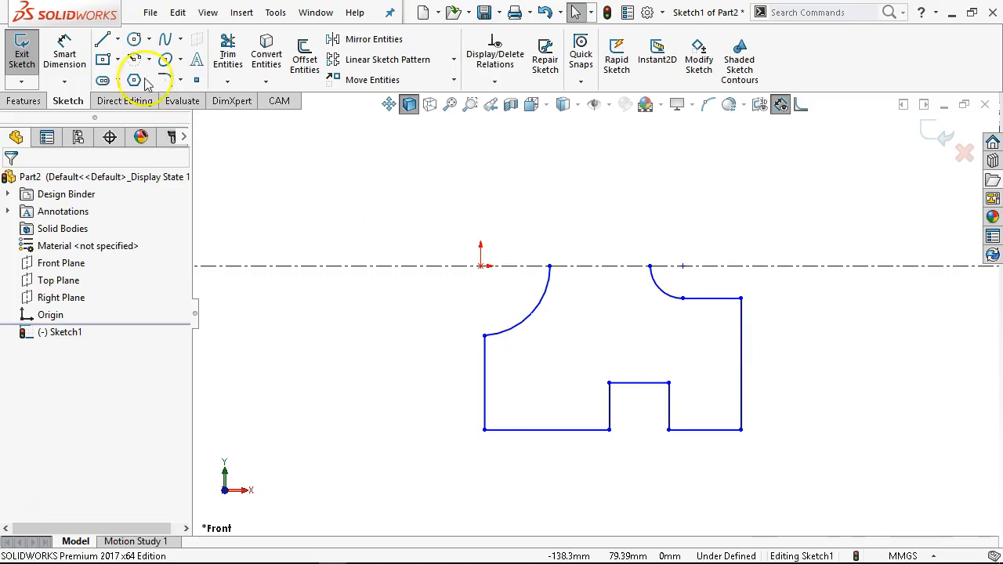
- Dimension the bottom edge's distance from the centerline as 100 mm with Smart Dimension
{"action": "left_click", "coordinate": [62, 52]}
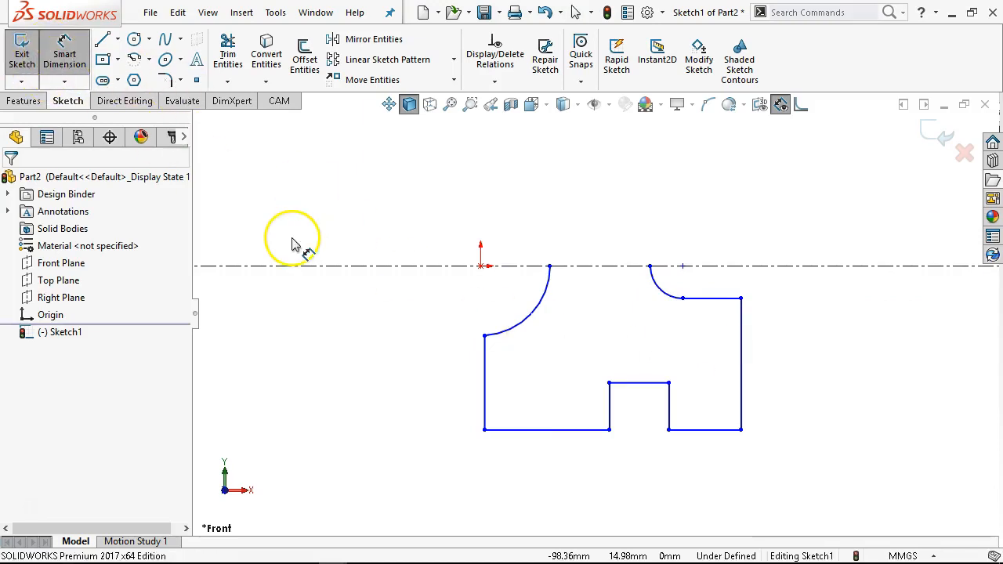
{"action": "left_click", "coordinate": [531, 431]}
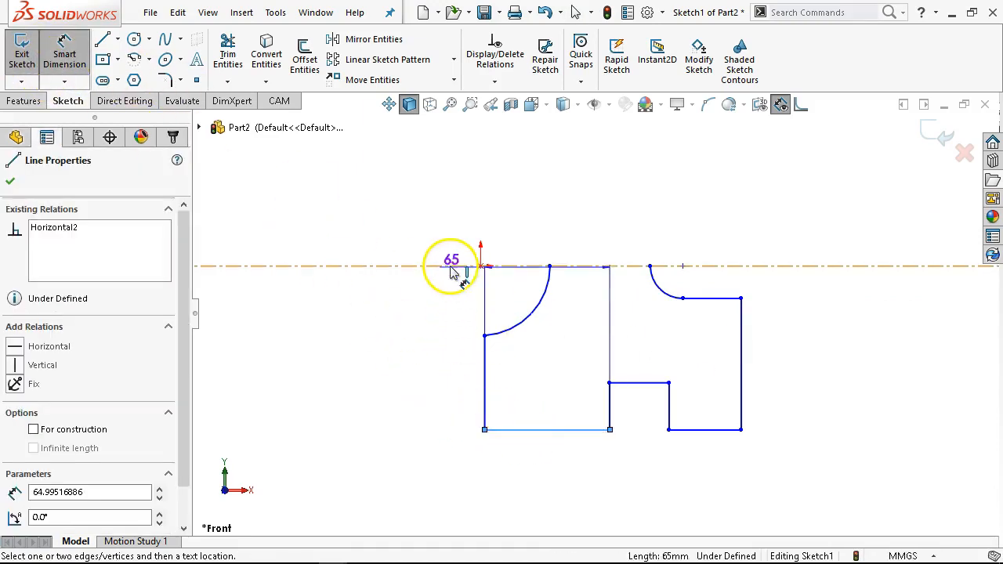
{"action": "left_click", "coordinate": [452, 268]}
{"action": "left_click", "coordinate": [398, 200]}
{"action": "type", "text": "1"}
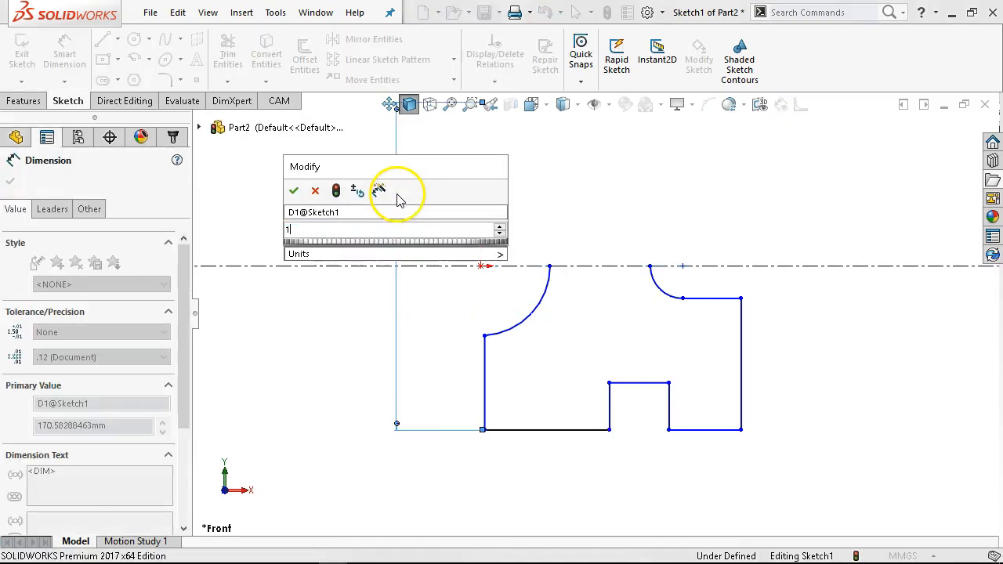
{"action": "type", "text": "00"}
{"action": "key", "text": "Return"}
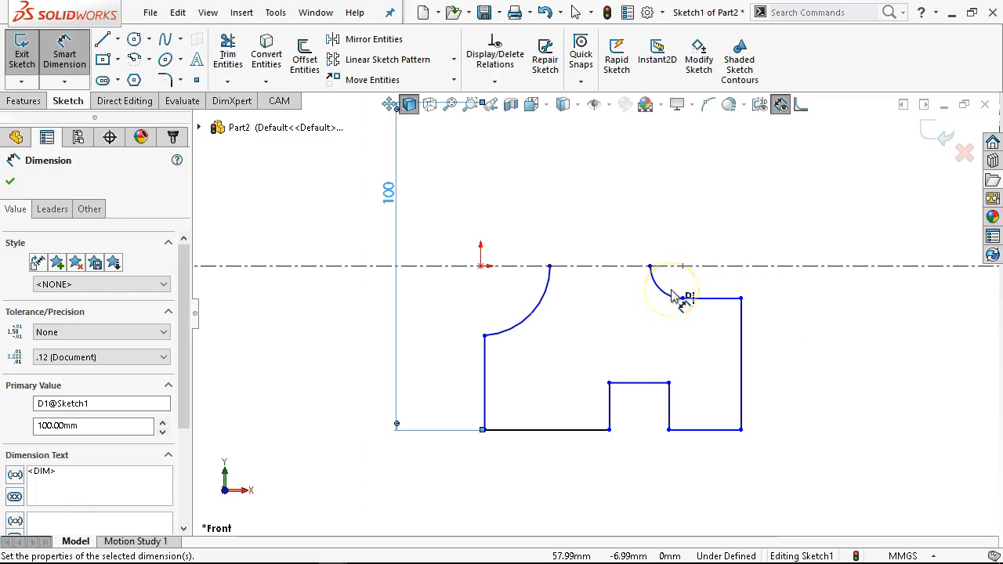
- Dimension the horizontal distance between the left and right vertical edges of the outline as 95 mm
{"action": "mouse_move", "coordinate": [672, 296]}
{"action": "left_mouse_down"}
{"action": "mouse_move", "coordinate": [553, 416]}
{"action": "mouse_move", "coordinate": [443, 473]}
{"action": "left_mouse_up"}
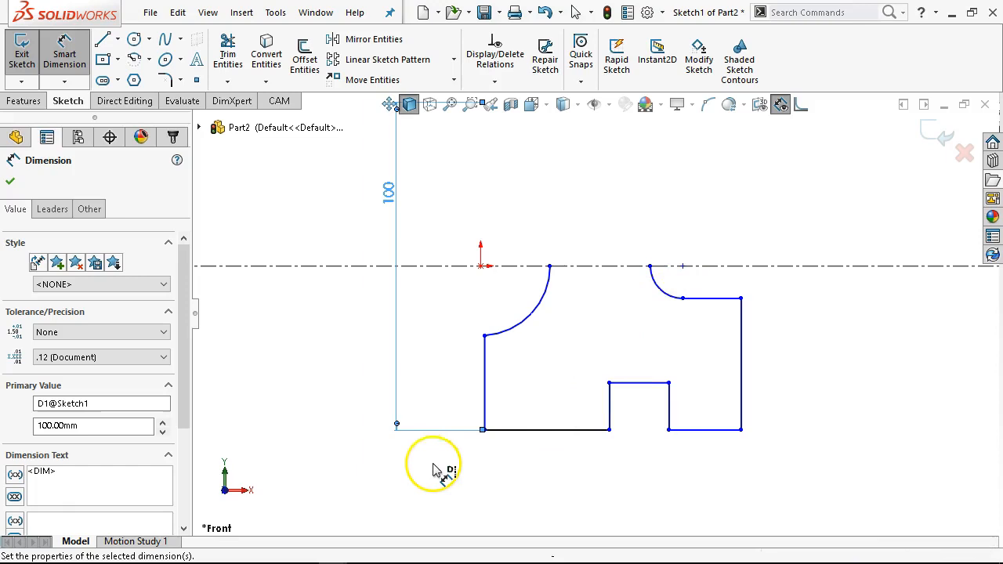
{"action": "left_click", "coordinate": [488, 392]}
{"action": "left_click", "coordinate": [742, 384]}
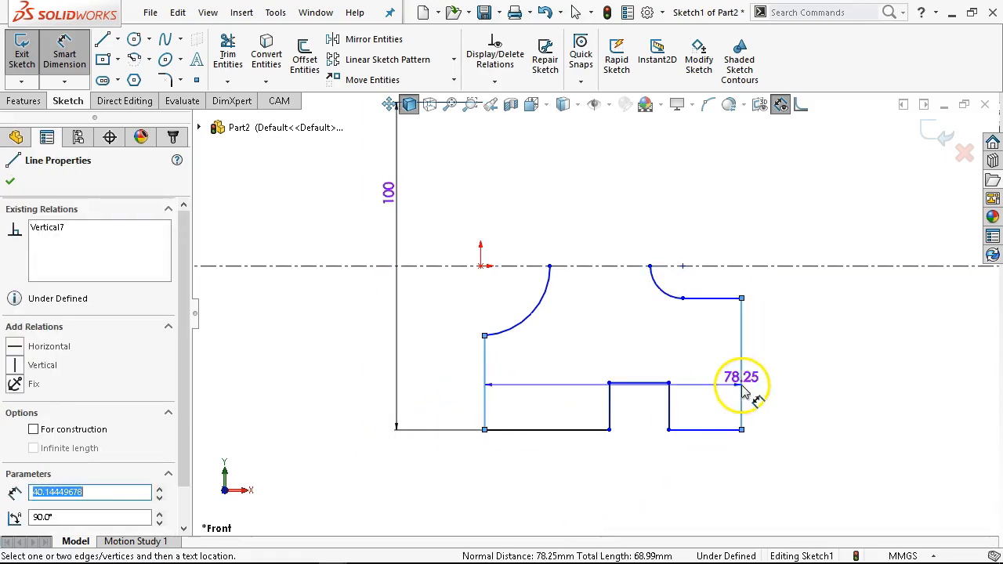
{"action": "left_click", "coordinate": [613, 487]}
{"action": "type", "text": "85"}
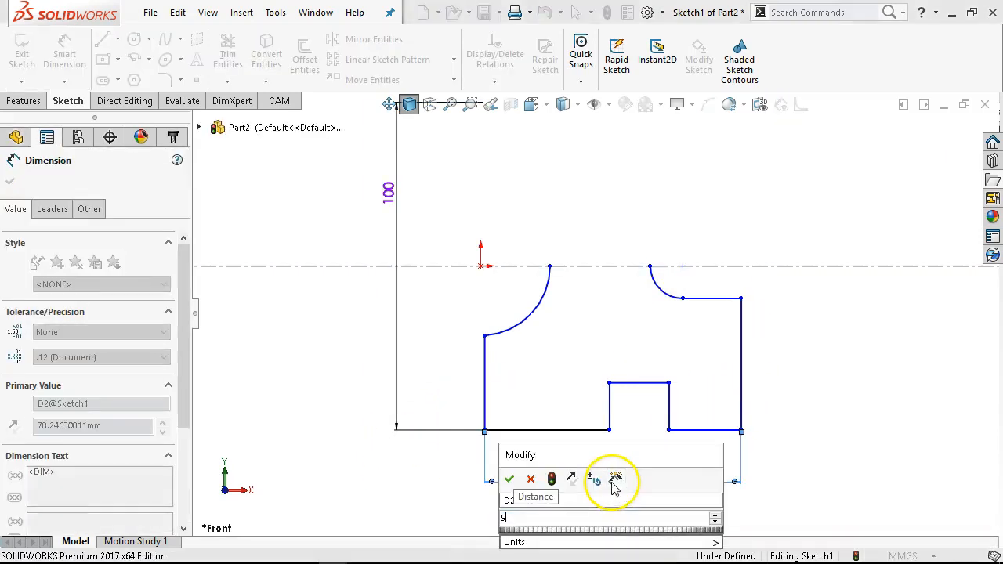
{"action": "key", "text": "Return"}
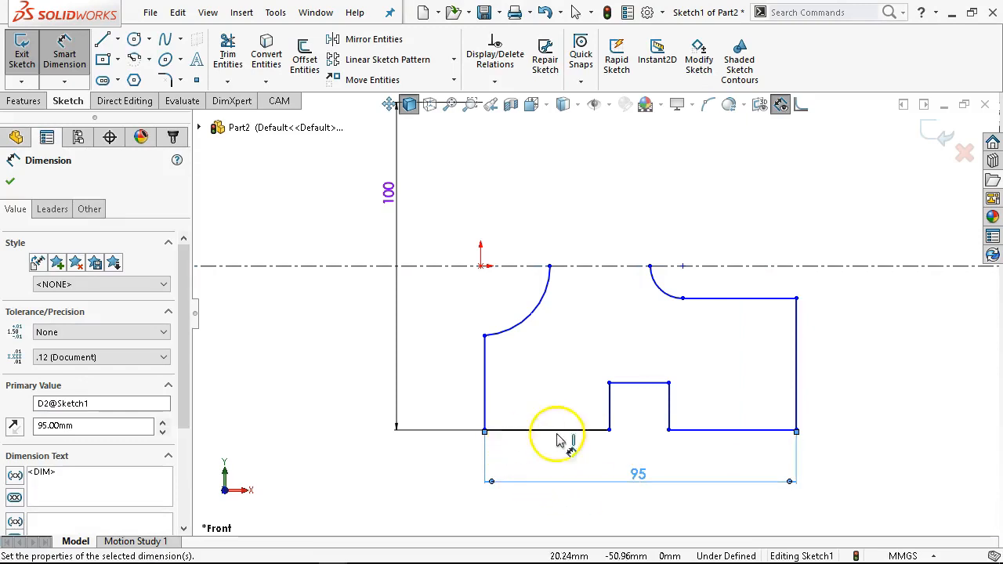
- Dimension the width of the notch's top edge as 20 mm
{"action": "left_click", "coordinate": [639, 361]}
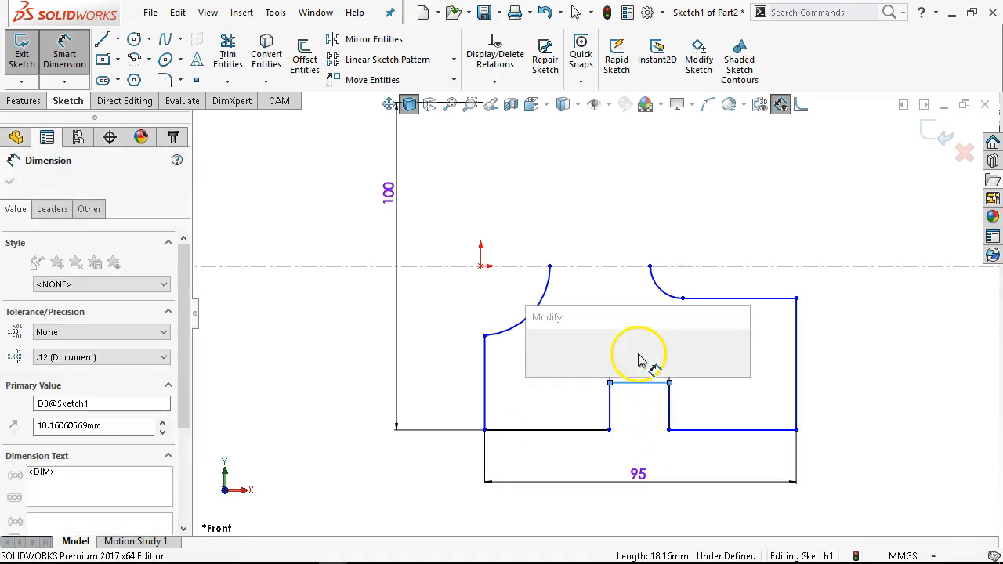
{"action": "type", "text": "20"}
{"action": "key", "text": "Return"}
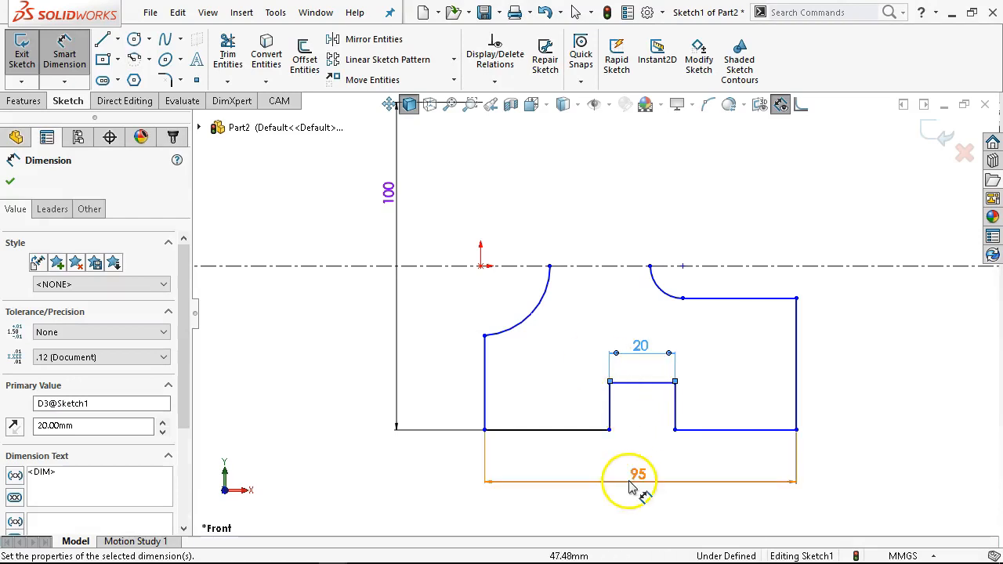
- Dimension the bottom edge to the right of the notch as 35 mm
{"action": "left_click", "coordinate": [735, 433]}
{"action": "left_click", "coordinate": [731, 461]}
{"action": "type", "text": "3"}
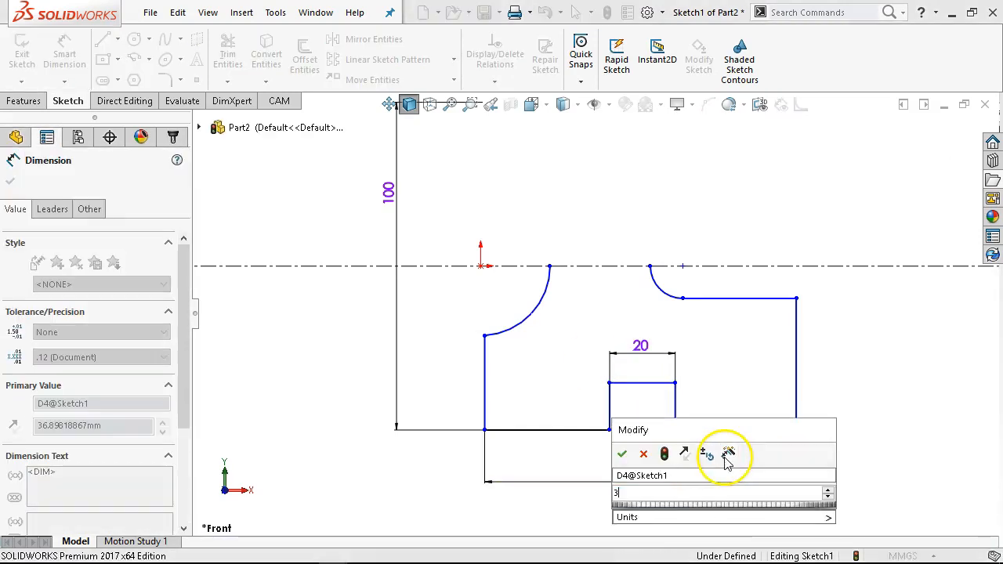
{"action": "type", "text": "5"}
{"action": "key", "text": "Return"}
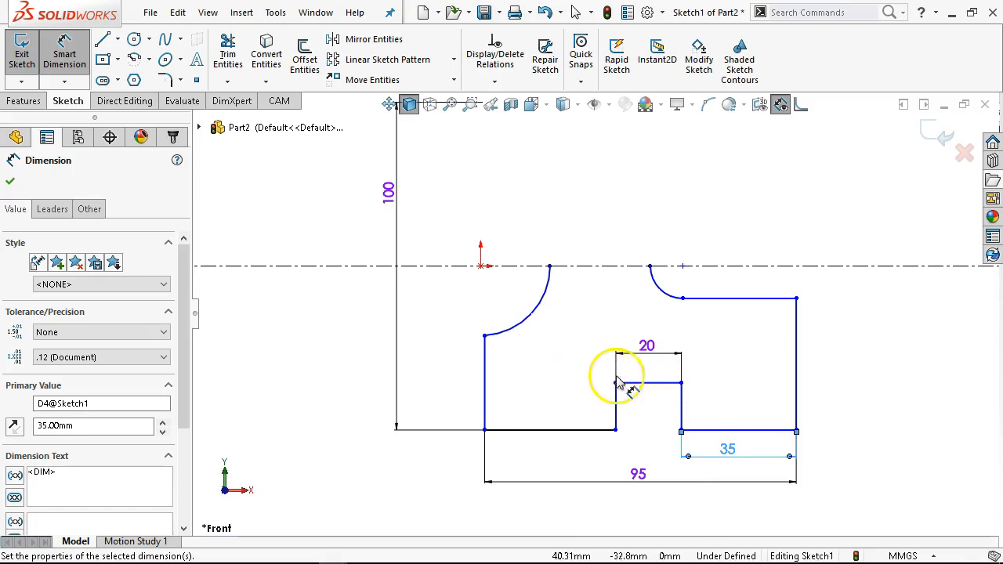
- Dimension the notch's left vertical edge height as 20 mm
{"action": "left_click", "coordinate": [616, 410]}
{"action": "left_click", "coordinate": [583, 414]}
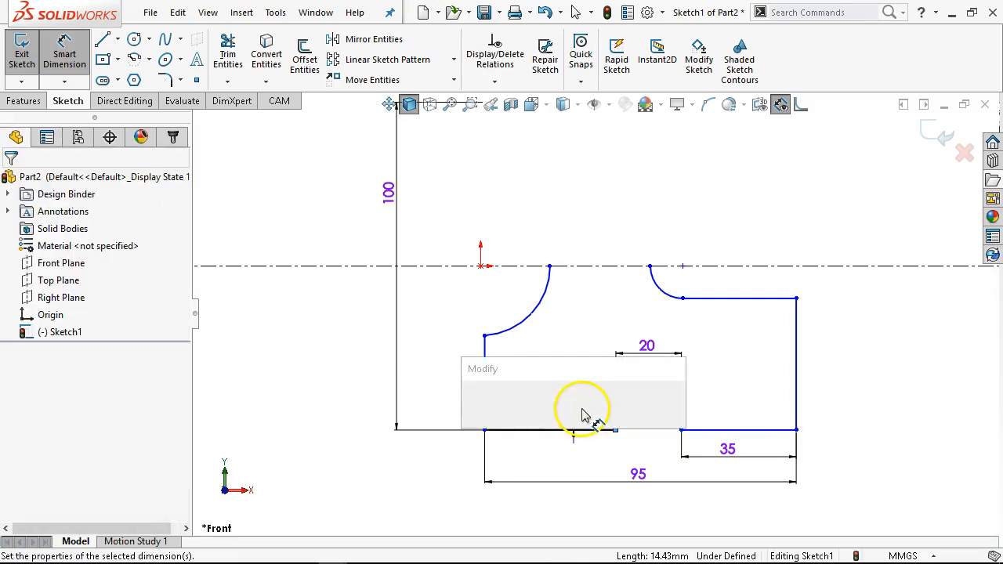
{"action": "type", "text": "20"}
{"action": "key", "text": "Return"}
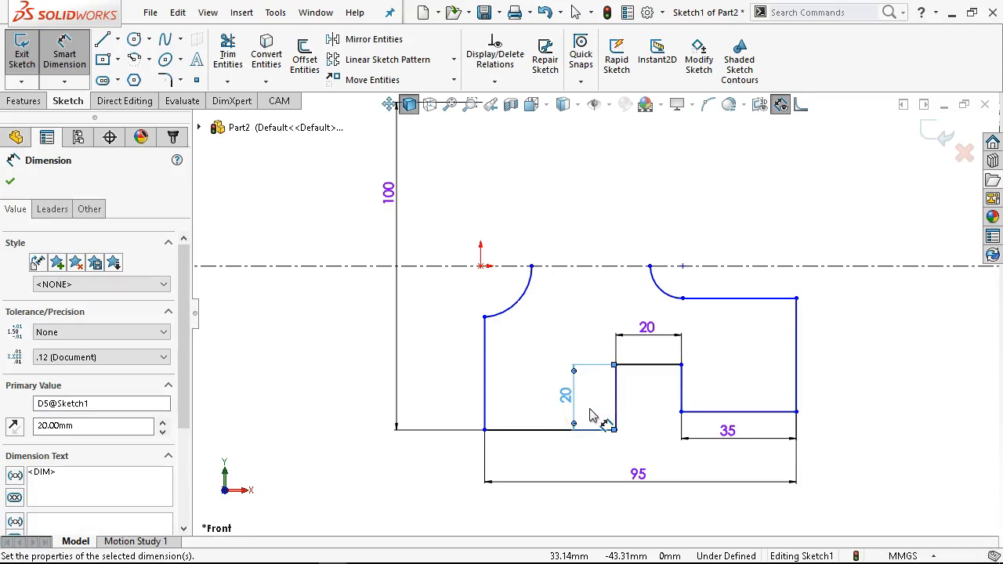
- Set the overall width dimension between the left and right edges to 85 mm
{"action": "double_click", "coordinate": [638, 476]}
{"action": "type", "text": "8"}
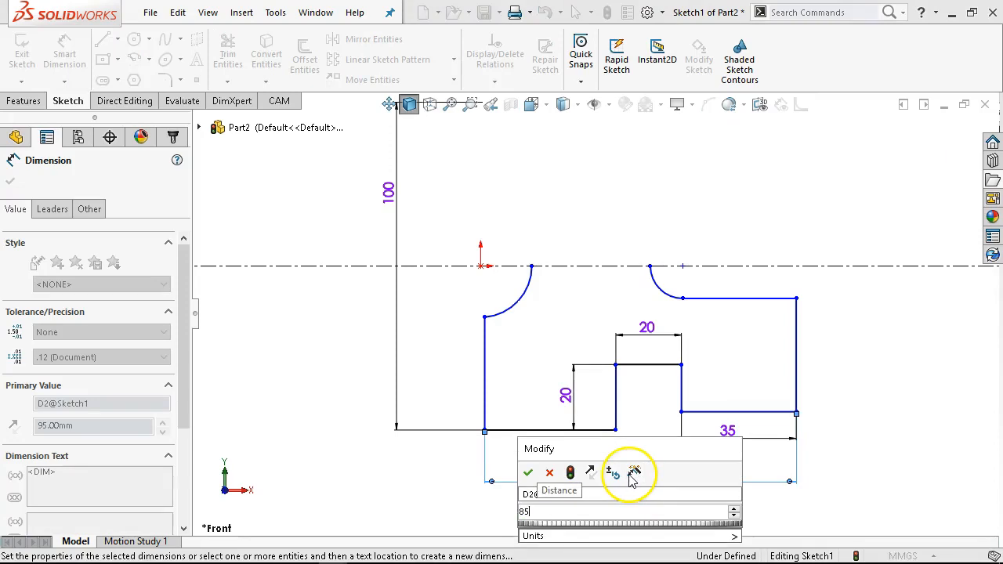
{"action": "type", "text": "5"}
{"action": "key", "text": "Return"}
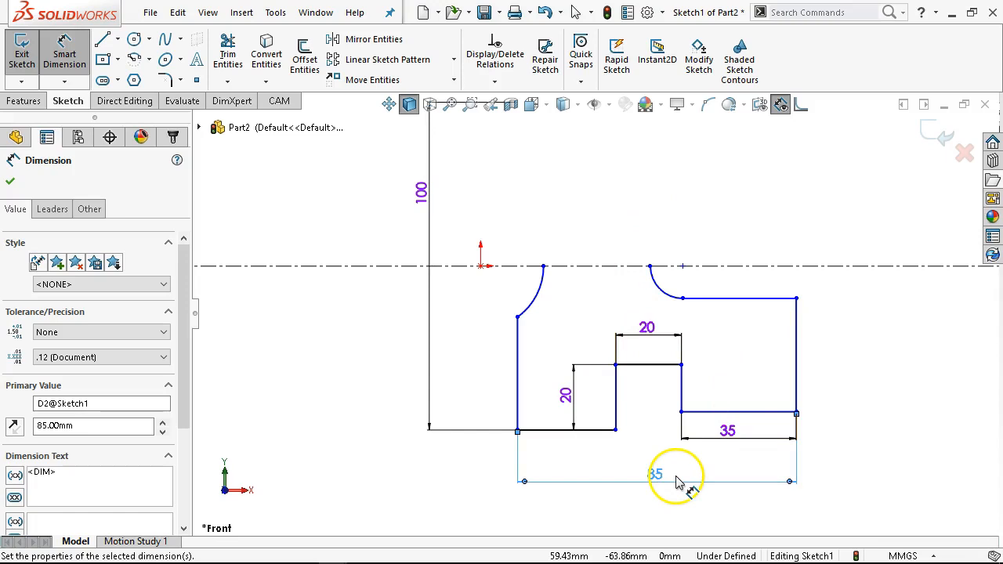
- Add a coincident relation between the left vertical edge and the origin
{"action": "right_click", "coordinate": [616, 161]}
{"action": "left_click", "coordinate": [648, 202]}
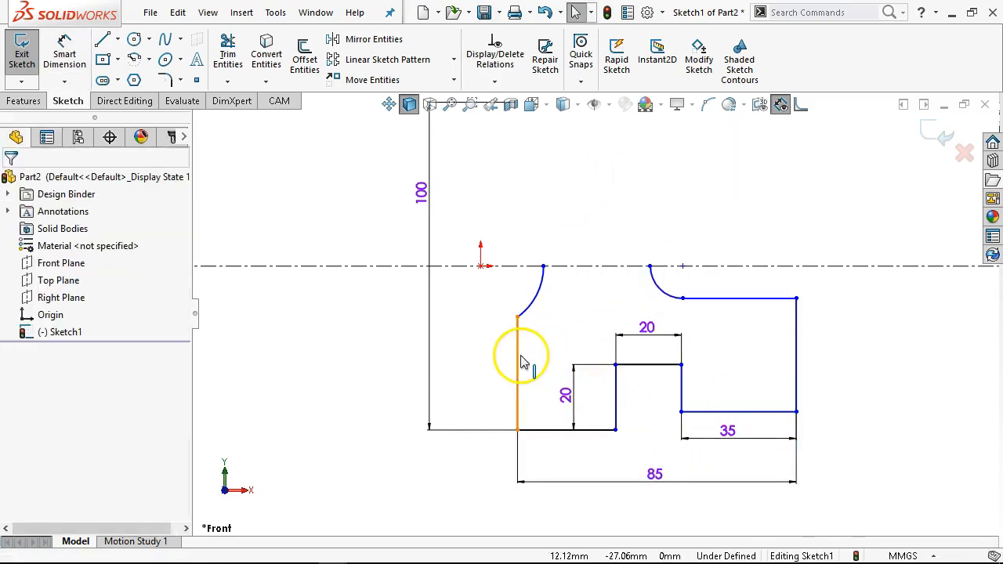
{"action": "left_click", "coordinate": [523, 362]}
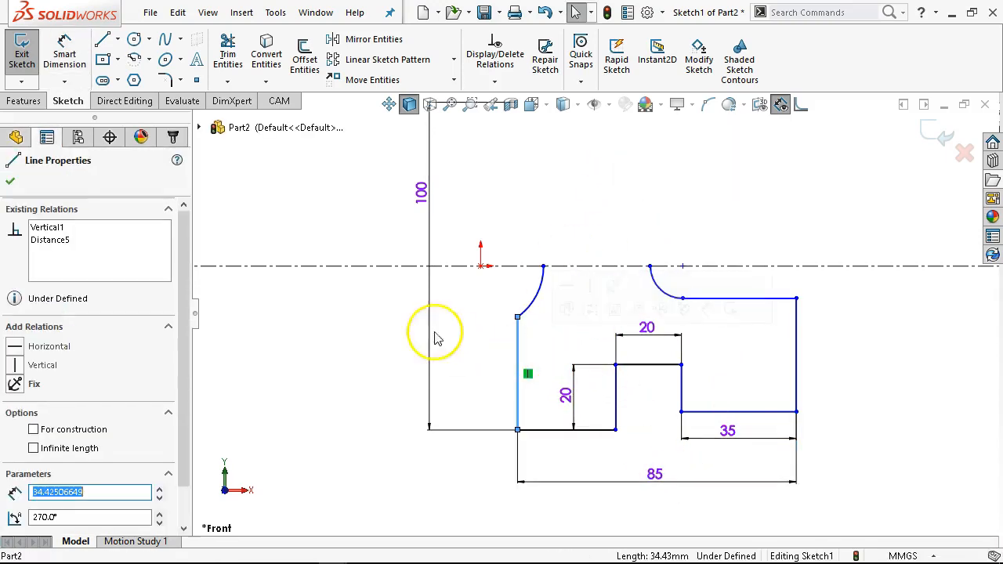
{"action": "left_click", "coordinate": [480, 266], "text": "ctrl"}
{"action": "left_click", "coordinate": [551, 201]}
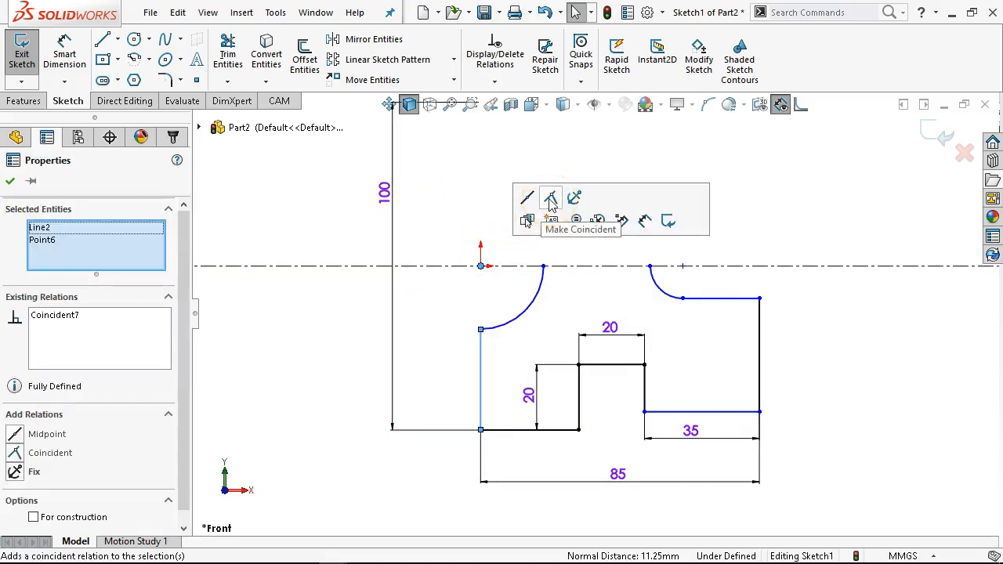
{"action": "left_click", "coordinate": [481, 164]}
- Drag the left arc's upper end onto the centerline and dimension the arc's radius as 21 mm
{"action": "mouse_move", "coordinate": [547, 290]}
{"action": "left_mouse_down"}
{"action": "mouse_move", "coordinate": [544, 271]}
{"action": "mouse_move", "coordinate": [569, 279]}
{"action": "mouse_move", "coordinate": [529, 269]}
{"action": "mouse_move", "coordinate": [544, 270]}
{"action": "left_mouse_up"}
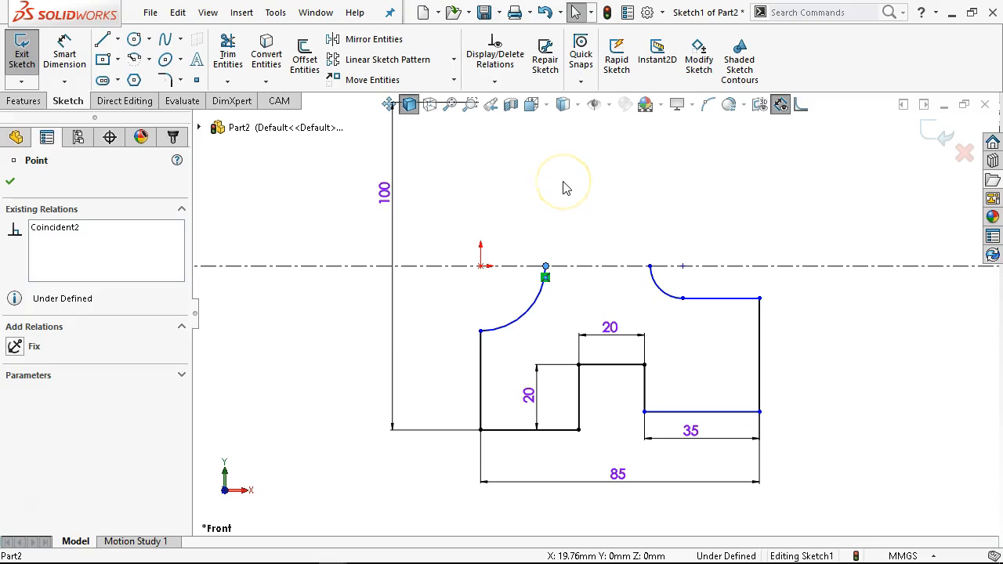
{"action": "left_click", "coordinate": [64, 55]}
{"action": "left_click", "coordinate": [515, 326]}
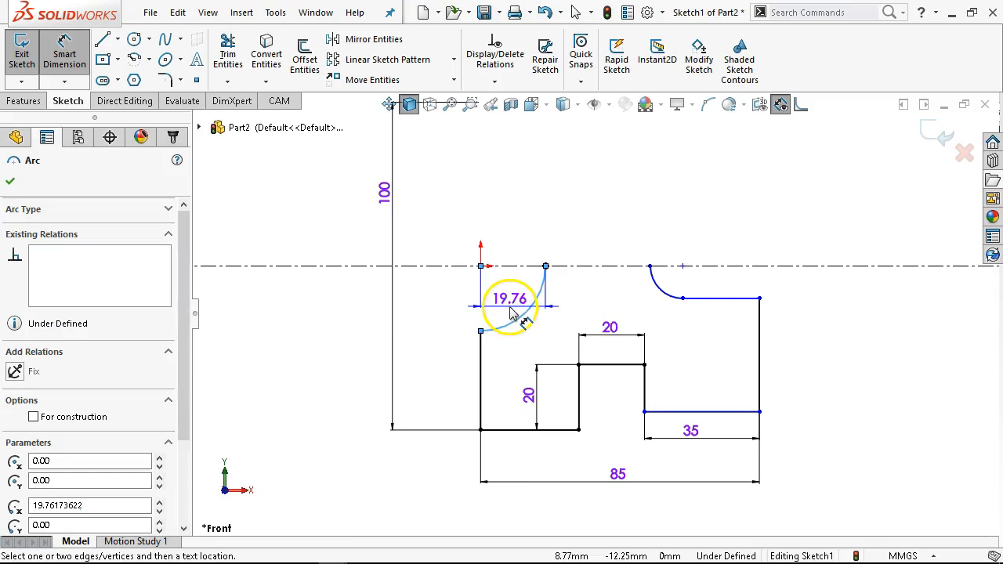
{"action": "key", "text": "Escape"}
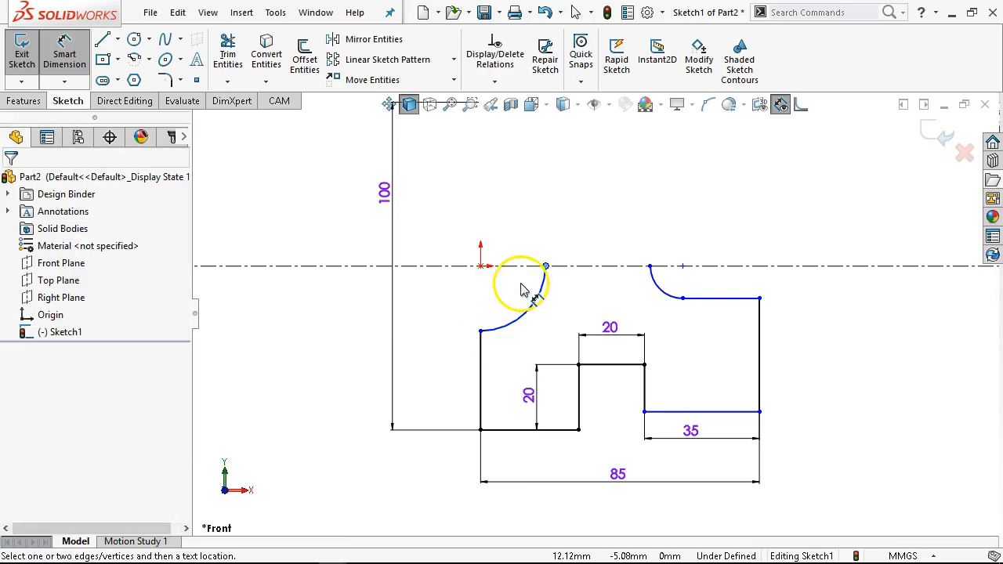
{"action": "left_click", "coordinate": [527, 315]}
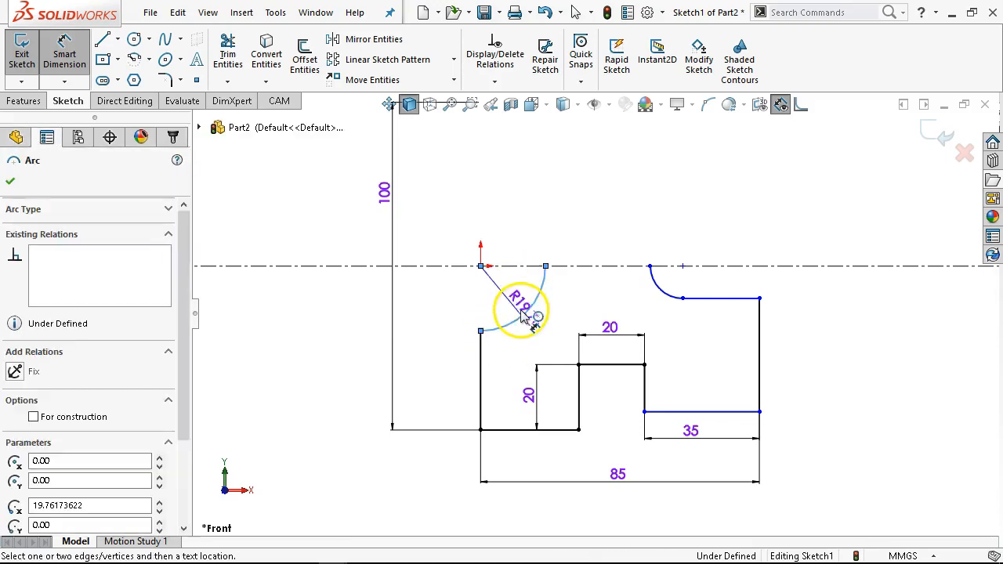
{"action": "left_click", "coordinate": [517, 312]}
{"action": "type", "text": "21"}
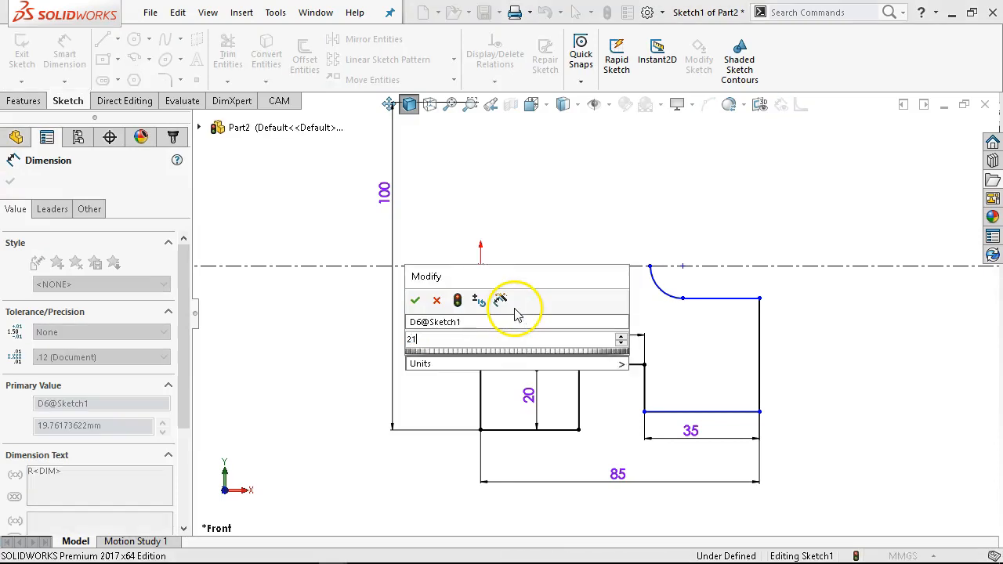
{"action": "left_click", "coordinate": [415, 302]}
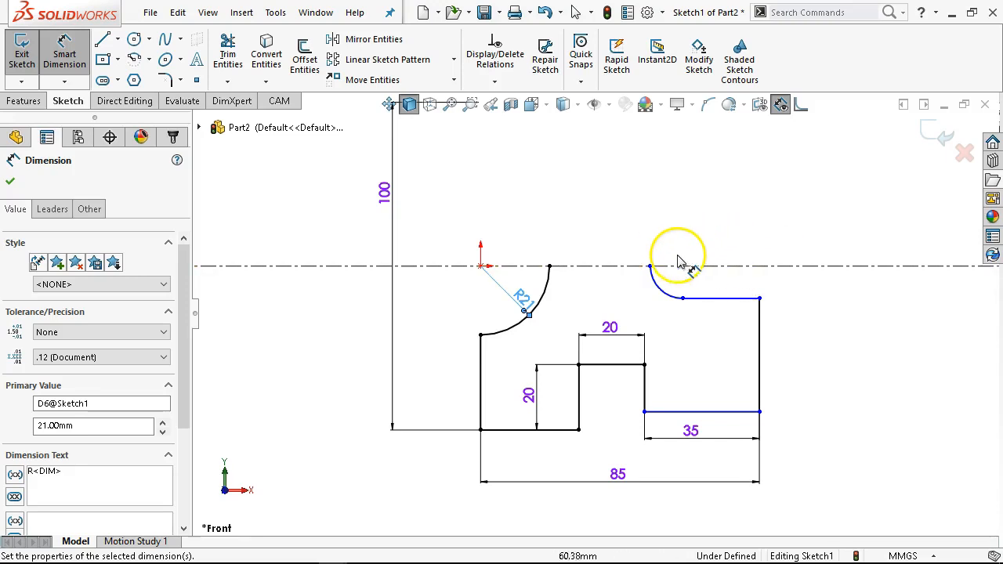
- Dimension the right arc's radius as 10 mm
{"action": "left_click", "coordinate": [667, 288]}
{"action": "left_click", "coordinate": [756, 226]}
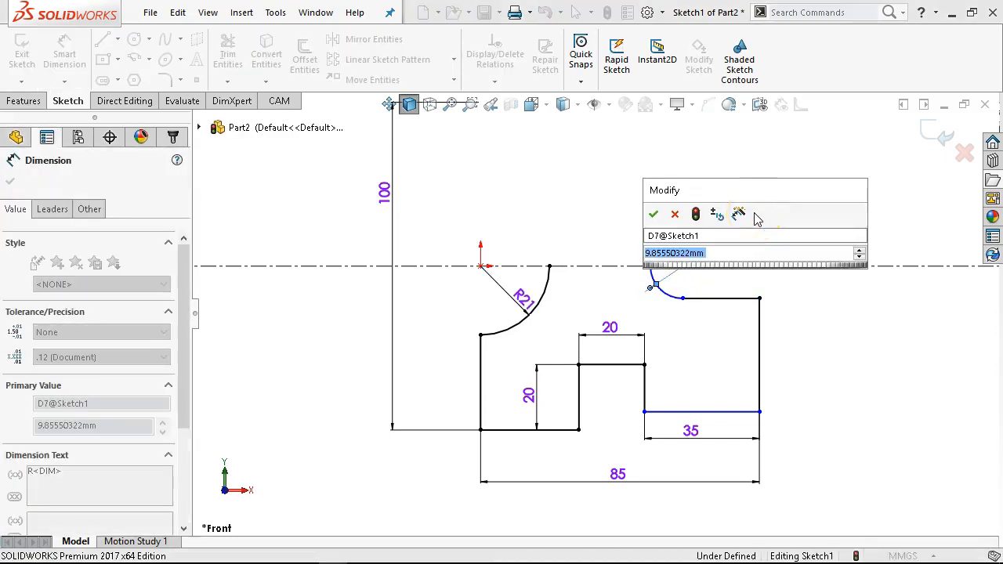
{"action": "type", "text": "10"}
{"action": "key", "text": "Return"}
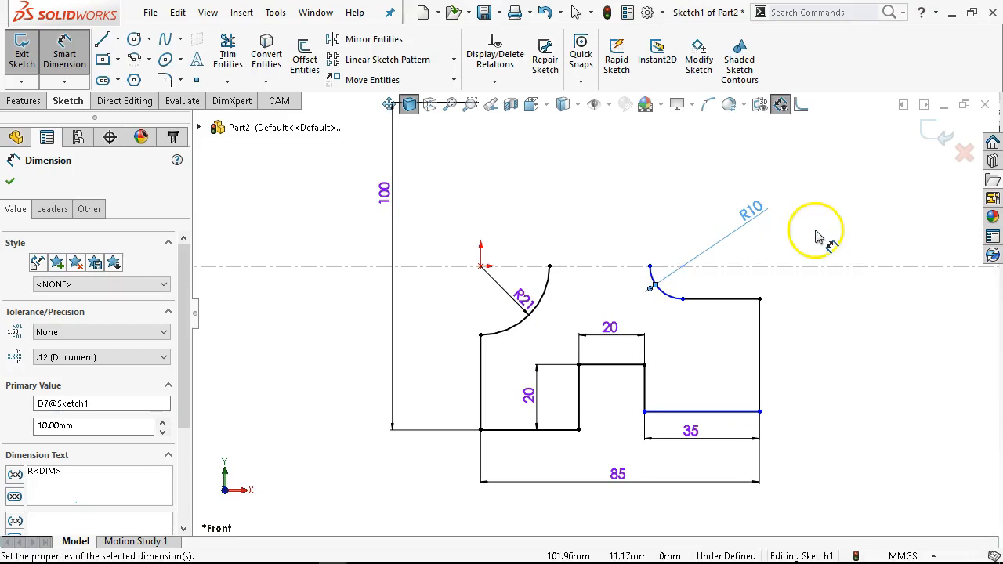
- Dimension the upper right horizontal edge as 25 mm
{"action": "left_click", "coordinate": [725, 299]}
{"action": "left_click", "coordinate": [729, 337]}
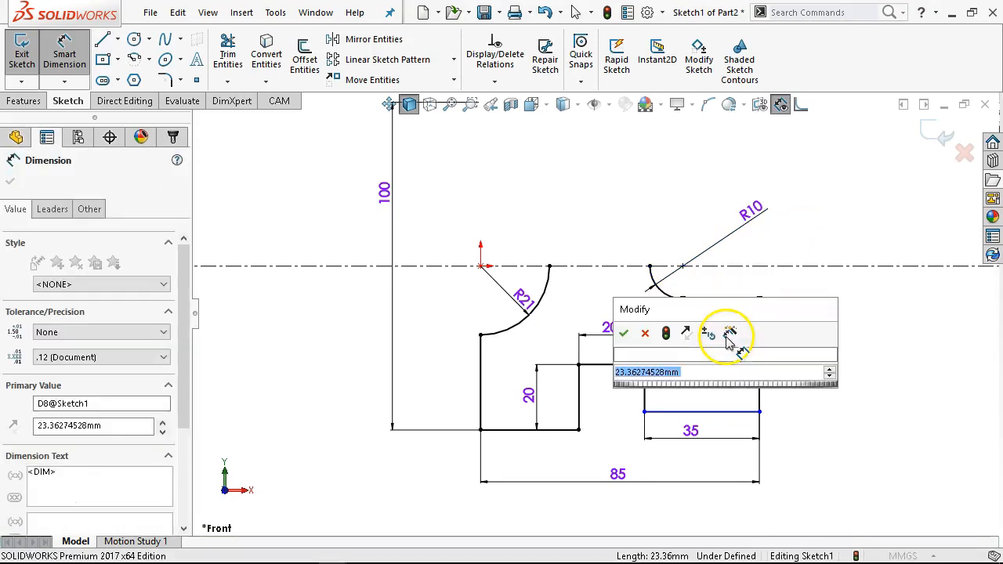
{"action": "type", "text": "25"}
{"action": "key", "text": "Return"}
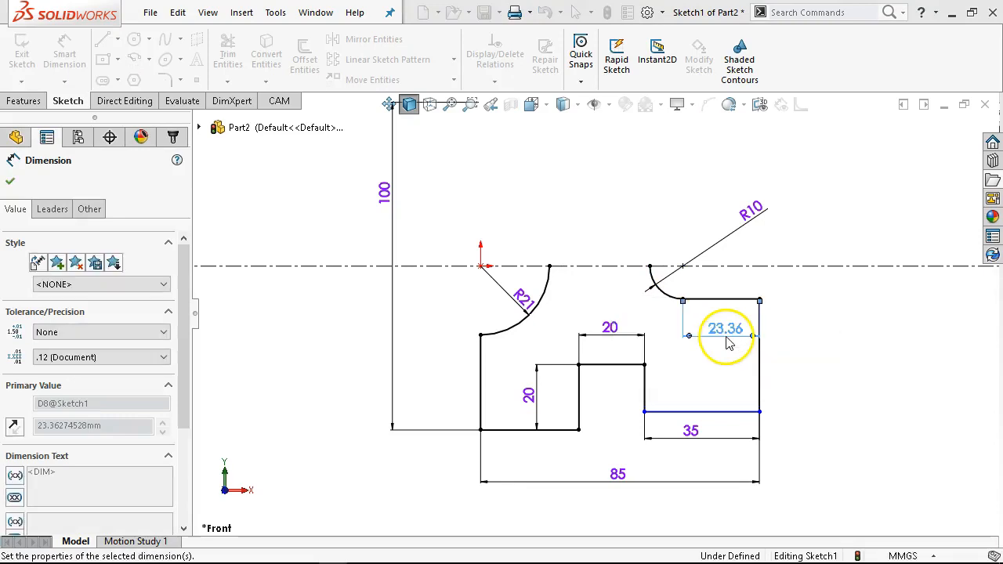
- Make the bottom edge right of the notch collinear with the bottom edge left of the notch
{"action": "right_click", "coordinate": [804, 340]}
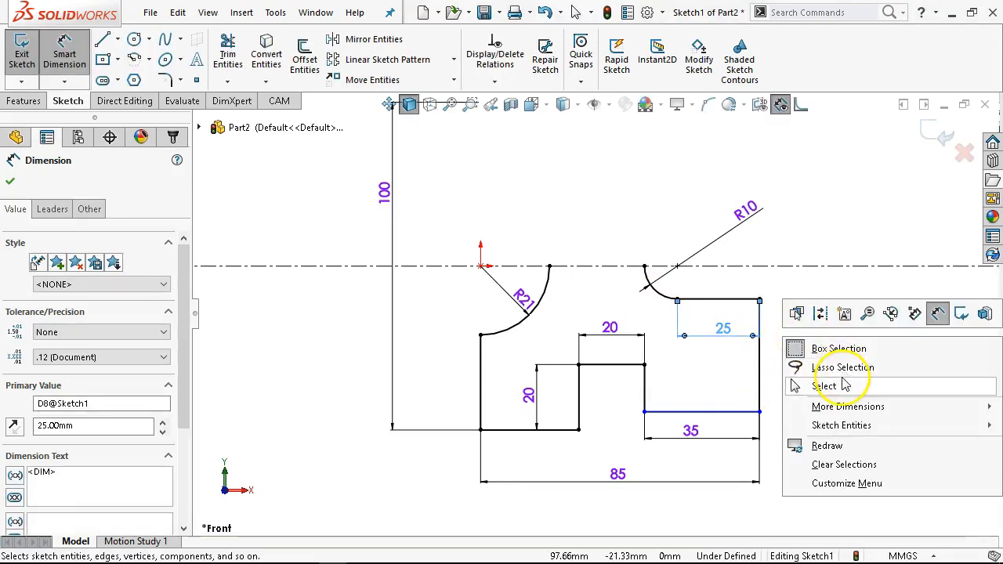
{"action": "left_click", "coordinate": [824, 386]}
{"action": "mouse_move", "coordinate": [760, 415]}
{"action": "left_mouse_down"}
{"action": "mouse_move", "coordinate": [762, 478]}
{"action": "mouse_move", "coordinate": [772, 415]}
{"action": "left_mouse_up"}
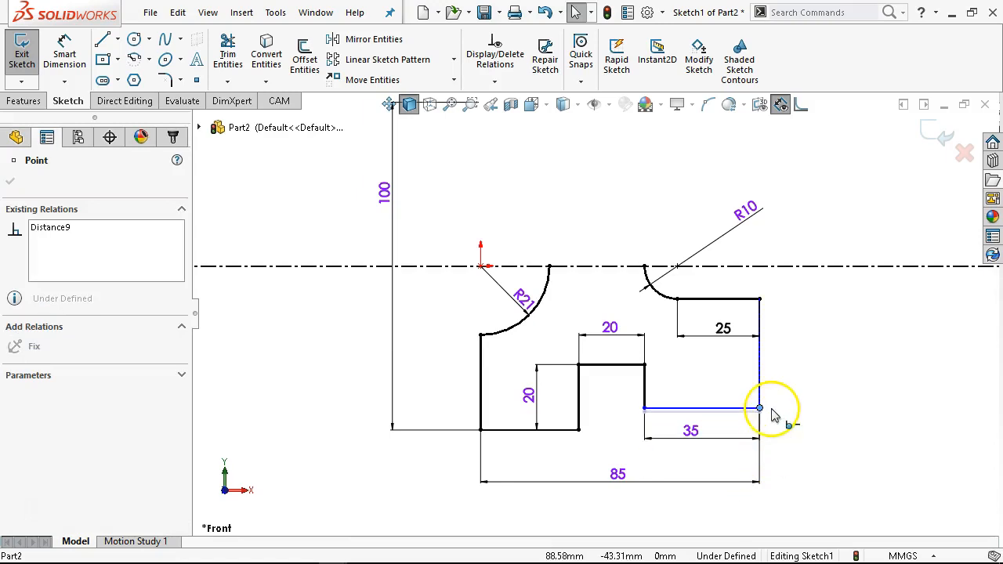
{"action": "left_click", "coordinate": [755, 407]}
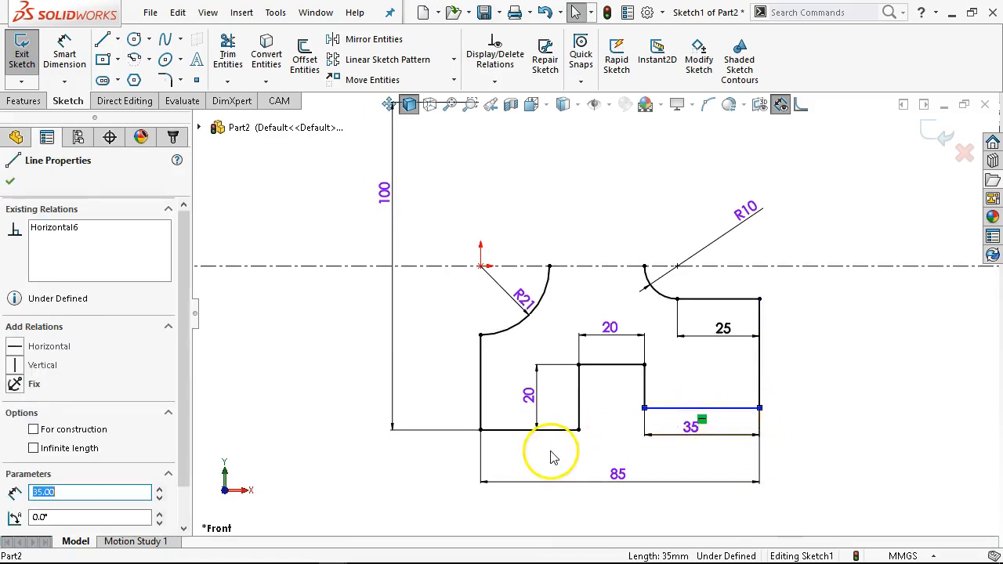
{"action": "left_click", "coordinate": [537, 430], "text": "ctrl"}
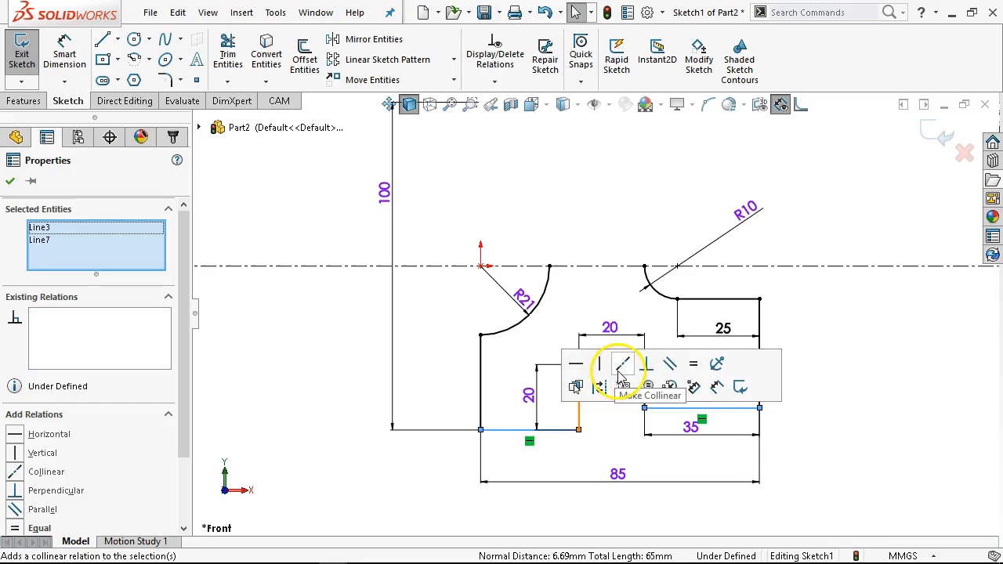
{"action": "left_click", "coordinate": [624, 365]}
{"action": "left_click", "coordinate": [861, 398]}
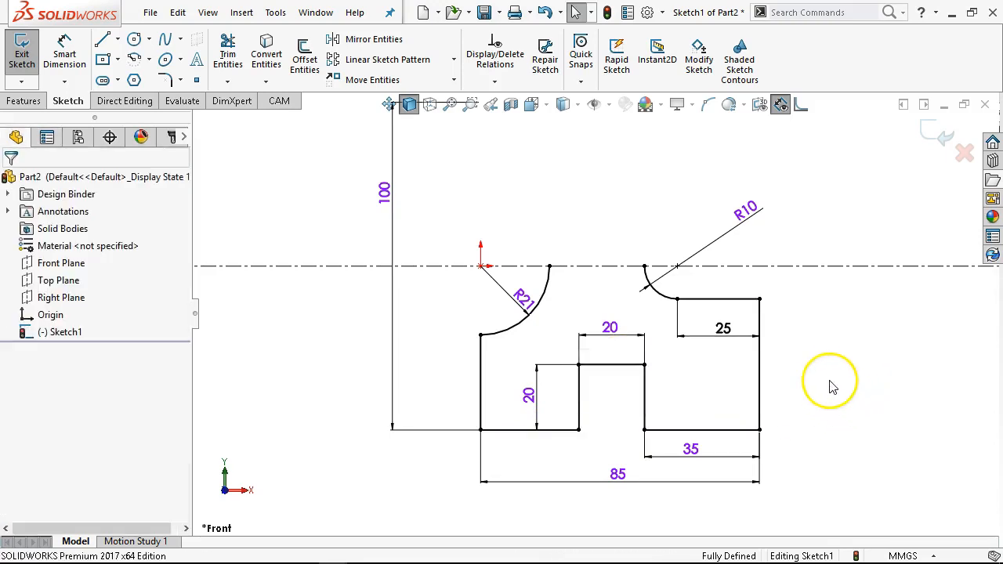
- Draw a circle about 9 mm in diameter inside the right portion of the plate
{"action": "left_click", "coordinate": [135, 41]}
{"action": "left_click", "coordinate": [714, 392]}
{"action": "left_click", "coordinate": [733, 415]}
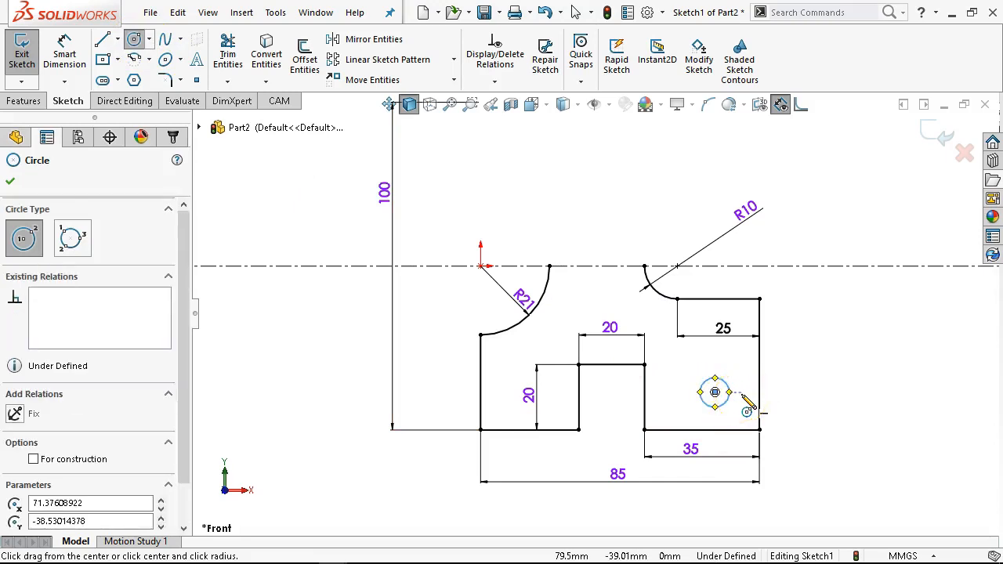
- Dimension the circle's diameter as 12 mm
{"action": "right_click", "coordinate": [790, 381]}
{"action": "left_click", "coordinate": [935, 345]}
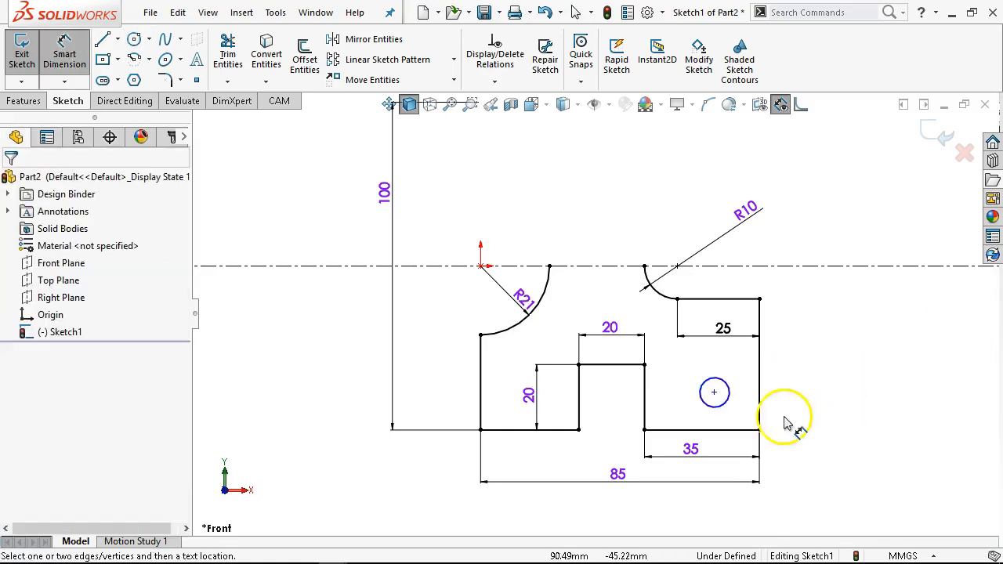
{"action": "left_click", "coordinate": [736, 394]}
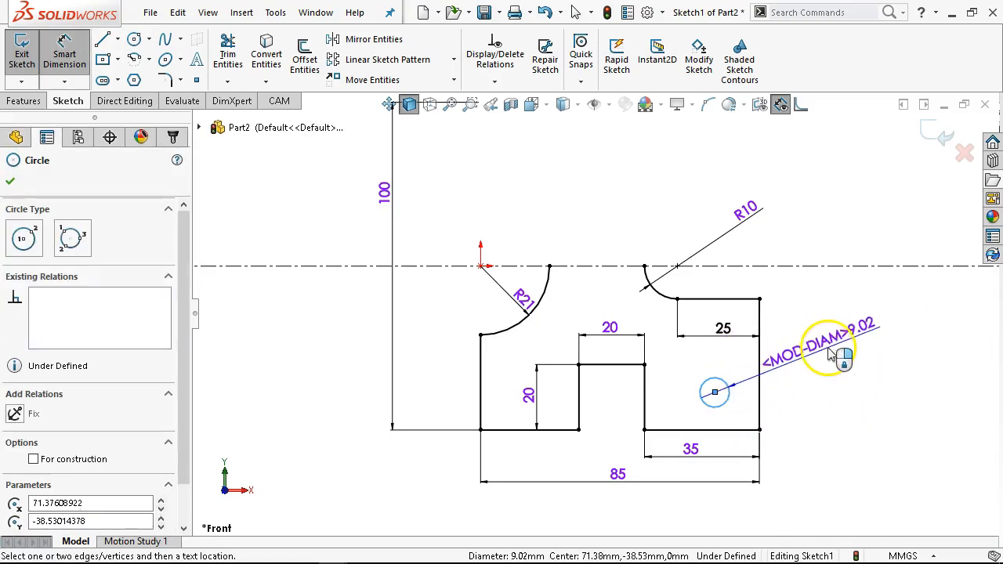
{"action": "left_click", "coordinate": [842, 351]}
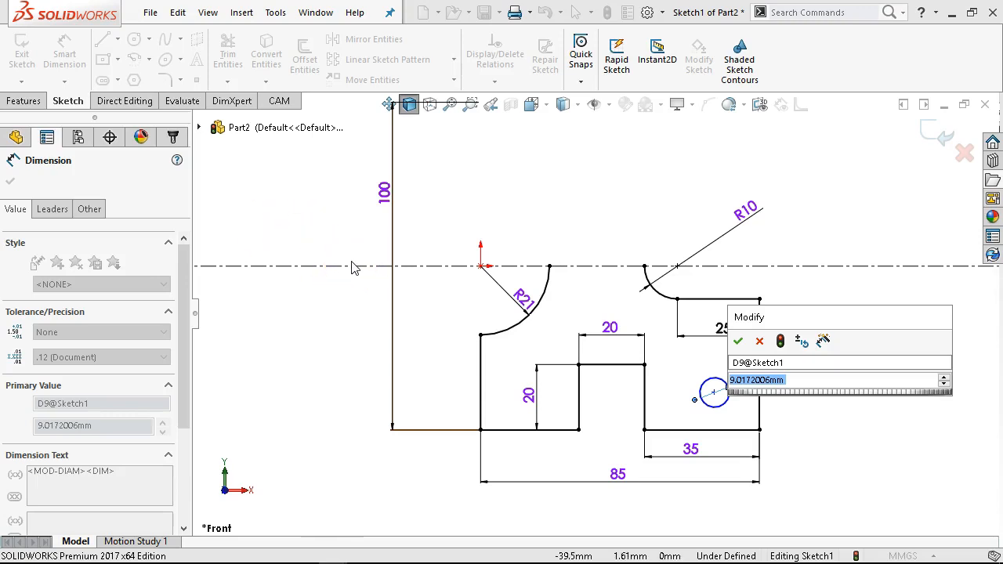
{"action": "type", "text": "12"}
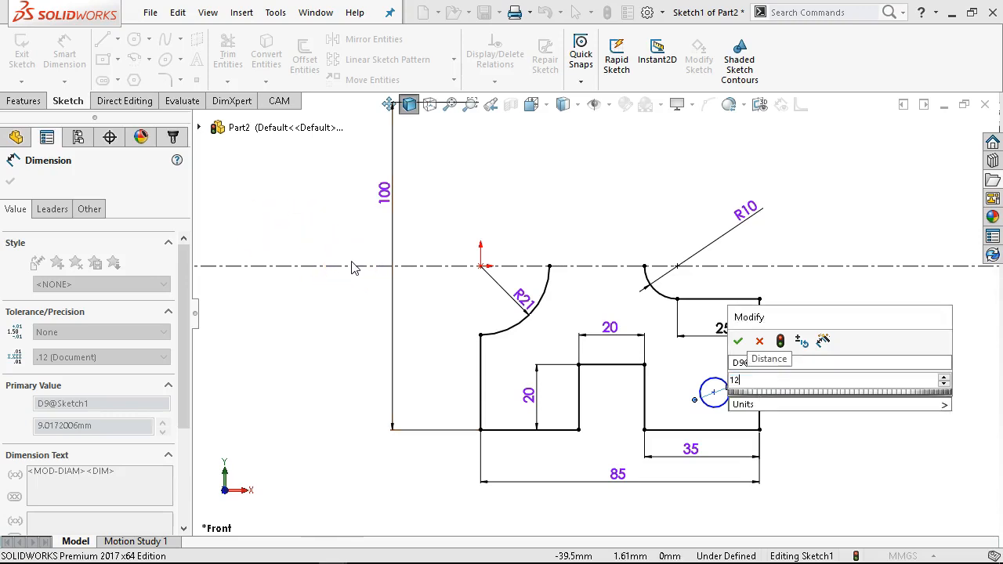
{"action": "key", "text": "Return"}
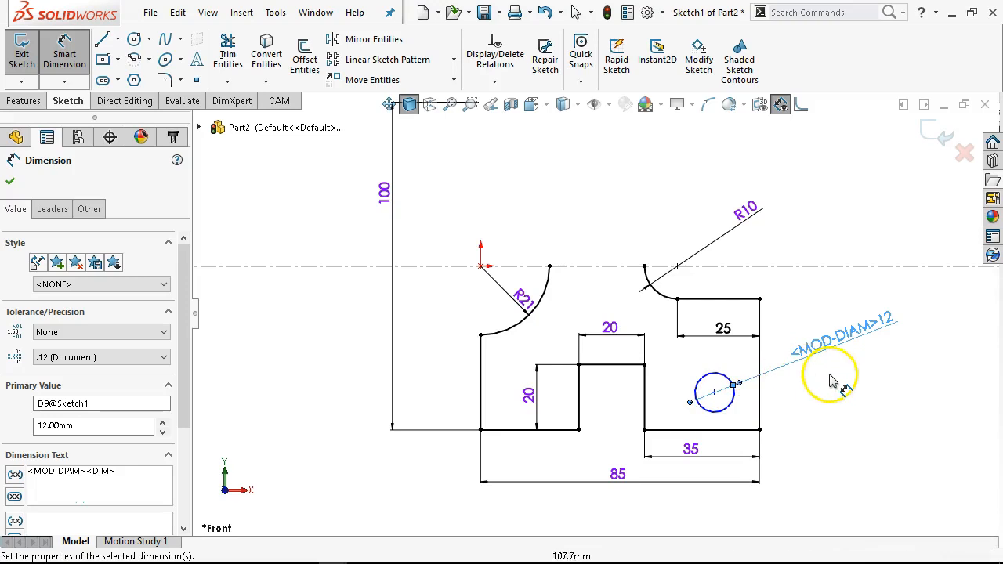
- Dimension the vertical distance from the bottom edge to the circle's centre as 15 mm
{"action": "left_click", "coordinate": [731, 436]}
{"action": "left_click", "coordinate": [722, 406]}
{"action": "left_click", "coordinate": [816, 412]}
{"action": "type", "text": "15"}
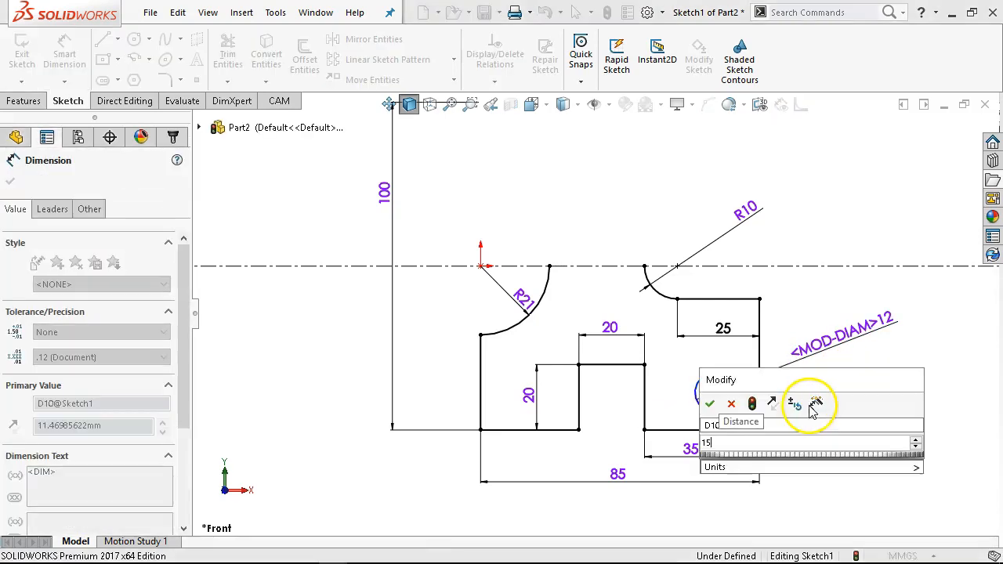
{"action": "key", "text": "Return"}
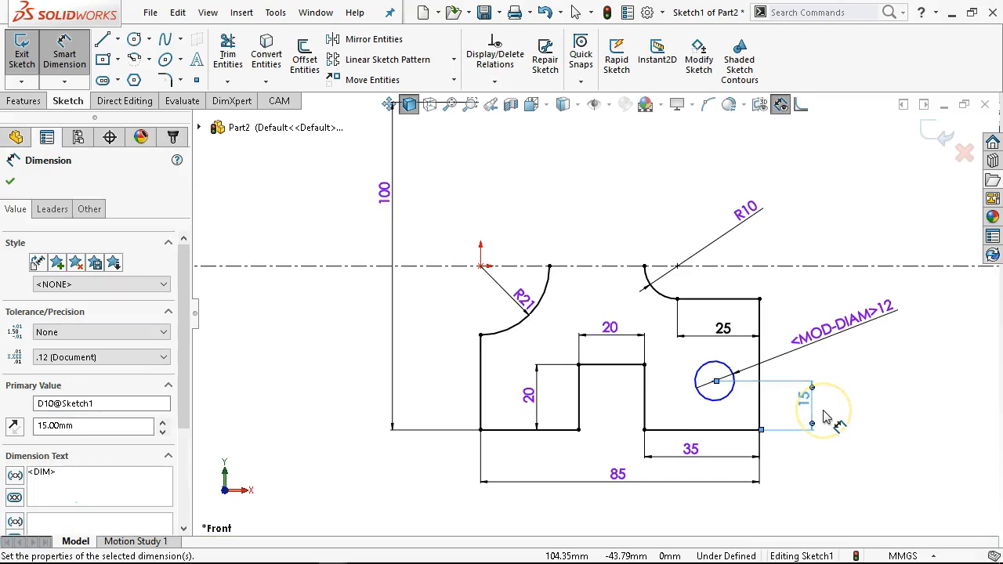
- Dimension the horizontal distance from the circle's centre to the right edge as 15 mm
{"action": "left_click", "coordinate": [714, 400]}
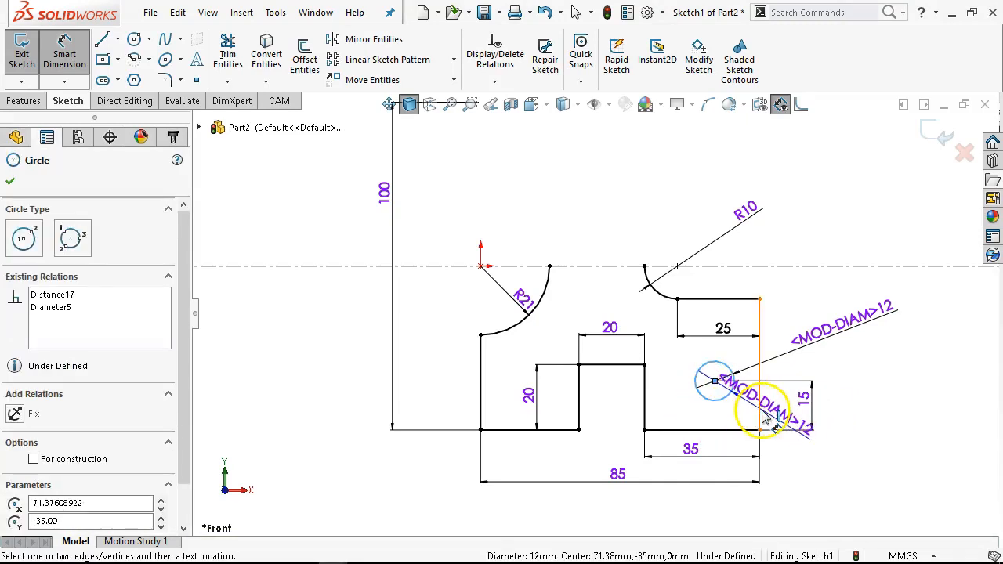
{"action": "left_click", "coordinate": [759, 415]}
{"action": "left_click", "coordinate": [818, 457]}
{"action": "type", "text": "15"}
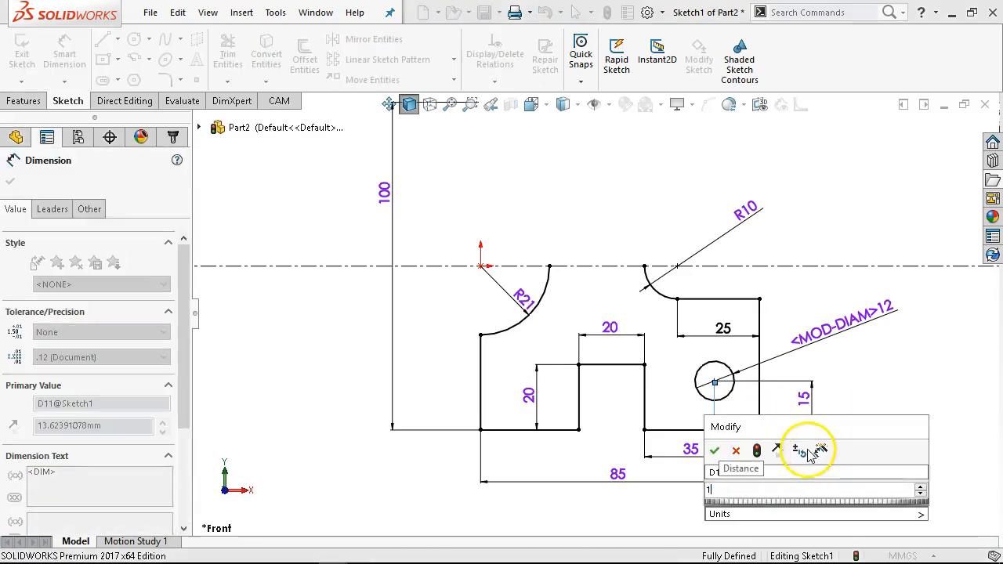
{"action": "key", "text": "Return"}
- Reposition the 15, 35 and 85 dimensions below the plate to tidy the drawing
{"action": "right_click", "coordinate": [774, 215]}
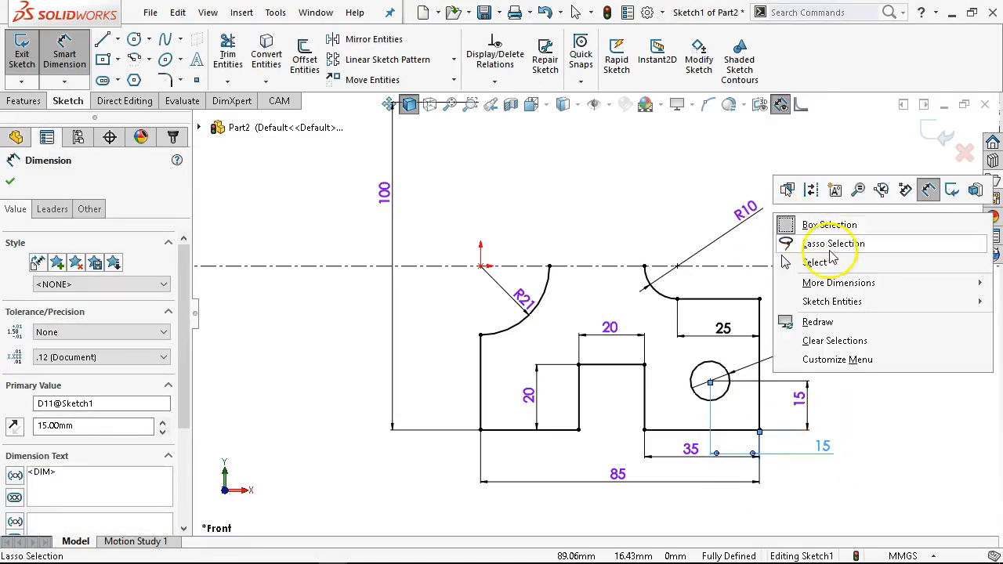
{"action": "left_click", "coordinate": [831, 263]}
{"action": "scroll", "coordinate": [728, 359], "scroll_direction": "up", "scroll_amount": 1}
{"action": "scroll", "coordinate": [726, 359], "scroll_direction": "down", "scroll_amount": 1}
{"action": "scroll", "coordinate": [726, 365], "scroll_direction": "down", "scroll_amount": 1}
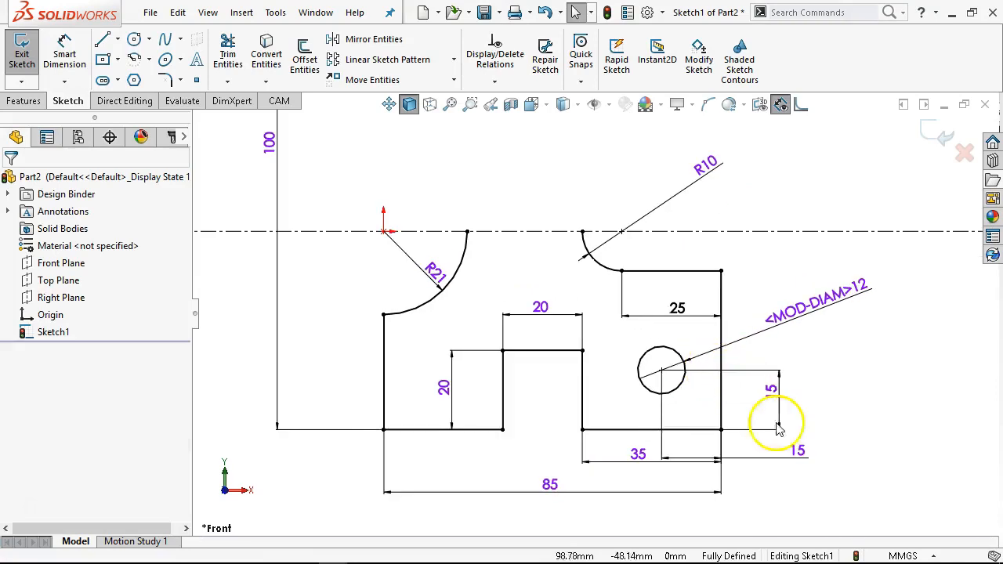
{"action": "left_click_drag", "start_coordinate": [799, 448], "coordinate": [754, 471]}
{"action": "left_click_drag", "start_coordinate": [638, 456], "coordinate": [643, 509]}
{"action": "left_click_drag", "start_coordinate": [549, 500], "coordinate": [522, 524]}
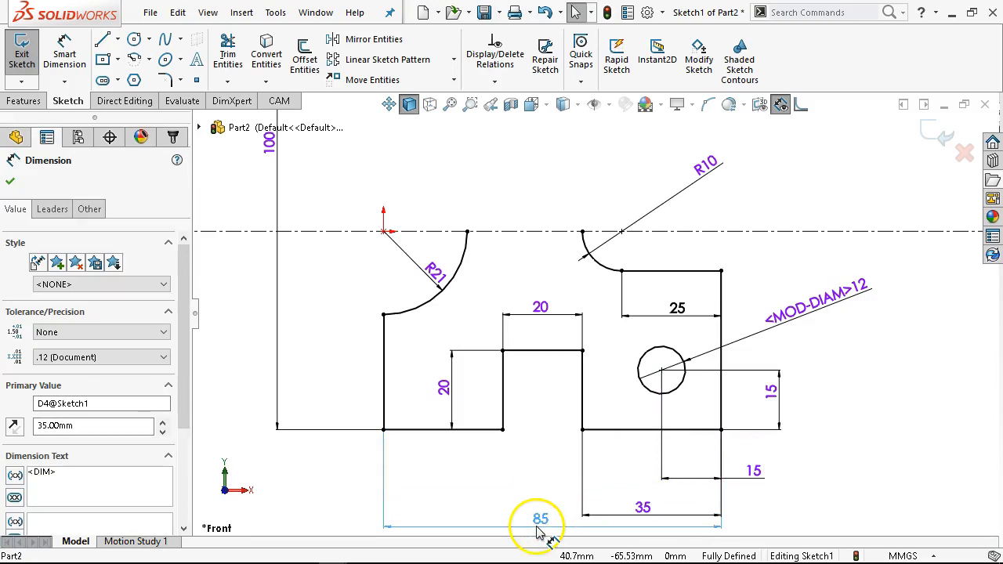
- Start Sketch Fillet to round the plate's corners
{"action": "left_click", "coordinate": [167, 80]}
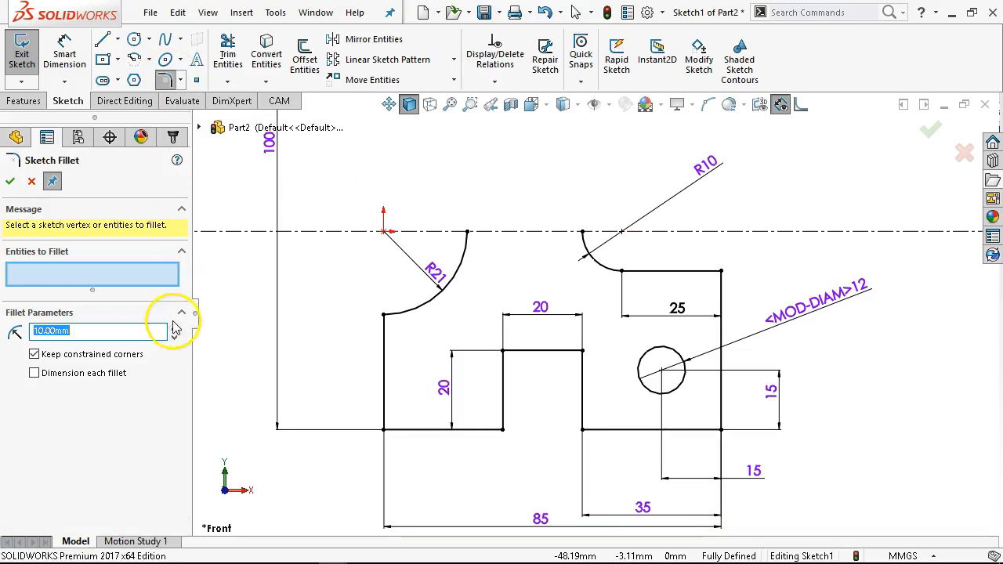
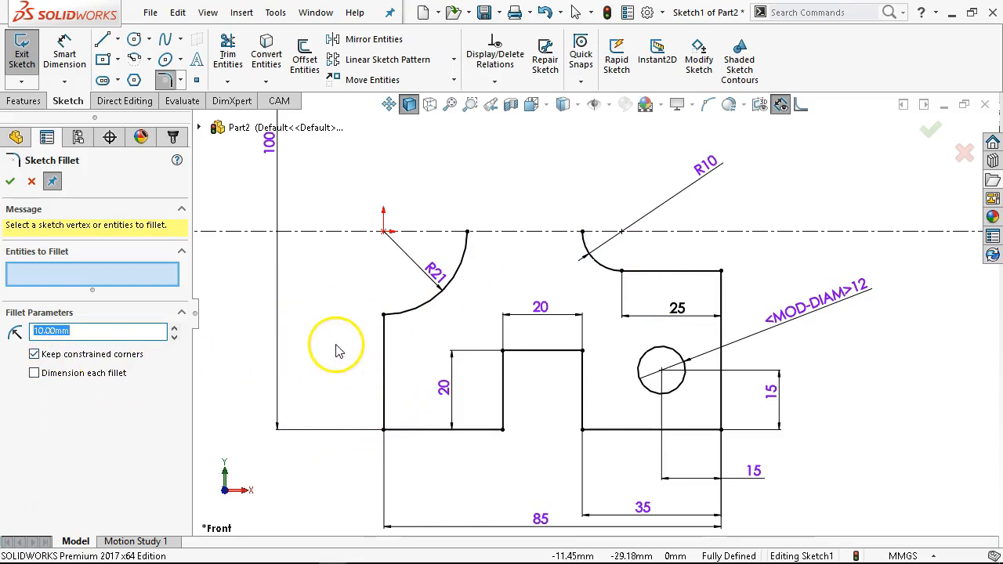
- Fillet the plate's two bottom corners with a 10 mm radius sketch fillet
{"action": "left_click", "coordinate": [386, 438]}
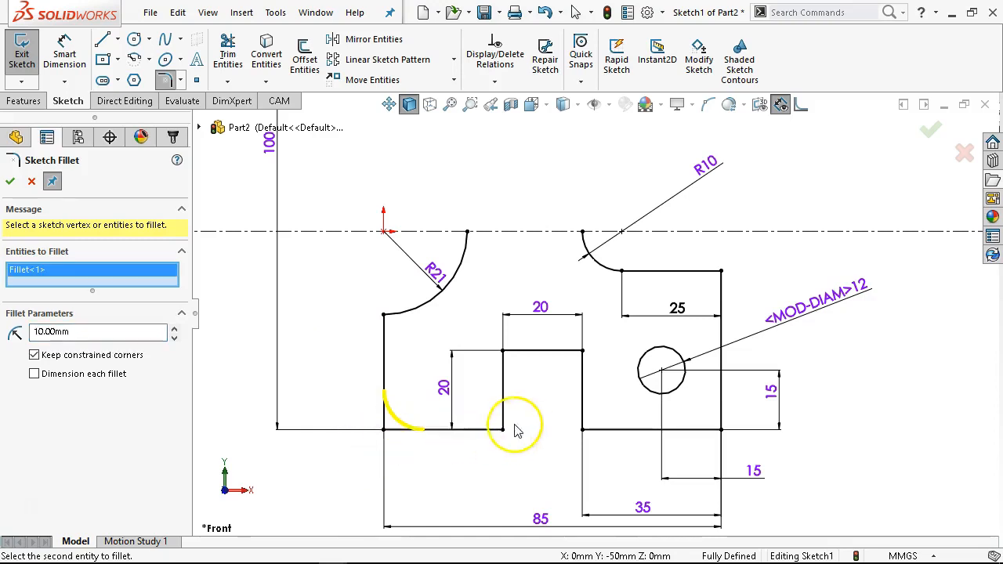
{"action": "left_click", "coordinate": [720, 396]}
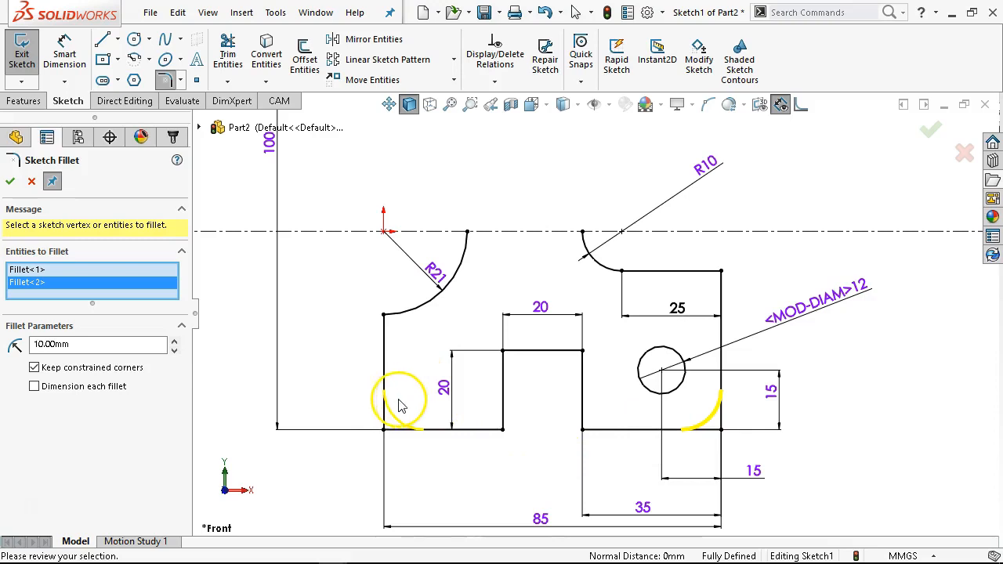
{"action": "left_click", "coordinate": [11, 181]}
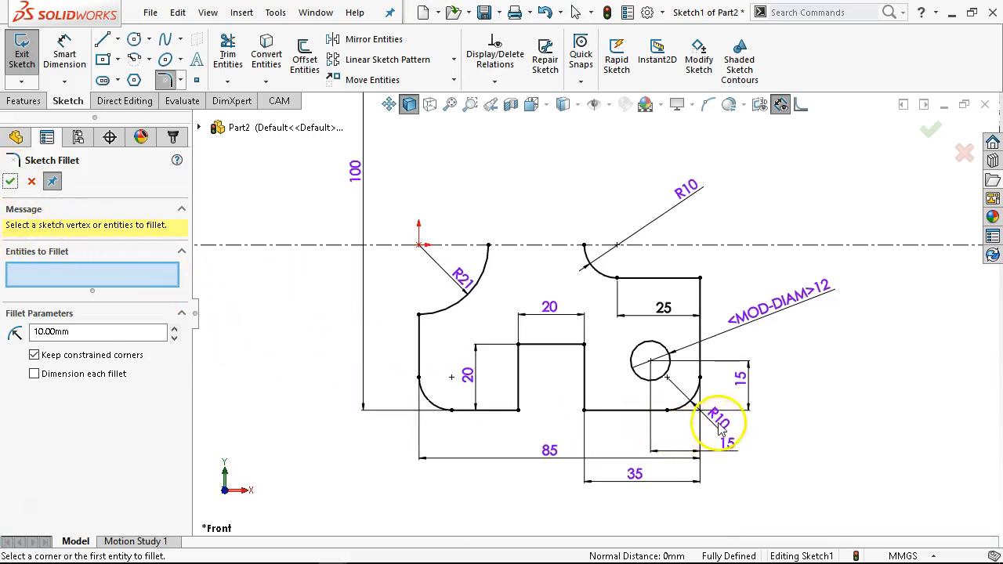
{"action": "left_click", "coordinate": [11, 181]}
- Move the new R10 fillet dimension clear of the profile below the plate
{"action": "mouse_move", "coordinate": [714, 419]}
{"action": "left_mouse_down"}
{"action": "mouse_move", "coordinate": [793, 437]}
{"action": "mouse_move", "coordinate": [785, 439]}
{"action": "left_mouse_up"}
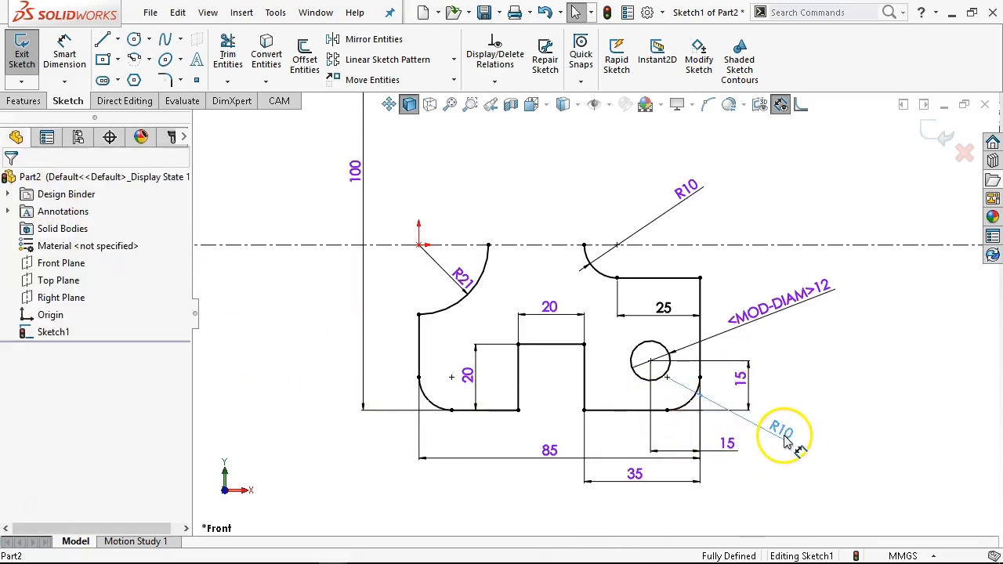
{"action": "left_click", "coordinate": [694, 402]}
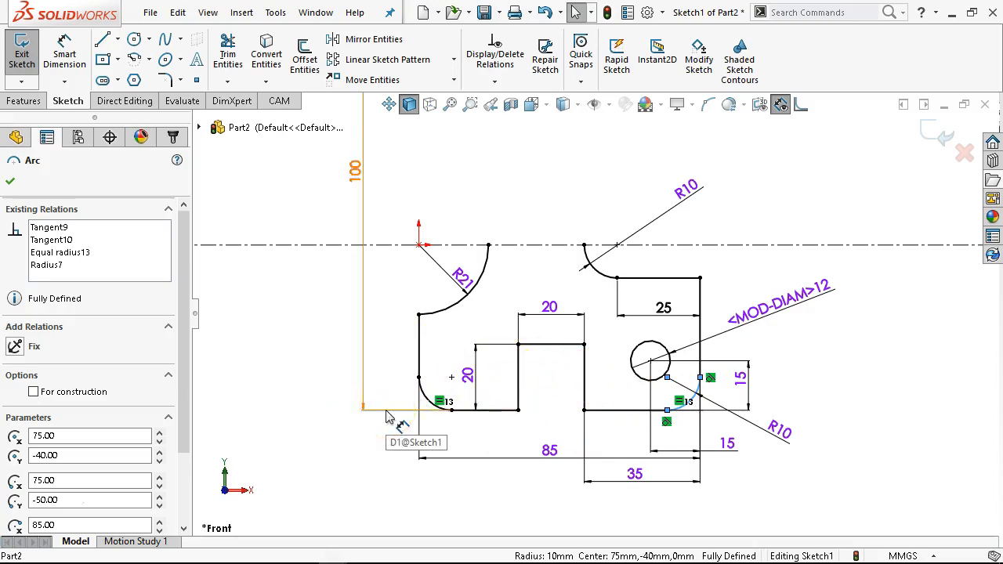
{"action": "left_click", "coordinate": [854, 282]}
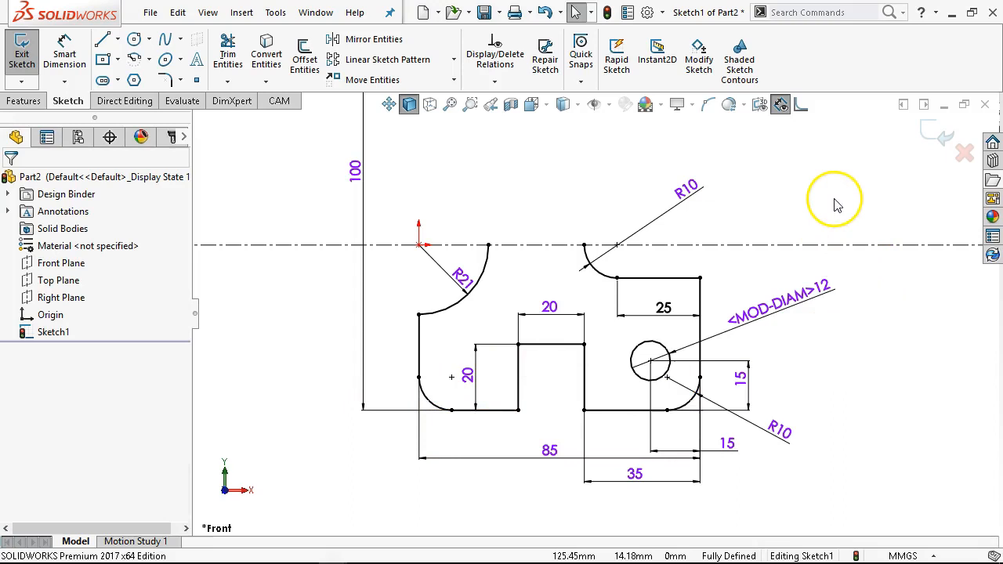
- Mirror the entire sketched profile about the horizontal centerline
{"action": "left_click_drag", "start_coordinate": [876, 208], "coordinate": [310, 496]}
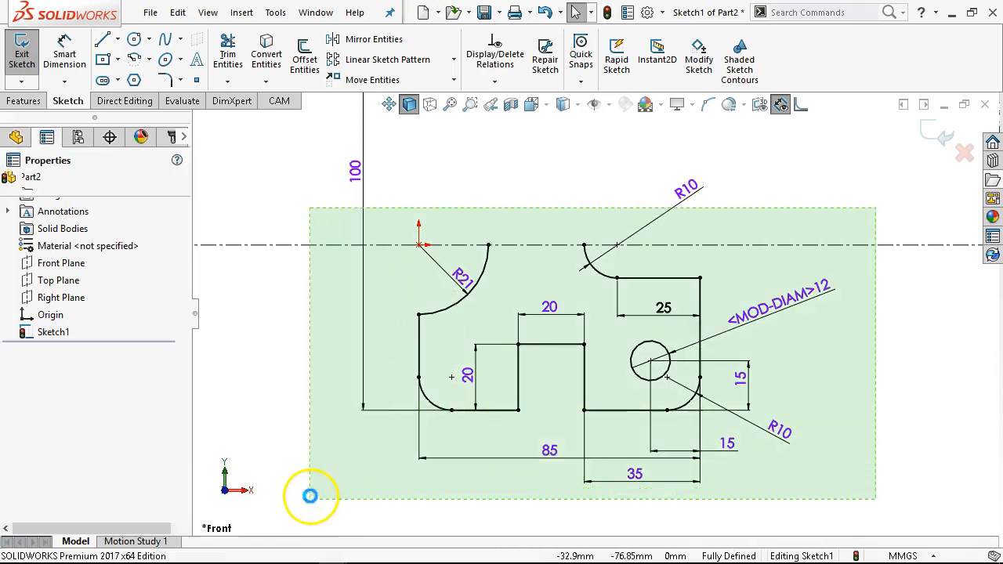
{"action": "left_click", "coordinate": [369, 45]}
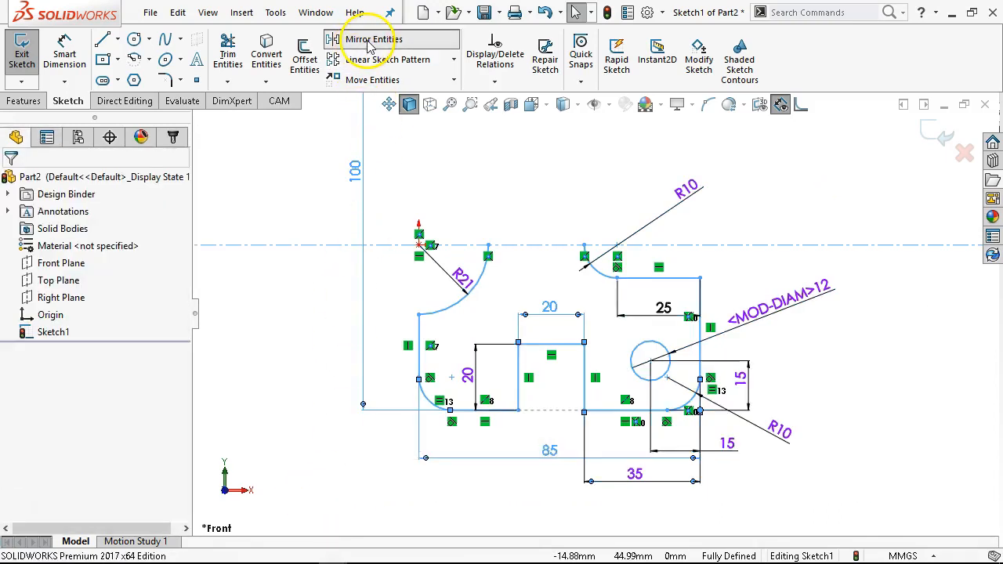
{"action": "key", "text": "f"}
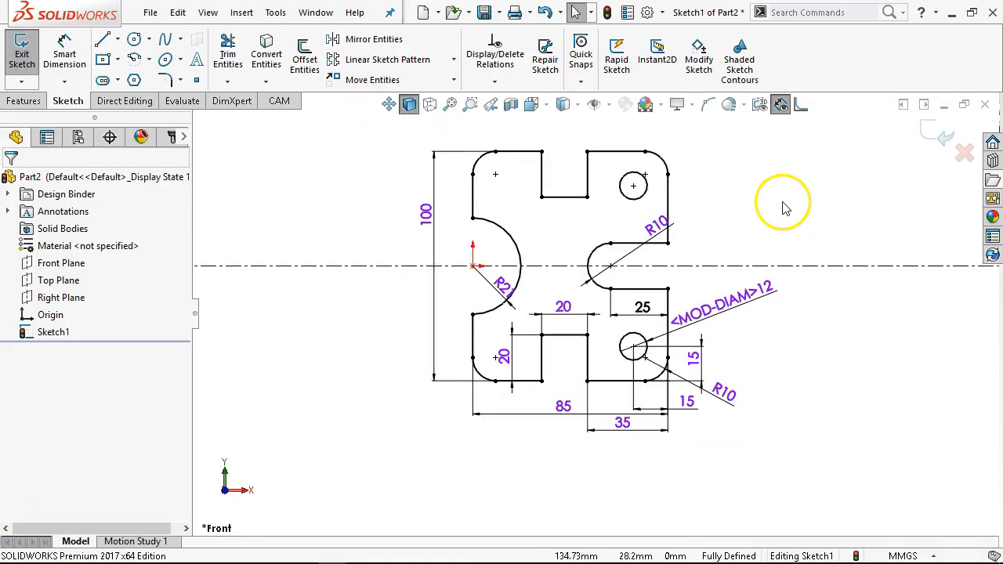
- Extrude the sketch as a boss 8 mm deep
{"action": "left_click", "coordinate": [25, 102]}
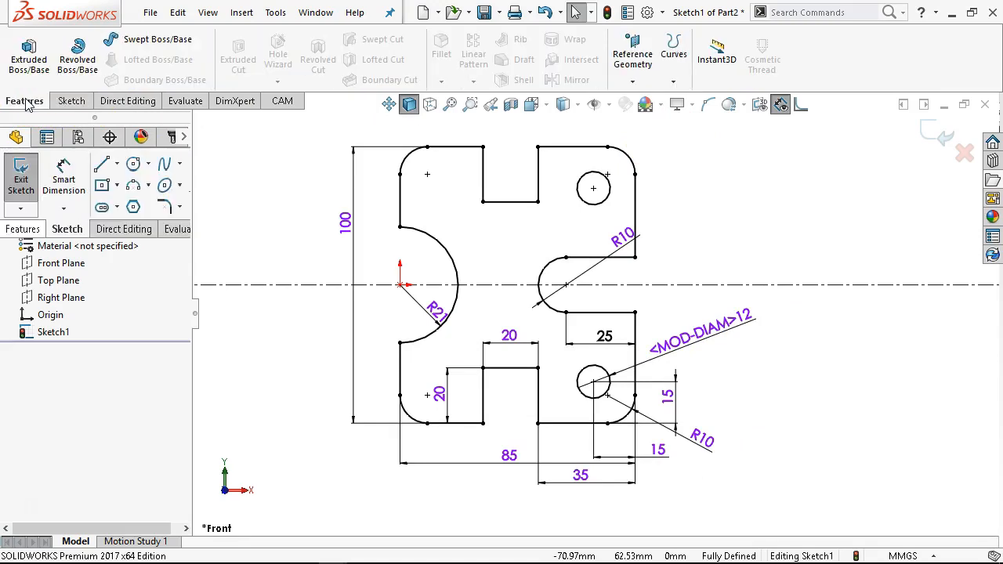
{"action": "left_click", "coordinate": [23, 55]}
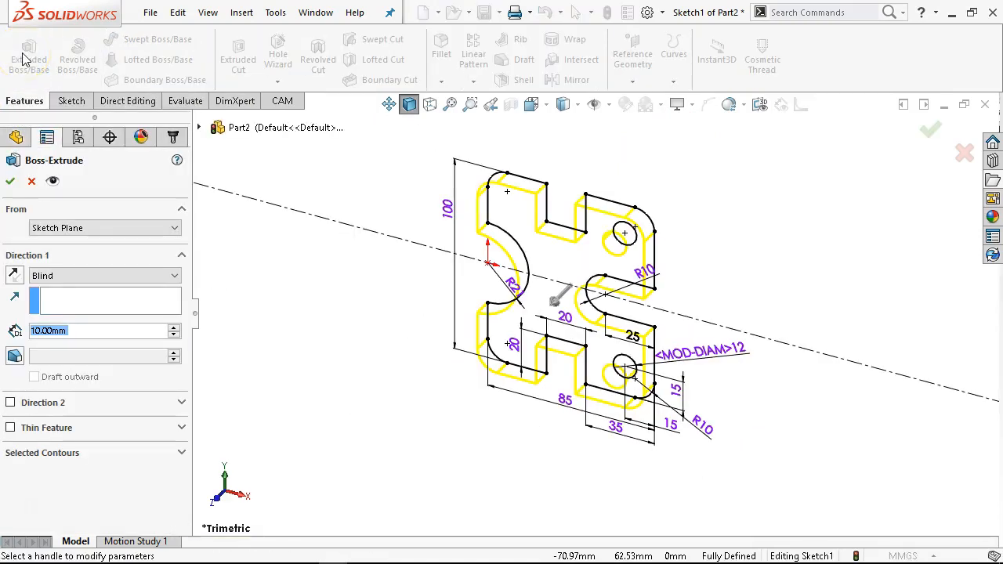
{"action": "type", "text": "8"}
{"action": "key", "text": "Return"}
{"action": "left_click", "coordinate": [4, 205]}
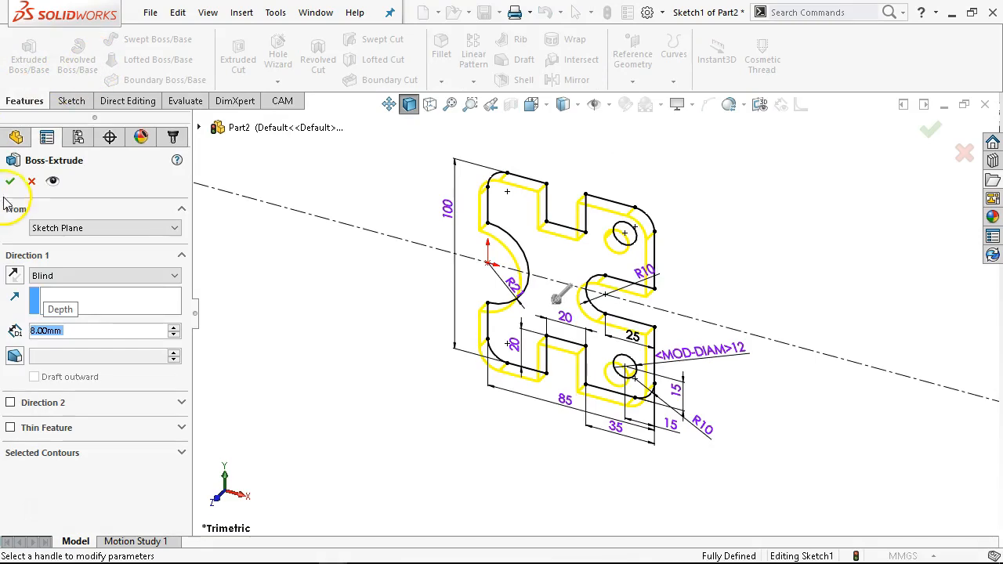
- Save the part as JL P2-8.SLDPRT in the Ch2 folder
{"action": "left_click", "coordinate": [483, 18]}
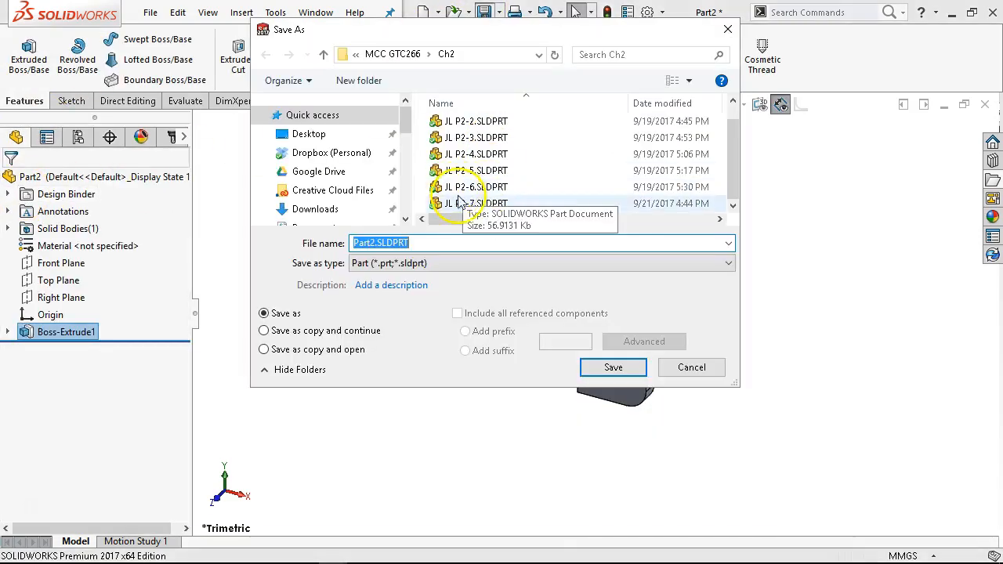
{"action": "left_click", "coordinate": [449, 205]}
{"action": "left_click", "coordinate": [381, 242]}
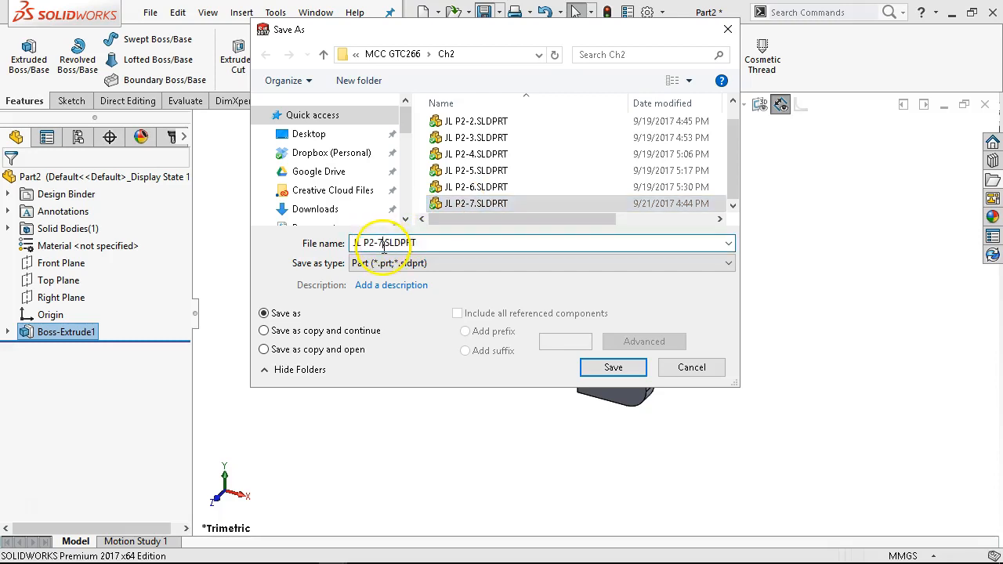
{"action": "key", "text": "BackSpace"}
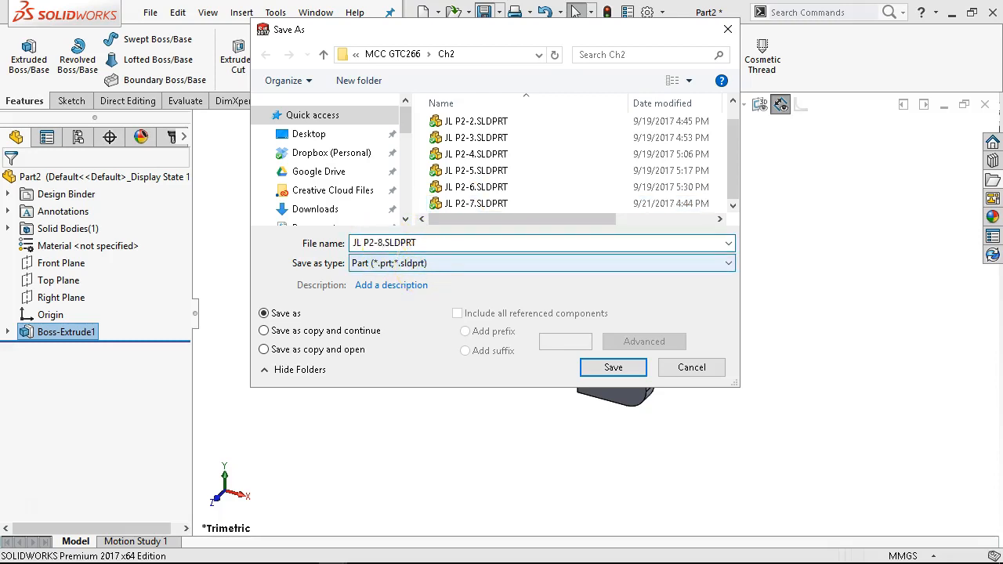
{"action": "key", "text": "Return"}
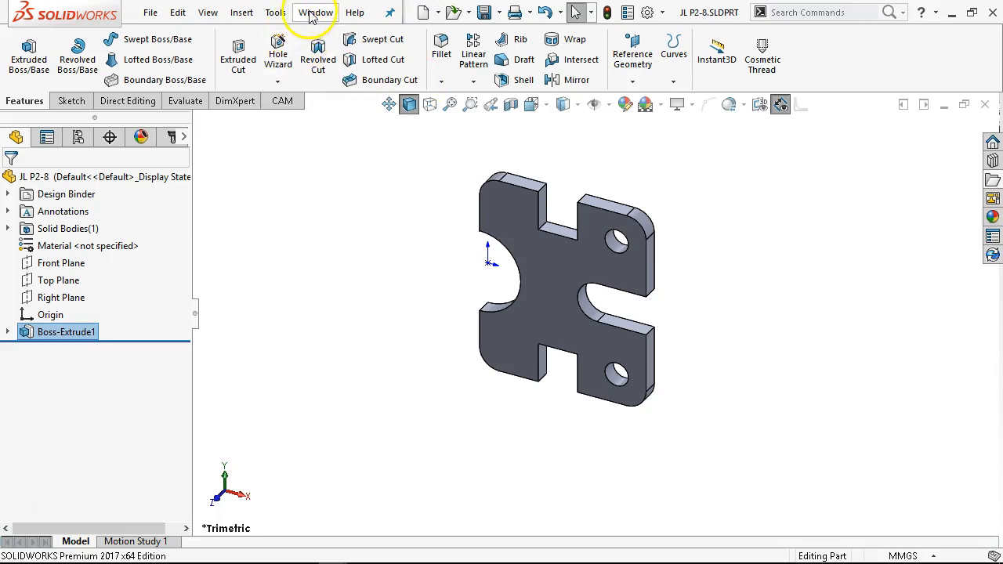
{"action": "left_click", "coordinate": [314, 12]}
{"action": "left_click", "coordinate": [639, 149]}
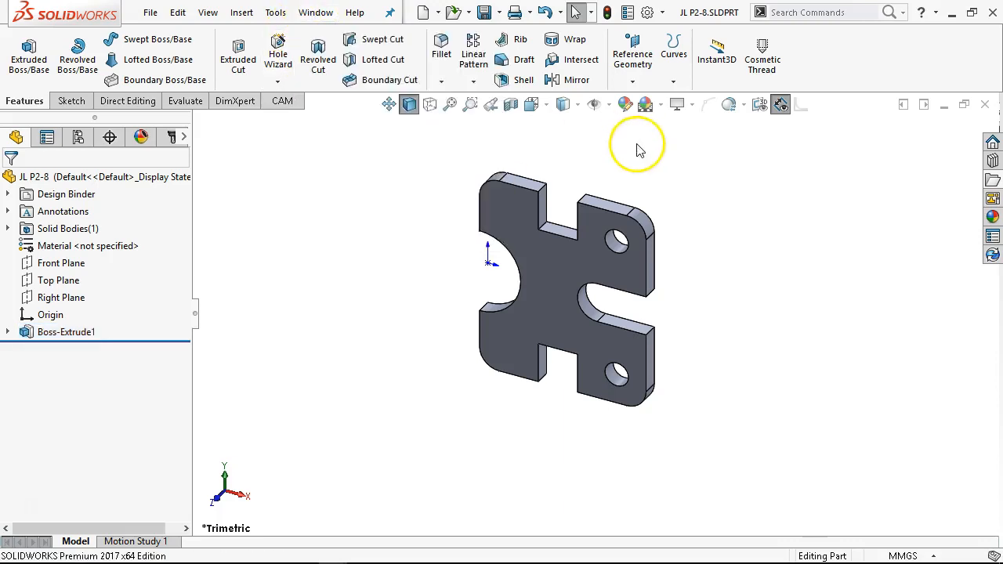
- Create a new part from the Part In-Frac template and start a sketch on its Front plane
{"action": "left_click", "coordinate": [423, 13]}
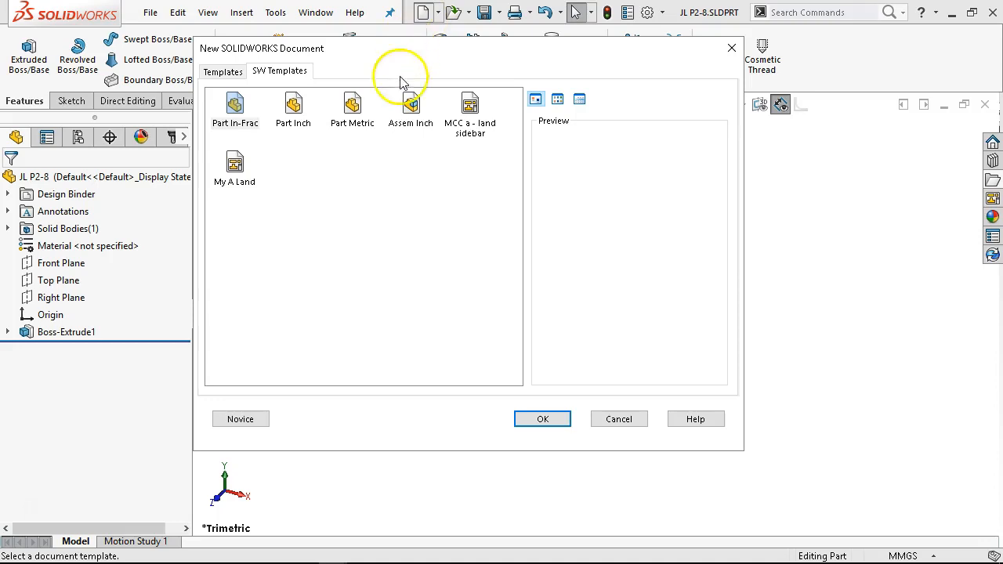
{"action": "double_click", "coordinate": [235, 110]}
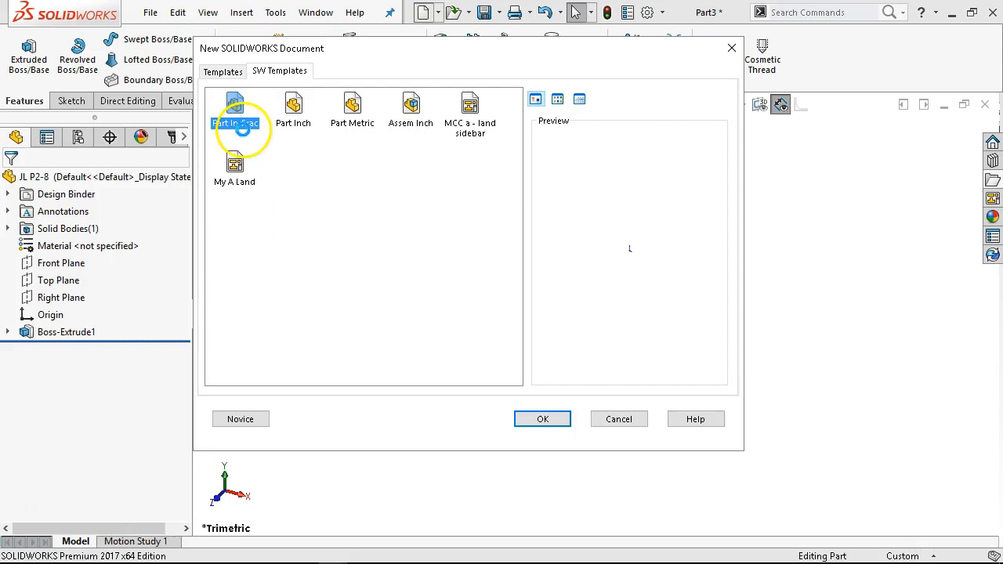
{"action": "left_click", "coordinate": [49, 262]}
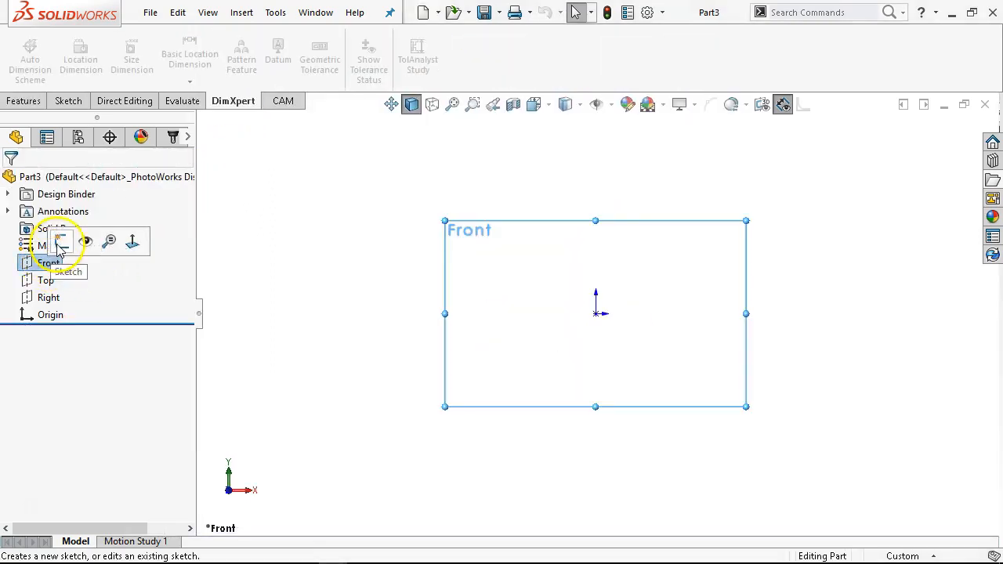
{"action": "left_click", "coordinate": [60, 245]}
- Draw an infinite-length vertical centerline through the origin
{"action": "left_click", "coordinate": [117, 40]}
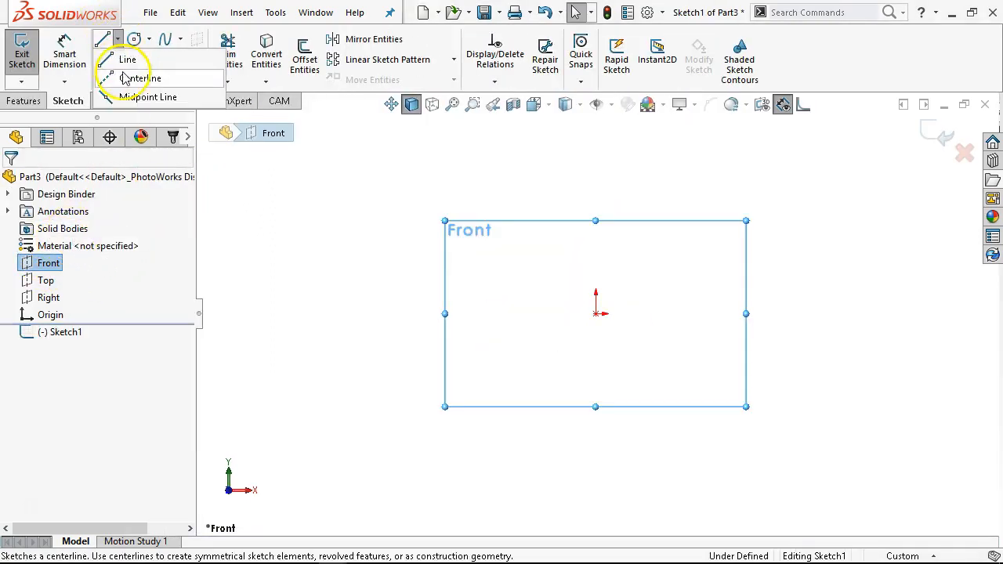
{"action": "left_click", "coordinate": [129, 79]}
{"action": "left_click", "coordinate": [55, 304]}
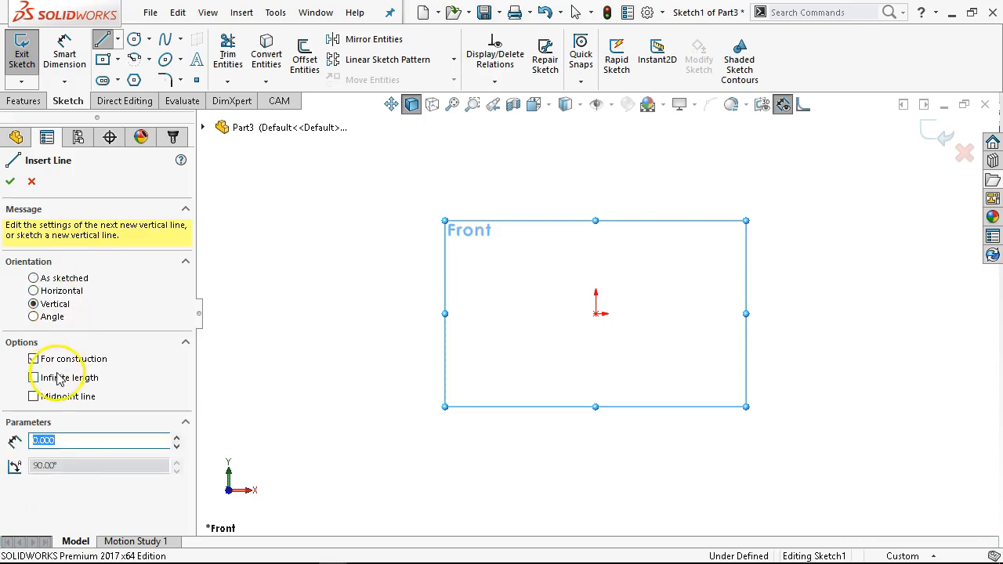
{"action": "left_click", "coordinate": [61, 379]}
{"action": "left_click", "coordinate": [596, 313]}
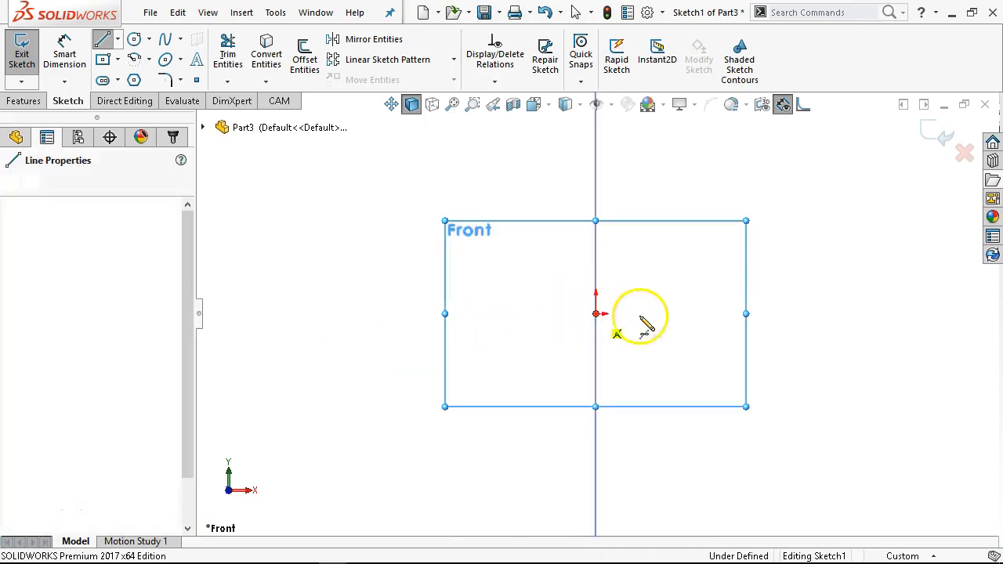
{"action": "right_click", "coordinate": [669, 263]}
{"action": "left_click", "coordinate": [704, 264]}
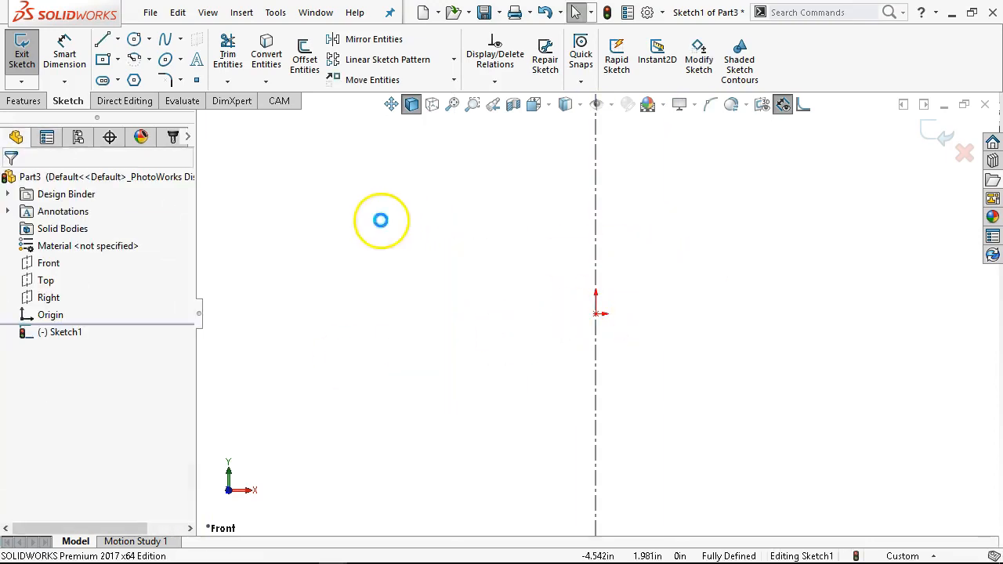
- Sketch a five-segment stepped line chain from the origin rightward and up, ending on the centerline
{"action": "left_click", "coordinate": [101, 39]}
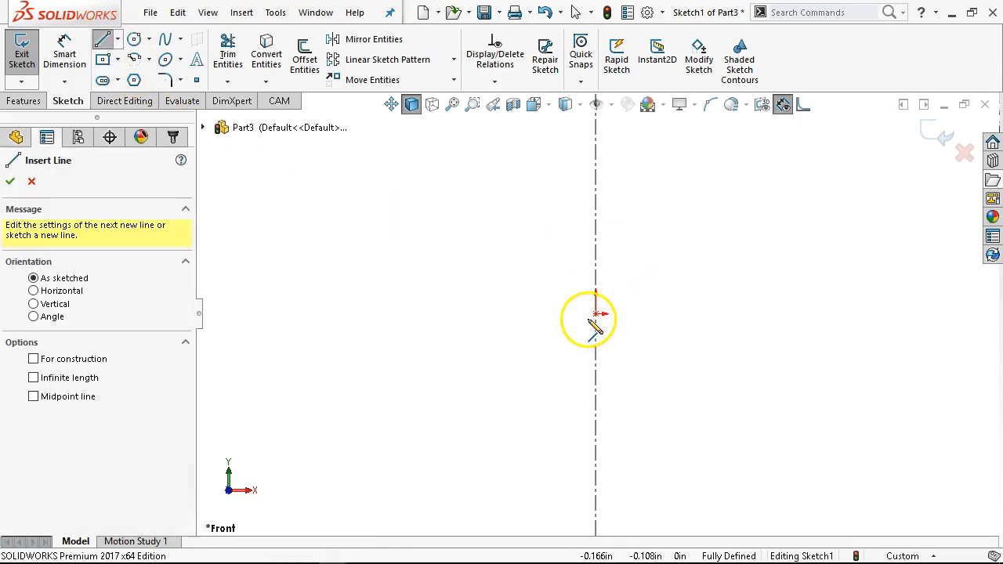
{"action": "mouse_move", "coordinate": [596, 314]}
{"action": "left_mouse_down"}
{"action": "mouse_move", "coordinate": [709, 314]}
{"action": "mouse_move", "coordinate": [713, 262]}
{"action": "mouse_move", "coordinate": [652, 149]}
{"action": "left_mouse_up"}
{"action": "left_click", "coordinate": [656, 269]}
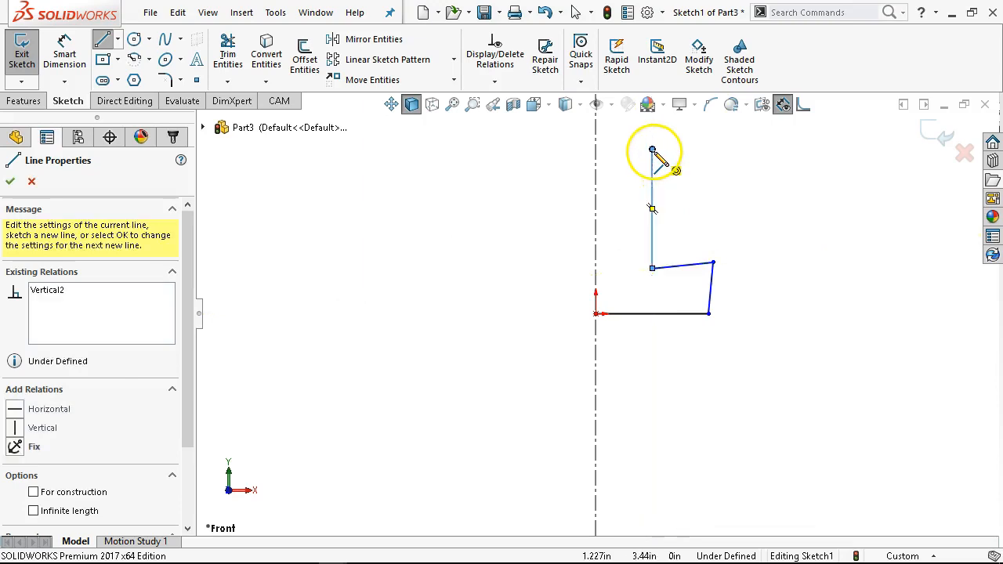
{"action": "left_click", "coordinate": [596, 138]}
{"action": "right_click", "coordinate": [730, 234]}
{"action": "left_click", "coordinate": [762, 263]}
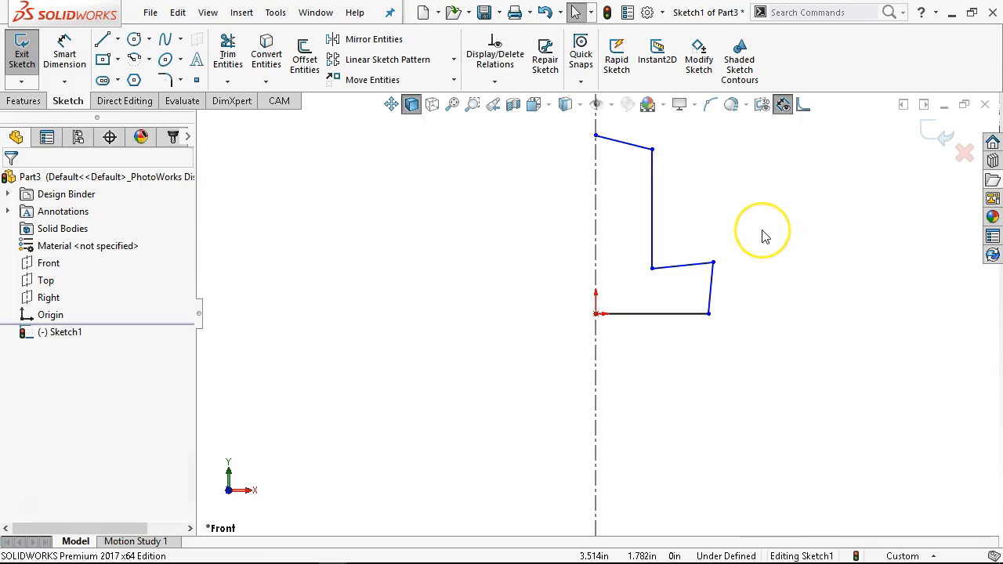
- Make the top and middle segments horizontal and the short right segment vertical
{"action": "left_click", "coordinate": [630, 145]}
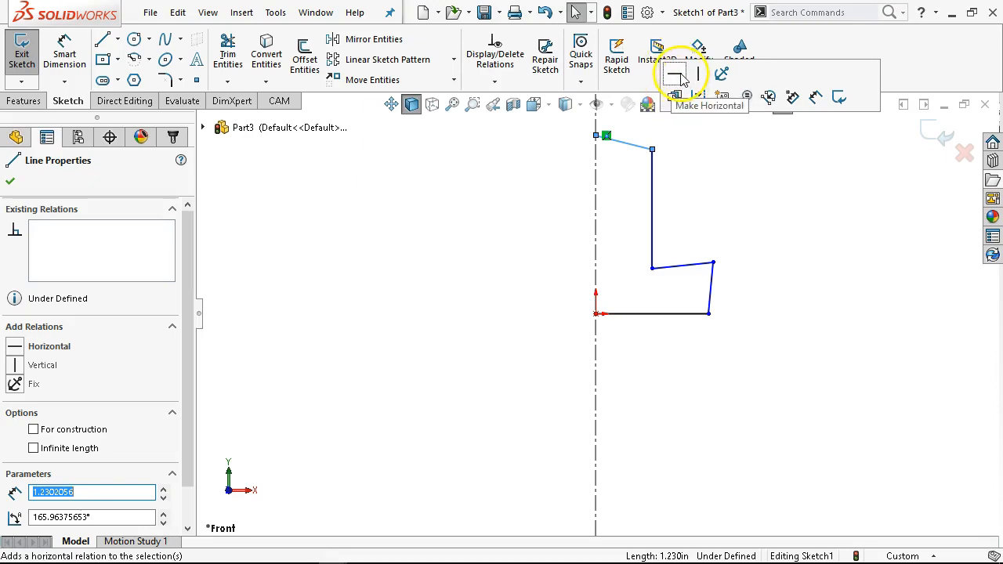
{"action": "left_click", "coordinate": [17, 346]}
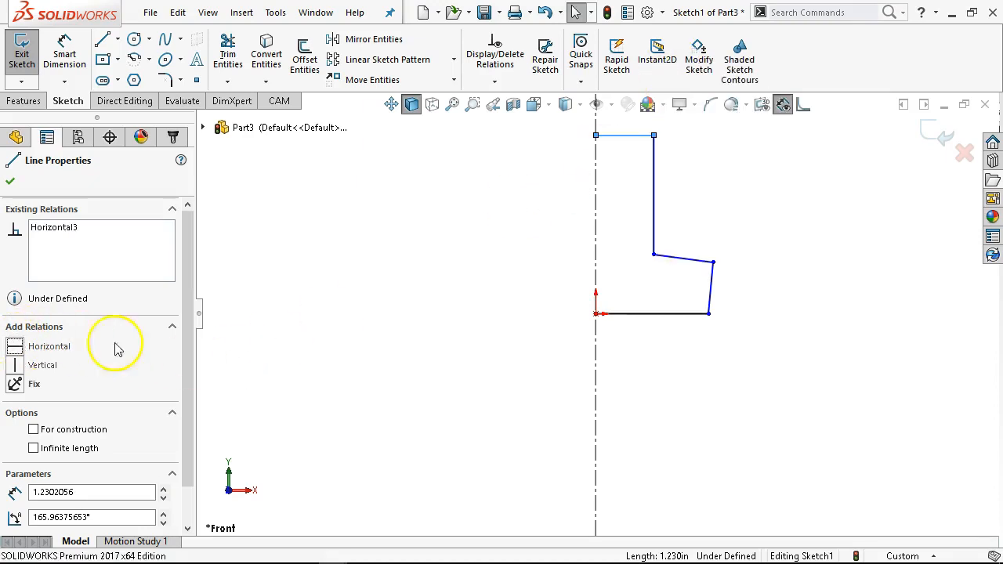
{"action": "left_click", "coordinate": [654, 231]}
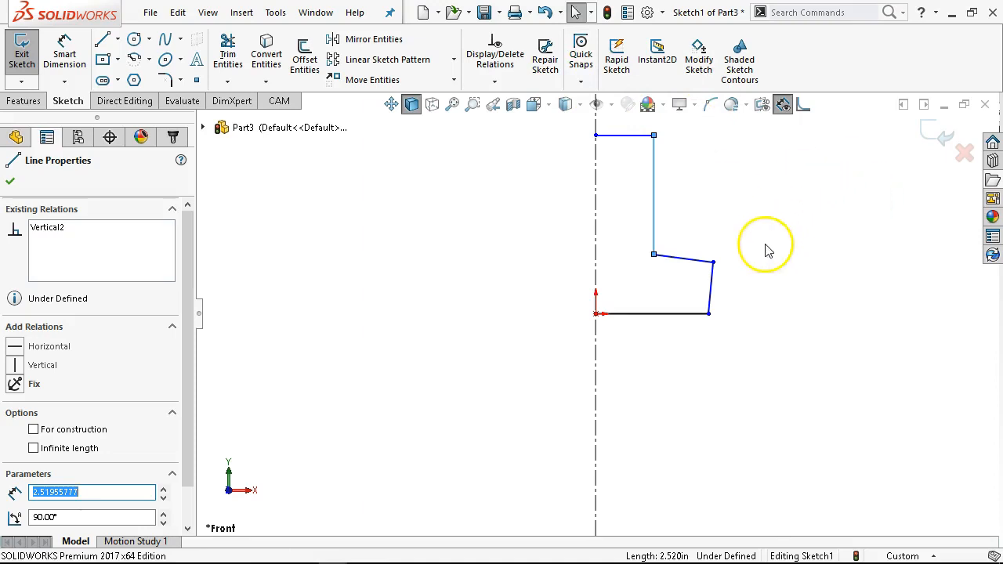
{"action": "left_click", "coordinate": [693, 261]}
{"action": "left_click", "coordinate": [744, 195]}
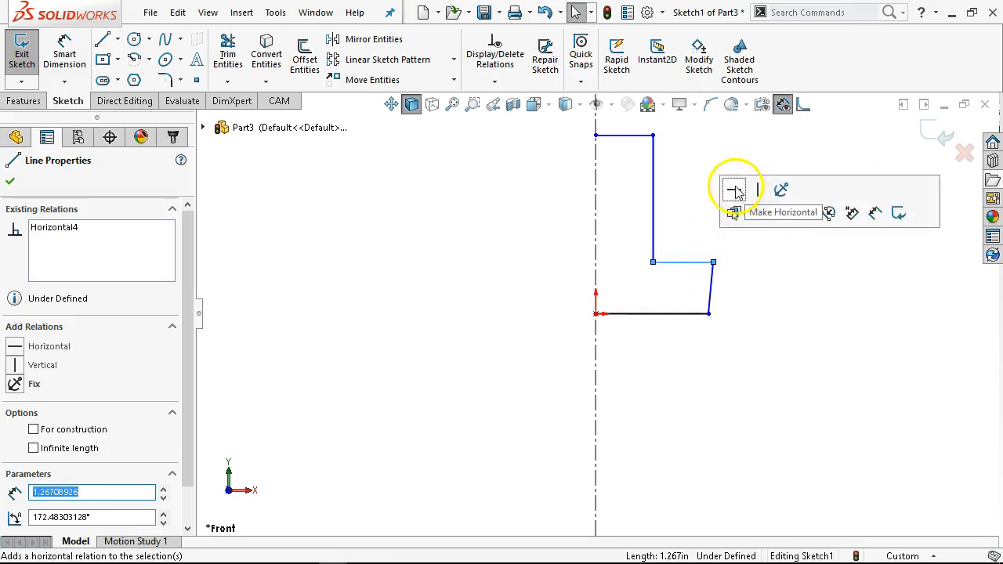
{"action": "left_click", "coordinate": [712, 285]}
{"action": "left_click", "coordinate": [786, 212]}
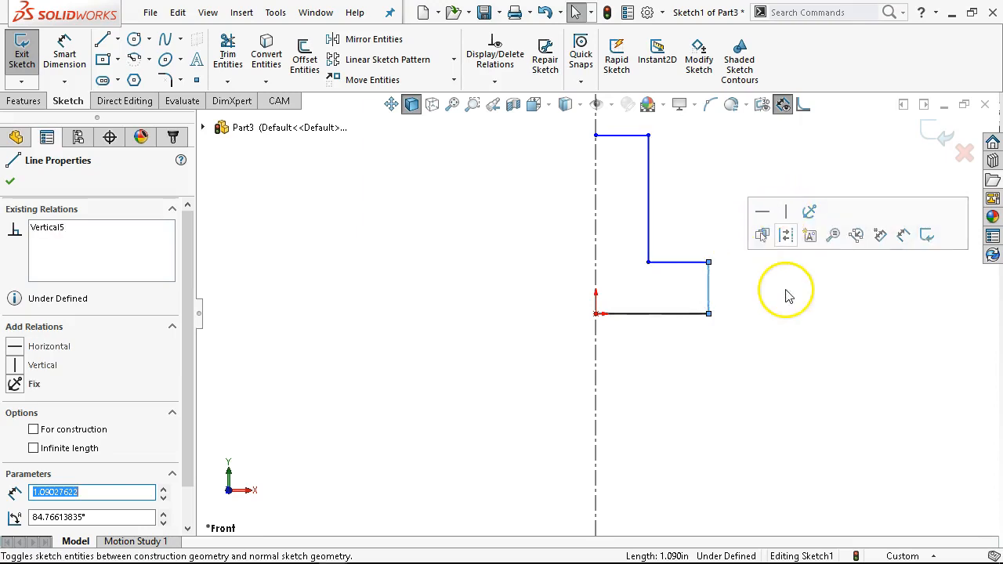
- Dimension the short right vertical segment to 1.5 in
{"action": "scroll", "coordinate": [658, 187], "scroll_direction": "up", "scroll_amount": 1}
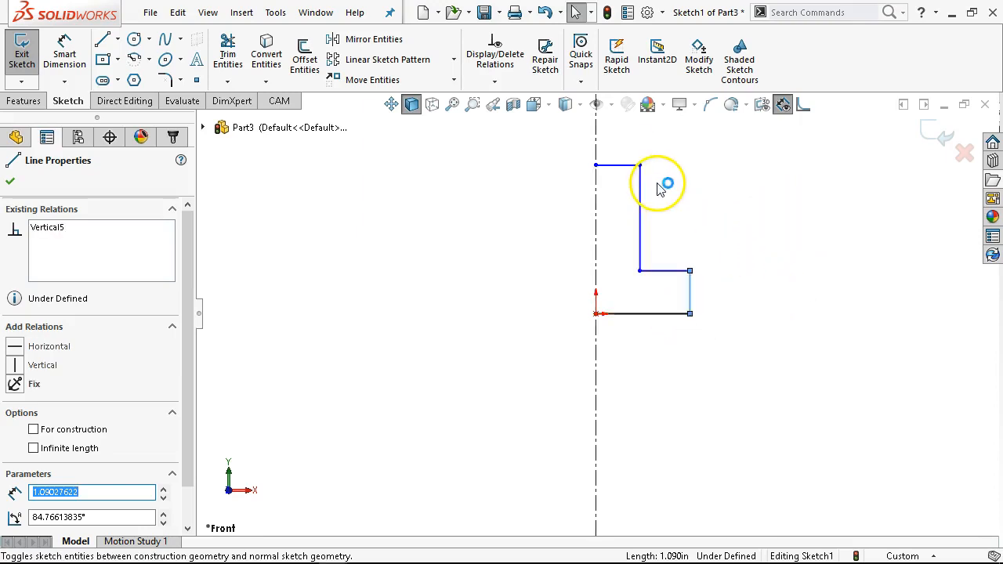
{"action": "scroll", "coordinate": [649, 190], "scroll_direction": "down", "scroll_amount": 2}
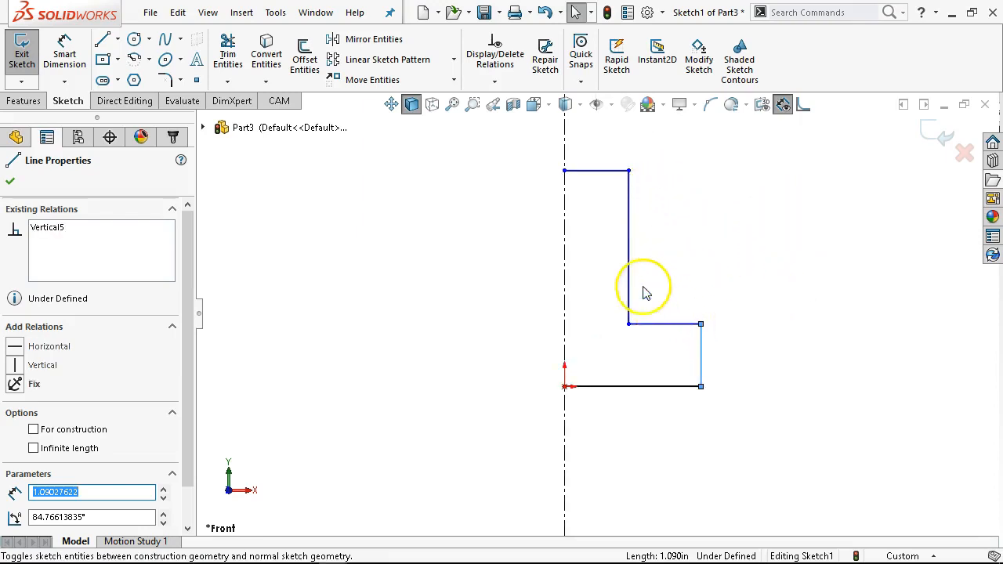
{"action": "left_click", "coordinate": [64, 49]}
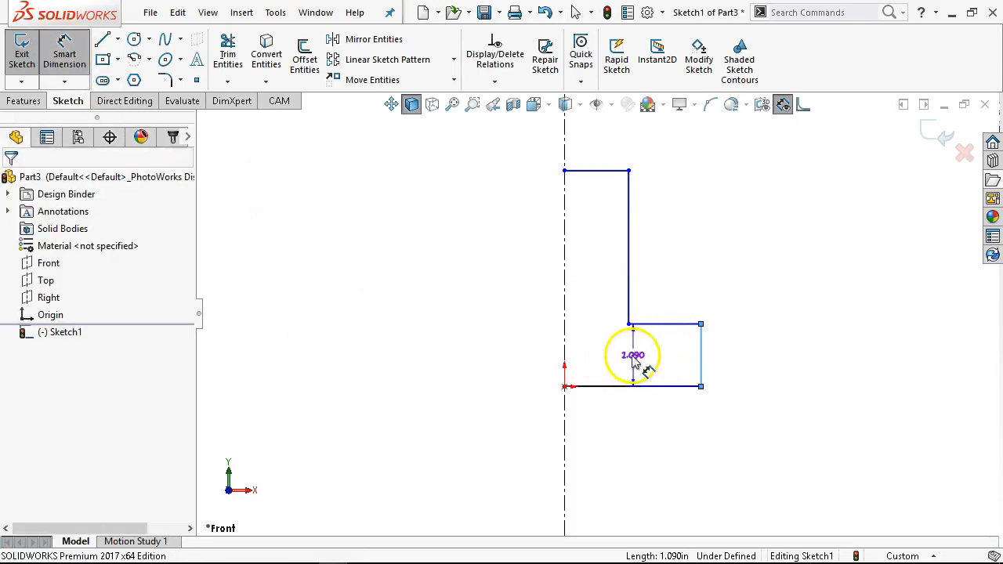
{"action": "left_click", "coordinate": [759, 352]}
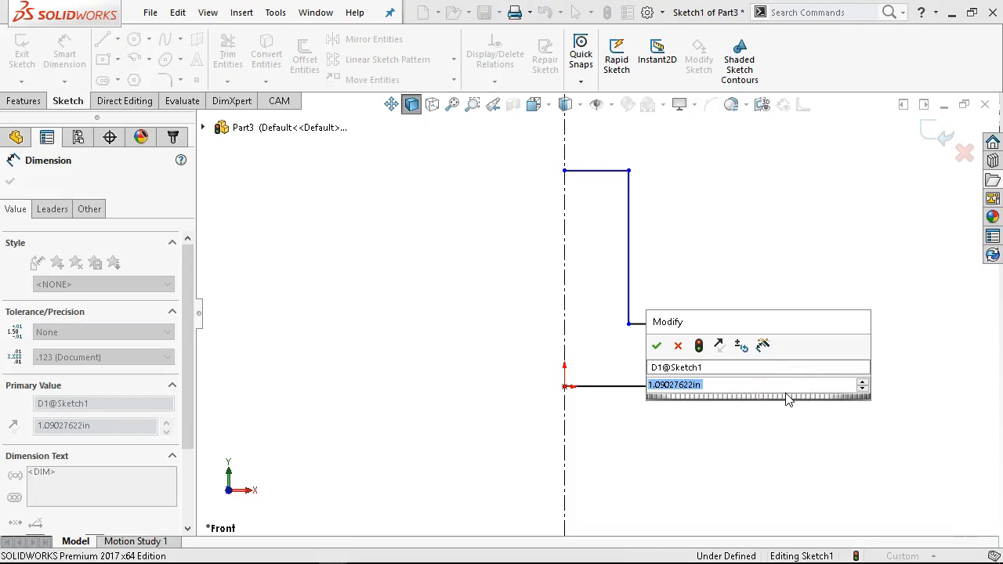
{"action": "type", "text": "1.5"}
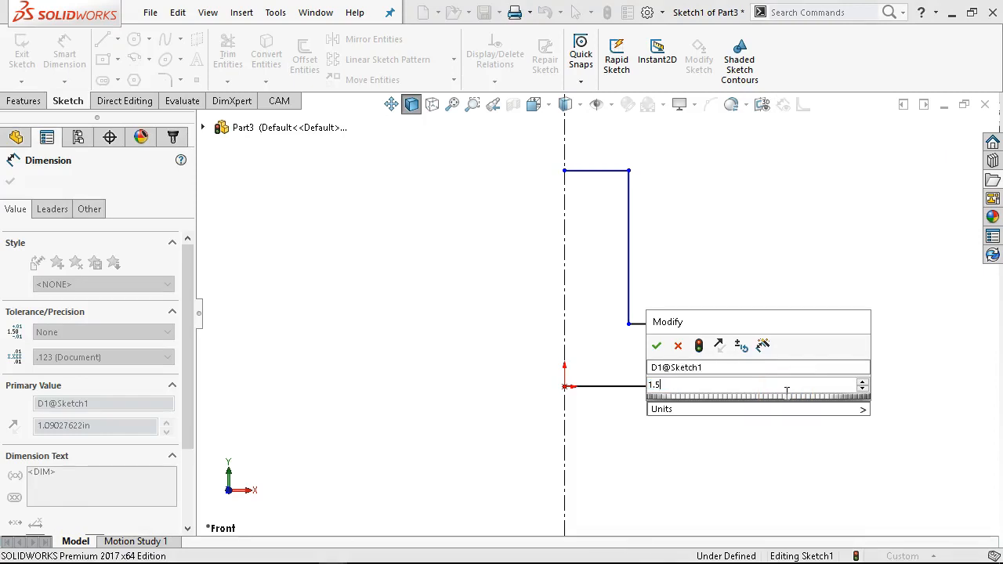
{"action": "key", "text": "Return"}
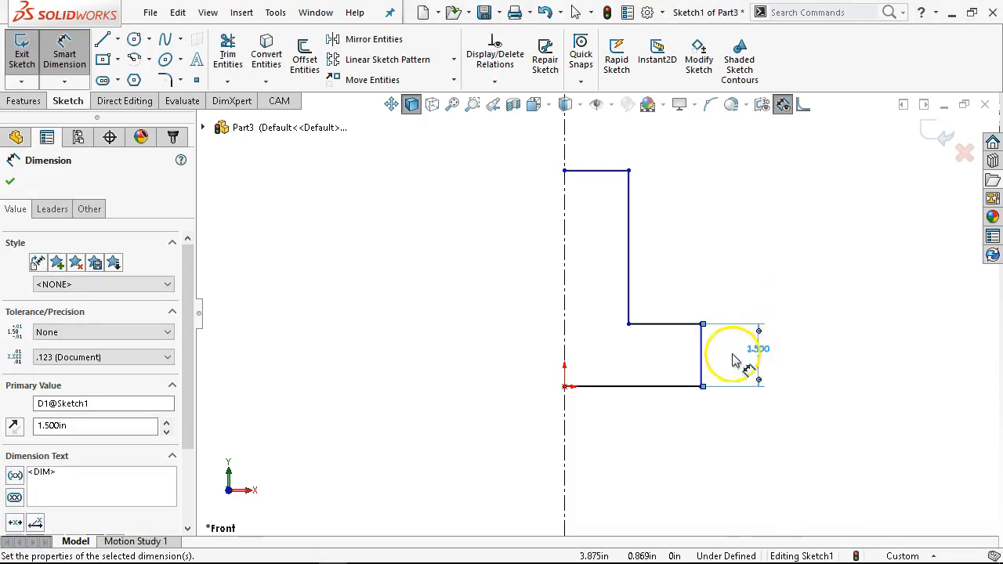
- Dimension the bottom segment's end across the centerline as a 5 in overall width
{"action": "left_click", "coordinate": [701, 354]}
{"action": "left_click", "coordinate": [565, 445]}
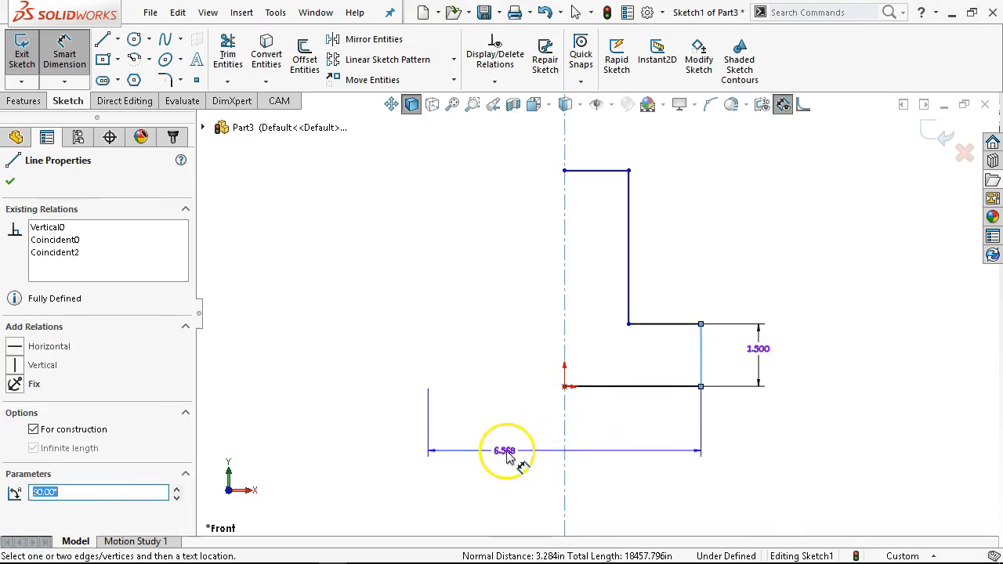
{"action": "left_click", "coordinate": [509, 471]}
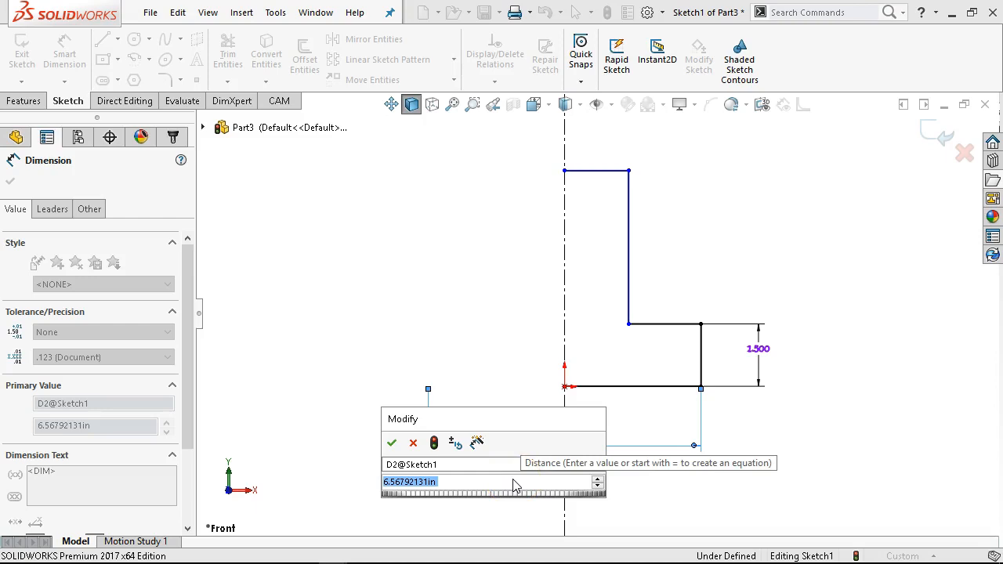
{"action": "type", "text": "5"}
{"action": "key", "text": "Return"}
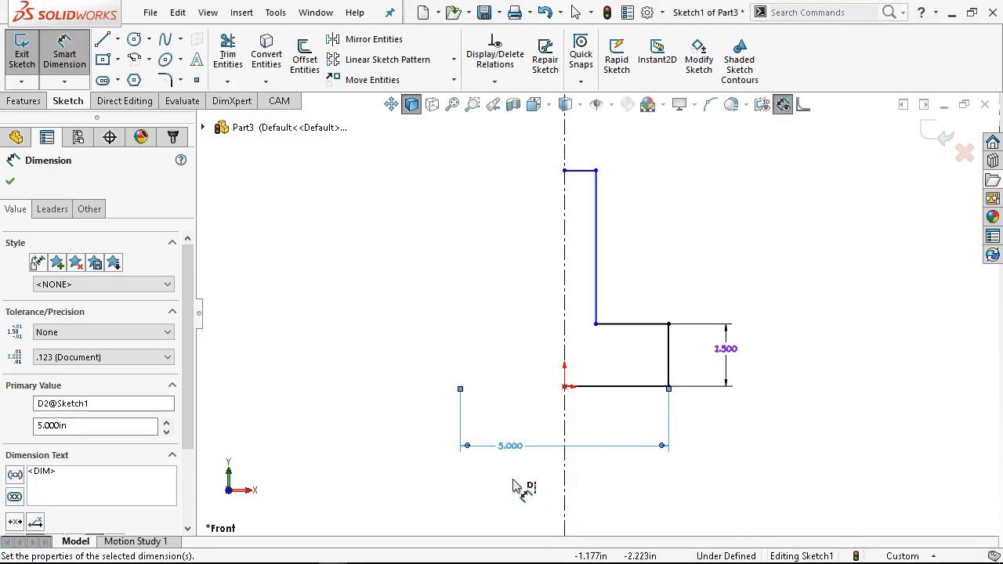
- Dimension the height between the bottom and top horizontal segments to 4 in
{"action": "left_click", "coordinate": [635, 387]}
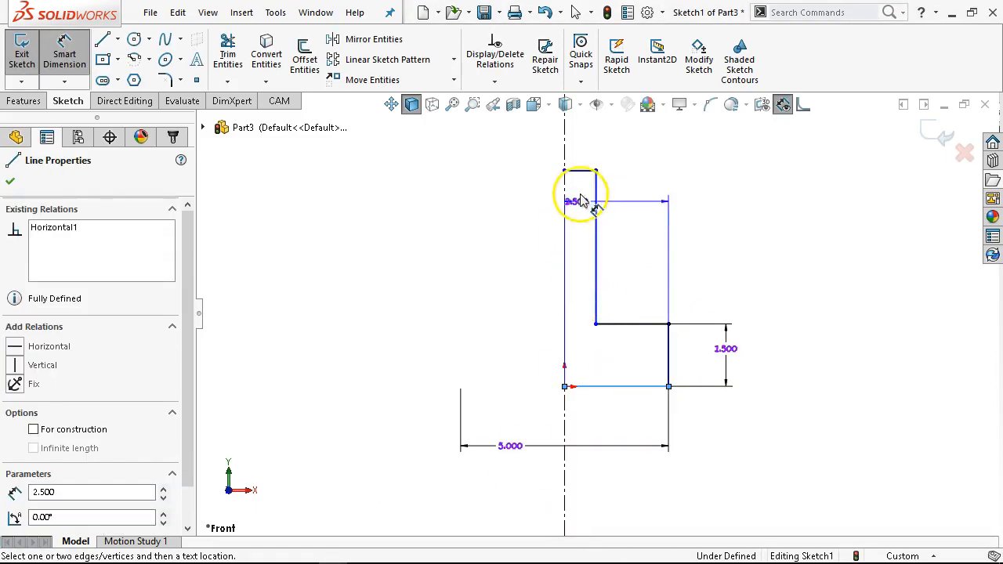
{"action": "left_click", "coordinate": [578, 170]}
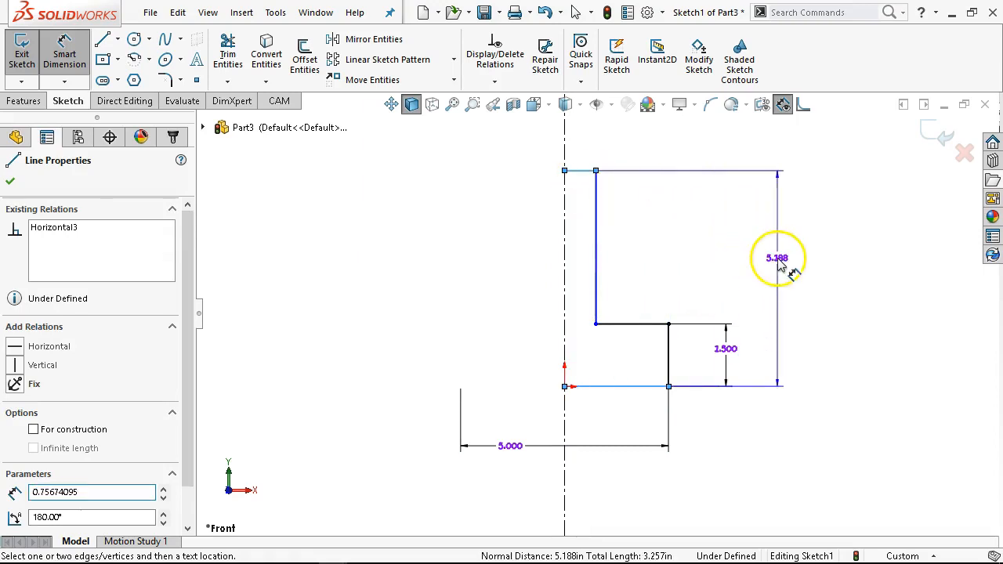
{"action": "left_click", "coordinate": [780, 265]}
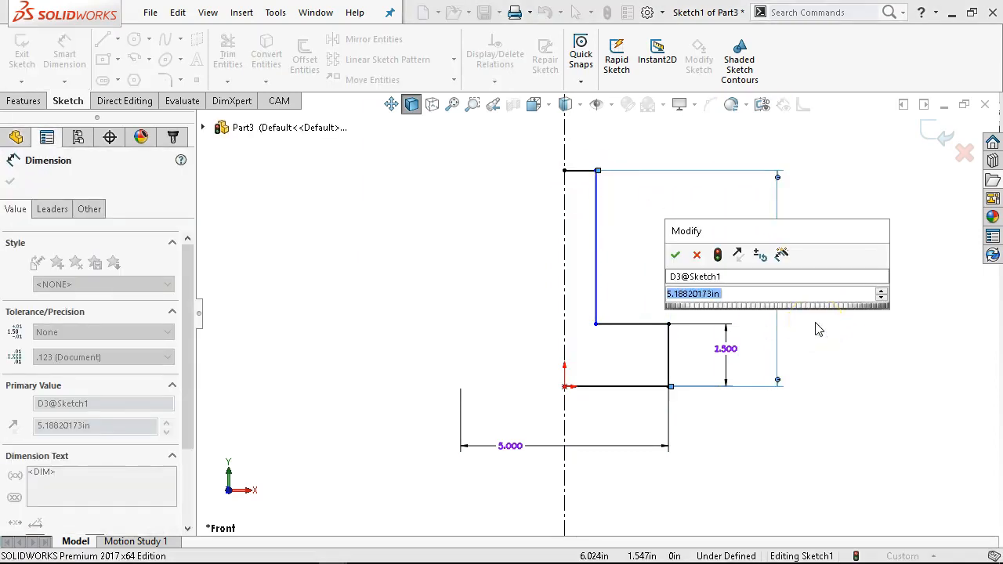
{"action": "type", "text": "4"}
{"action": "key", "text": "Return"}
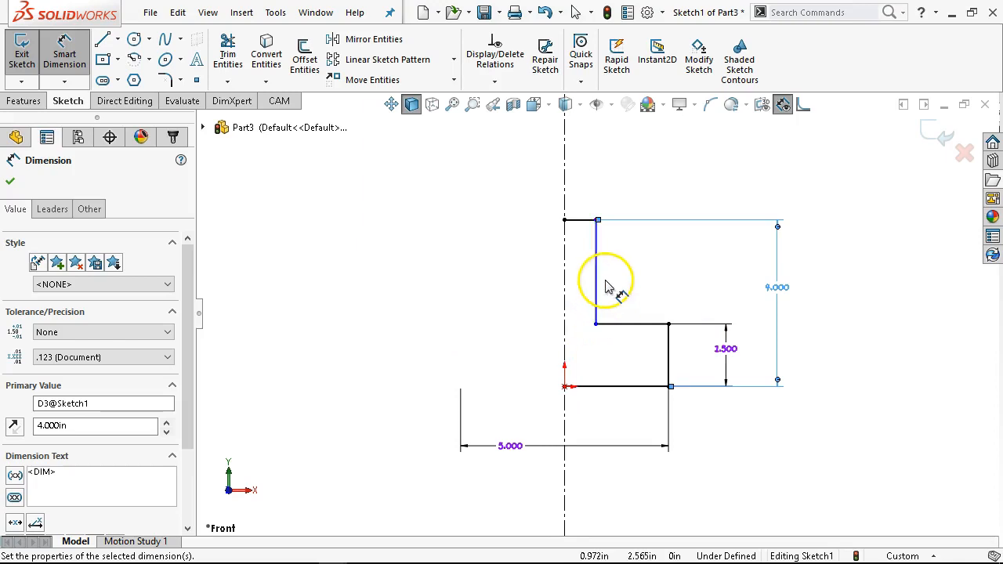
- Dimension the middle horizontal segment to 1 in and leave the dimension tool
{"action": "left_click", "coordinate": [648, 324]}
{"action": "left_click", "coordinate": [719, 271]}
{"action": "type", "text": "1.0"}
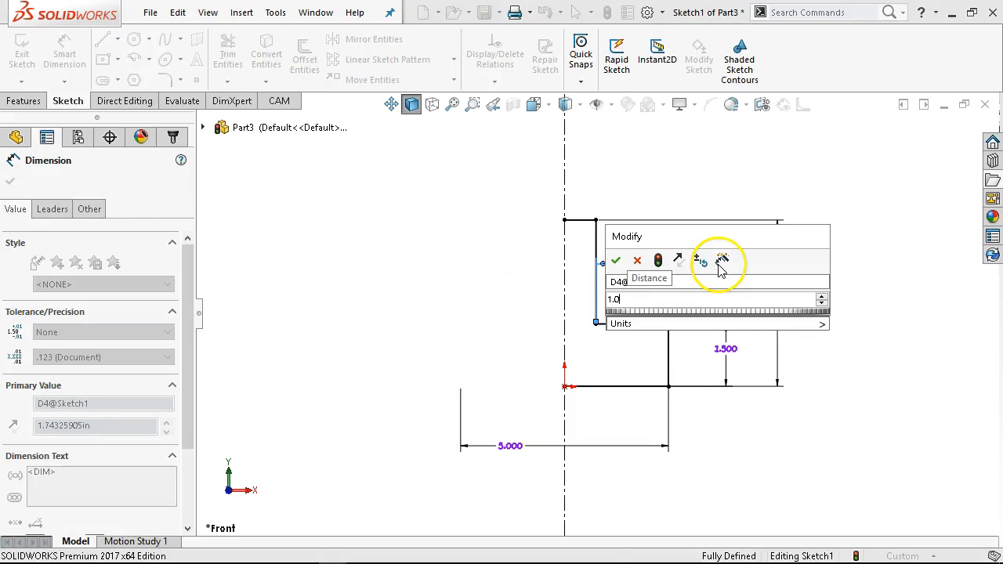
{"action": "key", "text": "Return"}
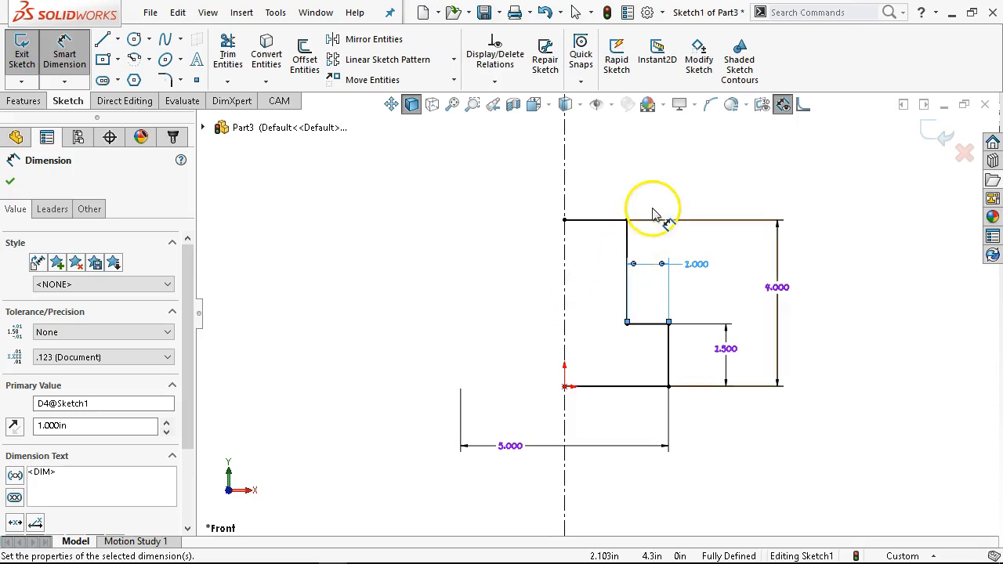
{"action": "left_click", "coordinate": [508, 347]}
{"action": "left_click", "coordinate": [589, 395]}
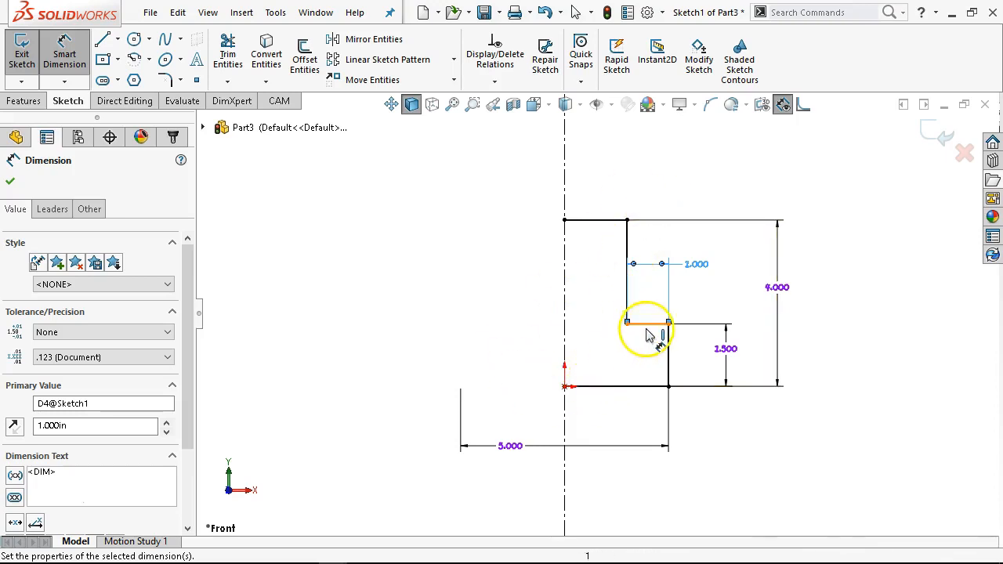
{"action": "right_click", "coordinate": [593, 166]}
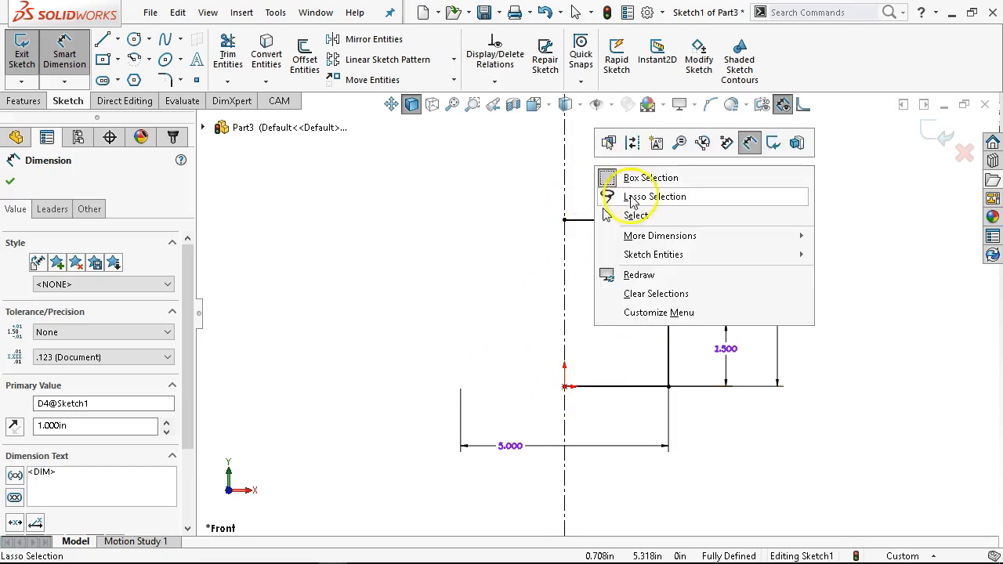
{"action": "left_click", "coordinate": [607, 212]}
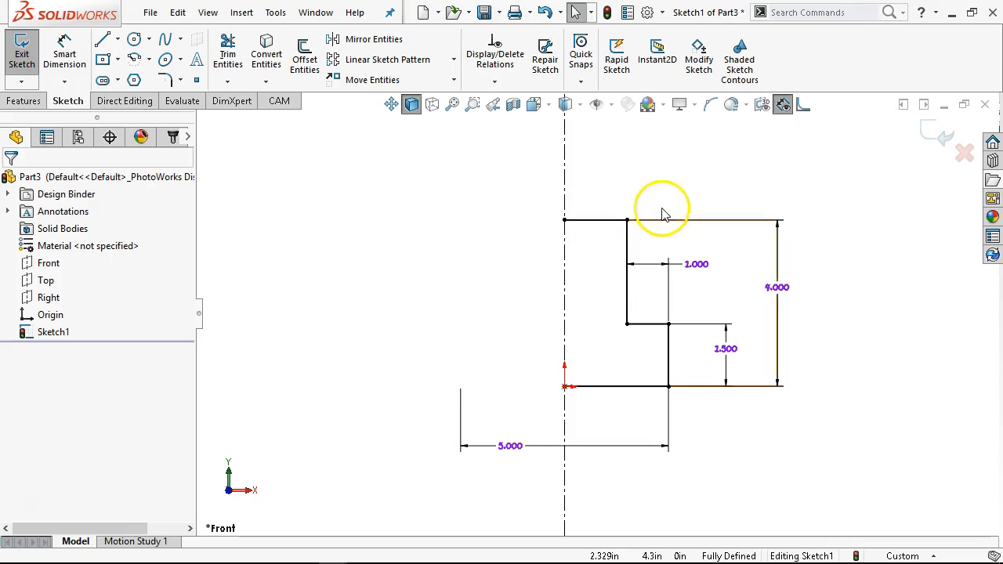
- Delete the top end point's coincident relation with the centerline and drag the point off it
{"action": "left_click", "coordinate": [569, 220]}
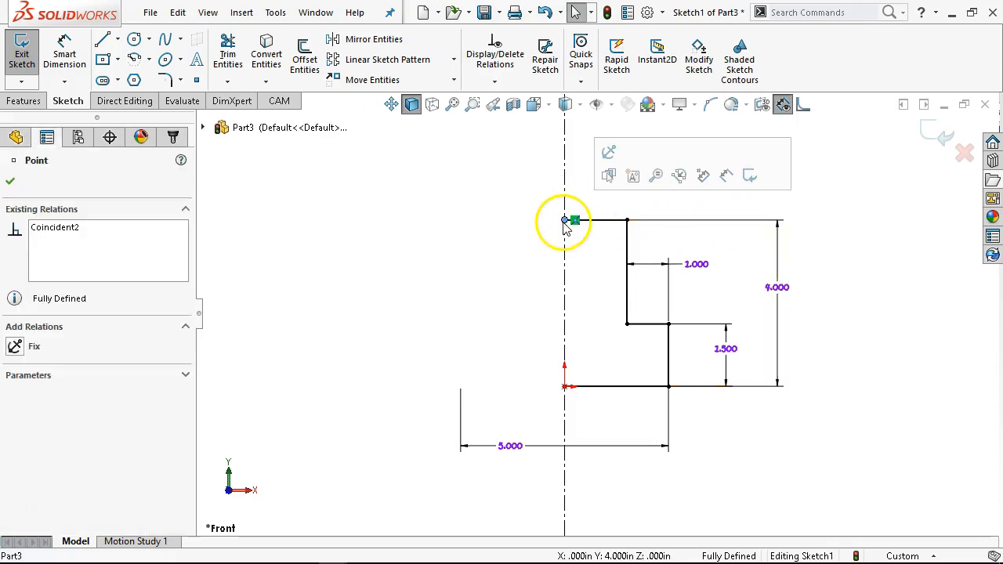
{"action": "key", "text": "Delete"}
{"action": "mouse_move", "coordinate": [566, 219]}
{"action": "left_mouse_down"}
{"action": "mouse_move", "coordinate": [566, 181]}
{"action": "mouse_move", "coordinate": [556, 212]}
{"action": "mouse_move", "coordinate": [511, 230]}
{"action": "mouse_move", "coordinate": [587, 253]}
{"action": "mouse_move", "coordinate": [560, 253]}
{"action": "mouse_move", "coordinate": [578, 253]}
{"action": "left_mouse_up"}
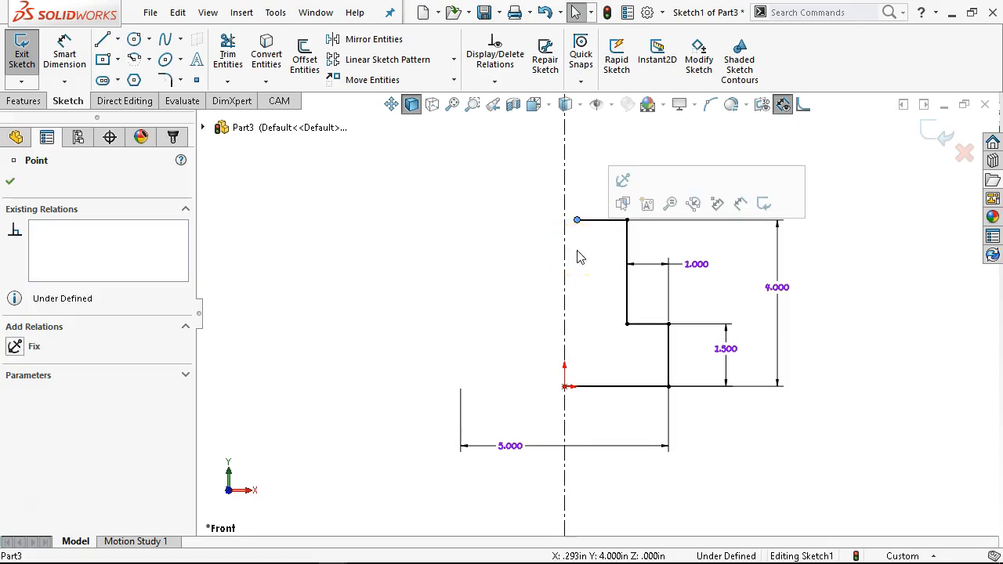
{"action": "left_click", "coordinate": [577, 208]}
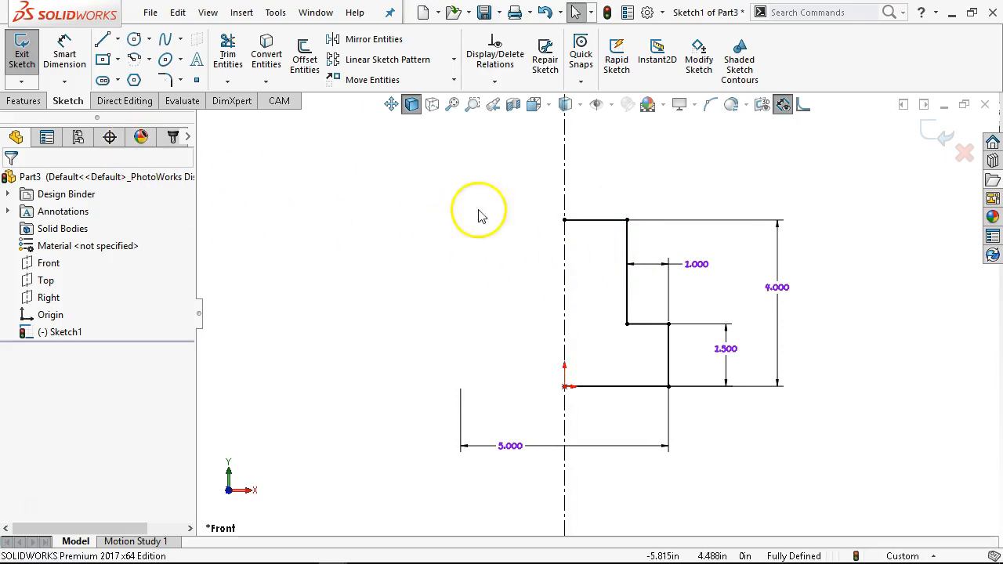
- Select the whole stepped profile and mirror it about the vertical centerline
{"action": "mouse_move", "coordinate": [830, 173]}
{"action": "left_mouse_down"}
{"action": "mouse_move", "coordinate": [461, 406]}
{"action": "mouse_move", "coordinate": [381, 491]}
{"action": "left_mouse_up"}
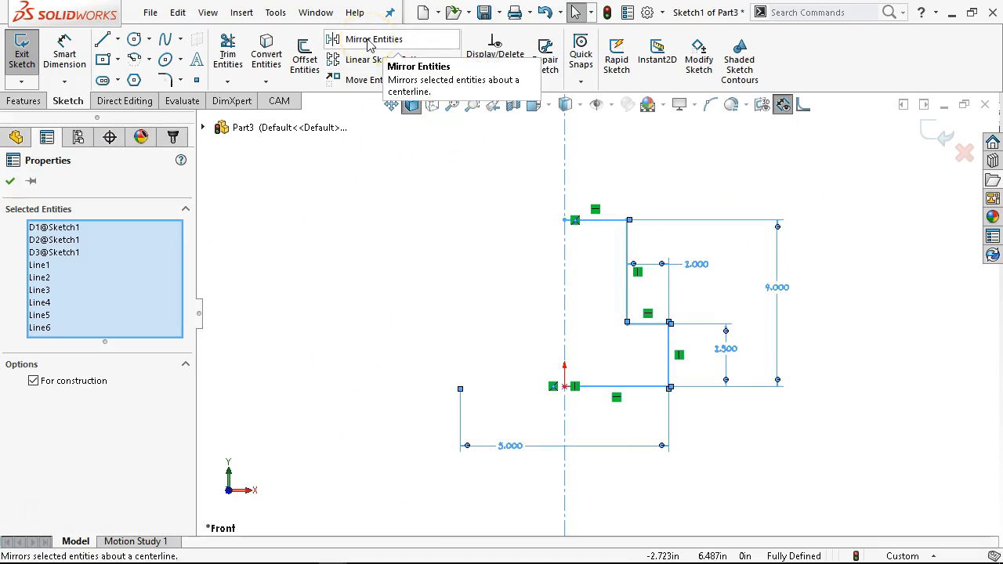
{"action": "left_click", "coordinate": [340, 206]}
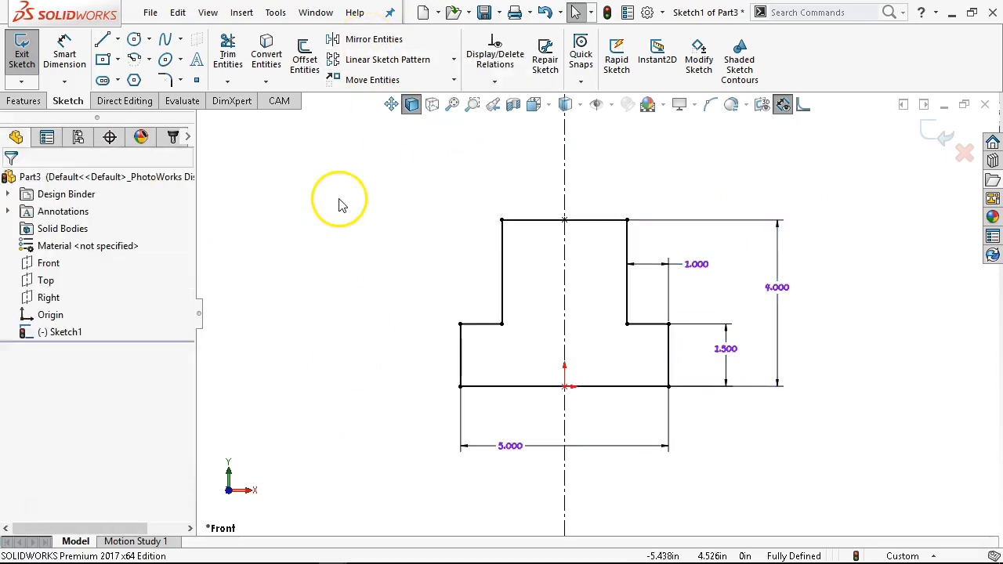
- Extrude the closed profile as a boss 0.375 in deep
{"action": "left_click", "coordinate": [23, 100]}
{"action": "left_click", "coordinate": [31, 53]}
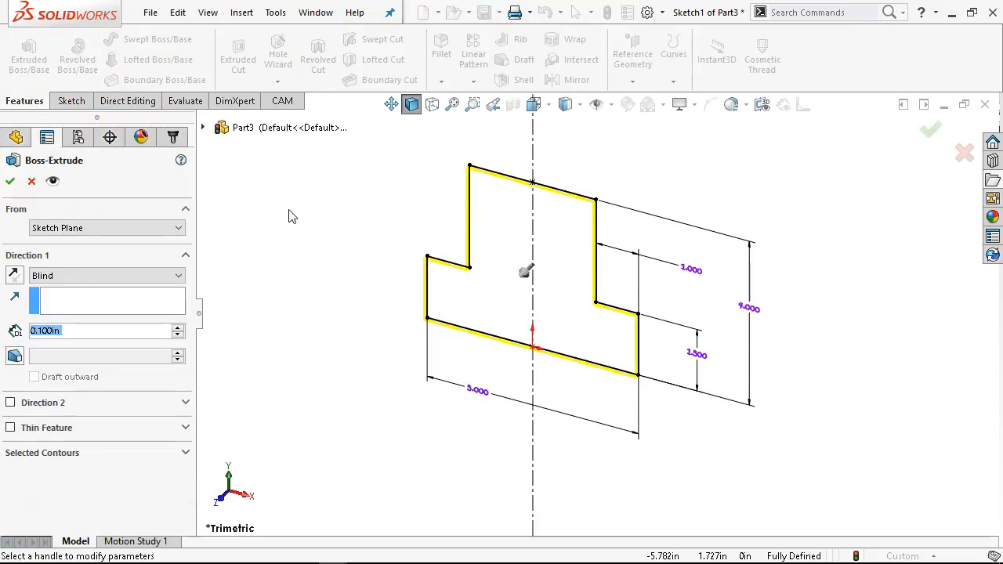
{"action": "type", "text": ".375"}
{"action": "key", "text": "Return"}
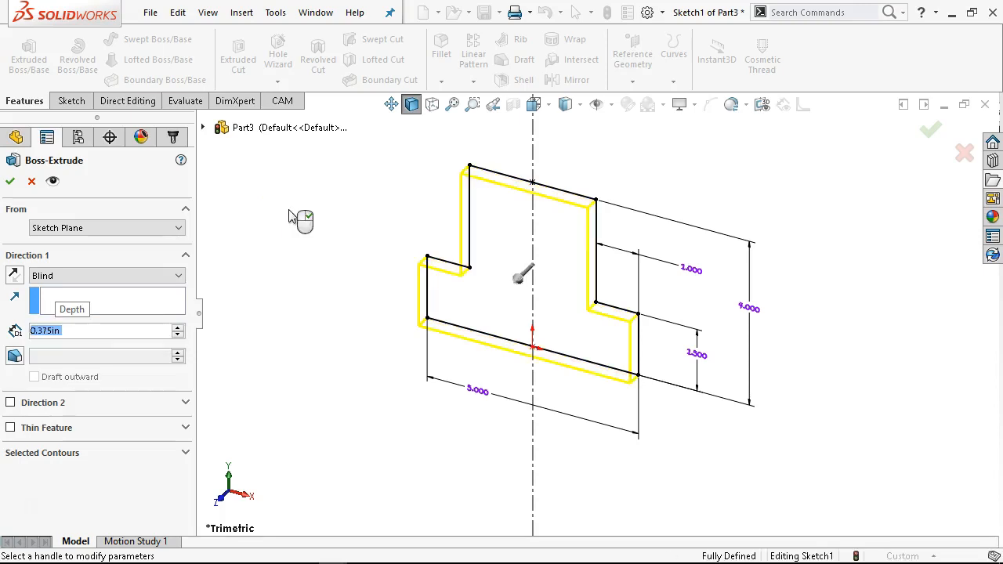
{"action": "left_click", "coordinate": [8, 185]}
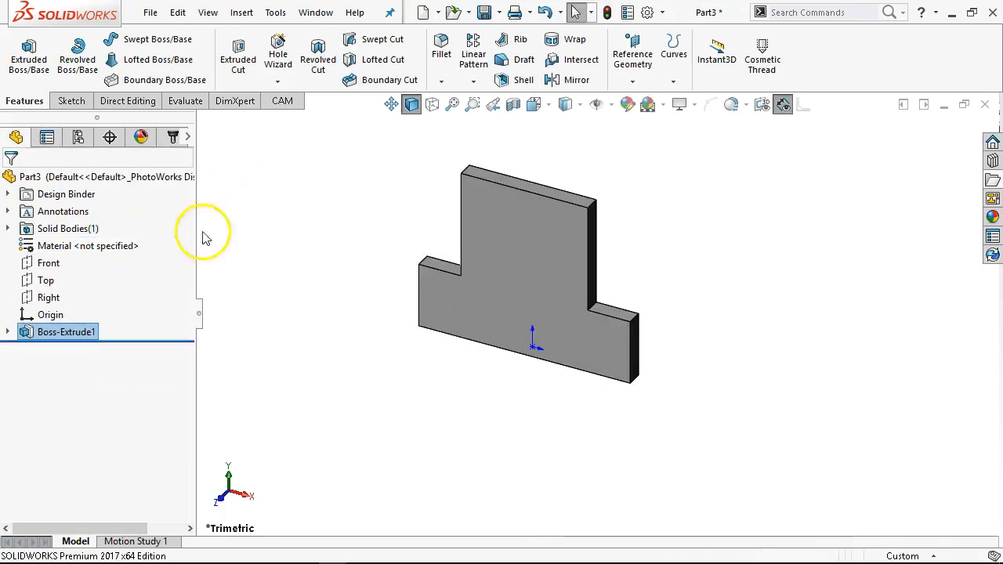
- Start a new sketch on the extrusion's front face, viewed normal to it
{"action": "left_click", "coordinate": [527, 221]}
{"action": "key", "text": "ctrl+8"}
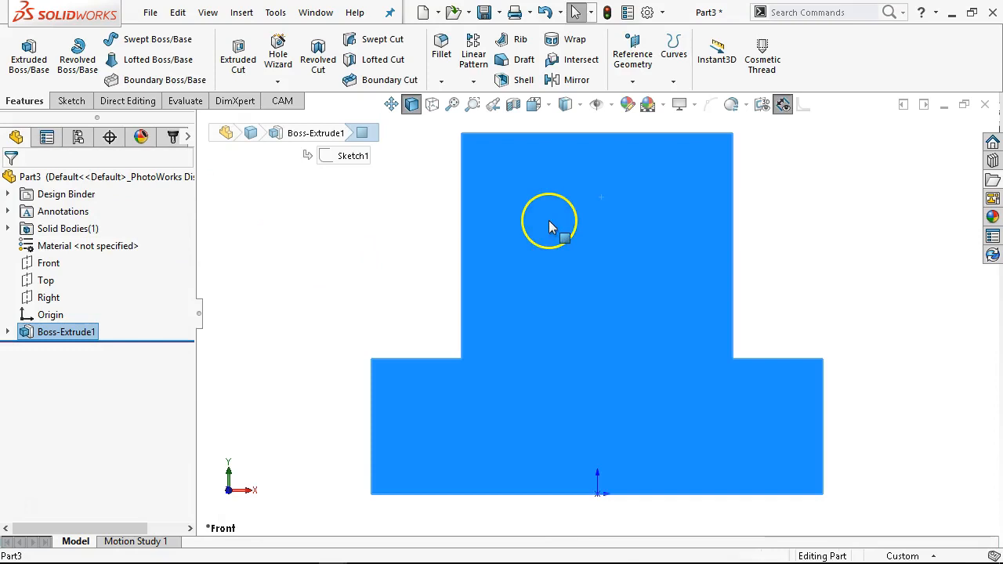
{"action": "right_click", "coordinate": [573, 235]}
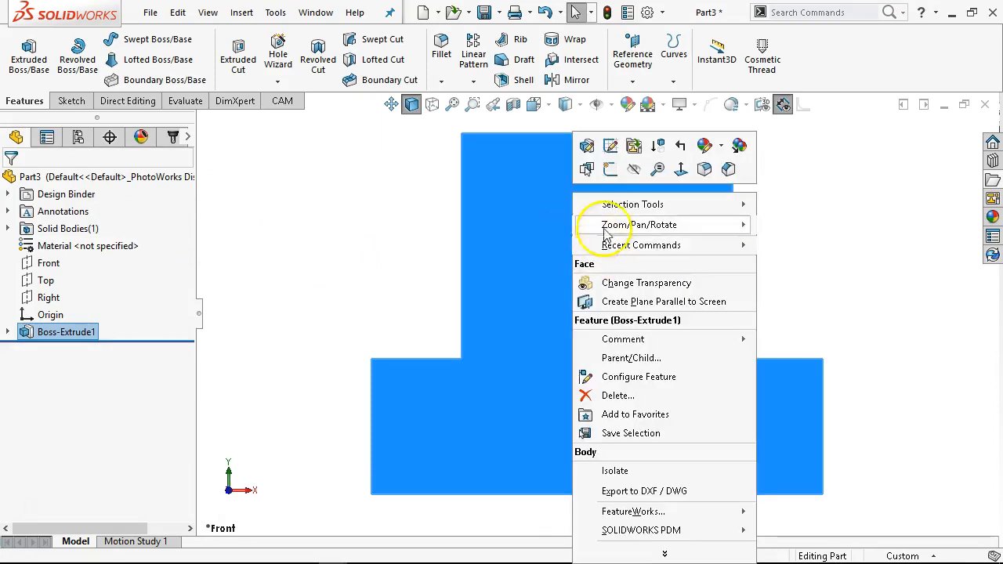
{"action": "left_click", "coordinate": [612, 171]}
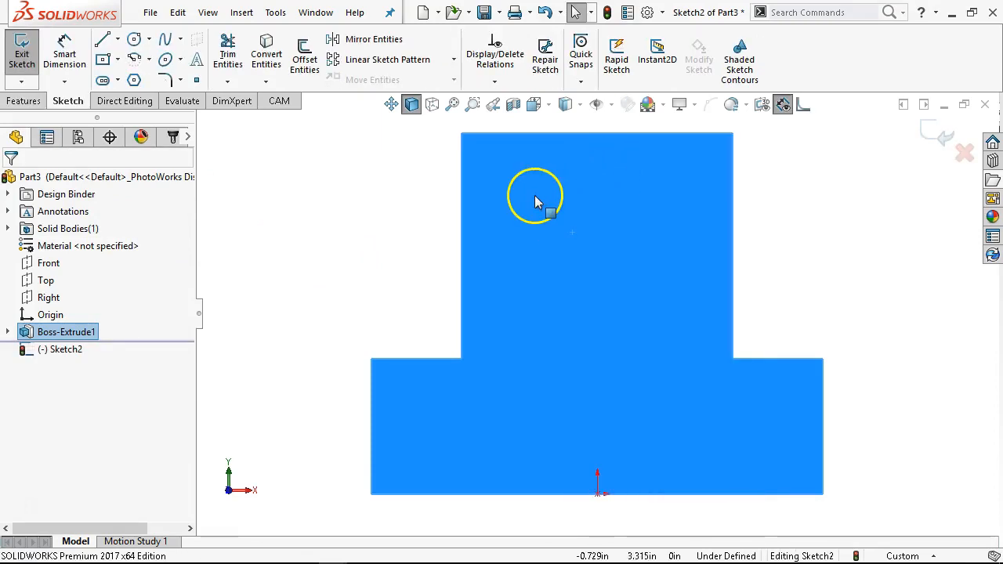
- Sketch a center rectangle on the upper portion of the face
{"action": "left_click", "coordinate": [116, 60]}
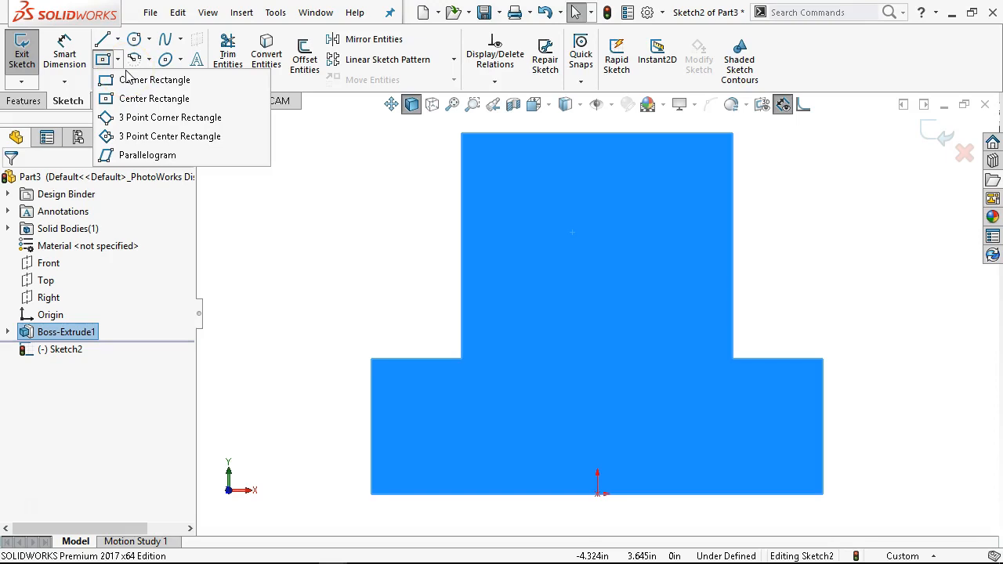
{"action": "left_click", "coordinate": [131, 97]}
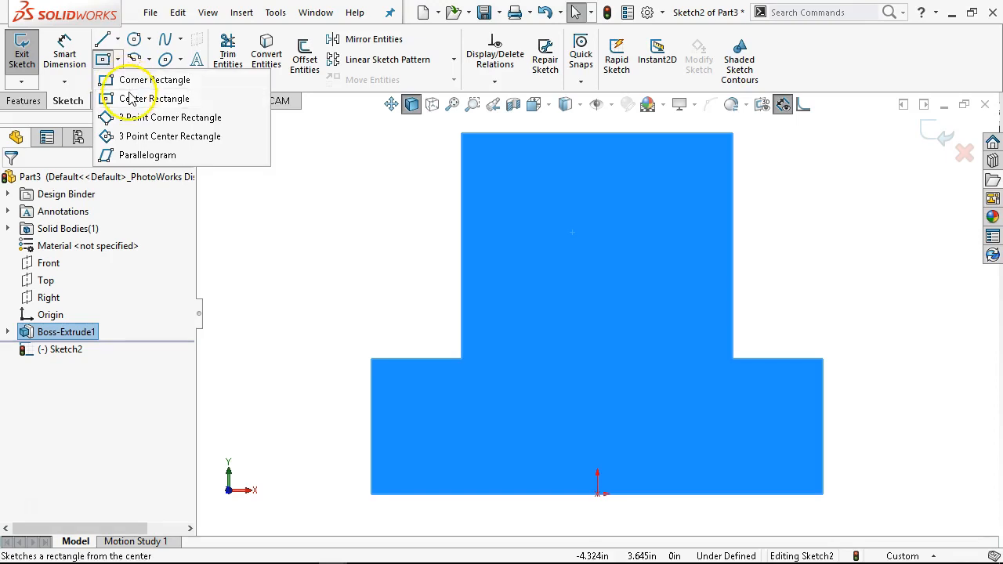
{"action": "left_click", "coordinate": [606, 238]}
{"action": "left_click_drag", "start_coordinate": [664, 306], "coordinate": [668, 310]}
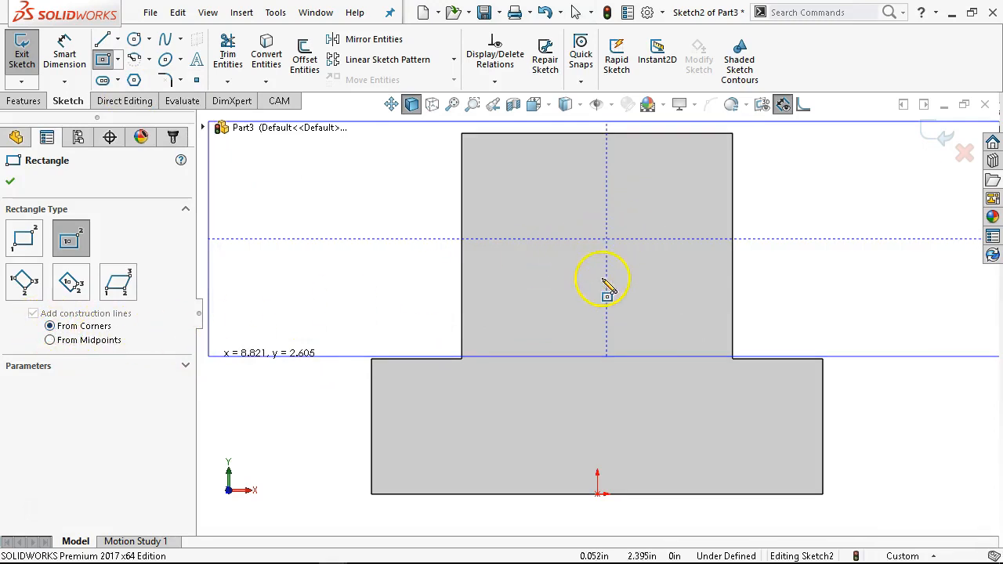
{"action": "left_click", "coordinate": [580, 297]}
{"action": "left_click_drag", "start_coordinate": [586, 315], "coordinate": [606, 337]}
{"action": "right_click", "coordinate": [784, 269]}
{"action": "left_click", "coordinate": [799, 271]}
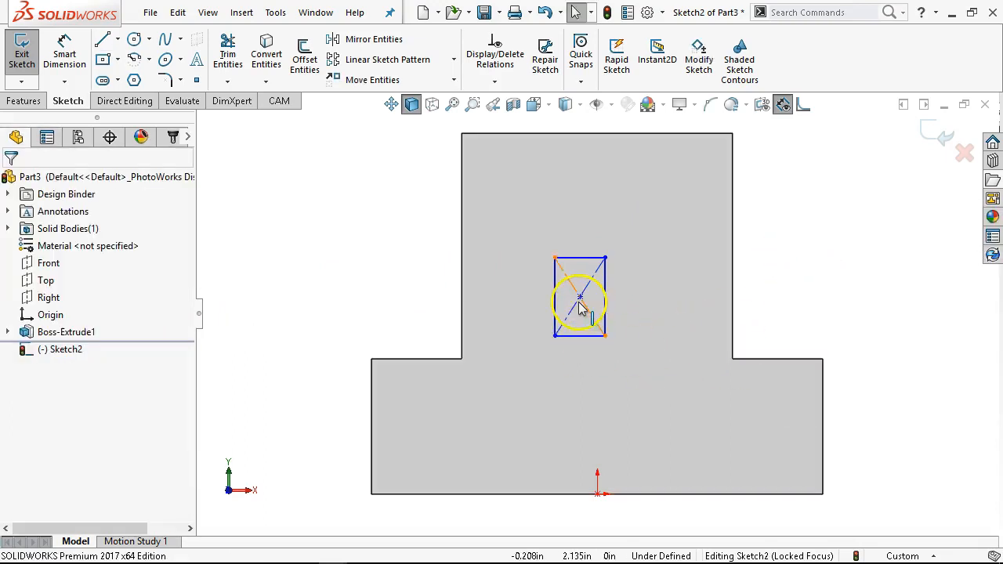
- Add a vertical relation between the rectangle's center point and the origin
{"action": "left_click", "coordinate": [580, 298]}
{"action": "left_click", "coordinate": [597, 493], "text": "ctrl"}
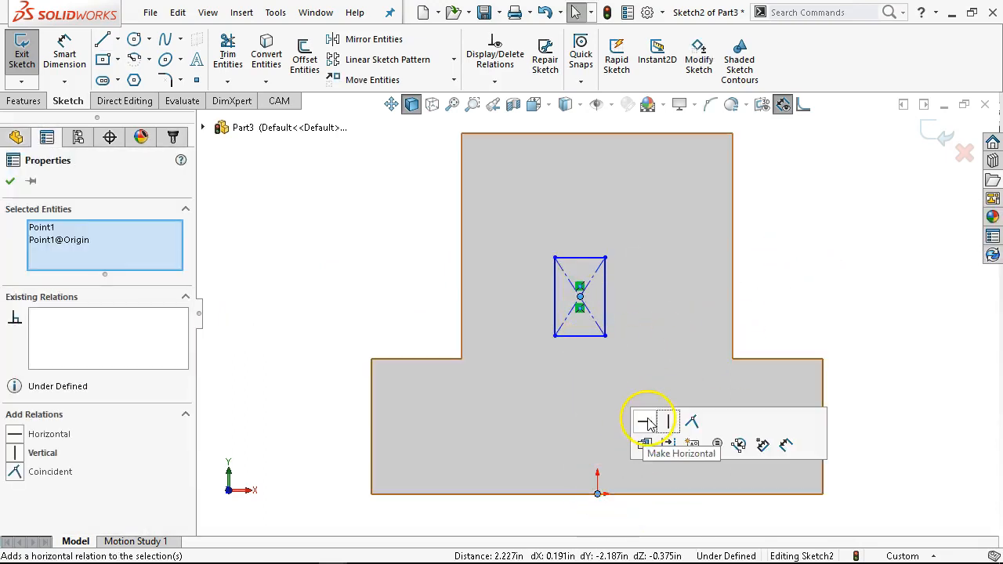
{"action": "left_click", "coordinate": [670, 424]}
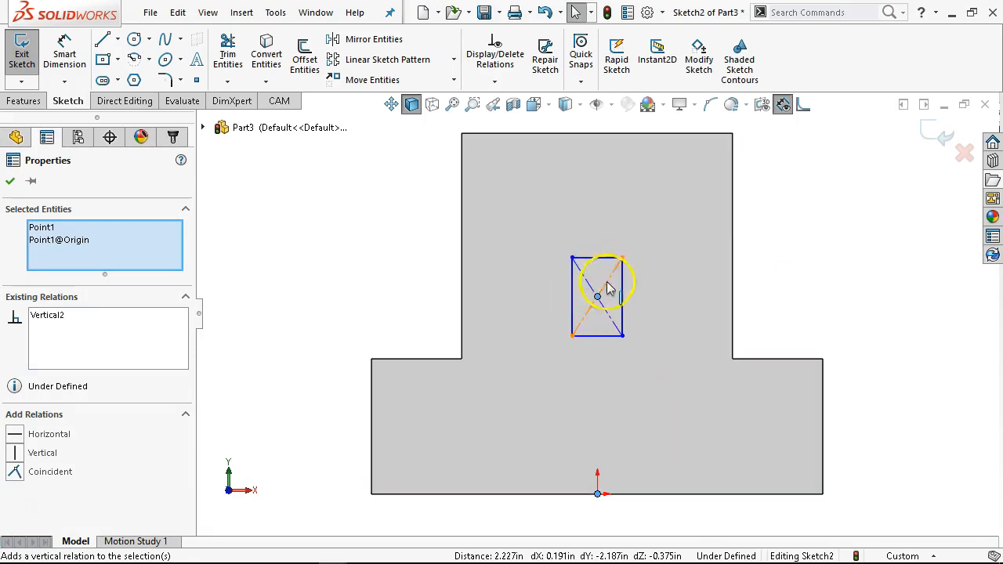
- Move the rectangle higher on the face and enlarge it
{"action": "left_click_drag", "start_coordinate": [597, 298], "coordinate": [598, 239]}
{"action": "left_click_drag", "start_coordinate": [573, 280], "coordinate": [556, 309]}
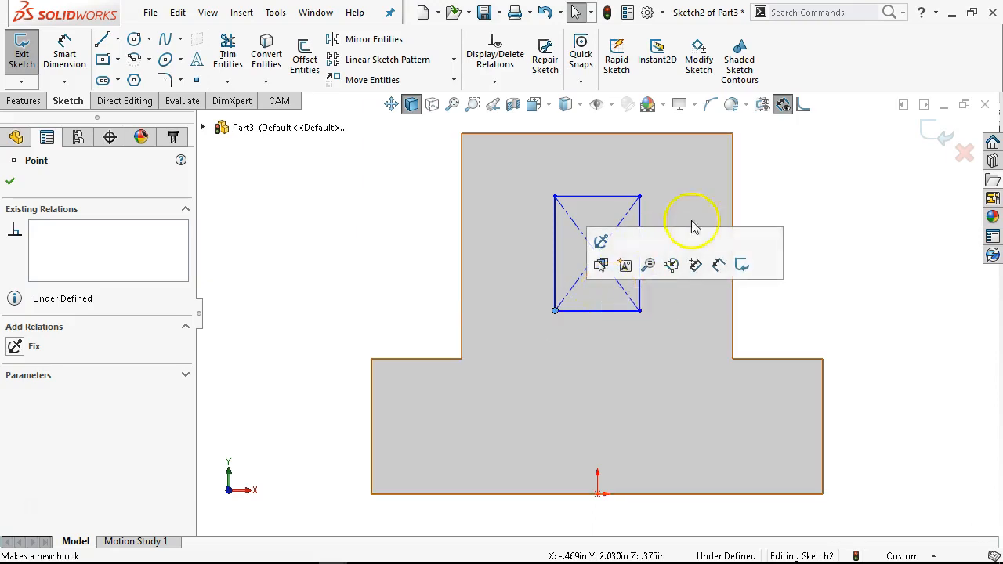
- Dimension the rectangle's bottom edge as 1 in wide
{"action": "right_click", "coordinate": [800, 171]}
{"action": "left_click", "coordinate": [930, 146]}
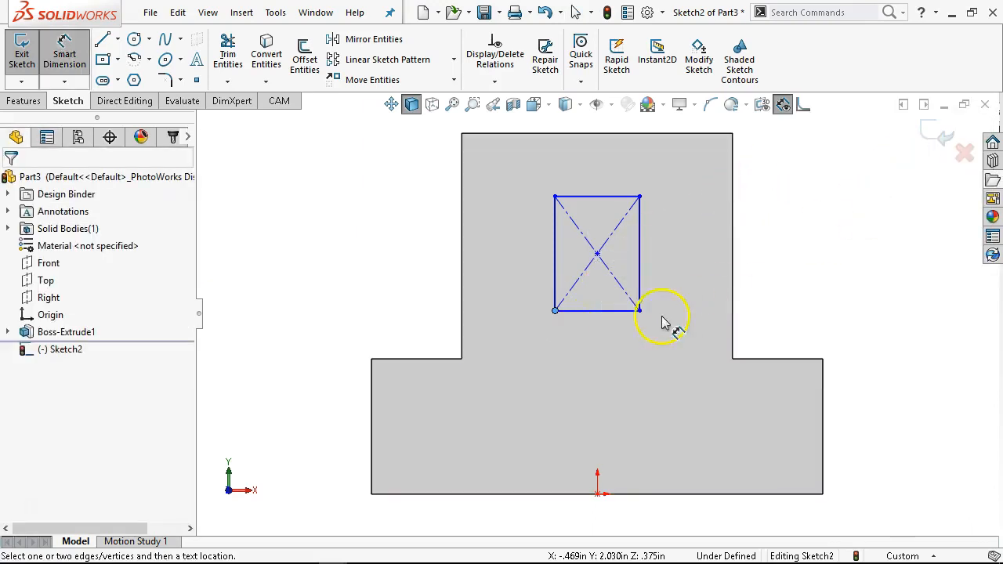
{"action": "left_click", "coordinate": [619, 312]}
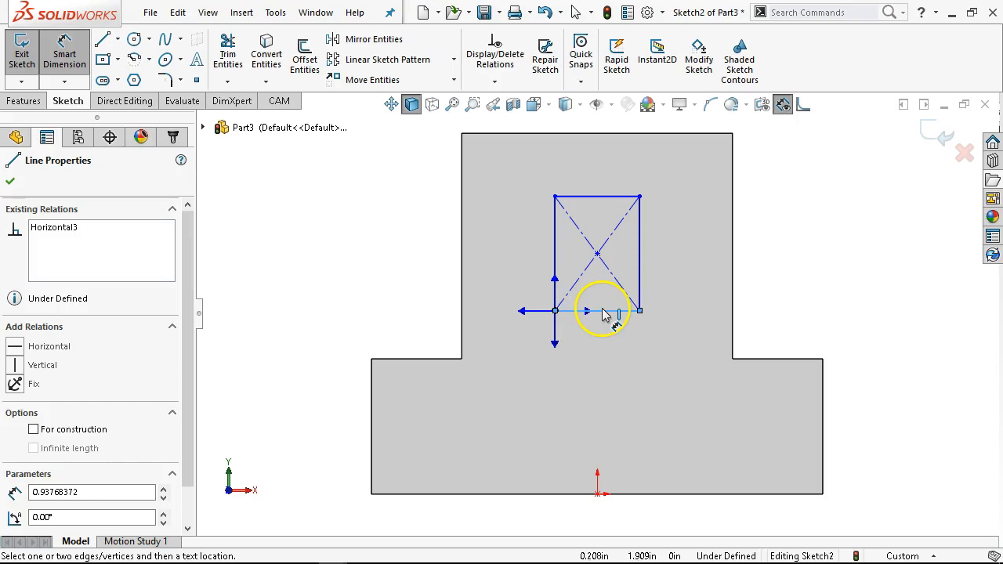
{"action": "left_click", "coordinate": [630, 360]}
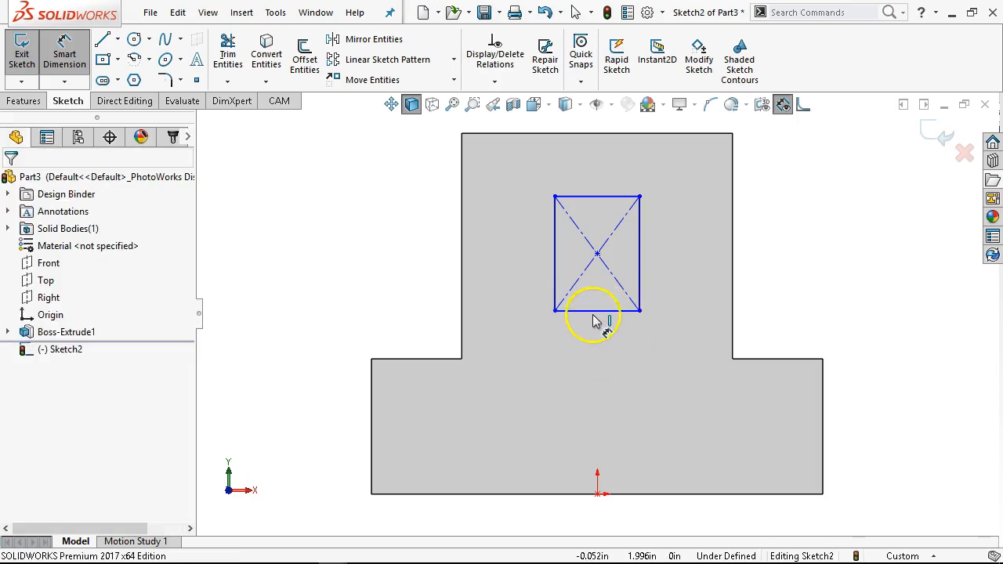
{"action": "left_click", "coordinate": [593, 318]}
{"action": "left_click", "coordinate": [604, 350]}
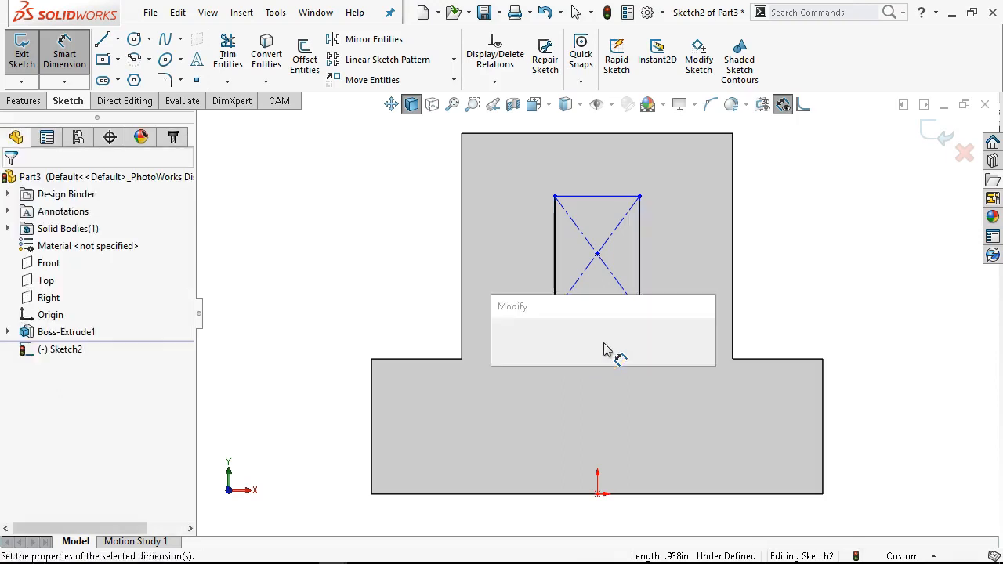
{"action": "type", "text": "1"}
{"action": "key", "text": "Return"}
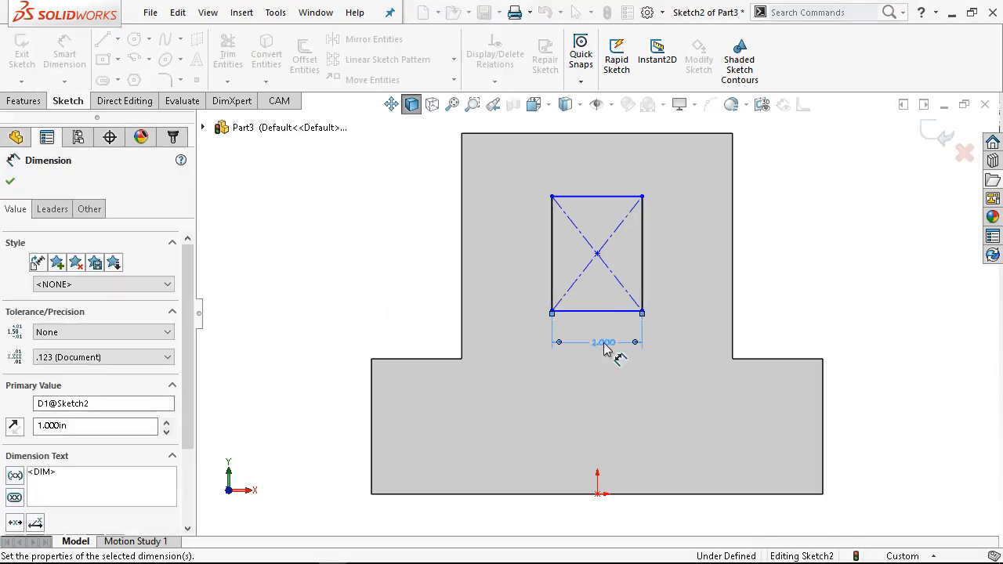
- Dimension the rectangle's right edge as 1.5 in tall
{"action": "left_click", "coordinate": [645, 272]}
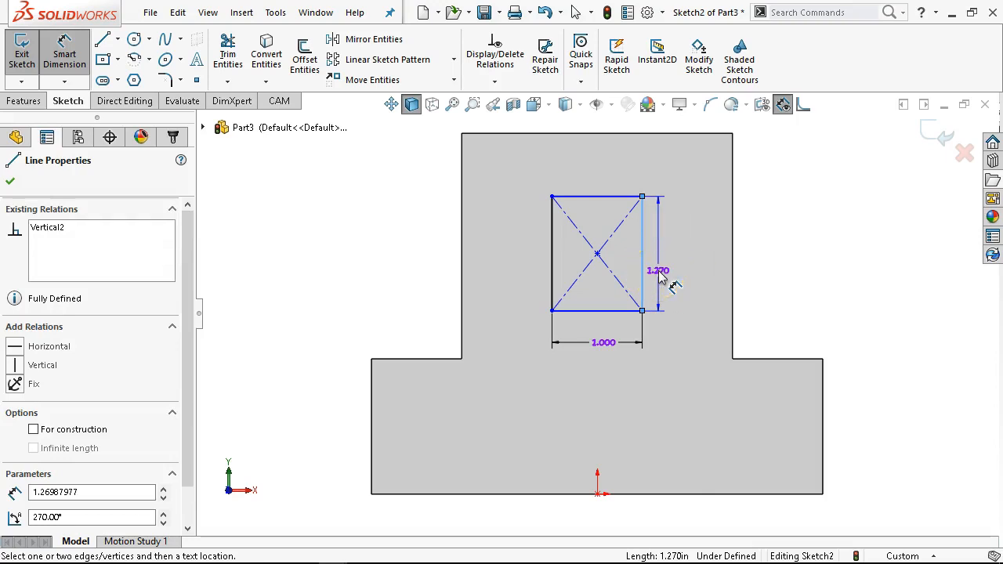
{"action": "left_click", "coordinate": [661, 274]}
{"action": "type", "text": "1.5"}
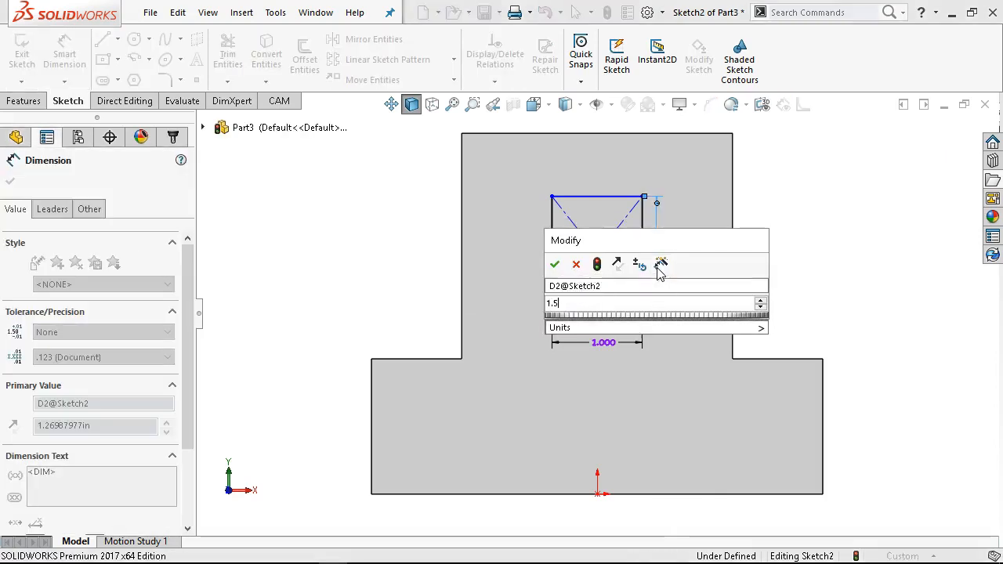
{"action": "key", "text": "Return"}
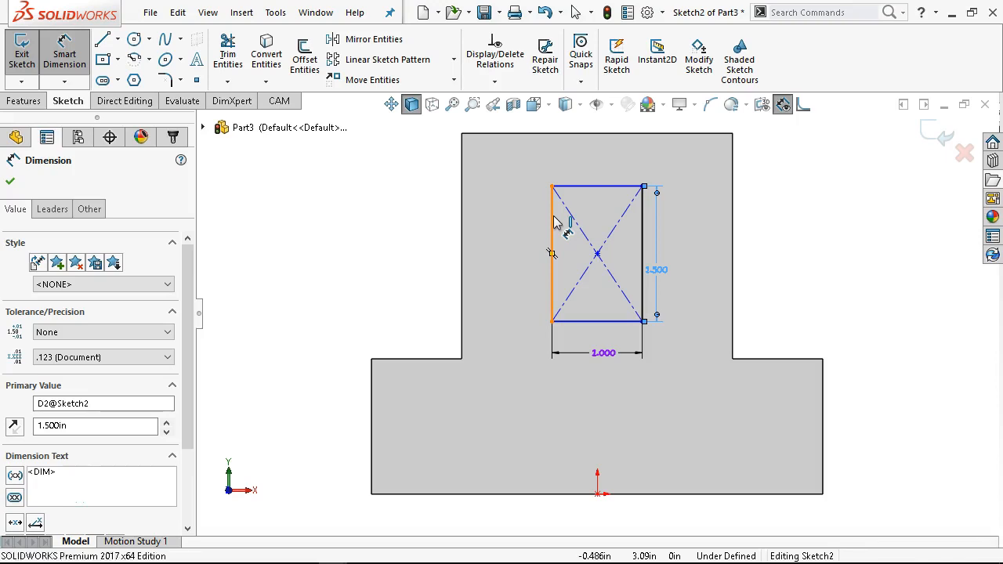
- Add a horizontal dimension from the rectangle's left edge to the part's left edge
{"action": "left_click", "coordinate": [554, 222]}
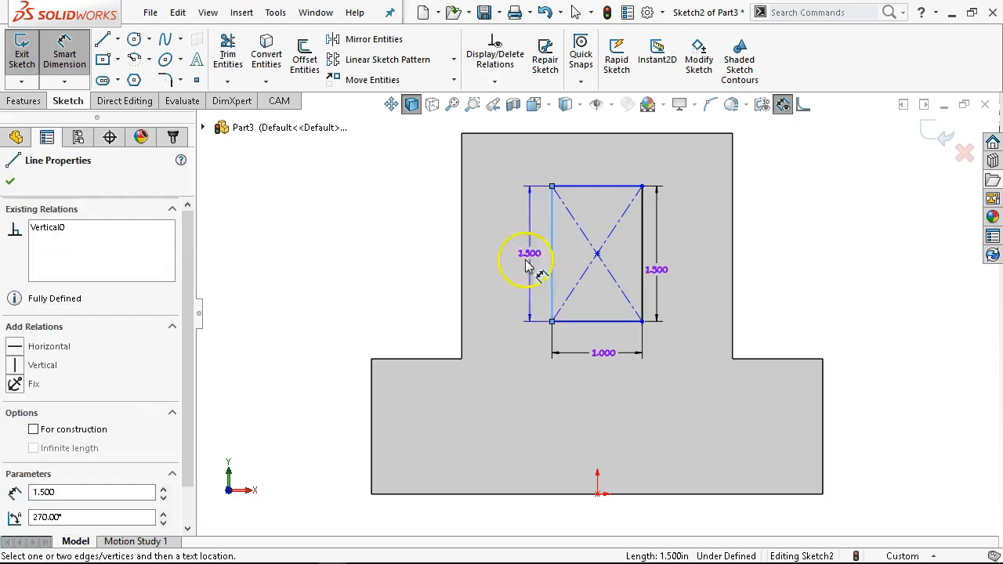
{"action": "left_click", "coordinate": [372, 404]}
{"action": "key", "text": "z"}
{"action": "left_click", "coordinate": [491, 154]}
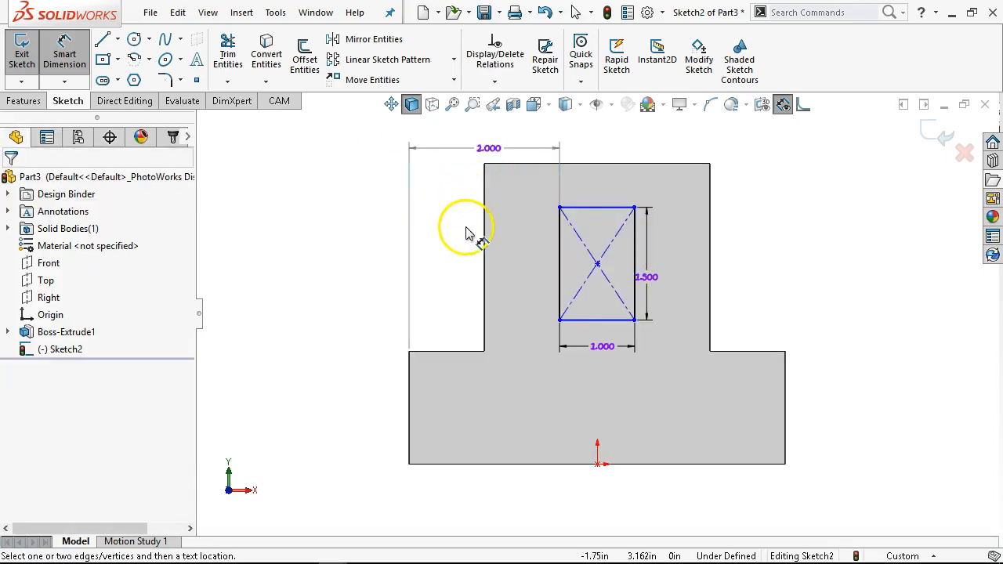
- Add a horizontal dimension from the part's left edge to the rectangle's right edge, then leave Smart Dimension
{"action": "scroll", "coordinate": [686, 201], "scroll_direction": "down", "scroll_amount": 2}
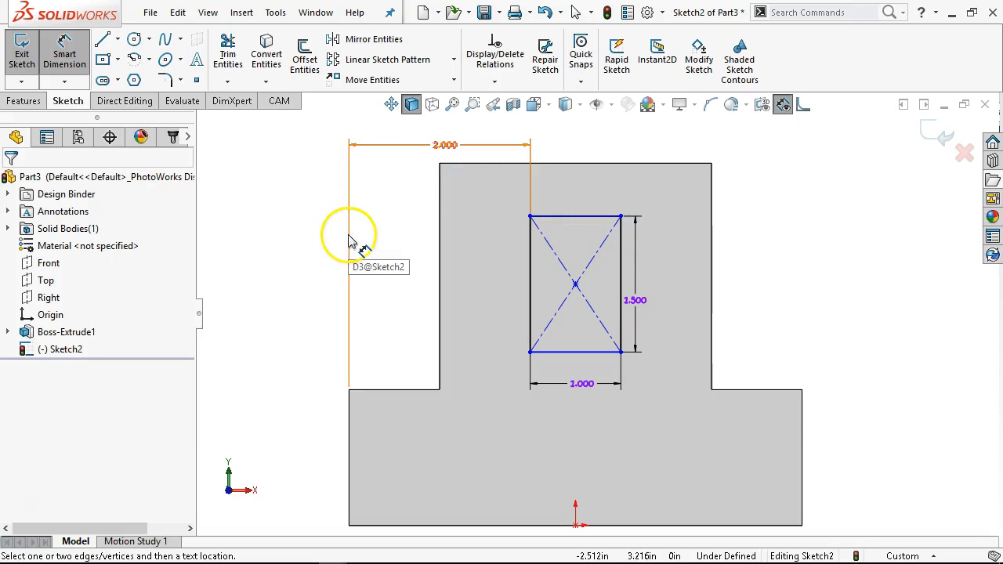
{"action": "left_click", "coordinate": [349, 459]}
{"action": "left_click", "coordinate": [620, 258]}
{"action": "scroll", "coordinate": [539, 164], "scroll_direction": "up", "scroll_amount": 1}
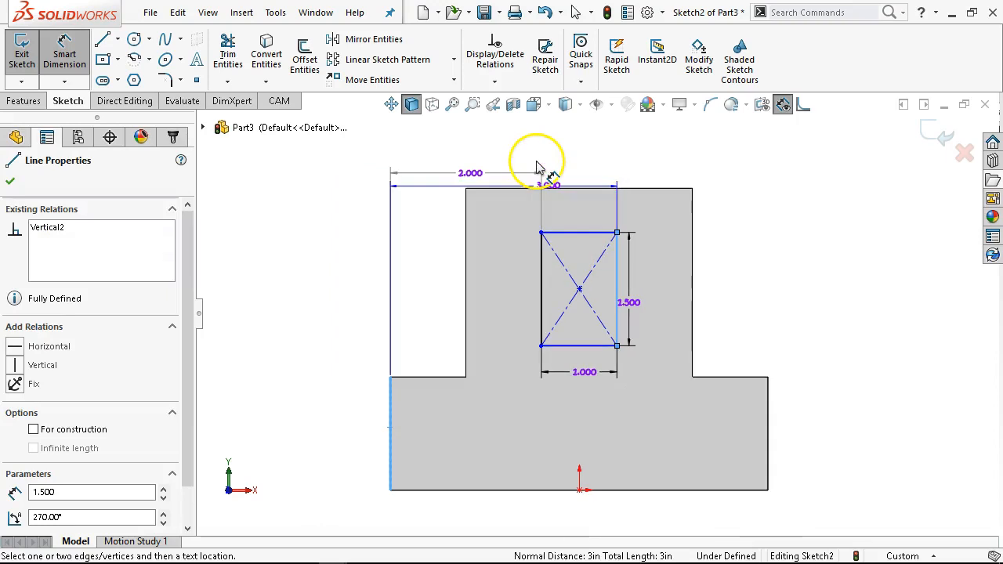
{"action": "left_click", "coordinate": [539, 158]}
{"action": "right_click", "coordinate": [466, 225]}
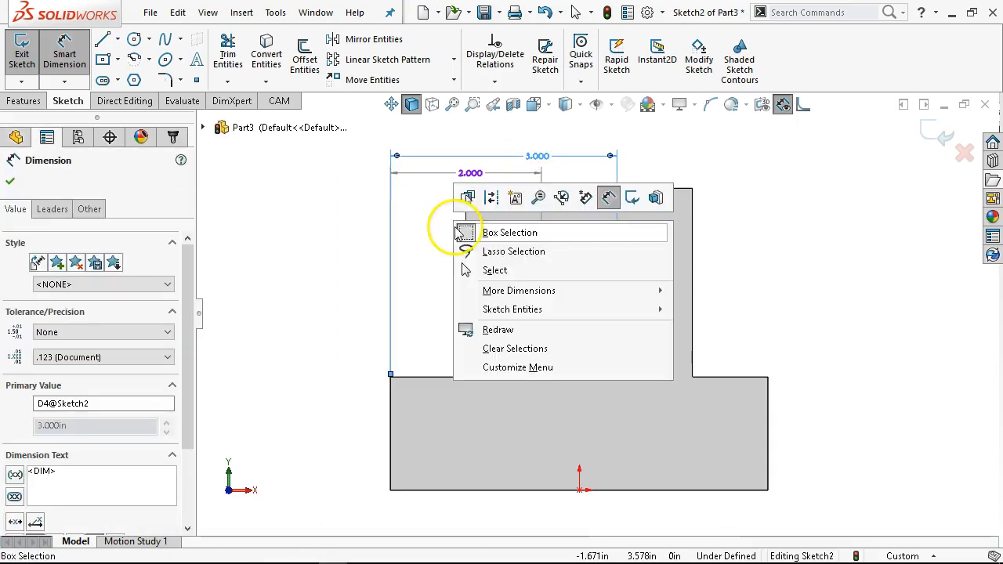
{"action": "left_click", "coordinate": [486, 270]}
- Try to edit the 2.000 in horizontal dimension and dismiss the message
{"action": "scroll", "coordinate": [581, 267], "scroll_direction": "down", "scroll_amount": 3}
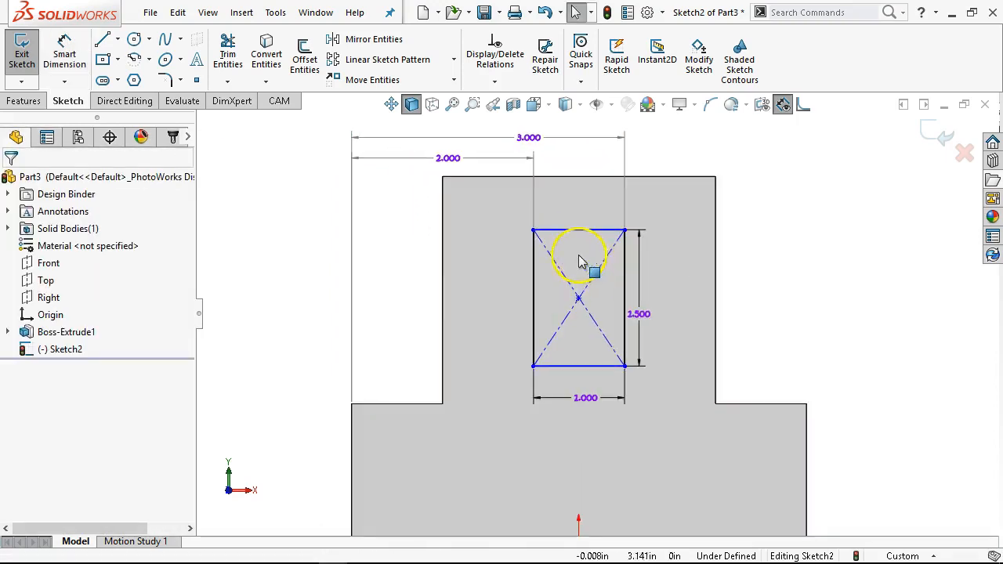
{"action": "double_click", "coordinate": [424, 143]}
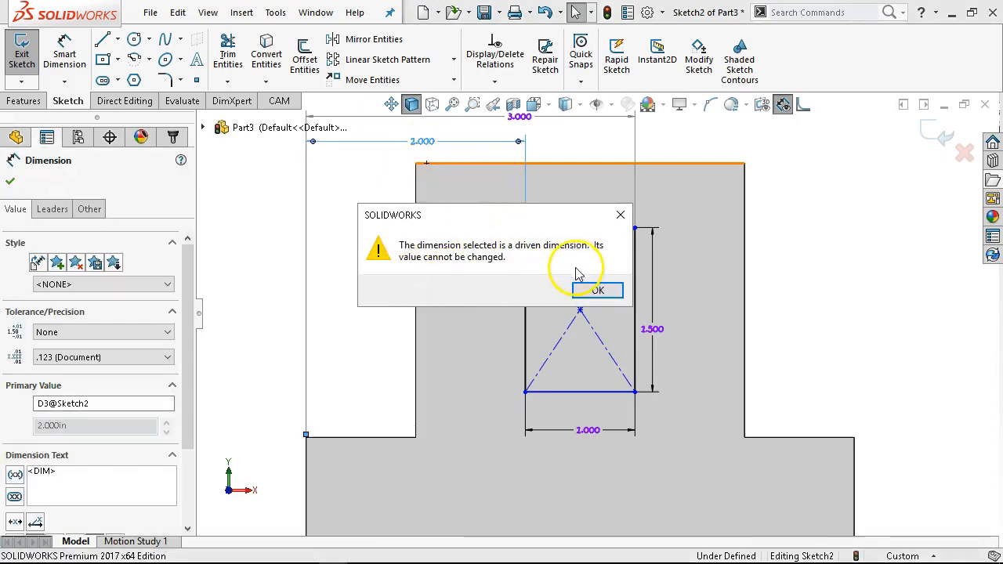
{"action": "left_click", "coordinate": [596, 290]}
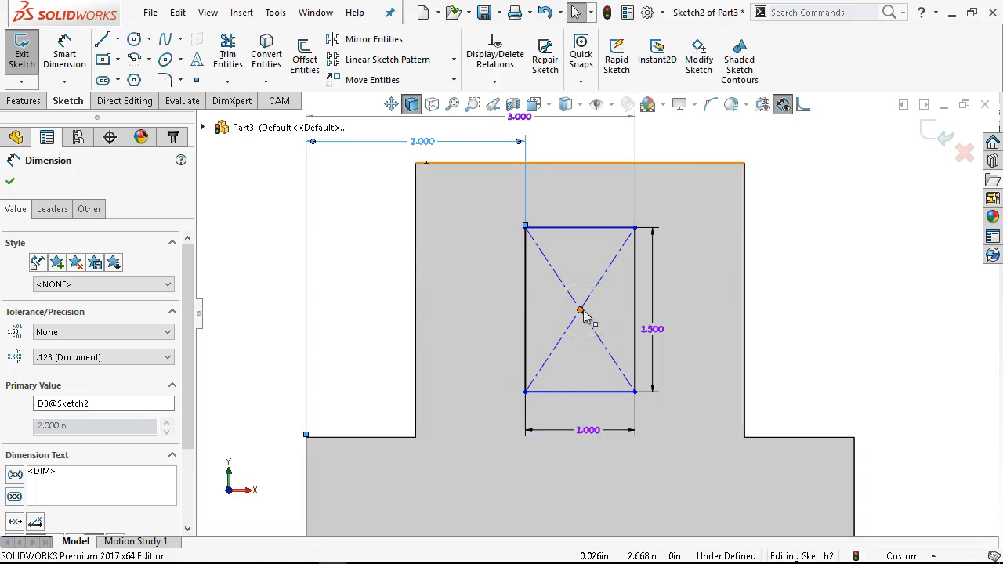
- Dimension the rectangle's bottom edge 2 in above the part's bottom edge
{"action": "scroll", "coordinate": [571, 357], "scroll_direction": "up", "scroll_amount": 3}
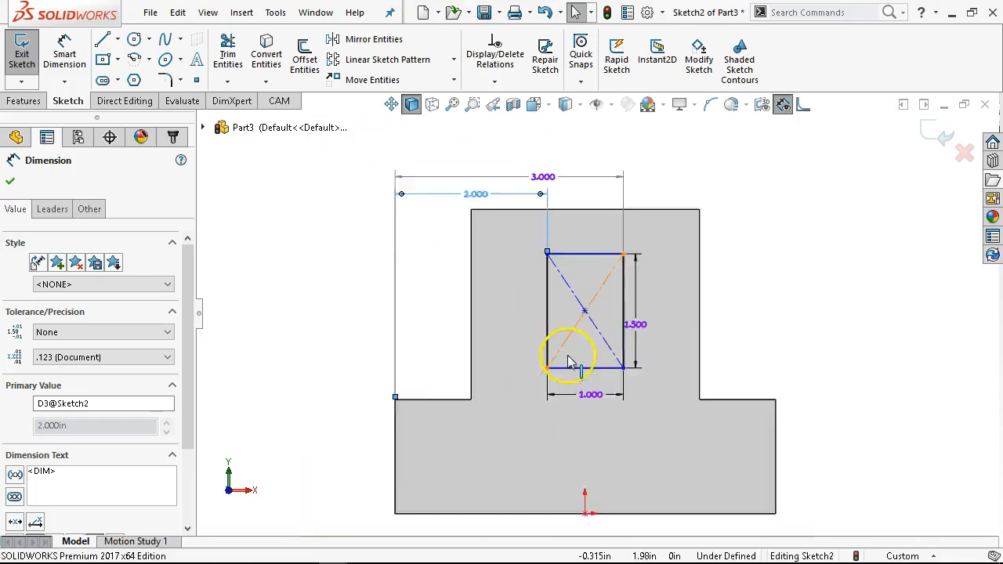
{"action": "scroll", "coordinate": [584, 380], "scroll_direction": "down", "scroll_amount": 1}
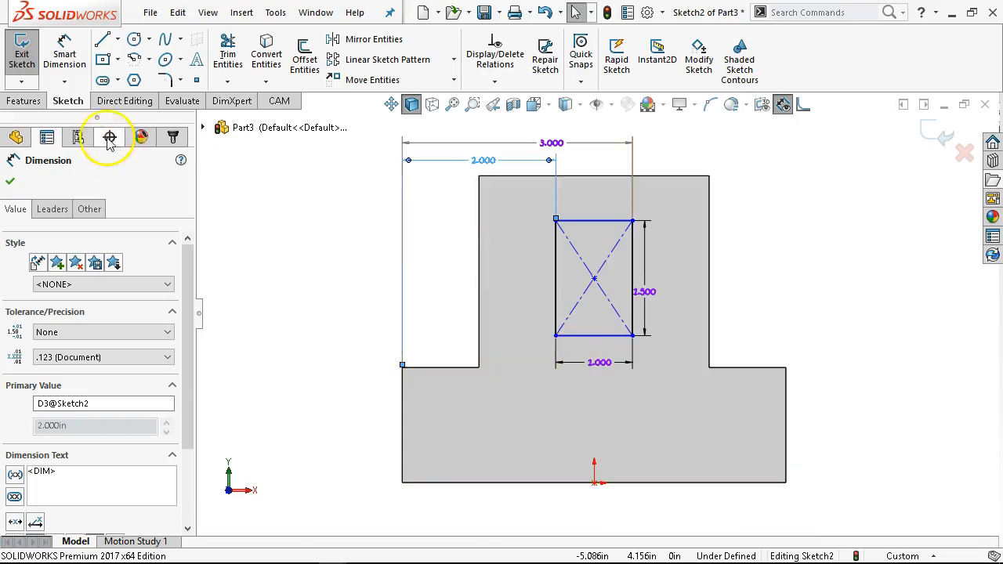
{"action": "left_click", "coordinate": [66, 49]}
{"action": "left_click", "coordinate": [605, 344]}
{"action": "left_click", "coordinate": [699, 481]}
{"action": "left_click", "coordinate": [839, 431]}
{"action": "type", "text": "2"}
{"action": "key", "text": "Return"}
{"action": "right_click", "coordinate": [764, 289]}
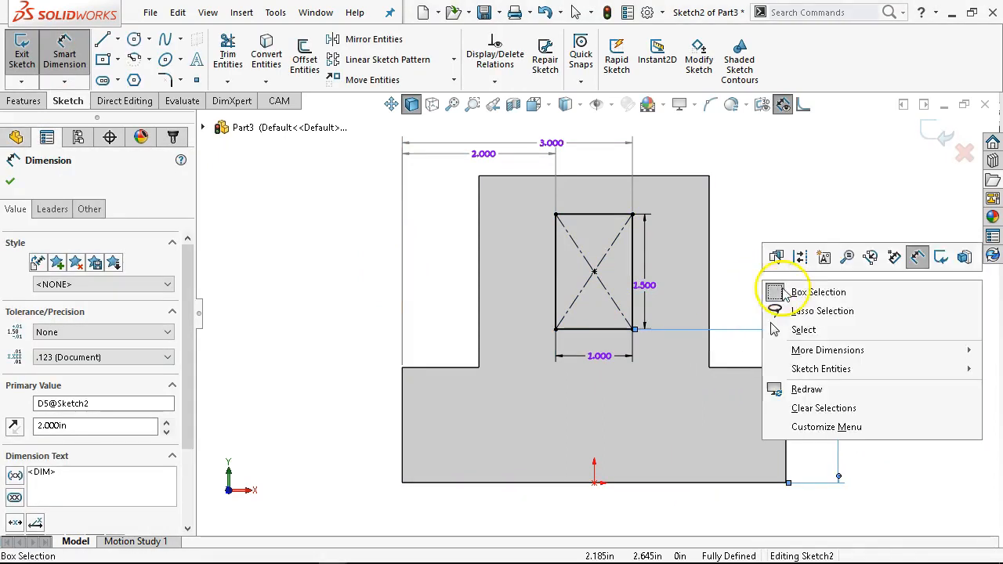
{"action": "left_click", "coordinate": [786, 330]}
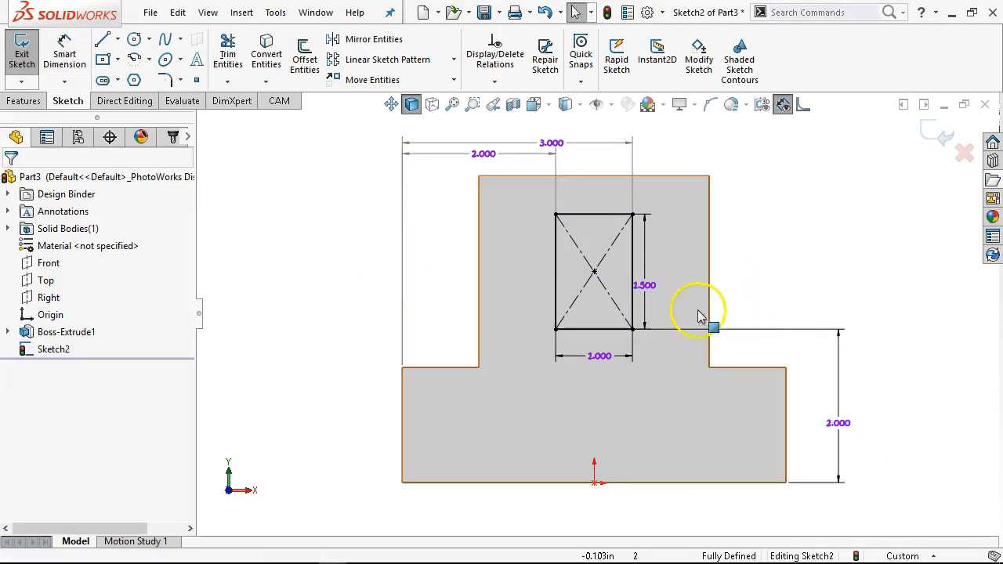
- Sketch a horizontal centerpoint straight slot about 2.25 in long in the lower part of the face, above the origin
{"action": "left_click", "coordinate": [104, 81]}
{"action": "left_click", "coordinate": [594, 425]}
{"action": "left_click", "coordinate": [680, 425]}
{"action": "left_click", "coordinate": [679, 415]}
{"action": "right_click", "coordinate": [795, 228]}
{"action": "left_click", "coordinate": [802, 239]}
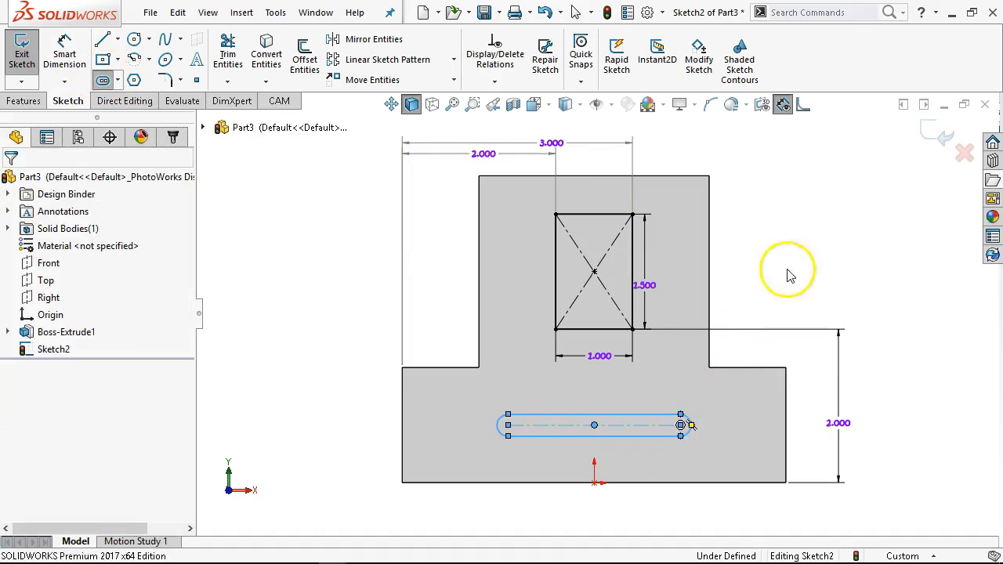
- Add a vertical relation between the slot's center point and the origin
{"action": "left_click", "coordinate": [595, 428]}
{"action": "left_click", "coordinate": [595, 483], "text": "ctrl"}
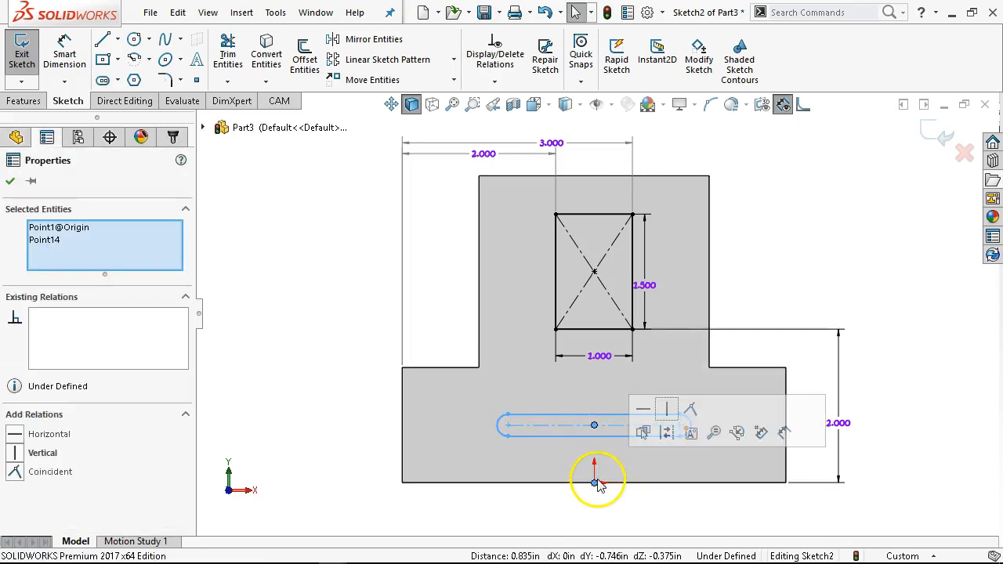
{"action": "left_click", "coordinate": [667, 409]}
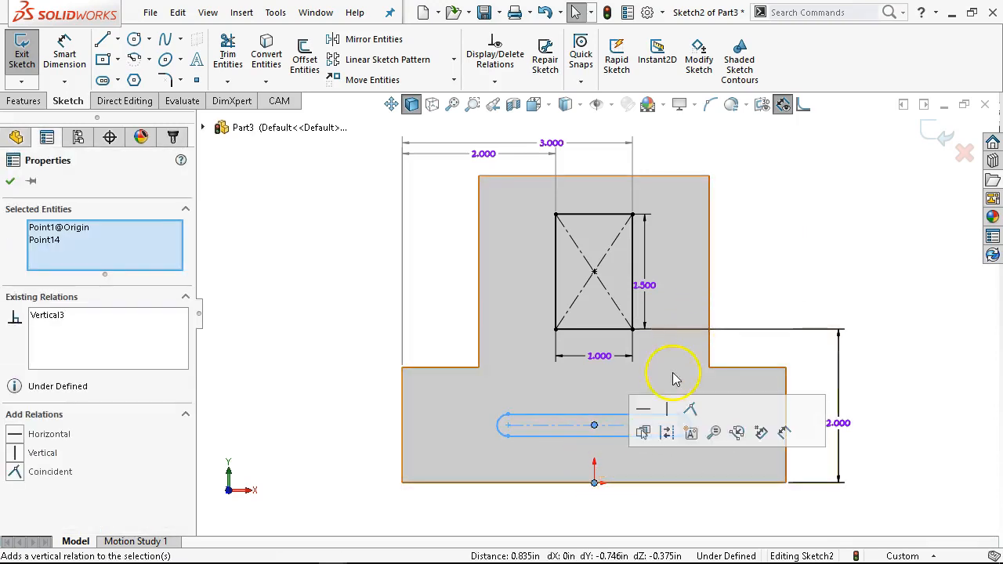
{"action": "left_click", "coordinate": [776, 274]}
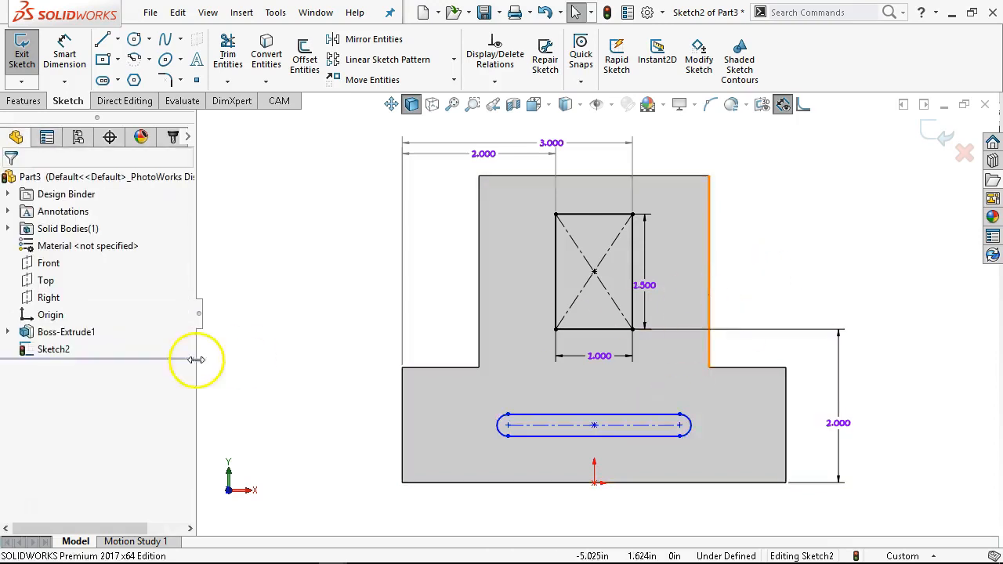
- Dimension the slot's centerline 0.75 in above the part's bottom edge
{"action": "left_click", "coordinate": [64, 55]}
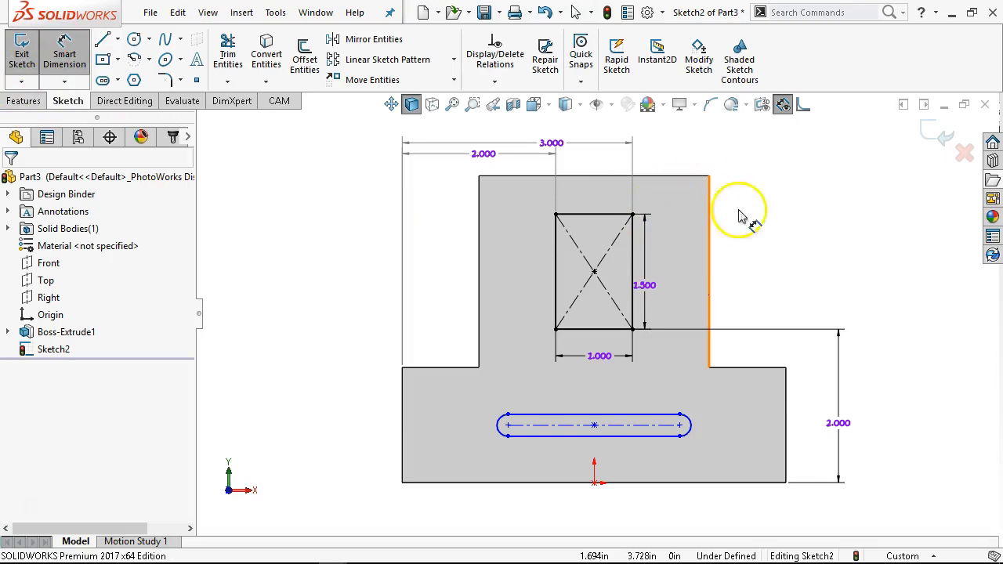
{"action": "left_click", "coordinate": [719, 482]}
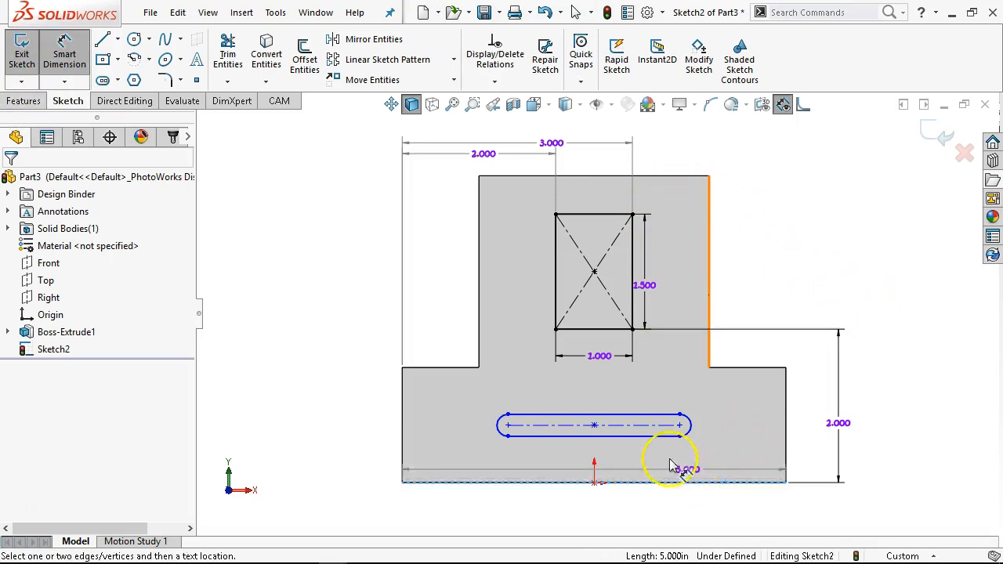
{"action": "left_click", "coordinate": [682, 425]}
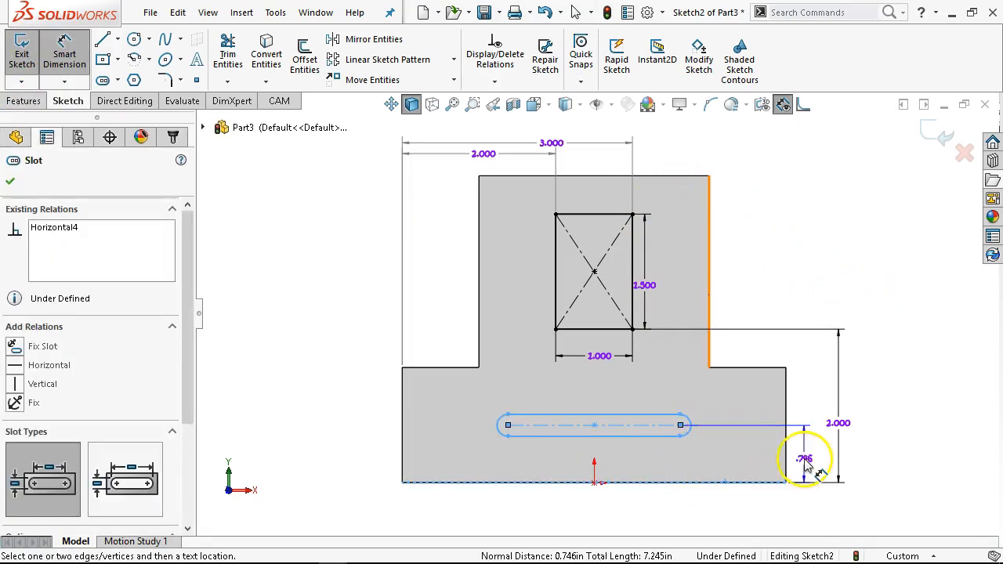
{"action": "left_click", "coordinate": [815, 461]}
{"action": "type", "text": ".75"}
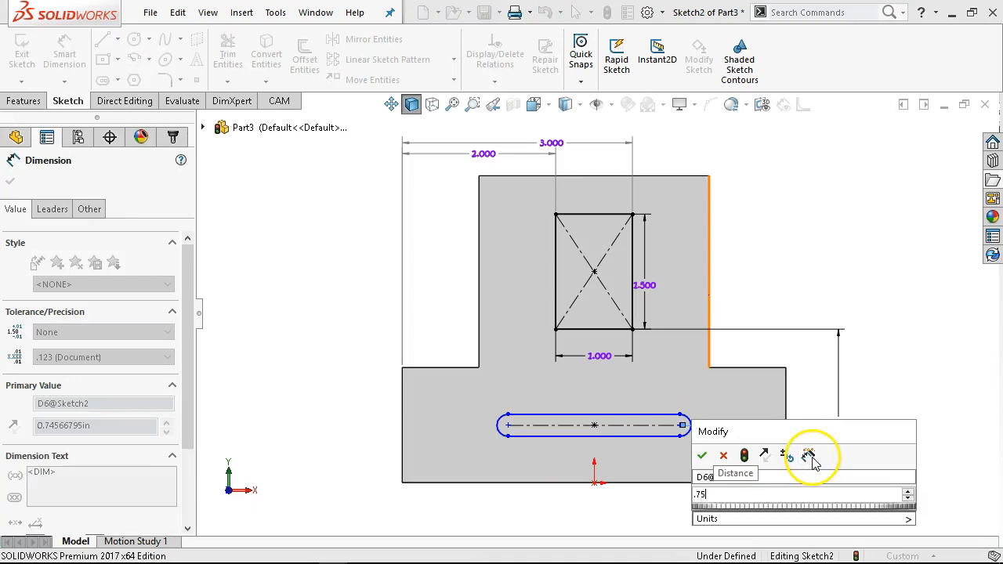
{"action": "key", "text": "Return"}
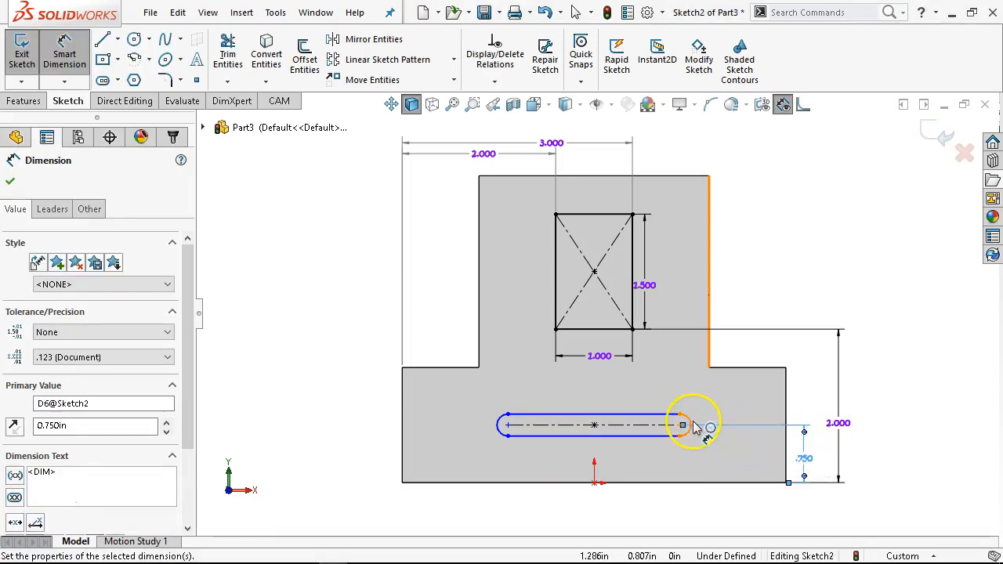
- Dimension the slot's end arc radius as 0.25 in
{"action": "left_click", "coordinate": [695, 426]}
{"action": "left_click", "coordinate": [825, 296]}
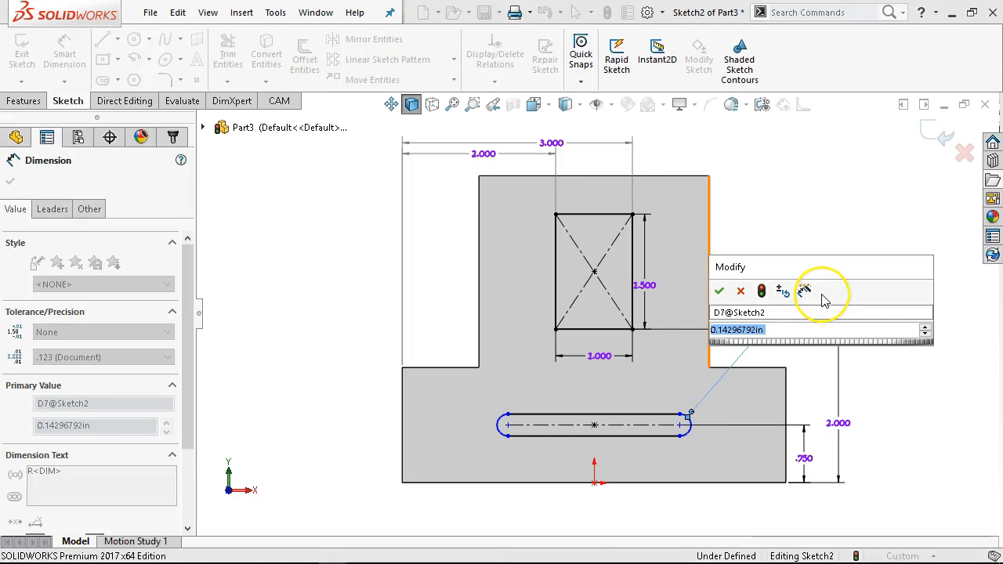
{"action": "type", "text": ".125"}
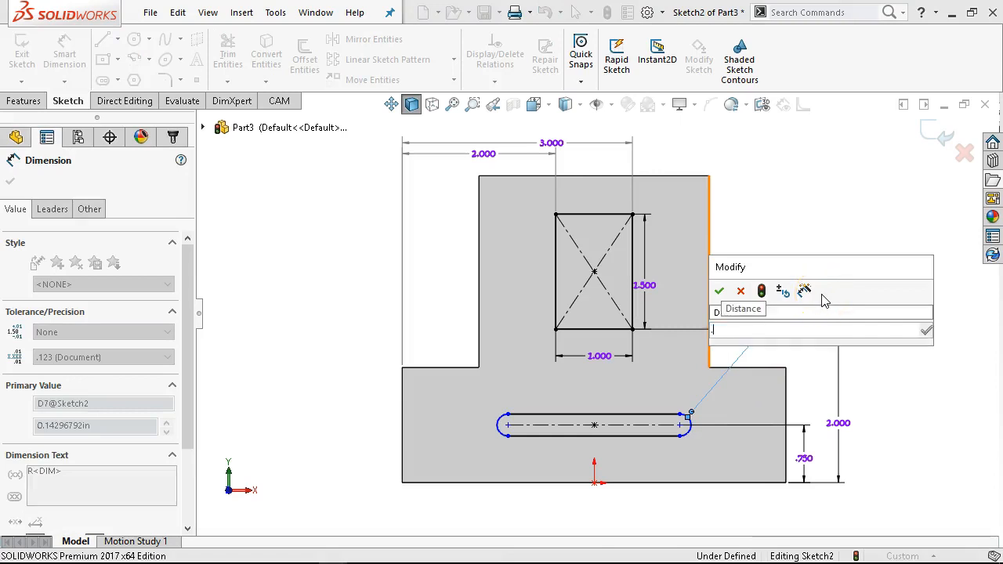
{"action": "key", "text": "Return"}
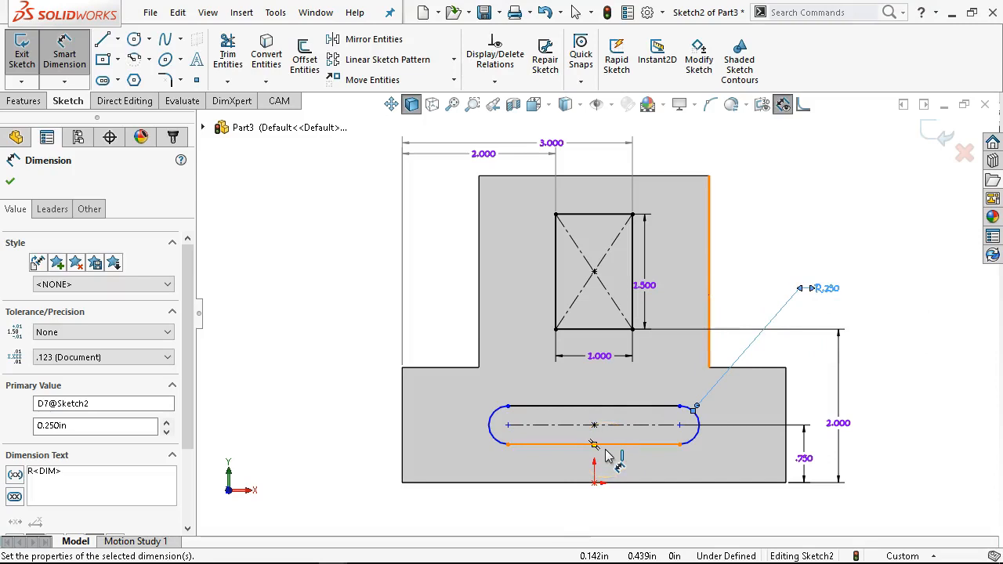
- Dimension the slot's center-to-center length as 2 in
{"action": "left_click", "coordinate": [606, 453]}
{"action": "left_click", "coordinate": [578, 510]}
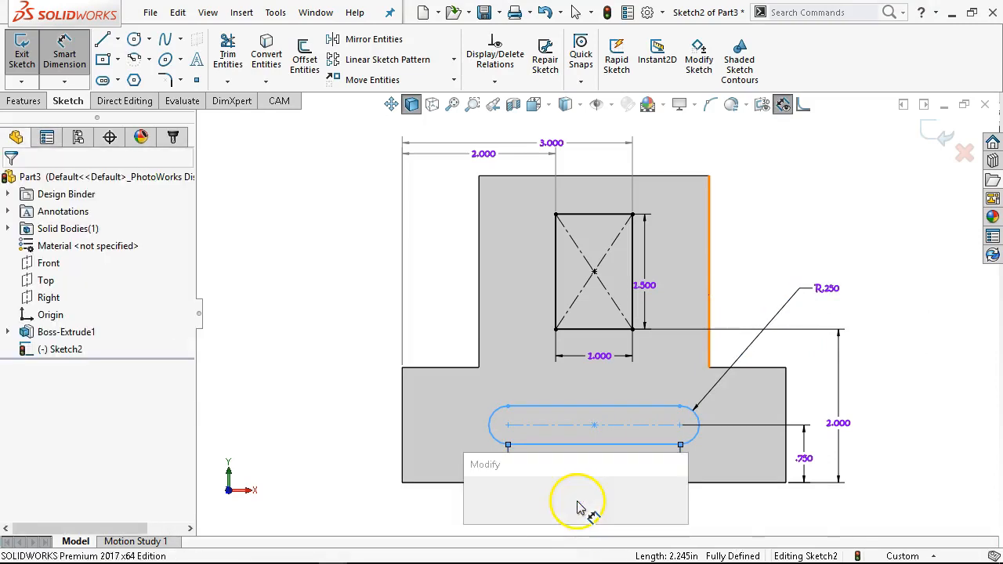
{"action": "type", "text": "2"}
{"action": "key", "text": "Return"}
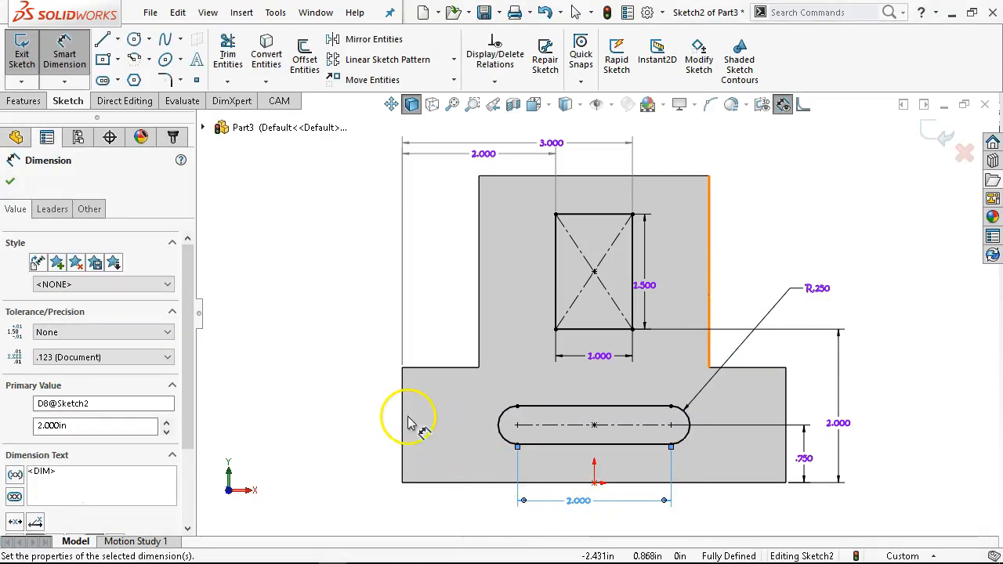
- Dimension the slot's left arc center 1.5 in from the part's left edge and fit the view
{"action": "key", "text": "Escape"}
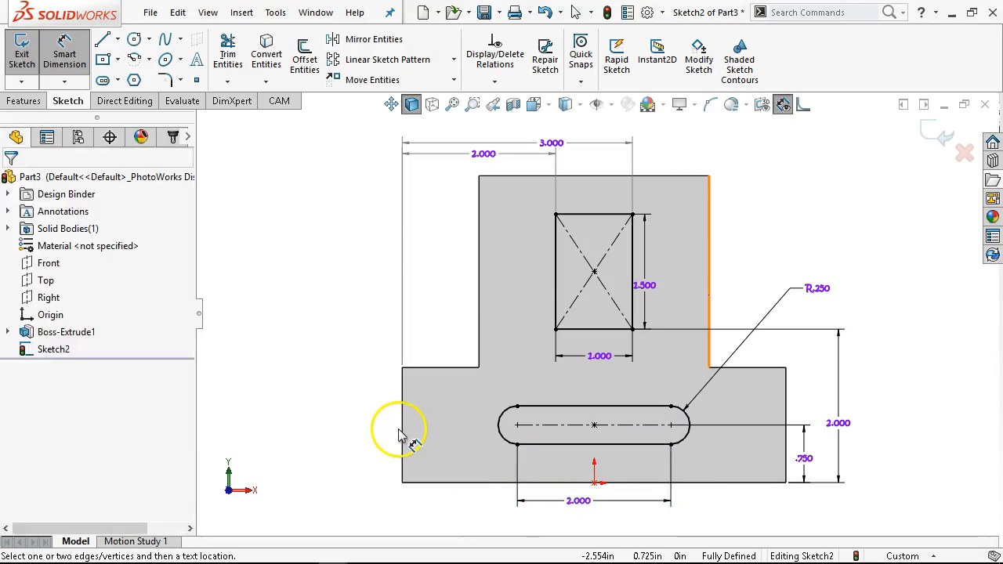
{"action": "left_click", "coordinate": [404, 441]}
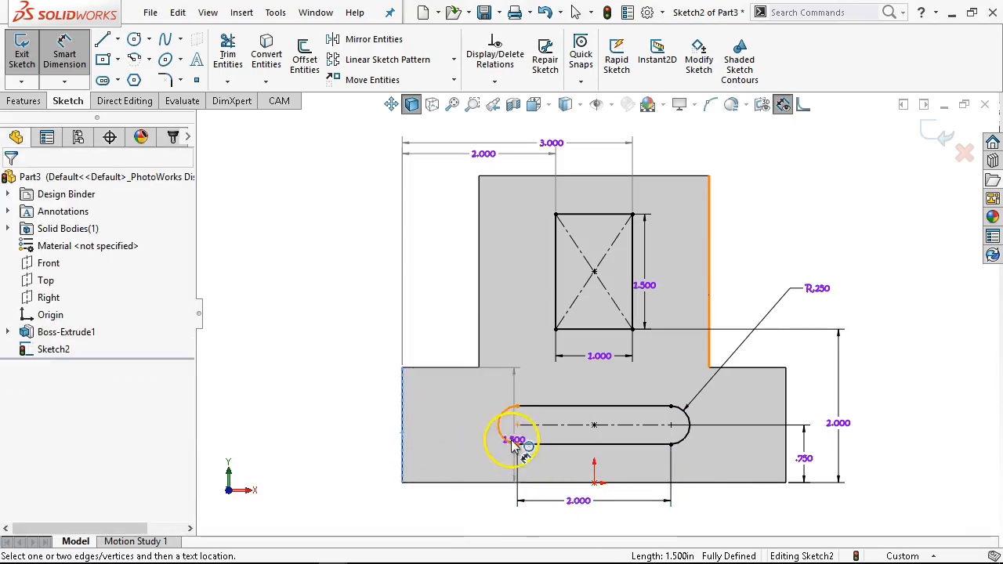
{"action": "left_click", "coordinate": [514, 438]}
{"action": "left_click", "coordinate": [468, 500]}
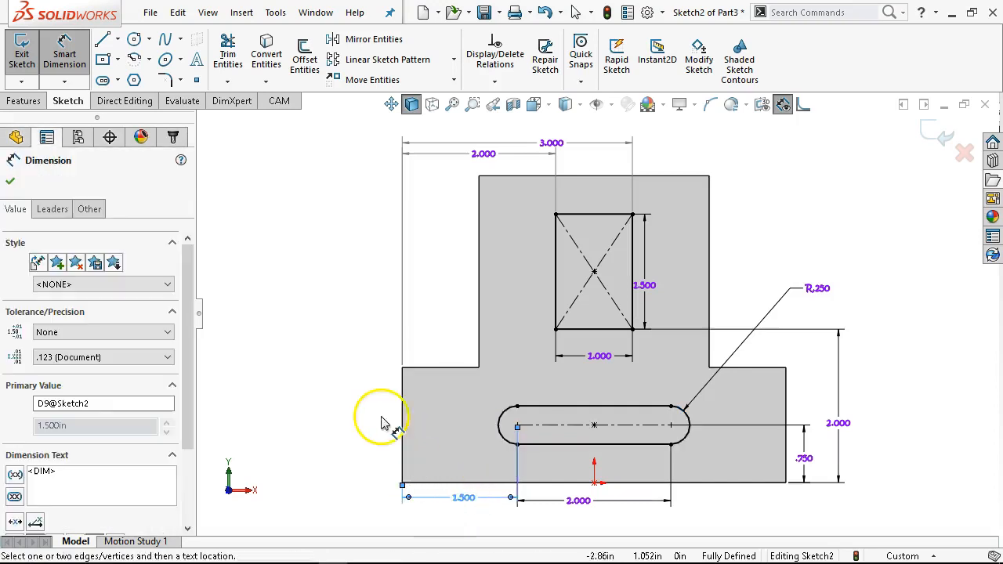
{"action": "right_click", "coordinate": [372, 384]}
{"action": "left_click", "coordinate": [402, 432]}
{"action": "key", "text": "f"}
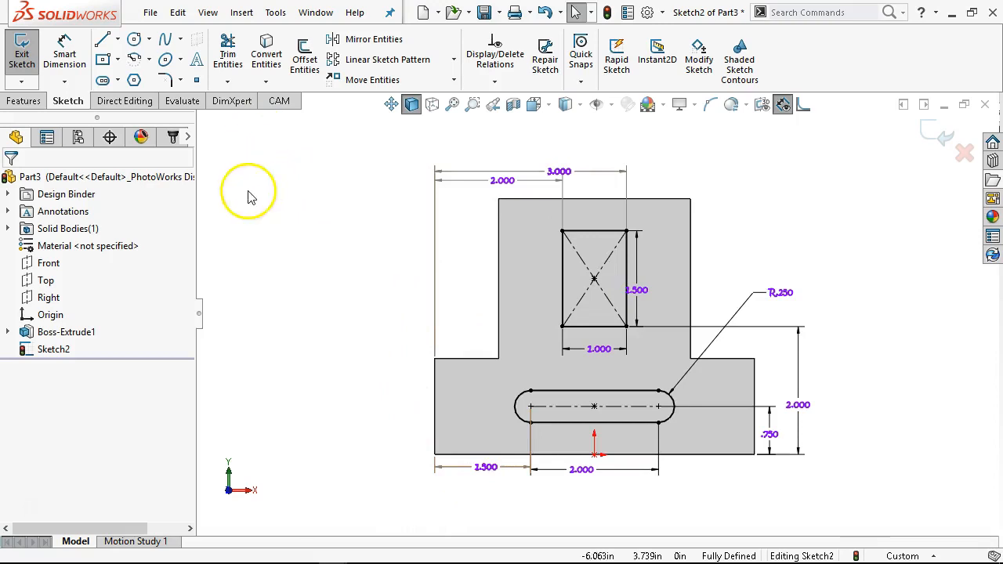
- Cut-extrude the rectangle and slot sketch Through All
{"action": "left_click", "coordinate": [18, 104]}
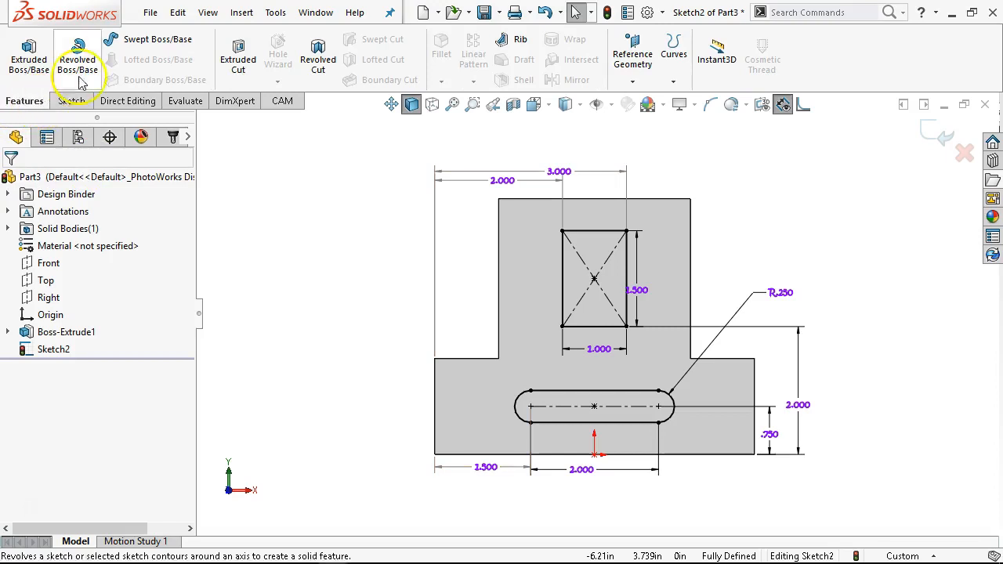
{"action": "left_click", "coordinate": [237, 71]}
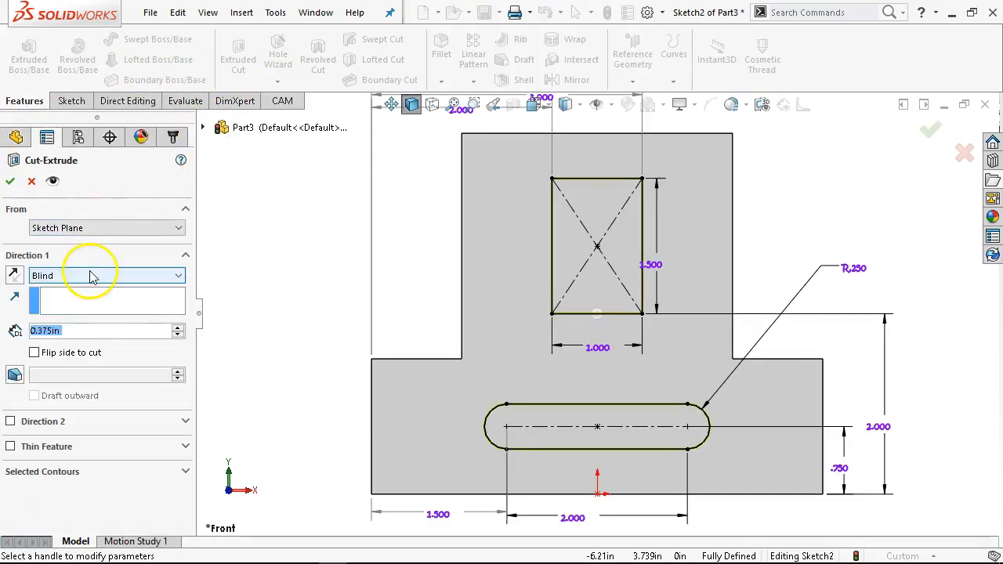
{"action": "left_click", "coordinate": [67, 275]}
{"action": "left_click", "coordinate": [55, 300]}
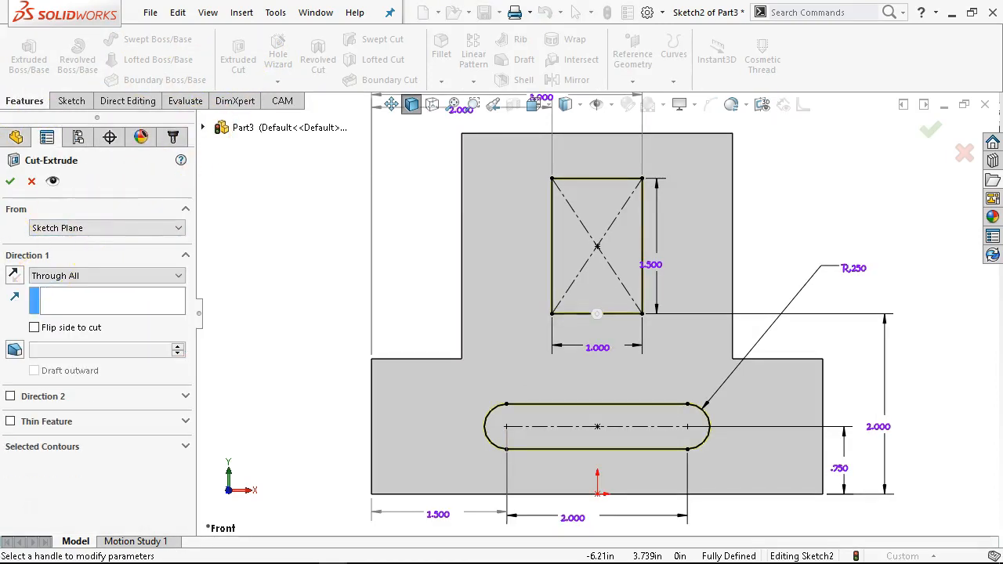
{"action": "left_click", "coordinate": [10, 182]}
{"action": "middle_click_drag", "start_coordinate": [291, 276], "coordinate": [387, 311]}
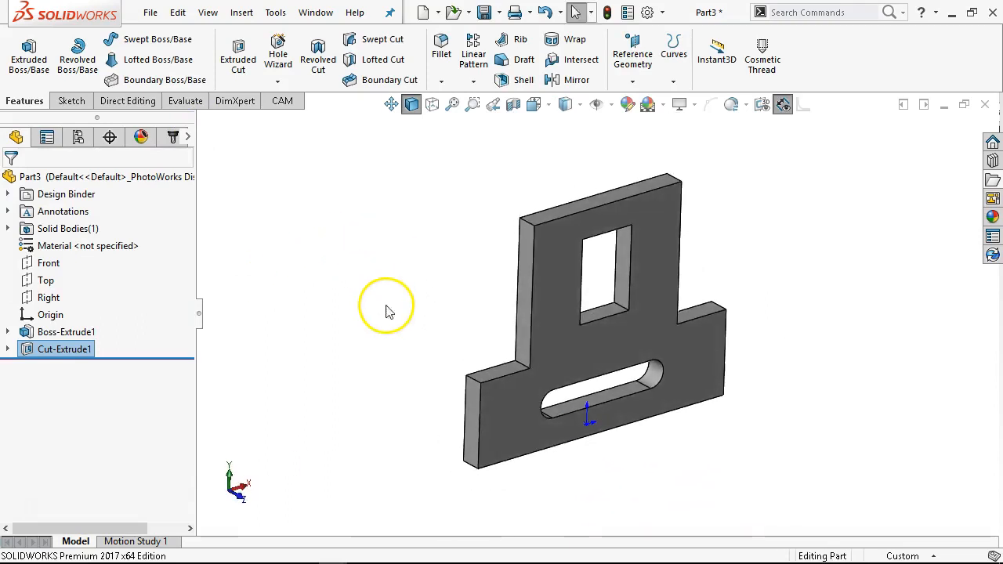
- Start a FilletXpert fillet on the top-left corner edge with a 0.25 in radius
{"action": "right_click", "coordinate": [526, 224]}
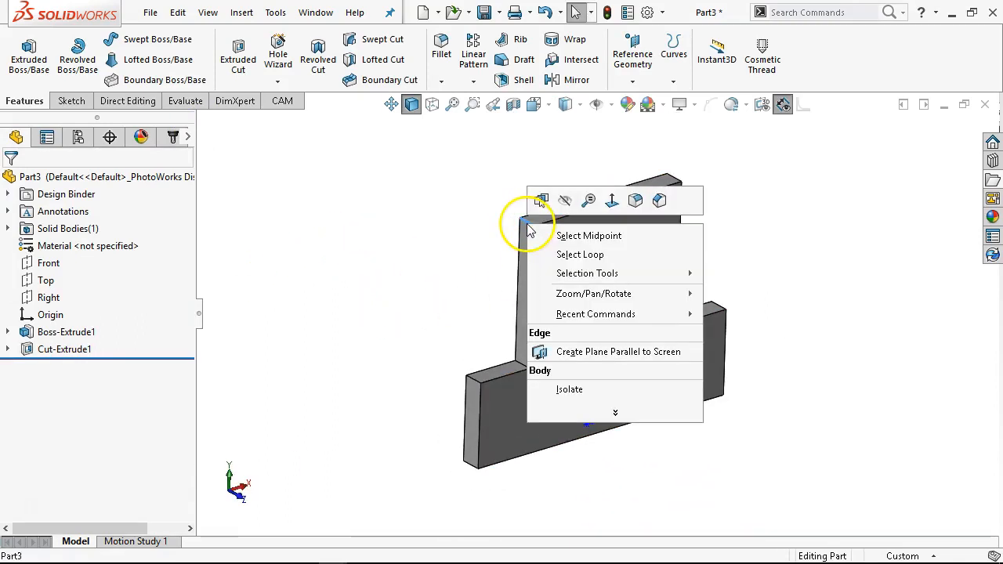
{"action": "left_click", "coordinate": [636, 201]}
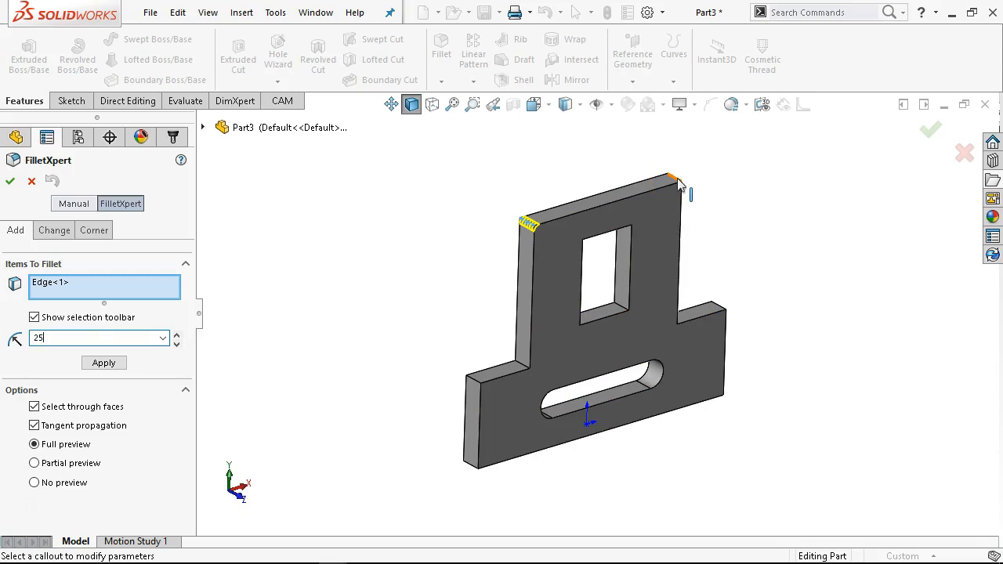
{"action": "key", "text": "Left"}
{"action": "key", "text": "Left"}
{"action": "key", "text": "Left"}
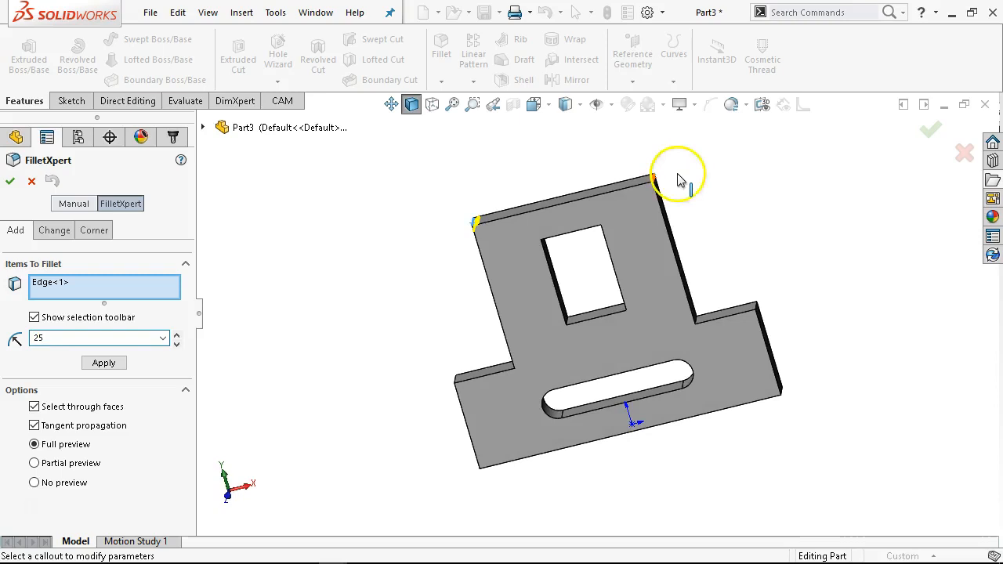
{"action": "left_click_drag", "start_coordinate": [50, 341], "coordinate": [5, 350]}
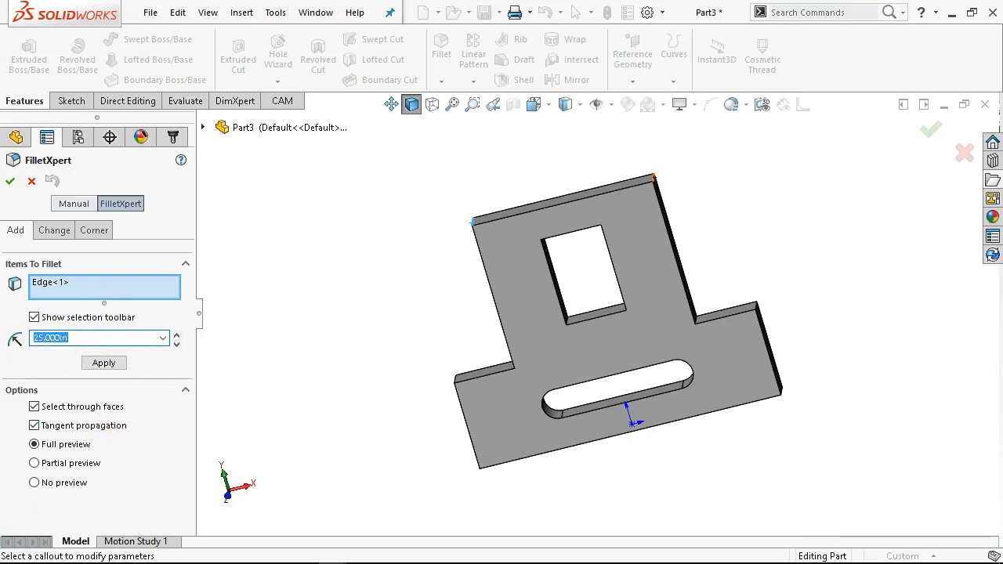
{"action": "type", "text": ".25"}
{"action": "key", "text": "Return"}
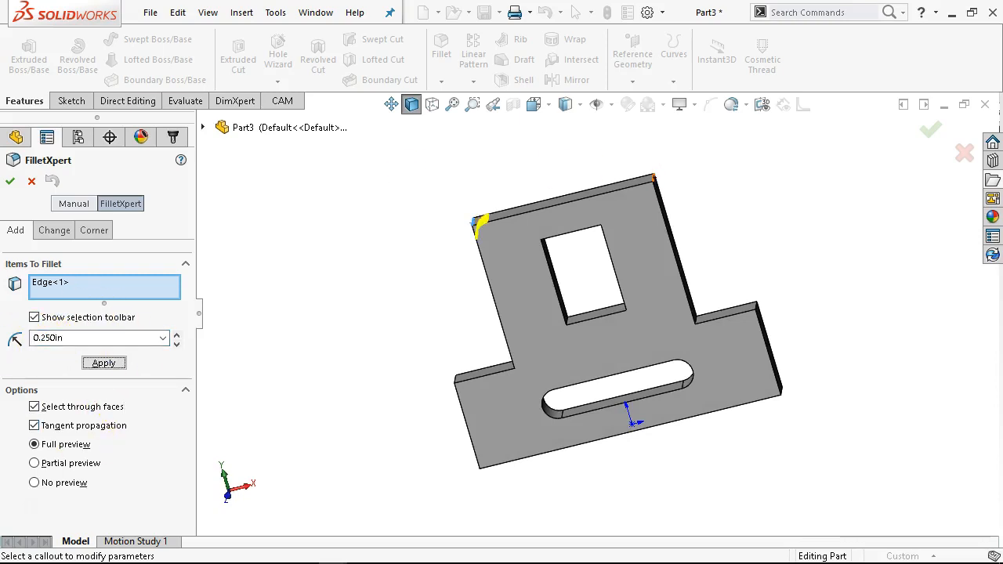
- Add the remaining corner edges connected to the front face to the fillet selection
{"action": "middle_click_drag", "start_coordinate": [366, 284], "coordinate": [400, 318]}
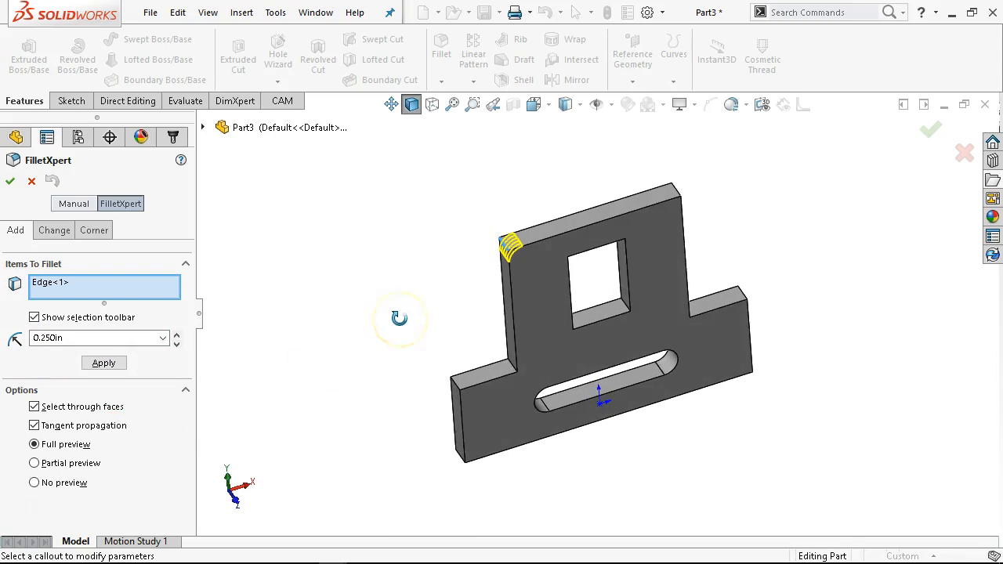
{"action": "left_click", "coordinate": [679, 196]}
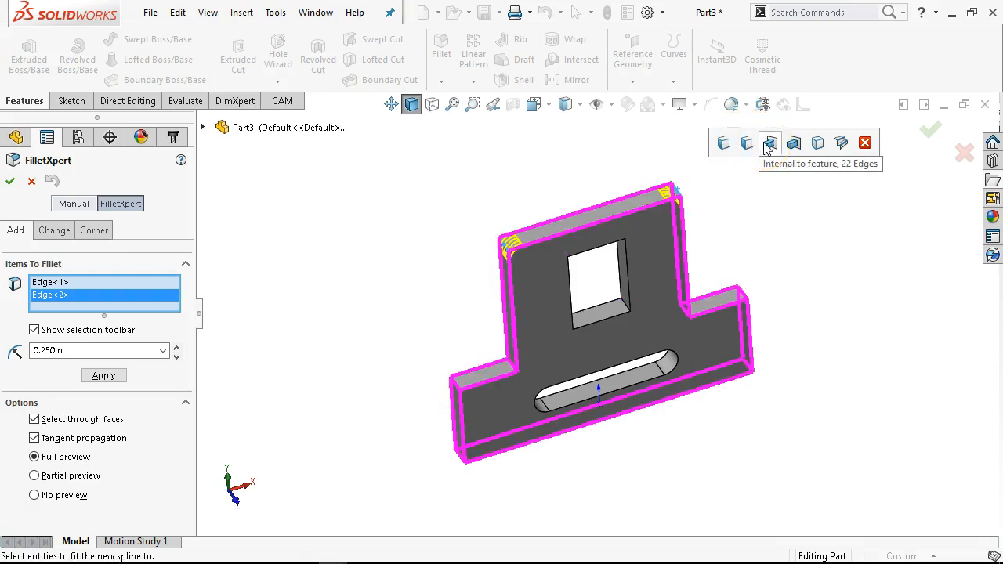
{"action": "left_click", "coordinate": [793, 144]}
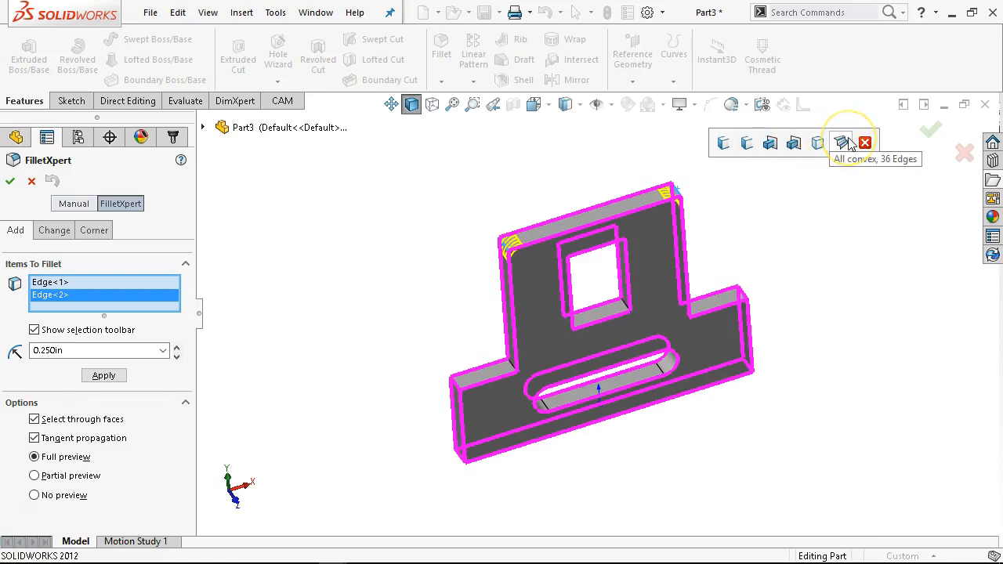
{"action": "left_click", "coordinate": [749, 144]}
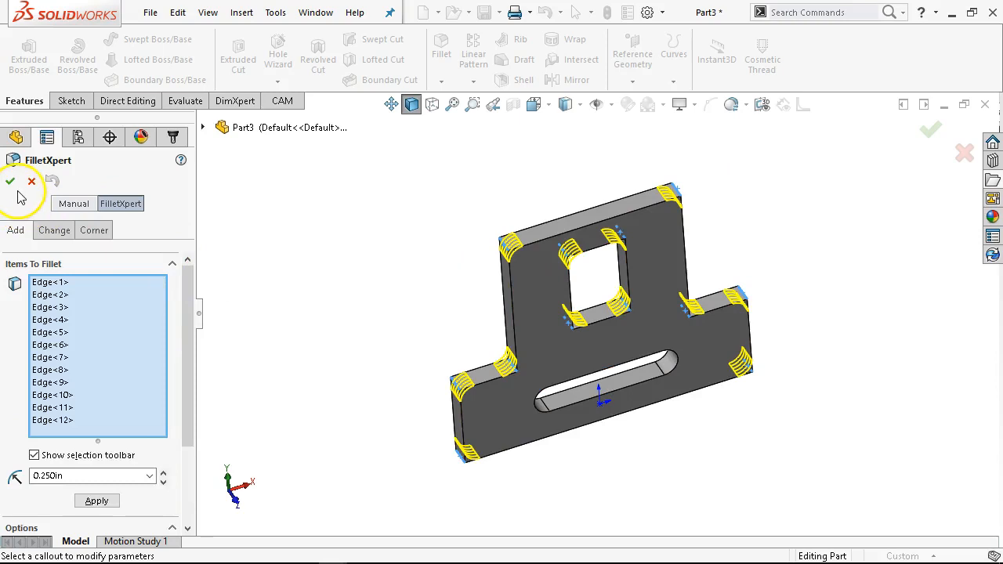
- Toggle a corner edge at the lower-left step, apply the 0.25 in fillet, and view the part from the front
{"action": "middle_click_drag", "start_coordinate": [416, 357], "coordinate": [421, 231]}
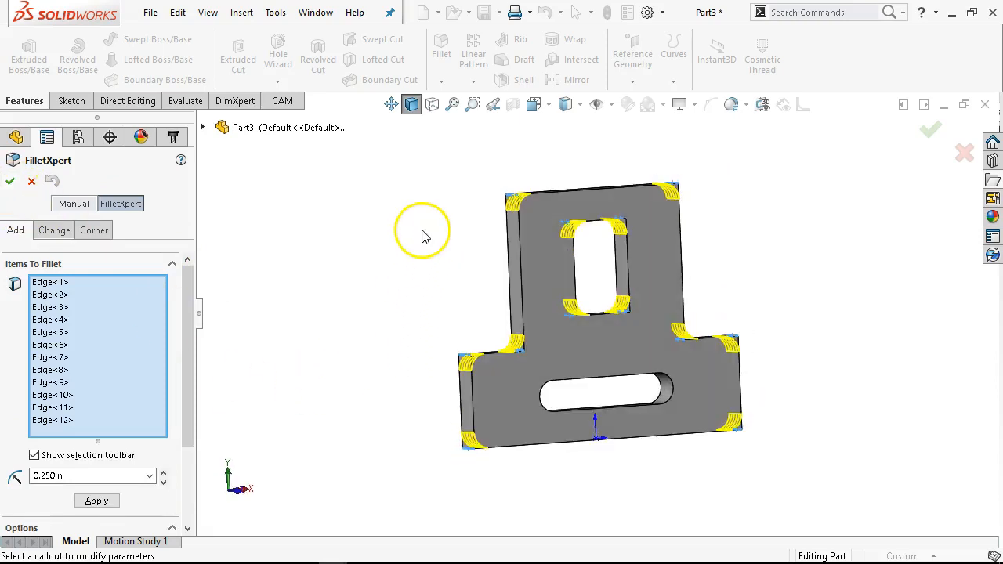
{"action": "scroll", "coordinate": [453, 328], "scroll_direction": "down", "scroll_amount": 3}
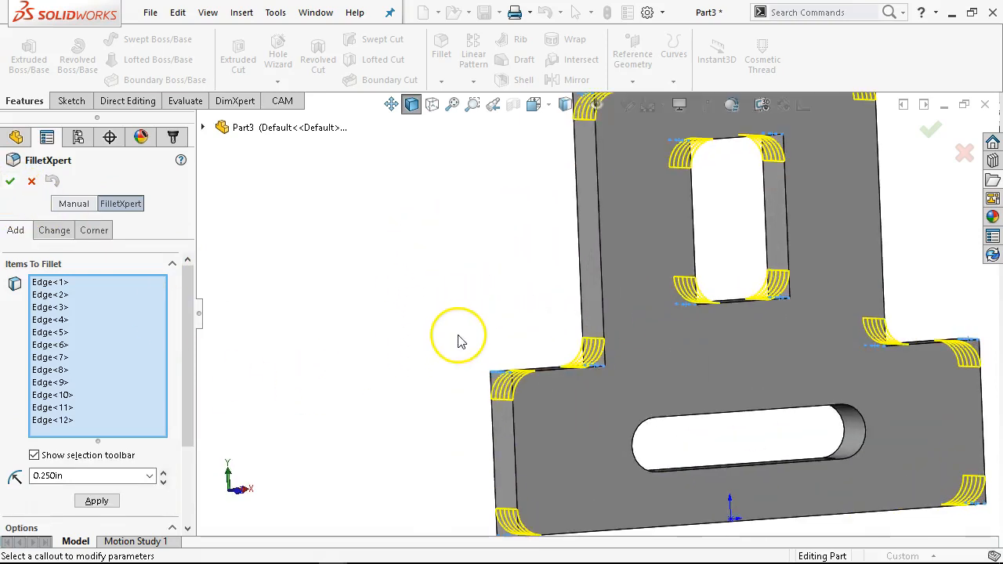
{"action": "middle_click_drag", "start_coordinate": [458, 338], "coordinate": [500, 401]}
{"action": "scroll", "coordinate": [519, 416], "scroll_direction": "down", "scroll_amount": 2}
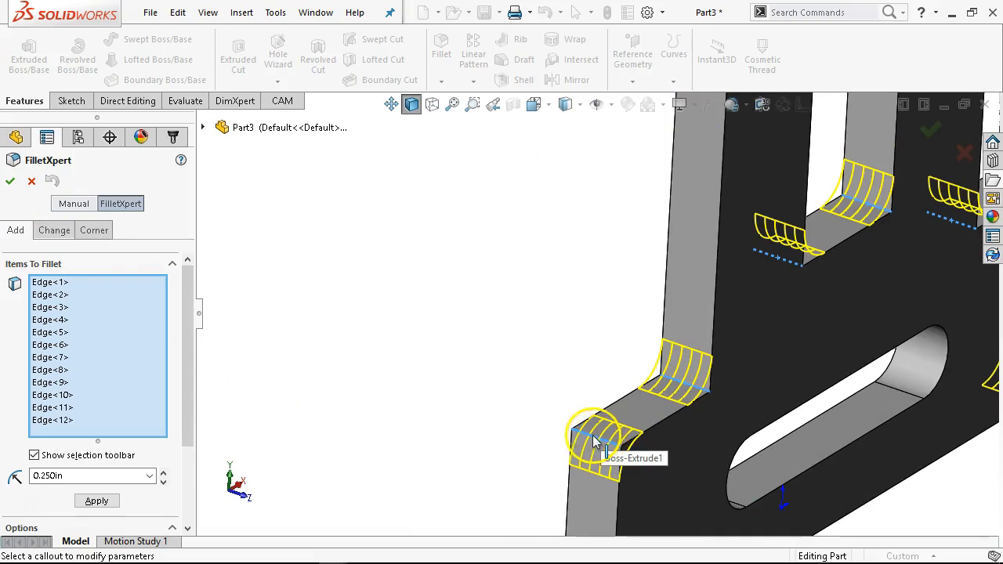
{"action": "left_click", "coordinate": [600, 439]}
{"action": "scroll", "coordinate": [460, 312], "scroll_direction": "up", "scroll_amount": 5}
{"action": "middle_click_drag", "start_coordinate": [459, 312], "coordinate": [427, 302]}
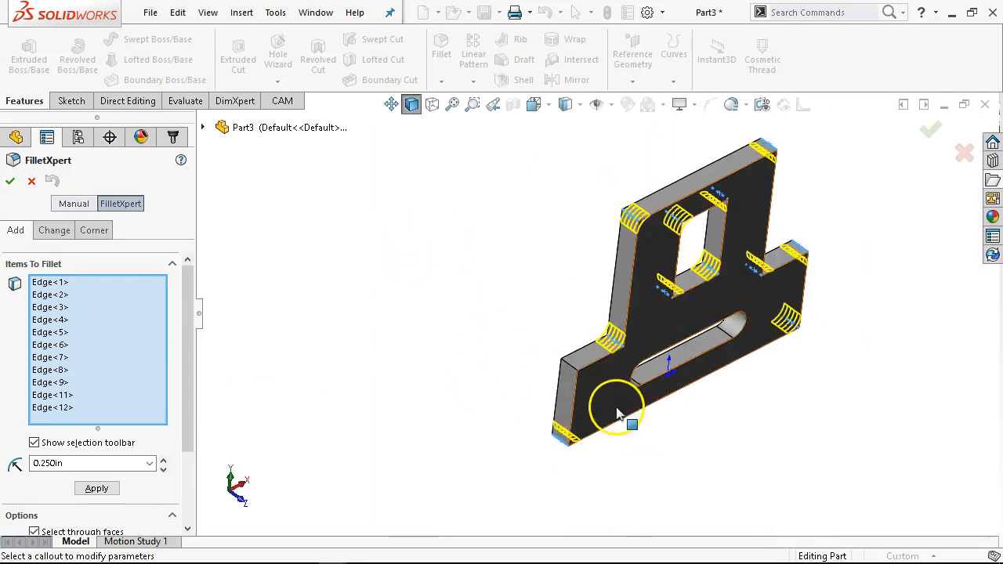
{"action": "left_click", "coordinate": [572, 359]}
{"action": "left_click", "coordinate": [9, 180]}
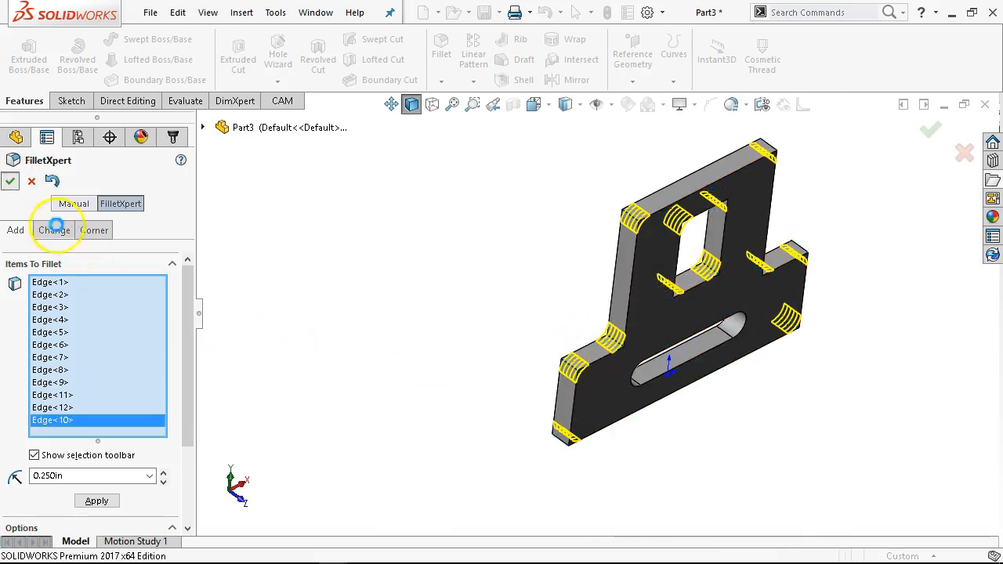
{"action": "key", "text": "ctrl+1"}
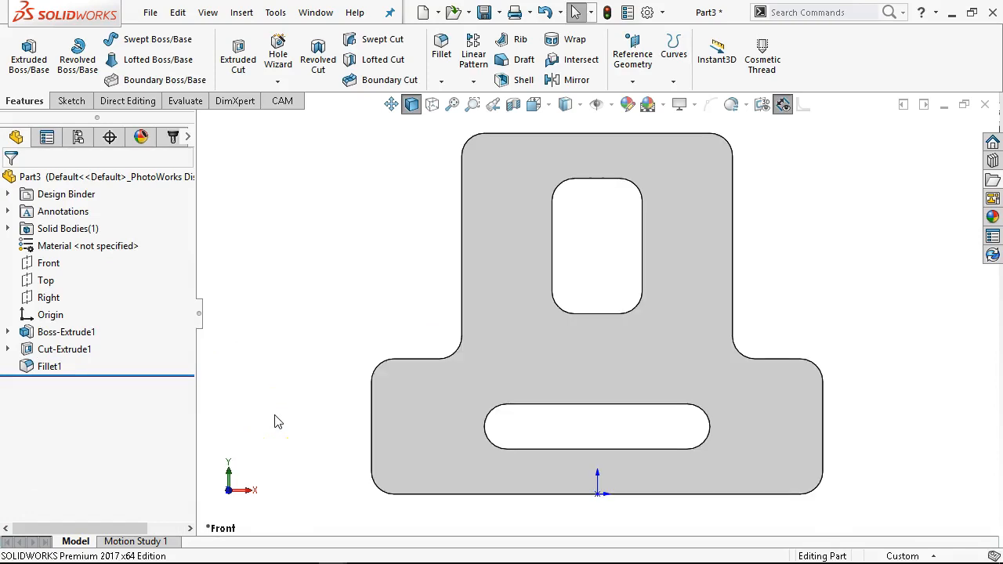
- Save the part as JL P2-9
{"action": "key", "text": "z"}
{"action": "key", "text": "z"}
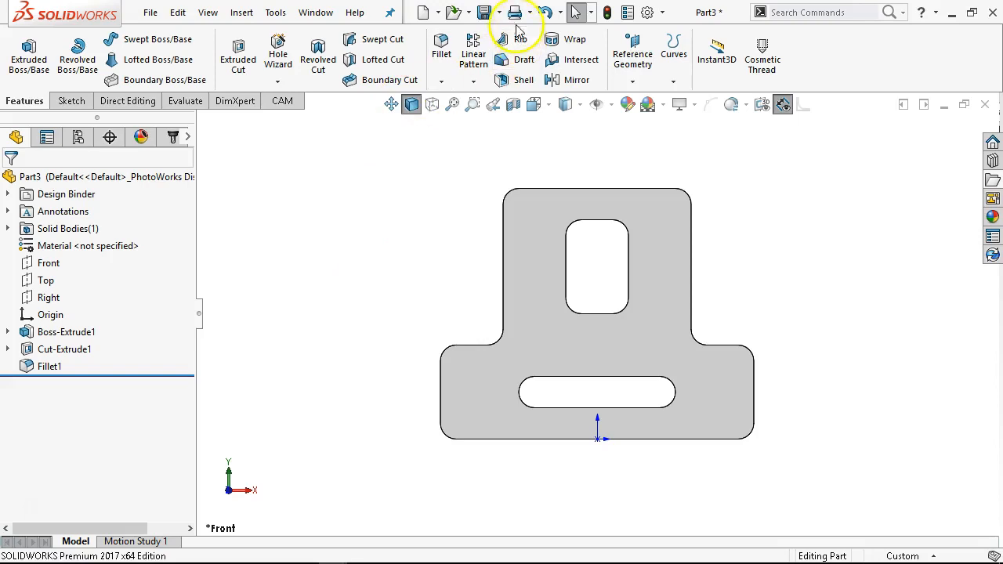
{"action": "left_click", "coordinate": [484, 15]}
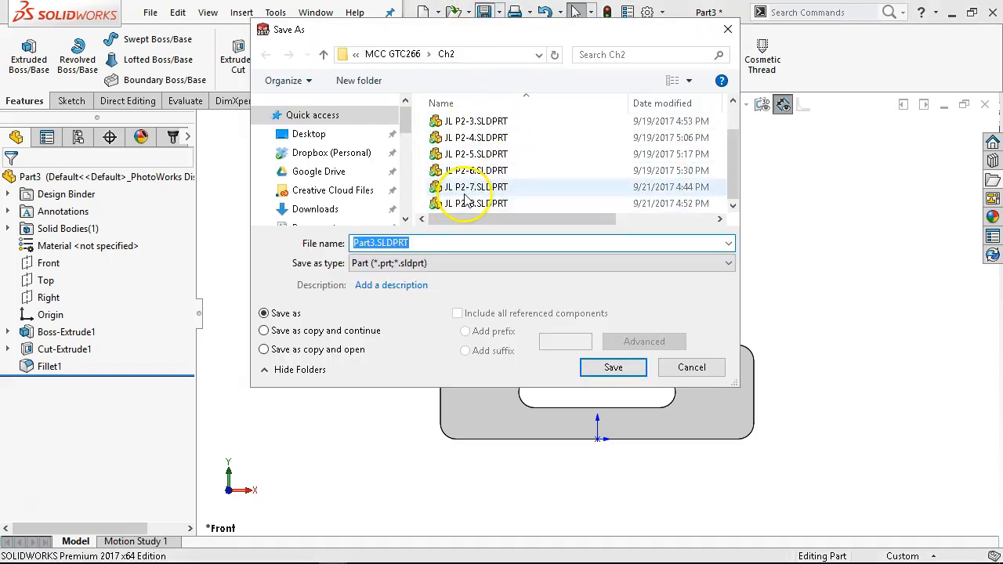
{"action": "left_click", "coordinate": [468, 203]}
{"action": "left_click", "coordinate": [386, 243]}
{"action": "left_click", "coordinate": [386, 244]}
{"action": "key", "text": "BackSpace"}
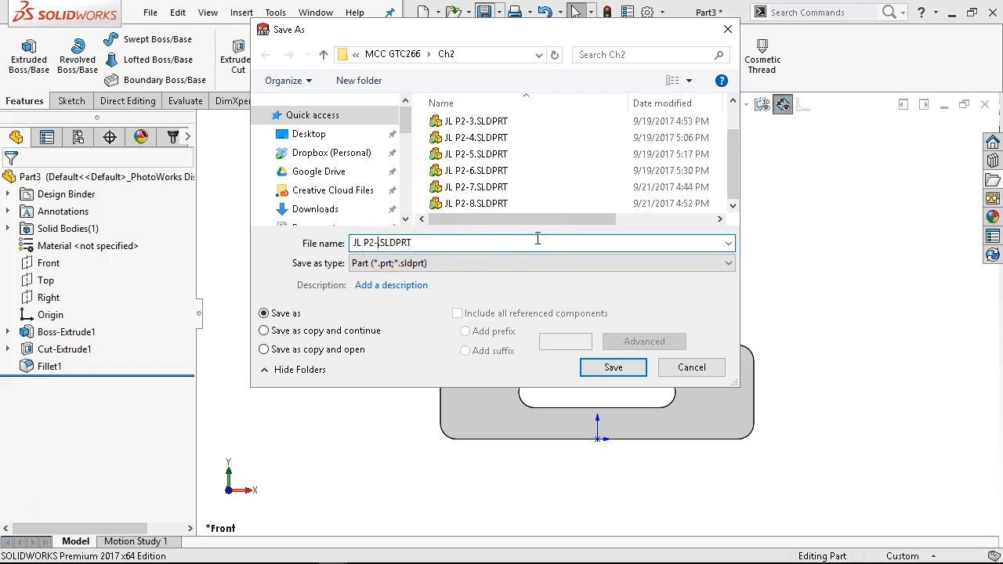
{"action": "type", "text": "9"}
{"action": "key", "text": "Return"}
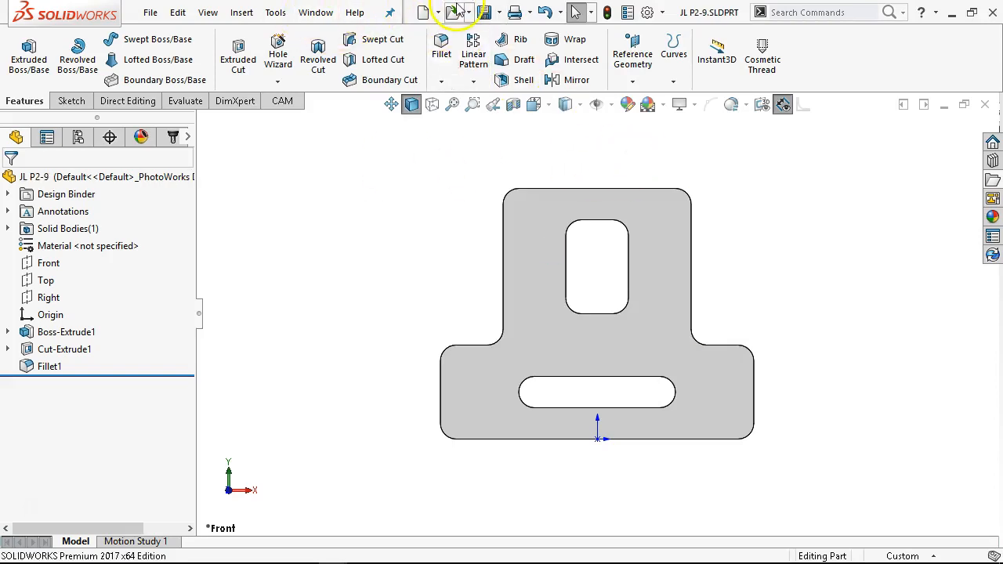
- Create a new part from the Part Metric template and start a sketch on the Front Plane
{"action": "left_click", "coordinate": [424, 13]}
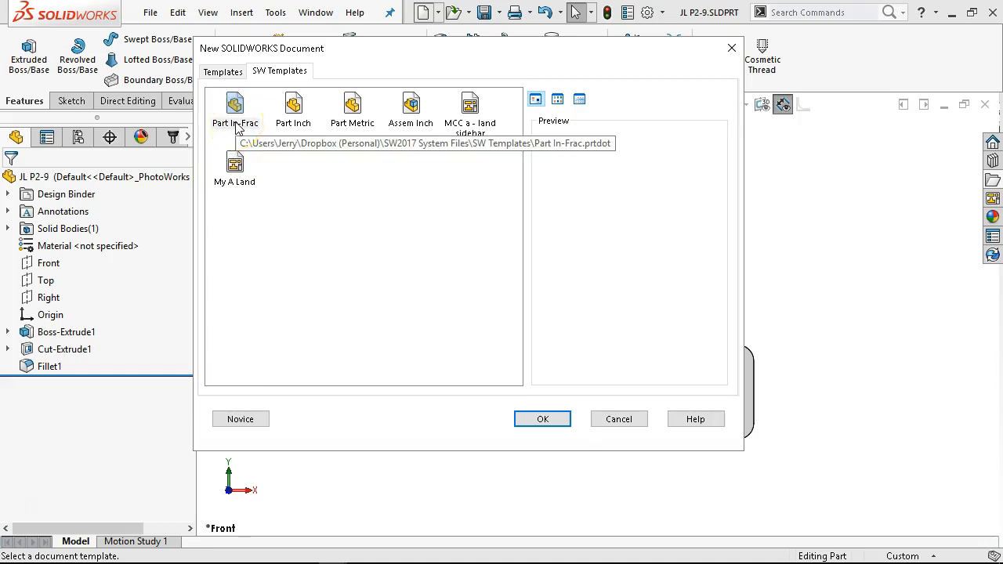
{"action": "double_click", "coordinate": [351, 110]}
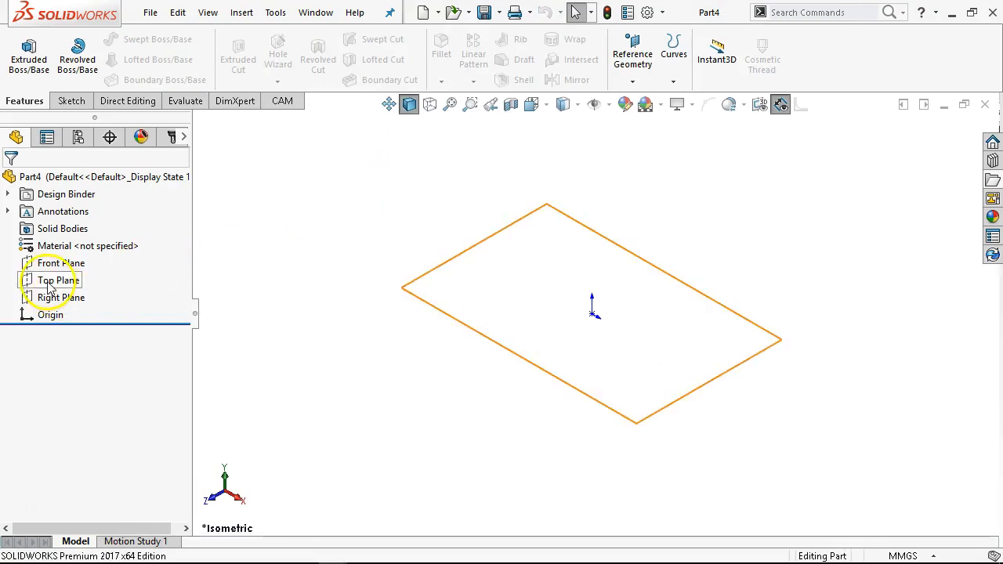
{"action": "left_click", "coordinate": [57, 264]}
{"action": "left_click", "coordinate": [72, 238]}
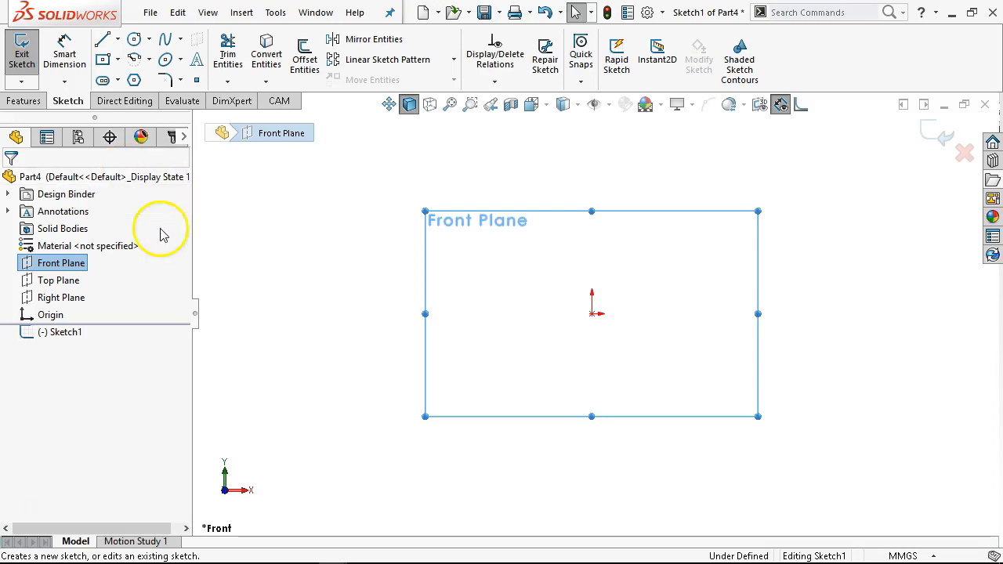
- Switch to the browser to review the Figure P2-8 Fitter Plate drawing, then return to the sketch
{"action": "mouse_move", "coordinate": [369, 549]}
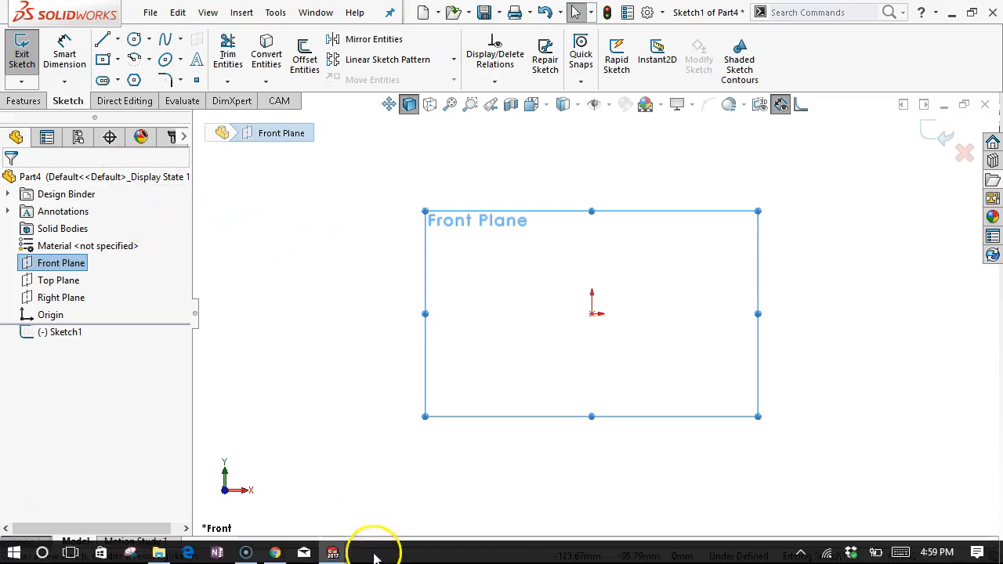
{"action": "left_click", "coordinate": [275, 553]}
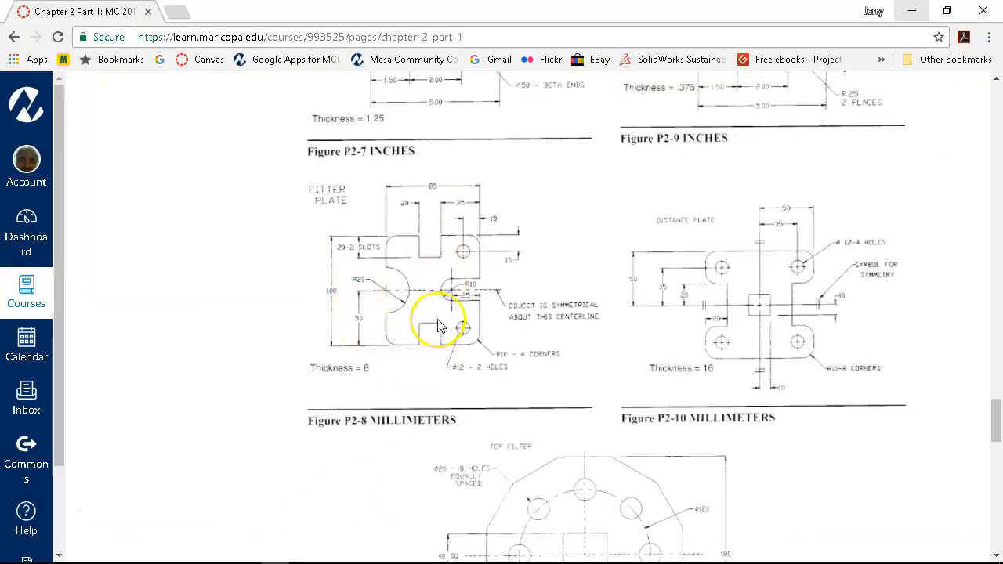
{"action": "scroll", "coordinate": [435, 318], "scroll_direction": "down", "scroll_amount": 1}
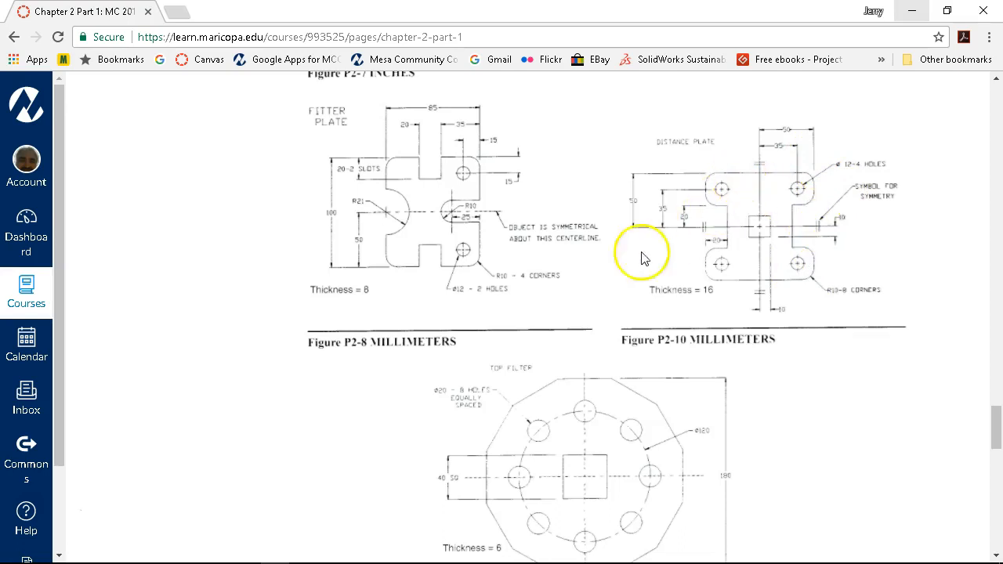
{"action": "mouse_move", "coordinate": [381, 558]}
{"action": "mouse_move", "coordinate": [333, 552]}
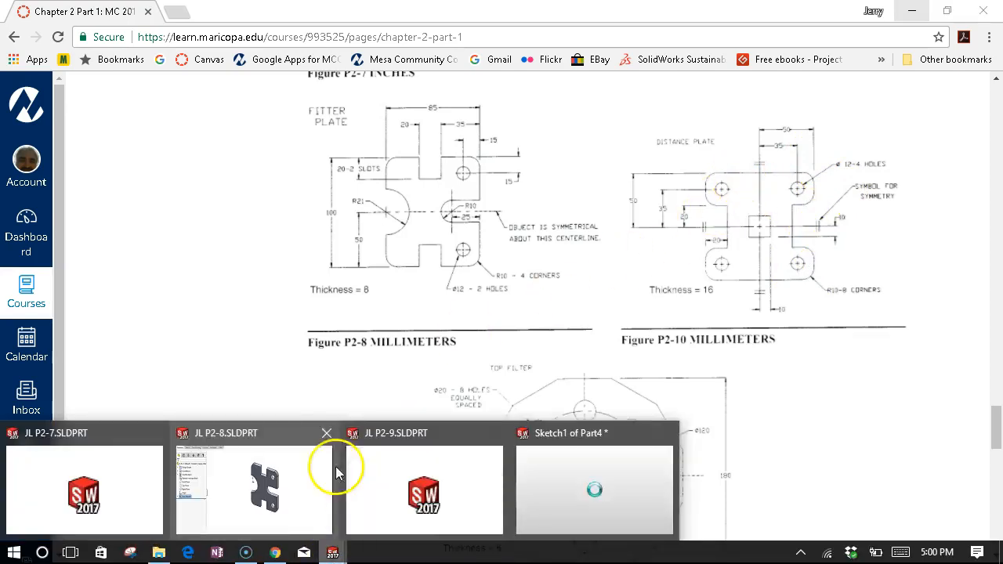
{"action": "left_click", "coordinate": [576, 479]}
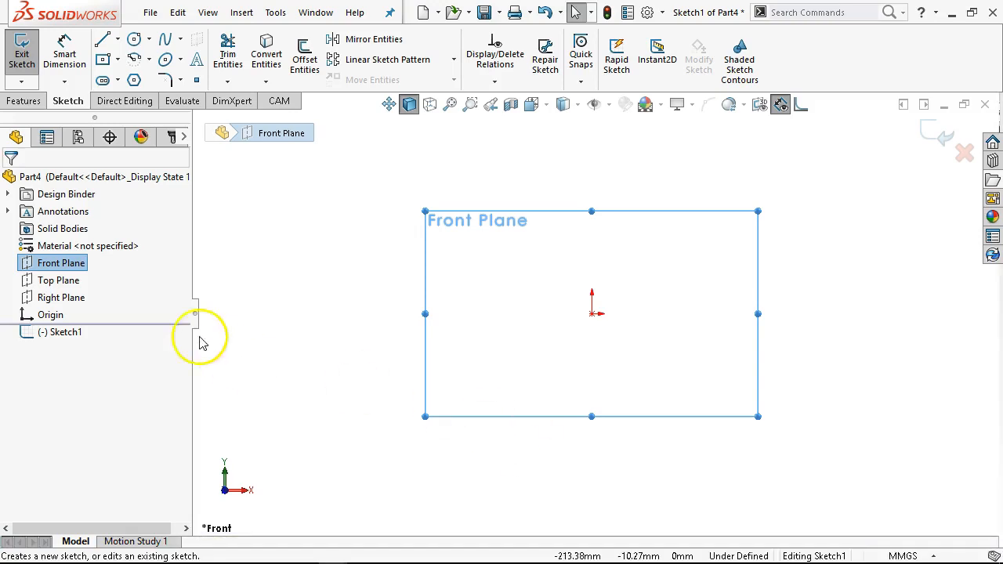
- Draw a vertical infinite-length construction centerline through the origin
{"action": "left_click", "coordinate": [117, 39]}
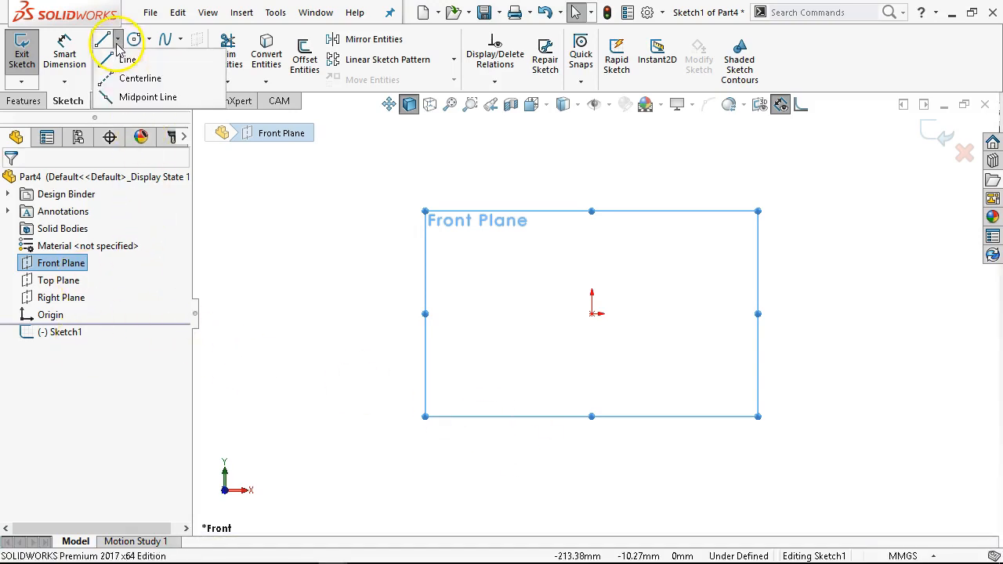
{"action": "left_click", "coordinate": [110, 72]}
{"action": "left_click", "coordinate": [33, 304]}
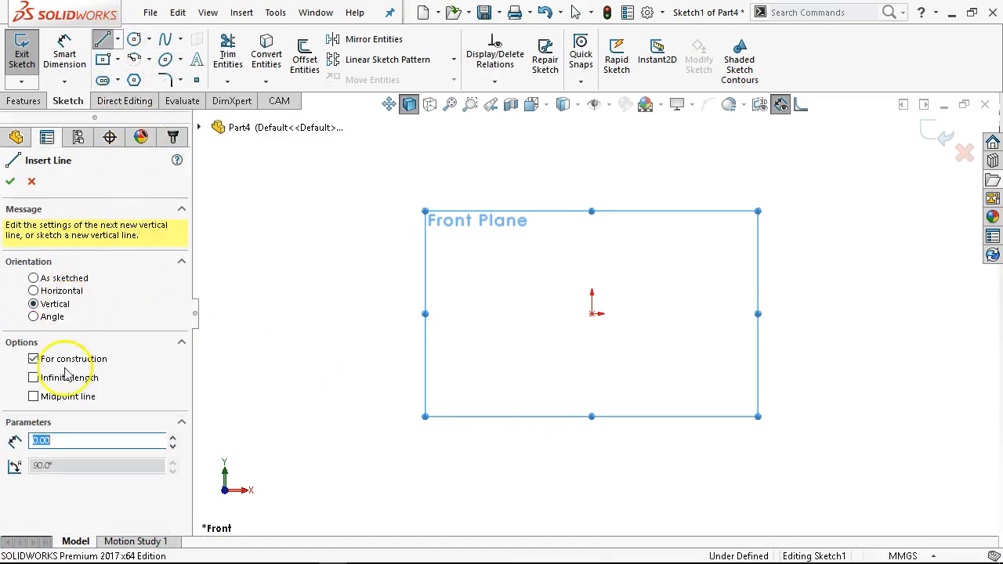
{"action": "left_click", "coordinate": [34, 377]}
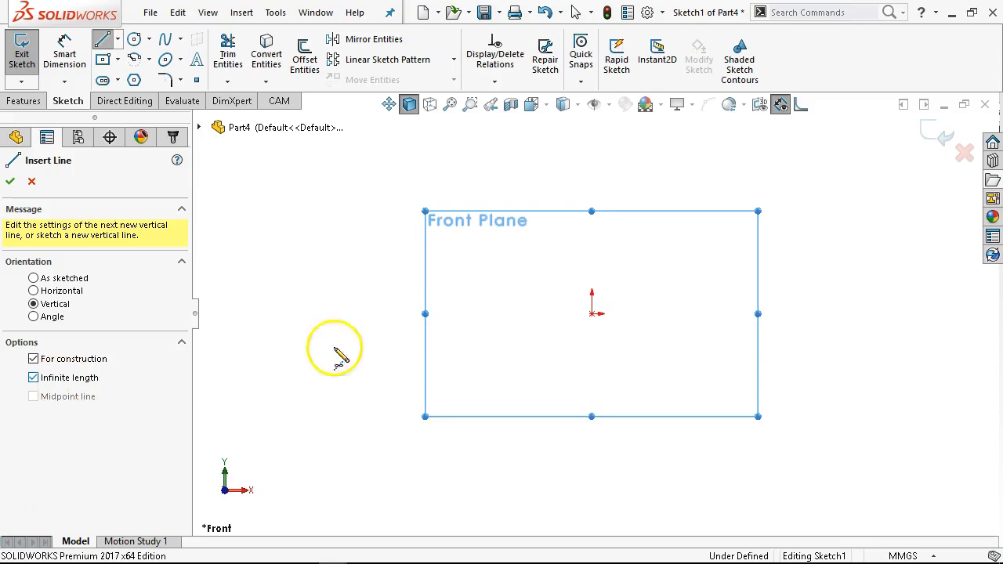
{"action": "left_click", "coordinate": [593, 316]}
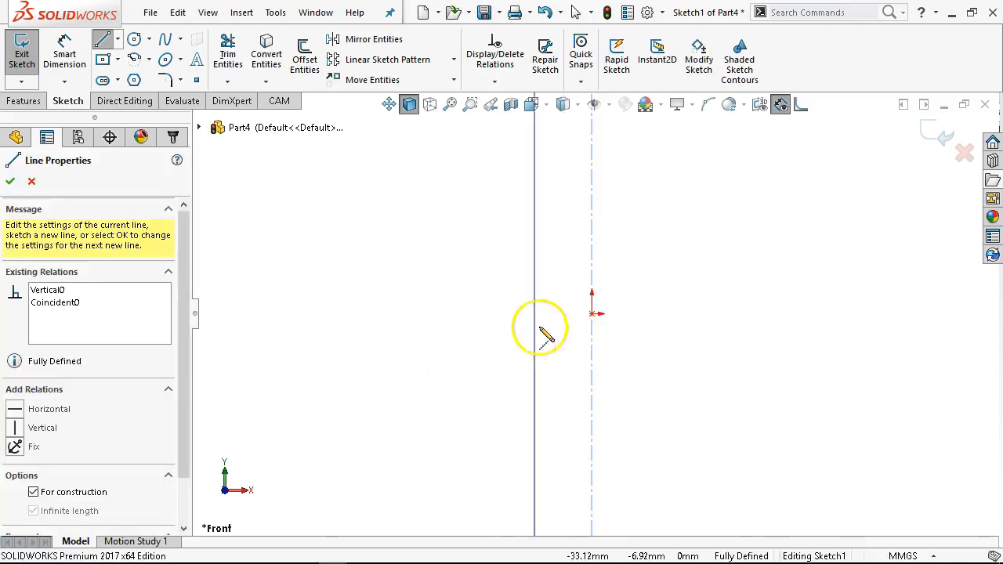
{"action": "left_click", "coordinate": [11, 182]}
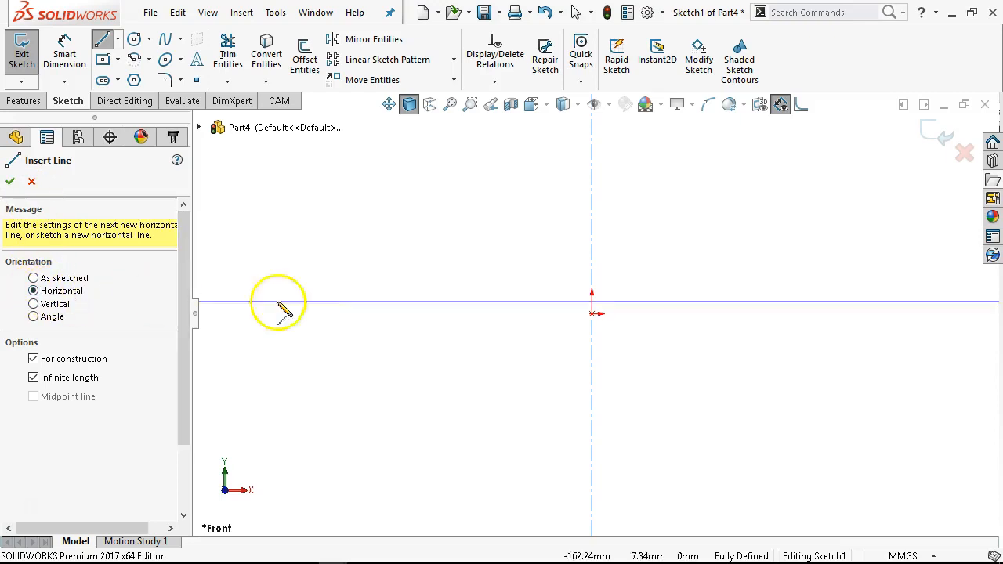
- Add a horizontal infinite-length construction centerline through the origin and close the line tool
{"action": "left_click", "coordinate": [594, 314]}
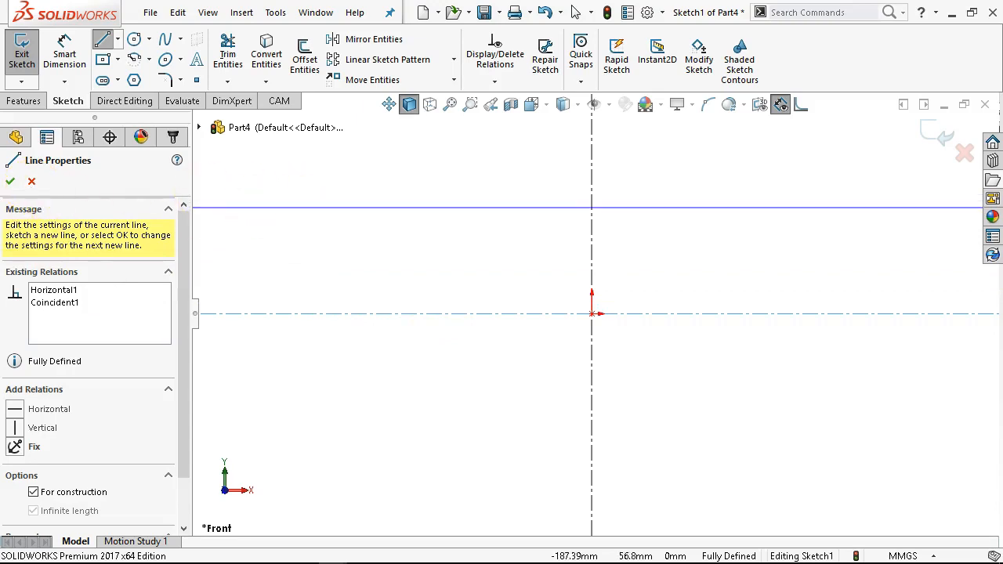
{"action": "left_click", "coordinate": [10, 181]}
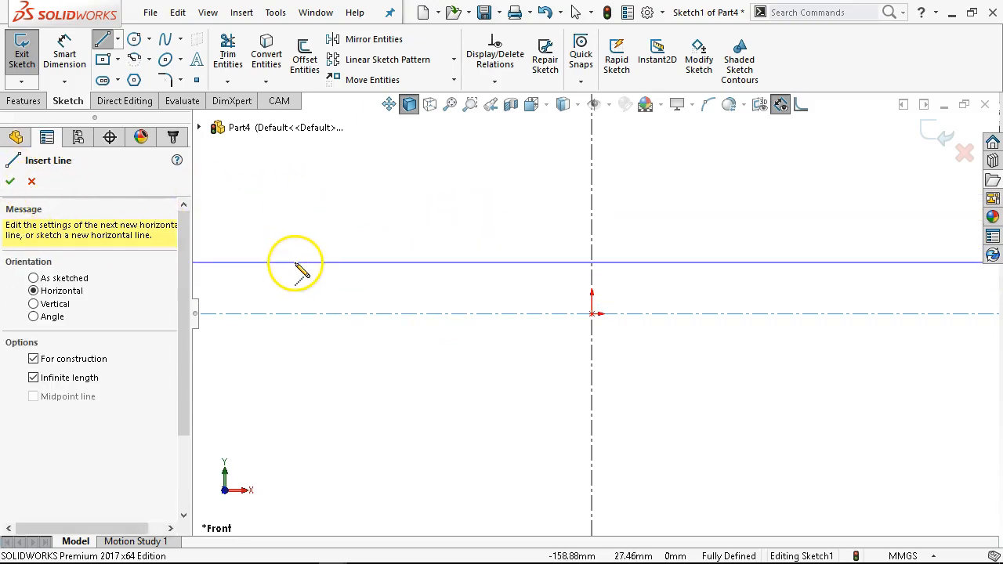
{"action": "key", "text": "Escape"}
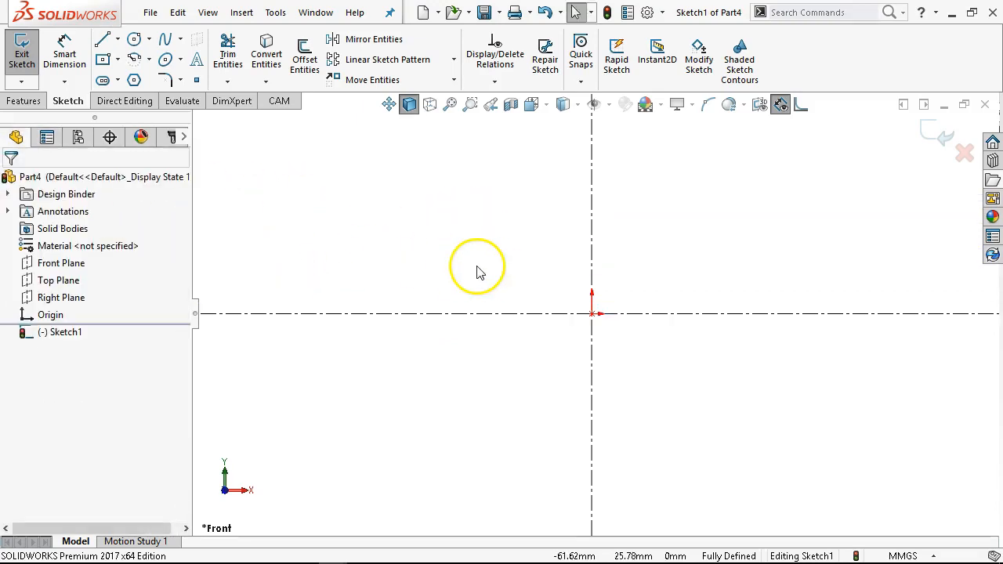
- Sketch an open stepped four-line profile from the horizontal centerline up, left, up and across to the vertical centerline
{"action": "scroll", "coordinate": [524, 193], "scroll_direction": "down", "scroll_amount": 1}
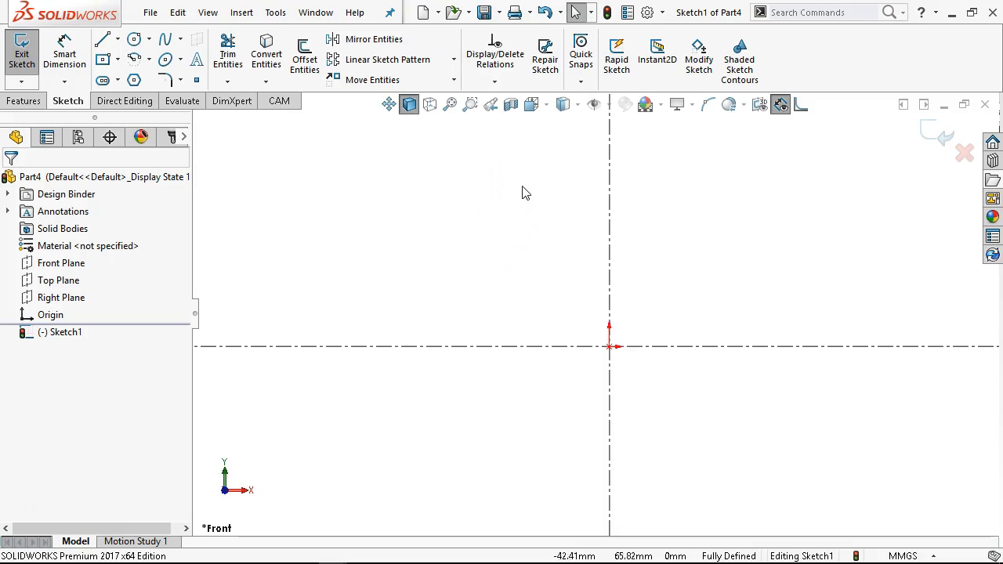
{"action": "left_click", "coordinate": [103, 41]}
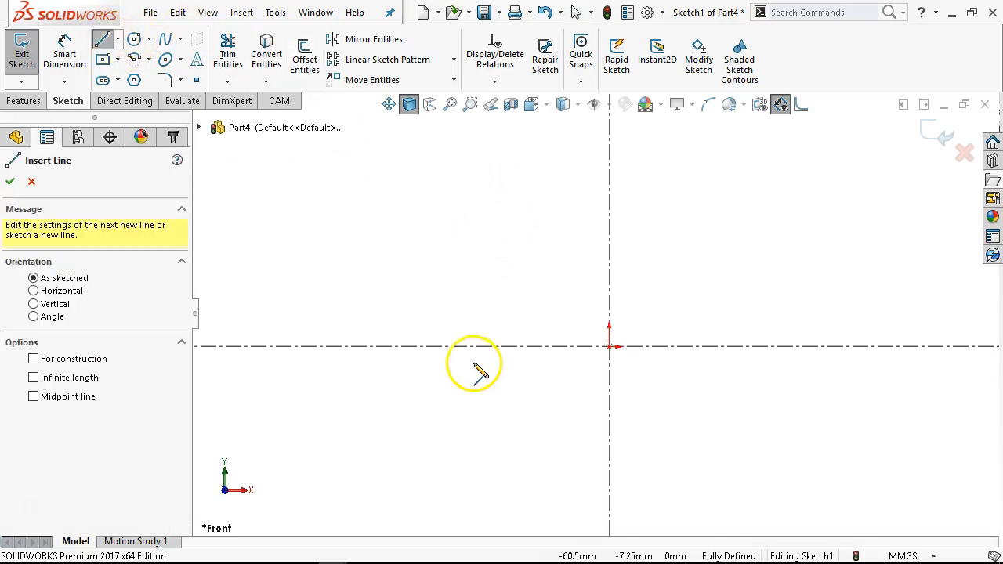
{"action": "left_click", "coordinate": [489, 345]}
{"action": "left_click", "coordinate": [489, 281]}
{"action": "left_click", "coordinate": [456, 281]}
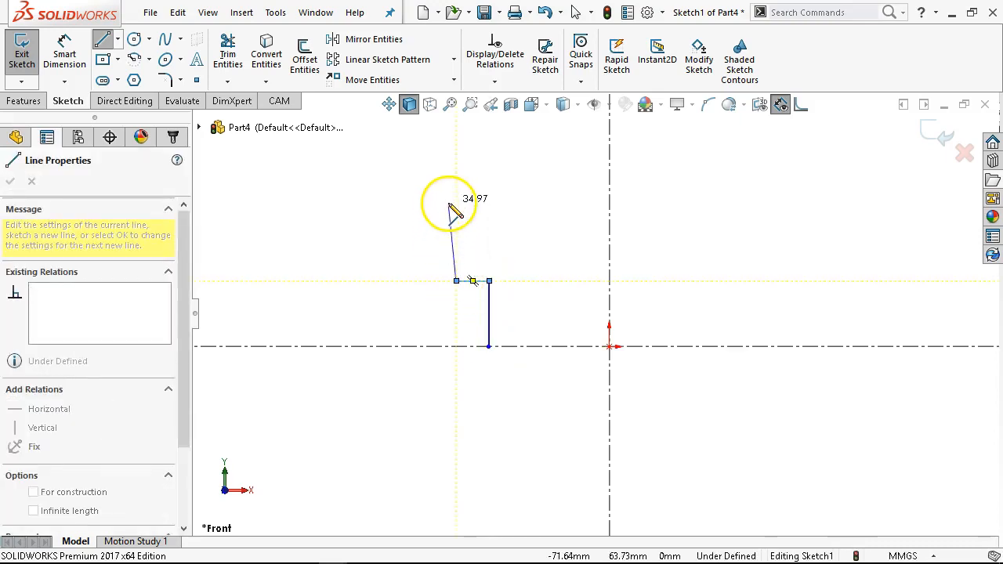
{"action": "left_click", "coordinate": [456, 206]}
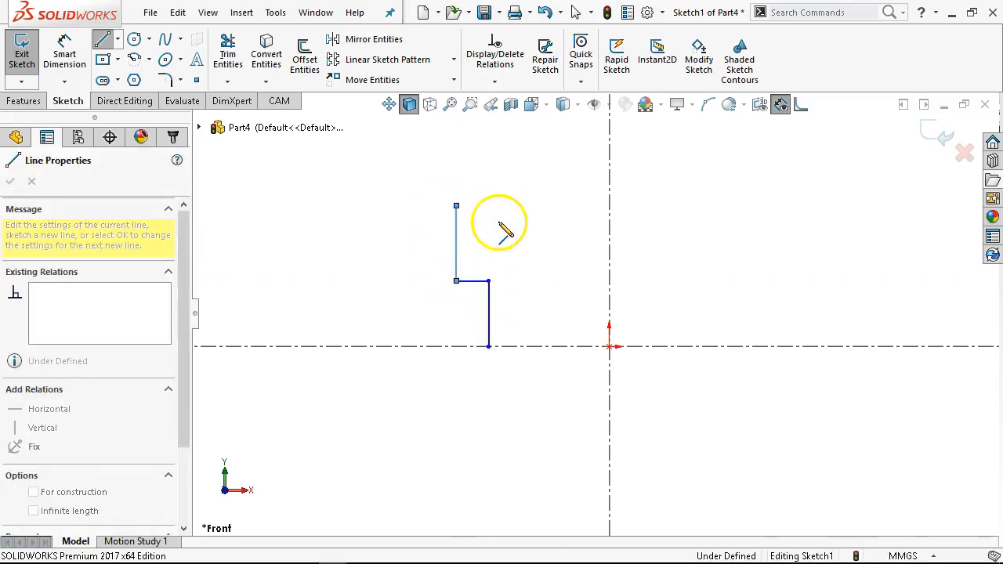
{"action": "double_click", "coordinate": [609, 206]}
{"action": "right_click", "coordinate": [655, 174]}
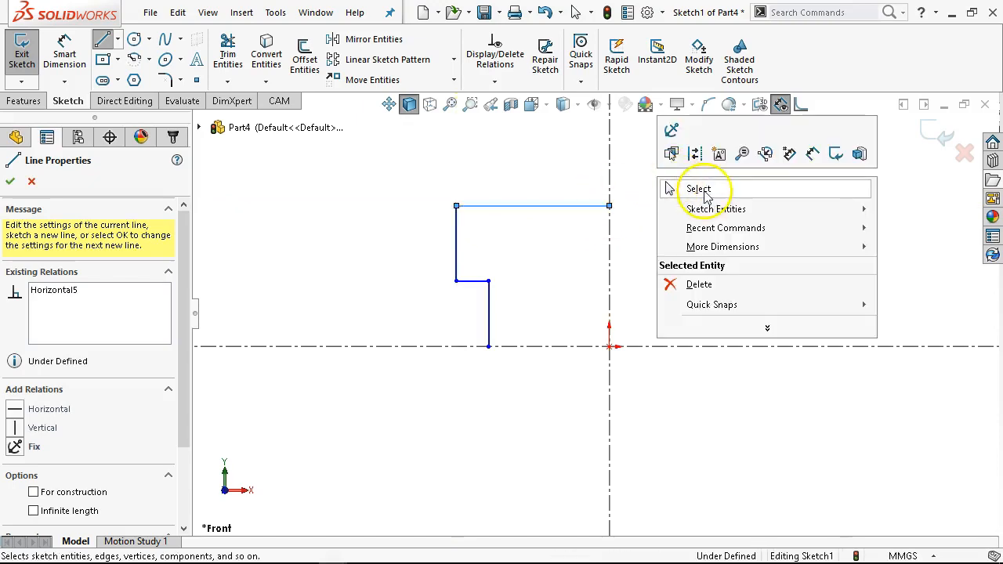
{"action": "left_click", "coordinate": [693, 192]}
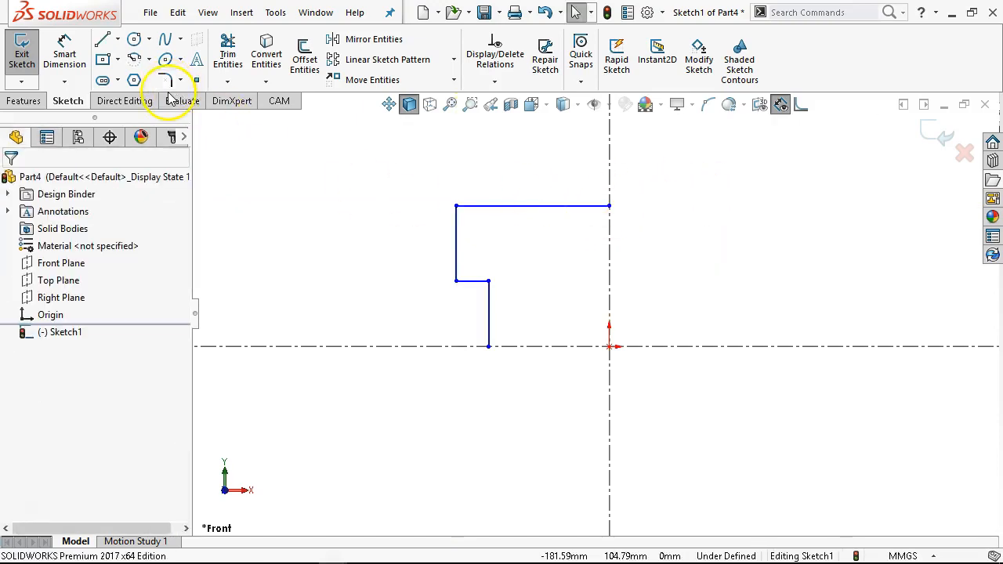
- Sketch a circle inside the upper-left corner of the stepped profile
{"action": "left_click", "coordinate": [134, 38]}
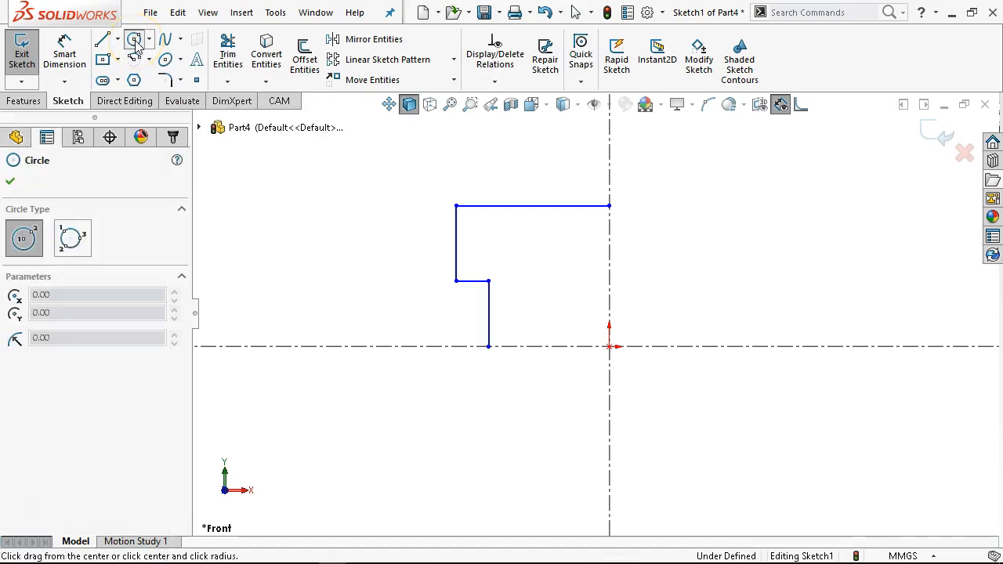
{"action": "left_click", "coordinate": [502, 233]}
{"action": "left_click", "coordinate": [519, 253]}
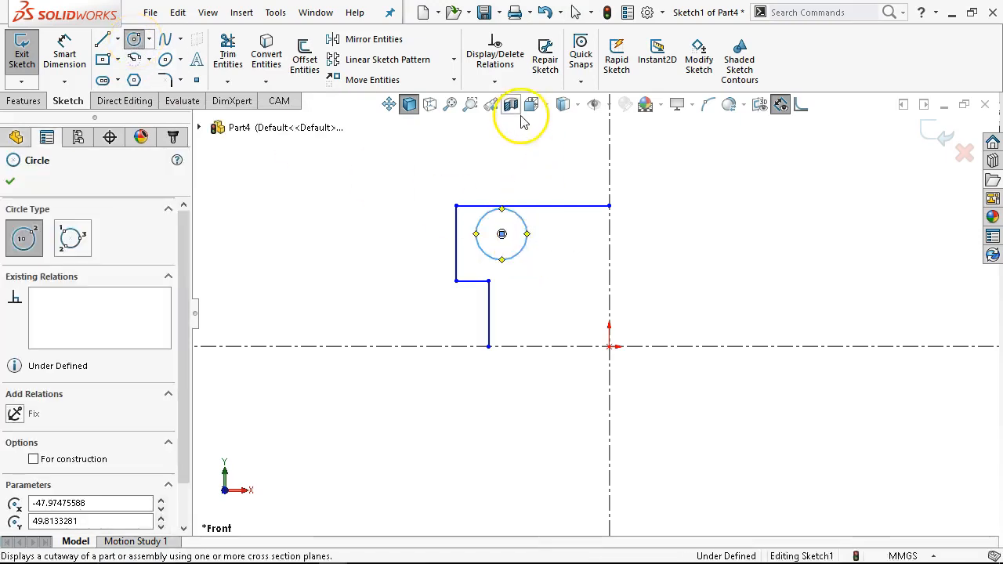
{"action": "right_click", "coordinate": [513, 109]}
{"action": "right_click", "coordinate": [482, 162]}
{"action": "left_click", "coordinate": [521, 169]}
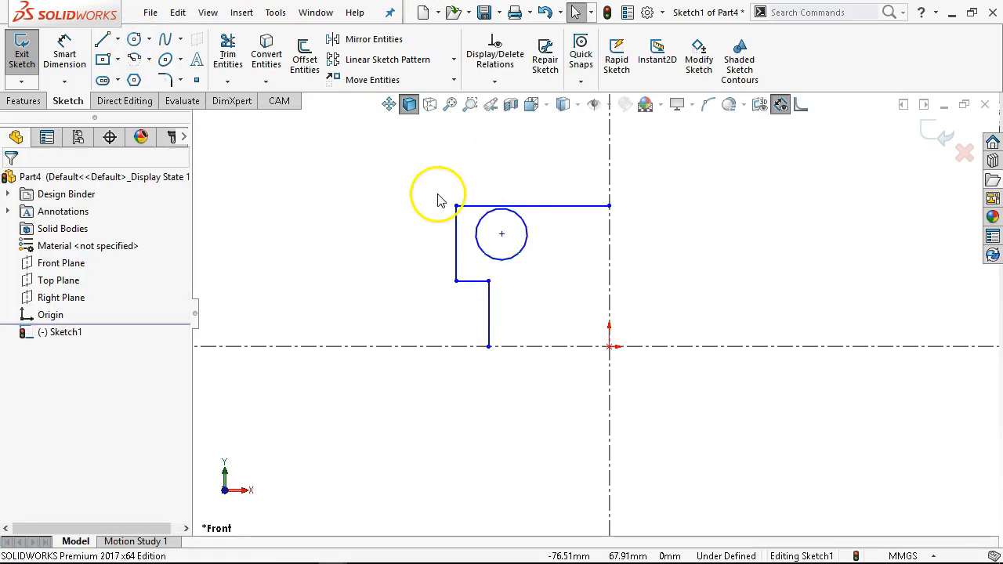
- Dimension the top line's height above the horizontal centerline as 50 mm
{"action": "scroll", "coordinate": [474, 266], "scroll_direction": "down", "scroll_amount": 1}
{"action": "scroll", "coordinate": [540, 185], "scroll_direction": "down", "scroll_amount": 2}
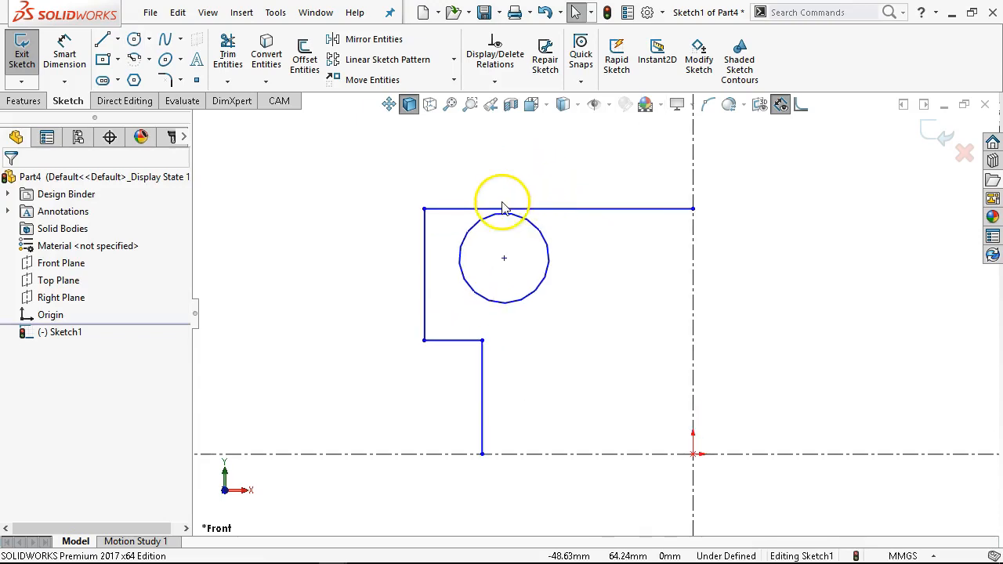
{"action": "left_click", "coordinate": [64, 57]}
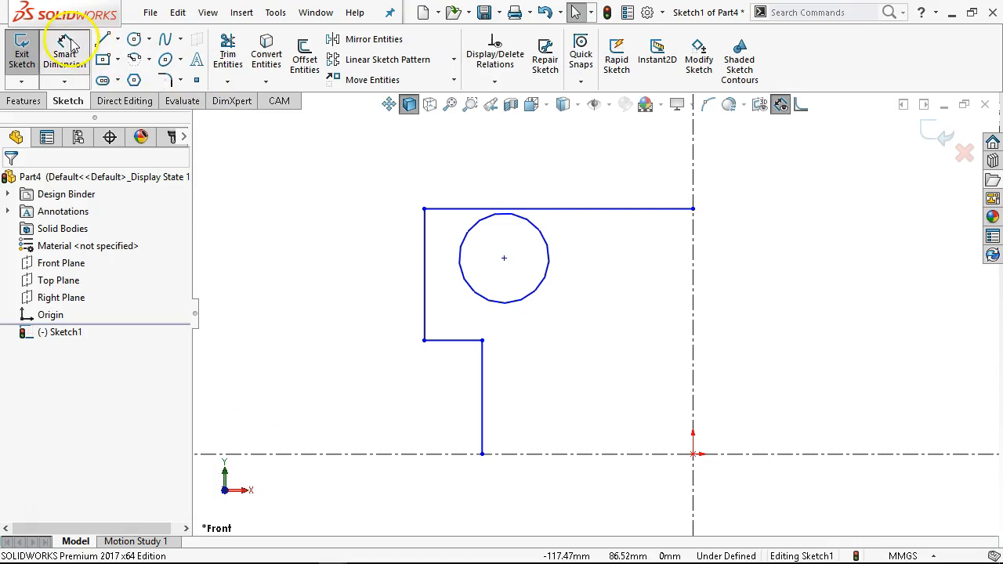
{"action": "left_click", "coordinate": [431, 454]}
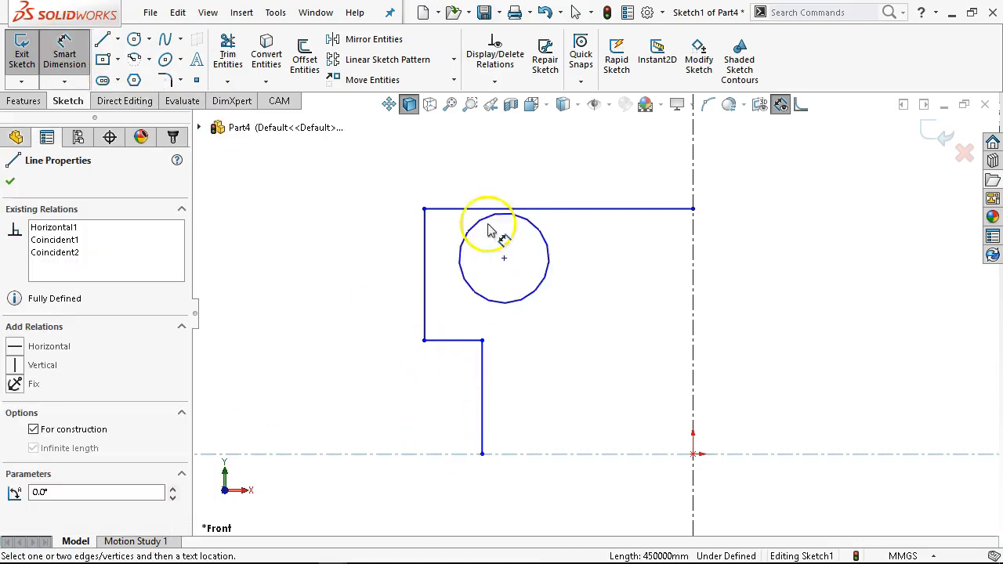
{"action": "left_click", "coordinate": [453, 209]}
{"action": "left_click", "coordinate": [329, 283]}
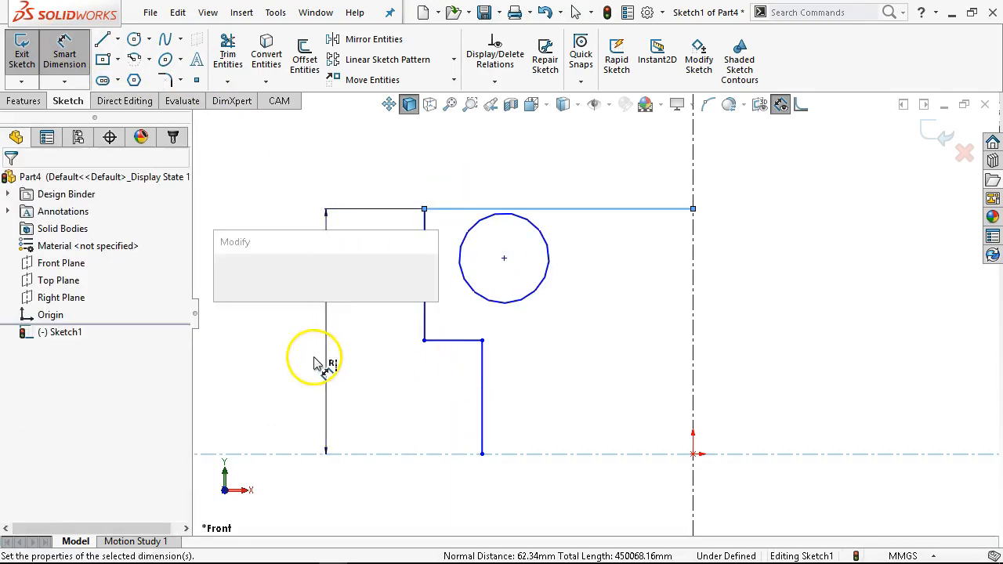
{"action": "type", "text": "50"}
{"action": "key", "text": "Return"}
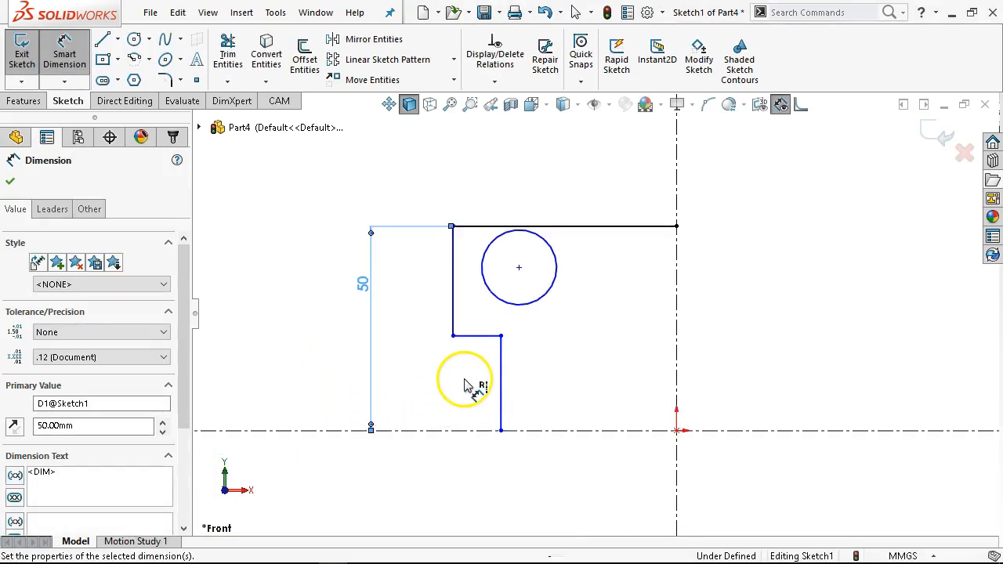
- Dimension the lower step line's height above the horizontal centerline as 20 mm
{"action": "left_click", "coordinate": [500, 353]}
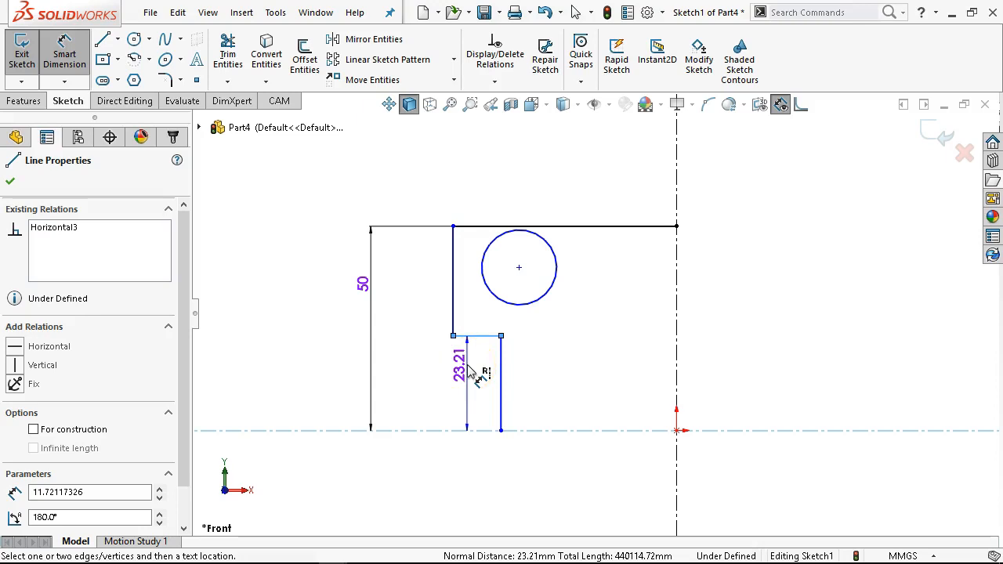
{"action": "left_click", "coordinate": [416, 394]}
{"action": "type", "text": "2"}
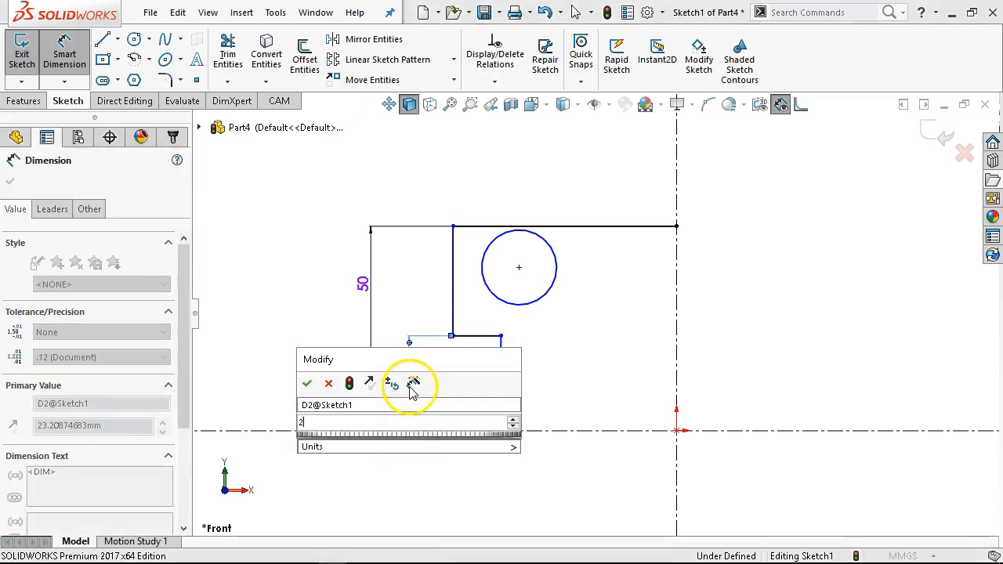
{"action": "type", "text": "0"}
{"action": "key", "text": "Return"}
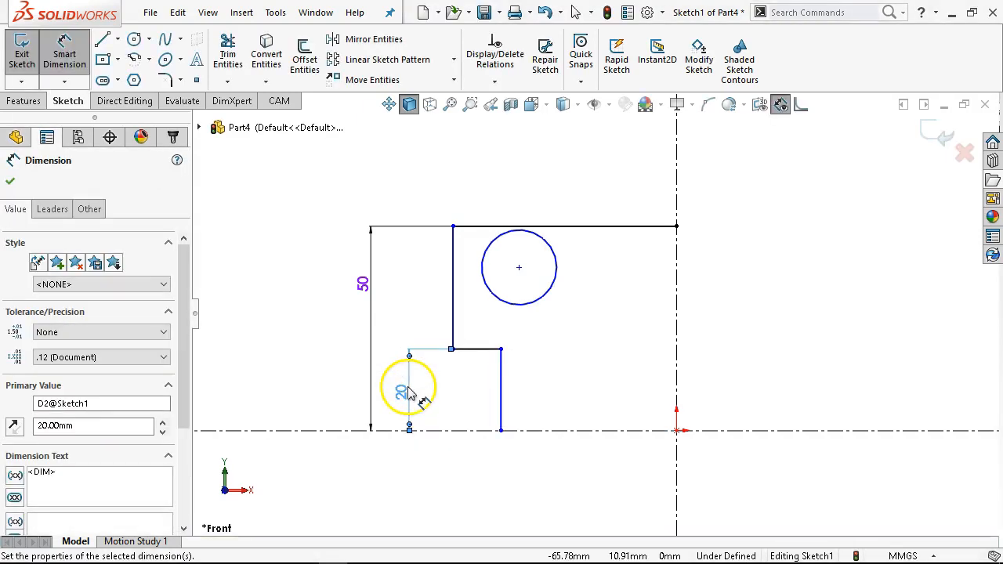
- Dimension the short horizontal step line's length as 20 mm
{"action": "left_click", "coordinate": [467, 357]}
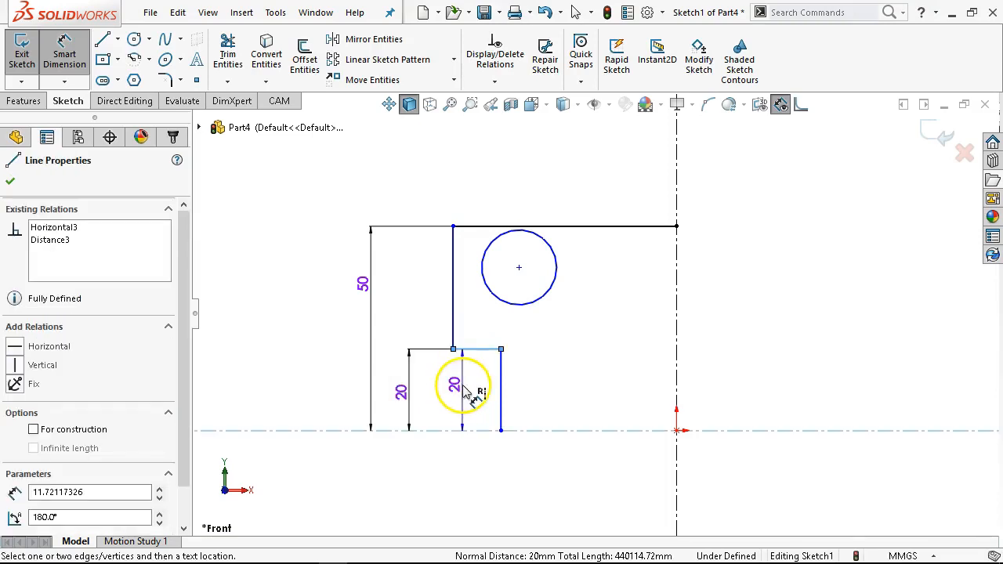
{"action": "key", "text": "Escape"}
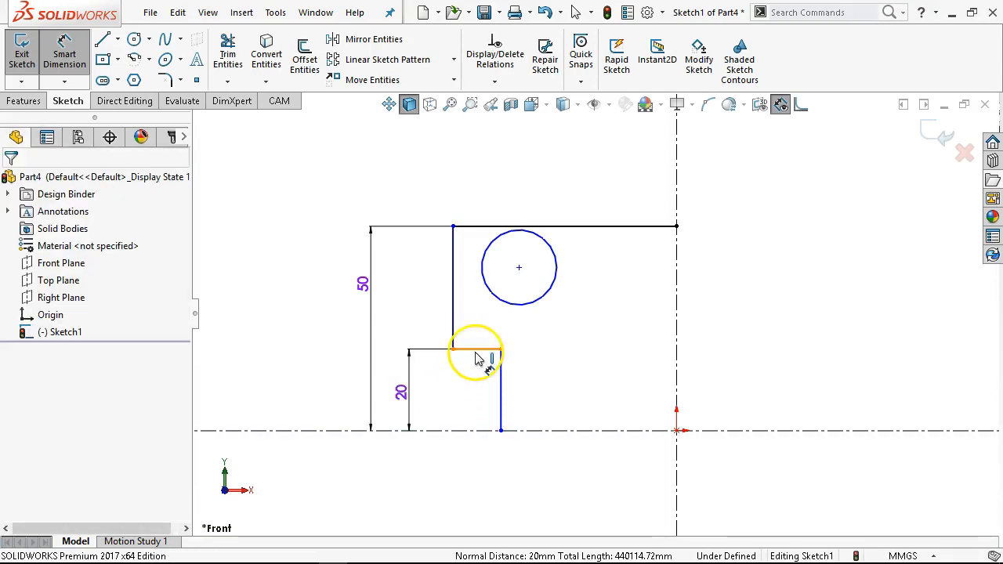
{"action": "left_click", "coordinate": [475, 351]}
{"action": "left_click", "coordinate": [473, 382]}
{"action": "type", "text": "2"}
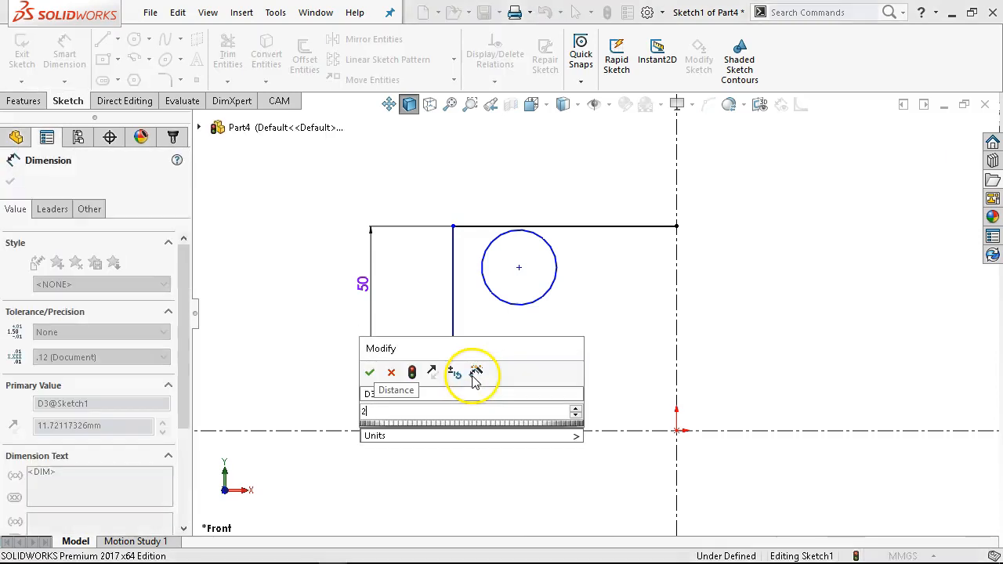
{"action": "type", "text": "0"}
{"action": "key", "text": "Return"}
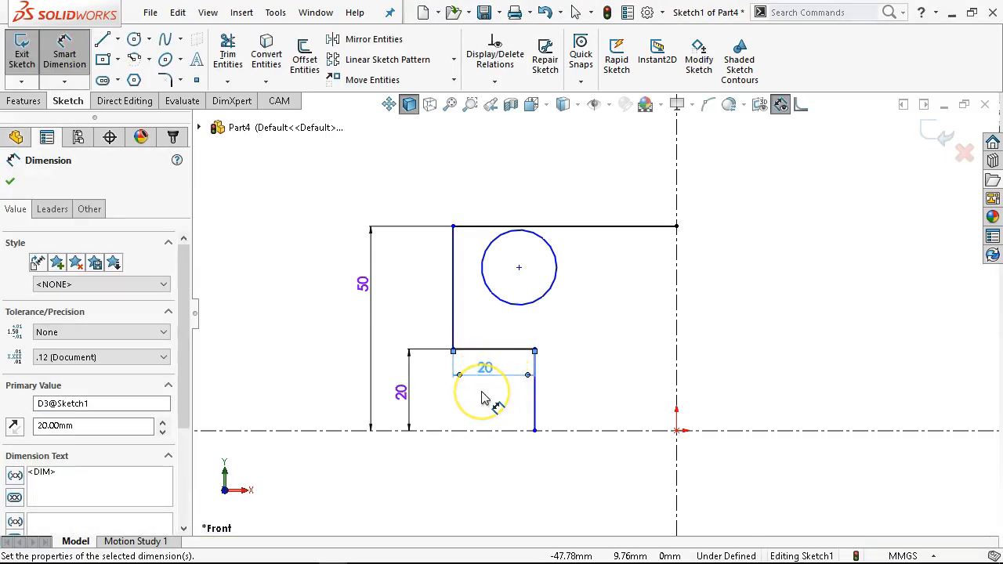
- Dimension the circle centre's height above the horizontal centerline as 35 mm
{"action": "left_click", "coordinate": [511, 431]}
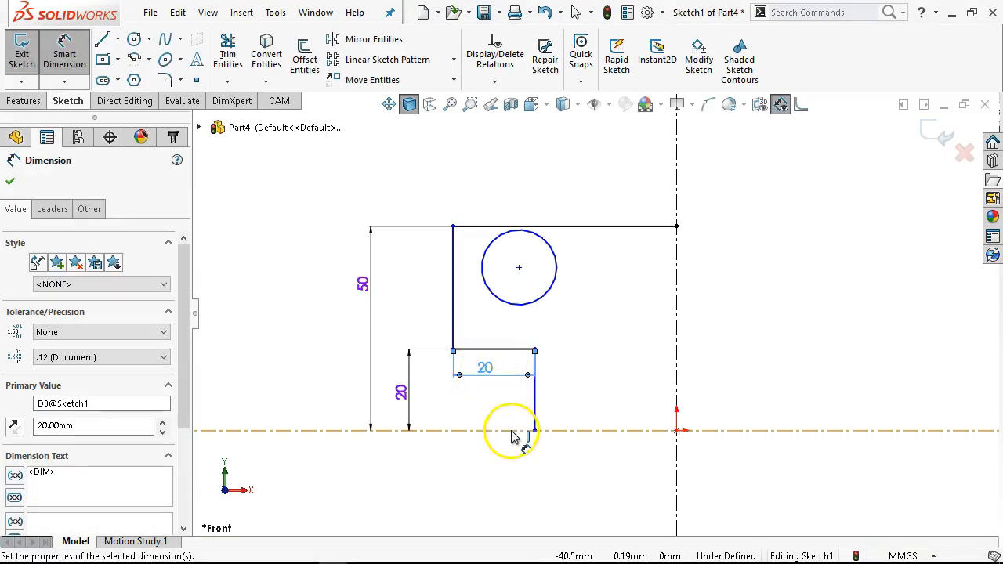
{"action": "left_click", "coordinate": [524, 301]}
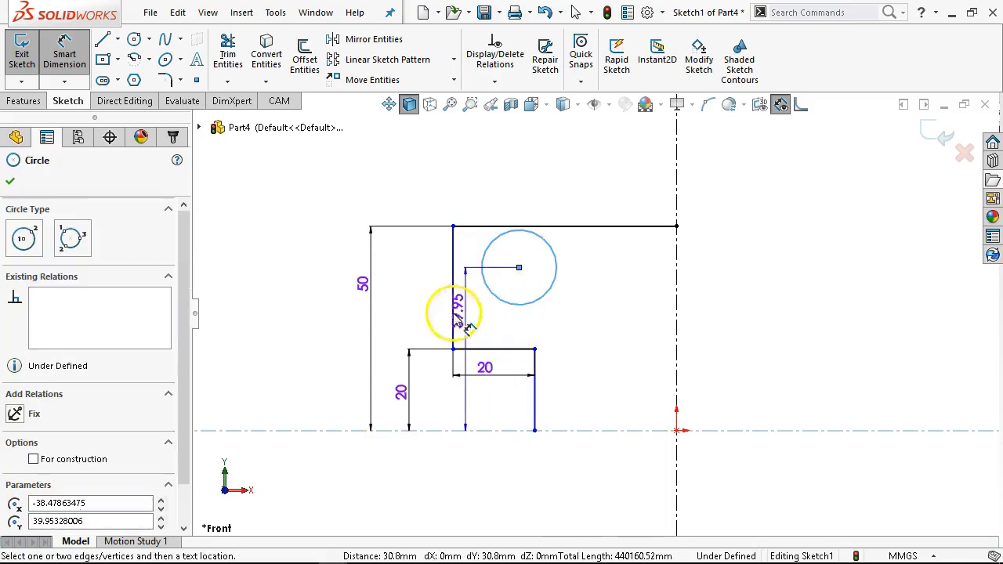
{"action": "left_click", "coordinate": [385, 329]}
{"action": "type", "text": "35"}
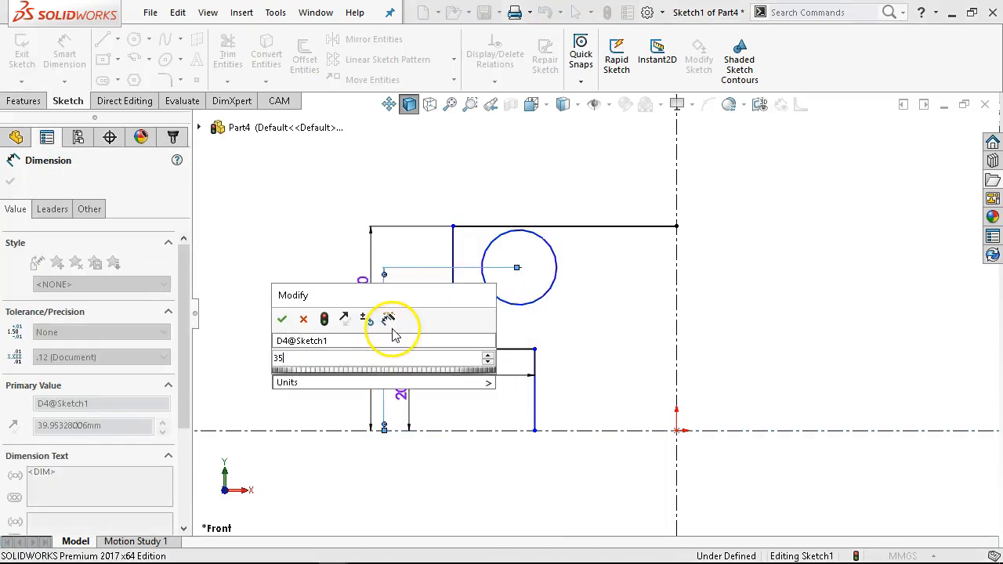
{"action": "key", "text": "Return"}
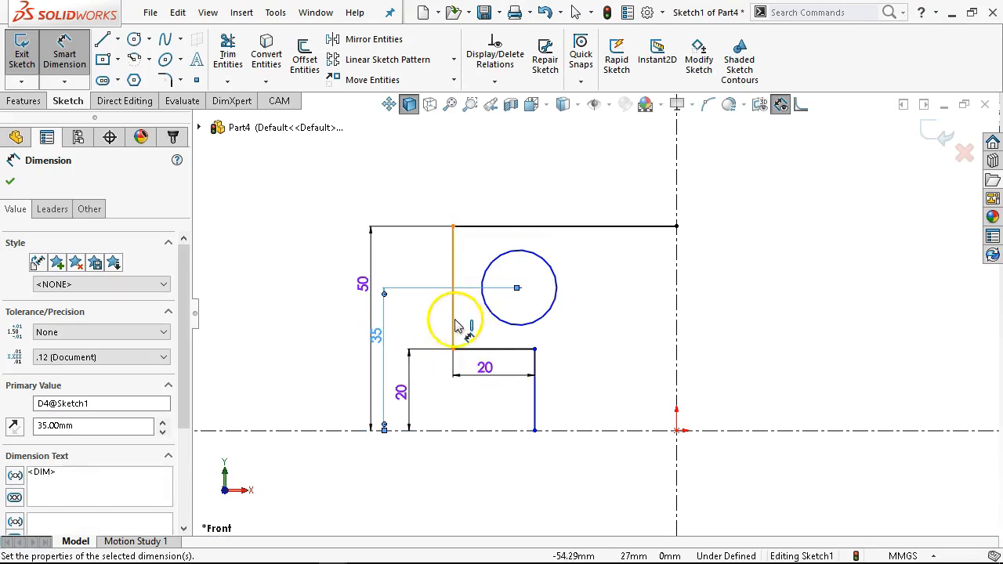
- Dimension the inner vertical profile line's distance from the vertical centerline as 50 mm
{"action": "left_click", "coordinate": [454, 317]}
{"action": "left_click", "coordinate": [677, 284]}
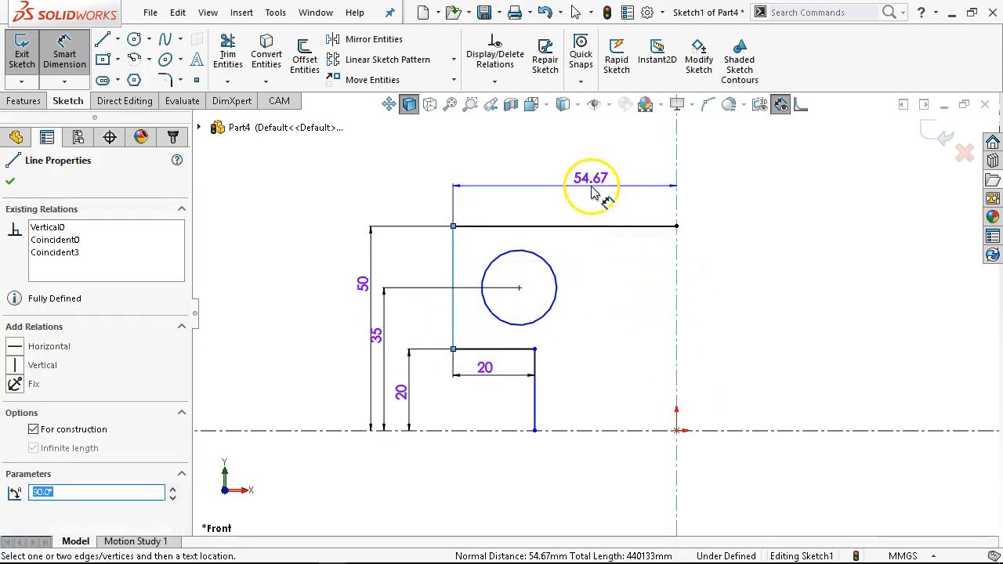
{"action": "left_click", "coordinate": [597, 188]}
{"action": "type", "text": "50"}
{"action": "key", "text": "Return"}
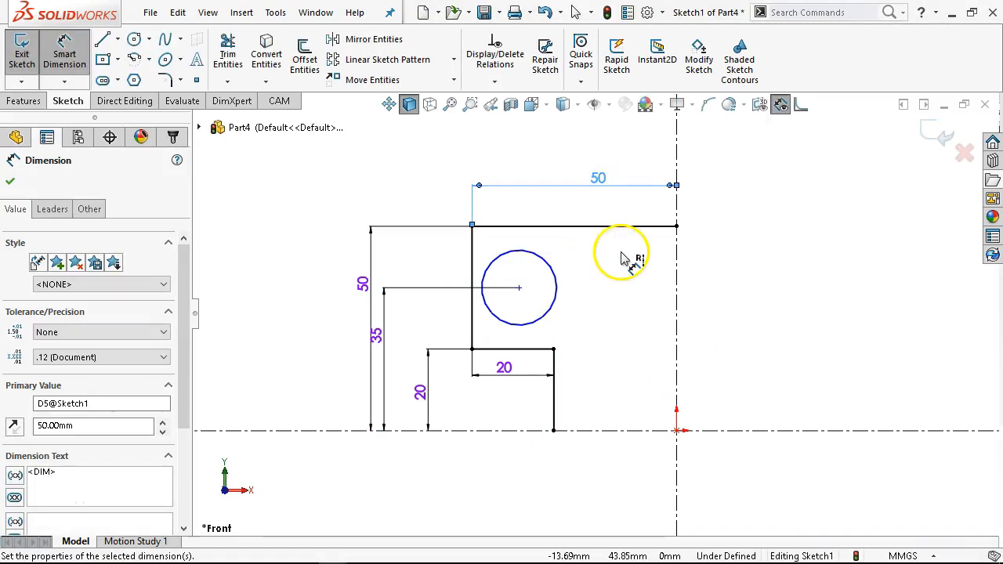
- Dimension the circle centre's horizontal distance from the vertical centerline as 35 mm
{"action": "left_click", "coordinate": [554, 307]}
{"action": "left_click", "coordinate": [677, 298]}
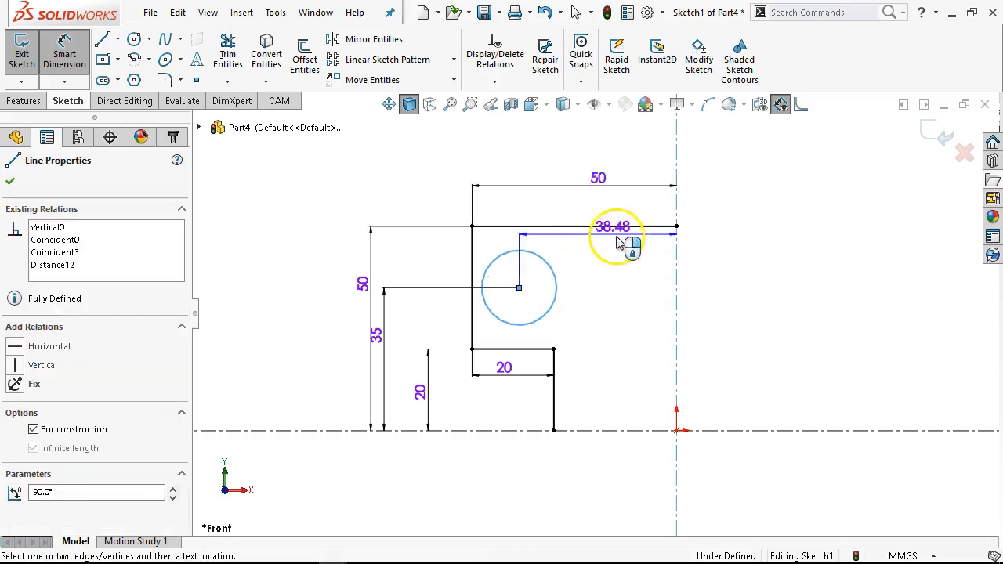
{"action": "left_click", "coordinate": [610, 213]}
{"action": "key", "text": "Return"}
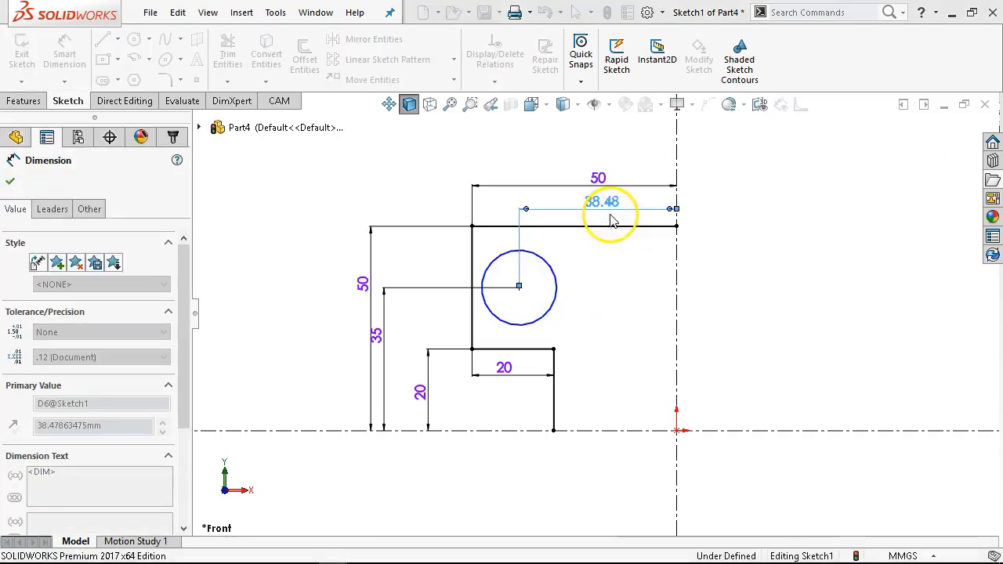
- Dimension the circle's diameter as 12 mm
{"action": "left_click", "coordinate": [570, 289]}
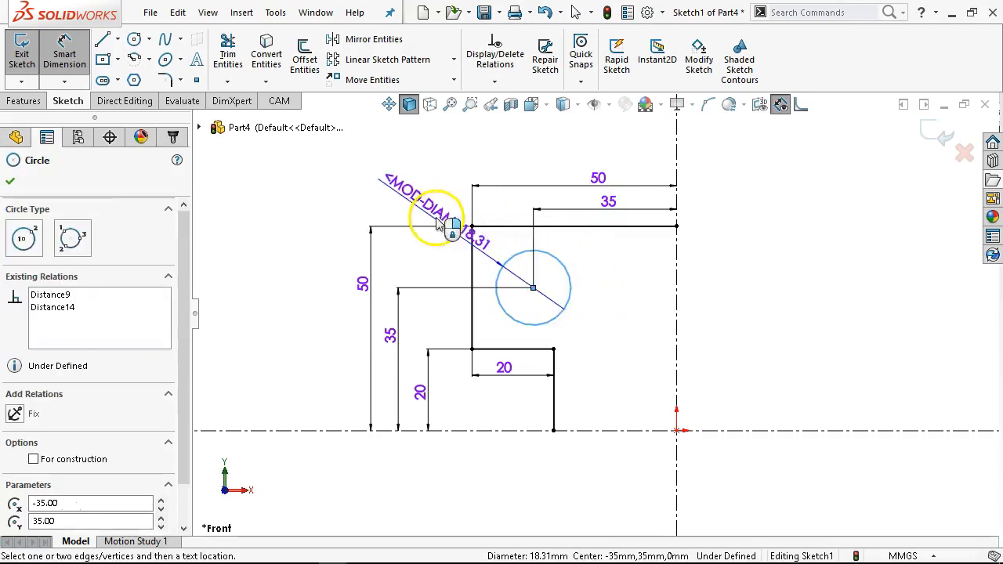
{"action": "left_click", "coordinate": [377, 187]}
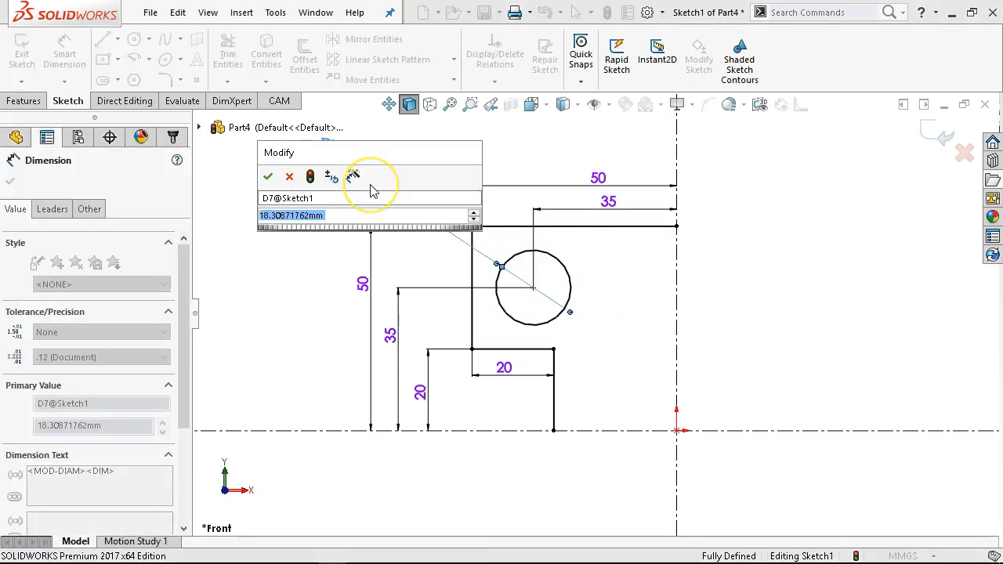
{"action": "type", "text": "12"}
{"action": "key", "text": "Return"}
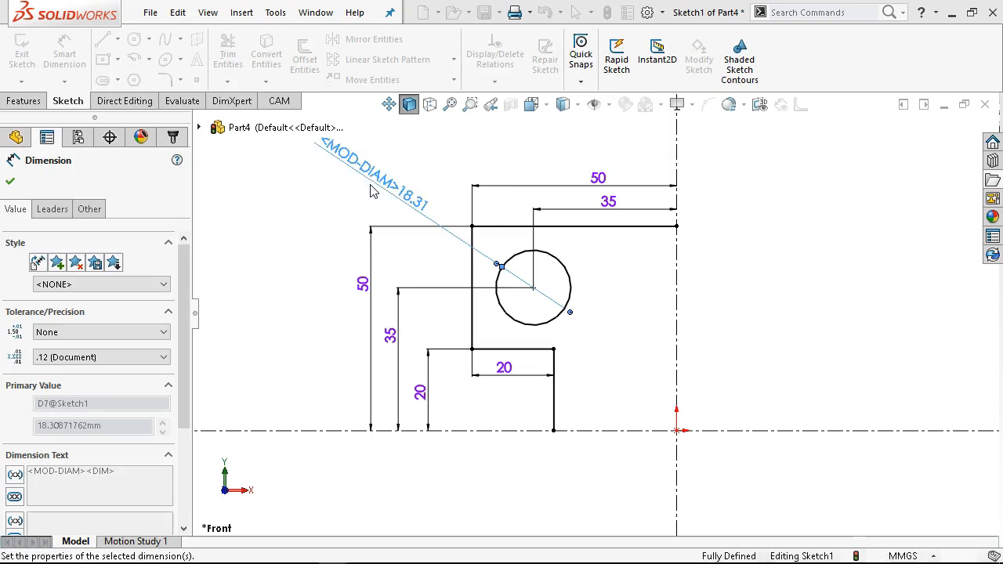
- Mirror the entire profile and circle about the vertical centerline
{"action": "scroll", "coordinate": [587, 290], "scroll_direction": "up", "scroll_amount": 3}
{"action": "right_click", "coordinate": [786, 345]}
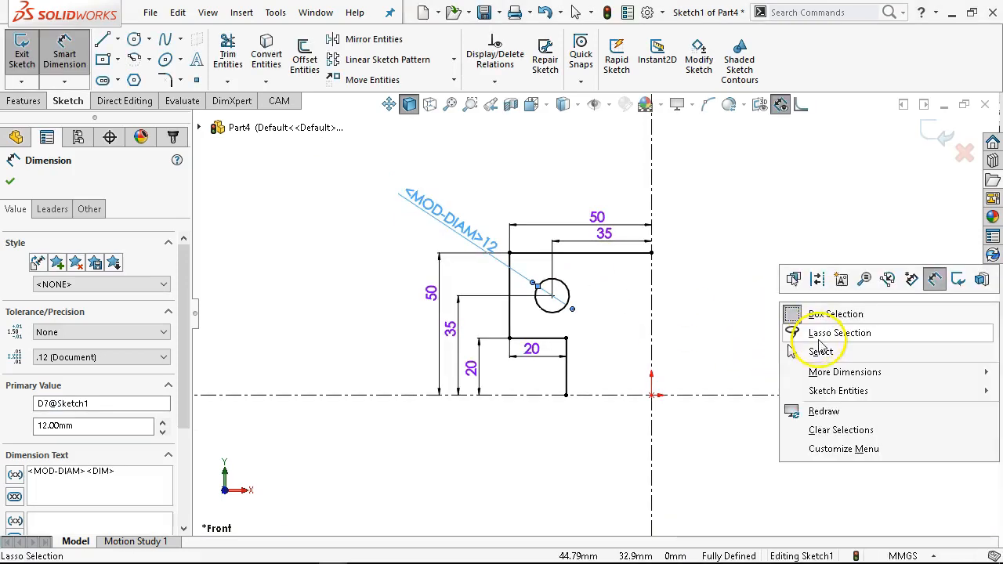
{"action": "left_click", "coordinate": [790, 349]}
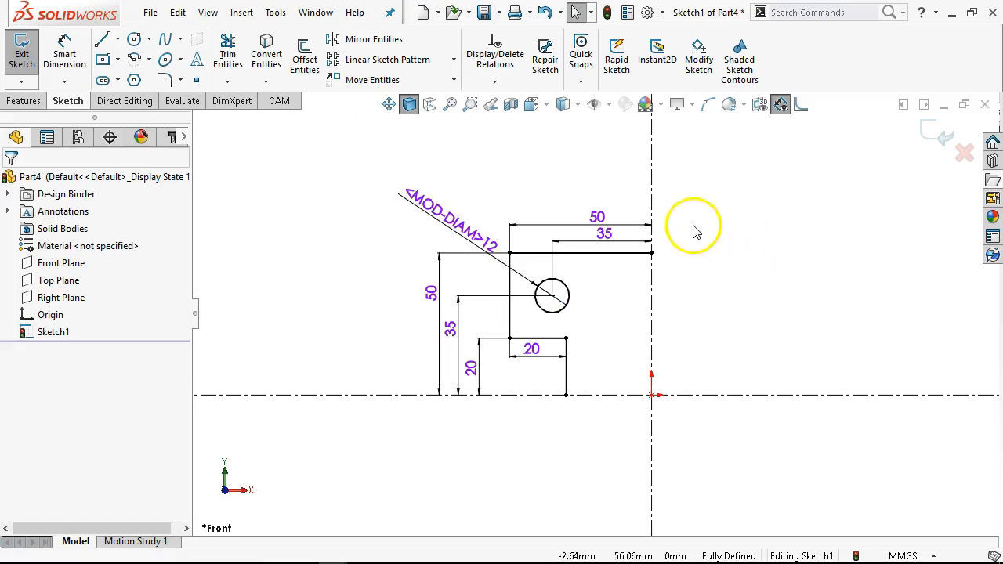
{"action": "mouse_move", "coordinate": [357, 204]}
{"action": "left_mouse_down"}
{"action": "mouse_move", "coordinate": [398, 246]}
{"action": "mouse_move", "coordinate": [708, 410]}
{"action": "mouse_move", "coordinate": [733, 438]}
{"action": "left_mouse_up"}
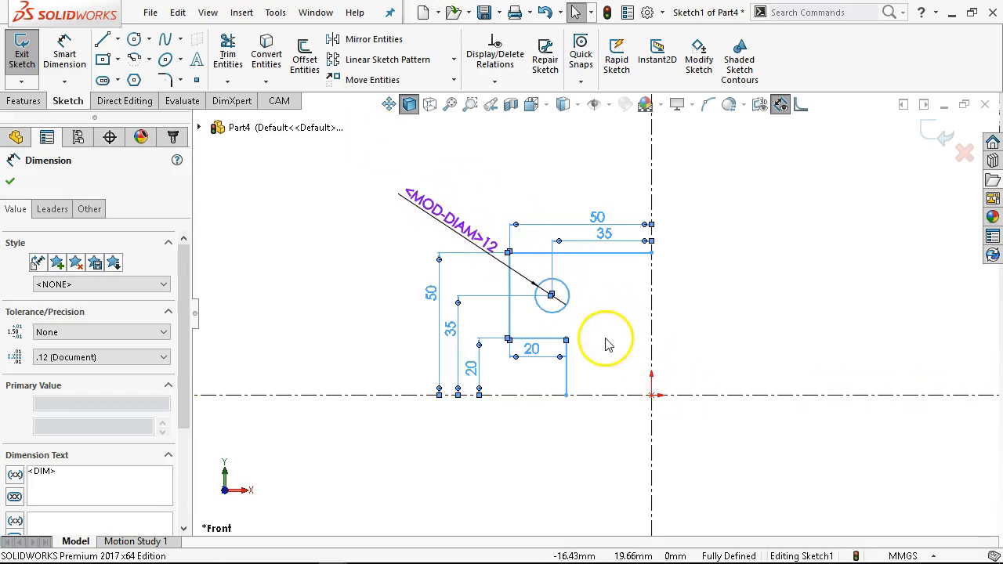
{"action": "left_click", "coordinate": [654, 322], "text": "ctrl"}
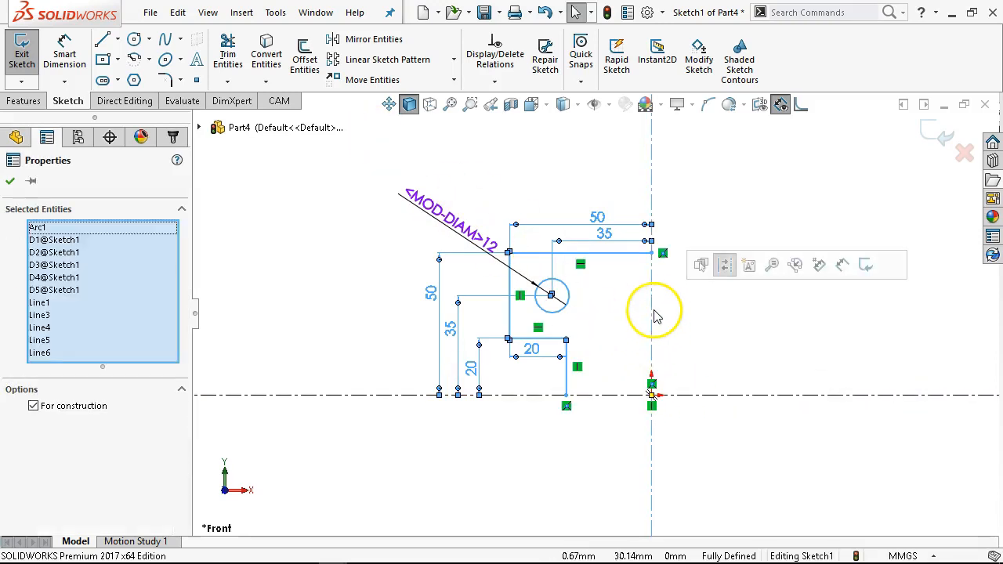
{"action": "left_click", "coordinate": [369, 39]}
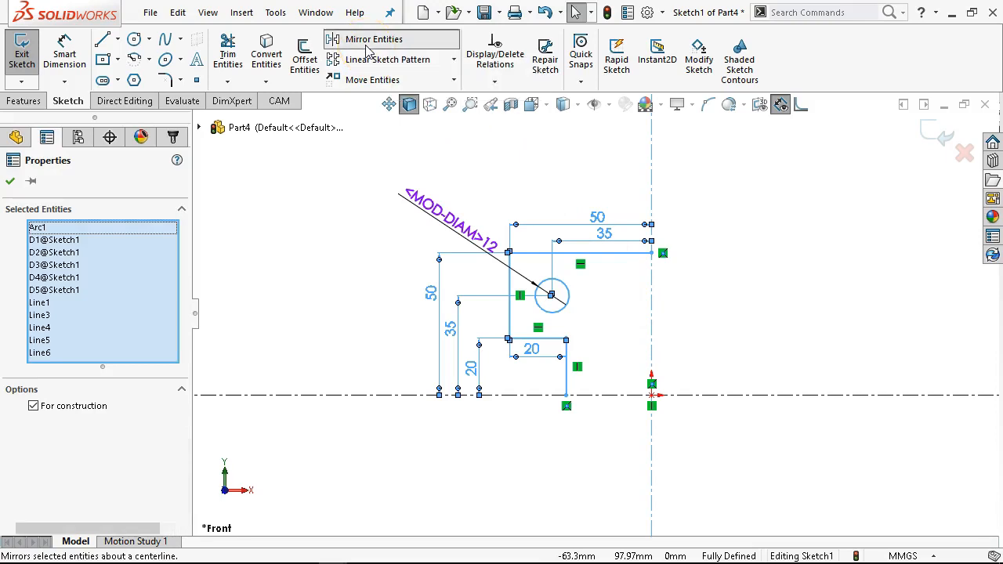
- Mirror the whole upper profile, including both circles, about the horizontal centerline
{"action": "mouse_move", "coordinate": [347, 139]}
{"action": "left_mouse_down"}
{"action": "mouse_move", "coordinate": [384, 176]}
{"action": "mouse_move", "coordinate": [878, 441]}
{"action": "left_mouse_up"}
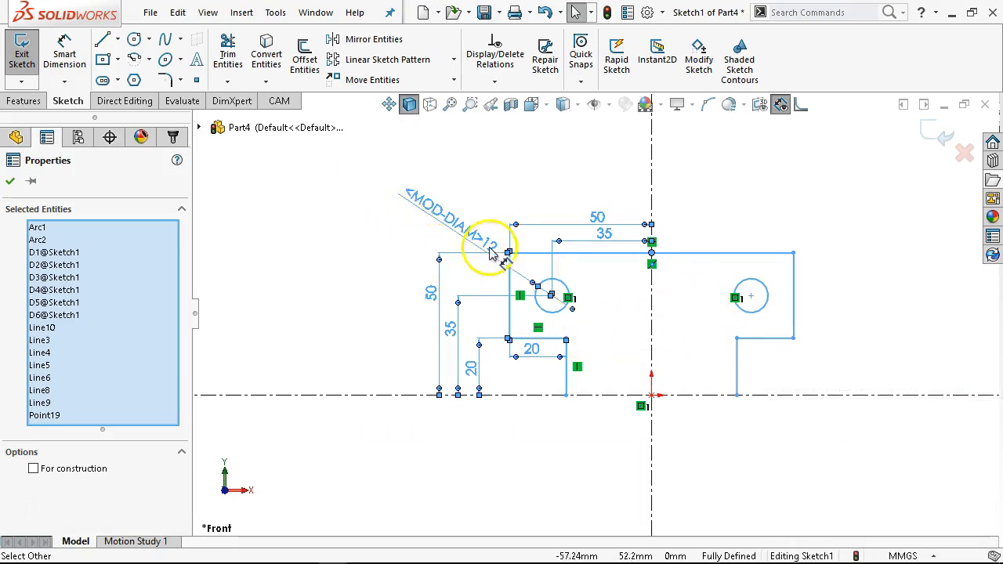
{"action": "left_click", "coordinate": [362, 39]}
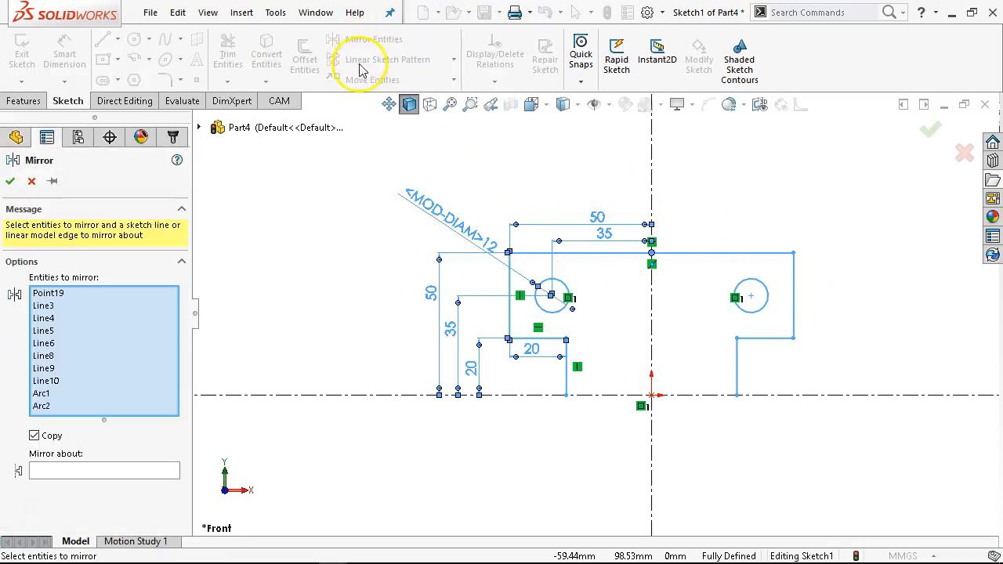
{"action": "left_click", "coordinate": [131, 471]}
{"action": "left_click", "coordinate": [309, 396]}
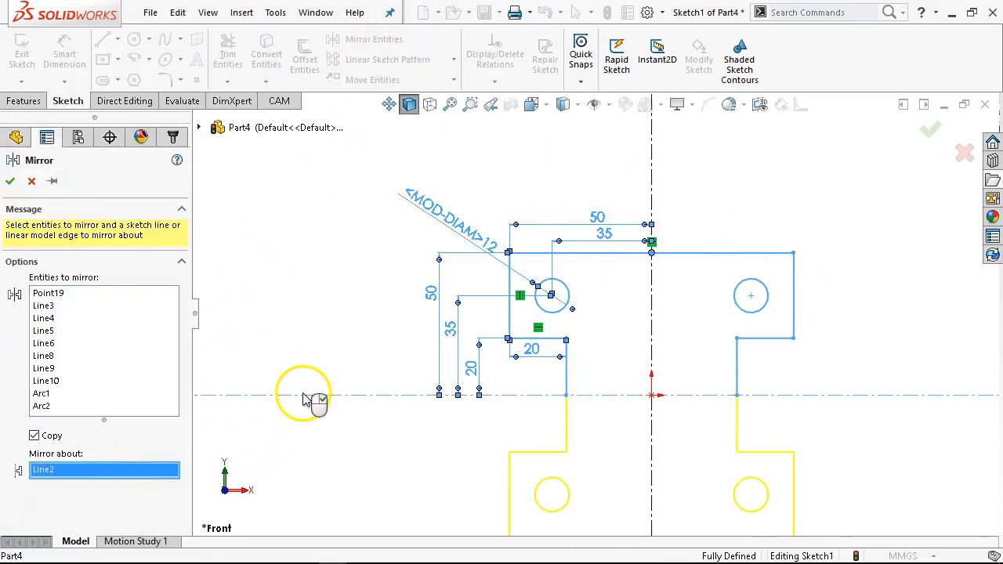
{"action": "scroll", "coordinate": [322, 311], "scroll_direction": "down", "scroll_amount": 2}
{"action": "scroll", "coordinate": [521, 313], "scroll_direction": "up", "scroll_amount": 4}
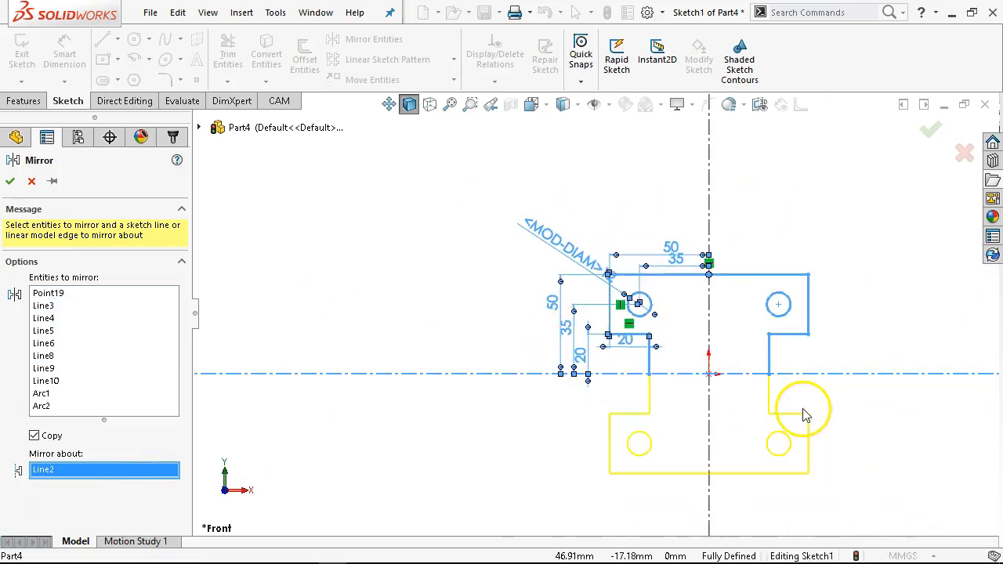
{"action": "scroll", "coordinate": [514, 355], "scroll_direction": "down", "scroll_amount": 2}
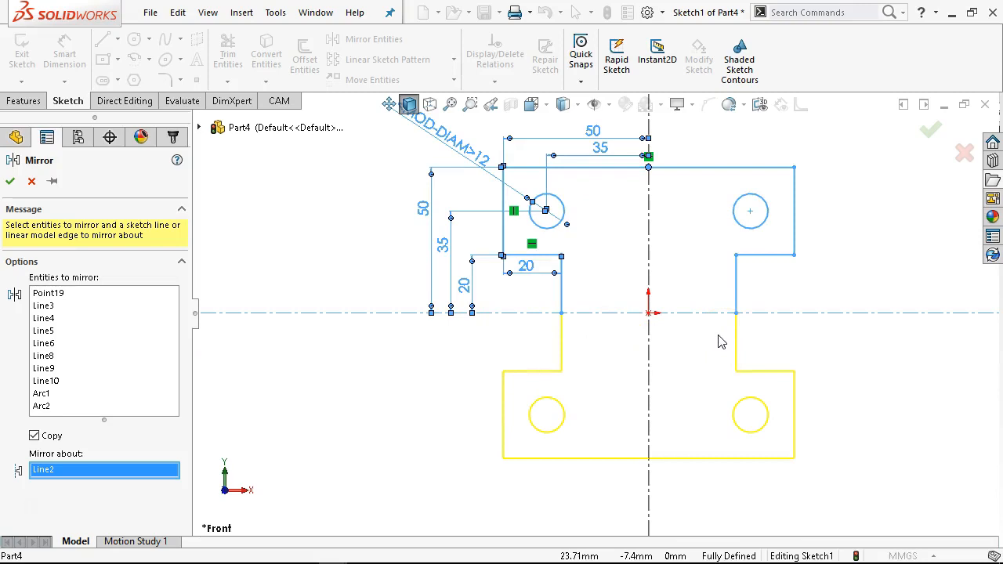
{"action": "left_click", "coordinate": [10, 183]}
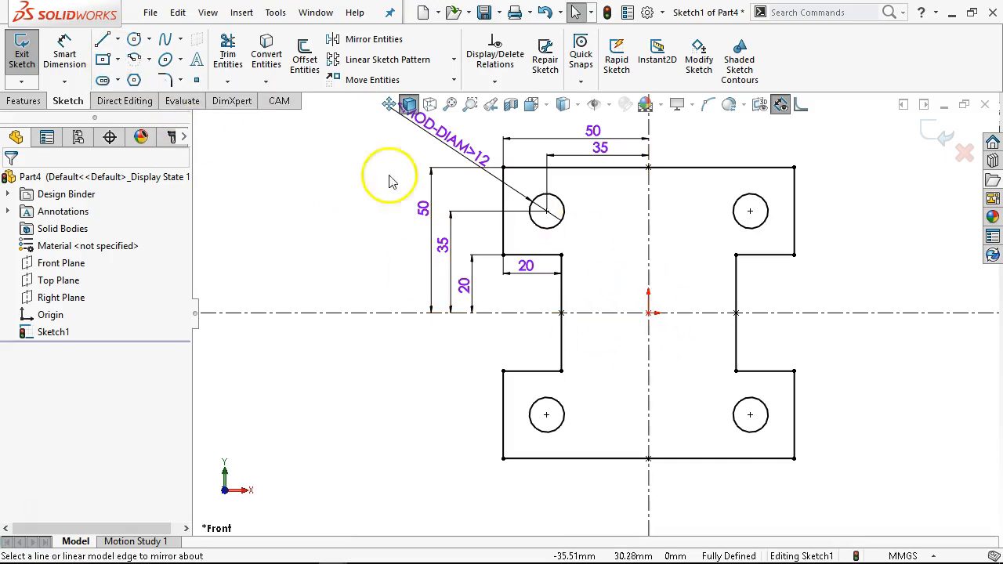
- Sketch a vertical line about 10 mm tall from the horizontal centerline, joined by a horizontal line to the vertical centerline
{"action": "left_click", "coordinate": [102, 39]}
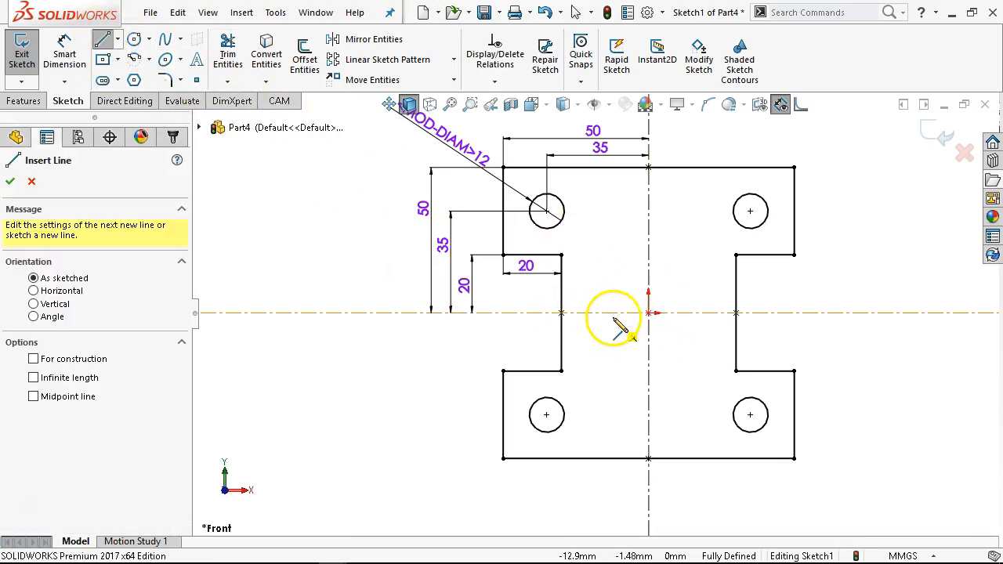
{"action": "left_click", "coordinate": [617, 313]}
{"action": "left_click", "coordinate": [617, 283]}
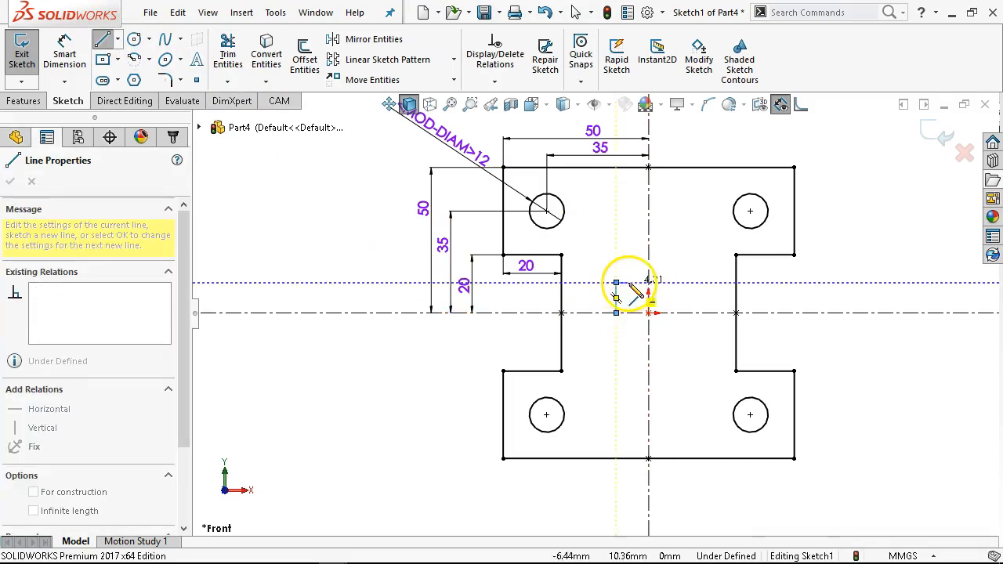
{"action": "left_click", "coordinate": [648, 282]}
{"action": "right_click", "coordinate": [663, 218]}
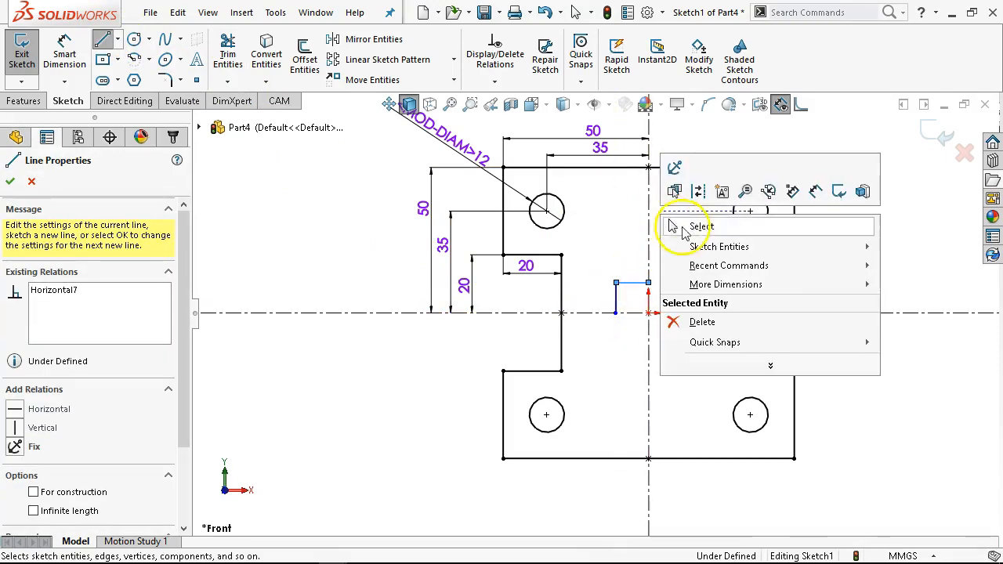
{"action": "left_click", "coordinate": [682, 224]}
- Mirror the two new lines about the vertical centerline to form a centred U shape
{"action": "left_click_drag", "start_coordinate": [675, 258], "coordinate": [592, 341]}
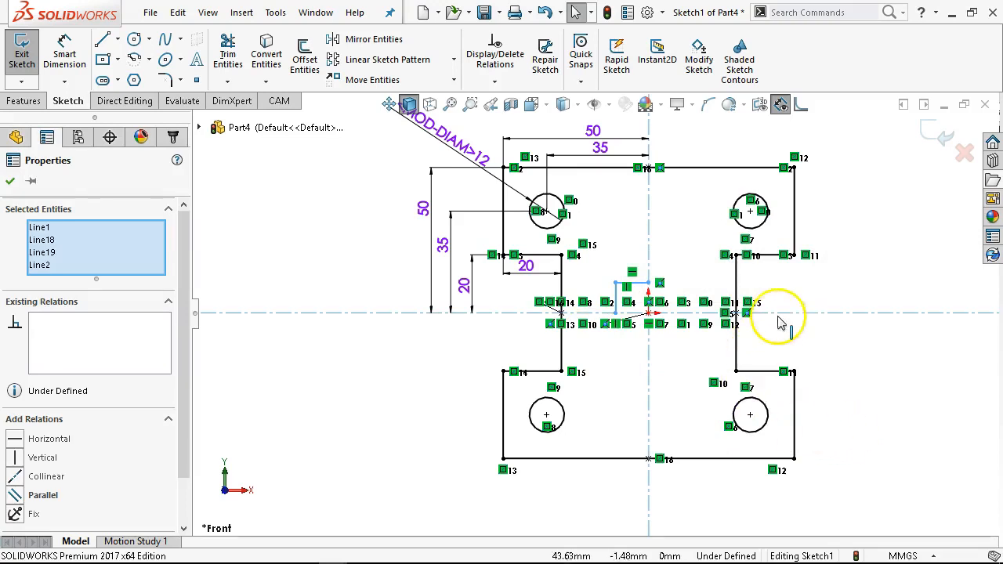
{"action": "left_click", "coordinate": [783, 354]}
{"action": "scroll", "coordinate": [586, 335], "scroll_direction": "down", "scroll_amount": 3}
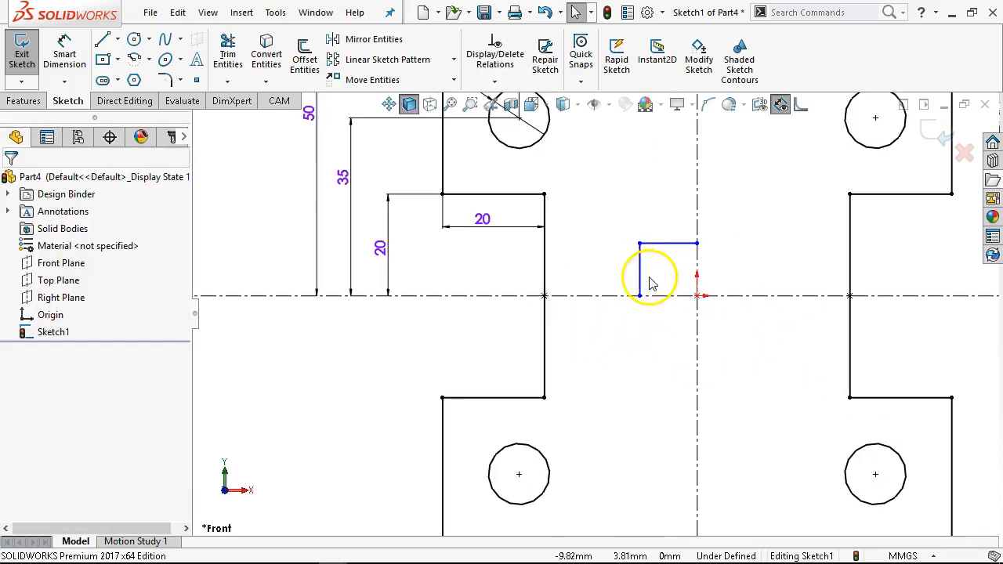
{"action": "left_click", "coordinate": [643, 280]}
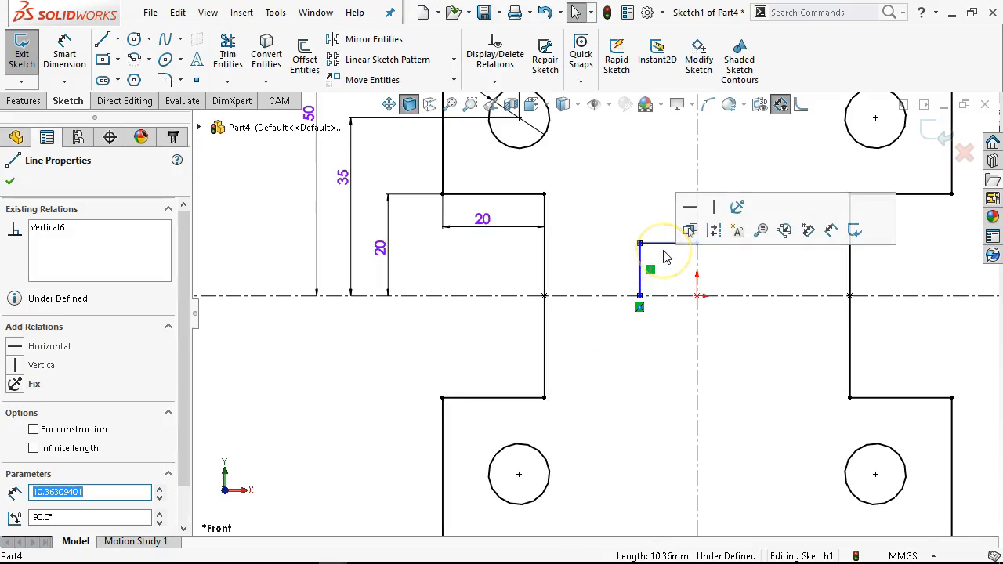
{"action": "left_click", "coordinate": [666, 246], "text": "ctrl"}
{"action": "left_click", "coordinate": [698, 270], "text": "ctrl"}
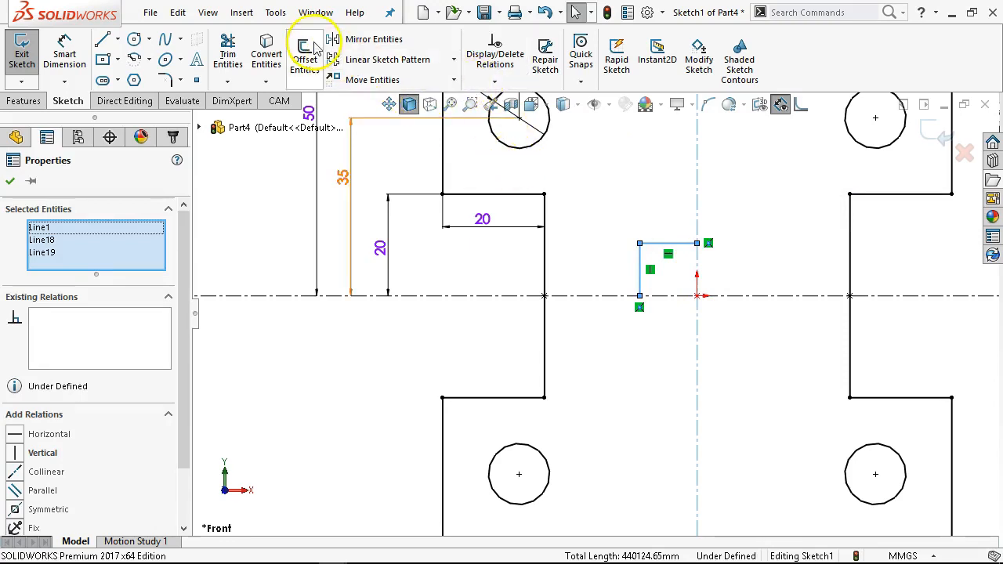
{"action": "left_click", "coordinate": [357, 41]}
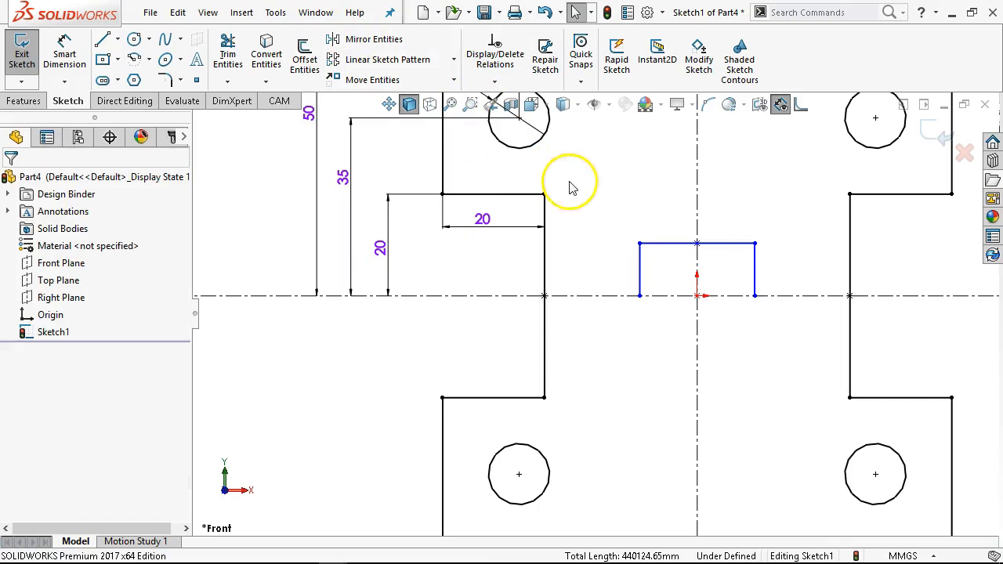
- Mirror the U-shaped line chain about the horizontal centerline to close a centred rectangle
{"action": "right_click", "coordinate": [641, 267]}
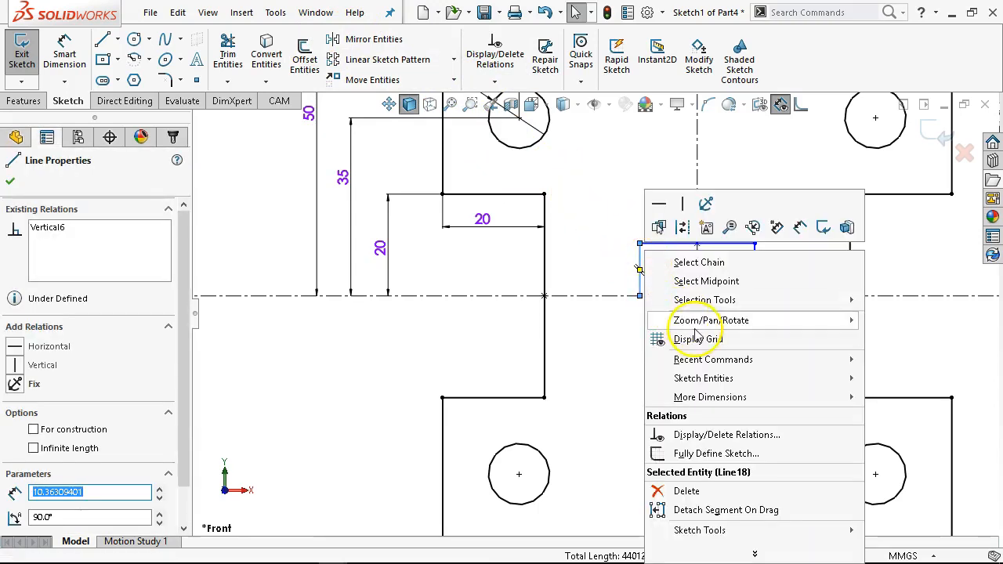
{"action": "left_click", "coordinate": [700, 263]}
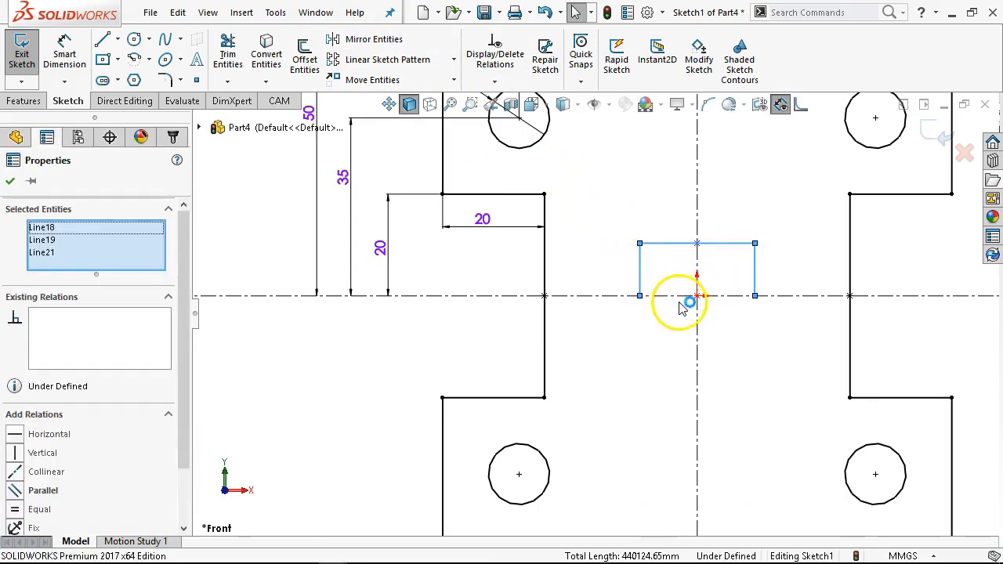
{"action": "left_click", "coordinate": [673, 296], "text": "ctrl"}
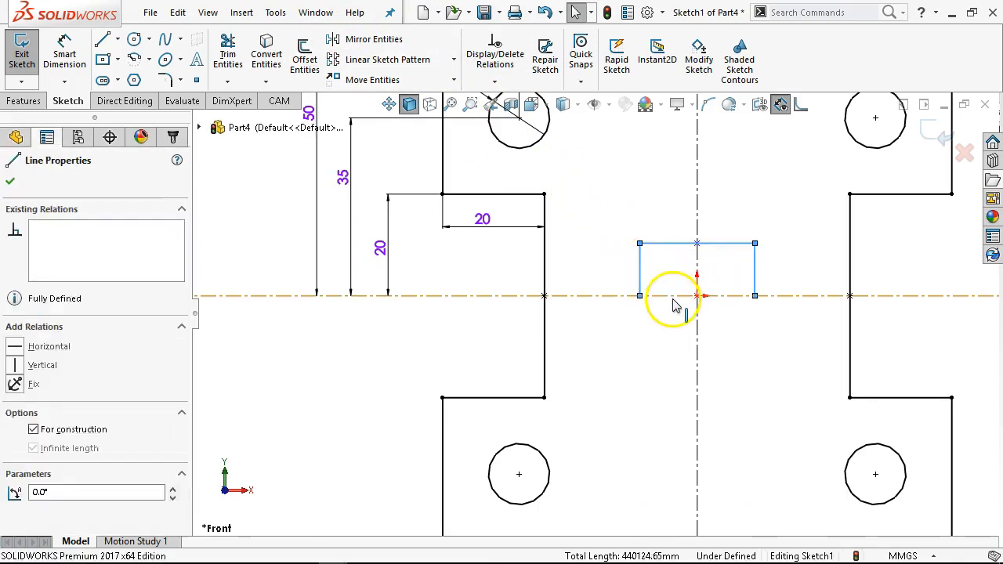
{"action": "left_click", "coordinate": [363, 41]}
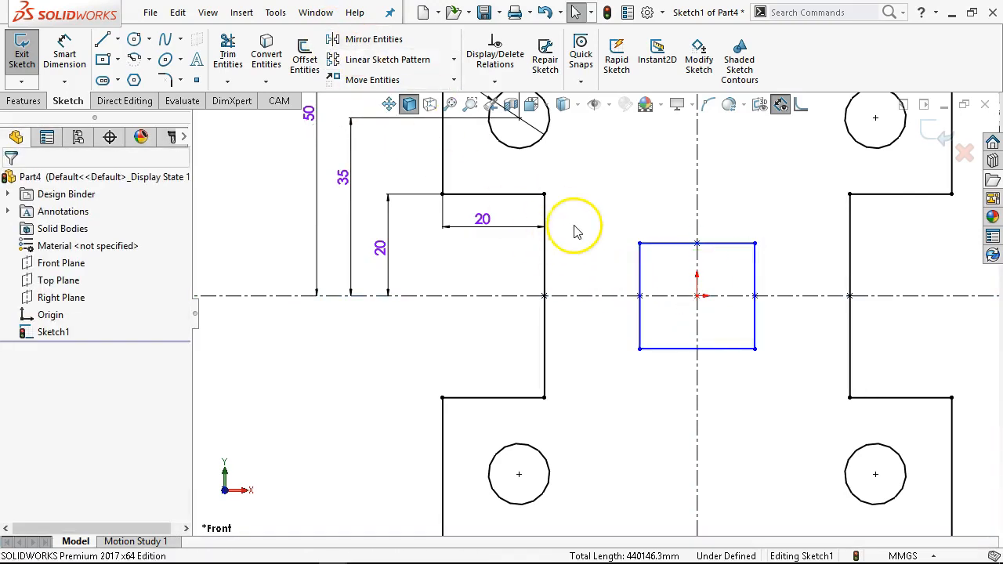
- Dimension the rectangle's right side distance from the vertical centerline as 10 mm
{"action": "right_click", "coordinate": [576, 198]}
{"action": "left_click", "coordinate": [731, 179]}
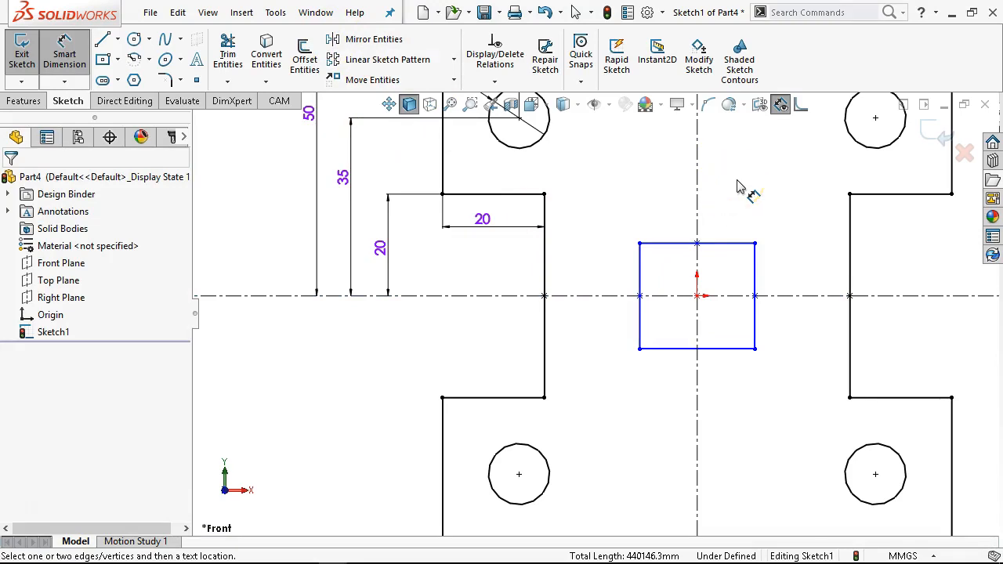
{"action": "left_click", "coordinate": [739, 243]}
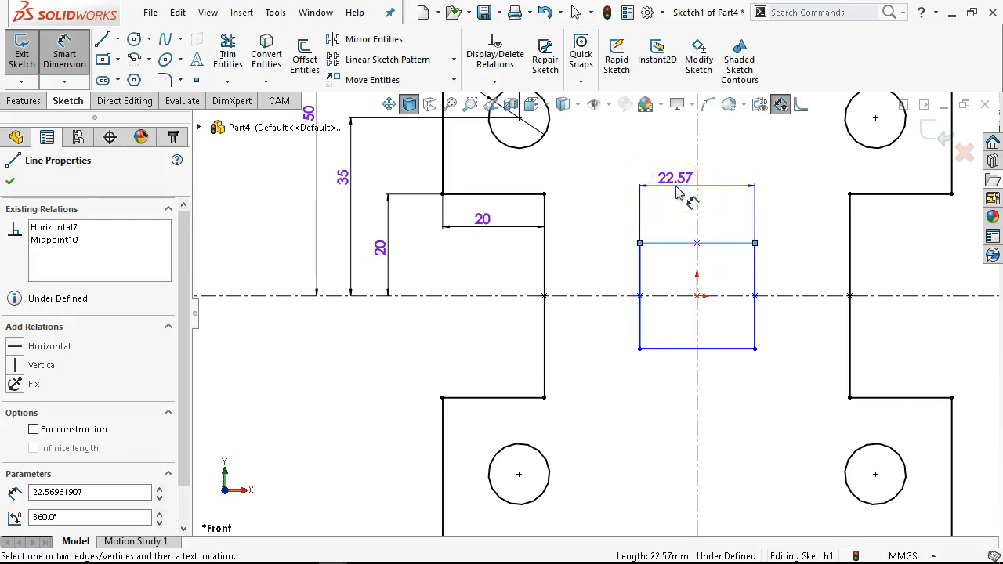
{"action": "key", "text": "Escape"}
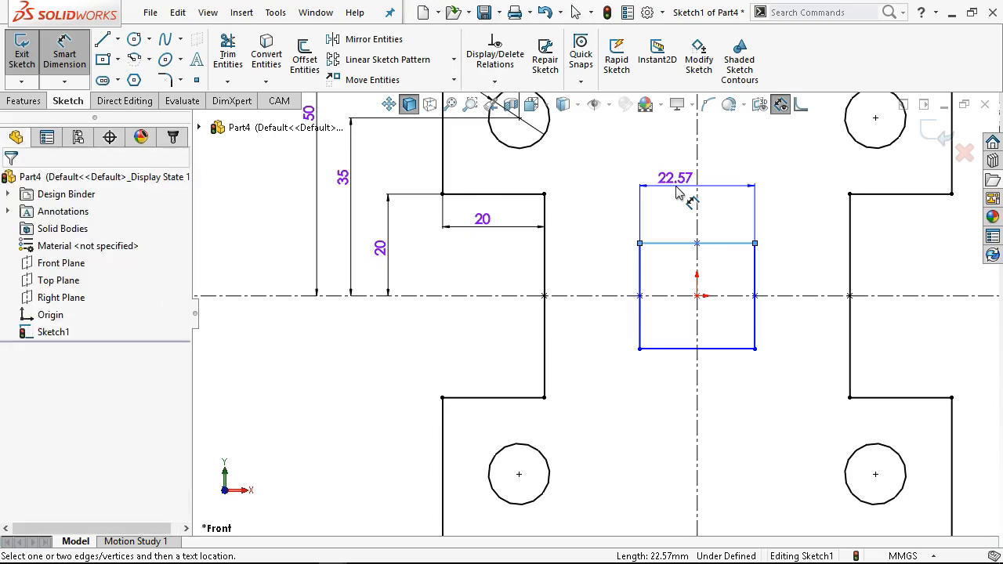
{"action": "left_click", "coordinate": [698, 222]}
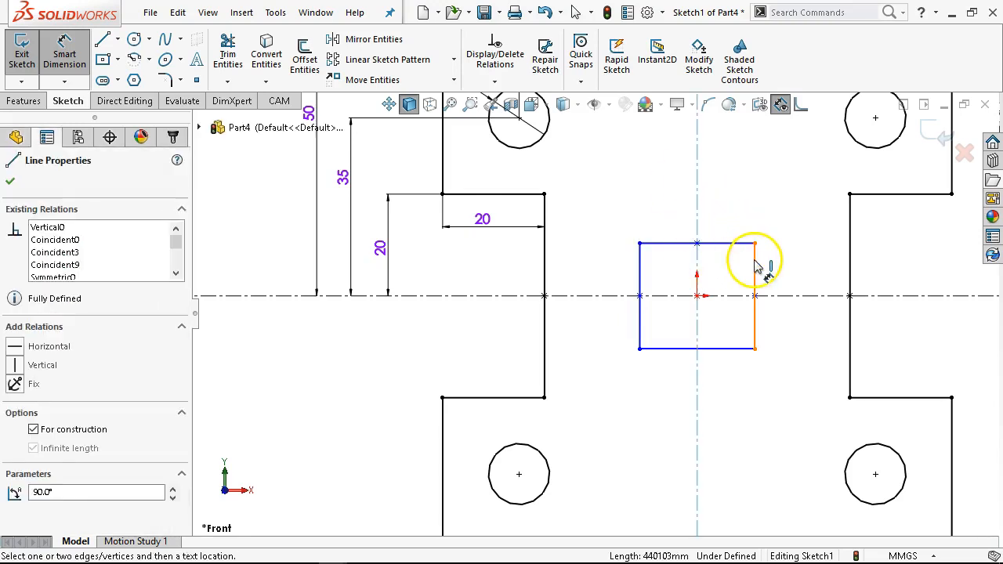
{"action": "left_click", "coordinate": [755, 266]}
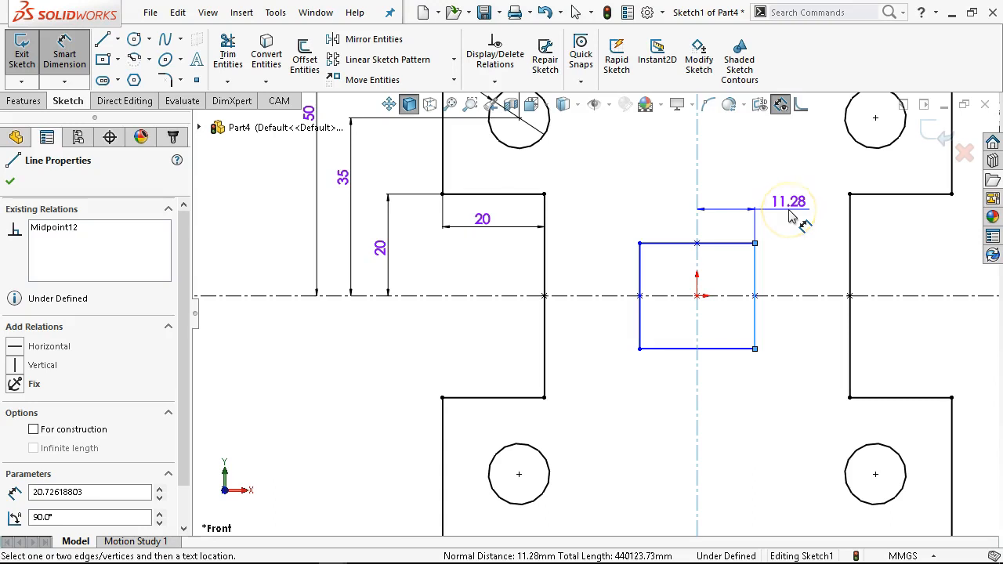
{"action": "left_click", "coordinate": [792, 218]}
{"action": "type", "text": "1"}
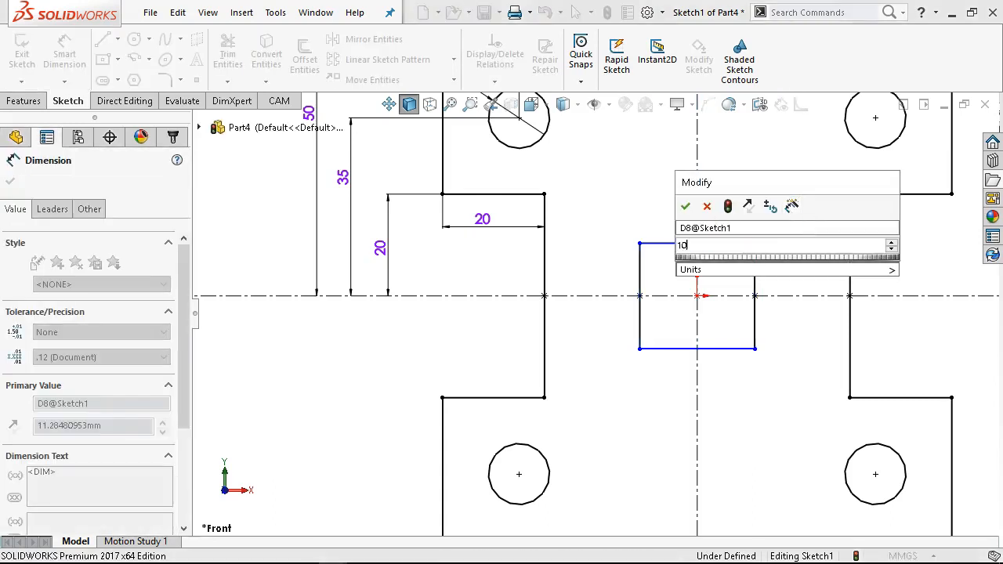
{"action": "type", "text": "0"}
{"action": "key", "text": "Return"}
- Dimension the centred square's top edge distance from the horizontal centerline as 10 mm
{"action": "left_click", "coordinate": [729, 247]}
{"action": "left_click", "coordinate": [739, 296]}
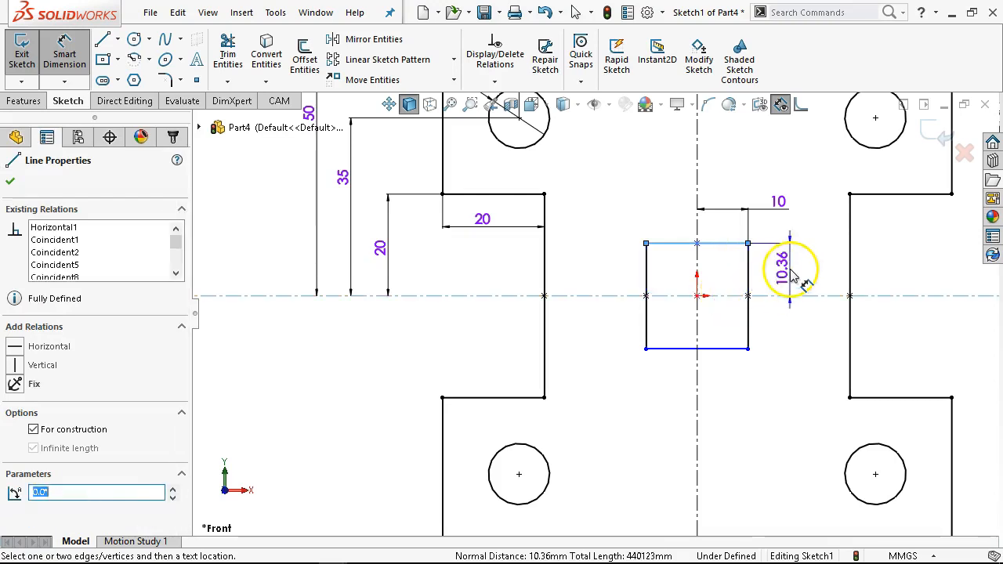
{"action": "left_click", "coordinate": [792, 274]}
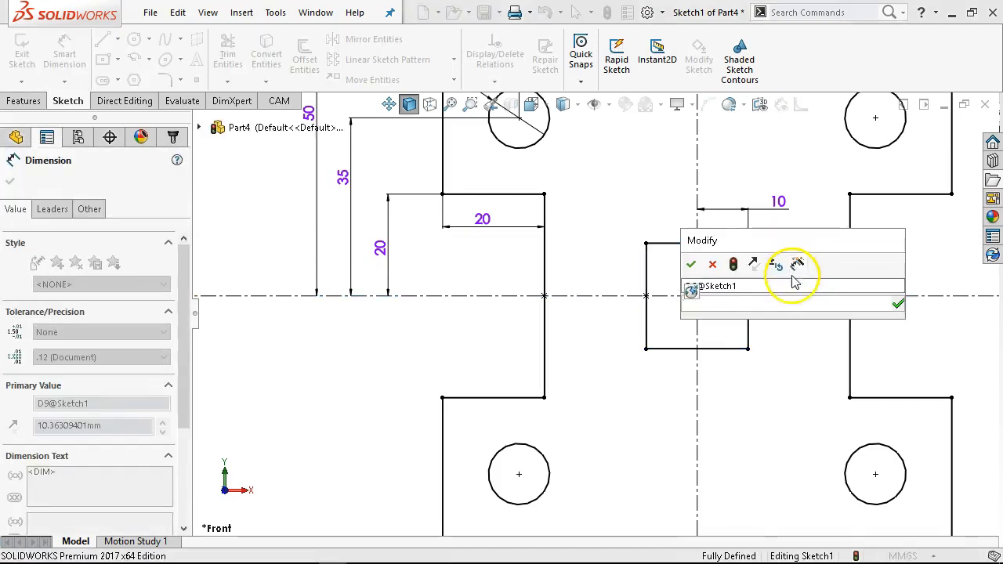
{"action": "type", "text": "10"}
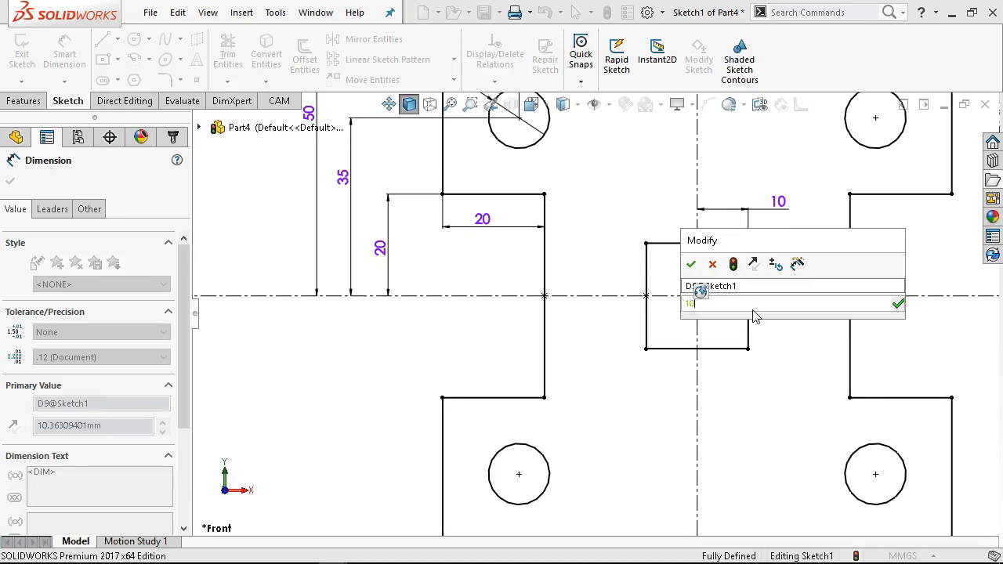
{"action": "key", "text": "Return"}
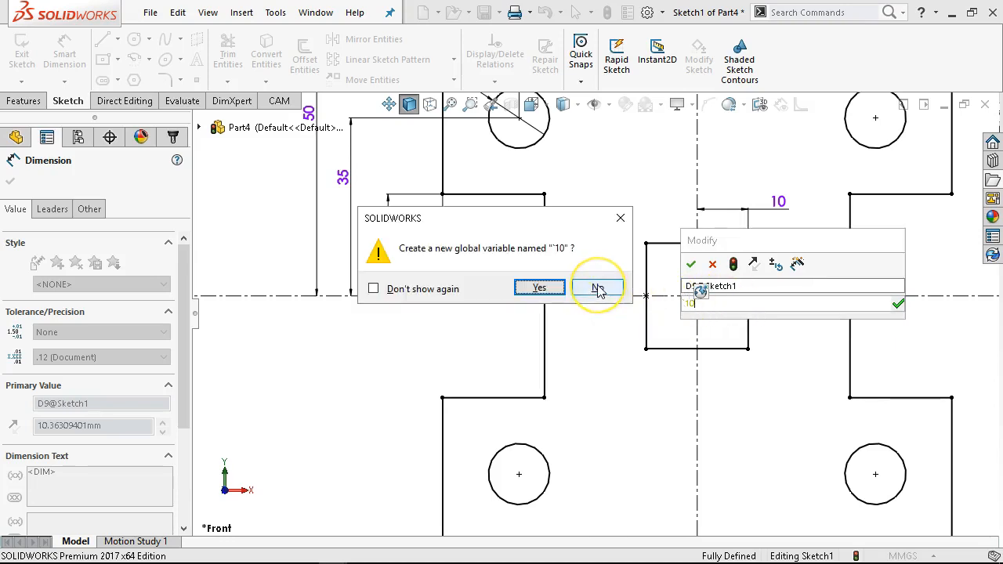
{"action": "left_click", "coordinate": [597, 289]}
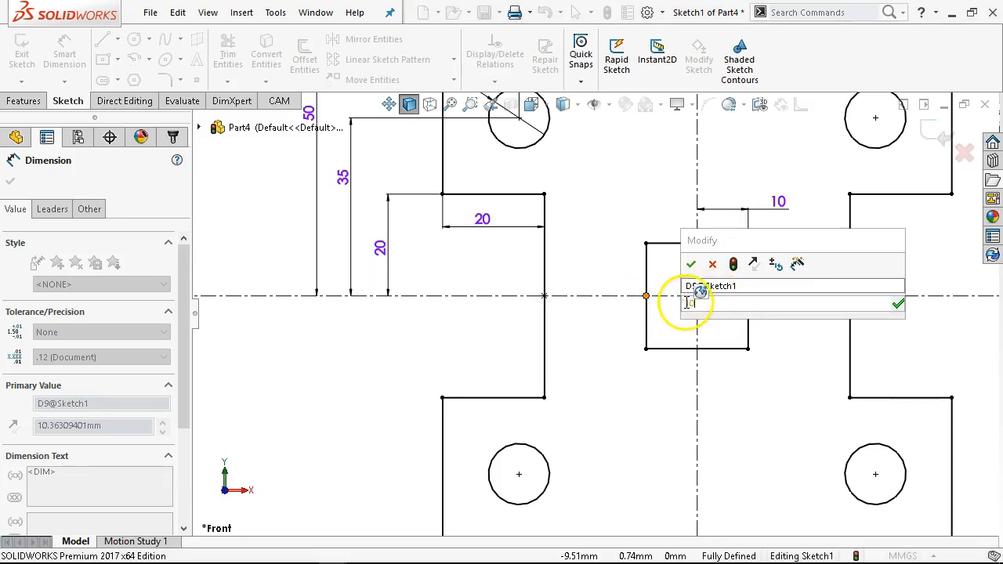
{"action": "type", "text": "="}
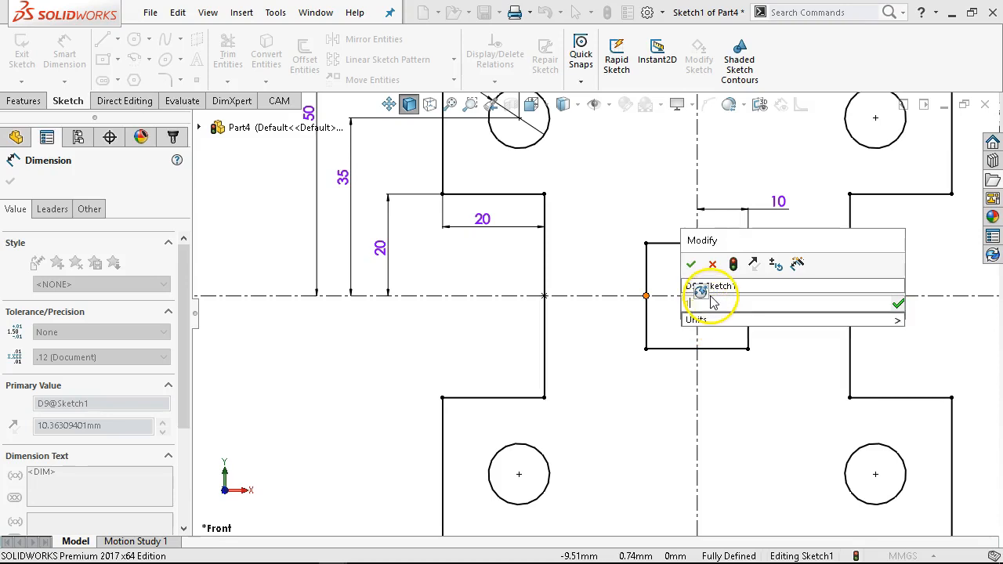
{"action": "type", "text": "10"}
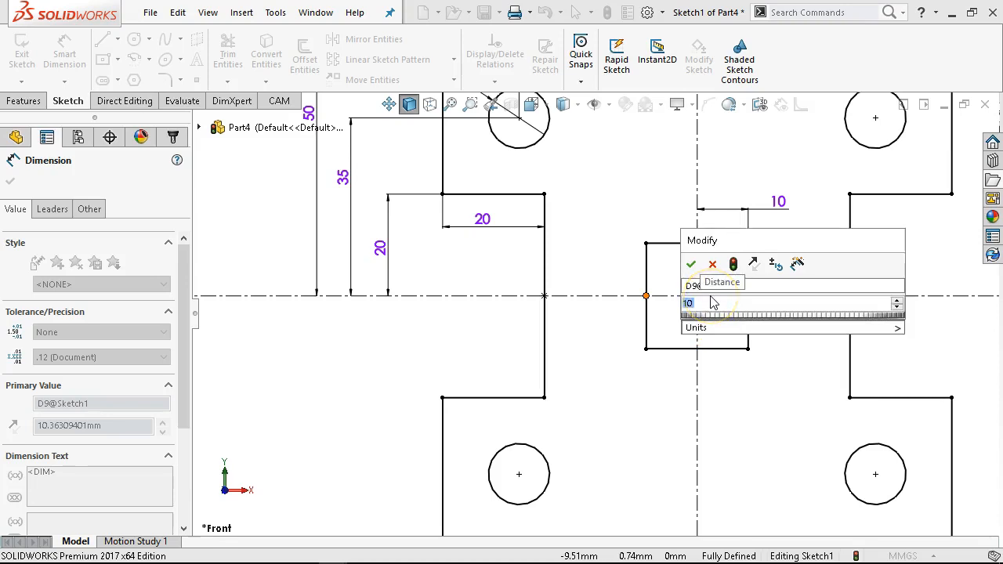
{"action": "left_click", "coordinate": [691, 264]}
- Extrude the sketch as a boss 16 mm deep
{"action": "scroll", "coordinate": [698, 236], "scroll_direction": "up", "scroll_amount": 3}
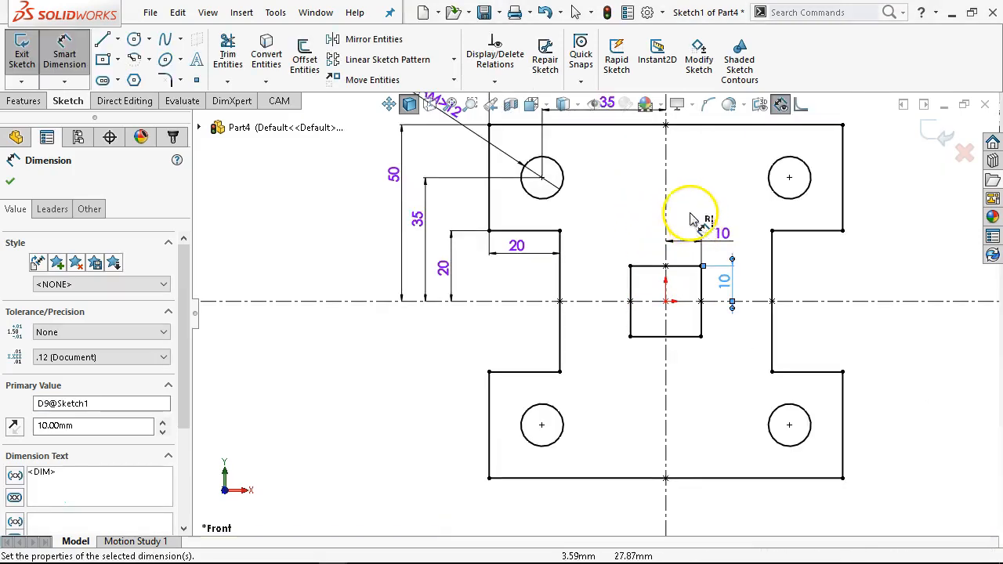
{"action": "scroll", "coordinate": [666, 200], "scroll_direction": "up", "scroll_amount": 1}
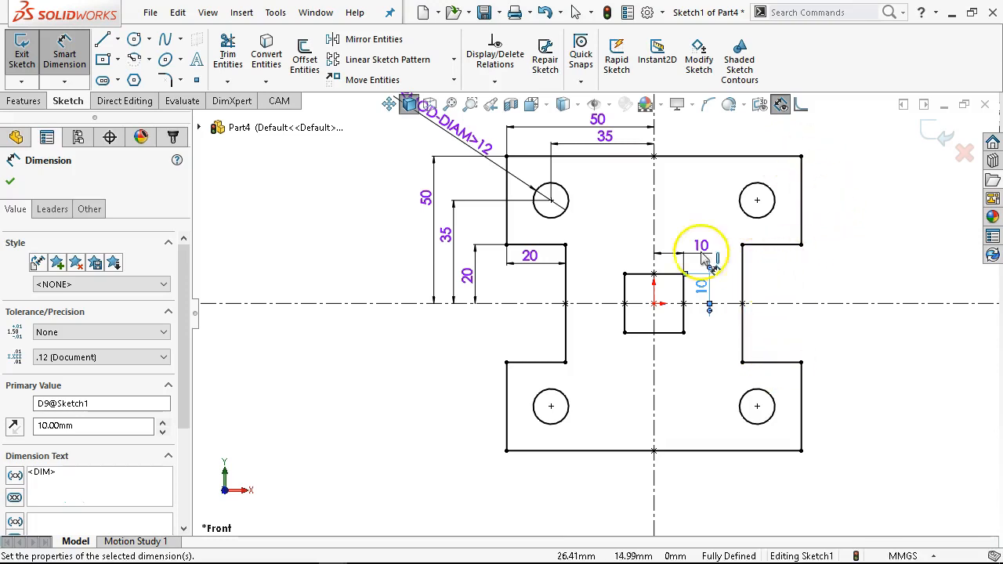
{"action": "left_click", "coordinate": [23, 99]}
{"action": "left_click", "coordinate": [27, 60]}
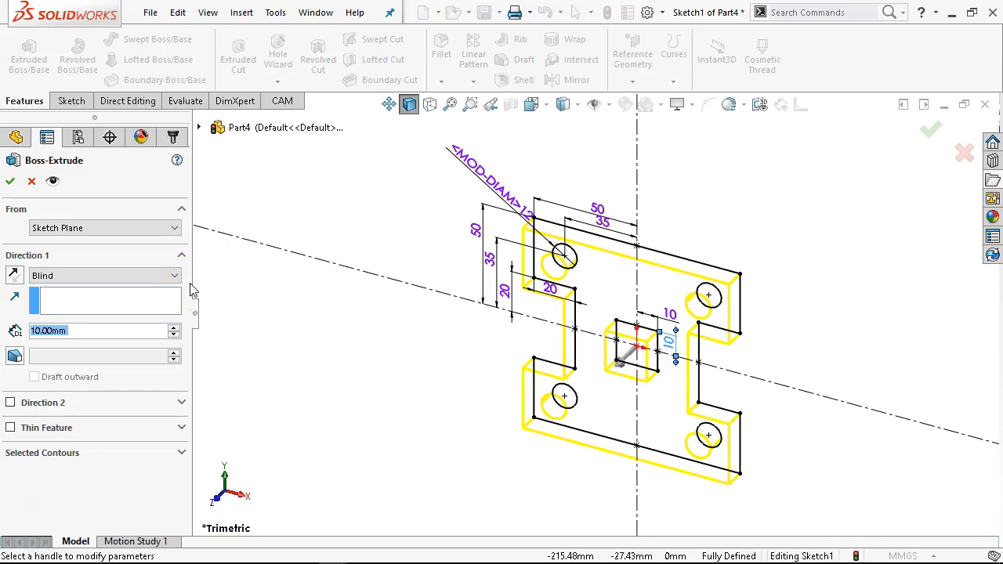
{"action": "type", "text": "1"}
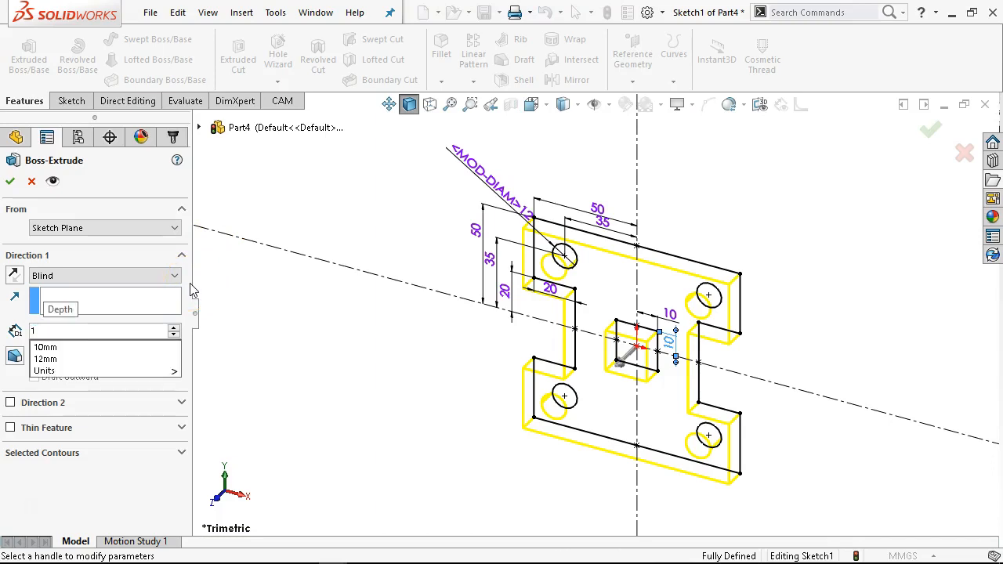
{"action": "type", "text": "6"}
{"action": "key", "text": "Return"}
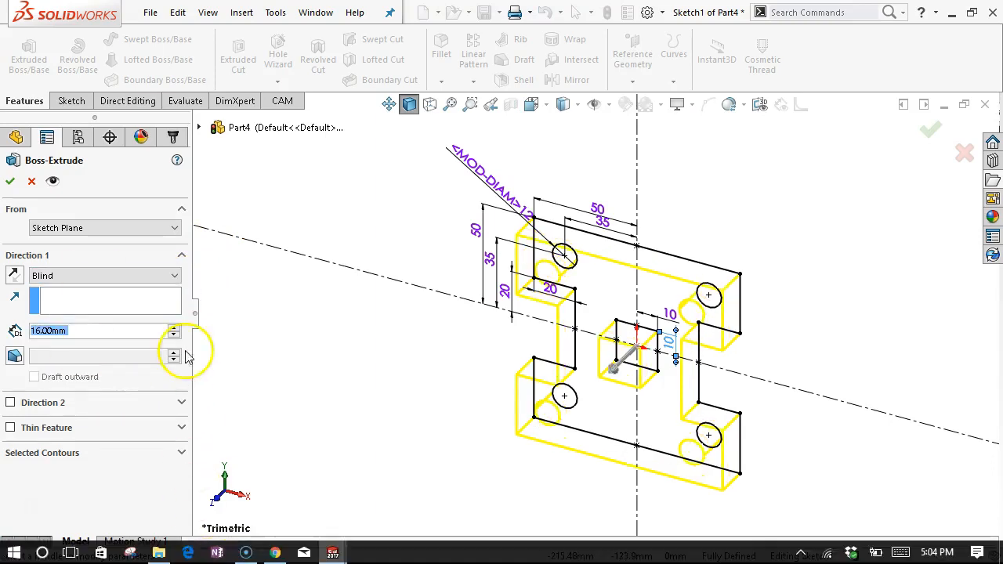
{"action": "left_click", "coordinate": [10, 181]}
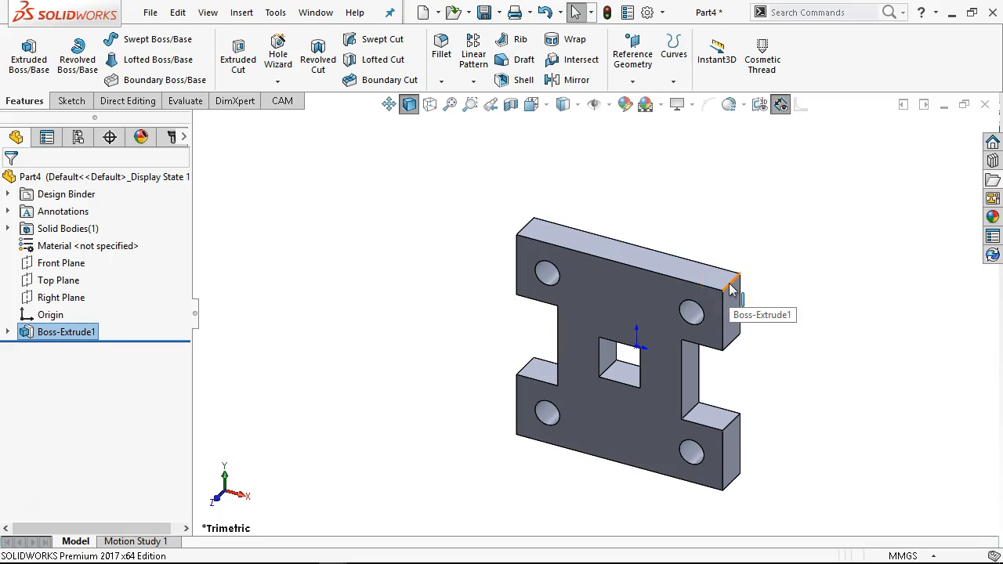
- Fillet all twelve vertical corner edges of the plate's outer loop with a 10 mm radius
{"action": "left_click", "coordinate": [731, 288]}
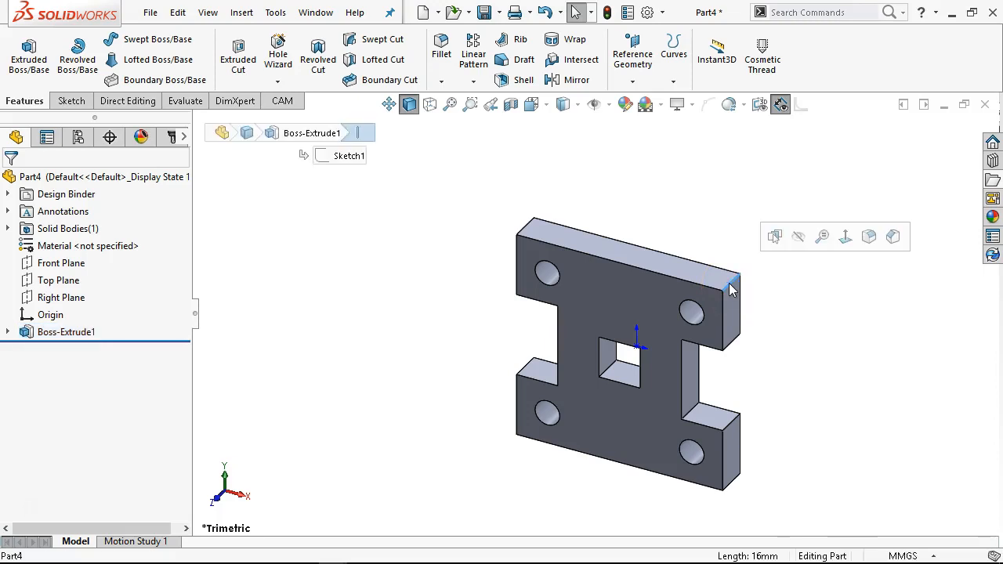
{"action": "left_click", "coordinate": [870, 239]}
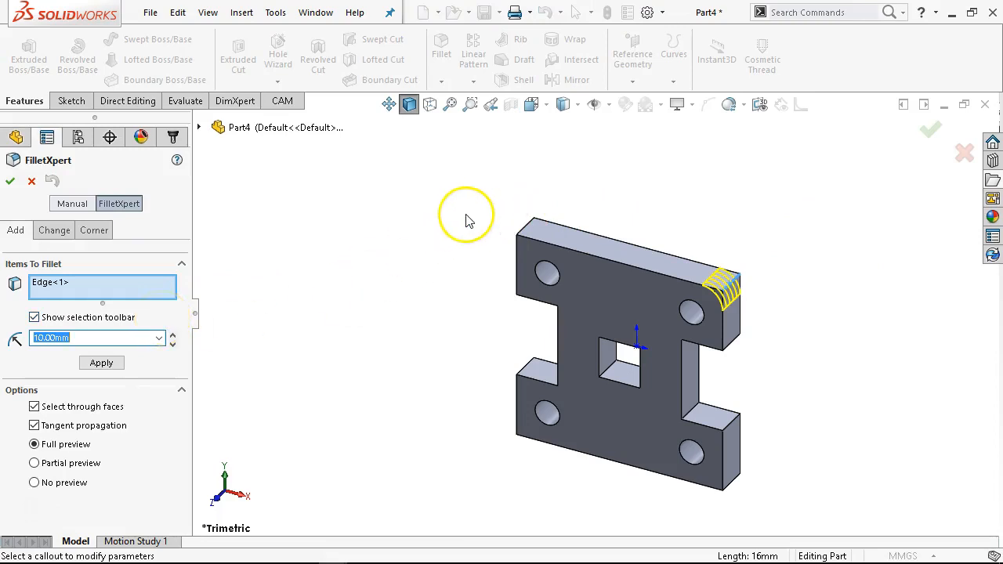
{"action": "left_click", "coordinate": [532, 226]}
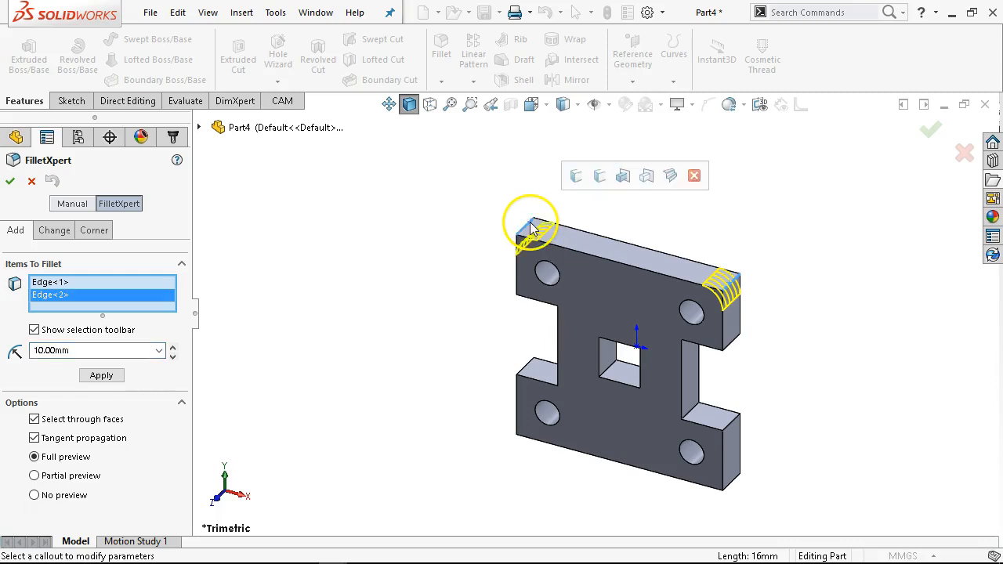
{"action": "left_click", "coordinate": [576, 179]}
{"action": "left_click", "coordinate": [575, 180]}
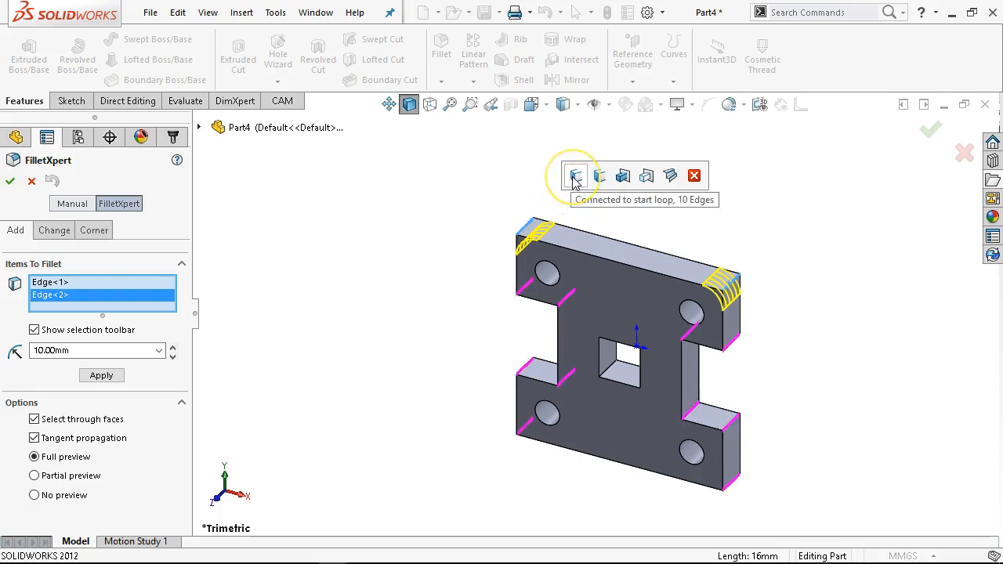
{"action": "left_click", "coordinate": [575, 178]}
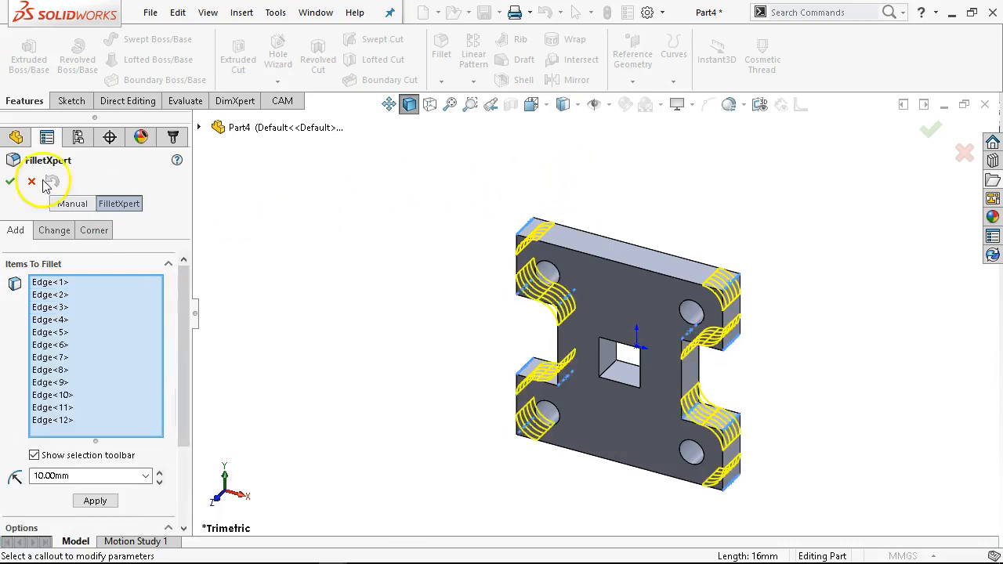
{"action": "left_click", "coordinate": [9, 182]}
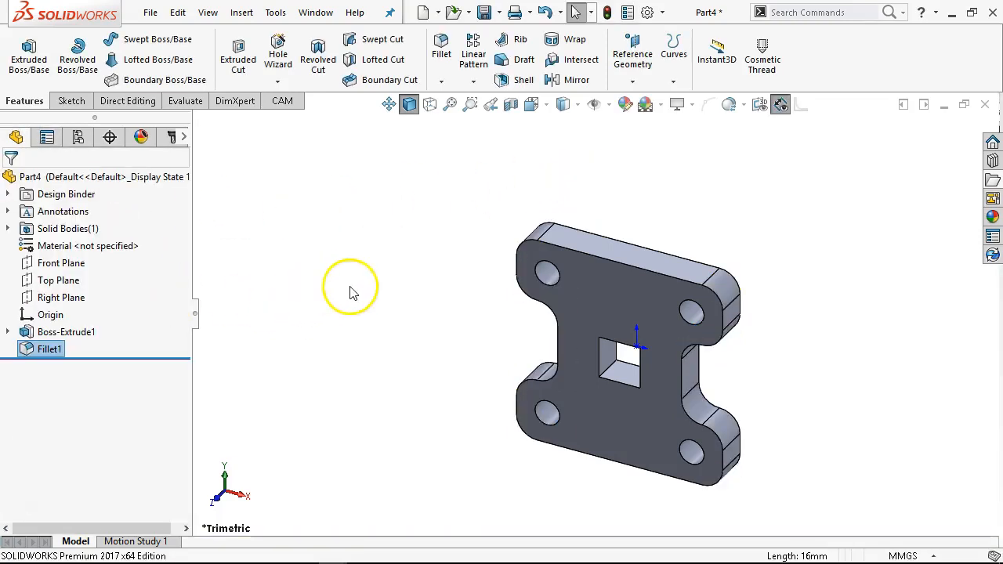
- Edit the fillet feature and remove two of the concave notch corner edges from its selection
{"action": "left_click", "coordinate": [356, 294]}
{"action": "key", "text": "ctrl+1"}
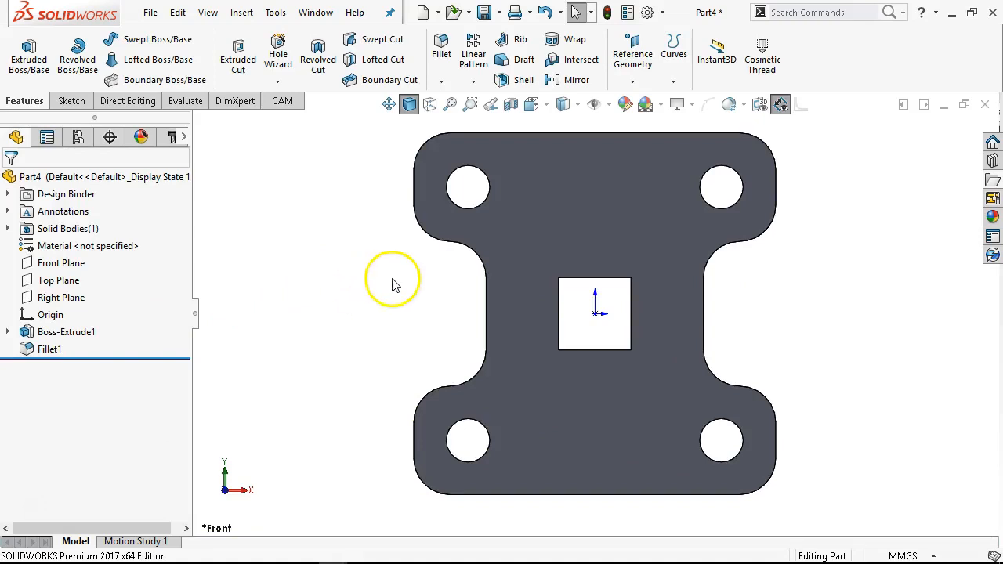
{"action": "key", "text": "f"}
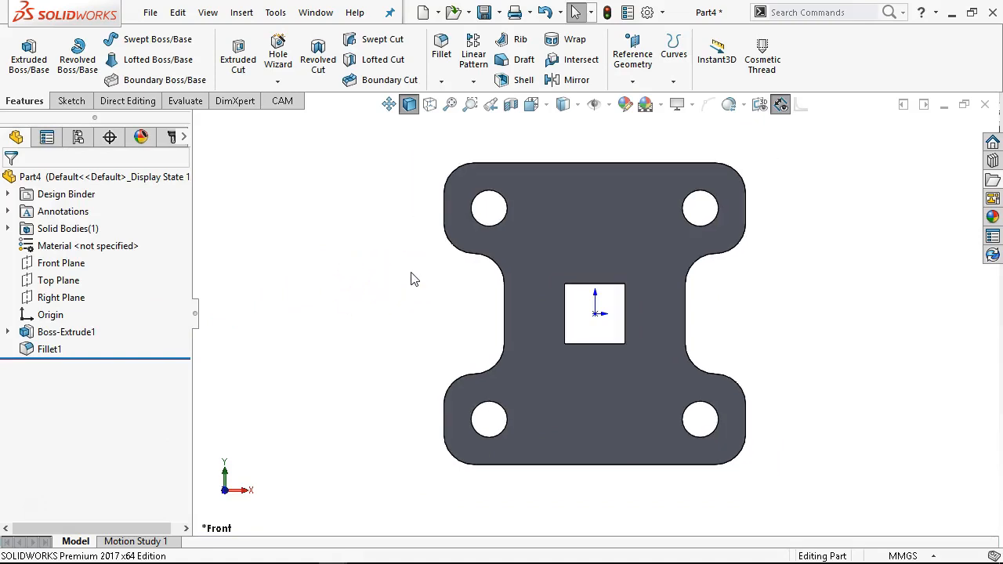
{"action": "middle_click_drag", "start_coordinate": [414, 309], "coordinate": [372, 409]}
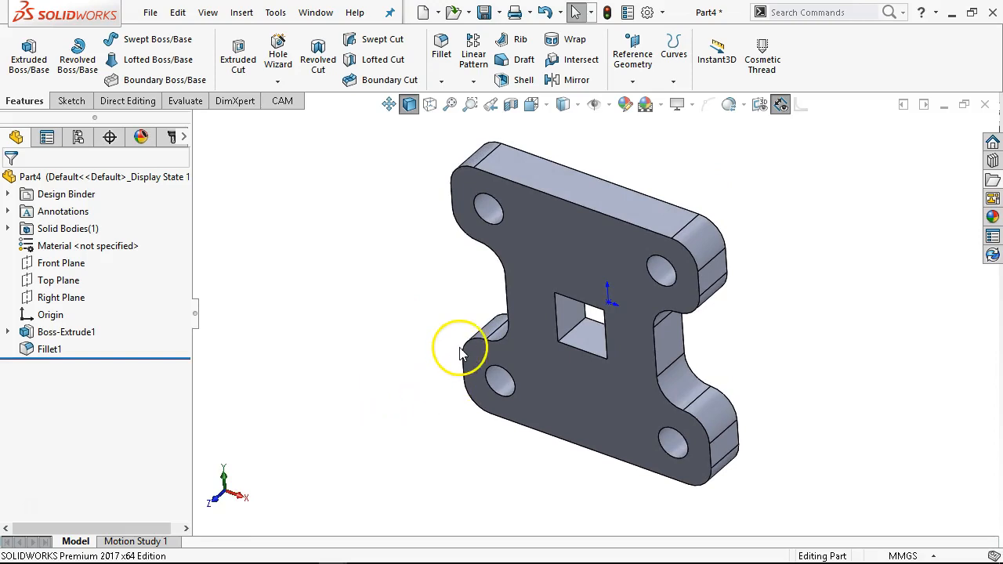
{"action": "key", "text": "ctrl+1"}
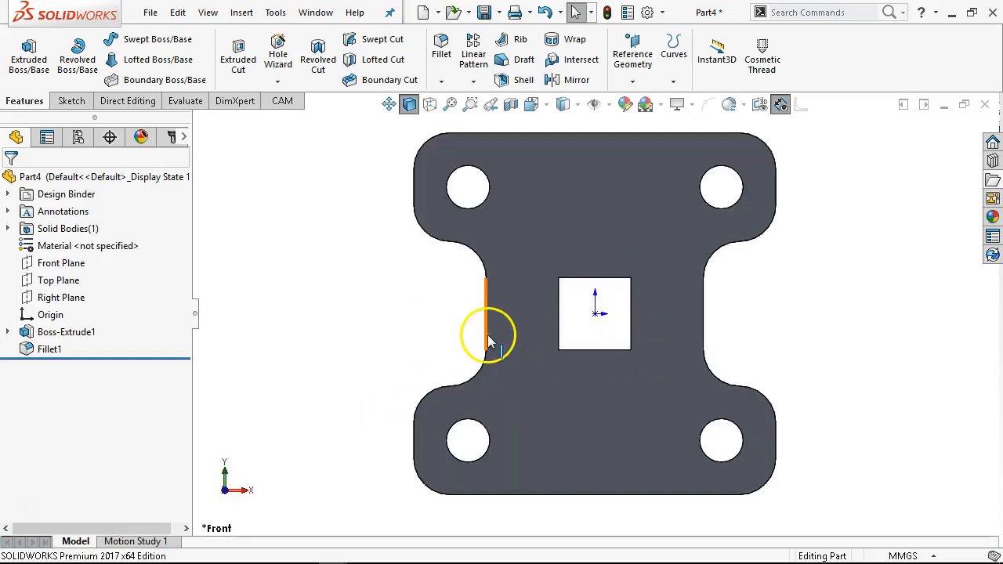
{"action": "middle_click_drag", "start_coordinate": [429, 248], "coordinate": [475, 264]}
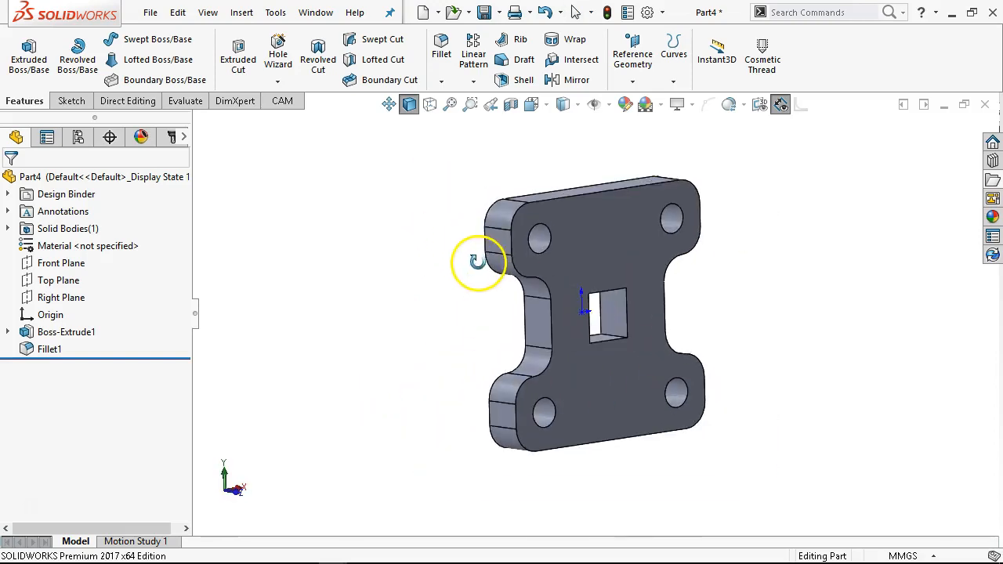
{"action": "right_click", "coordinate": [44, 352]}
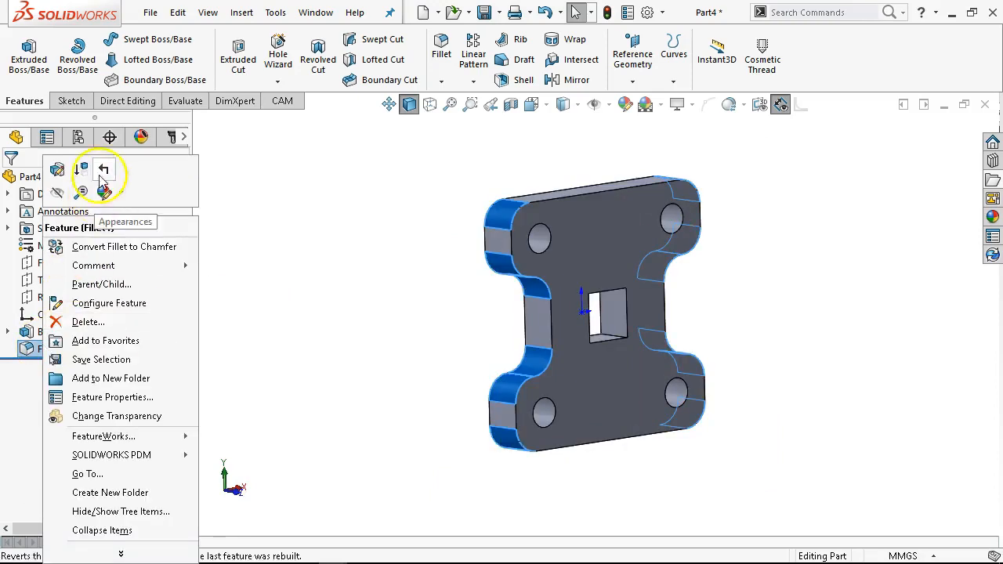
{"action": "left_click", "coordinate": [56, 169]}
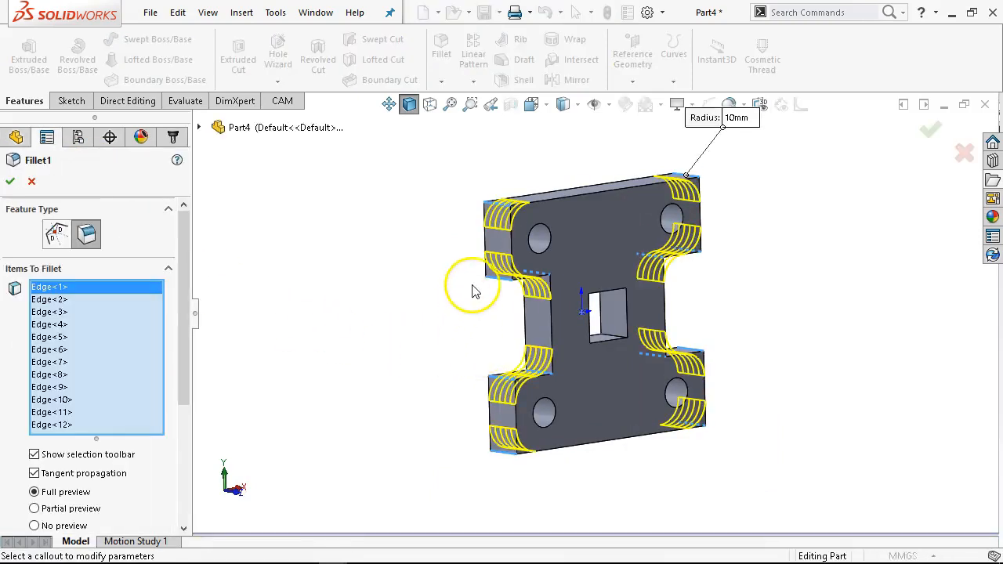
{"action": "scroll", "coordinate": [463, 259], "scroll_direction": "up", "scroll_amount": 3}
{"action": "scroll", "coordinate": [541, 266], "scroll_direction": "up", "scroll_amount": 3}
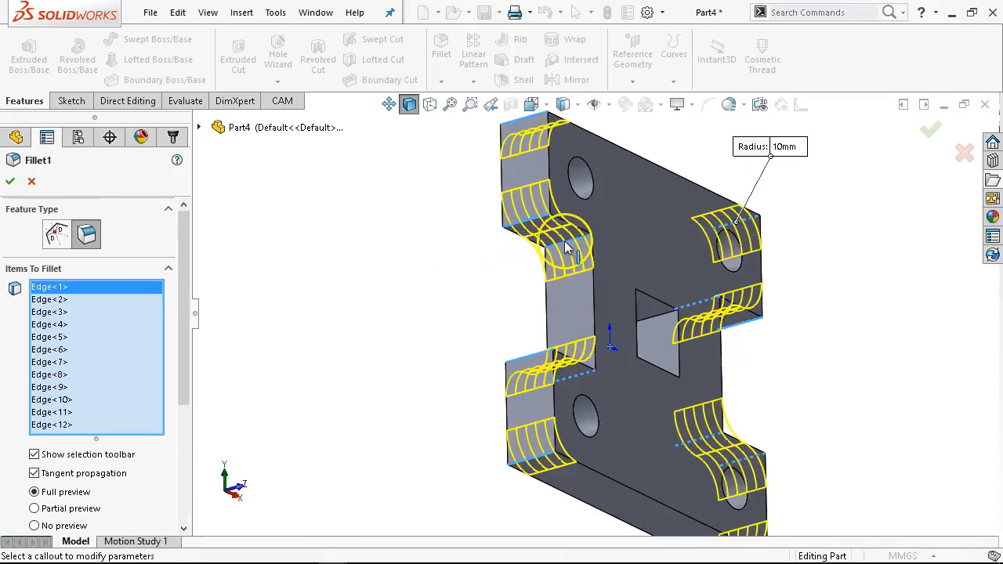
{"action": "left_click", "coordinate": [566, 246]}
{"action": "middle_click_drag", "start_coordinate": [447, 321], "coordinate": [448, 437]}
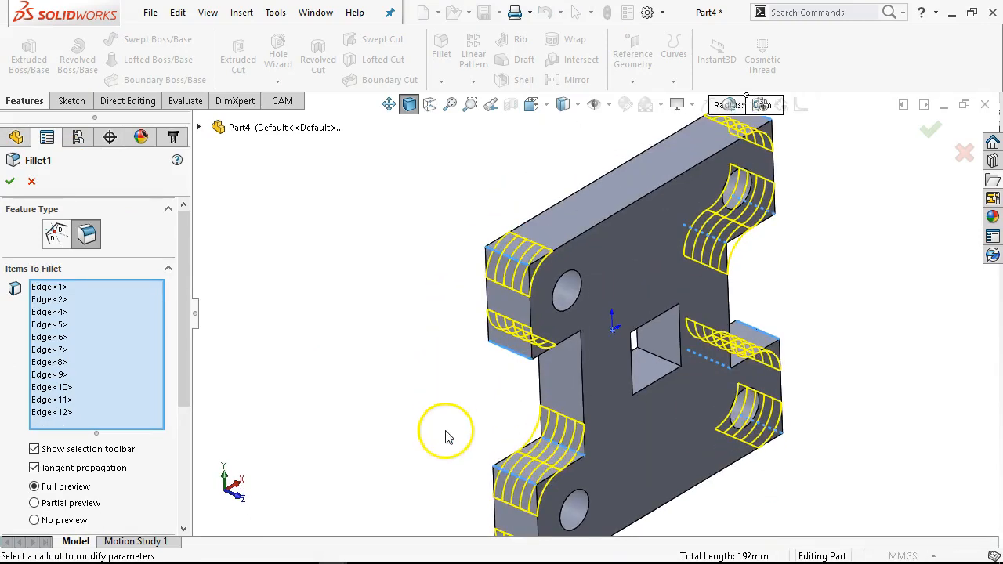
{"action": "left_click", "coordinate": [555, 442]}
- Remove the remaining concave notch corner edges from the fillet and apply the change
{"action": "middle_click_drag", "start_coordinate": [468, 368], "coordinate": [327, 359]}
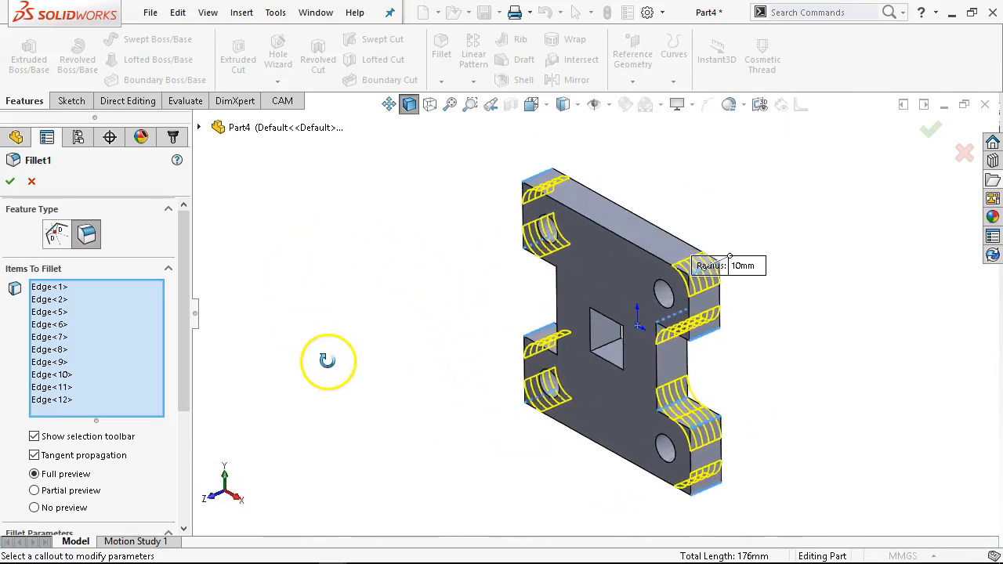
{"action": "left_click", "coordinate": [660, 404]}
{"action": "left_click", "coordinate": [662, 404]}
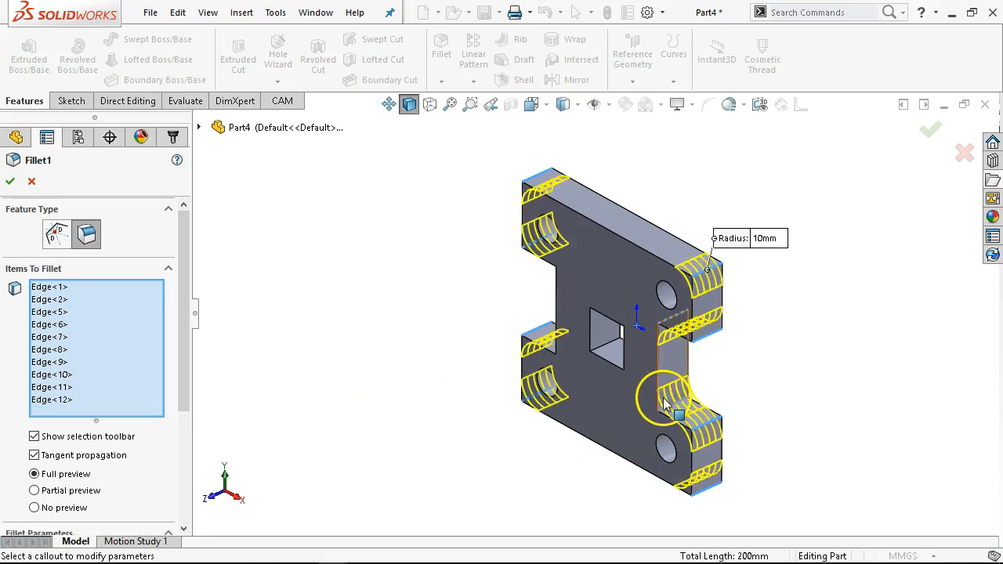
{"action": "left_click", "coordinate": [674, 406]}
{"action": "middle_click_drag", "start_coordinate": [723, 410], "coordinate": [721, 298]}
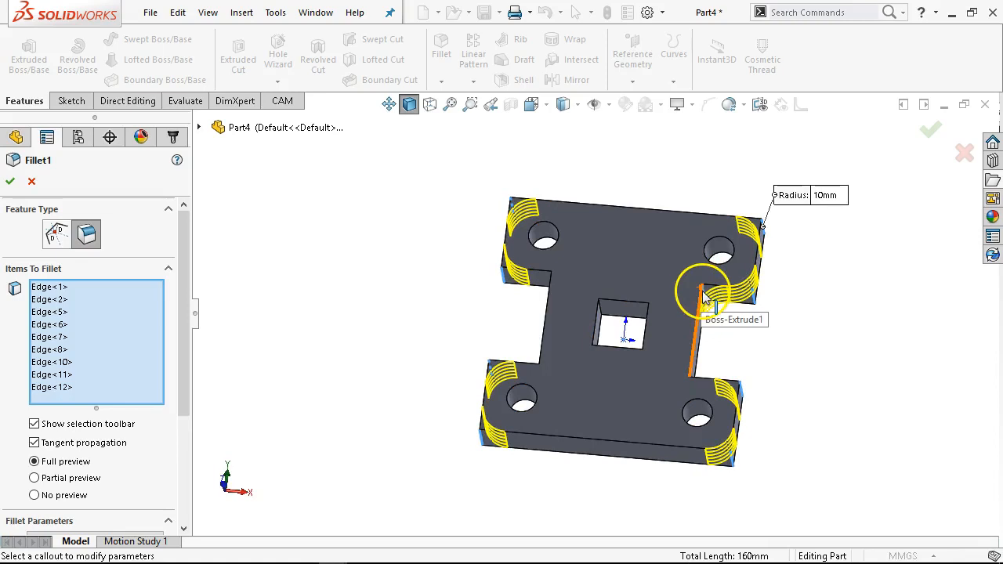
{"action": "left_click", "coordinate": [932, 129]}
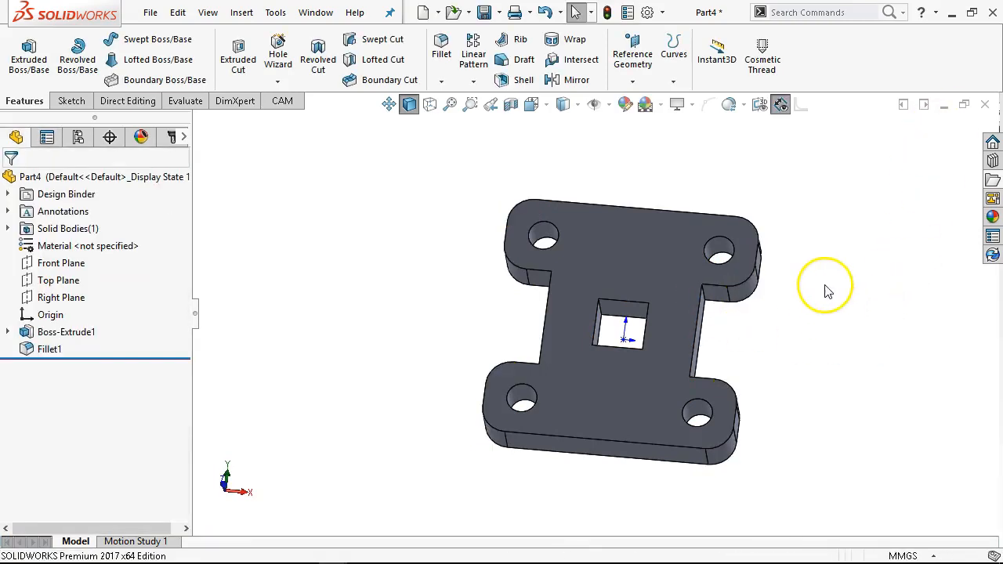
- Switch to the front view and review the options available for the fillet and extrusion features
{"action": "key", "text": "ctrl+1"}
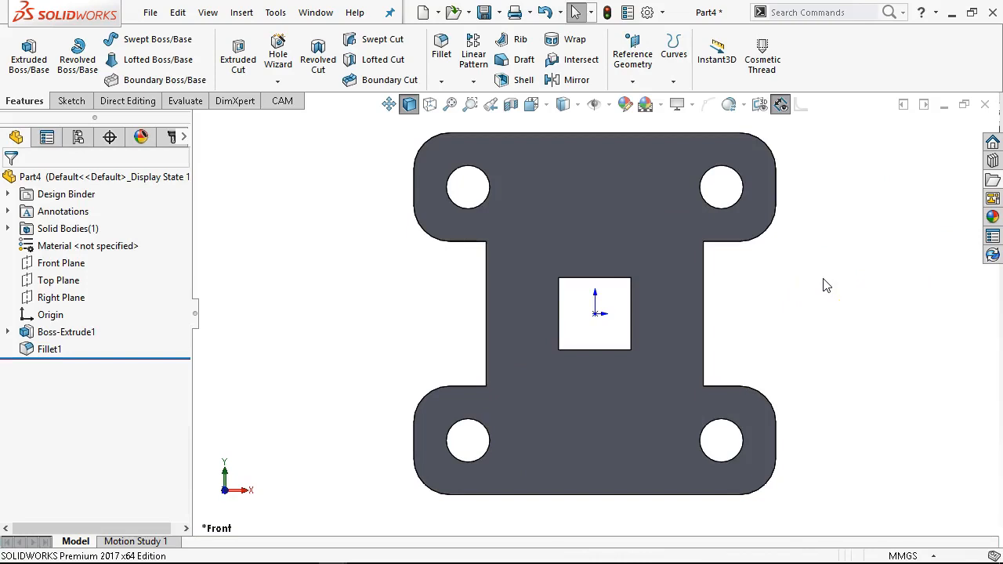
{"action": "left_click", "coordinate": [757, 299]}
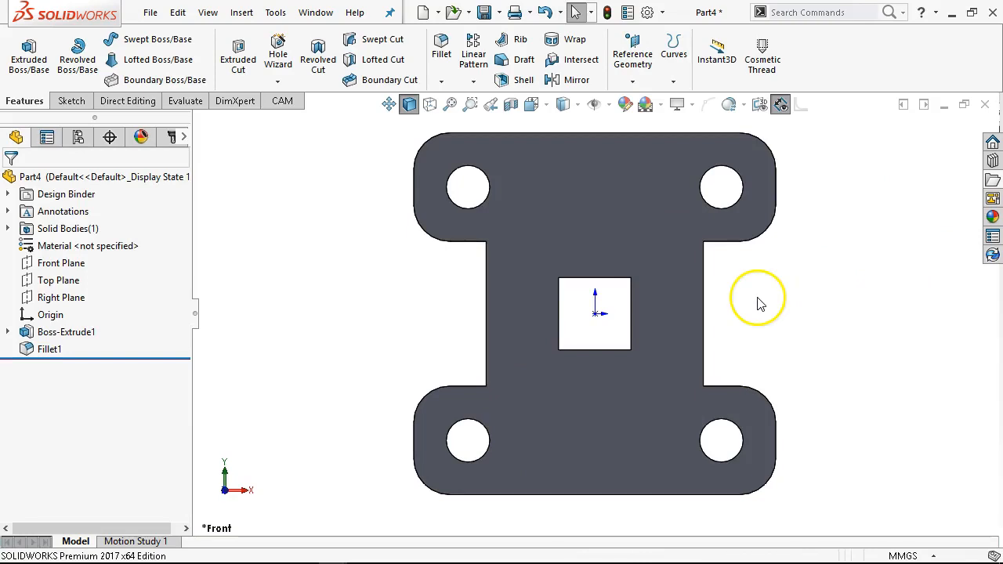
{"action": "right_click", "coordinate": [43, 353]}
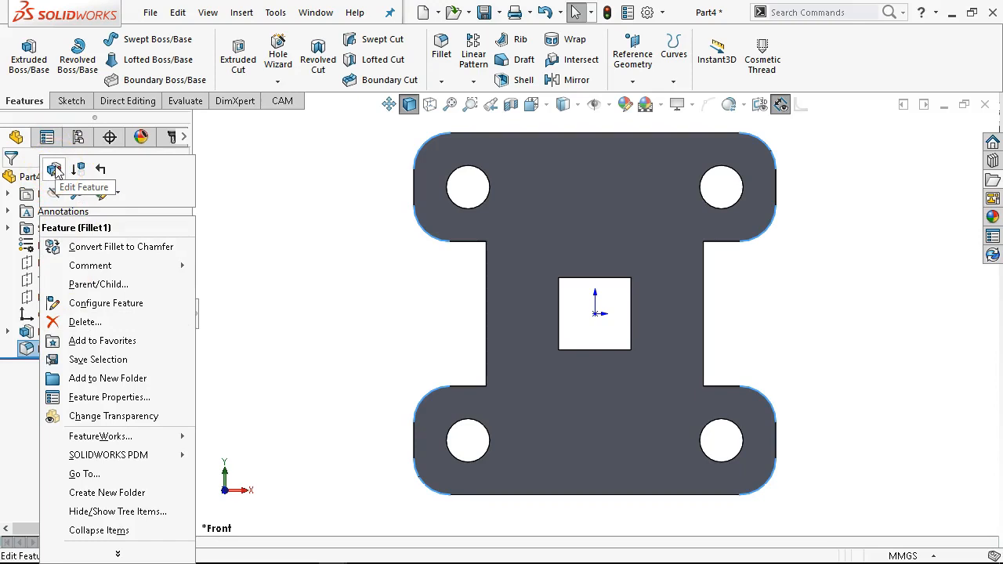
{"action": "left_click", "coordinate": [258, 290]}
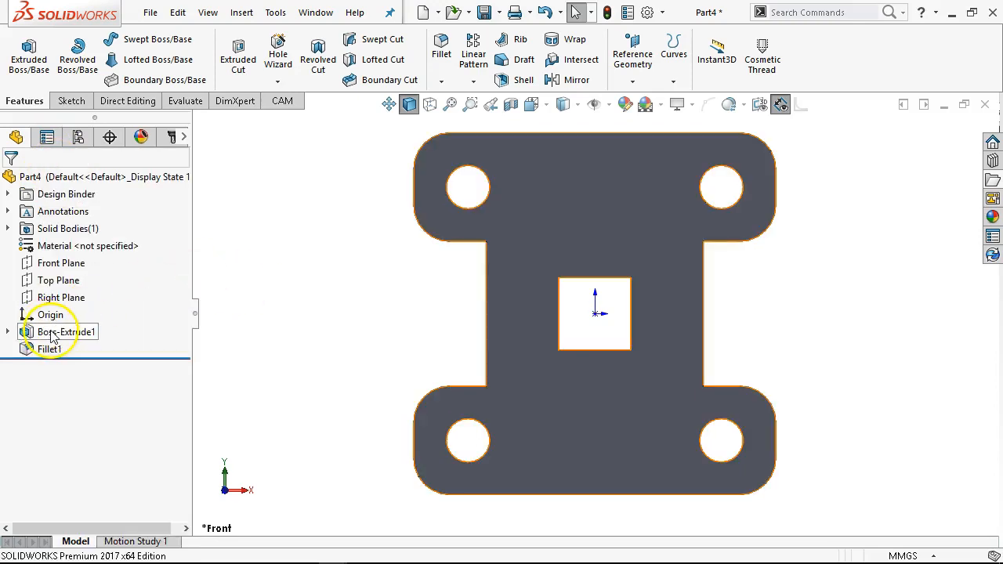
{"action": "right_click", "coordinate": [53, 334]}
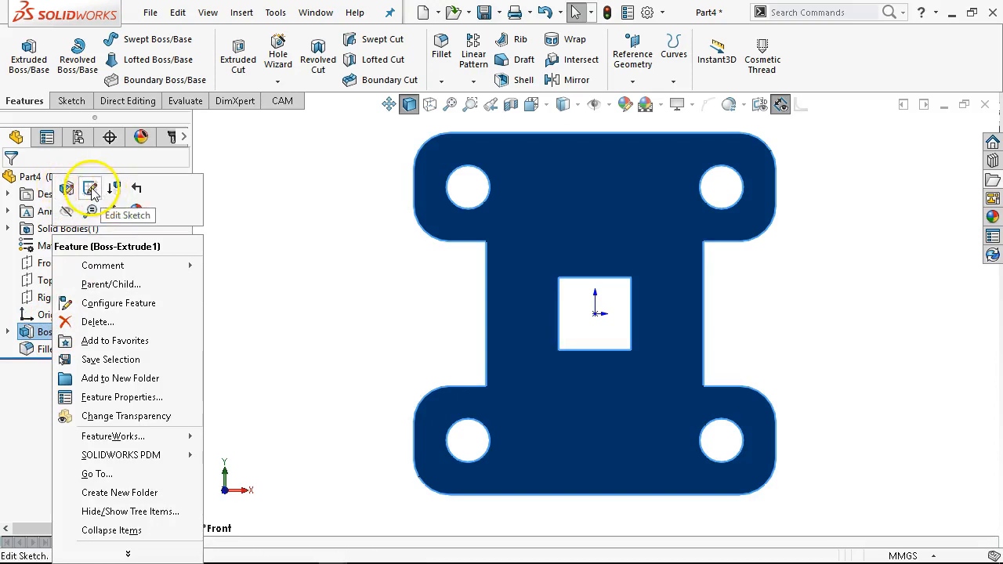
{"action": "left_click", "coordinate": [240, 291]}
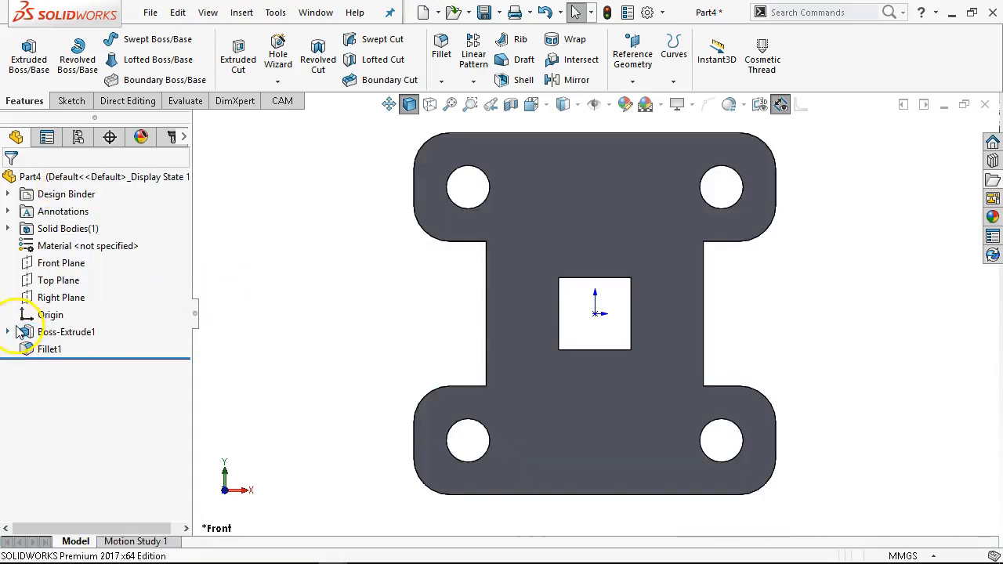
- Expand the extrusion feature to show its sketch and review the sketch's editing options
{"action": "left_click", "coordinate": [9, 333]}
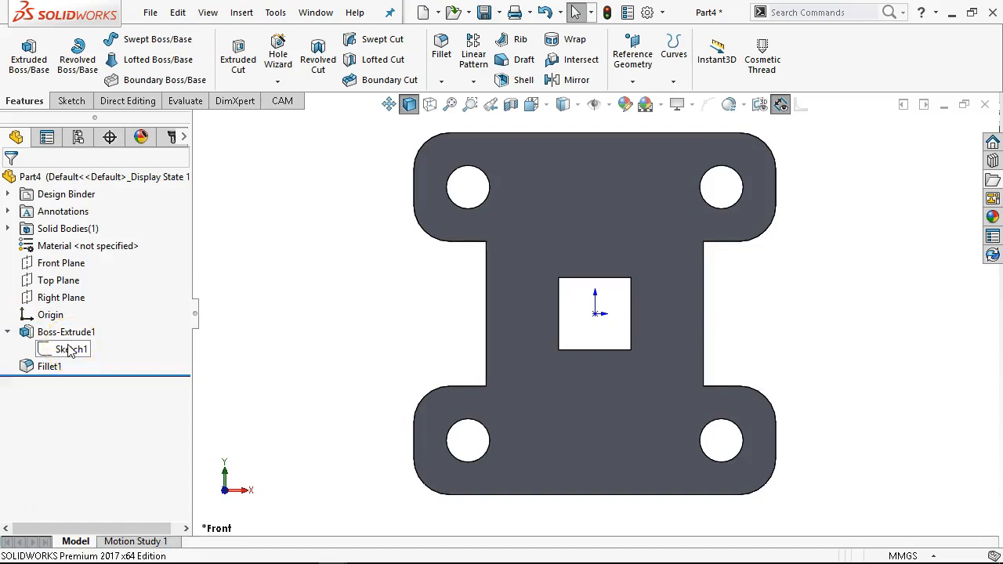
{"action": "left_click", "coordinate": [83, 350]}
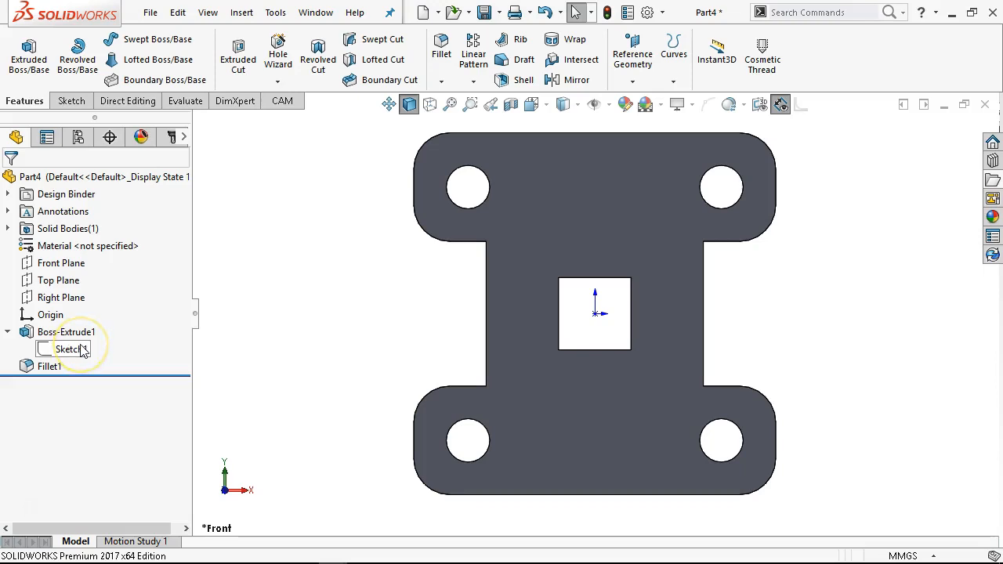
{"action": "right_click", "coordinate": [82, 349]}
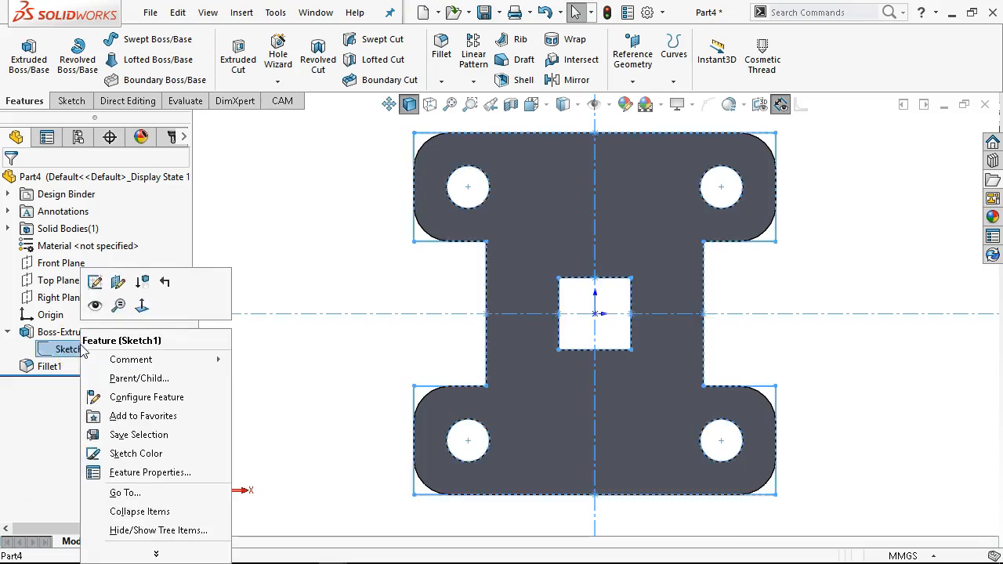
{"action": "left_click", "coordinate": [95, 284]}
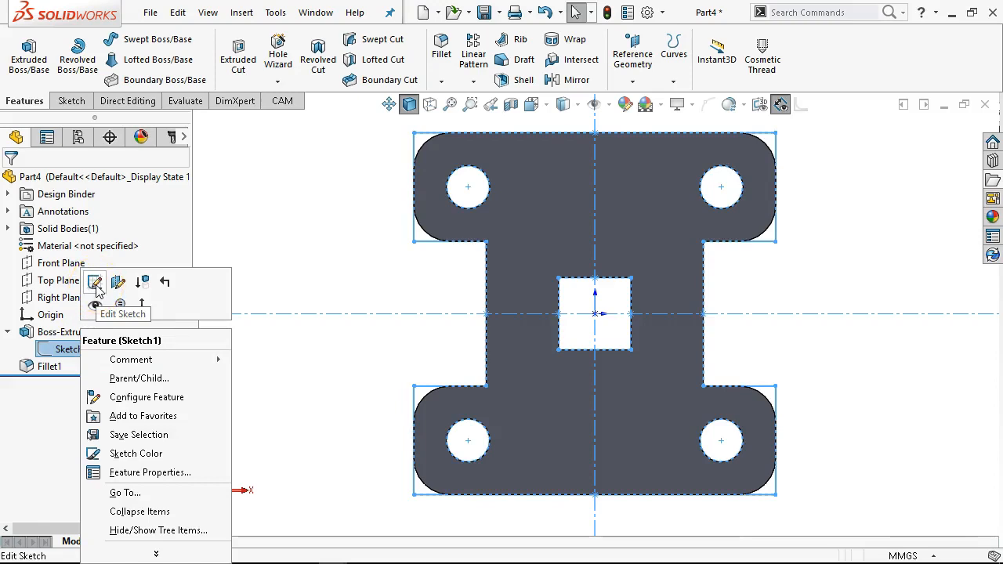
{"action": "left_click", "coordinate": [129, 289]}
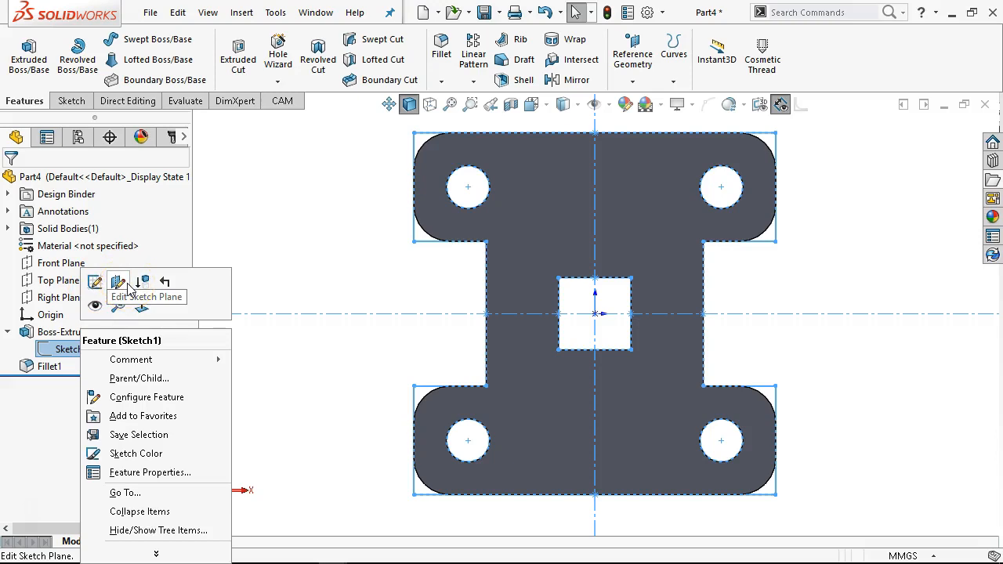
{"action": "left_click", "coordinate": [291, 248]}
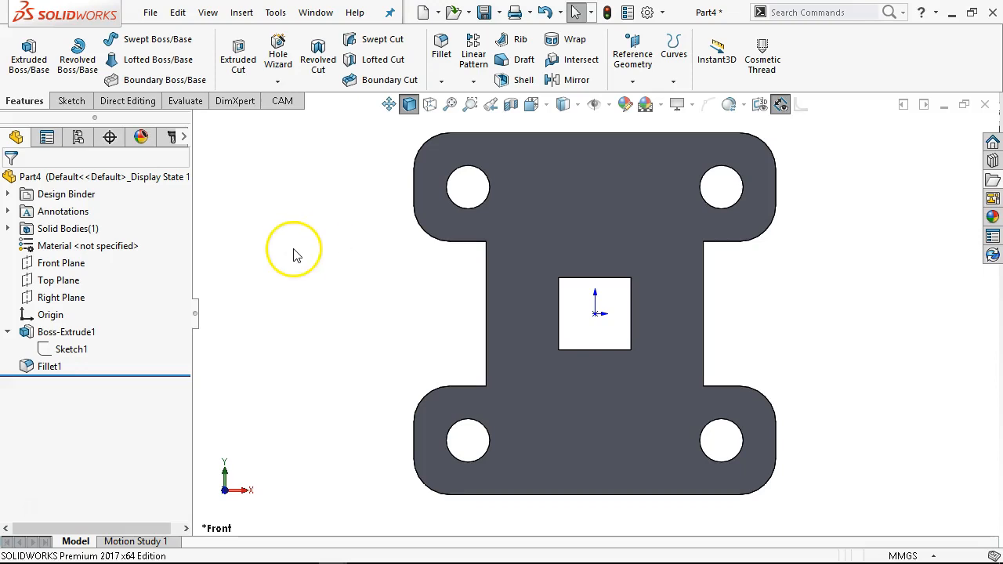
- Change the extrusion's sketch plane to the Top Plane
{"action": "scroll", "coordinate": [377, 312], "scroll_direction": "up", "scroll_amount": 1}
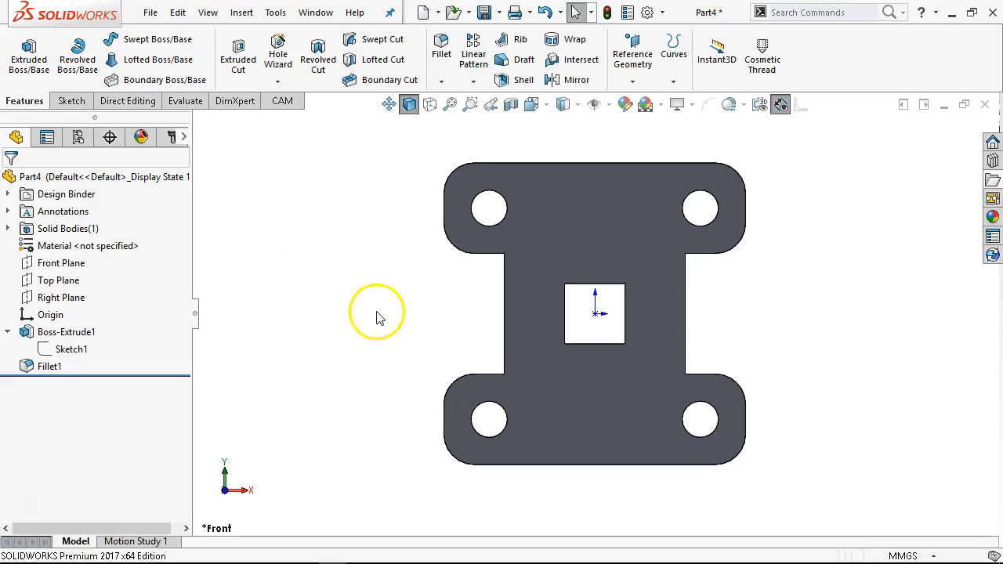
{"action": "right_click", "coordinate": [70, 348]}
{"action": "left_click", "coordinate": [100, 282]}
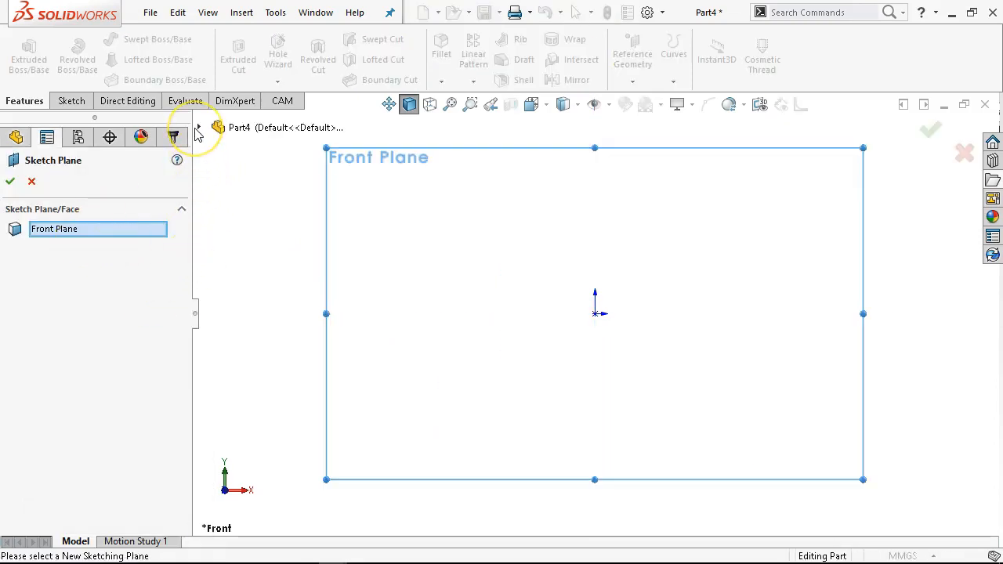
{"action": "left_click", "coordinate": [198, 126]}
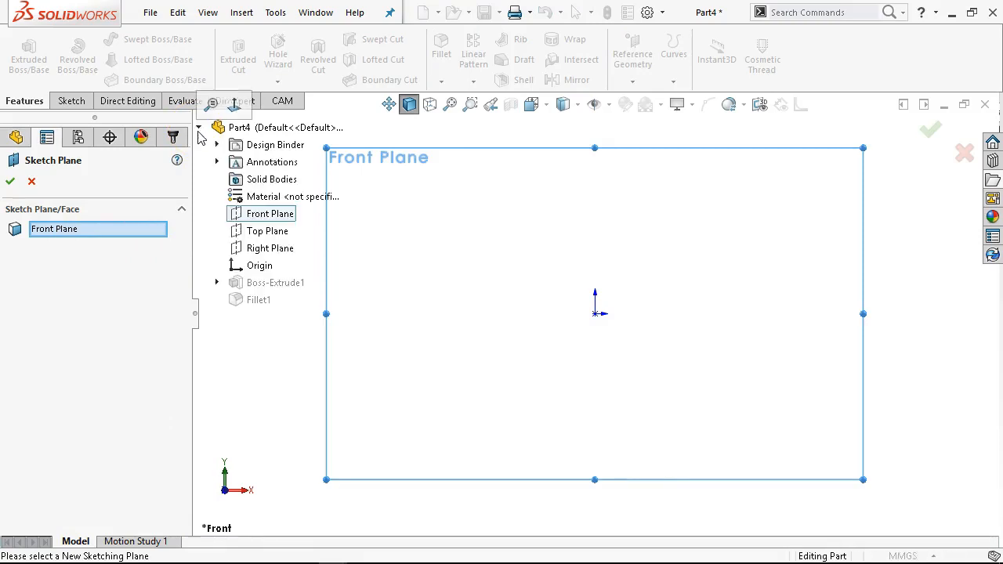
{"action": "left_click", "coordinate": [249, 233]}
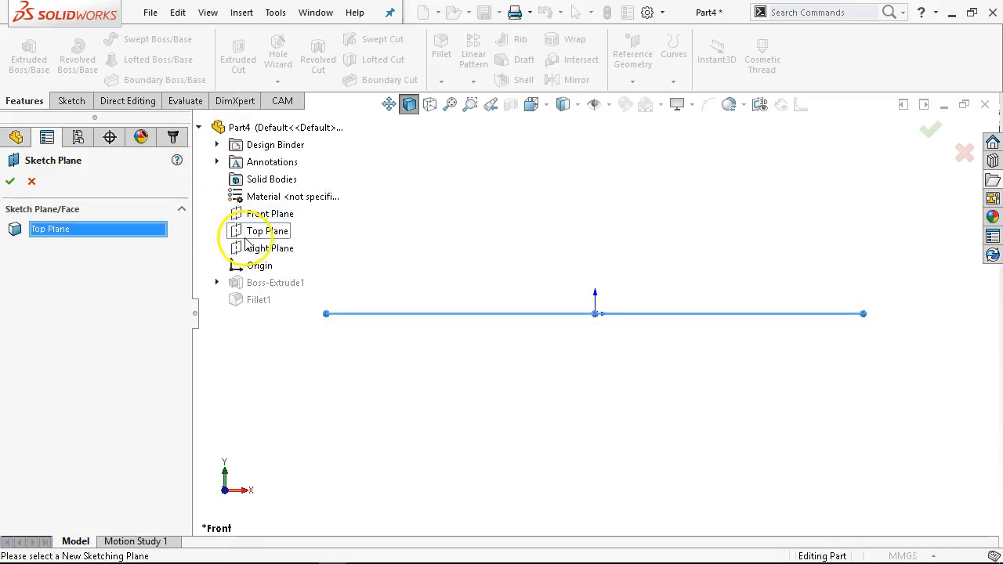
{"action": "left_click", "coordinate": [11, 182]}
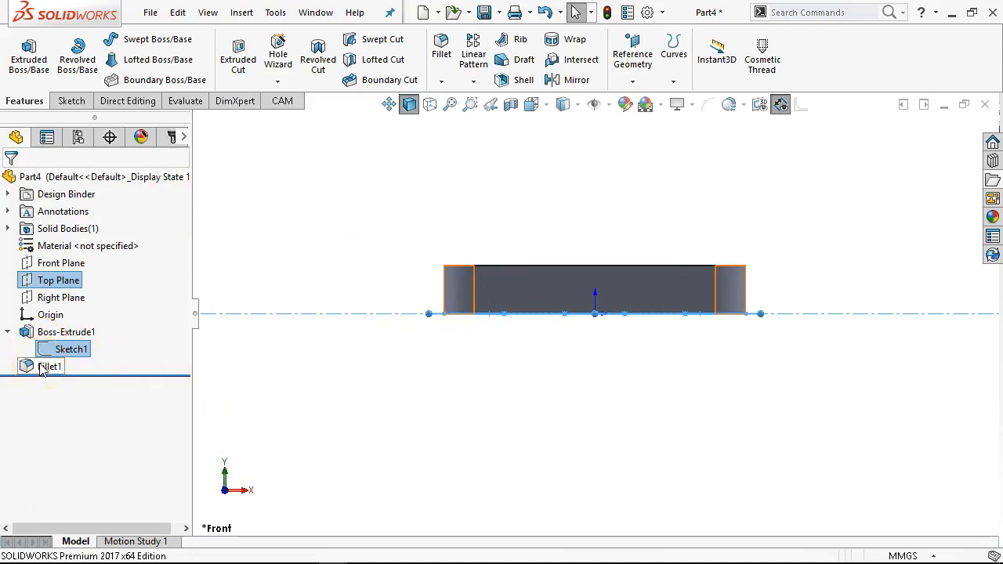
- Save the part as JL P2-10 in the Ch2 folder and close its window
{"action": "left_click", "coordinate": [461, 354]}
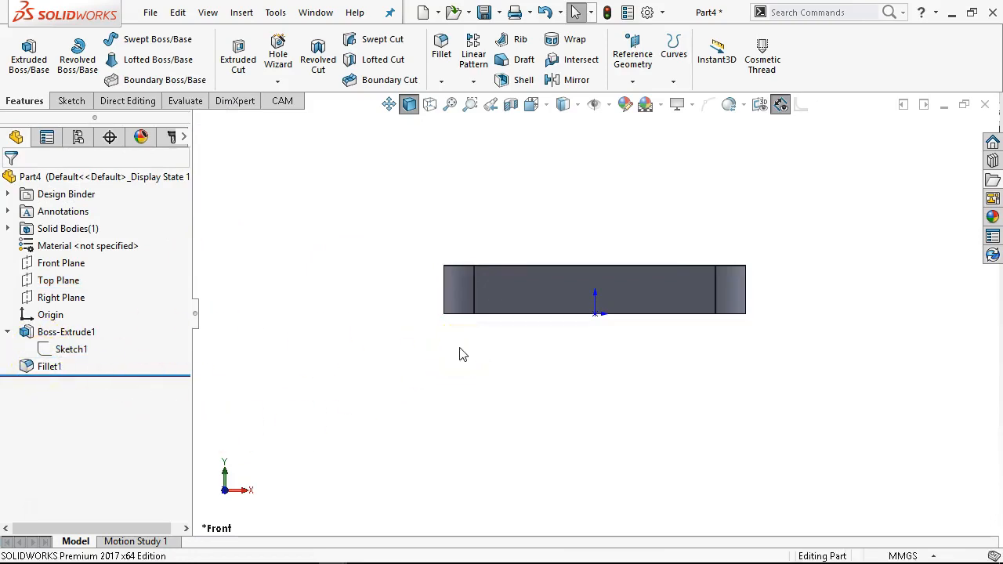
{"action": "key", "text": "ctrl+5"}
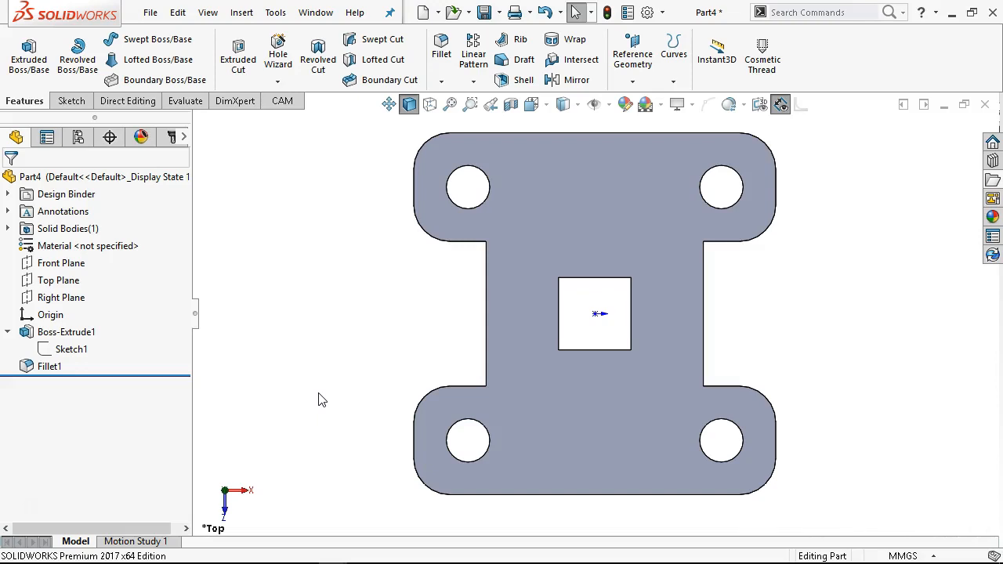
{"action": "left_click", "coordinate": [348, 394]}
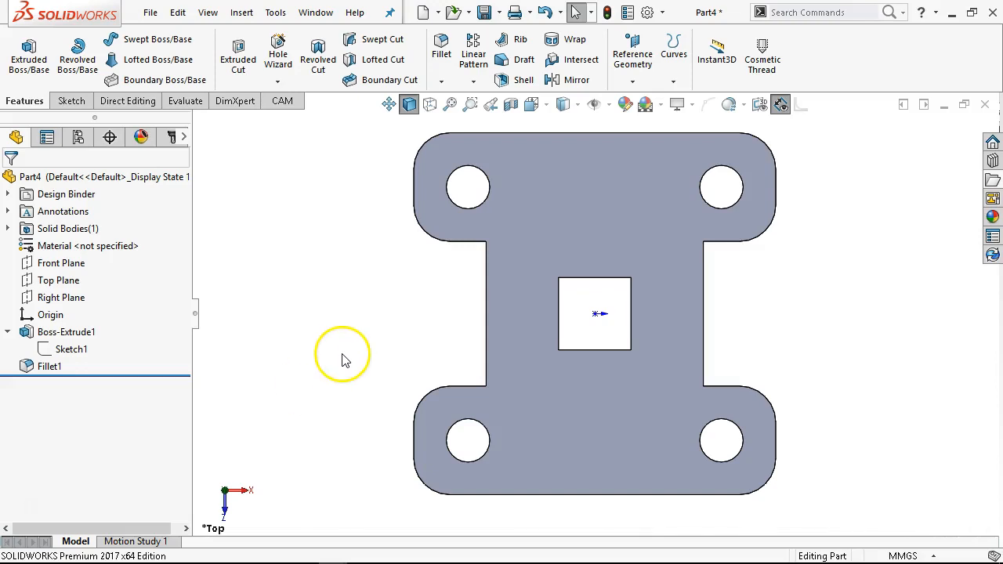
{"action": "key", "text": "ctrl+1"}
{"action": "key", "text": "ctrl+s"}
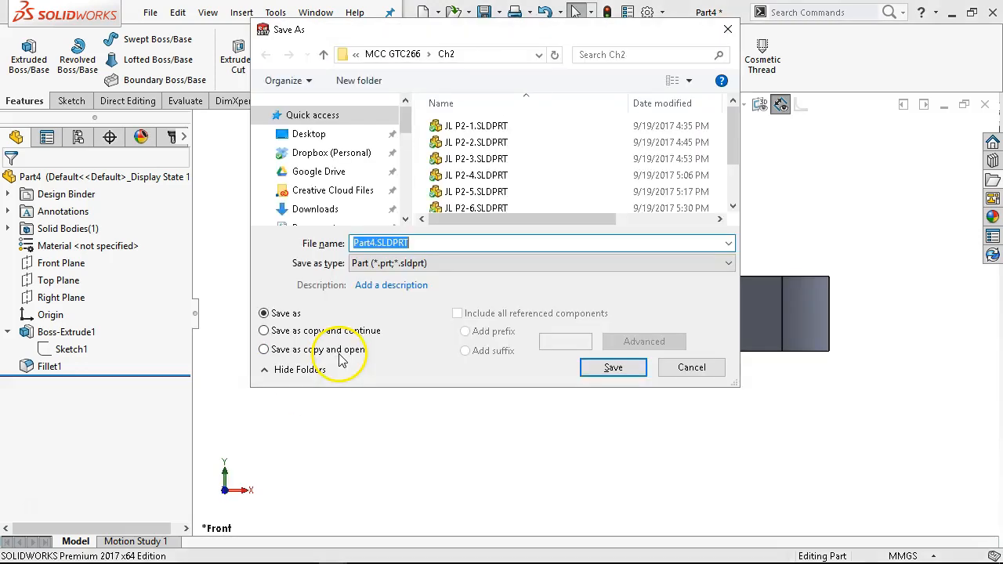
{"action": "scroll", "coordinate": [588, 198], "scroll_direction": "down", "scroll_amount": 1}
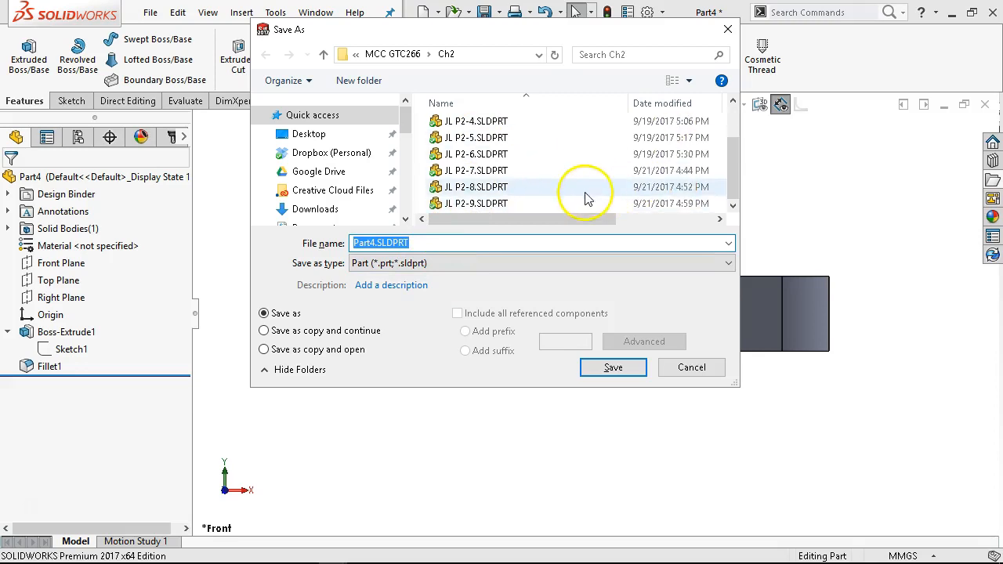
{"action": "left_click", "coordinate": [482, 204]}
{"action": "left_click", "coordinate": [384, 244]}
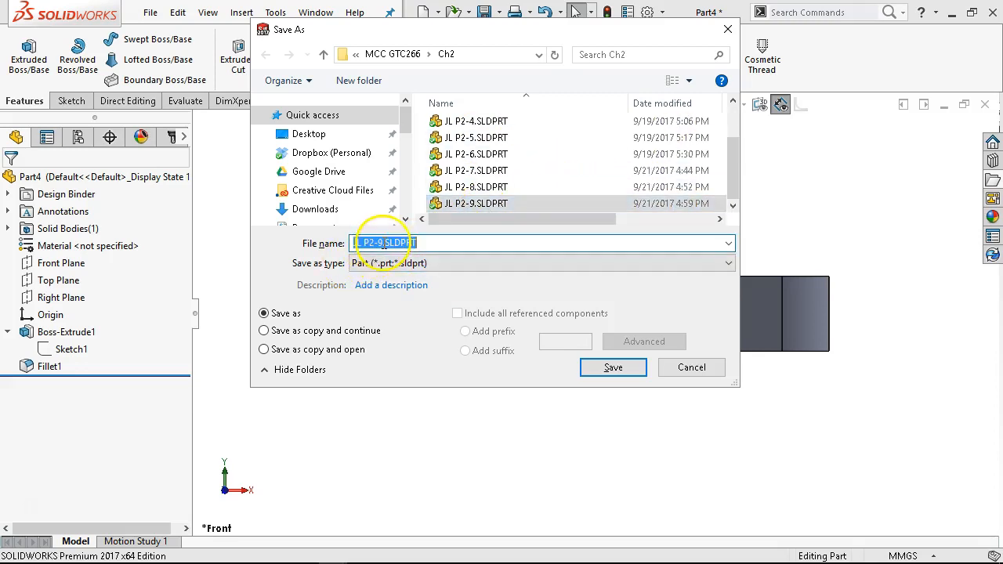
{"action": "left_click", "coordinate": [385, 243]}
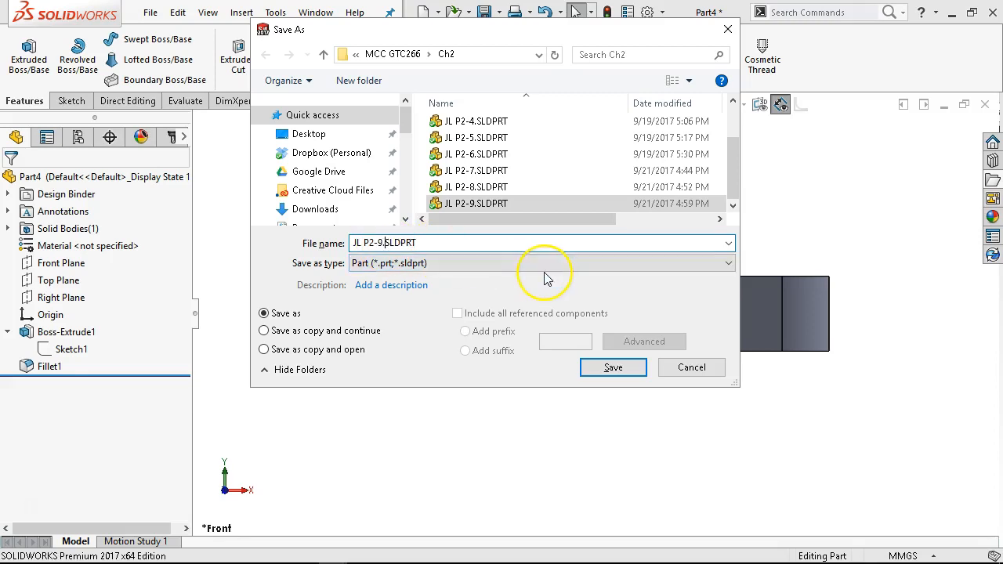
{"action": "key", "text": "BackSpace"}
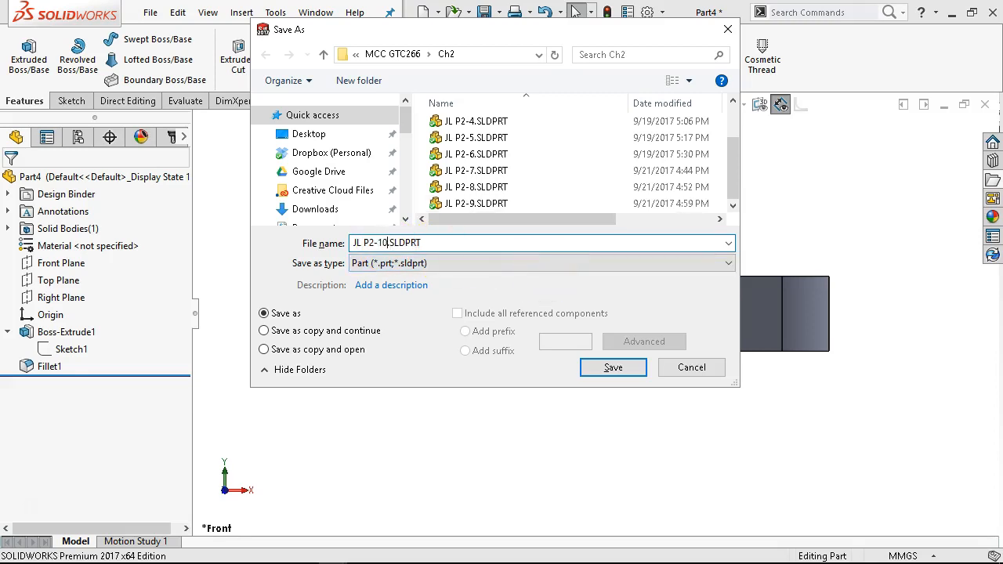
{"action": "type", "text": "10"}
{"action": "left_click", "coordinate": [632, 371]}
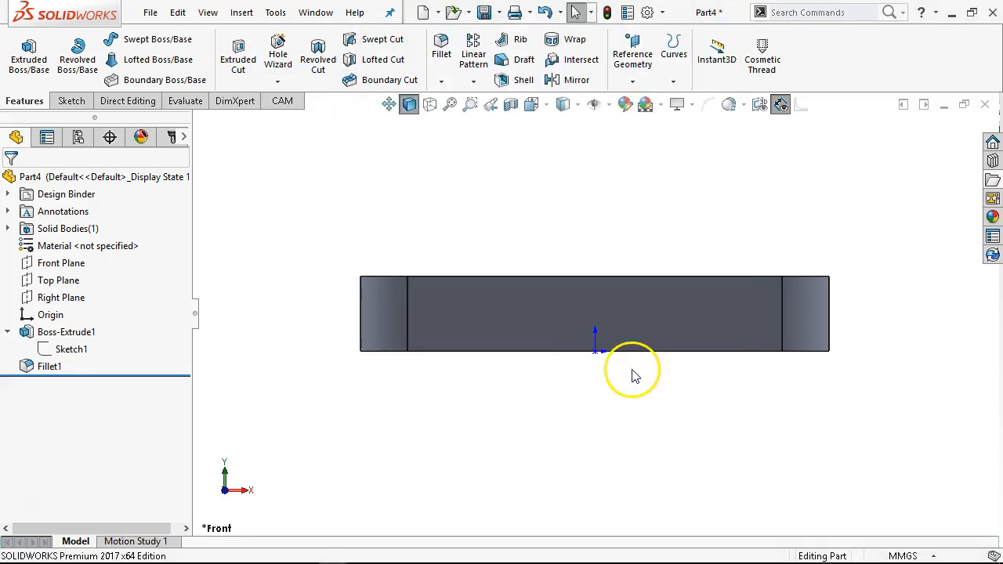
{"action": "left_click", "coordinate": [986, 104]}
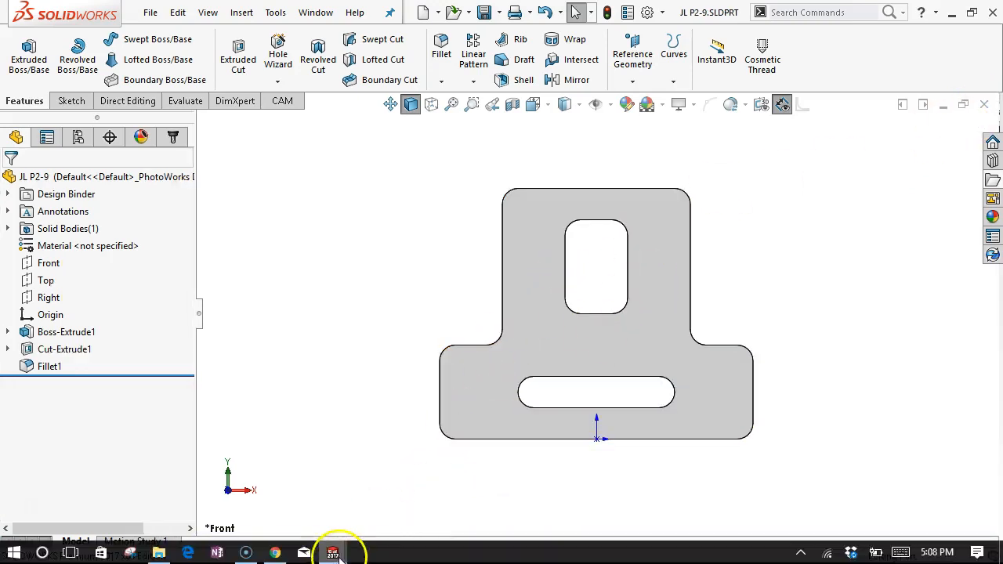
- Switch to the browser and study the Figure P2-11 drawing on the course page
{"action": "left_click", "coordinate": [275, 552]}
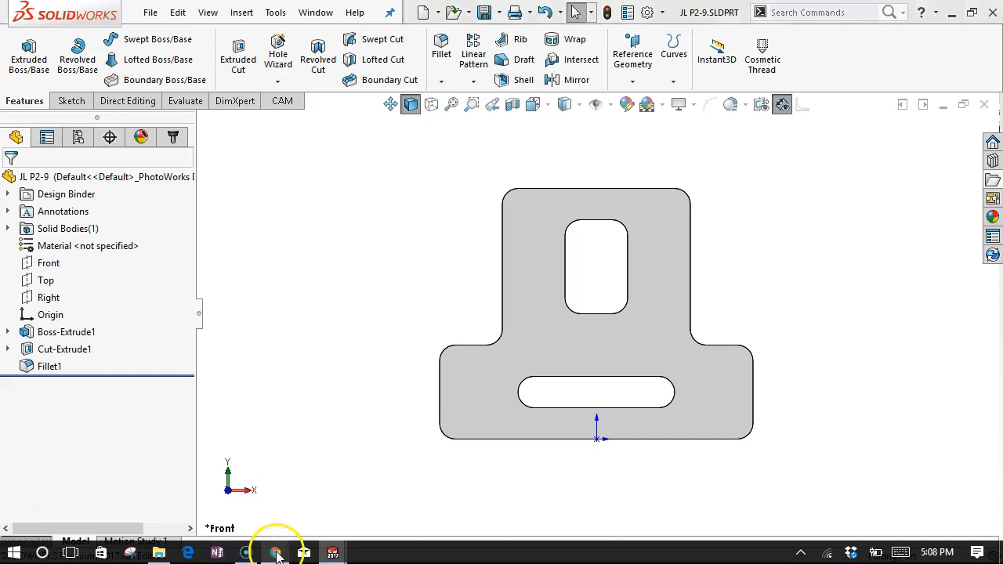
{"action": "scroll", "coordinate": [578, 312], "scroll_direction": "down", "scroll_amount": 2}
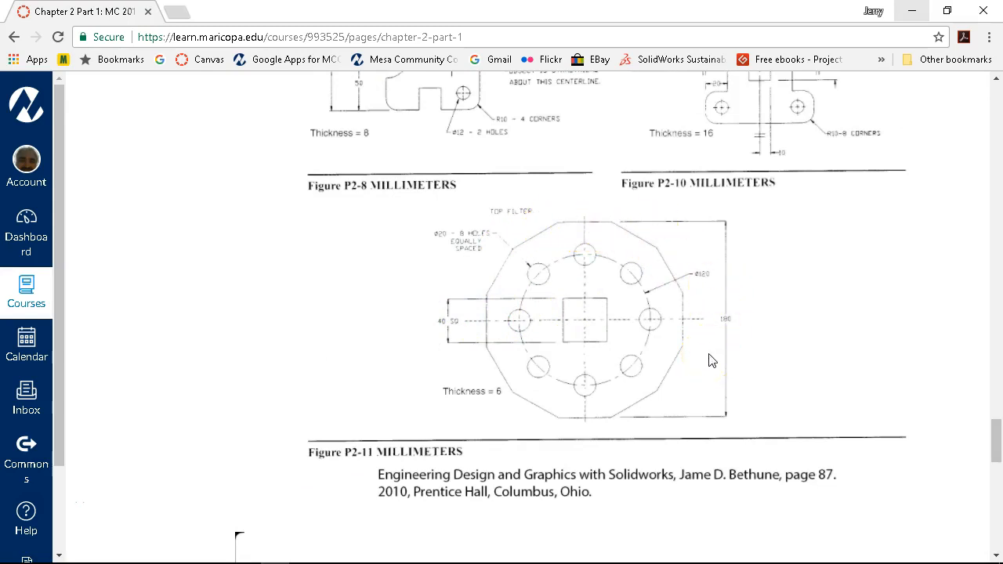
{"action": "left_click", "coordinate": [731, 317]}
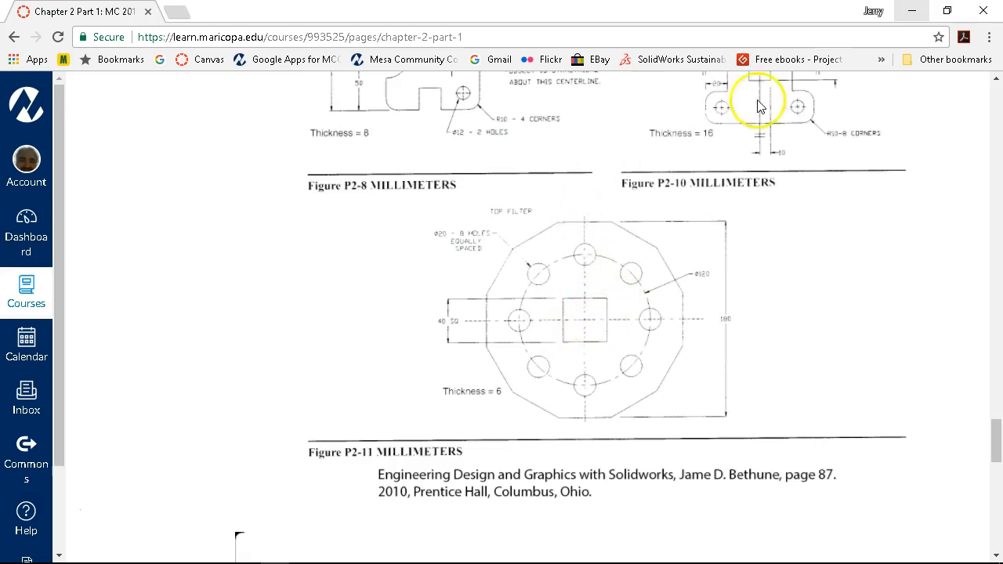
{"action": "left_click", "coordinate": [922, 16]}
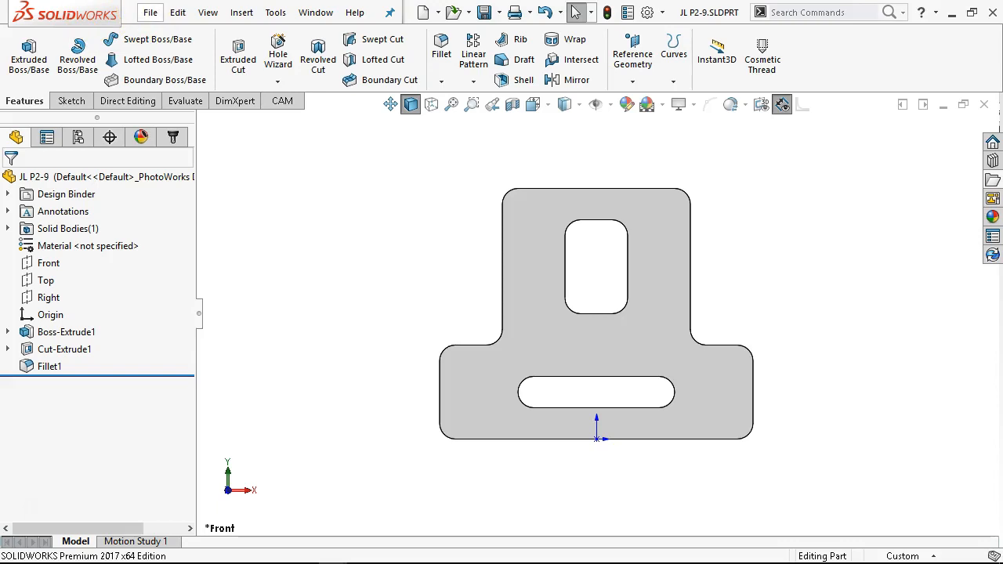
- Create a new part from the Part Metric template and start a sketch on the Front Plane
{"action": "left_click", "coordinate": [150, 13]}
{"action": "left_click", "coordinate": [180, 35]}
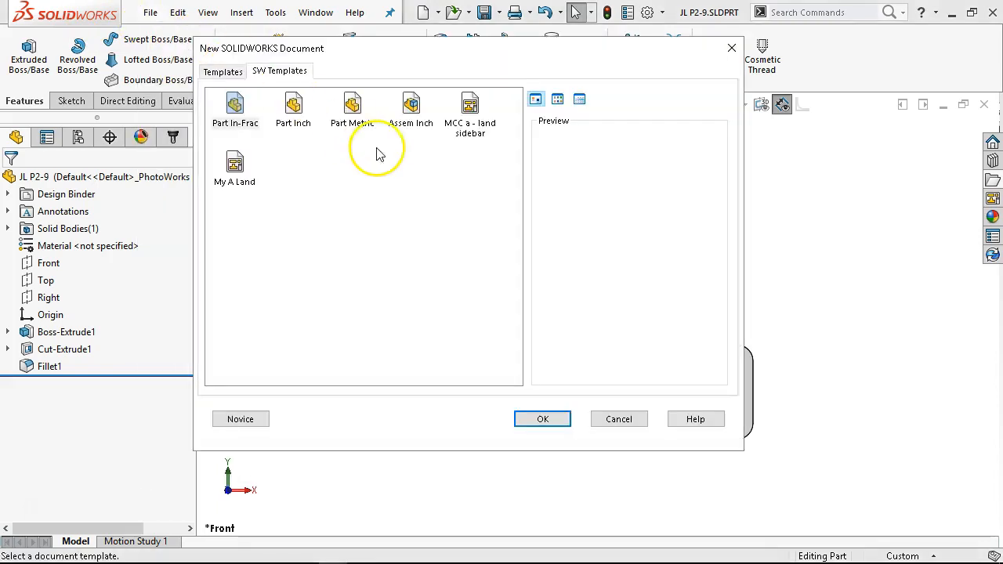
{"action": "double_click", "coordinate": [352, 116]}
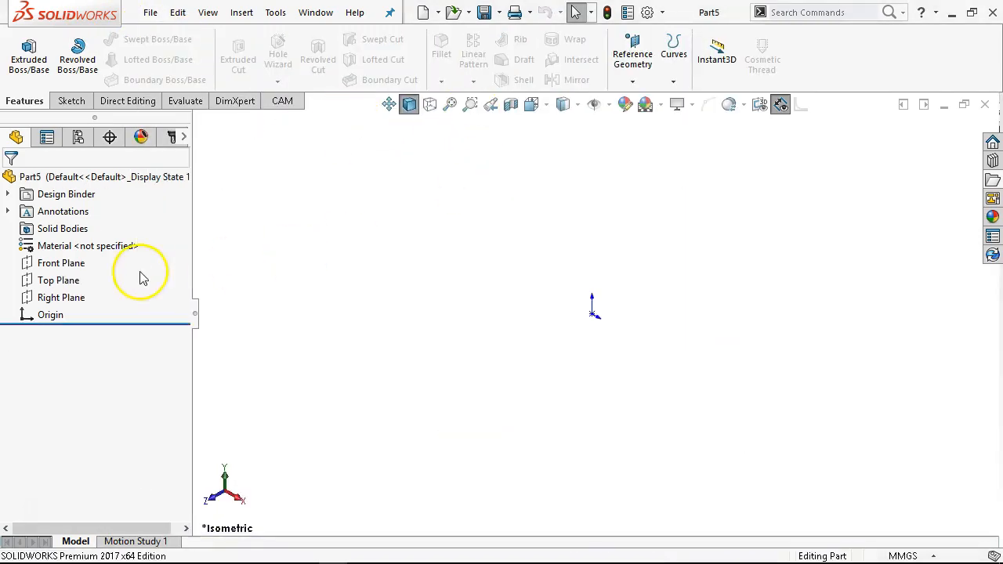
{"action": "left_click", "coordinate": [68, 265]}
{"action": "left_click", "coordinate": [83, 246]}
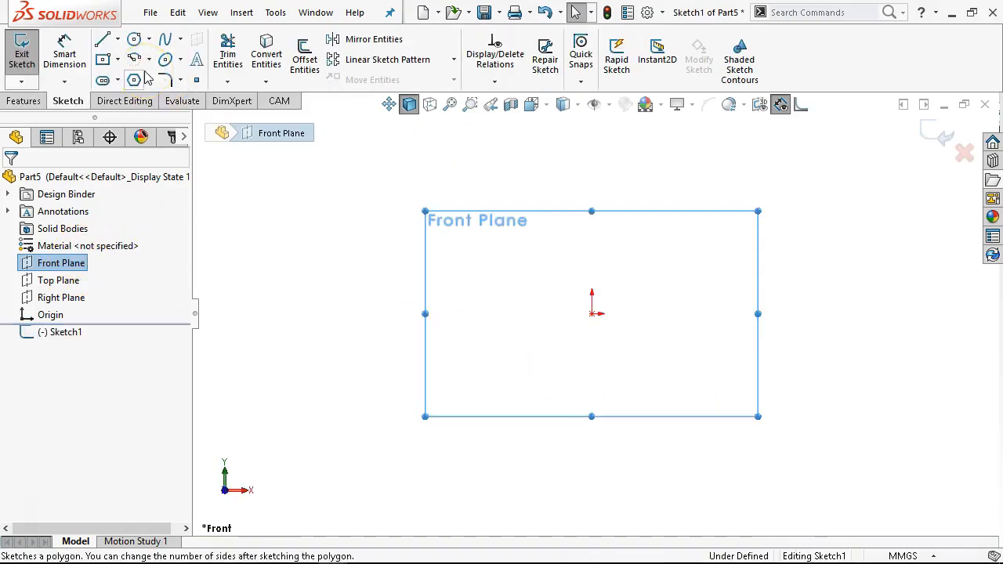
- Sketch a center rectangle at the origin about 53 by 45 mm
{"action": "left_click", "coordinate": [103, 59]}
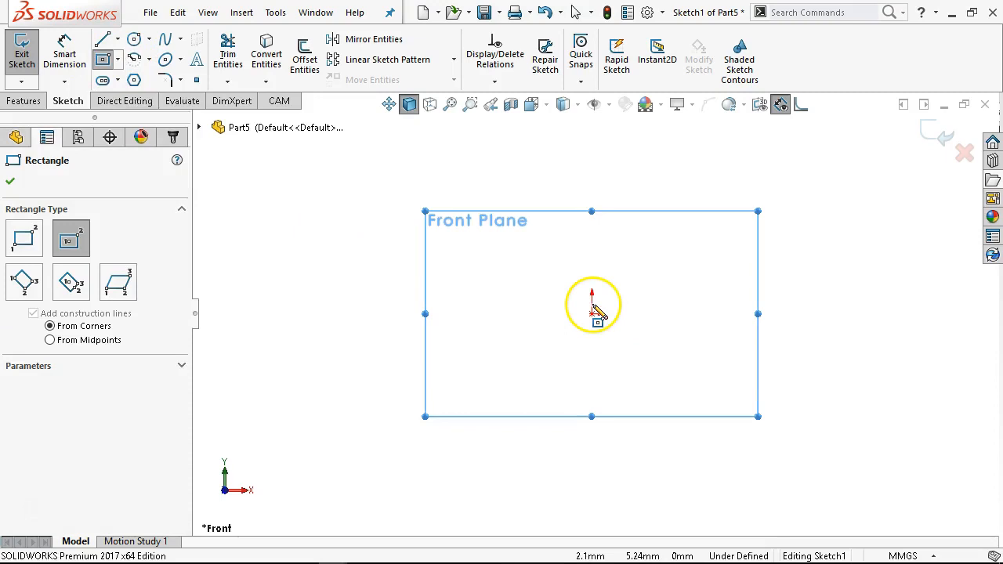
{"action": "left_click", "coordinate": [592, 314]}
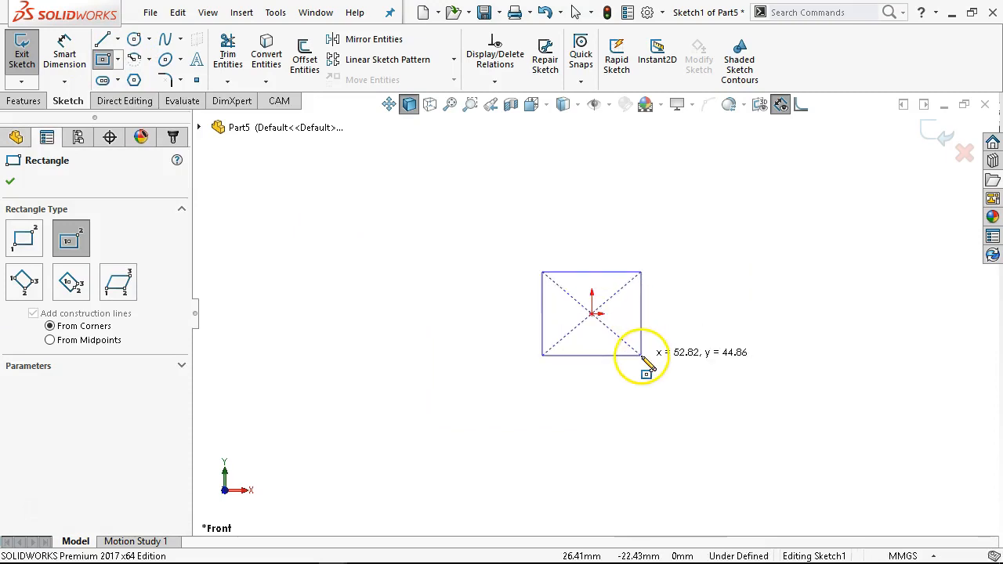
{"action": "left_click", "coordinate": [641, 355]}
- Dimension the rectangle's top edge as 40 mm
{"action": "right_click", "coordinate": [688, 245]}
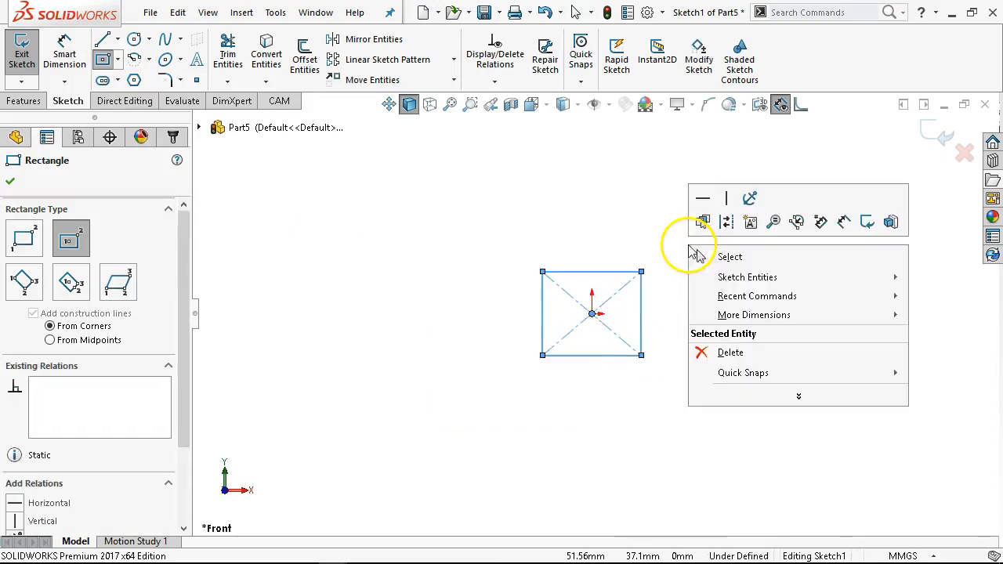
{"action": "left_click", "coordinate": [866, 225]}
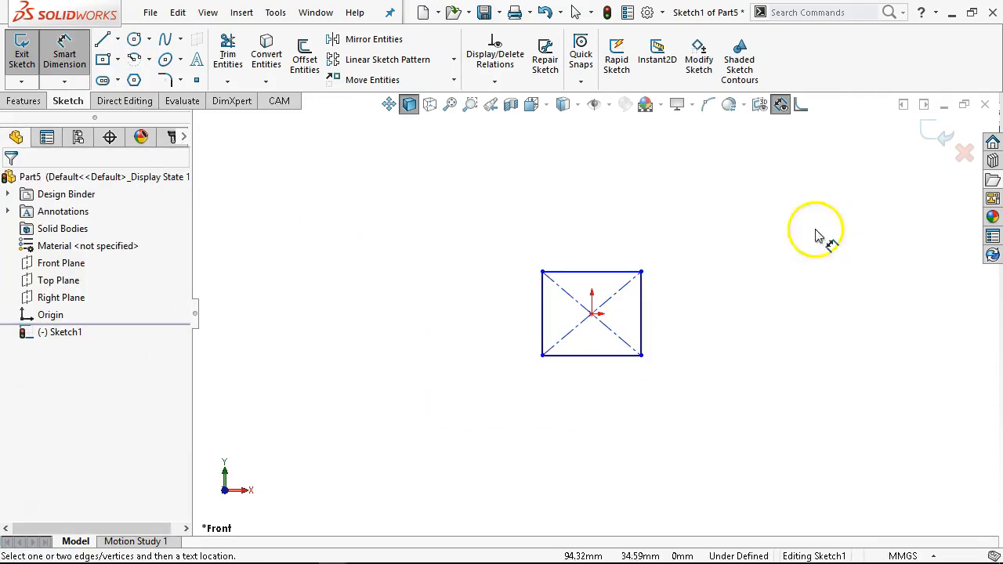
{"action": "left_click", "coordinate": [604, 273]}
{"action": "left_click", "coordinate": [601, 260]}
{"action": "type", "text": "40"}
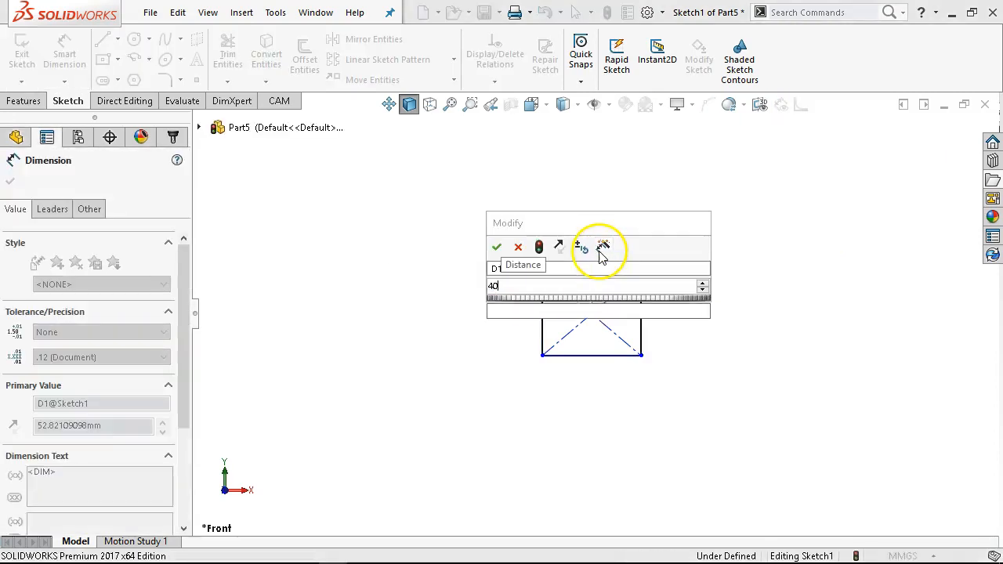
{"action": "key", "text": "Return"}
- Make the rectangle's top and right edges equal to form a square
{"action": "right_click", "coordinate": [673, 314]}
{"action": "left_click", "coordinate": [743, 361]}
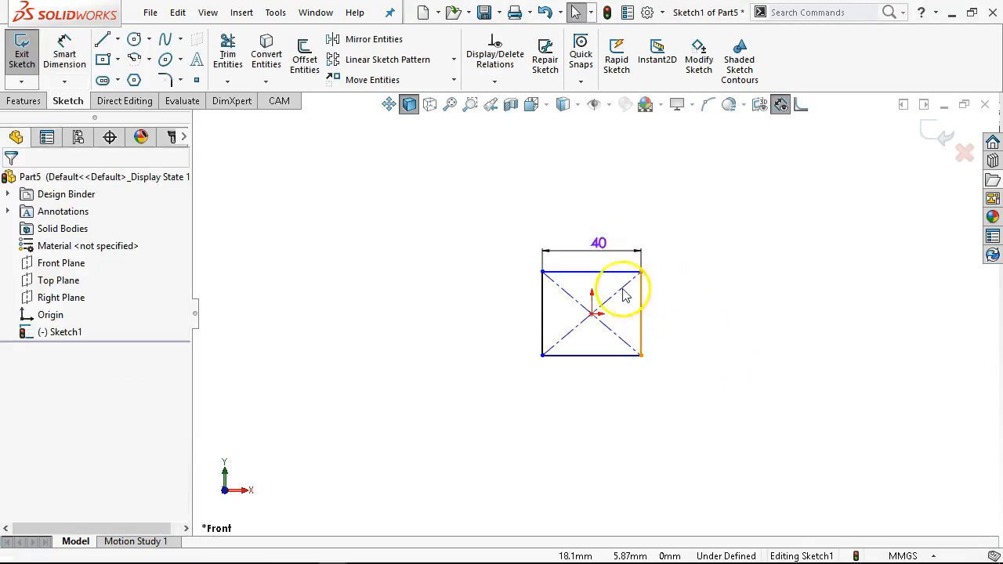
{"action": "left_click", "coordinate": [642, 310]}
{"action": "left_click", "coordinate": [649, 313], "text": "ctrl"}
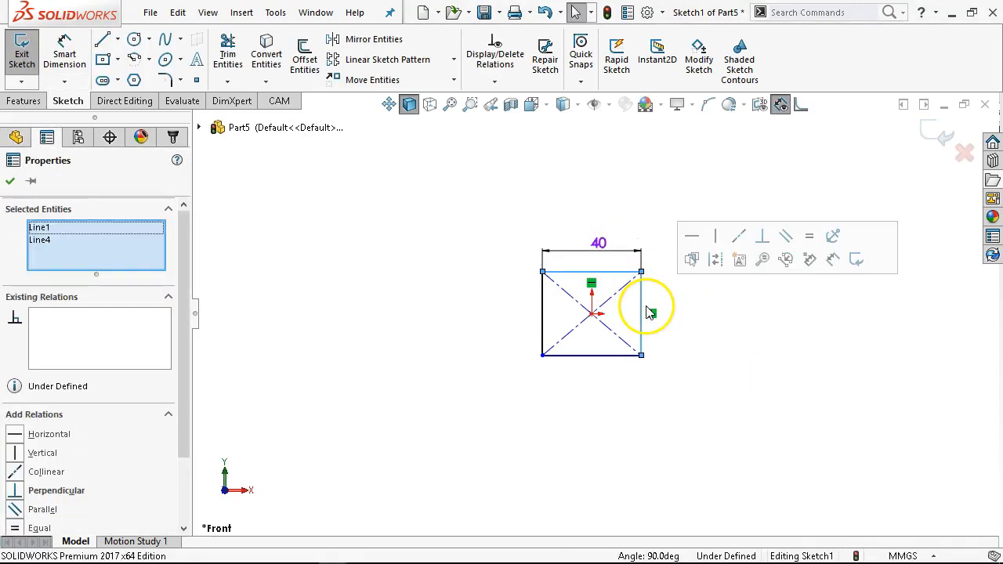
{"action": "left_click", "coordinate": [810, 236]}
{"action": "left_click", "coordinate": [744, 174]}
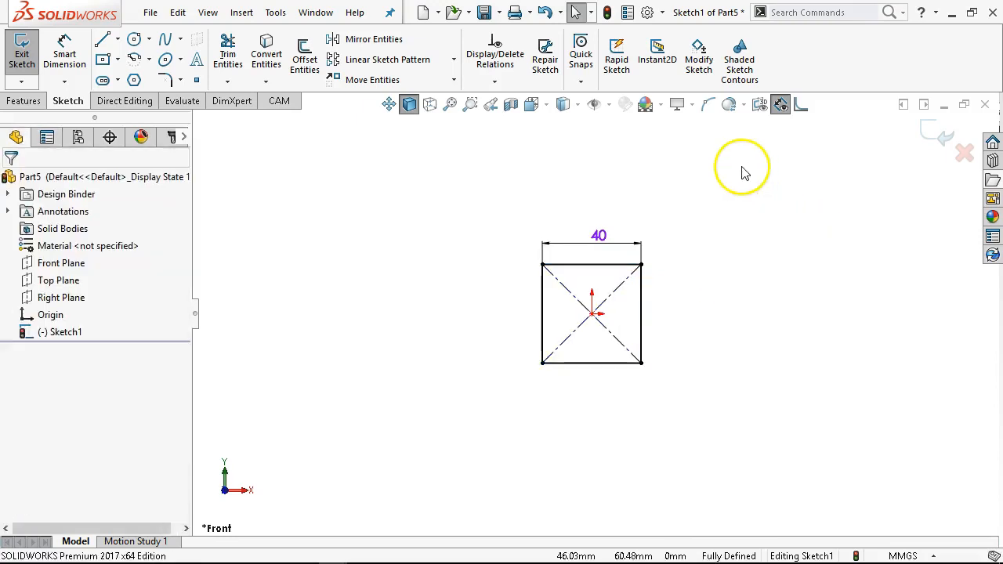
- Sketch a circle of about 9 mm radius centred directly above the origin
{"action": "left_click", "coordinate": [134, 40]}
{"action": "left_click", "coordinate": [592, 149]}
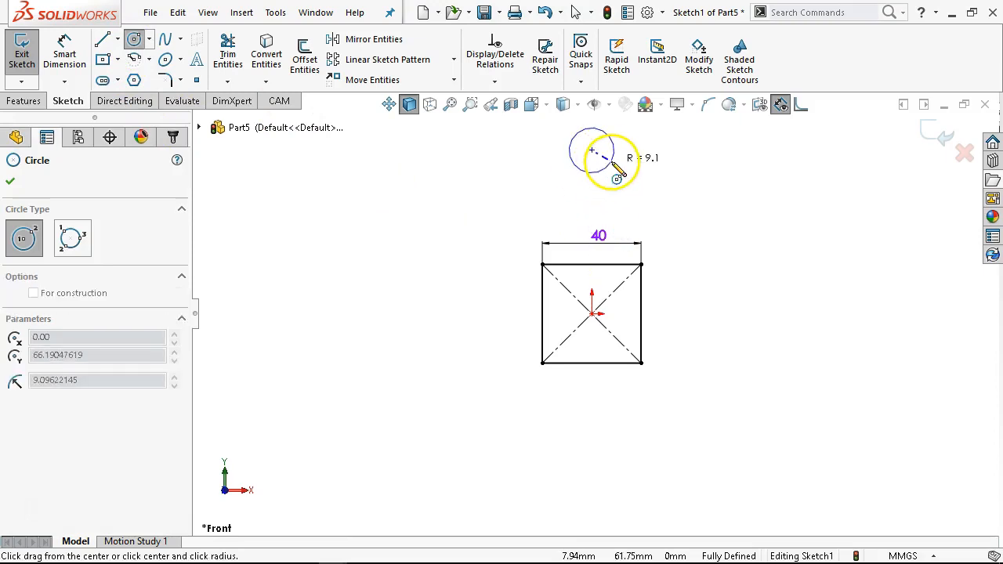
{"action": "left_click", "coordinate": [613, 158]}
- Review the Figure P2-11 drawing in the browser for the hole dimensions
{"action": "right_click", "coordinate": [658, 169]}
{"action": "left_click", "coordinate": [819, 144]}
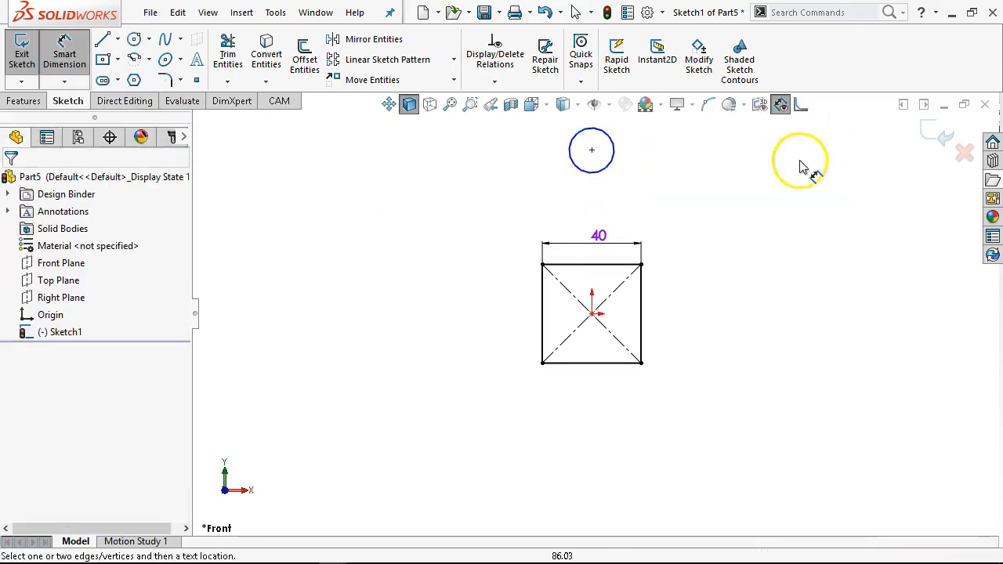
{"action": "scroll", "coordinate": [723, 260], "scroll_direction": "up", "scroll_amount": 1}
{"action": "scroll", "coordinate": [514, 165], "scroll_direction": "down", "scroll_amount": 1}
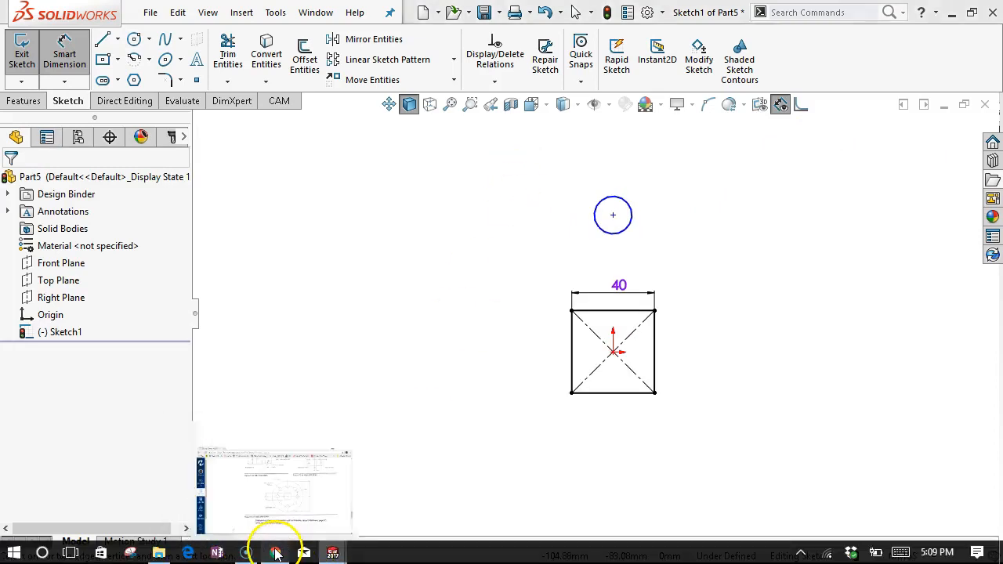
{"action": "left_click", "coordinate": [274, 547]}
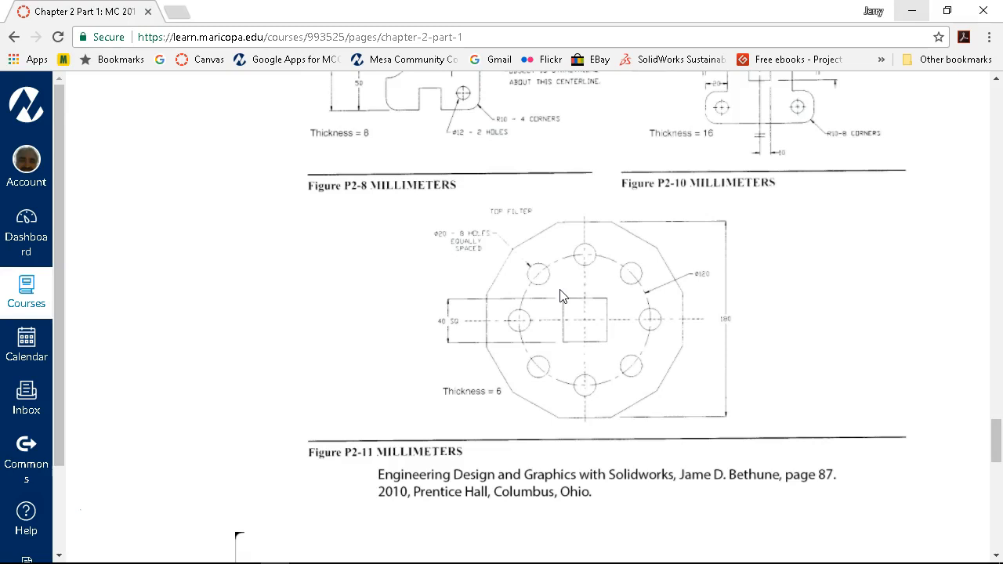
{"action": "left_click", "coordinate": [910, 12]}
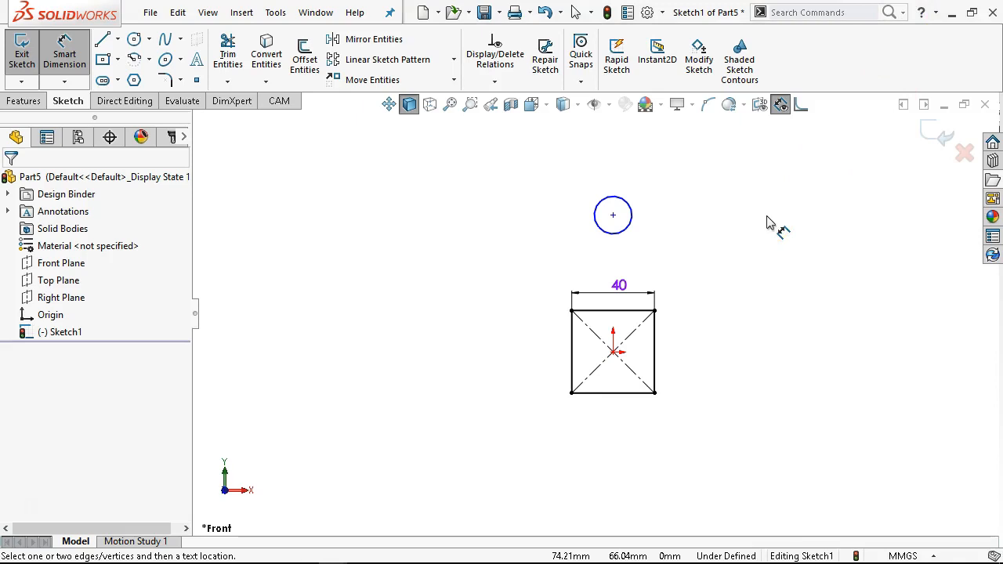
- Make the circle's centre vertically aligned with the origin
{"action": "right_click", "coordinate": [392, 201]}
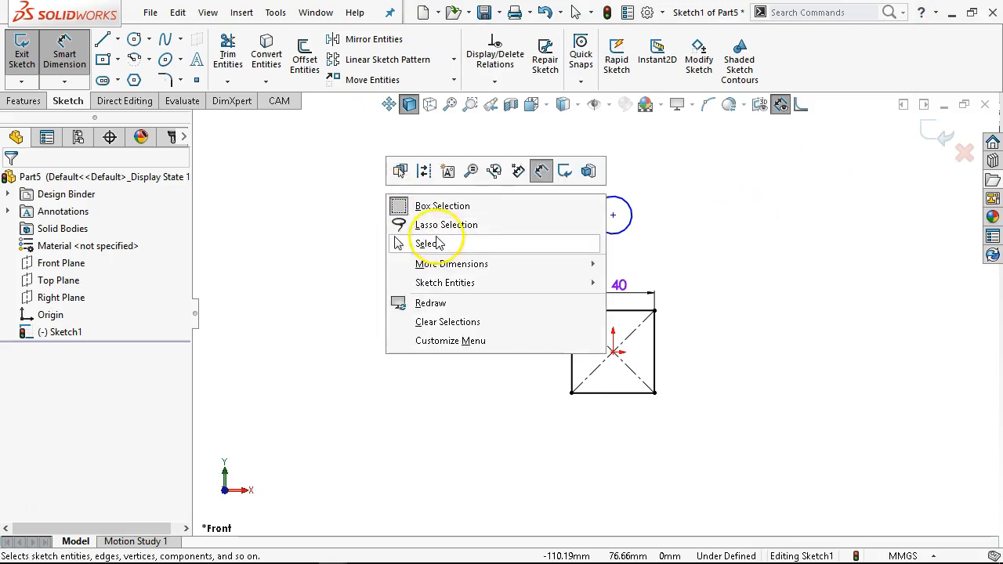
{"action": "left_click", "coordinate": [427, 242]}
{"action": "left_click", "coordinate": [613, 352]}
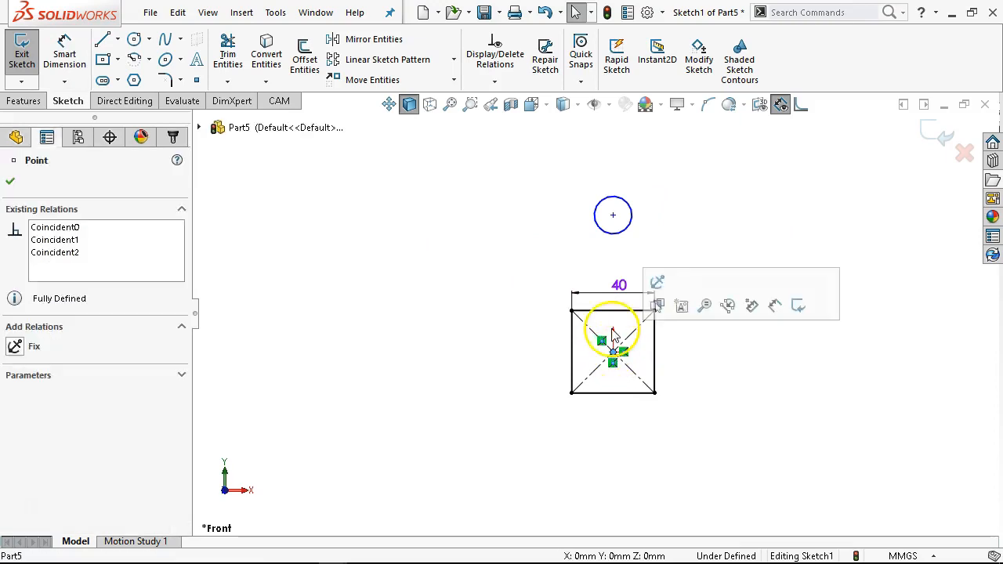
{"action": "left_click", "coordinate": [612, 215], "text": "ctrl"}
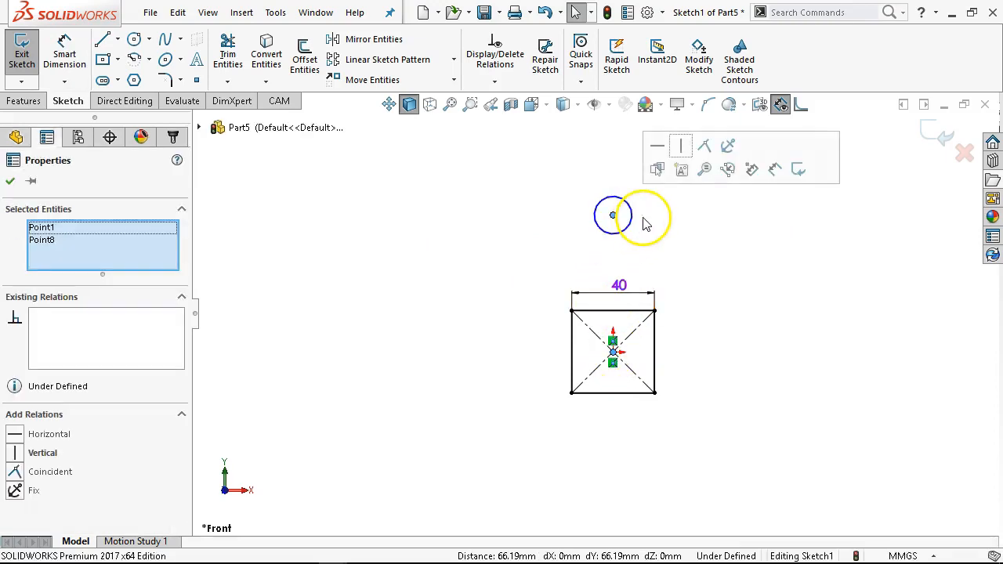
{"action": "left_click", "coordinate": [682, 146]}
{"action": "left_click", "coordinate": [516, 249]}
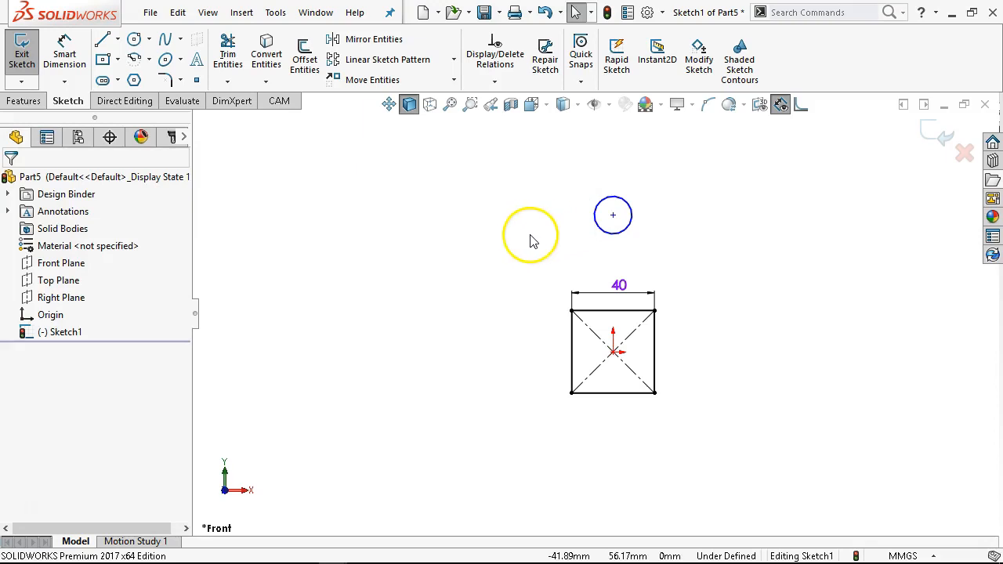
- Dimension the circle's diameter as 20 mm
{"action": "left_click", "coordinate": [65, 55]}
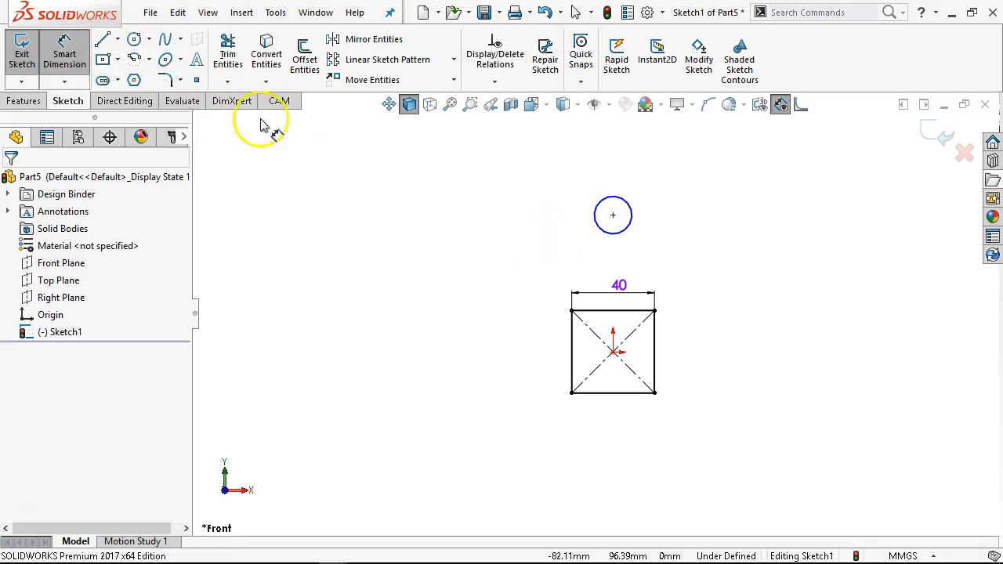
{"action": "left_click", "coordinate": [634, 210]}
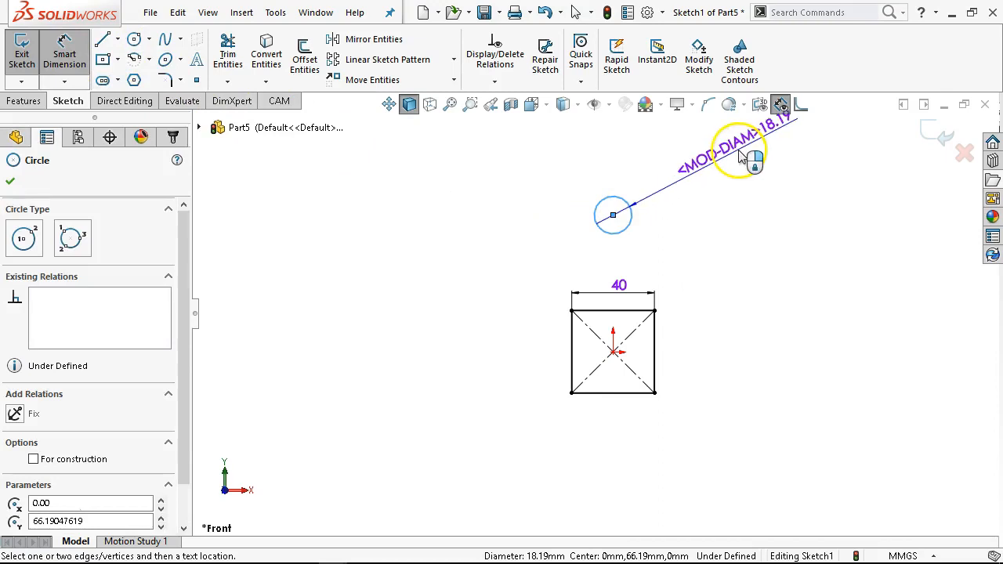
{"action": "left_click", "coordinate": [764, 166]}
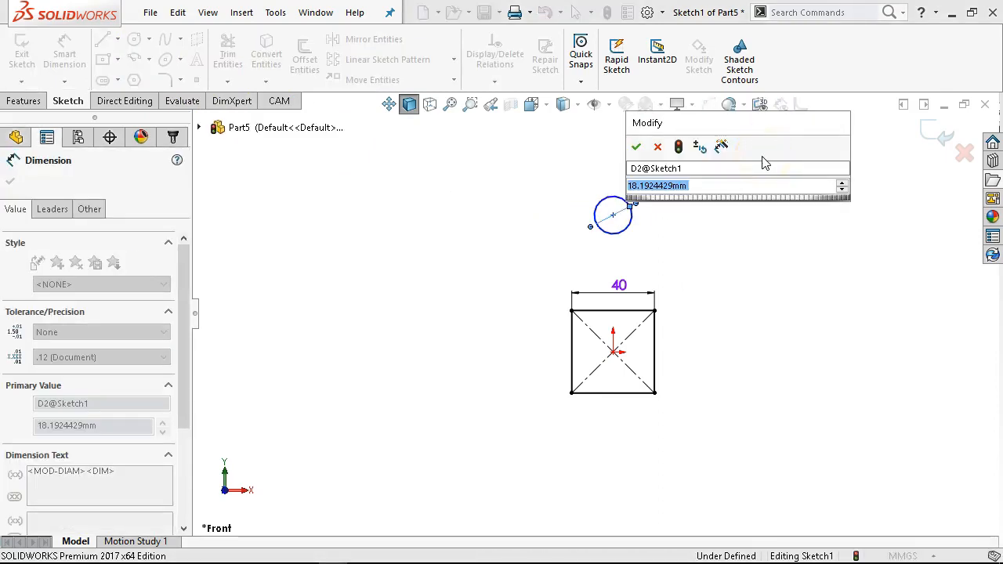
{"action": "type", "text": "20"}
{"action": "key", "text": "Return"}
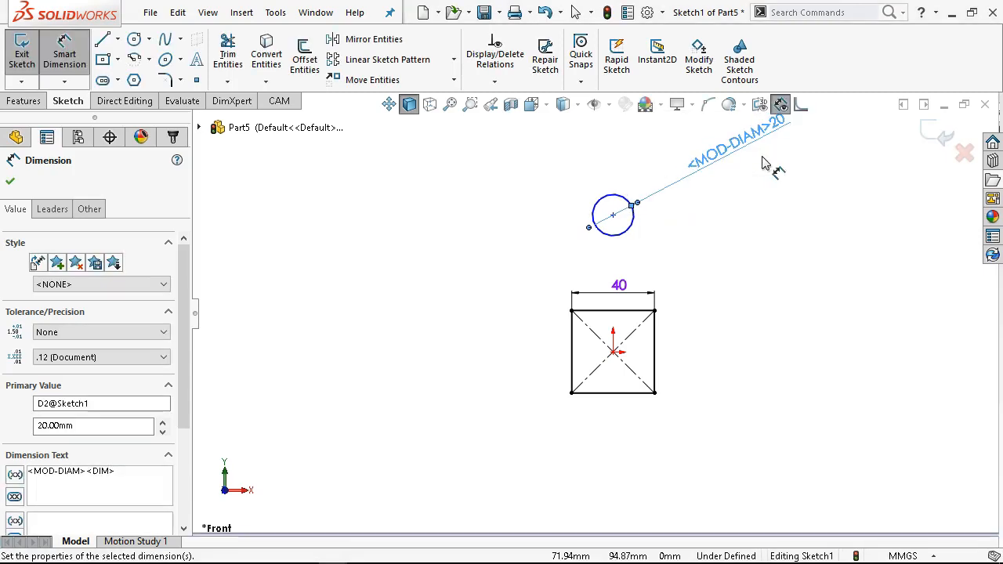
- Dimension the vertical distance from the origin to the circle's centre as 60 mm
{"action": "right_click", "coordinate": [790, 211]}
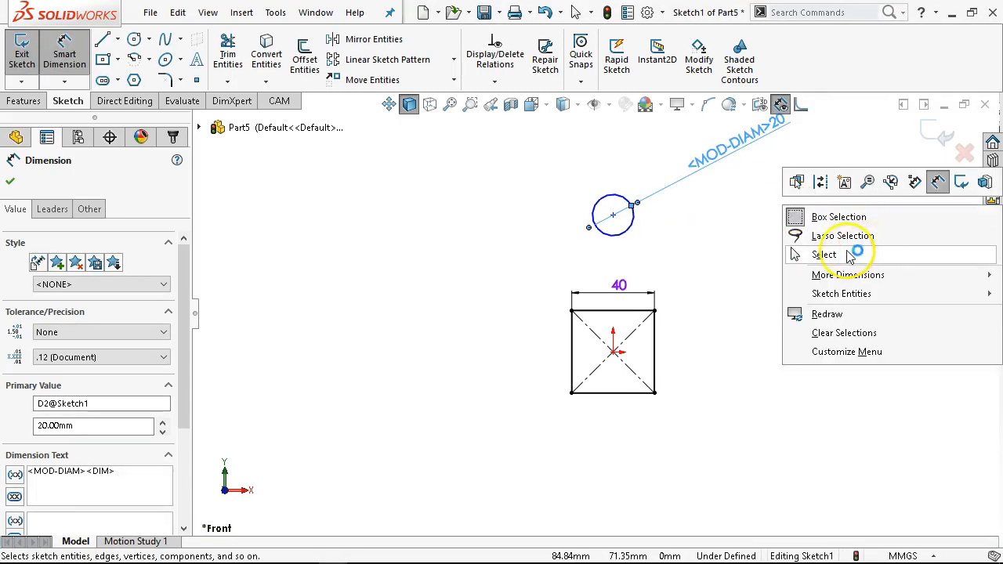
{"action": "left_click", "coordinate": [619, 357]}
{"action": "left_click", "coordinate": [629, 234]}
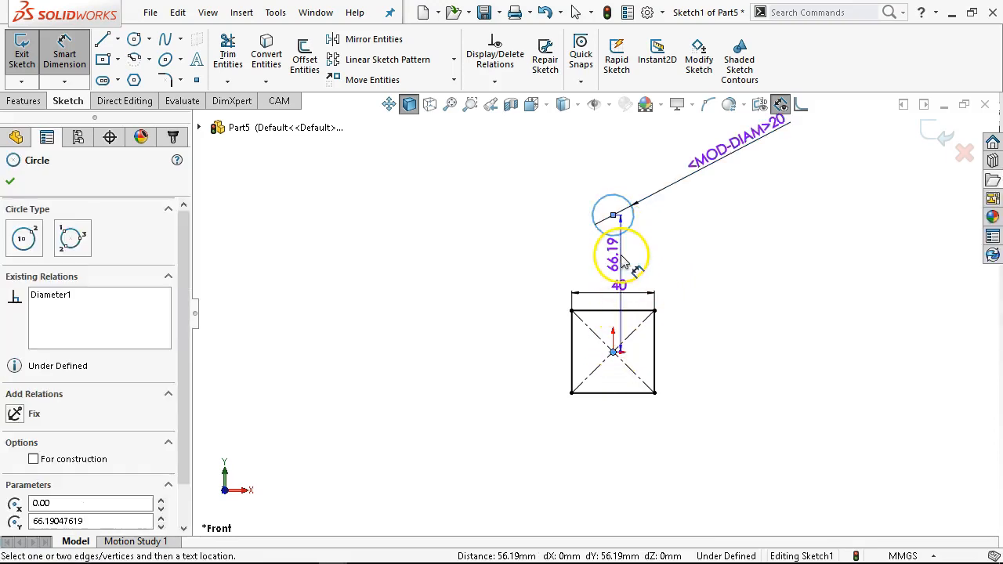
{"action": "left_click", "coordinate": [693, 278]}
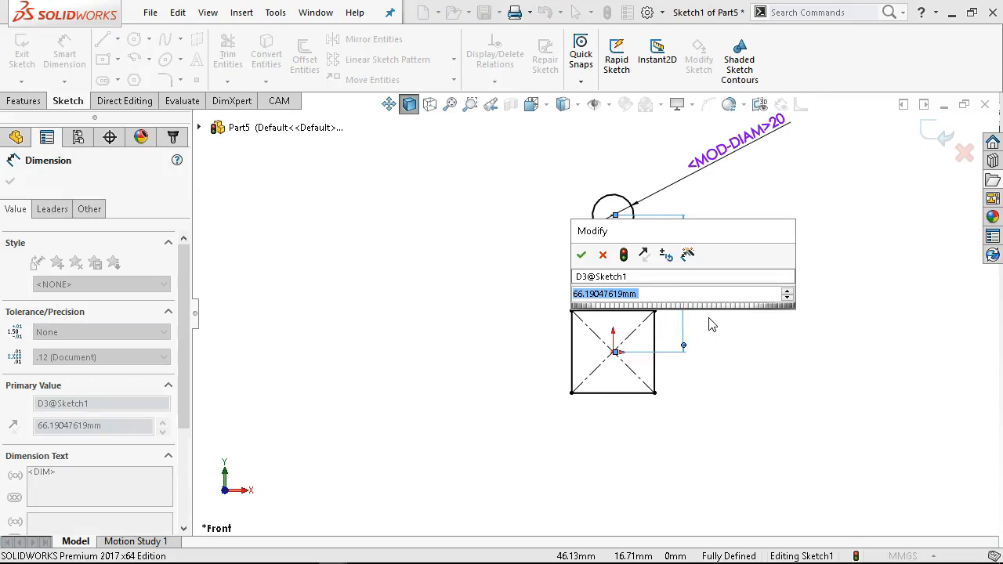
{"action": "type", "text": "20"}
{"action": "key", "text": "BackSpace"}
{"action": "key", "text": "BackSpace"}
{"action": "type", "text": "60"}
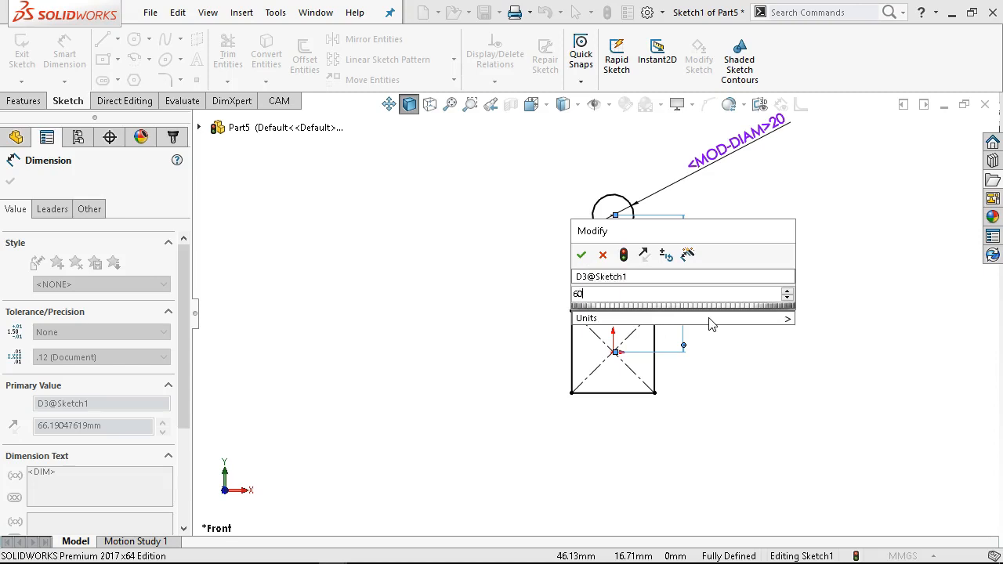
{"action": "key", "text": "Return"}
- Set up a circular sketch pattern of the 20 mm circle about the origin with 8 instances
{"action": "right_click", "coordinate": [719, 269]}
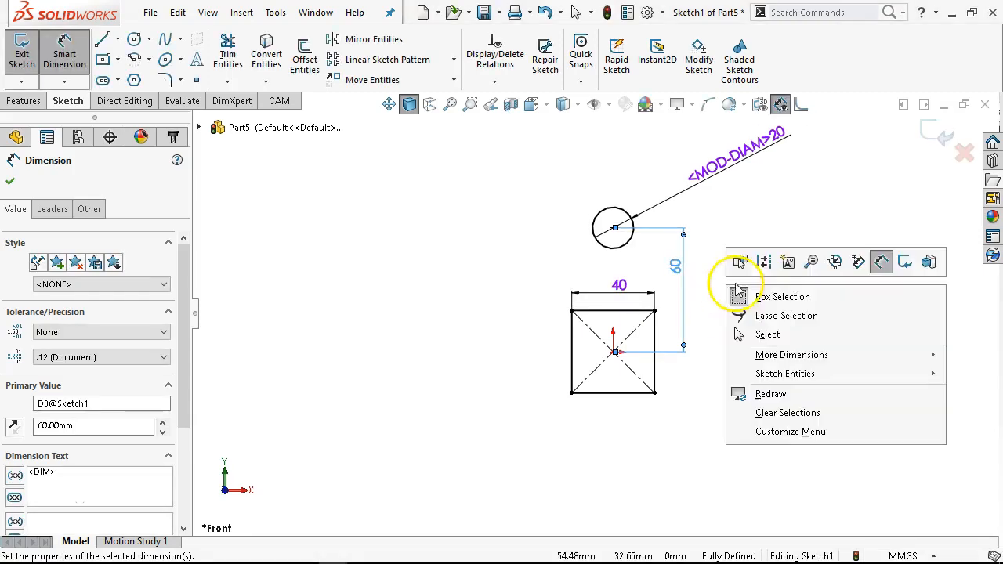
{"action": "left_click", "coordinate": [769, 334]}
{"action": "left_click", "coordinate": [626, 240]}
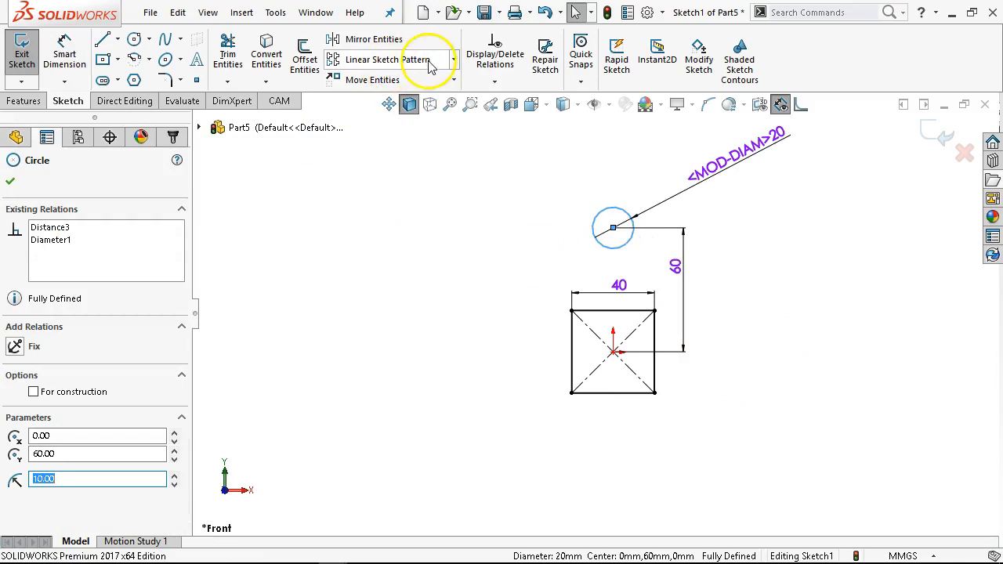
{"action": "left_click", "coordinate": [453, 63]}
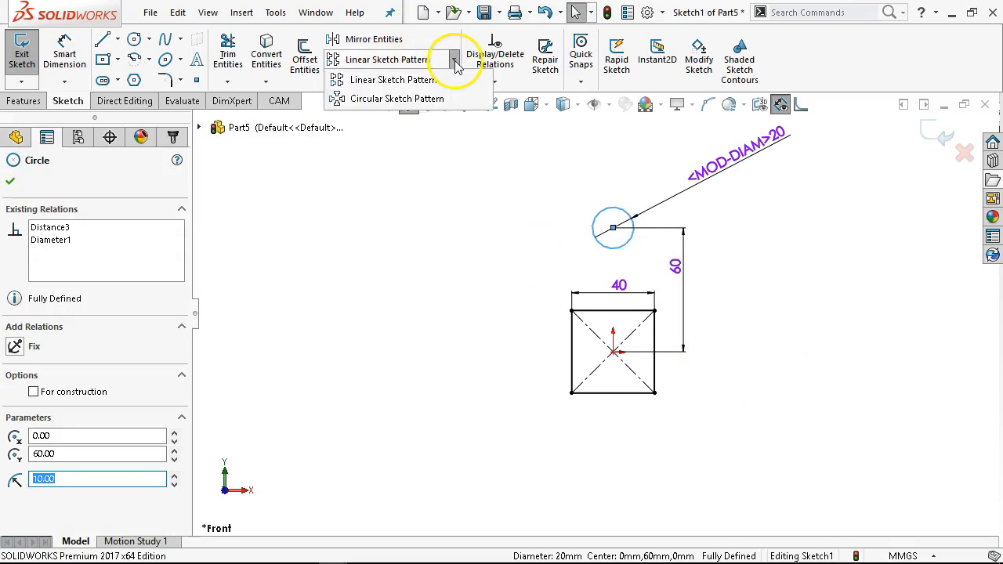
{"action": "left_click", "coordinate": [411, 100]}
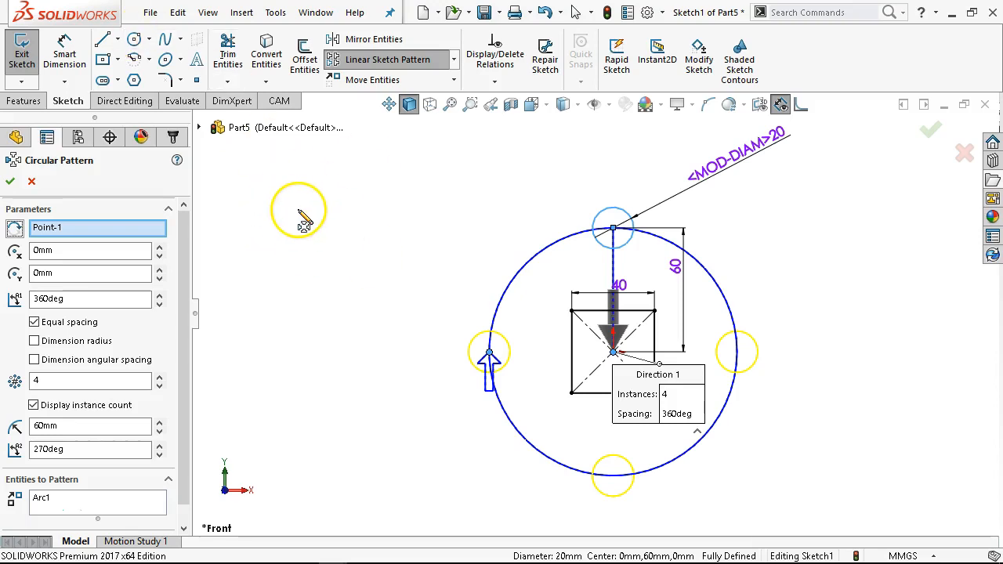
{"action": "left_click_drag", "start_coordinate": [160, 250], "coordinate": [160, 257]}
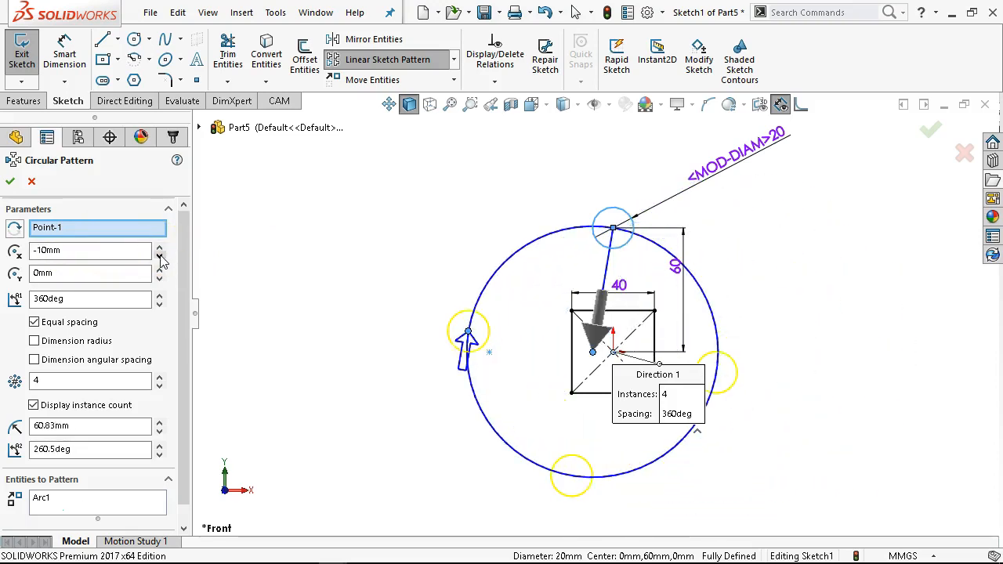
{"action": "left_click", "coordinate": [160, 250]}
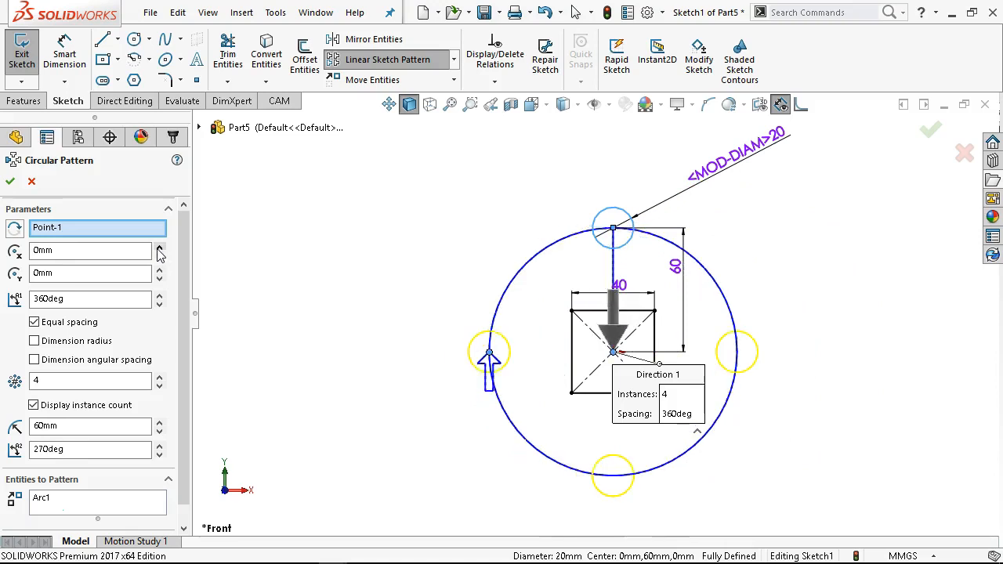
{"action": "left_click", "coordinate": [161, 269]}
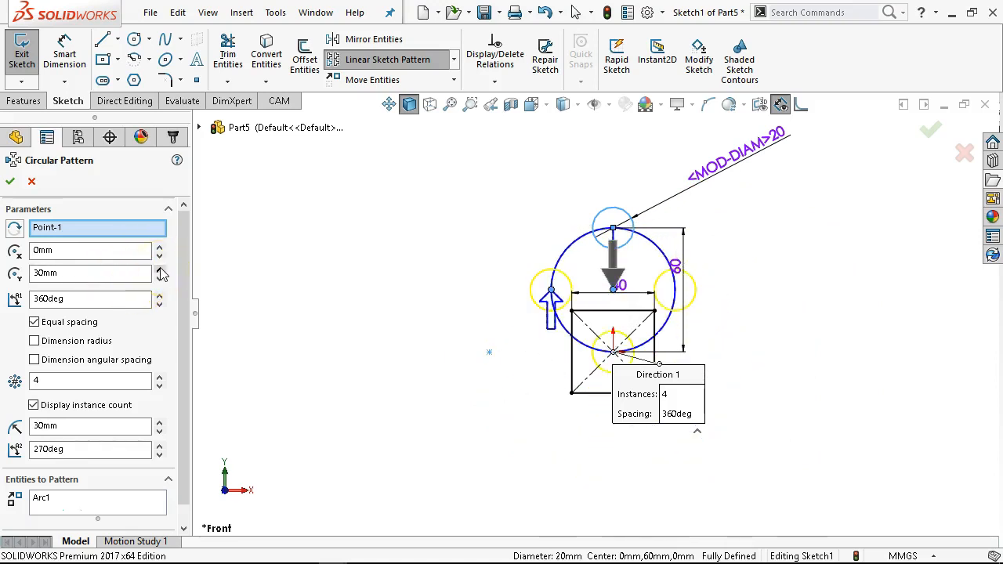
{"action": "left_click", "coordinate": [160, 280]}
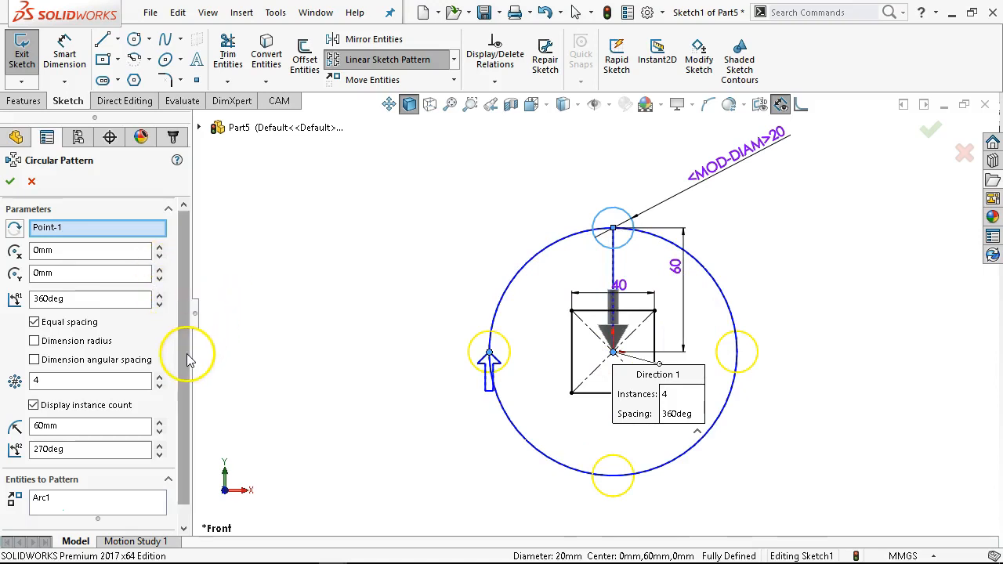
{"action": "scroll", "coordinate": [188, 359], "scroll_direction": "down", "scroll_amount": 1}
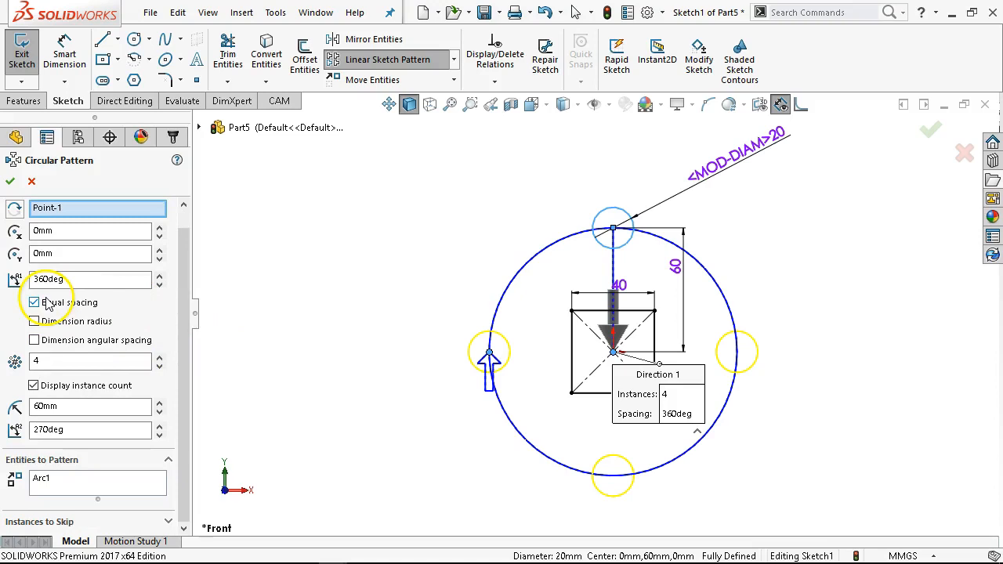
{"action": "double_click", "coordinate": [61, 363]}
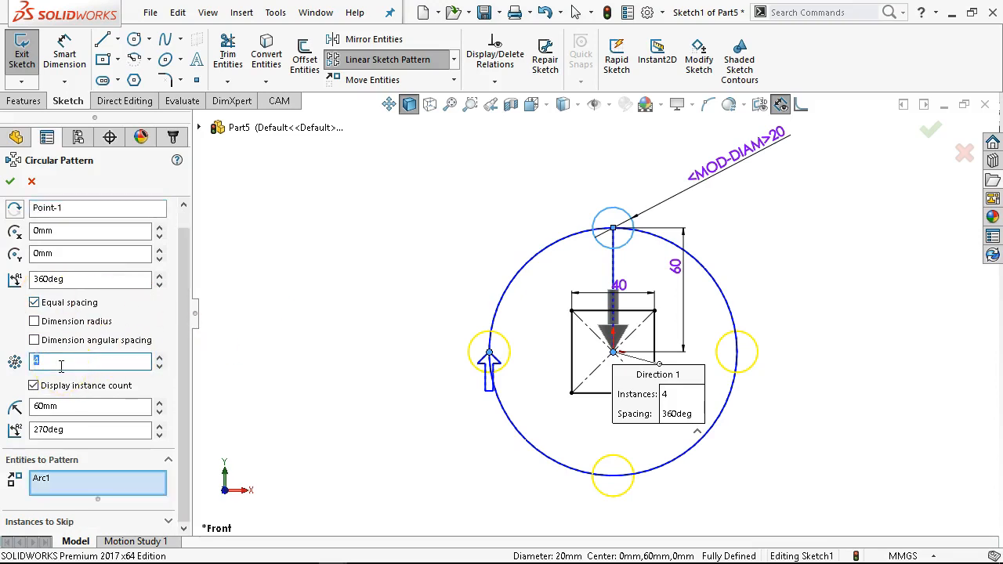
{"action": "key", "text": "Tab"}
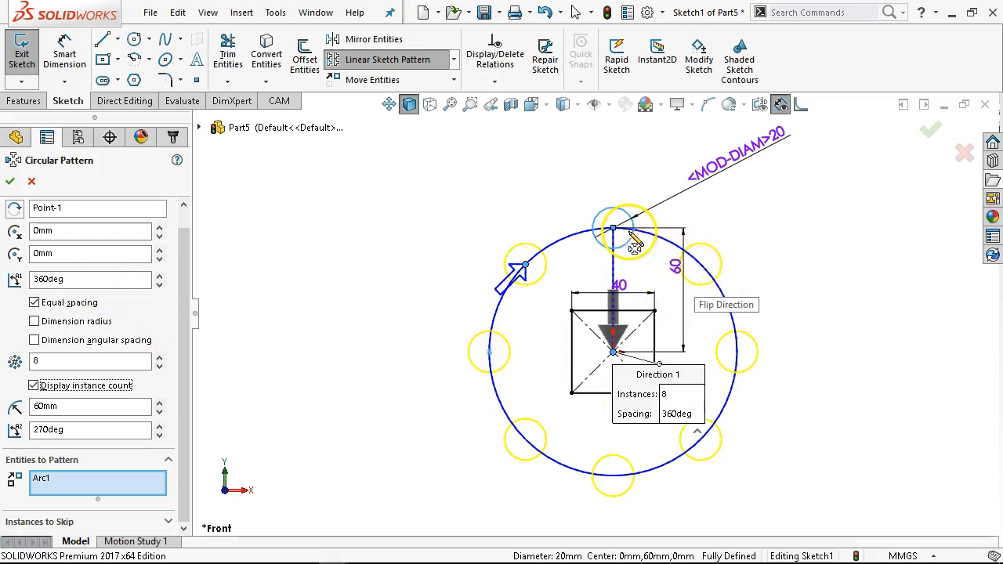
- Switch the pattern to dimensioned 45° angular spacing without equal spacing, and finish it
{"action": "left_click_drag", "start_coordinate": [634, 248], "coordinate": [224, 397]}
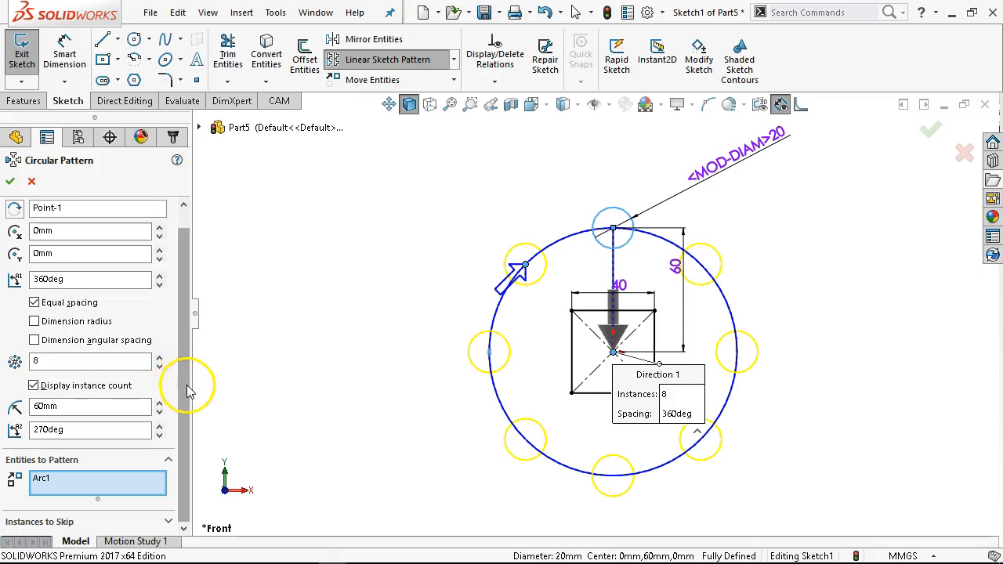
{"action": "left_click", "coordinate": [64, 429]}
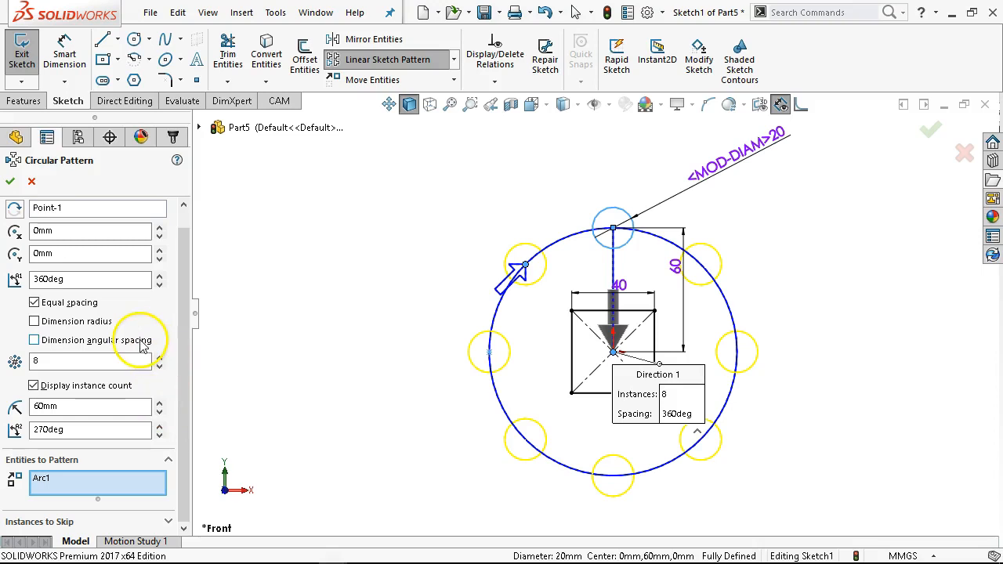
{"action": "left_click", "coordinate": [34, 323]}
{"action": "left_click", "coordinate": [34, 341]}
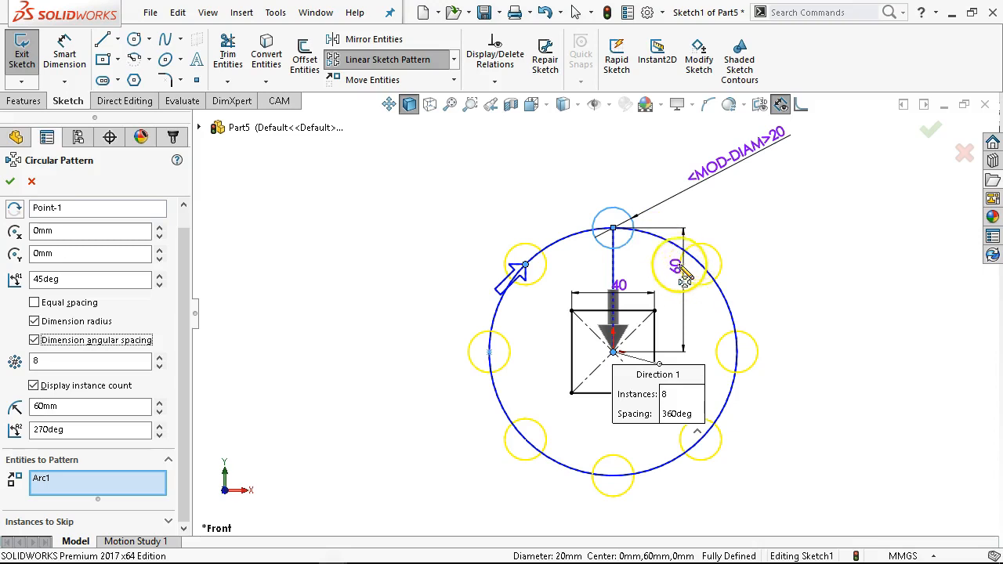
{"action": "left_click", "coordinate": [35, 322]}
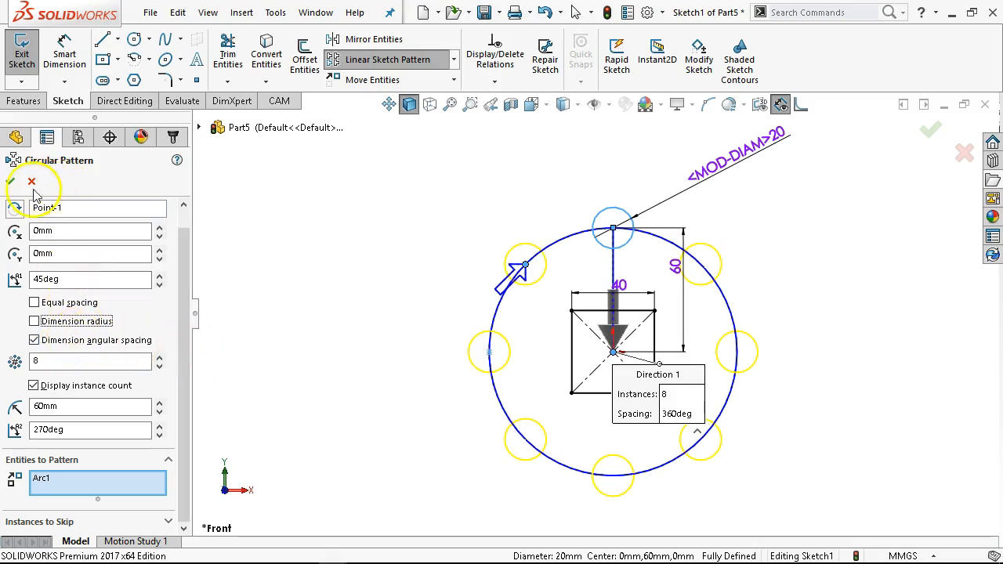
{"action": "left_click", "coordinate": [10, 181]}
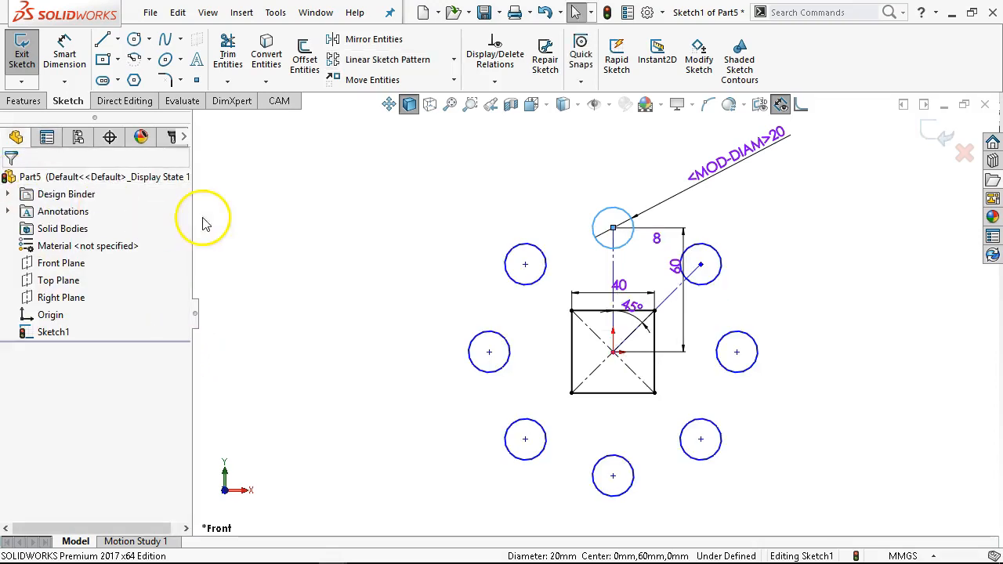
- Drag a patterned circle and the pattern's centre point back onto the origin
{"action": "left_click", "coordinate": [759, 291]}
{"action": "scroll", "coordinate": [611, 335], "scroll_direction": "down", "scroll_amount": 2}
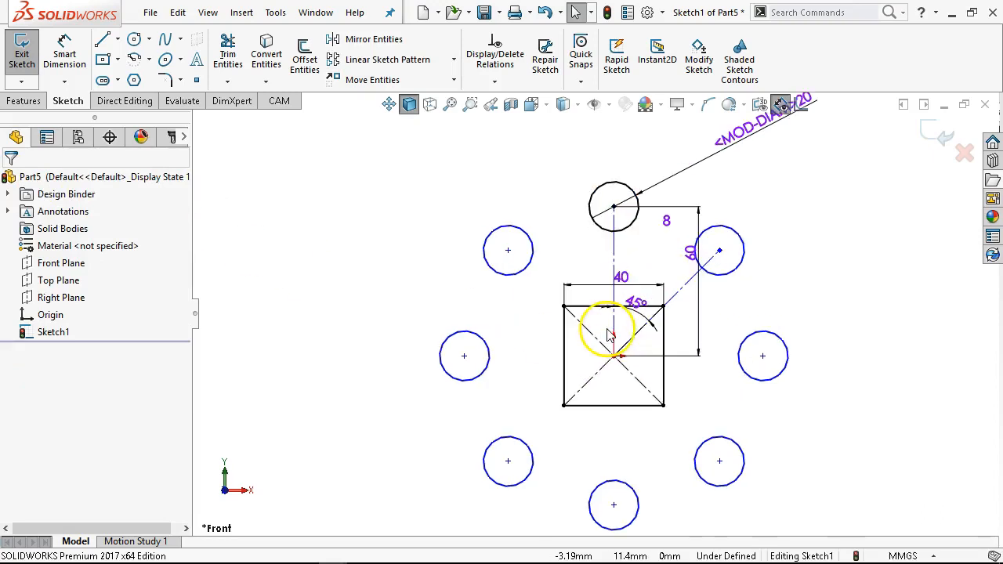
{"action": "left_click_drag", "start_coordinate": [721, 252], "coordinate": [742, 235]}
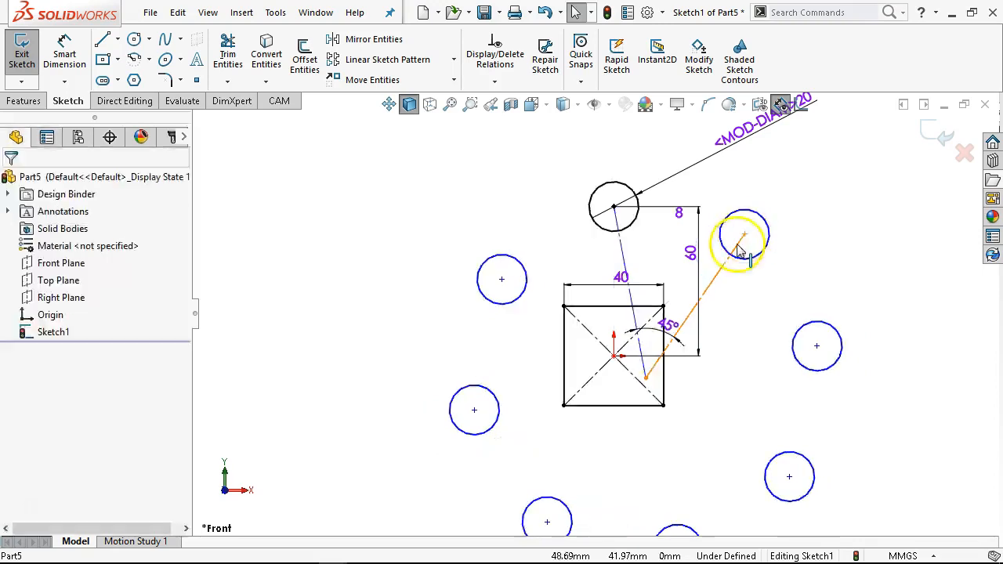
{"action": "mouse_move", "coordinate": [648, 380]}
{"action": "left_mouse_down"}
{"action": "mouse_move", "coordinate": [635, 338]}
{"action": "mouse_move", "coordinate": [618, 362]}
{"action": "left_mouse_up"}
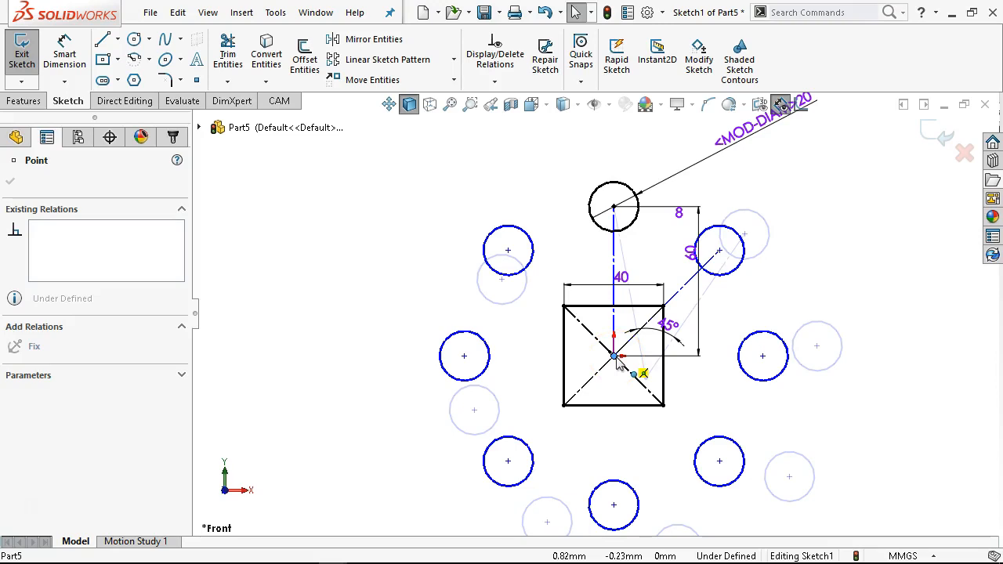
{"action": "left_click_drag", "start_coordinate": [618, 363], "coordinate": [619, 362]}
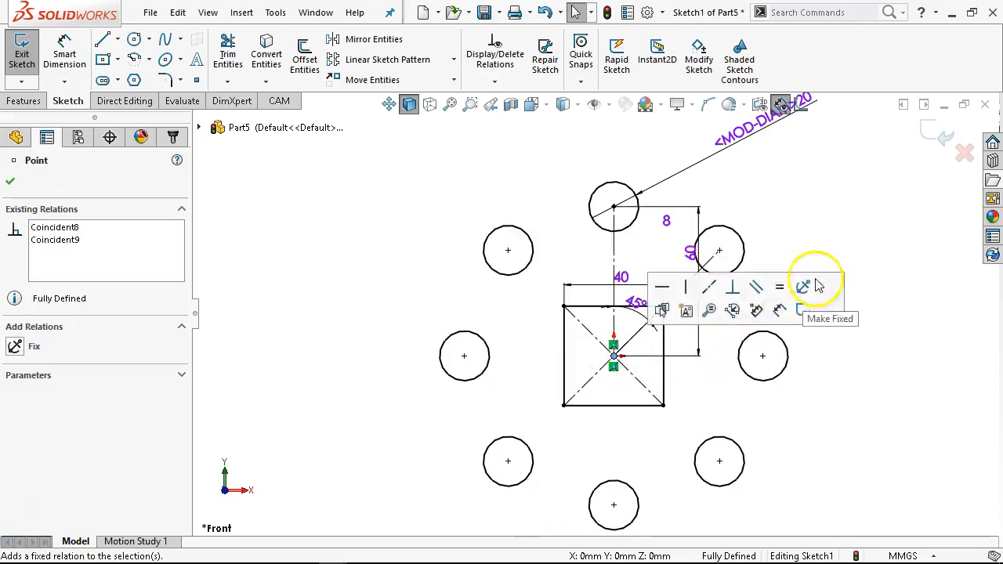
{"action": "left_click", "coordinate": [831, 192]}
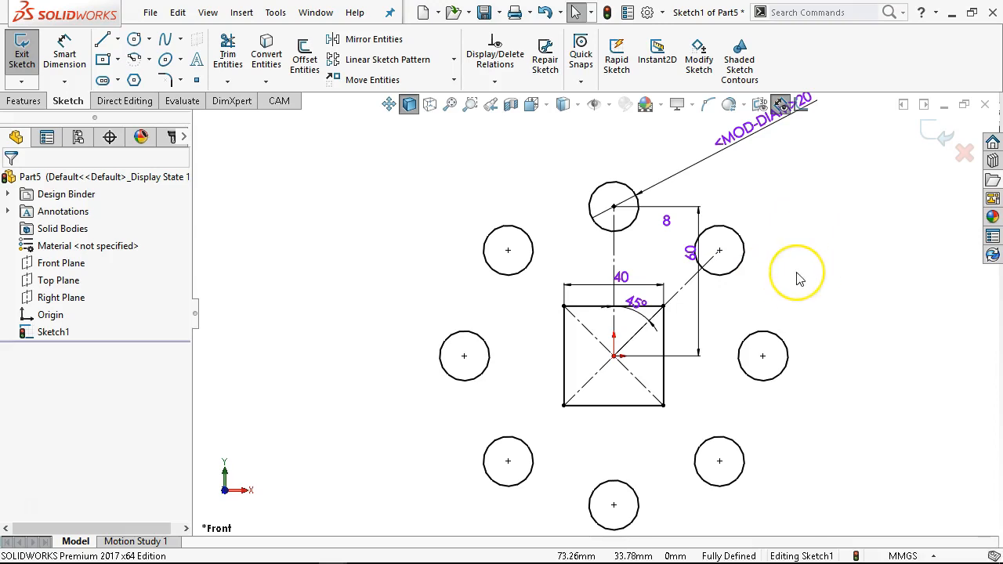
- Undo the last three changes, removing the circular pattern of holes
{"action": "key", "text": "ctrl+z"}
{"action": "key", "text": "ctrl+z"}
{"action": "key", "text": "ctrl+z"}
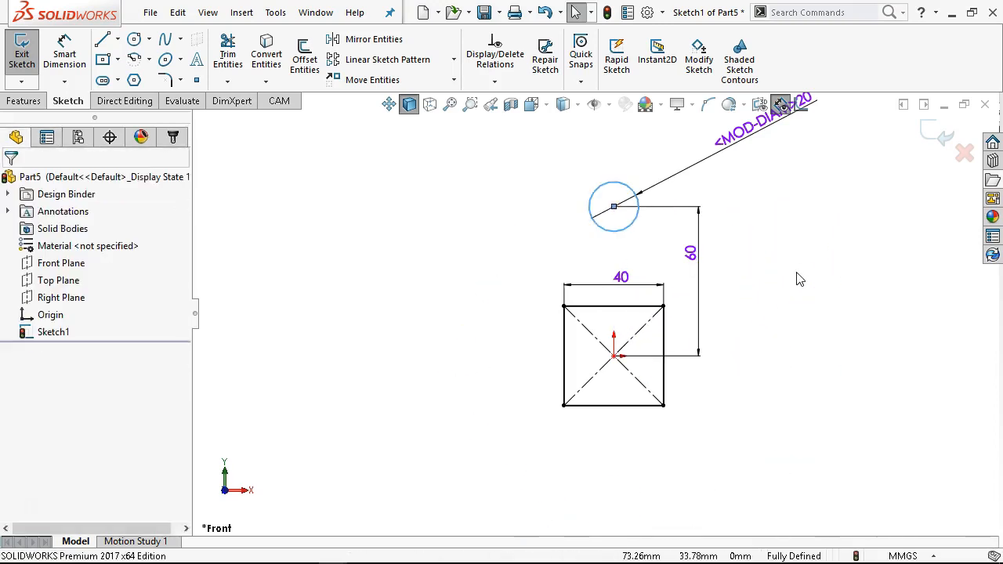
{"action": "left_click", "coordinate": [453, 290]}
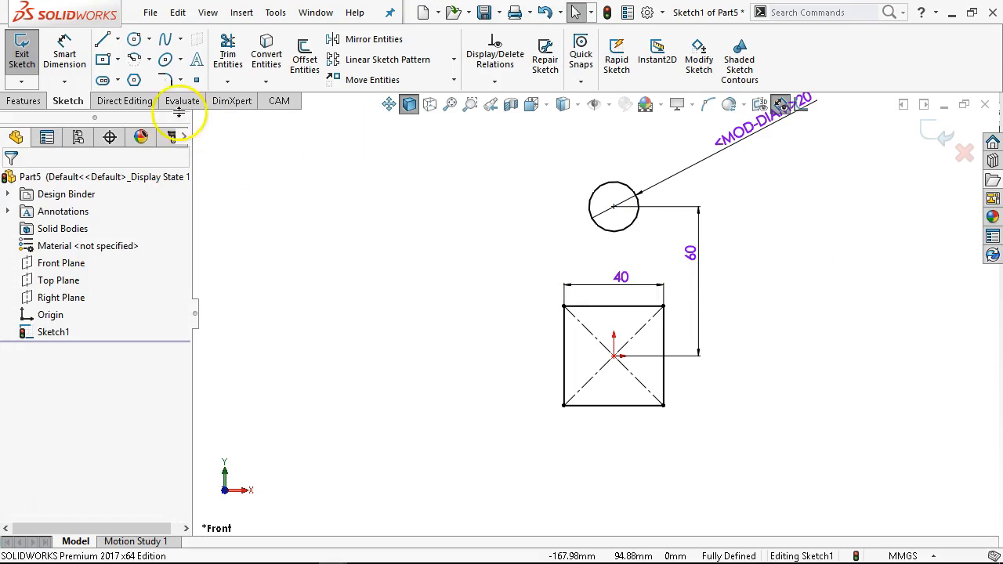
- Sketch a construction circle centred on the origin passing through the 20 mm hole's centre, radius 60 mm
{"action": "left_click", "coordinate": [134, 40]}
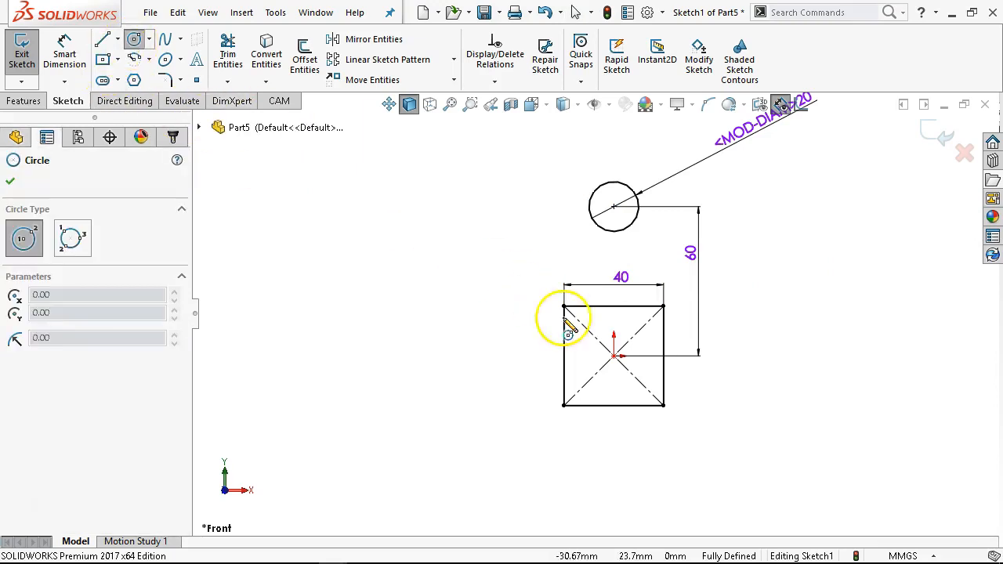
{"action": "left_click", "coordinate": [614, 357]}
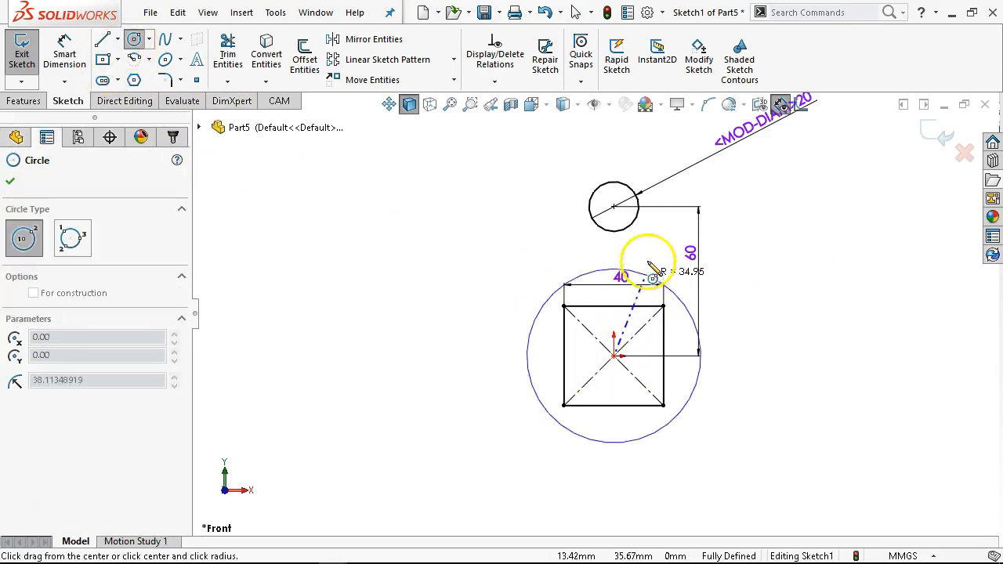
{"action": "left_click", "coordinate": [614, 207]}
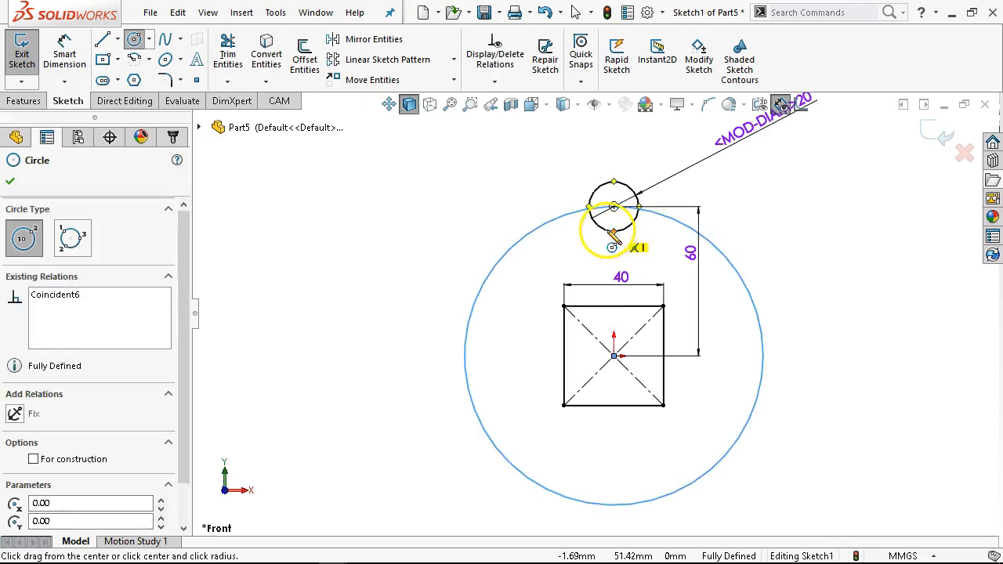
{"action": "scroll", "coordinate": [195, 313], "scroll_direction": "down", "scroll_amount": 2}
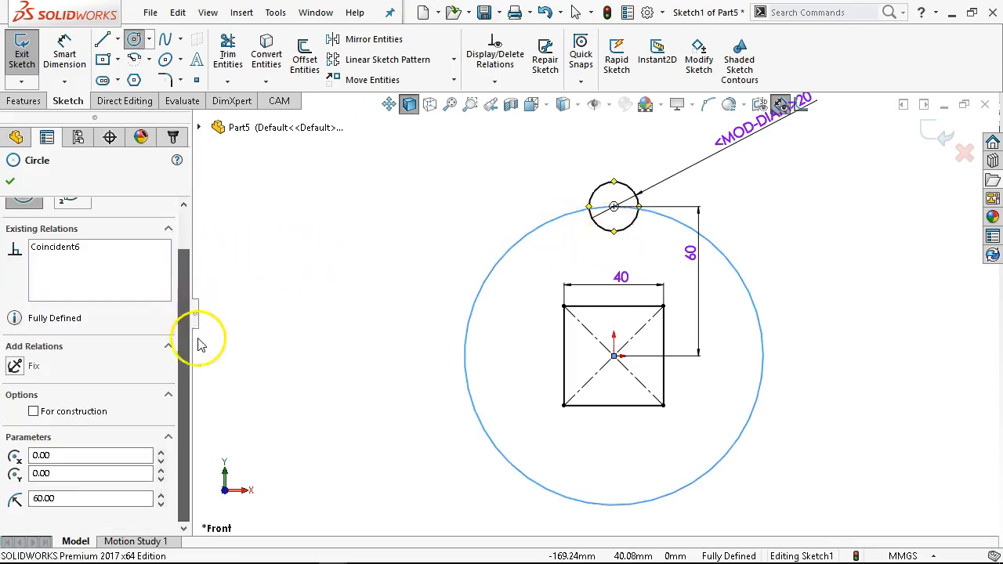
{"action": "left_click", "coordinate": [33, 413]}
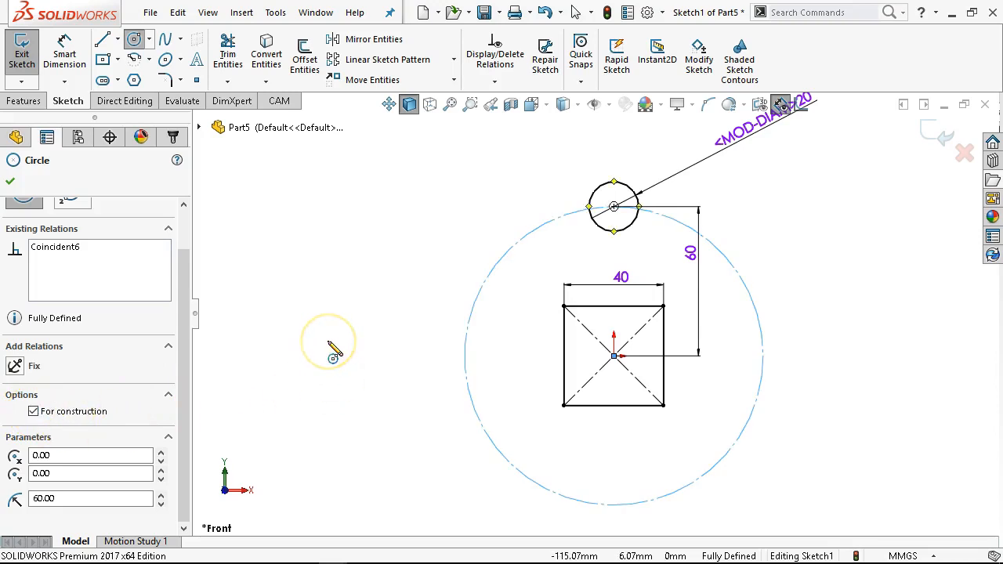
{"action": "right_click", "coordinate": [331, 256]}
{"action": "left_click", "coordinate": [369, 265]}
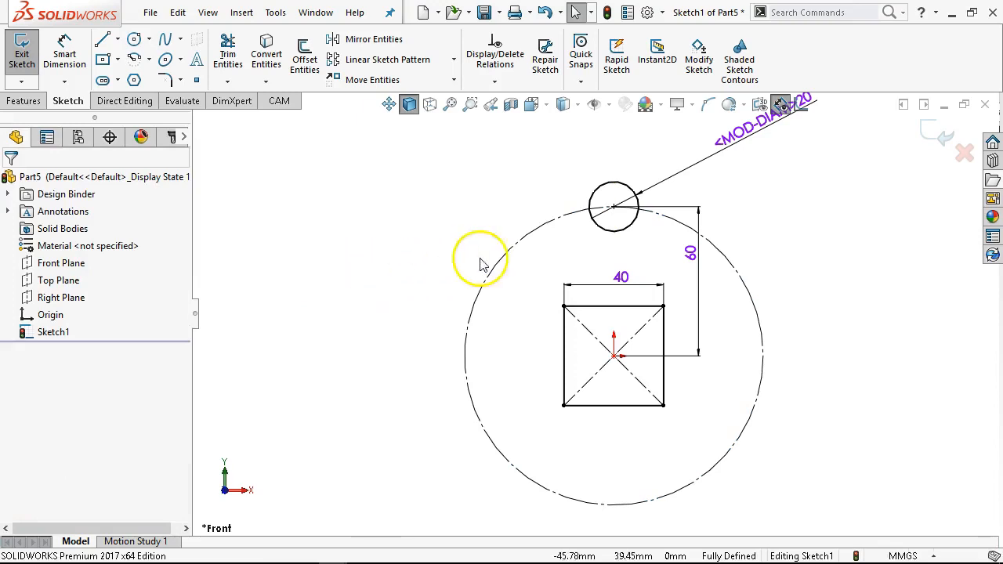
- Create a circular sketch pattern of the 20 mm circle about the origin with 8 equally spaced instances
{"action": "left_click", "coordinate": [614, 230]}
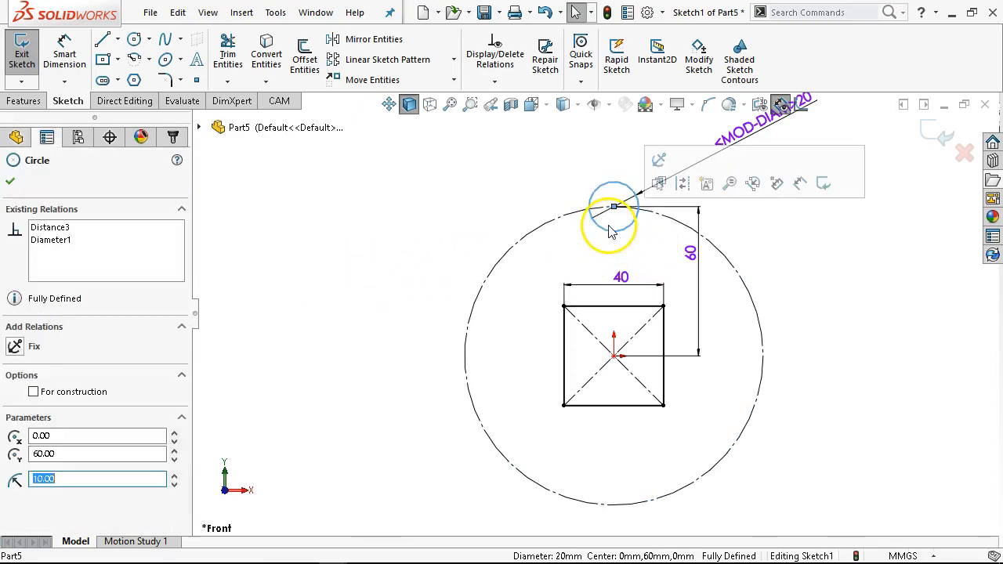
{"action": "left_click", "coordinate": [453, 61]}
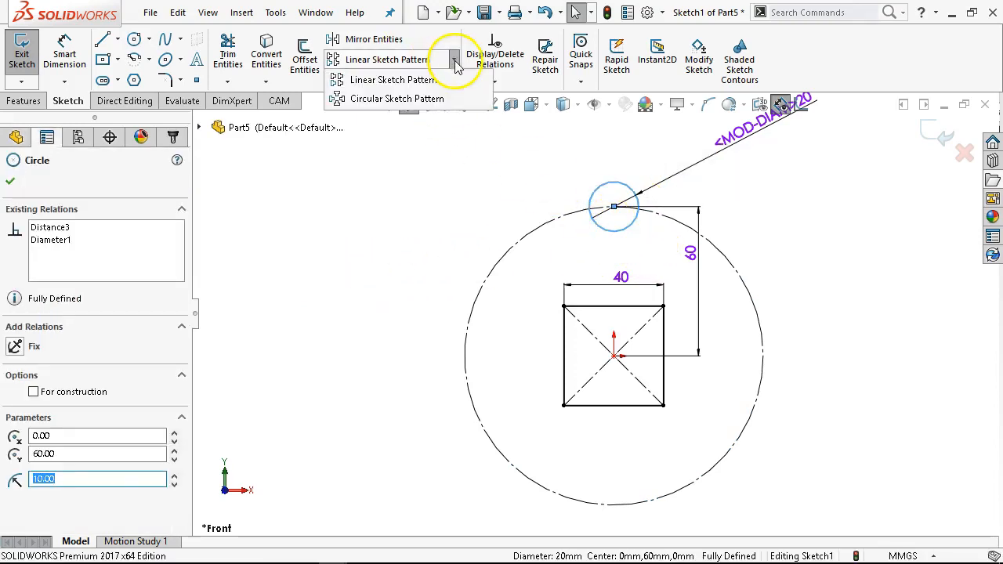
{"action": "left_click", "coordinate": [392, 99]}
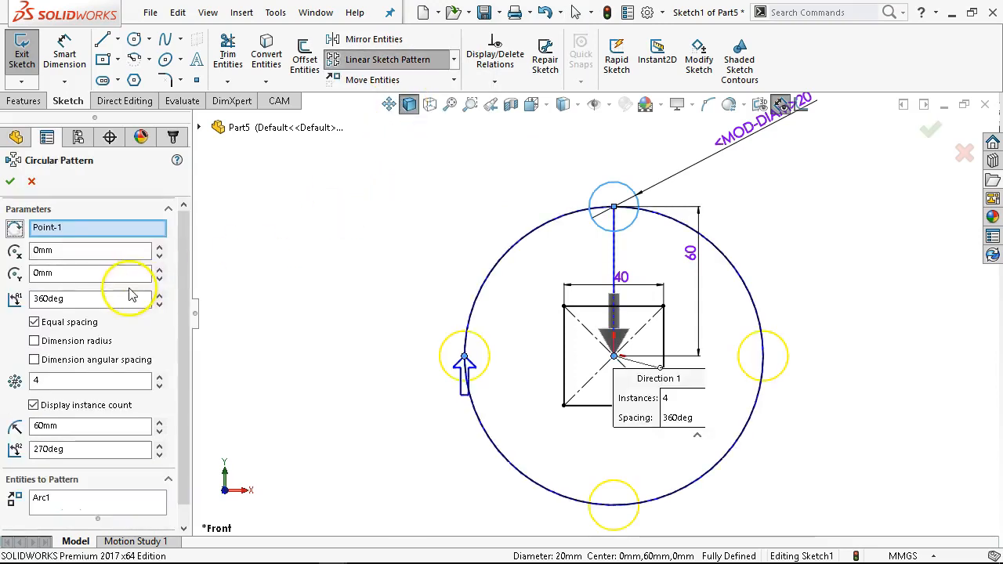
{"action": "left_click", "coordinate": [54, 381]}
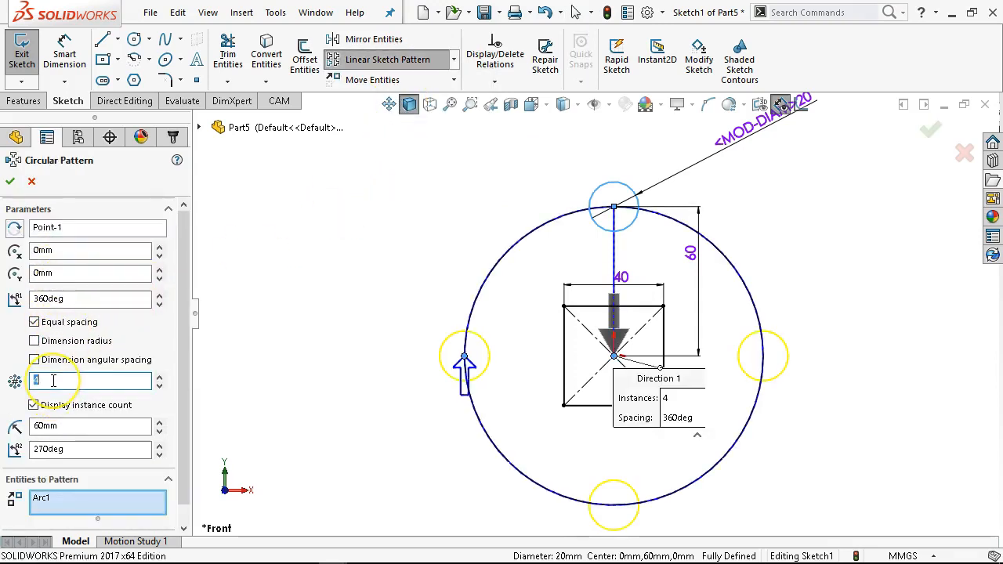
{"action": "type", "text": "8"}
{"action": "key", "text": "Tab"}
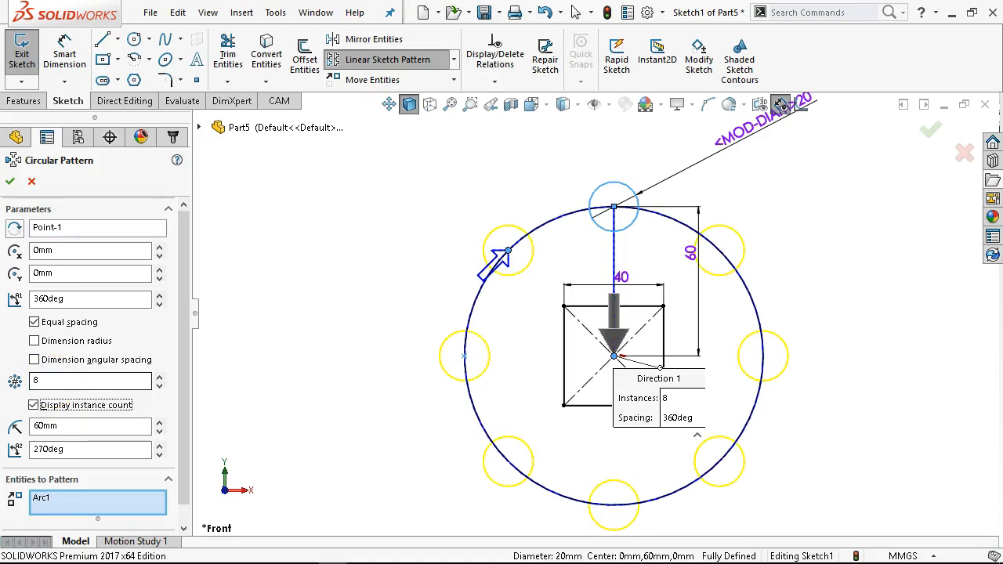
{"action": "left_click", "coordinate": [10, 182]}
- Drag a patterned circle aside, then snap the pattern's centre point onto the origin
{"action": "left_click", "coordinate": [690, 255]}
{"action": "left_click_drag", "start_coordinate": [688, 257], "coordinate": [749, 251]}
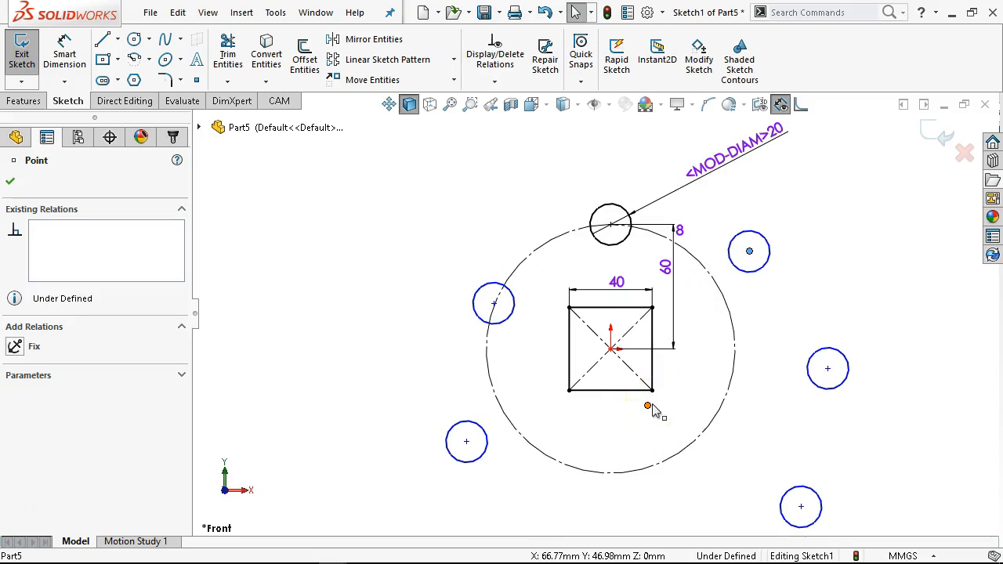
{"action": "left_click_drag", "start_coordinate": [649, 406], "coordinate": [610, 349]}
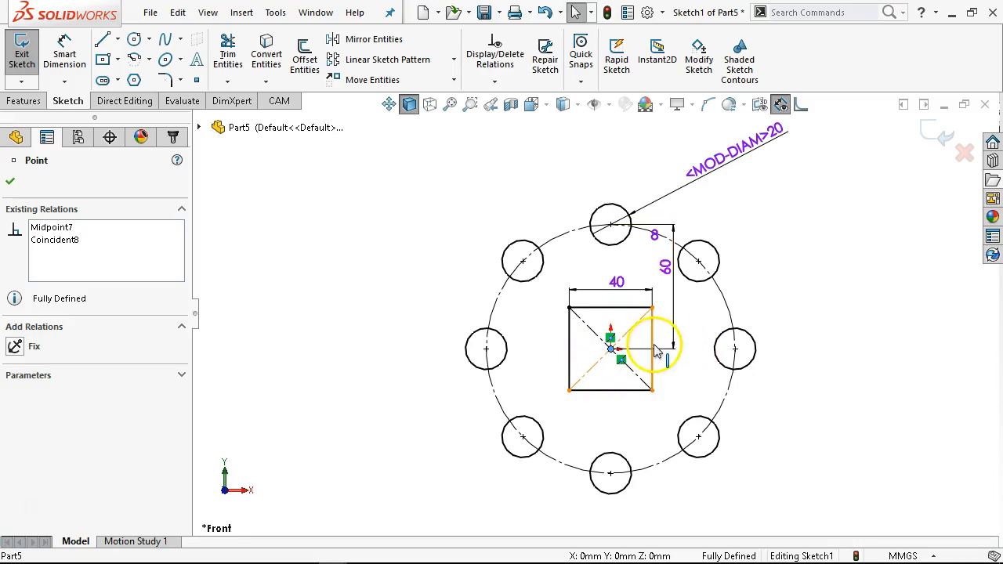
- Sketch a 12-sided polygon centred on the origin with an inscribed circle about 161 mm across
{"action": "scroll", "coordinate": [688, 419], "scroll_direction": "down", "scroll_amount": 1}
{"action": "scroll", "coordinate": [674, 413], "scroll_direction": "up", "scroll_amount": 1}
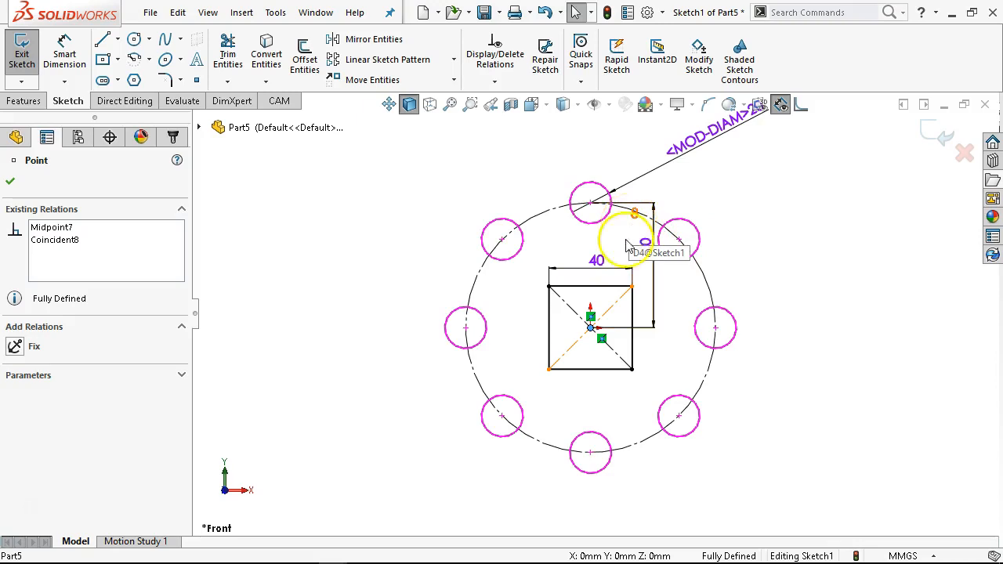
{"action": "left_click", "coordinate": [593, 327]}
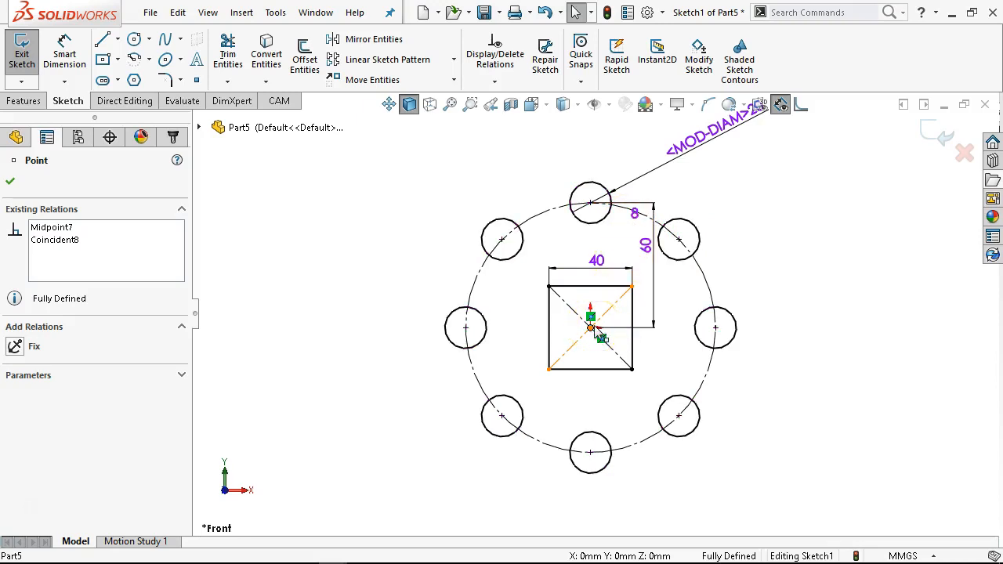
{"action": "scroll", "coordinate": [565, 357], "scroll_direction": "up", "scroll_amount": 1}
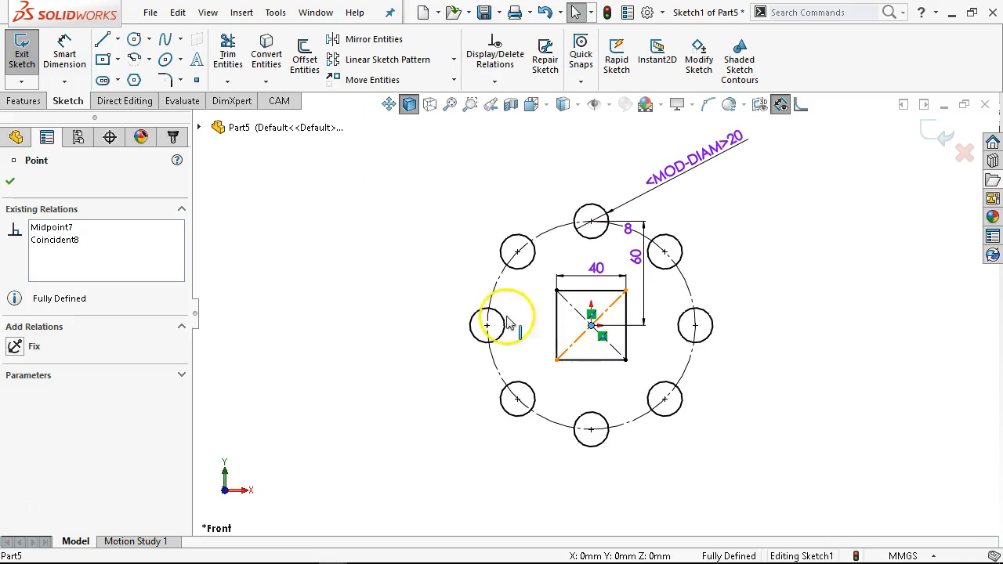
{"action": "left_click", "coordinate": [135, 80]}
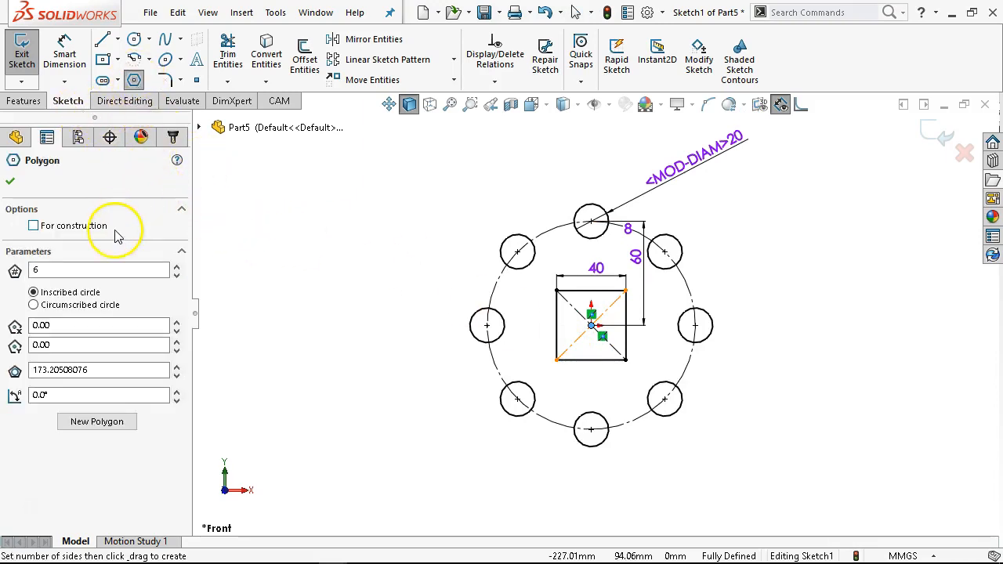
{"action": "left_click", "coordinate": [45, 268]}
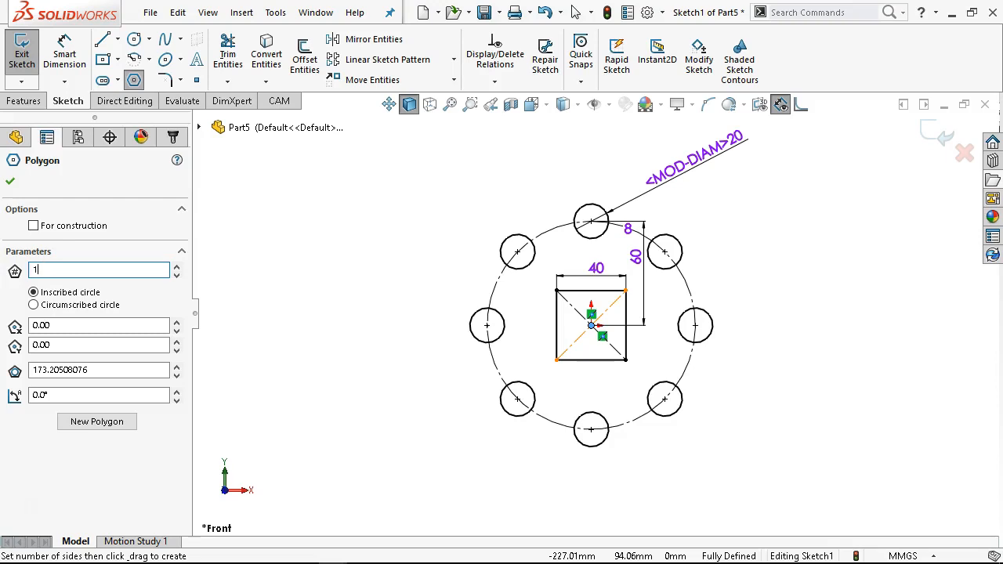
{"action": "key", "text": "Tab"}
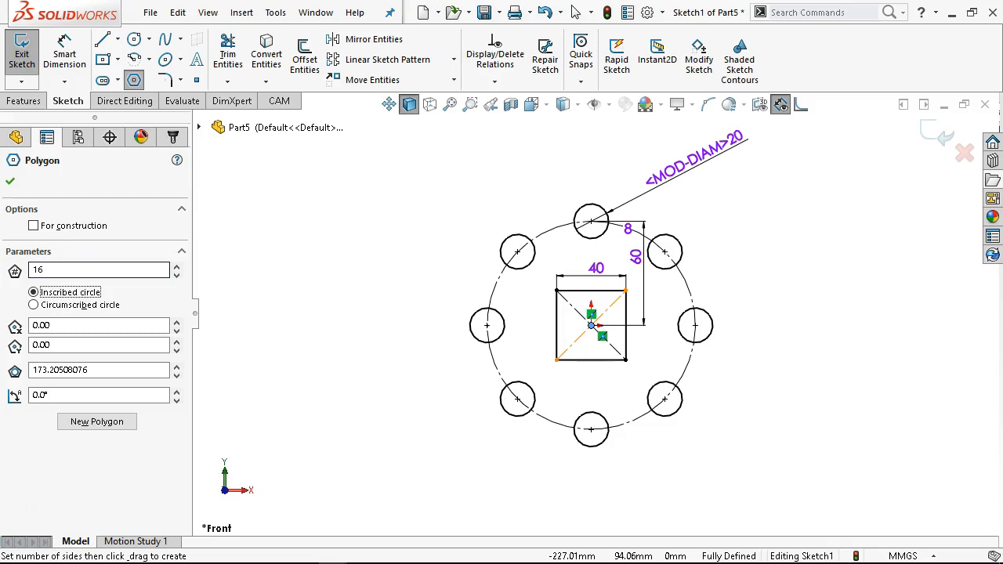
{"action": "left_click", "coordinate": [593, 324]}
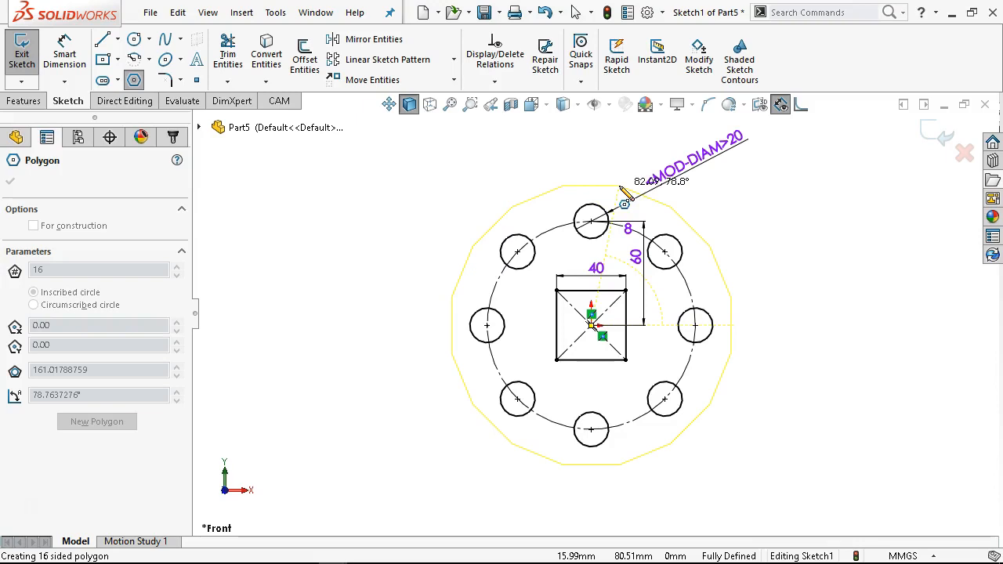
{"action": "left_click", "coordinate": [620, 189]}
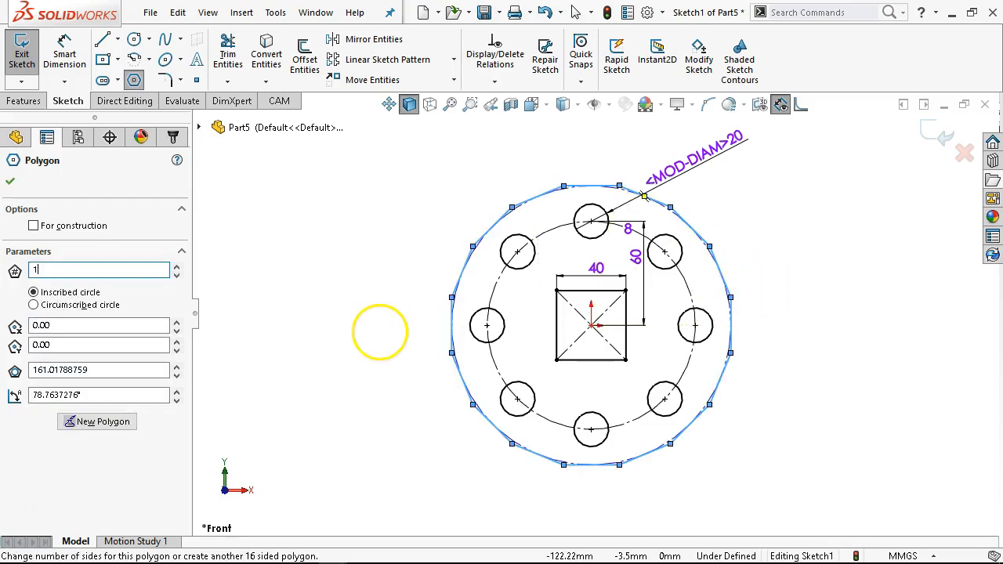
{"action": "type", "text": "12"}
{"action": "key", "text": "Tab"}
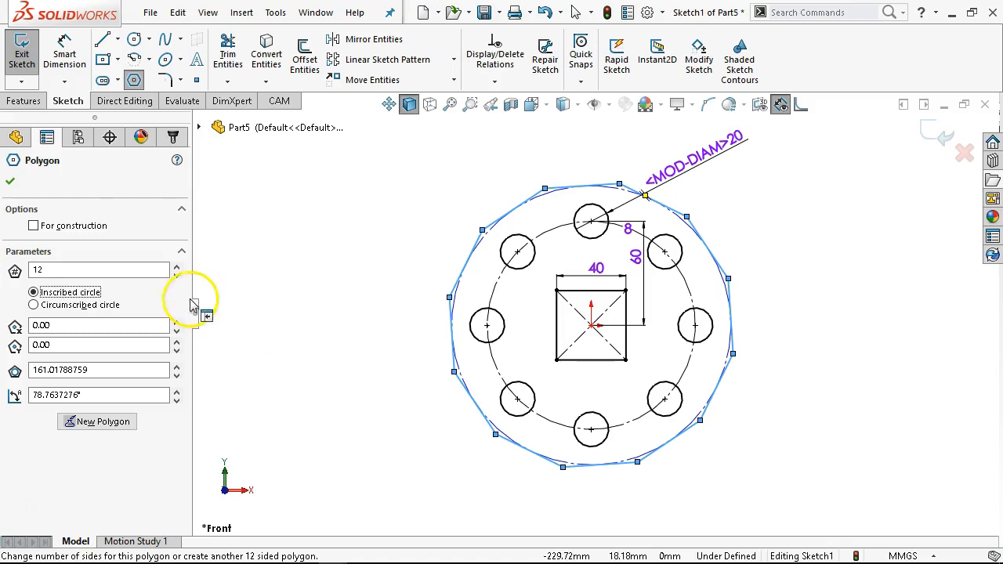
{"action": "left_click", "coordinate": [11, 185]}
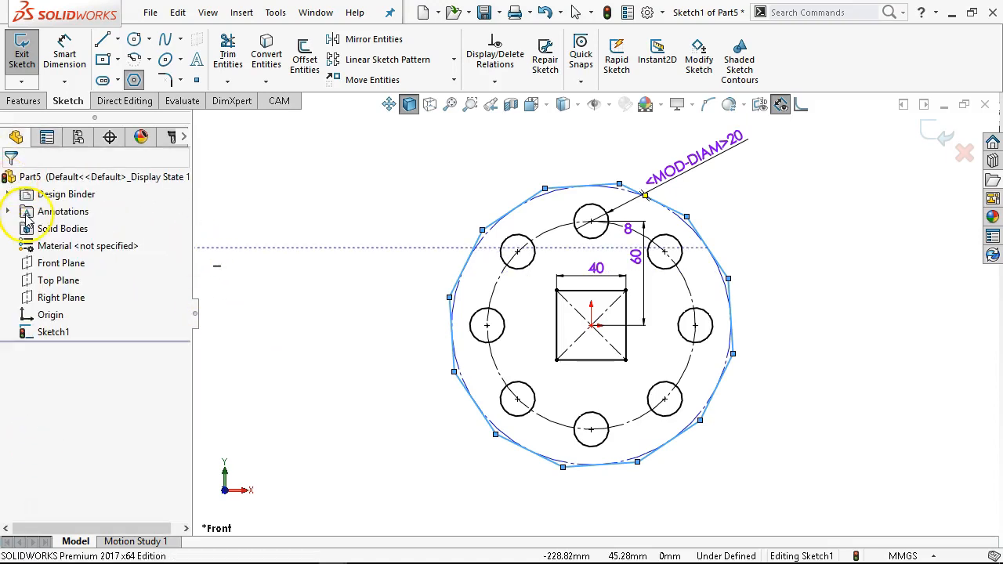
- Make the polygon's top edge horizontal
{"action": "right_click", "coordinate": [384, 182]}
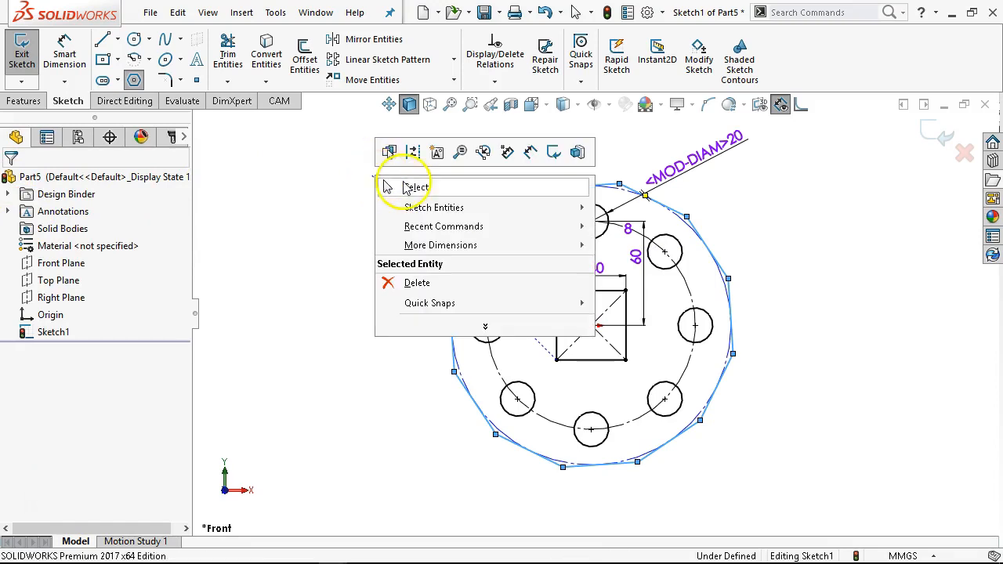
{"action": "left_click", "coordinate": [388, 186]}
{"action": "left_click", "coordinate": [578, 190]}
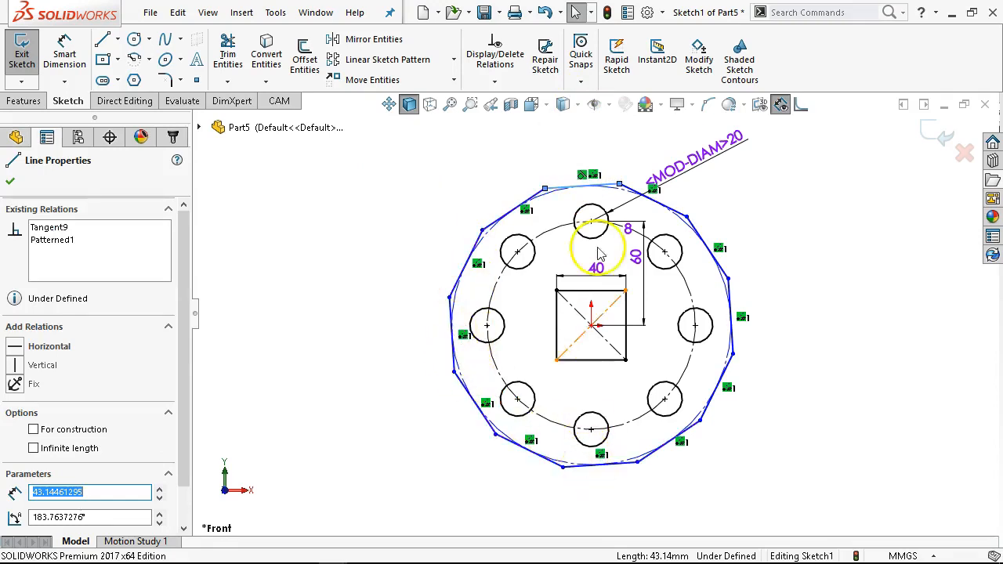
{"action": "left_click", "coordinate": [13, 350]}
{"action": "left_click", "coordinate": [384, 171]}
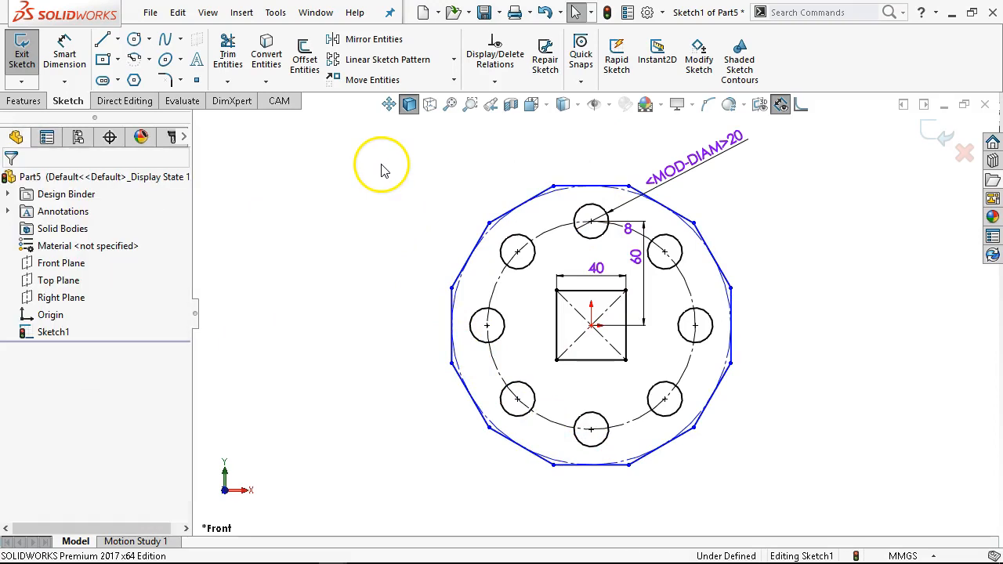
- Dimension the distance between the polygon's top and bottom edges as 180 mm
{"action": "scroll", "coordinate": [460, 369], "scroll_direction": "down", "scroll_amount": 5}
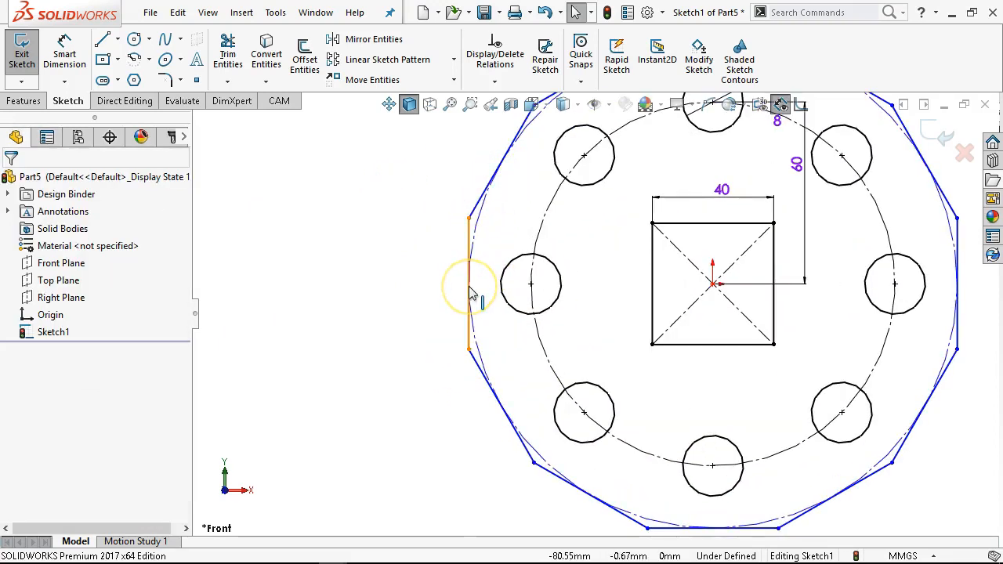
{"action": "left_click", "coordinate": [462, 233]}
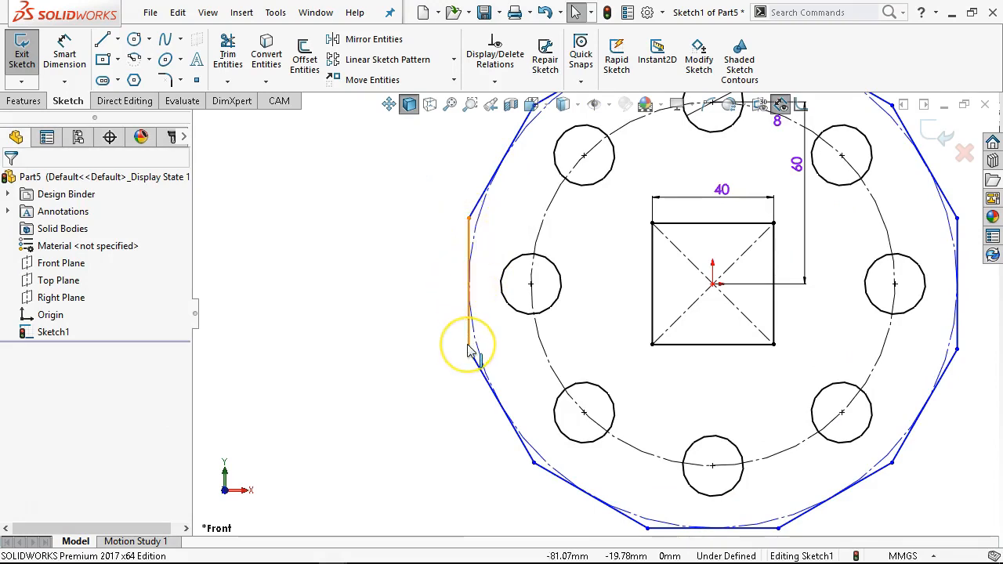
{"action": "scroll", "coordinate": [466, 284], "scroll_direction": "up", "scroll_amount": 3}
{"action": "scroll", "coordinate": [777, 232], "scroll_direction": "up", "scroll_amount": 1}
{"action": "scroll", "coordinate": [777, 232], "scroll_direction": "down", "scroll_amount": 1}
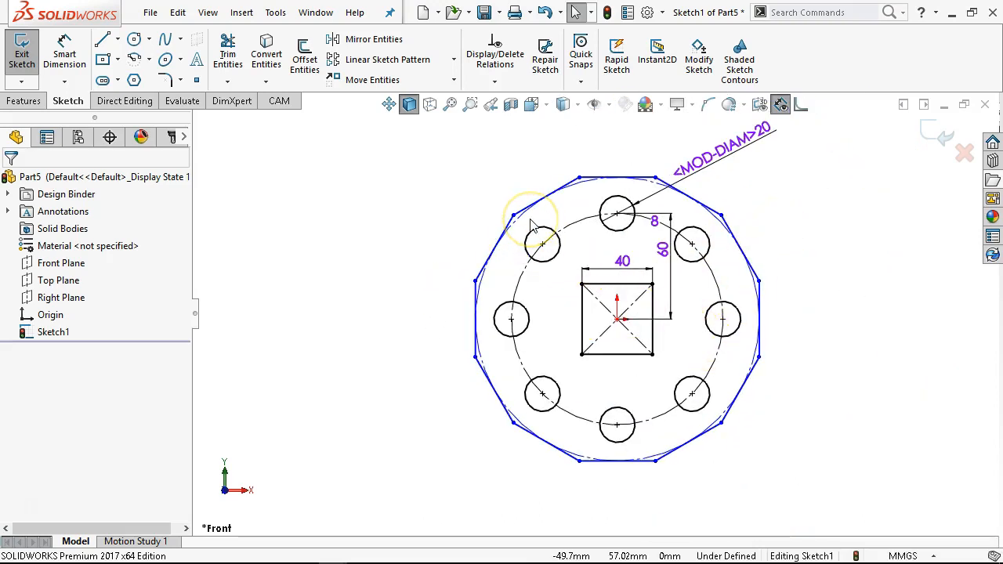
{"action": "left_click", "coordinate": [64, 55]}
{"action": "left_click", "coordinate": [629, 462]}
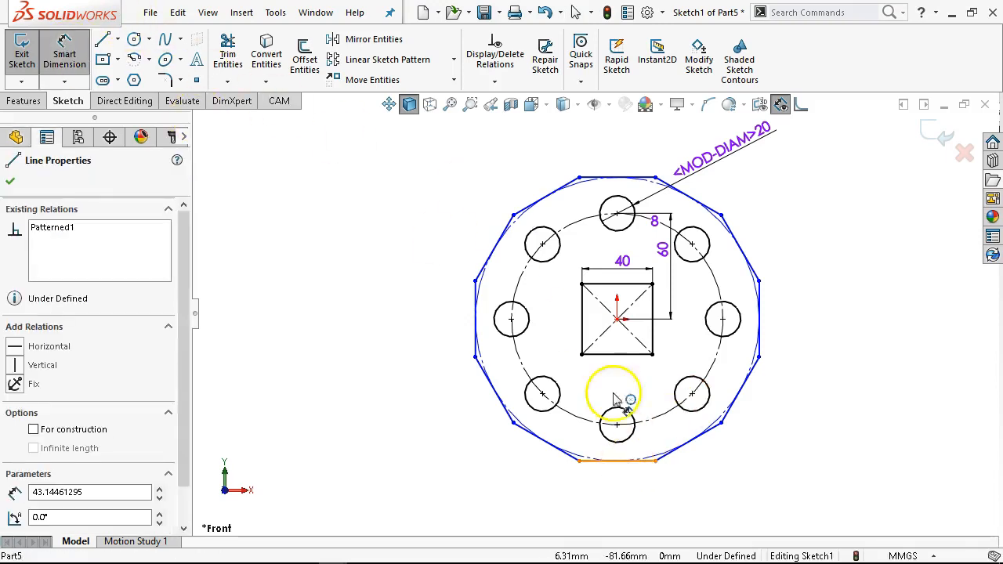
{"action": "left_click", "coordinate": [617, 178]}
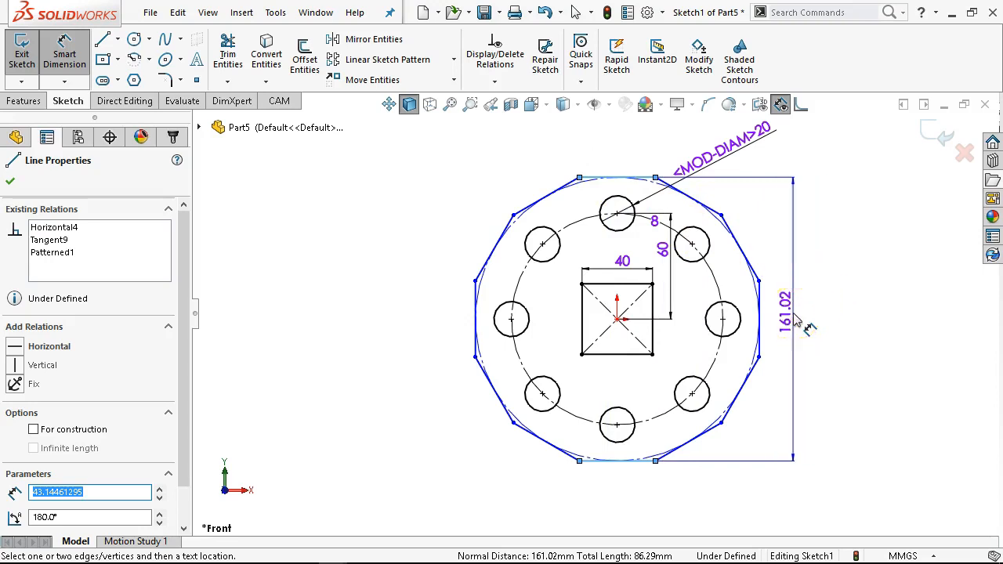
{"action": "left_click", "coordinate": [806, 339]}
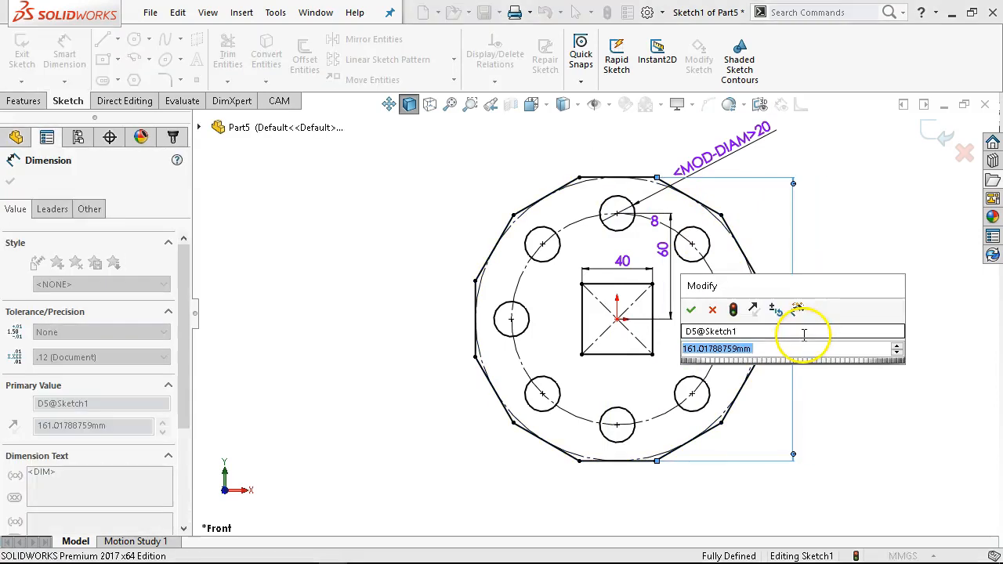
{"action": "type", "text": "180"}
{"action": "key", "text": "Return"}
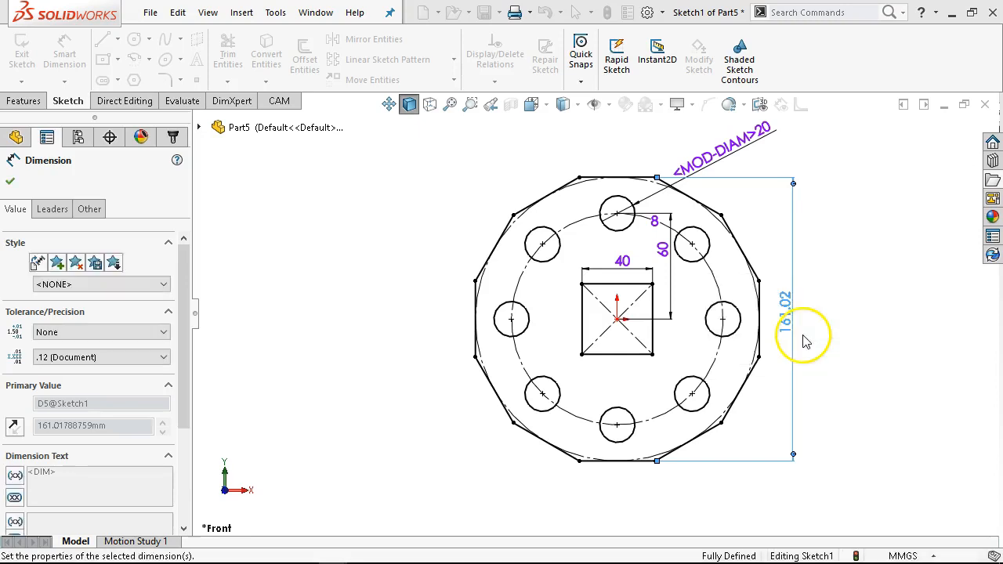
{"action": "right_click", "coordinate": [379, 254]}
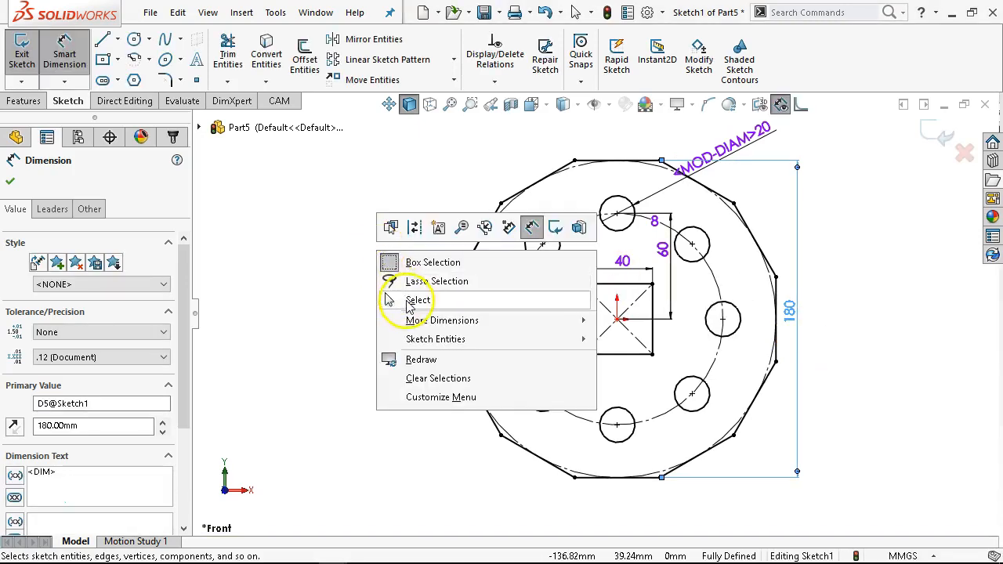
{"action": "left_click", "coordinate": [395, 300]}
{"action": "left_click", "coordinate": [25, 101]}
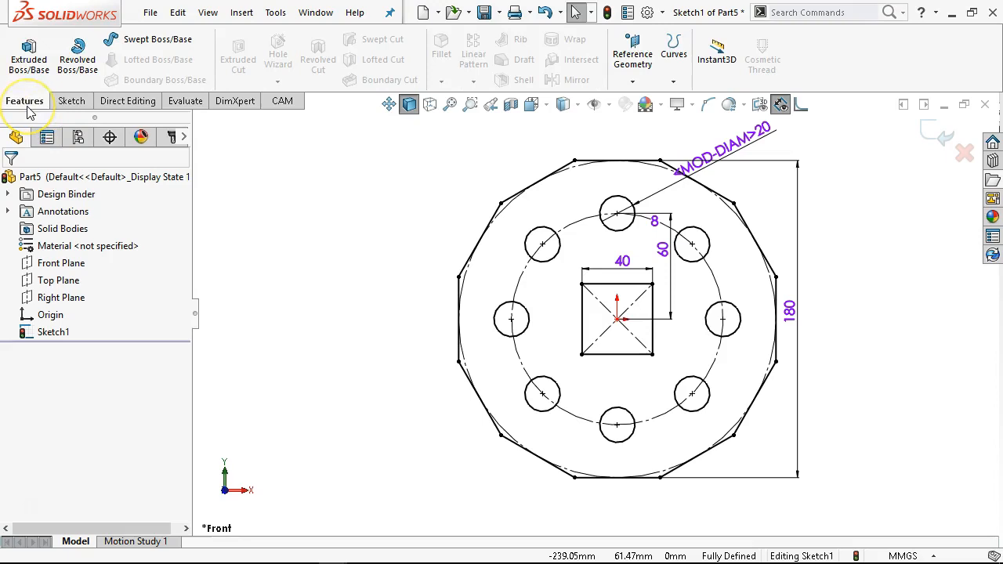
- Extrude the sketch as a blind boss 6 mm thick
{"action": "left_click", "coordinate": [29, 54]}
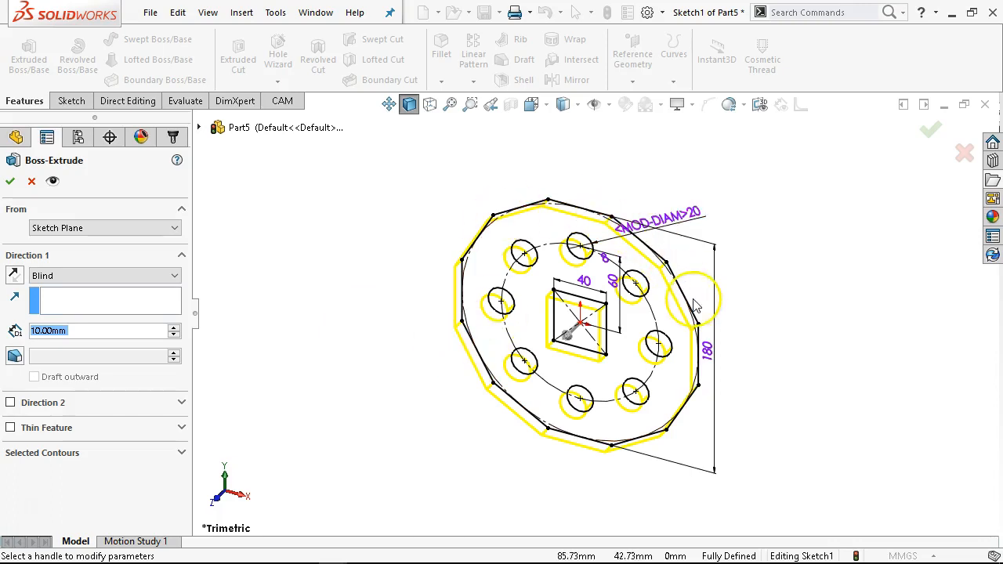
{"action": "left_click", "coordinate": [648, 288]}
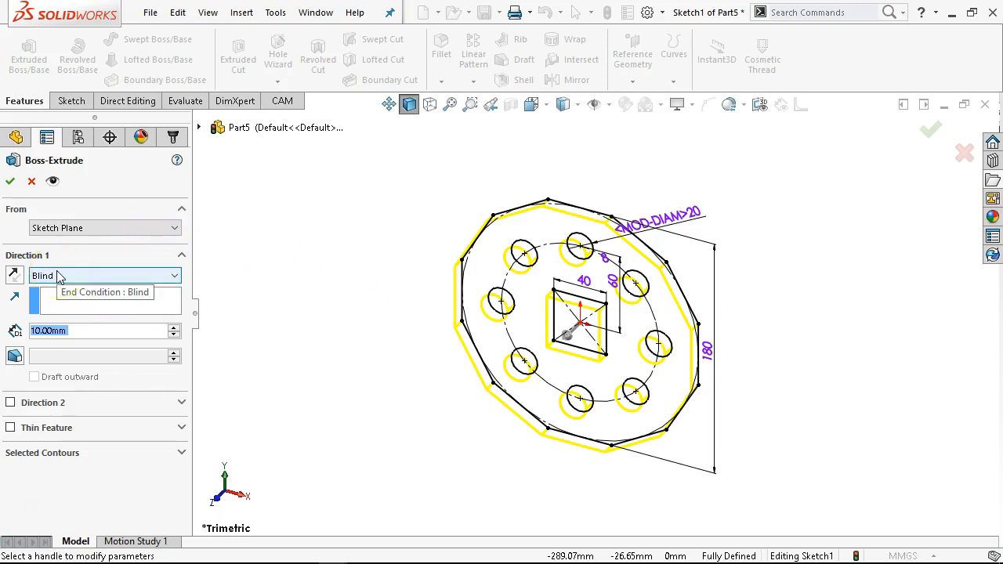
{"action": "type", "text": "6"}
{"action": "key", "text": "Return"}
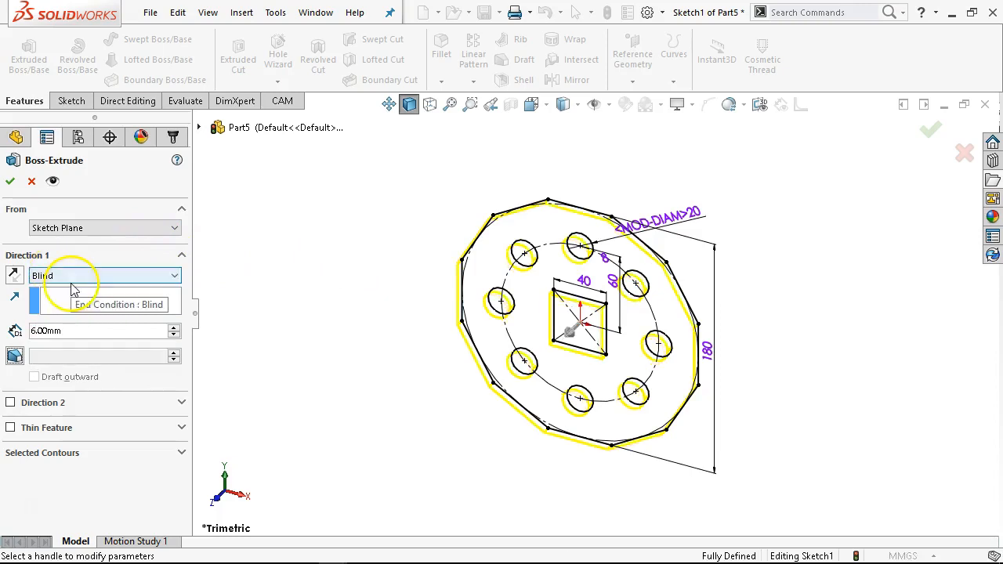
{"action": "left_click", "coordinate": [10, 182]}
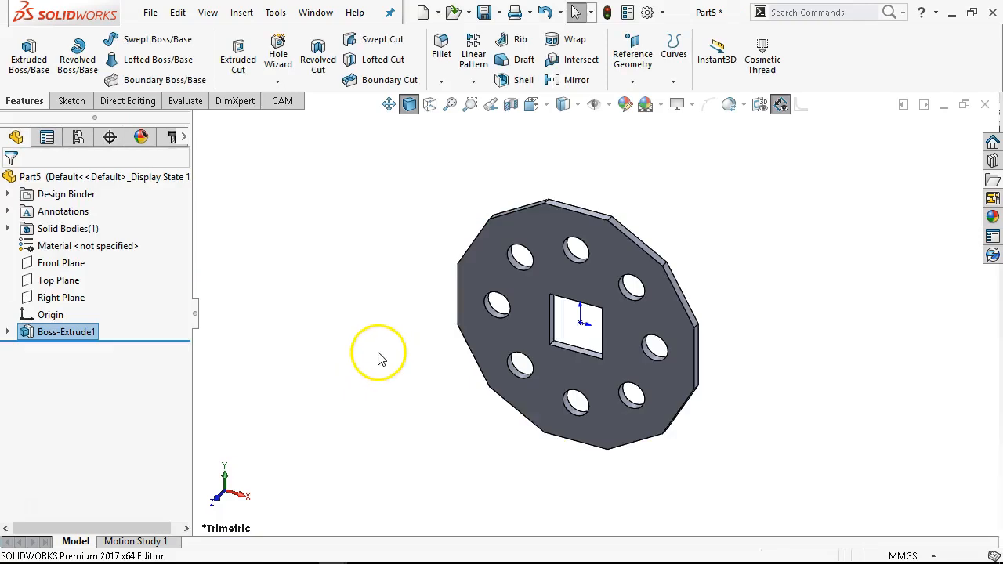
- Save the part in the Ch2 folder as JL P2-11.SLDPRT
{"action": "key", "text": "ctrl+s"}
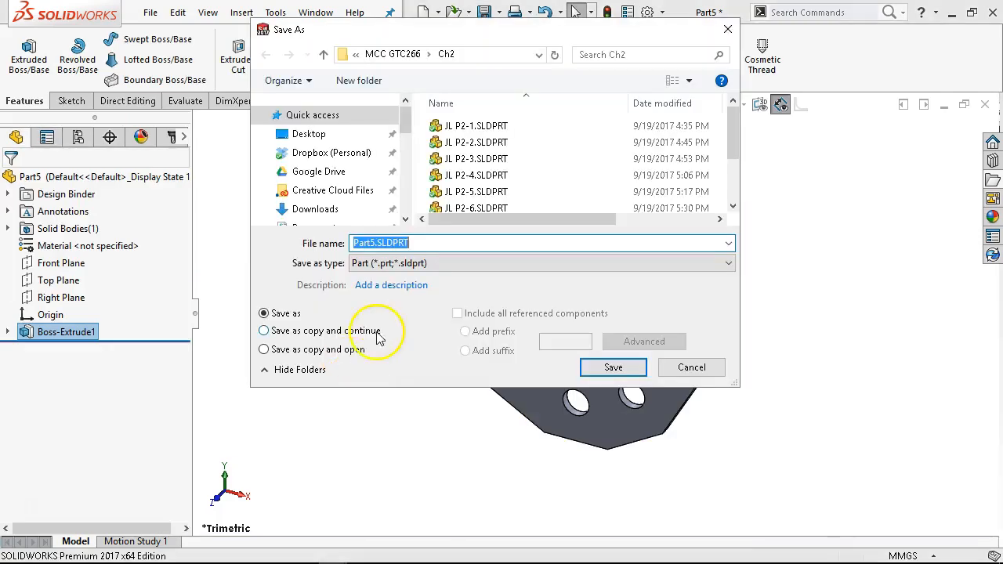
{"action": "scroll", "coordinate": [501, 188], "scroll_direction": "down", "scroll_amount": 2}
{"action": "left_click", "coordinate": [478, 204]}
{"action": "left_click", "coordinate": [386, 244]}
{"action": "left_click", "coordinate": [453, 223]}
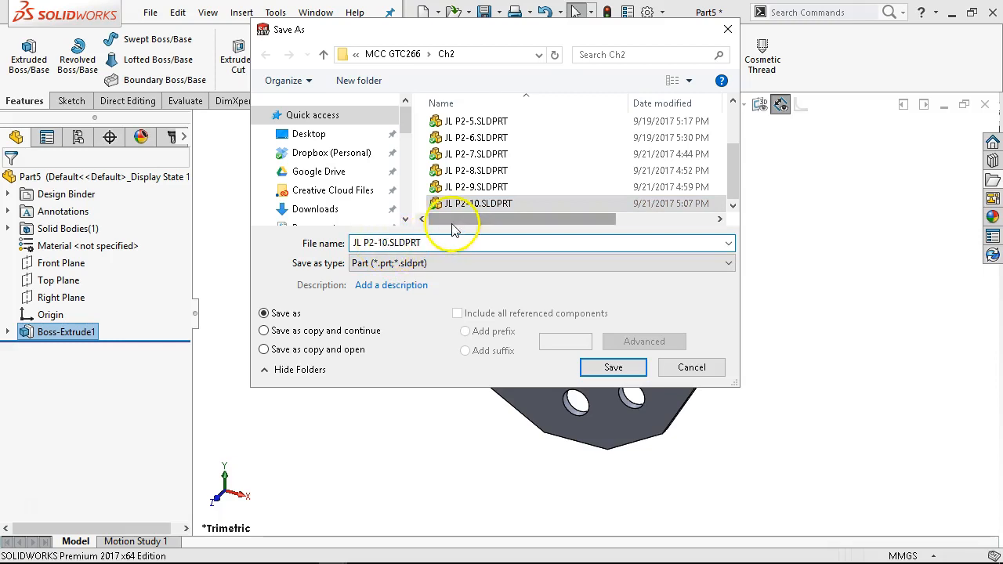
{"action": "key", "text": "Delete"}
{"action": "key", "text": "Delete"}
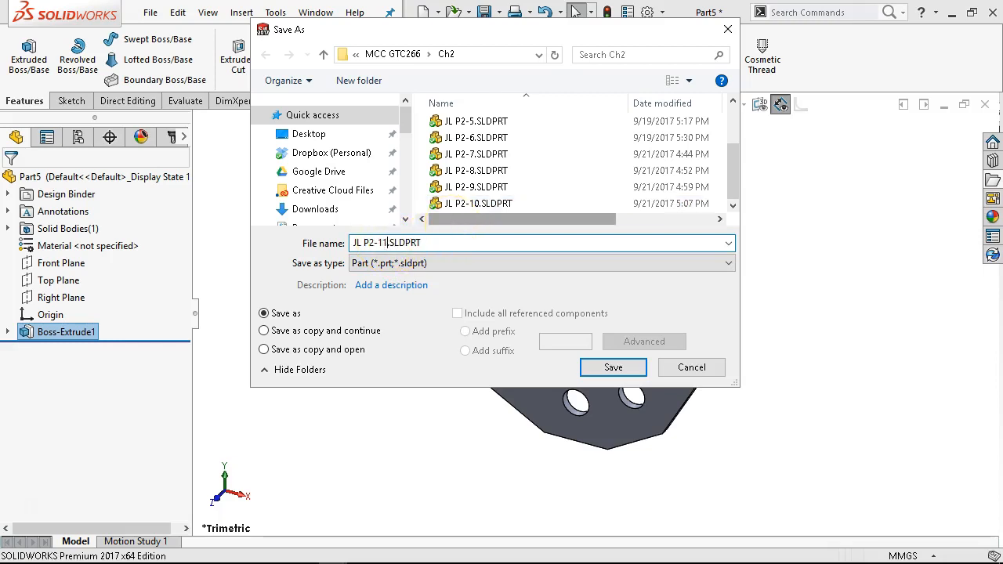
{"action": "type", "text": "1"}
{"action": "left_click", "coordinate": [610, 369]}
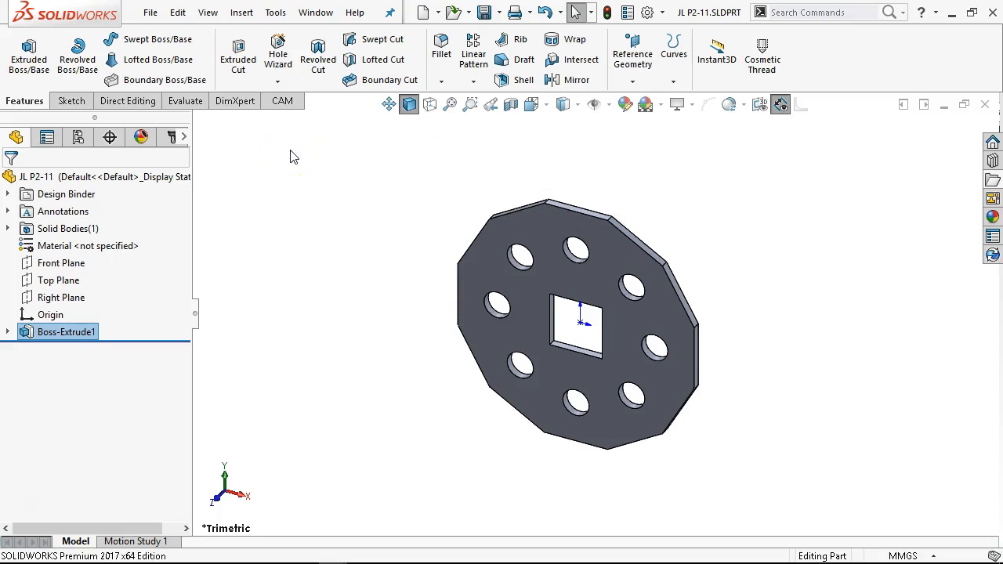
- Create a new part document from the Part In-Frac template
{"action": "left_click", "coordinate": [153, 15]}
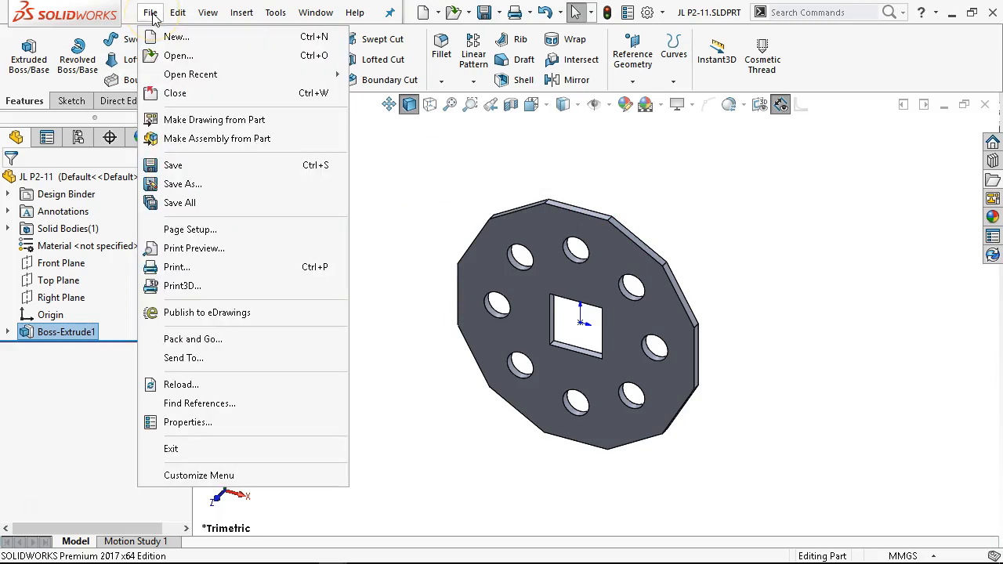
{"action": "left_click", "coordinate": [165, 39]}
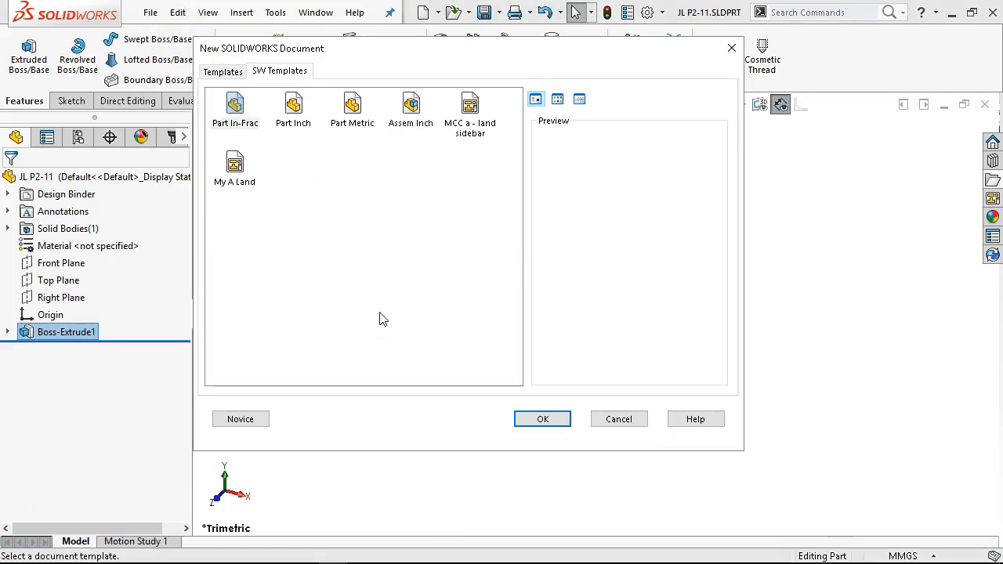
{"action": "double_click", "coordinate": [235, 110]}
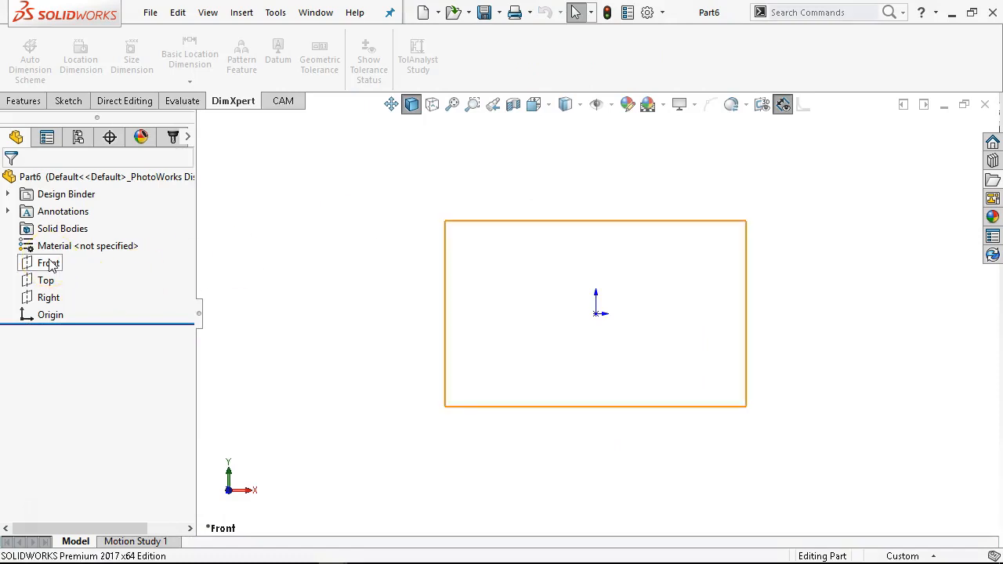
- Open a sketch on the Front plane and add an infinite-length vertical centerline through the origin
{"action": "left_click", "coordinate": [49, 265]}
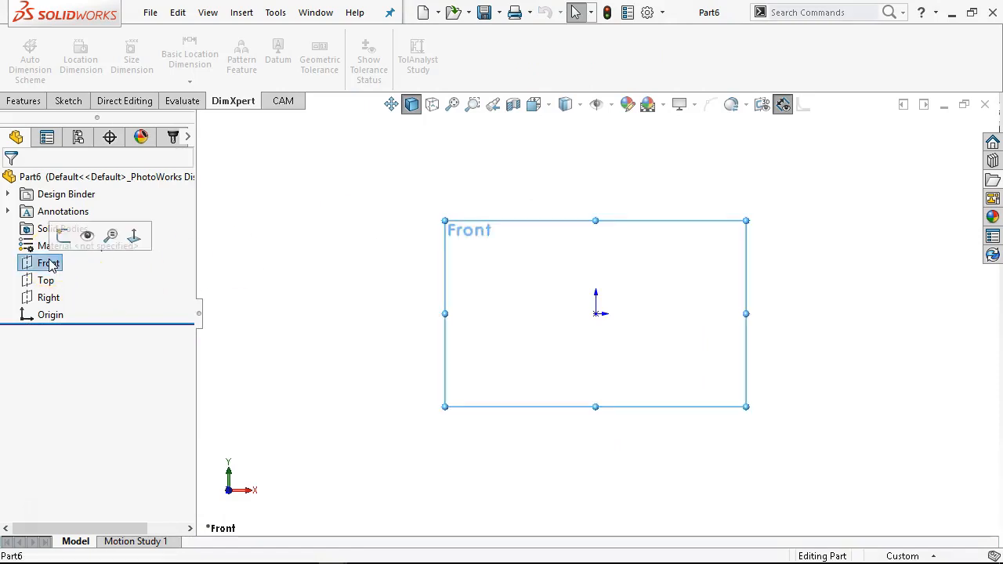
{"action": "left_click", "coordinate": [62, 233]}
{"action": "left_click", "coordinate": [100, 39]}
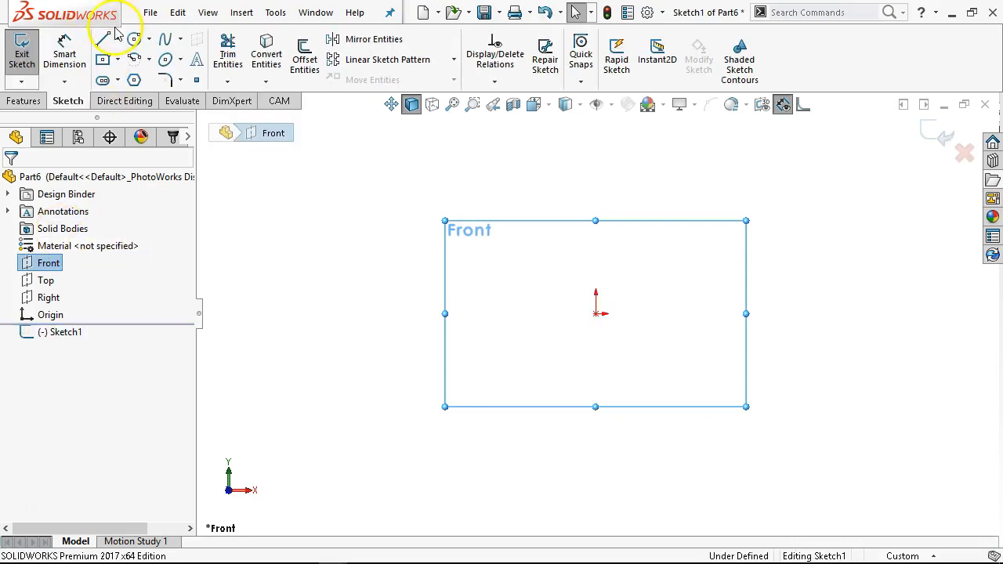
{"action": "left_click", "coordinate": [117, 39]}
{"action": "left_click", "coordinate": [138, 78]}
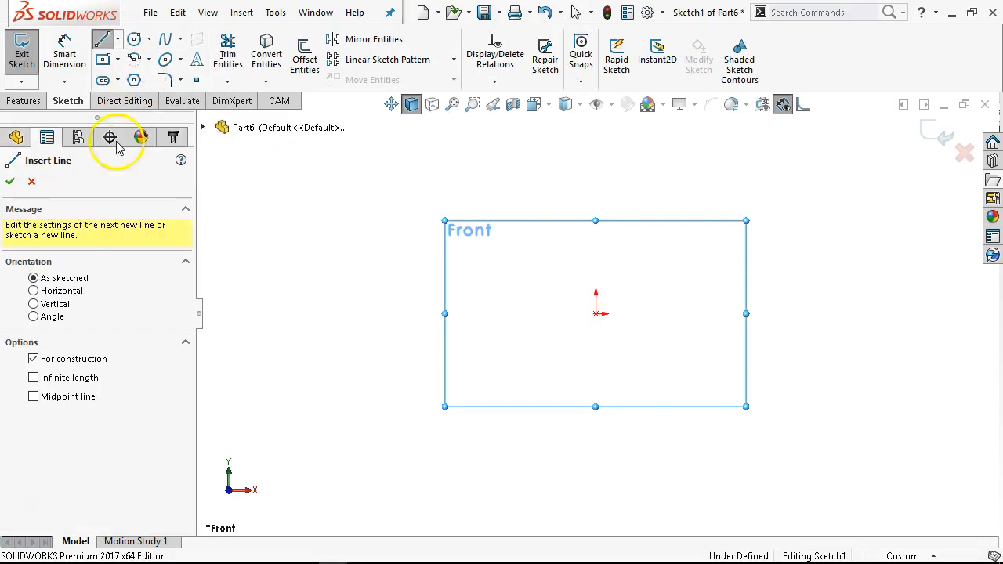
{"action": "left_click", "coordinate": [39, 305]}
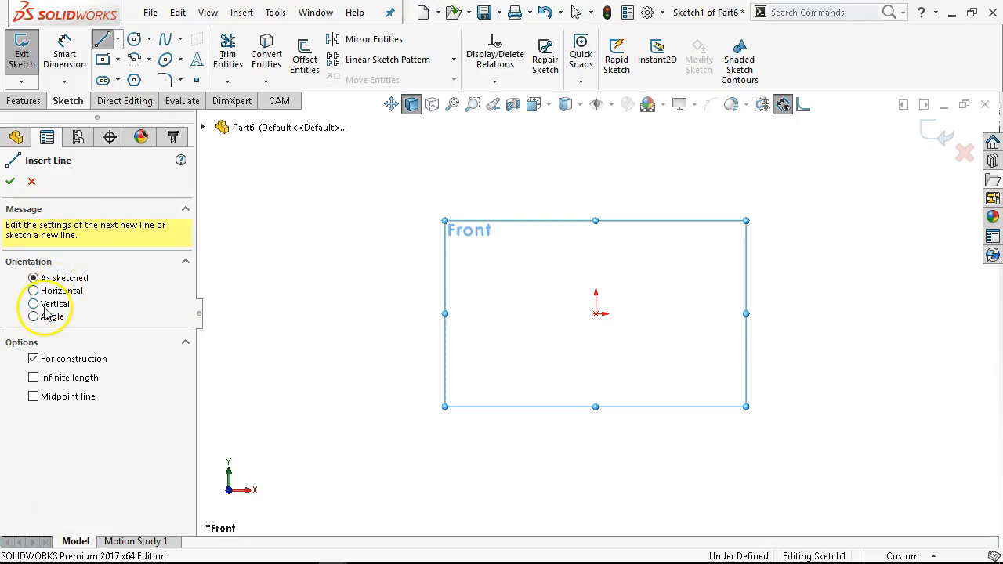
{"action": "left_click", "coordinate": [44, 379]}
{"action": "left_click", "coordinate": [597, 314]}
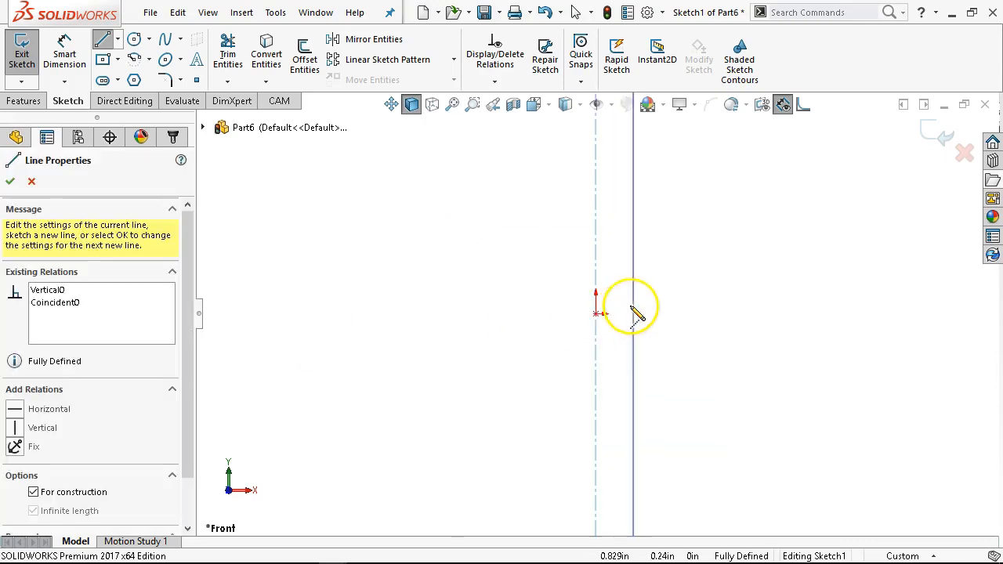
{"action": "right_click", "coordinate": [679, 265]}
{"action": "left_click", "coordinate": [684, 276]}
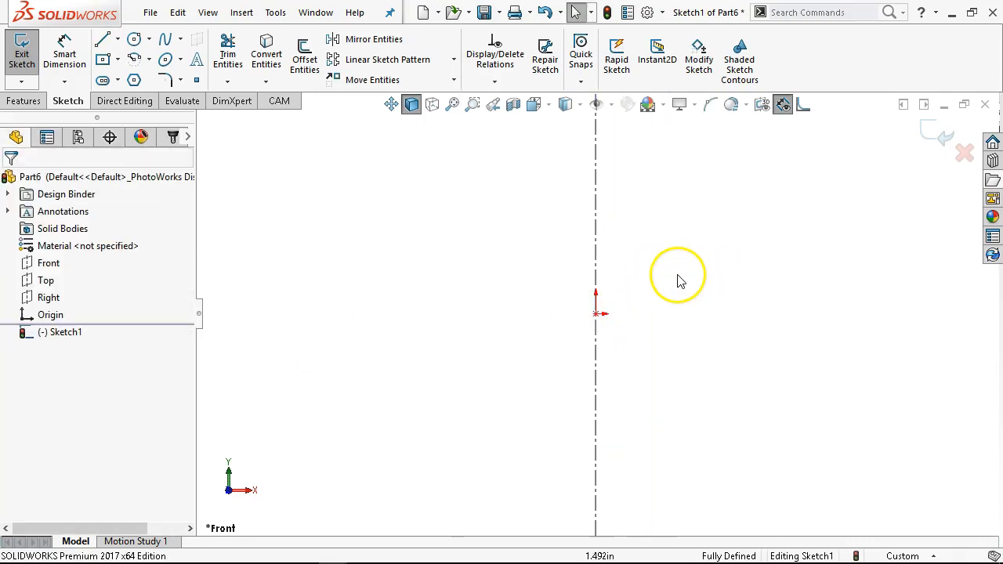
- Sketch a closed half-profile of connected lines from the origin to the centerline, with slanted corners and a rectangular notch on the outer side
{"action": "key", "text": "l"}
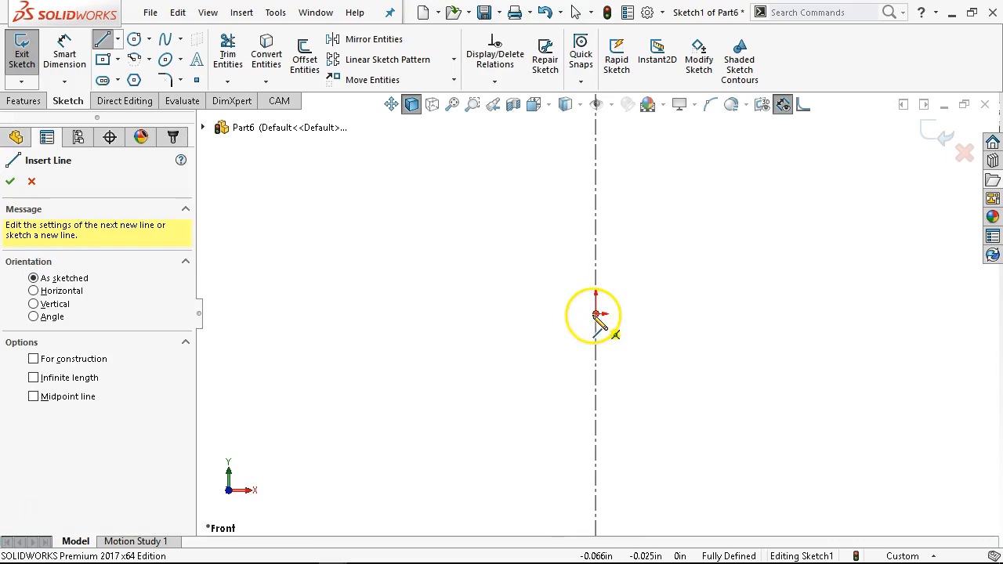
{"action": "left_click", "coordinate": [597, 314]}
{"action": "left_click", "coordinate": [688, 313]}
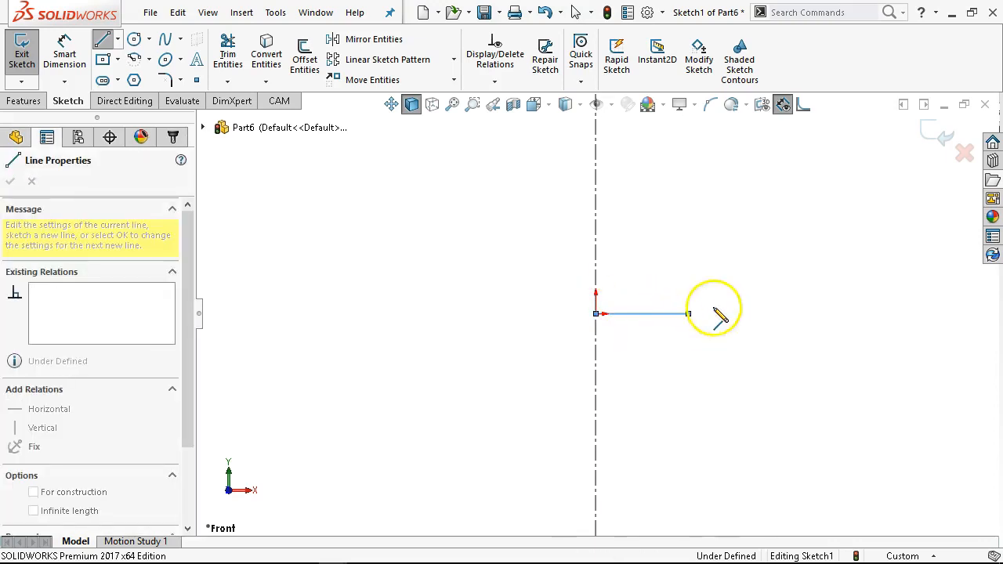
{"action": "left_click", "coordinate": [761, 277]}
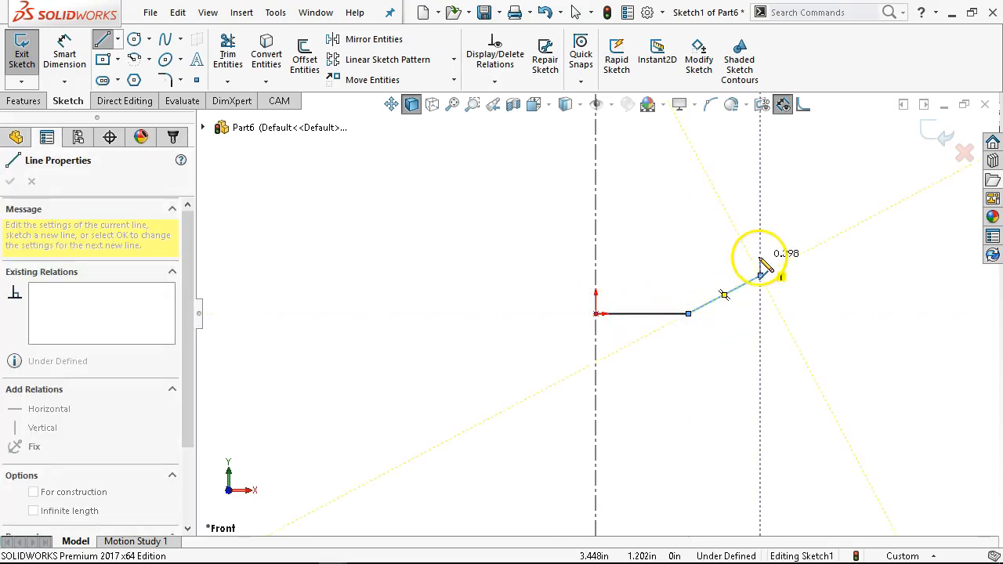
{"action": "left_click", "coordinate": [736, 237]}
{"action": "left_click", "coordinate": [735, 237]}
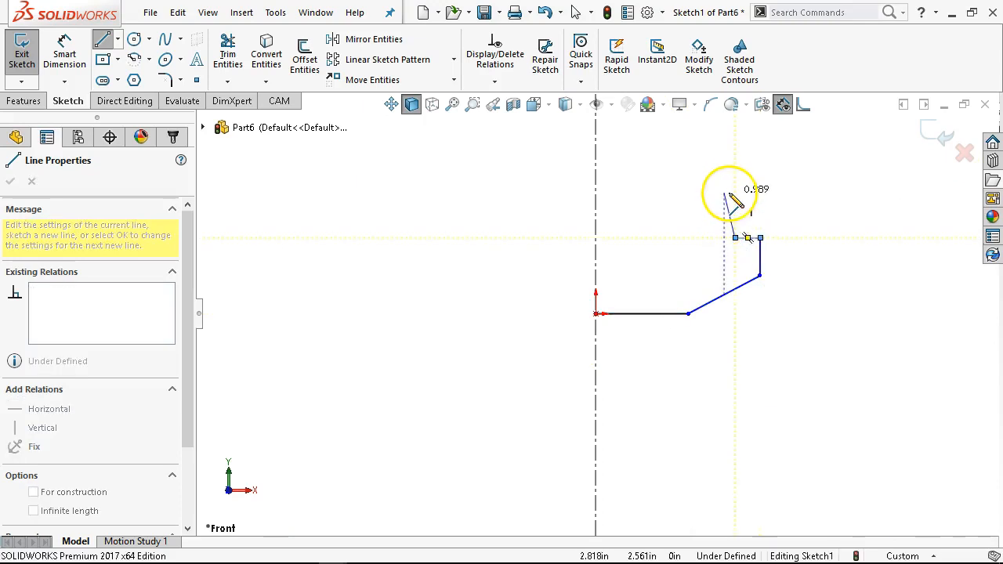
{"action": "left_click", "coordinate": [735, 171]}
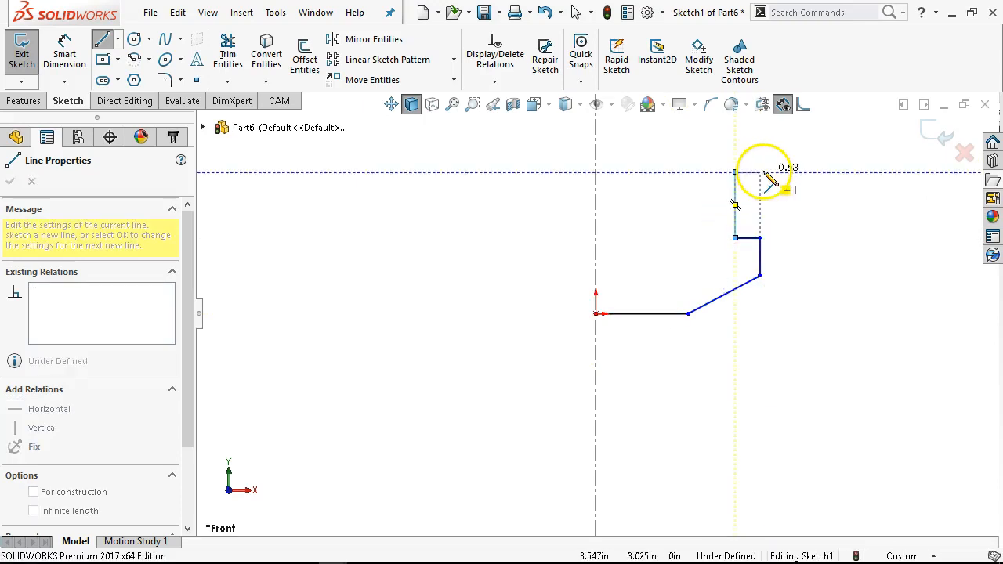
{"action": "left_click", "coordinate": [760, 172]}
{"action": "scroll", "coordinate": [752, 133], "scroll_direction": "down", "scroll_amount": 5}
{"action": "scroll", "coordinate": [723, 186], "scroll_direction": "up", "scroll_amount": 3}
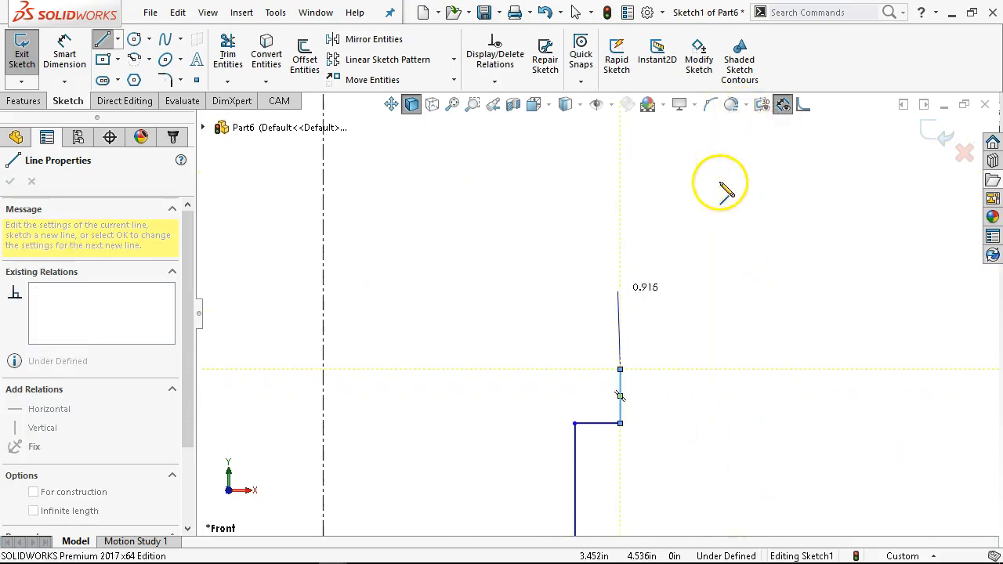
{"action": "left_click", "coordinate": [535, 253]}
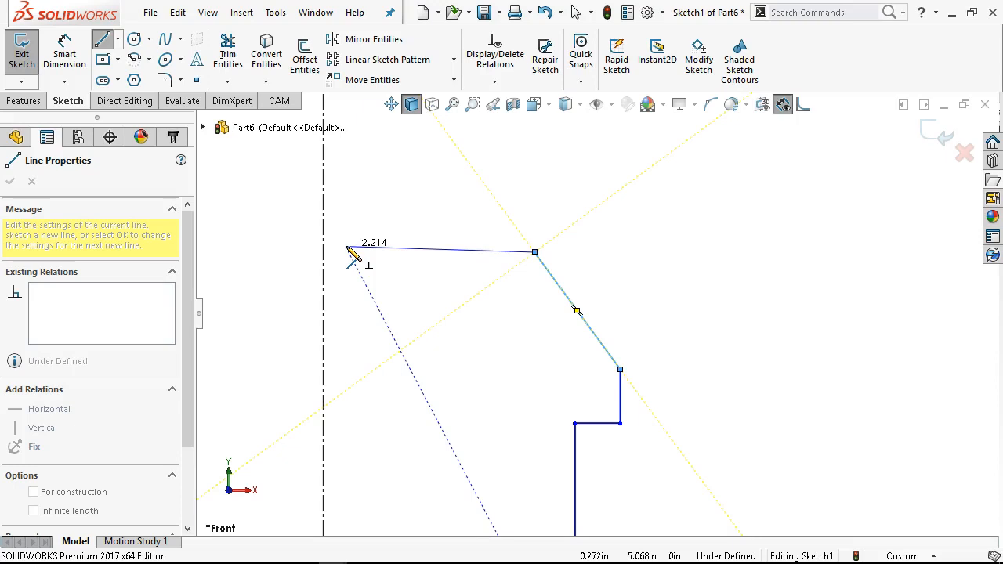
{"action": "left_click", "coordinate": [358, 252]}
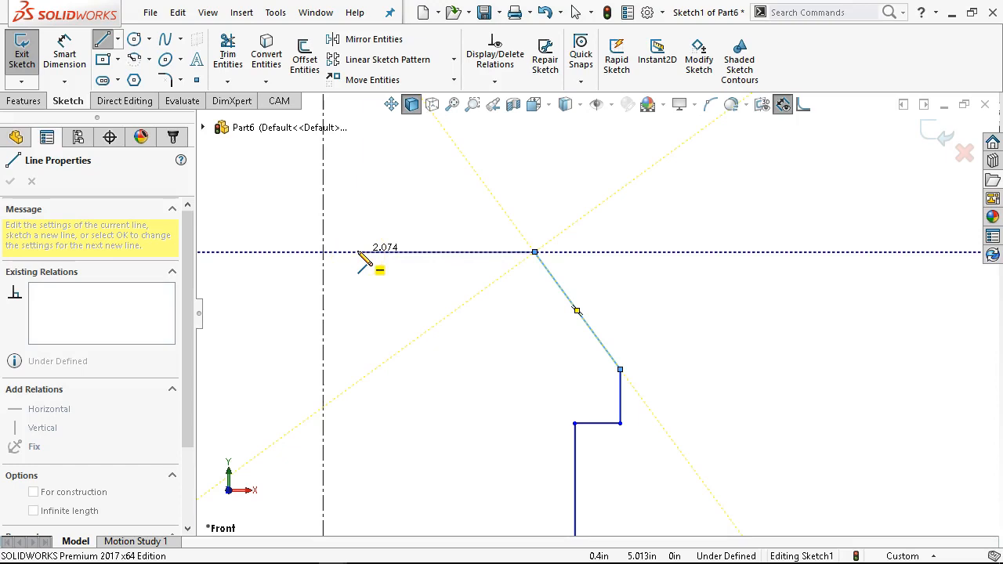
{"action": "left_click", "coordinate": [325, 253]}
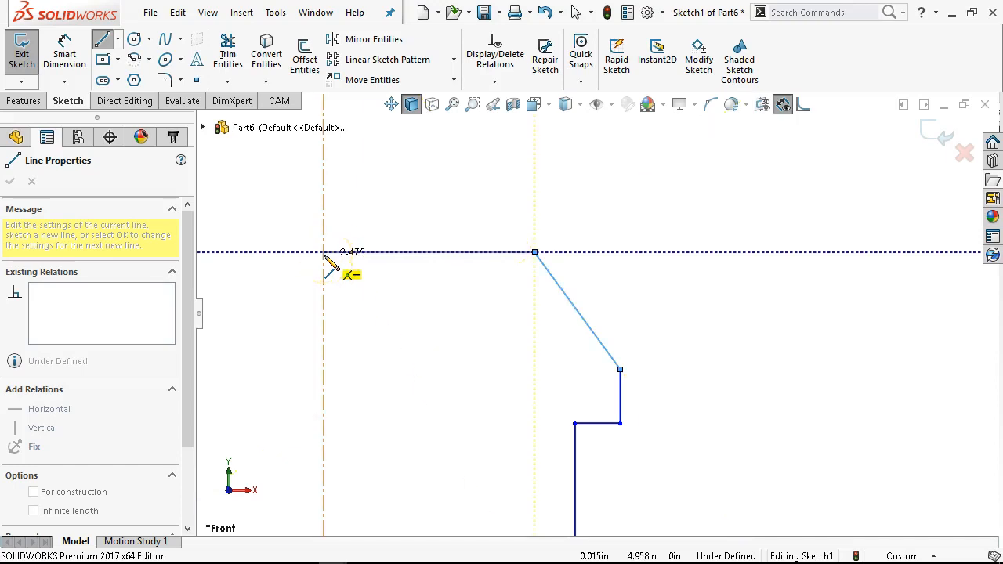
{"action": "left_click", "coordinate": [325, 255]}
{"action": "scroll", "coordinate": [429, 370], "scroll_direction": "up", "scroll_amount": 4}
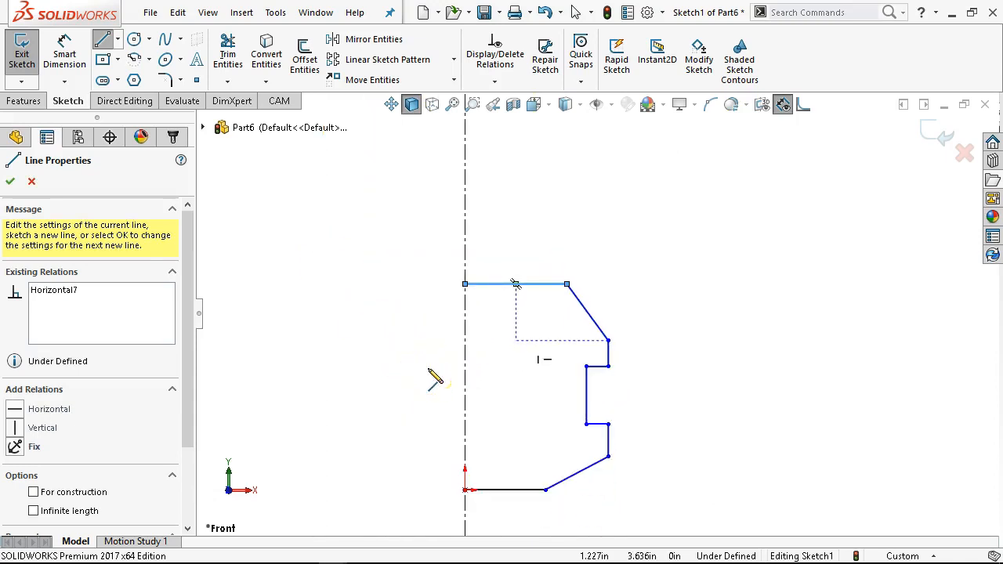
{"action": "scroll", "coordinate": [429, 370], "scroll_direction": "up", "scroll_amount": 1}
{"action": "scroll", "coordinate": [493, 499], "scroll_direction": "down", "scroll_amount": 3}
{"action": "right_click", "coordinate": [574, 264]}
{"action": "left_click", "coordinate": [602, 266]}
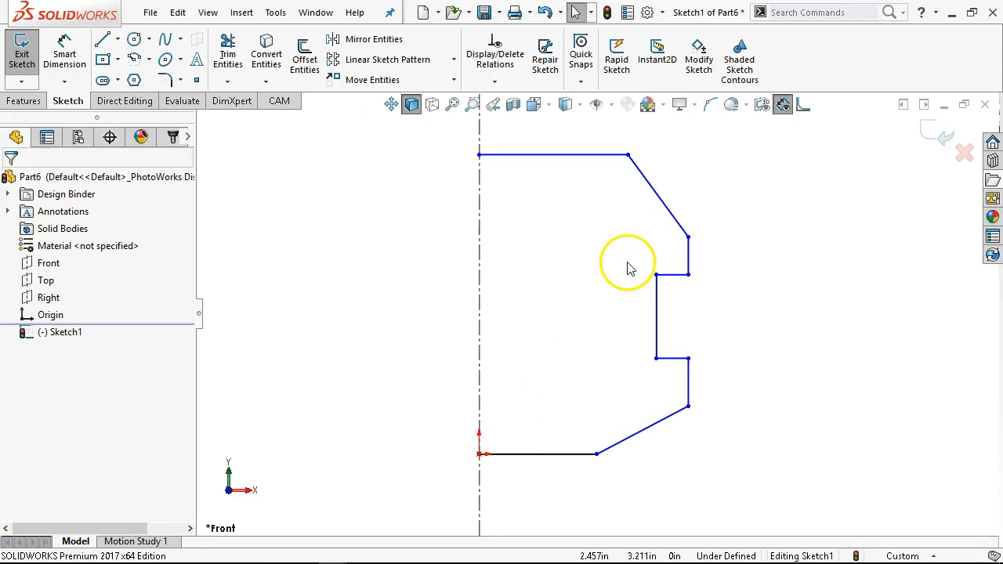
- Dimension the horizontal span of the lower slanted line as 40 mm
{"action": "left_click", "coordinate": [63, 54]}
{"action": "left_click", "coordinate": [634, 434]}
{"action": "left_click", "coordinate": [632, 488]}
{"action": "type", "text": "40"}
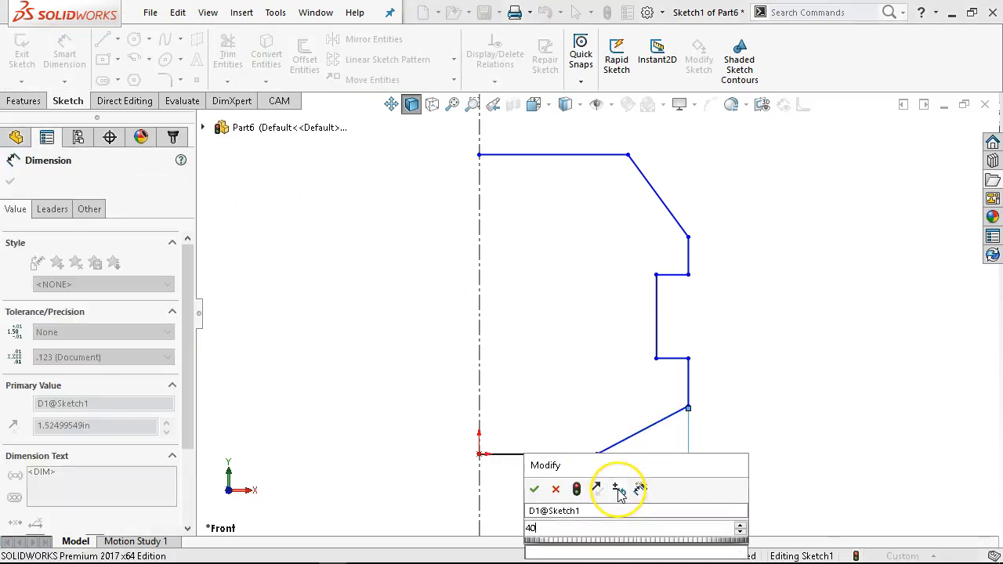
{"action": "type", "text": "mm"}
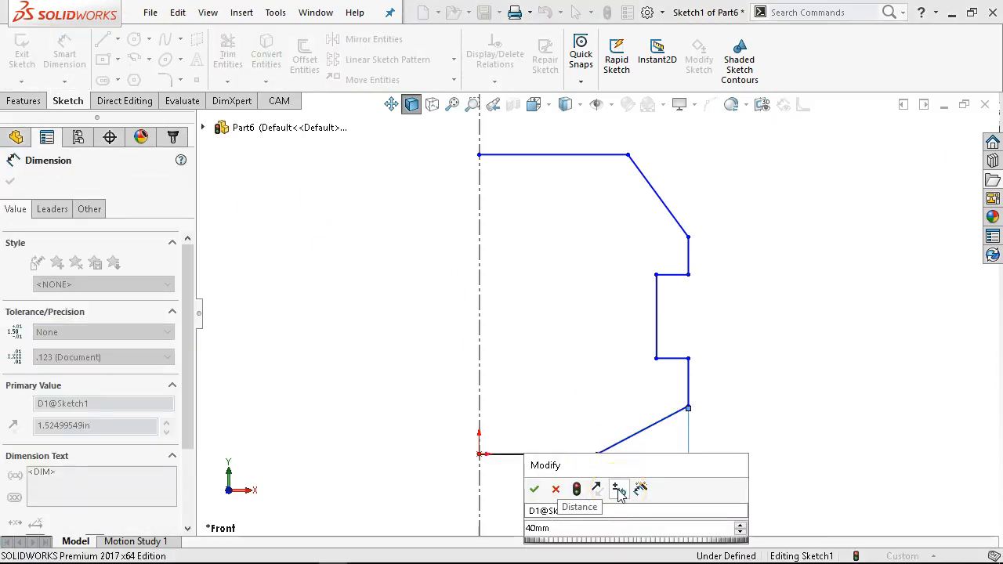
{"action": "key", "text": "Return"}
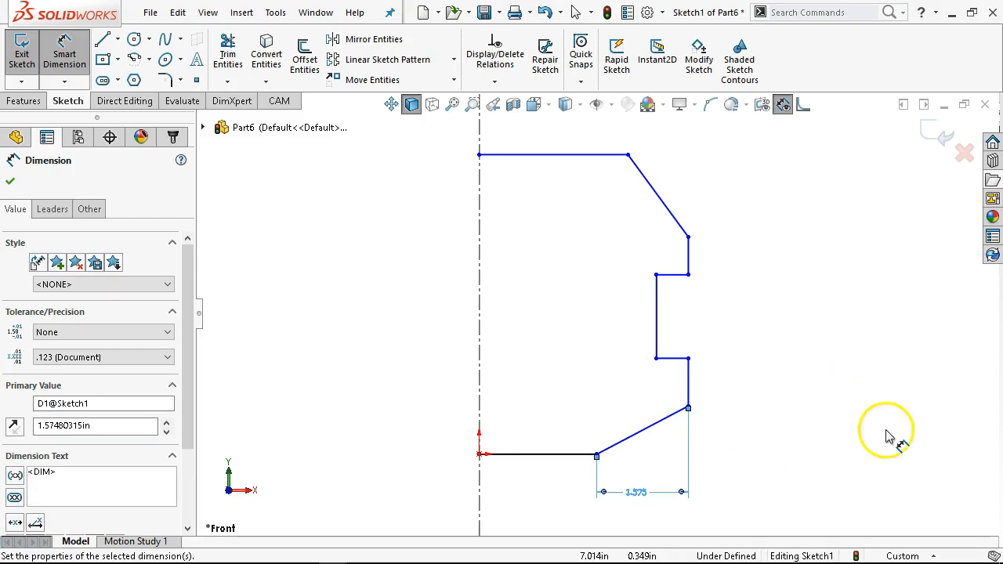
- Switch the document units to MMGS and reopen Sketch1 for editing
{"action": "left_click", "coordinate": [935, 556]}
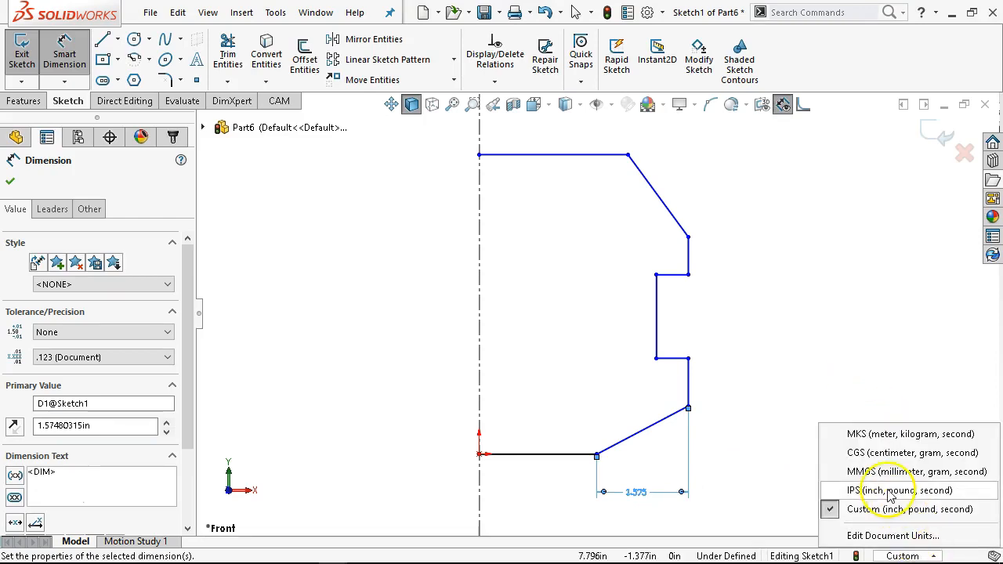
{"action": "left_click", "coordinate": [840, 475]}
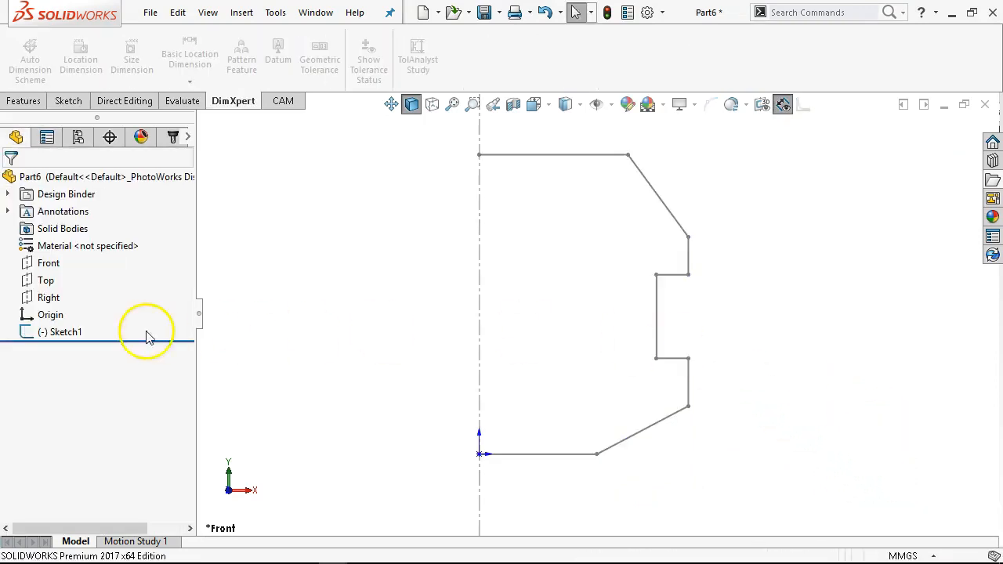
{"action": "right_click", "coordinate": [47, 332]}
{"action": "left_click", "coordinate": [76, 226]}
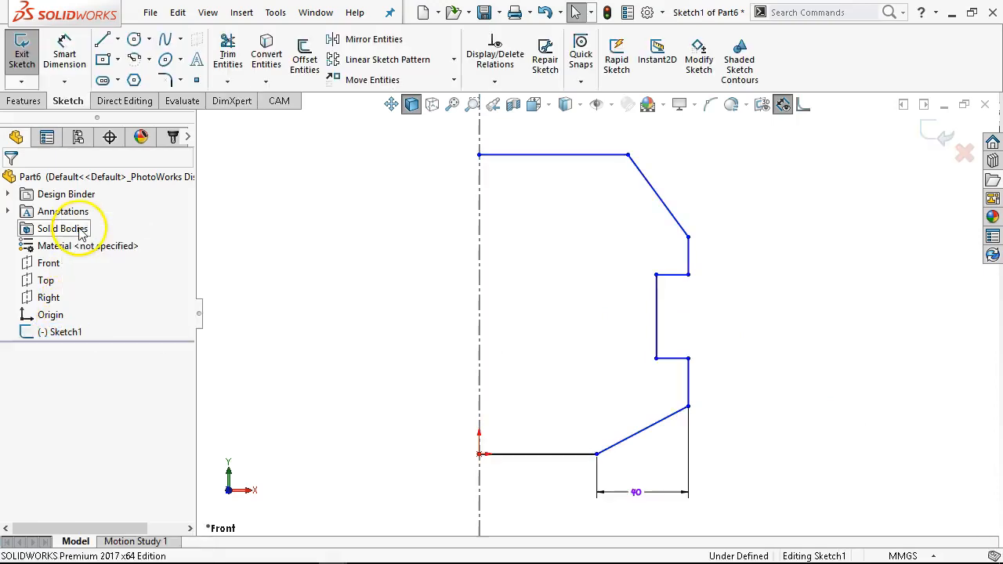
- Dimension the vertical rise of the lower slanted line as 20 mm
{"action": "left_click", "coordinate": [66, 53]}
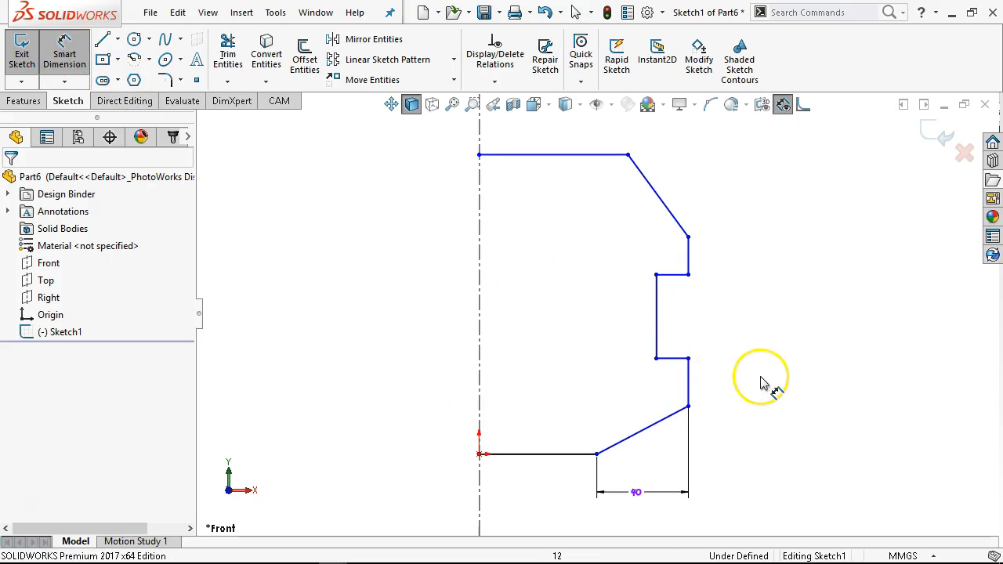
{"action": "left_click", "coordinate": [660, 429]}
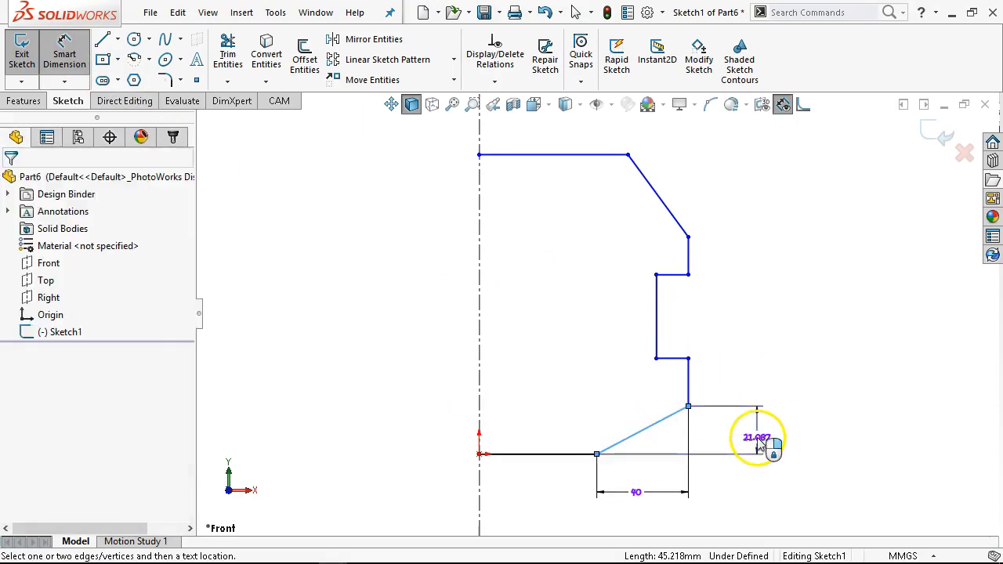
{"action": "left_click", "coordinate": [760, 440]}
{"action": "type", "text": "20"}
{"action": "key", "text": "Return"}
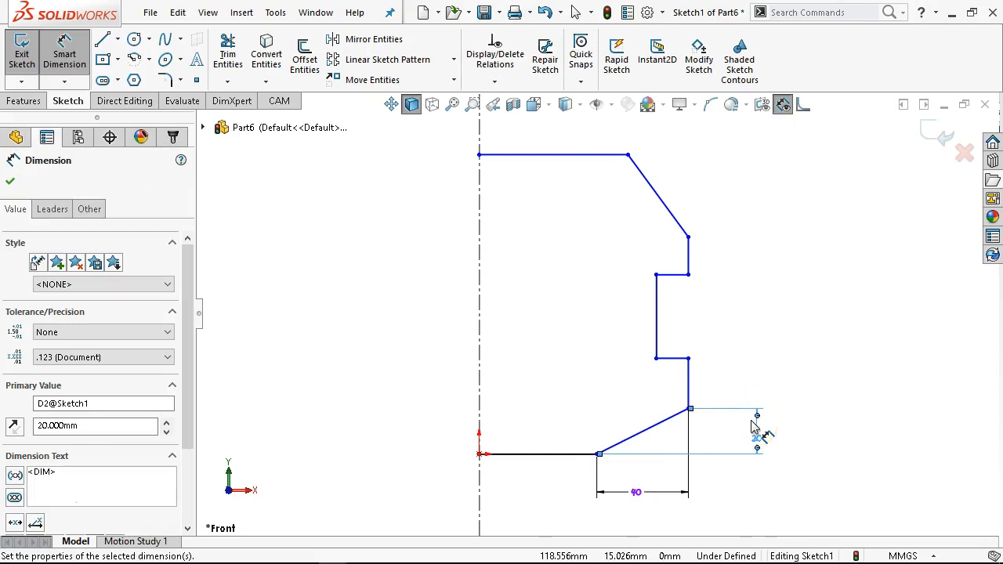
- Dimension the height of the notch's inner vertical edge as 30 mm
{"action": "left_click", "coordinate": [657, 330]}
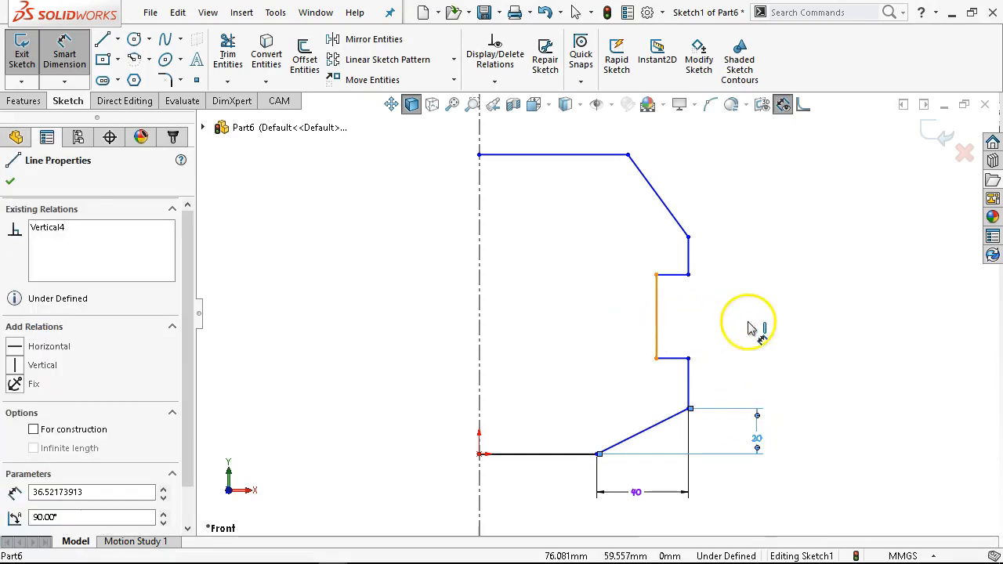
{"action": "left_click", "coordinate": [757, 330]}
{"action": "type", "text": "30"}
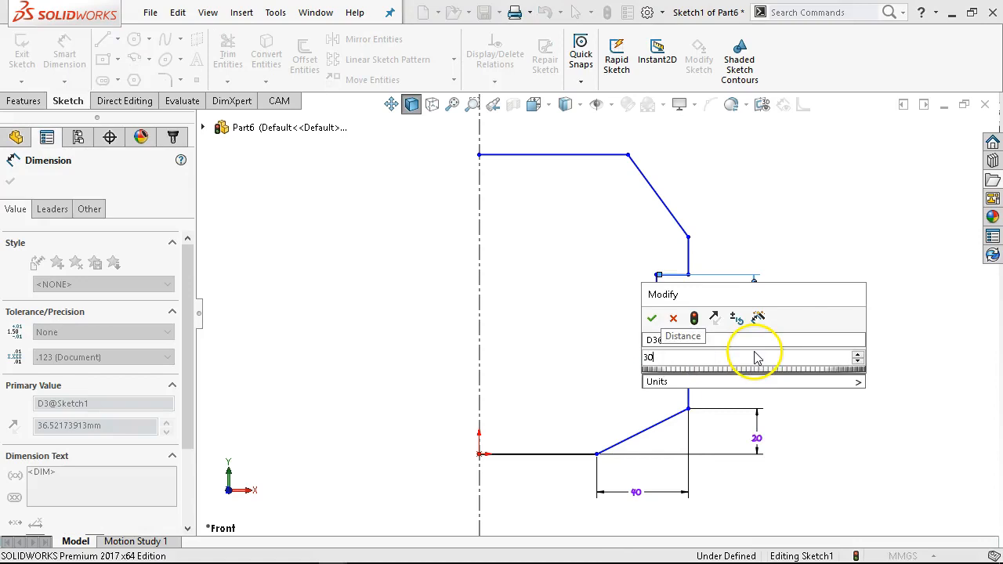
{"action": "key", "text": "Return"}
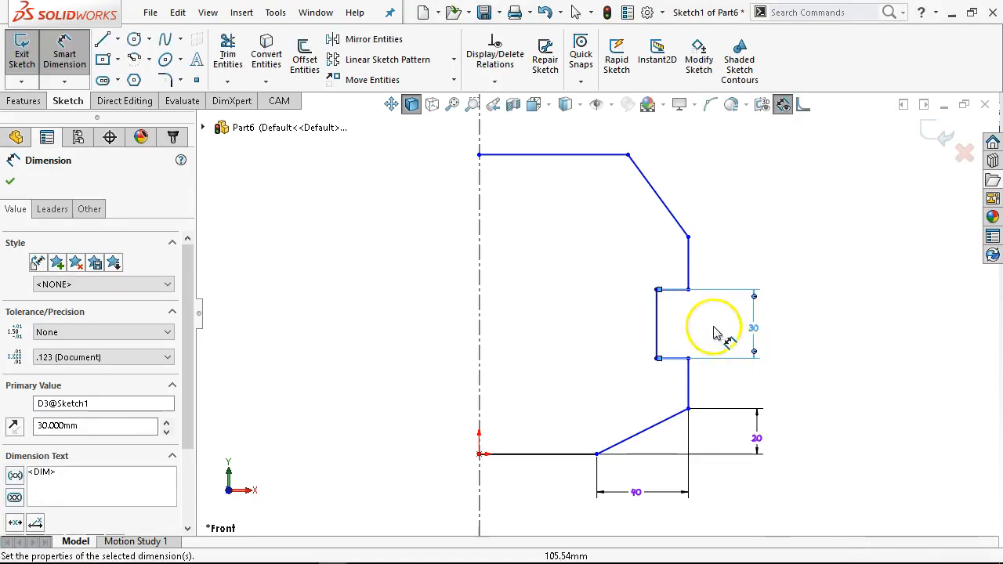
- Dimension the vertical distance from the top edge to the notch's upper edge as 40 mm
{"action": "left_click", "coordinate": [671, 296]}
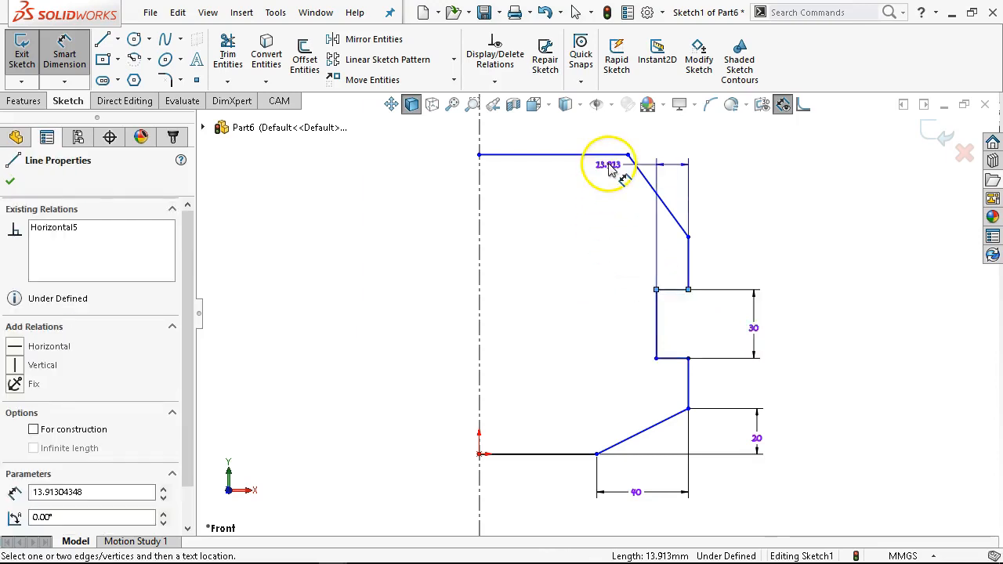
{"action": "left_click", "coordinate": [617, 155]}
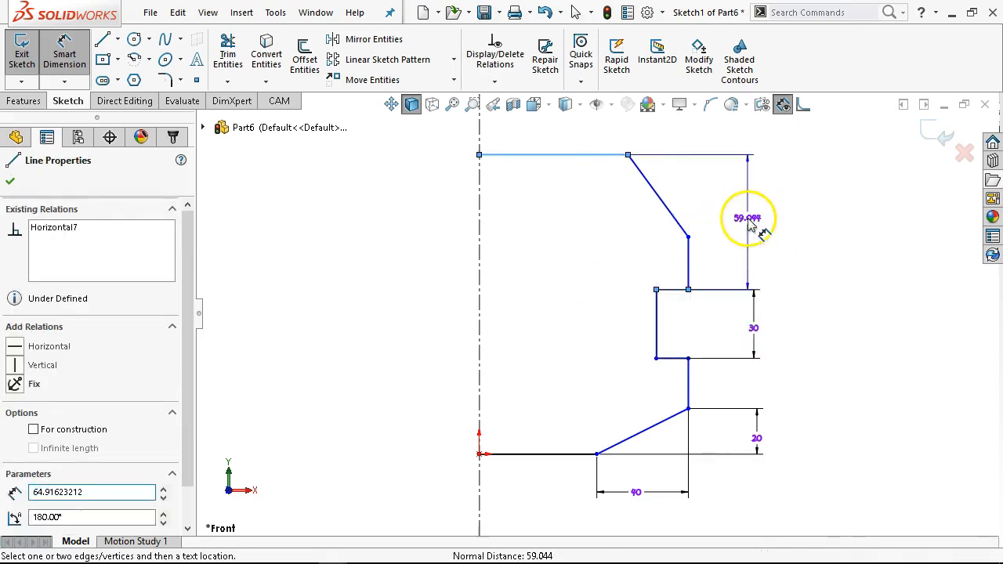
{"action": "left_click", "coordinate": [754, 229]}
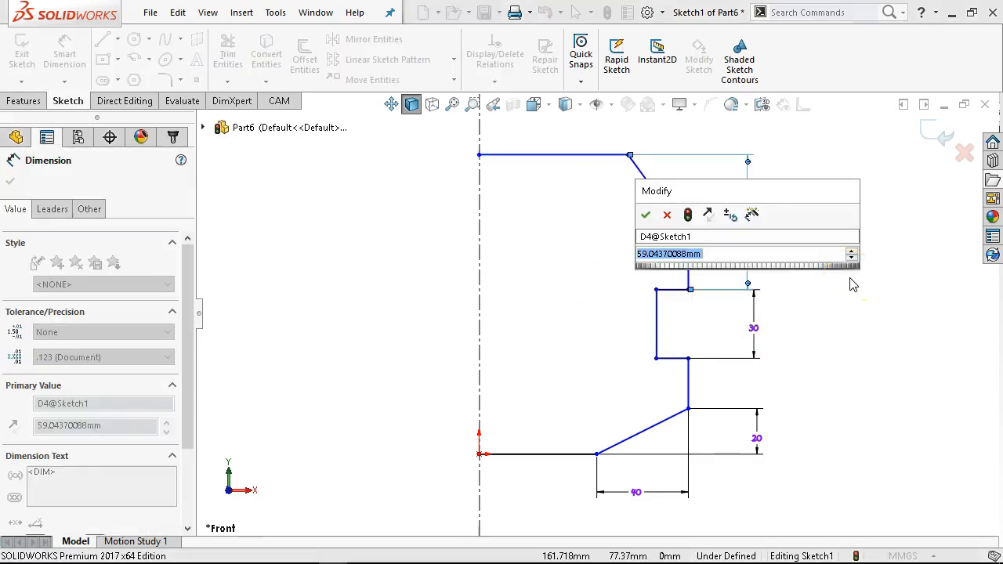
{"action": "type", "text": "40"}
{"action": "key", "text": "Return"}
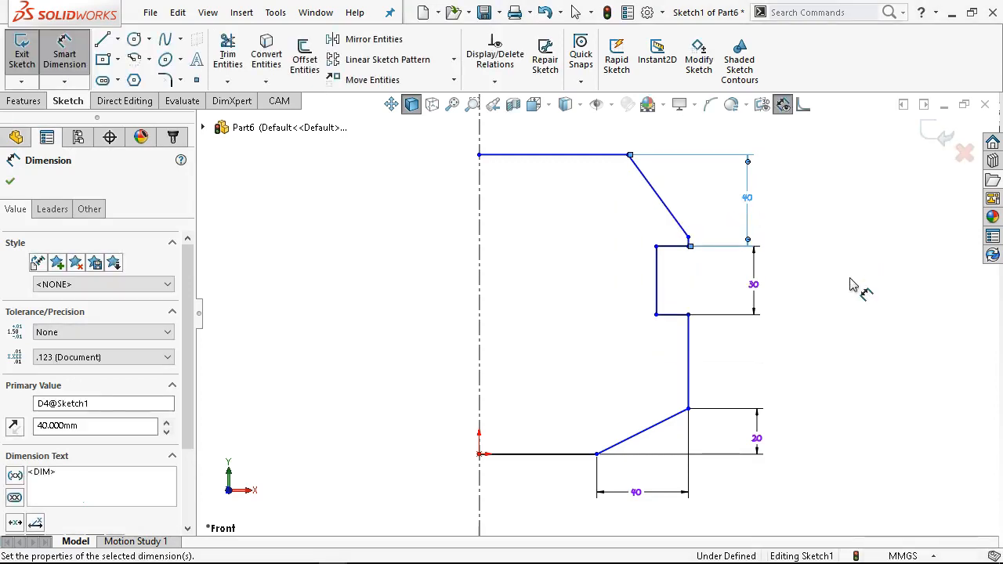
- Dimension the overall height between the top and bottom edges as 108 mm
{"action": "left_click", "coordinate": [797, 339]}
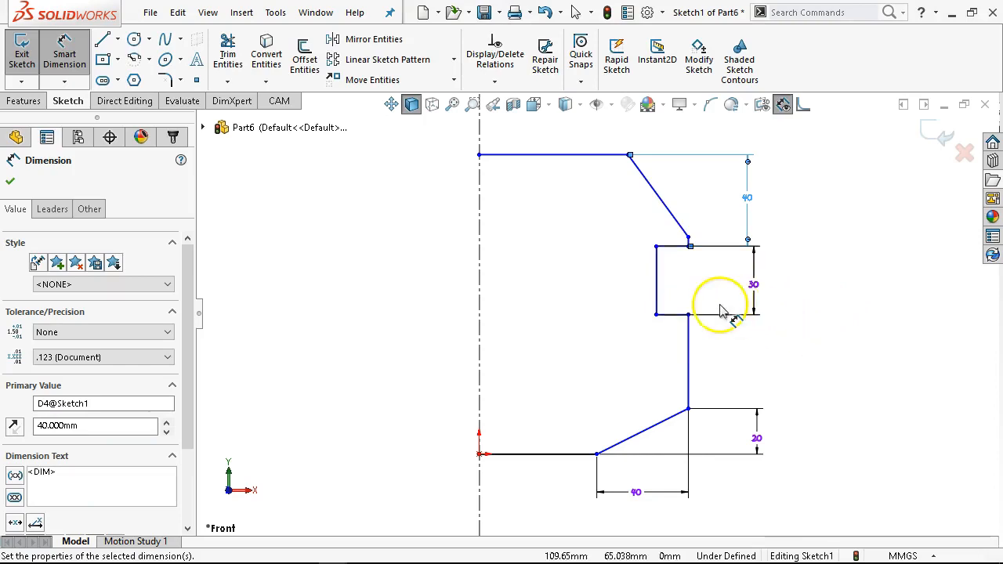
{"action": "left_click", "coordinate": [587, 155]}
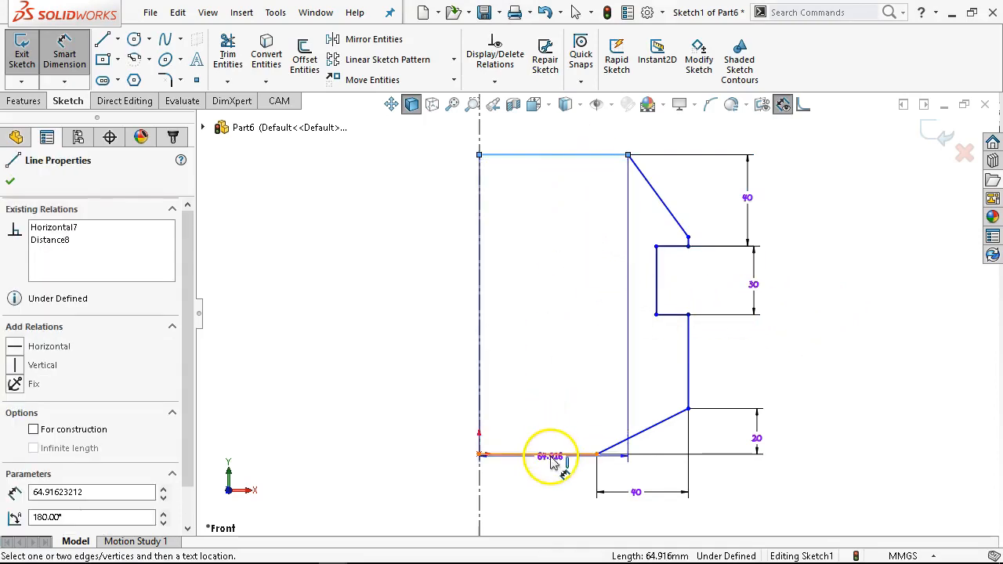
{"action": "left_click", "coordinate": [550, 454]}
{"action": "type", "text": "108"}
{"action": "key", "text": "Return"}
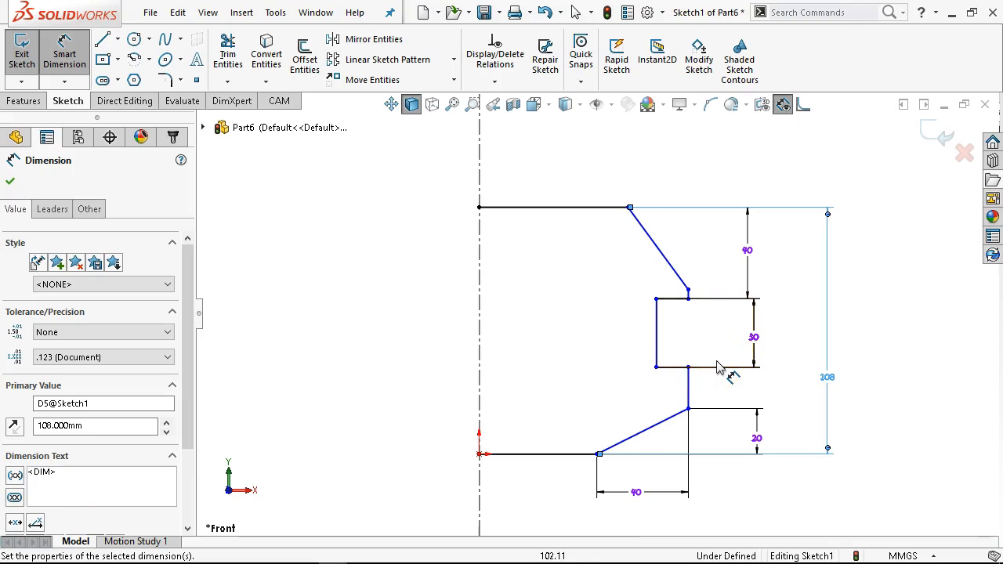
- Dimension the upper slanted line's vertical drop as 30 mm and its horizontal span as 20 mm
{"action": "left_click", "coordinate": [660, 251]}
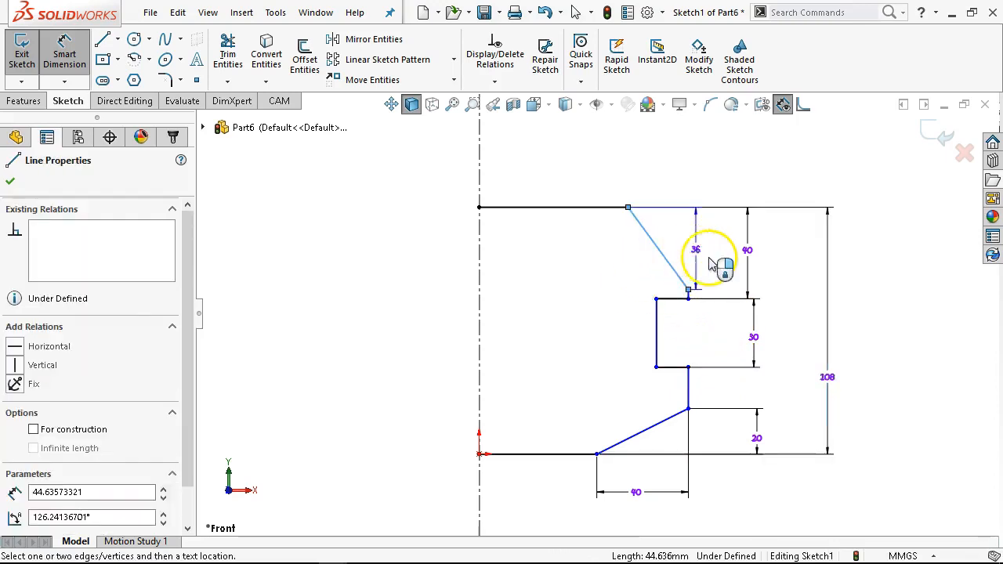
{"action": "left_click", "coordinate": [709, 265]}
{"action": "key", "text": "Return"}
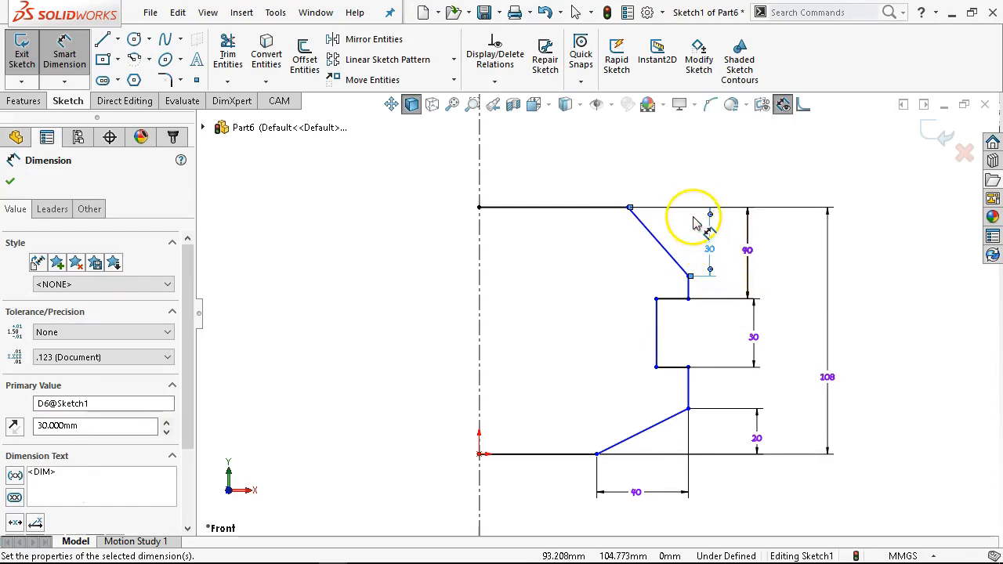
{"action": "left_click", "coordinate": [652, 233]}
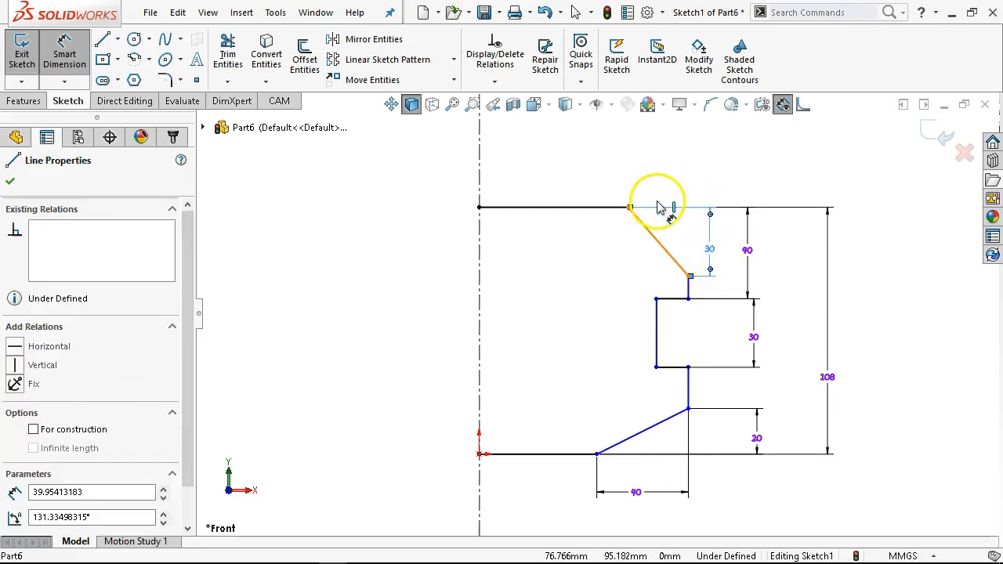
{"action": "left_click", "coordinate": [661, 168]}
{"action": "type", "text": "20"}
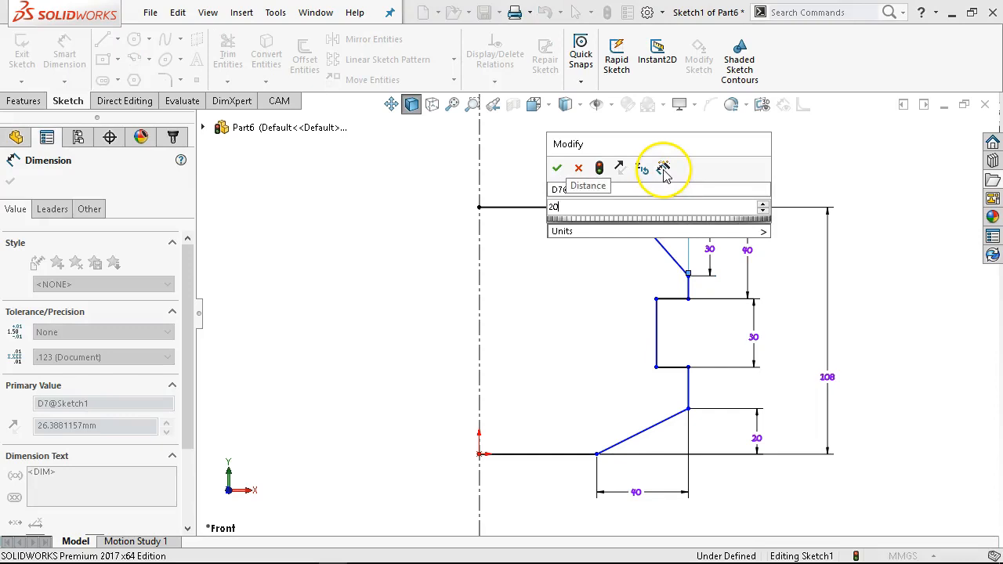
{"action": "key", "text": "Return"}
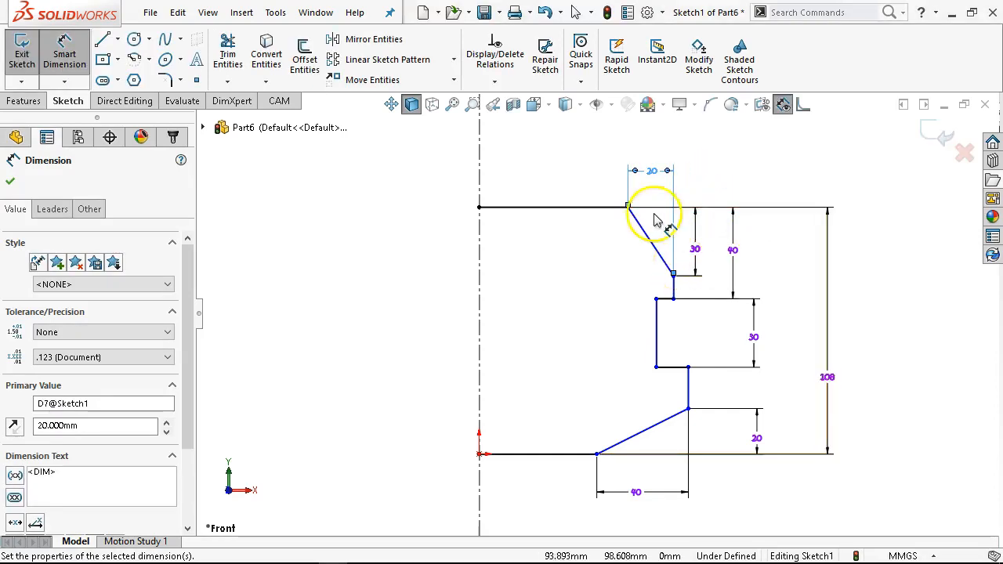
- Dimension the distance from the centerline to the short vertical edge below the upper slanted line as 65 mm
{"action": "left_click", "coordinate": [479, 252]}
{"action": "left_click", "coordinate": [672, 287]}
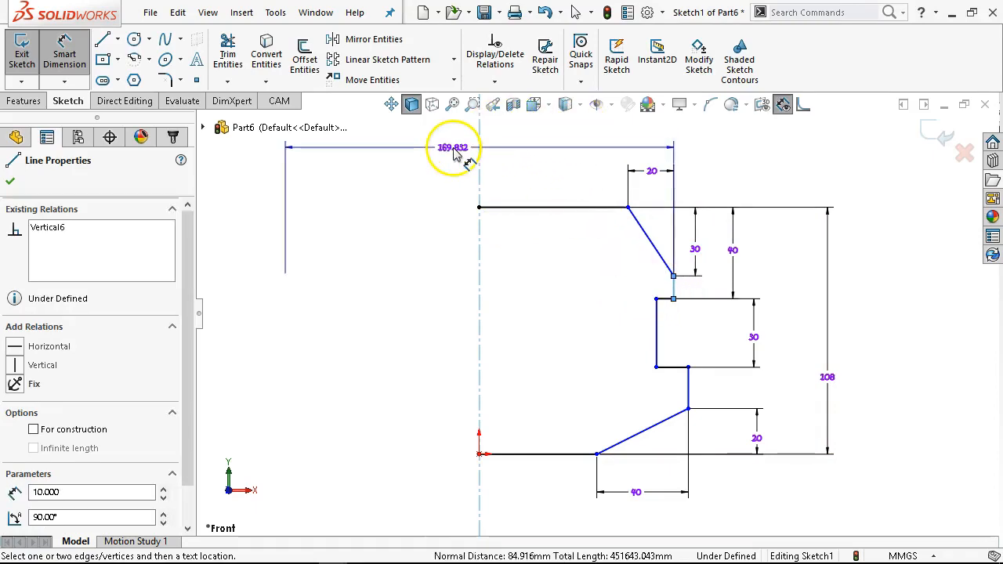
{"action": "left_click", "coordinate": [578, 159]}
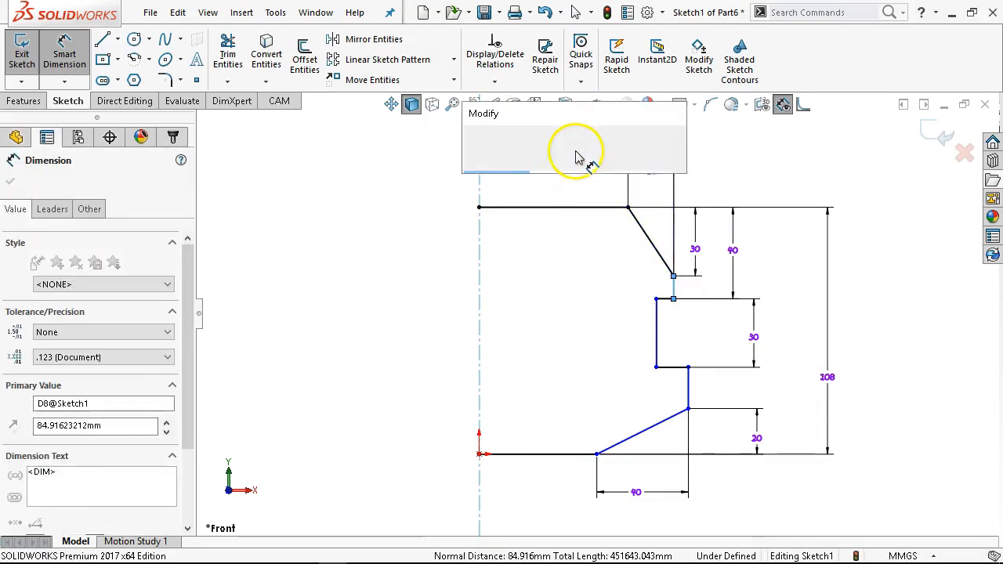
{"action": "type", "text": "6"}
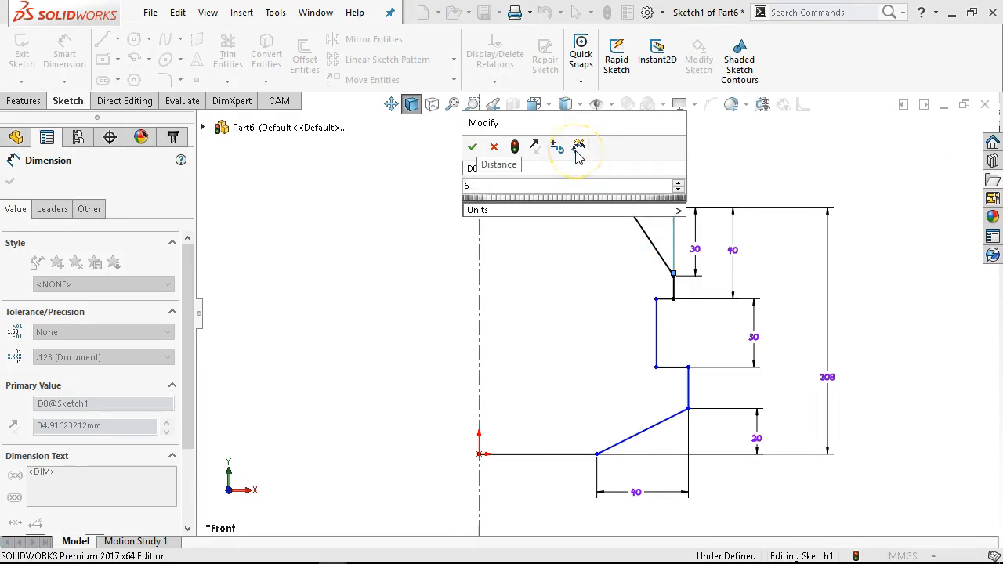
{"action": "key", "text": "Return"}
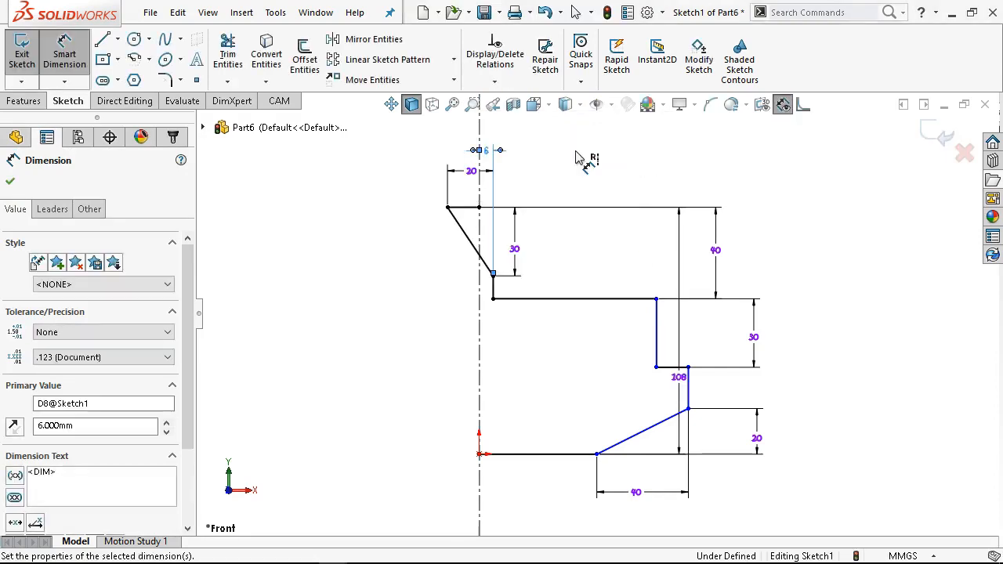
{"action": "double_click", "coordinate": [483, 149]}
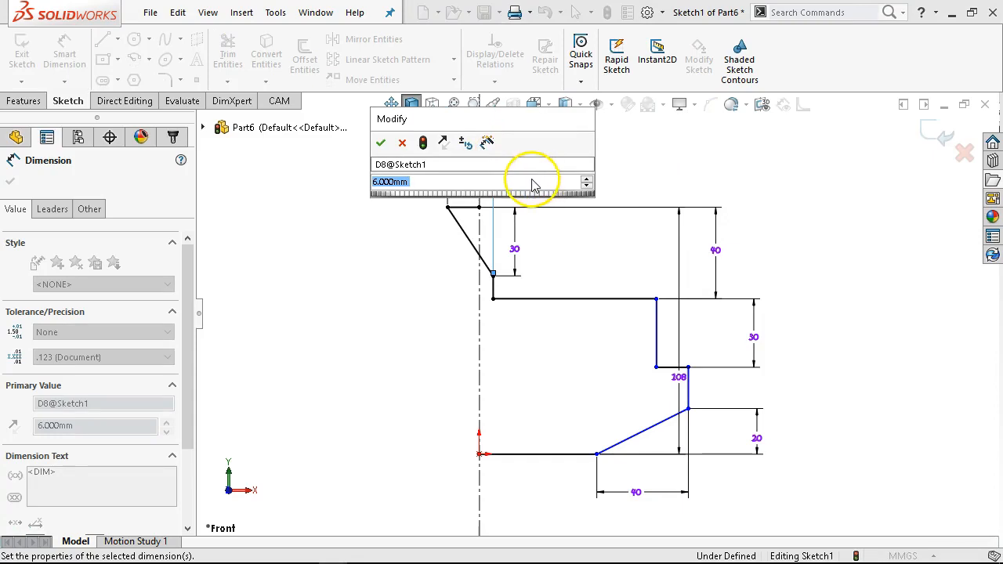
{"action": "type", "text": "65"}
{"action": "key", "text": "Return"}
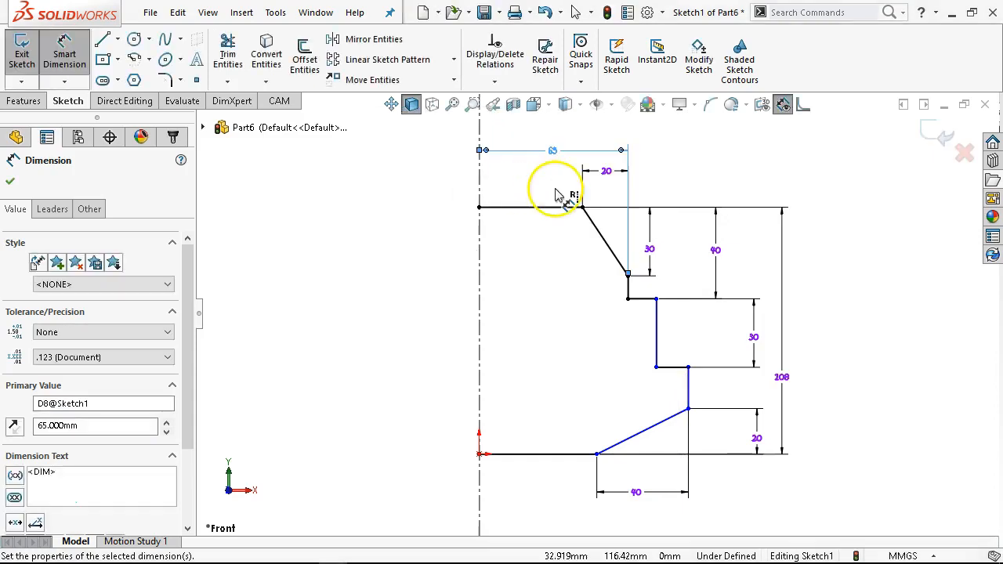
- Leave the dimension tool and drag the notch's corner points to move the notch toward the centerline
{"action": "right_click", "coordinate": [589, 374]}
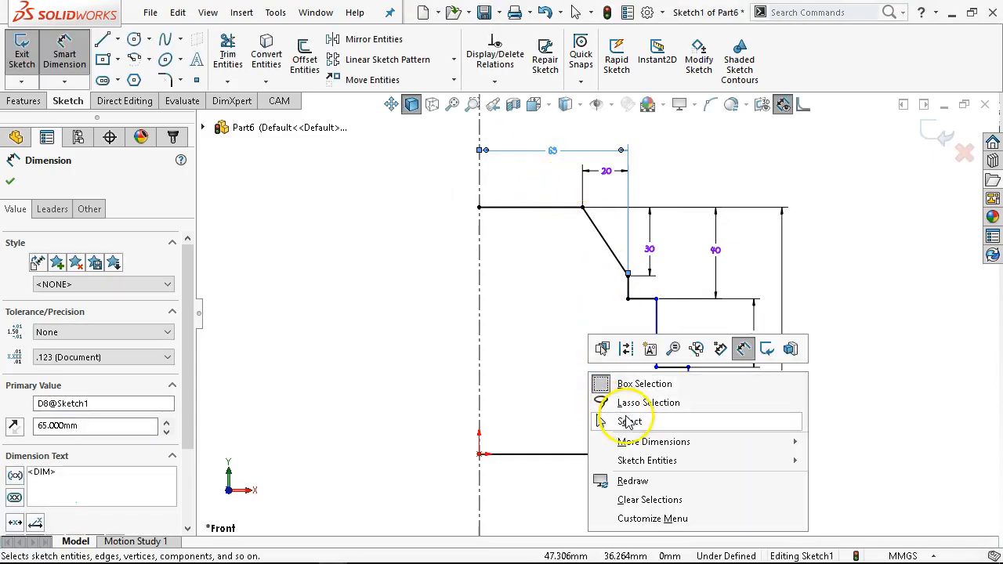
{"action": "left_click", "coordinate": [629, 422]}
{"action": "left_click_drag", "start_coordinate": [656, 300], "coordinate": [585, 302]}
{"action": "left_click_drag", "start_coordinate": [692, 377], "coordinate": [633, 381]}
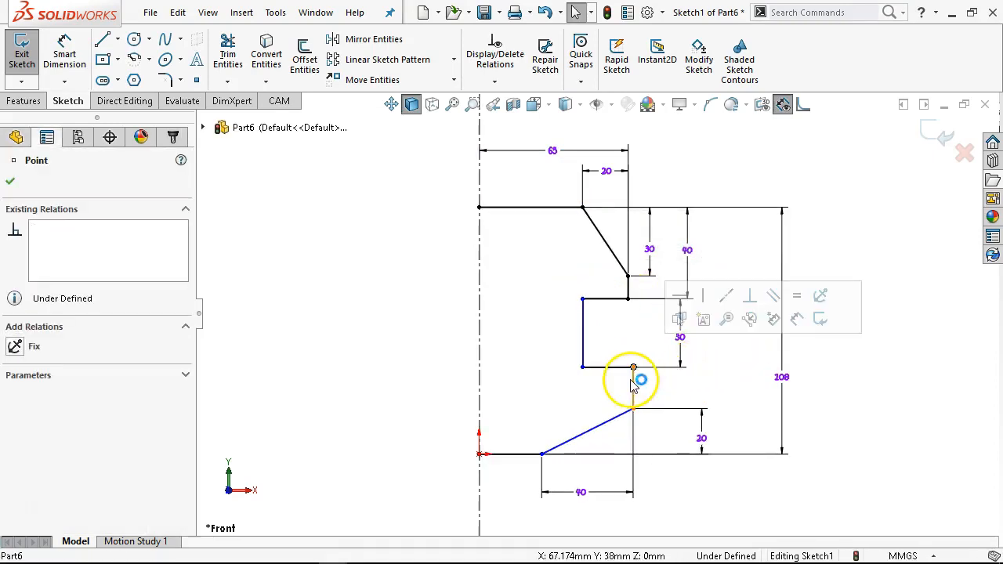
- Make the two short vertical edges above and below the notch collinear
{"action": "left_click", "coordinate": [630, 296], "text": "ctrl"}
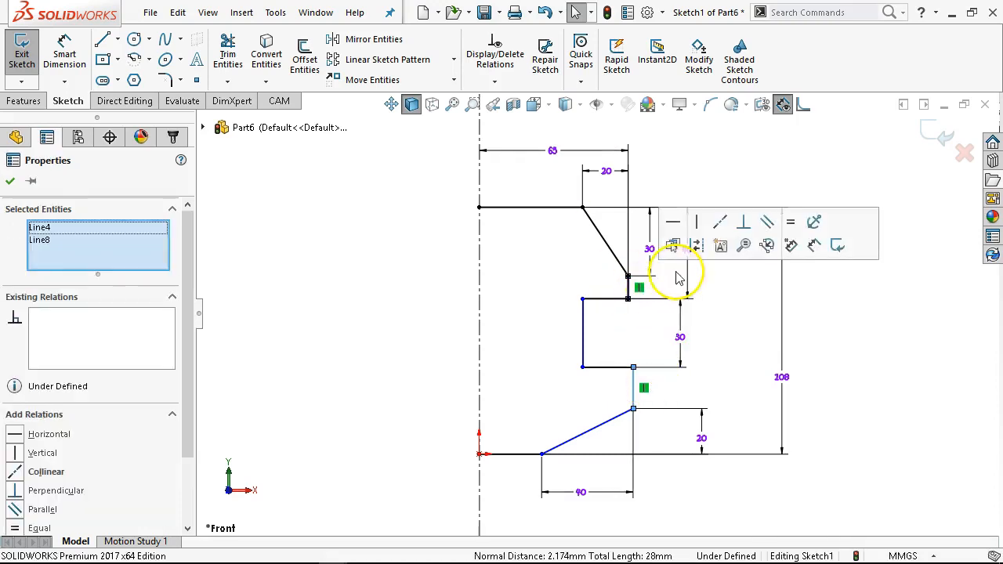
{"action": "left_click", "coordinate": [719, 222]}
{"action": "left_click", "coordinate": [854, 362]}
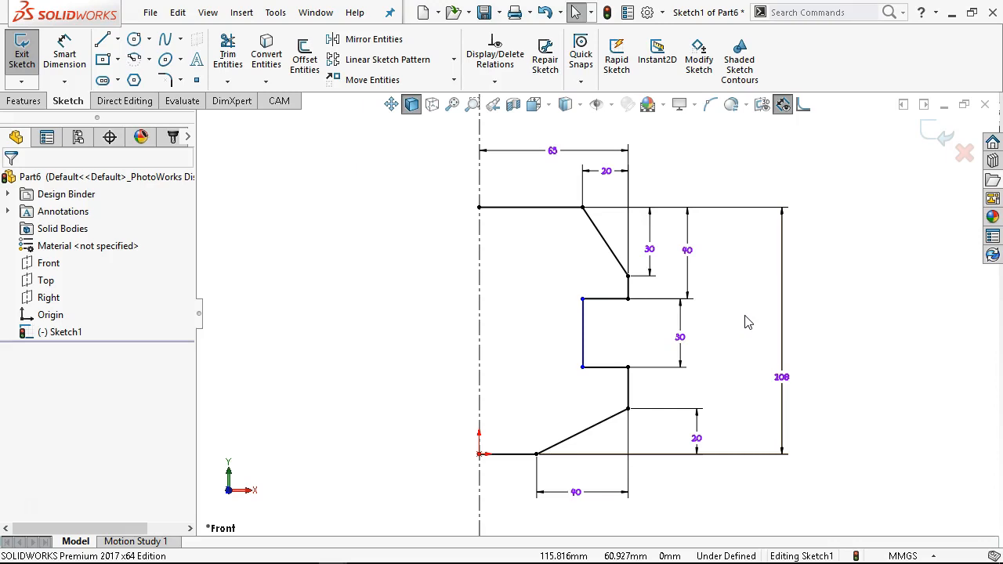
- Switch to the browser and examine the Figure P2-12 drawing's dimensions
{"action": "mouse_move", "coordinate": [393, 558]}
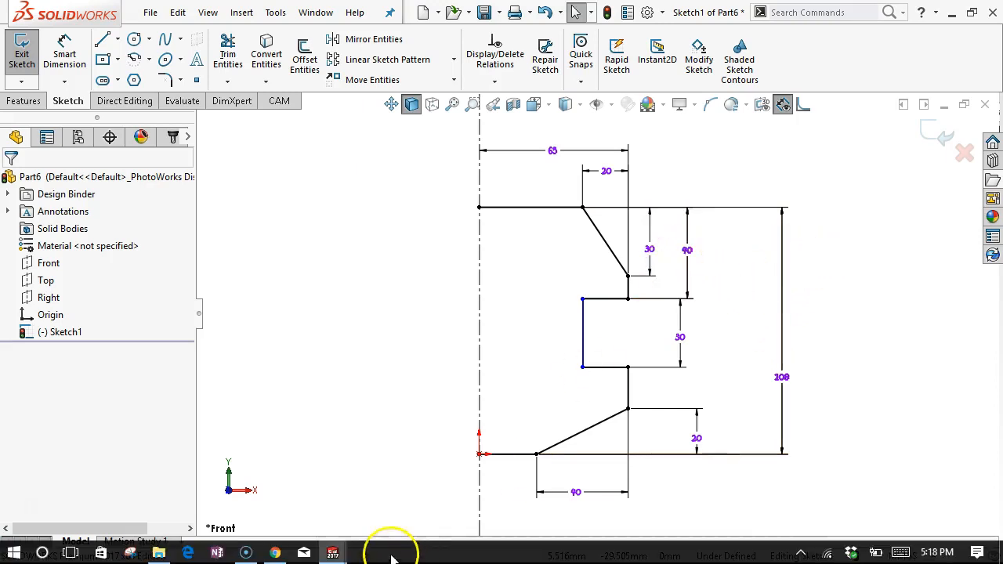
{"action": "left_click", "coordinate": [275, 553]}
{"action": "scroll", "coordinate": [533, 408], "scroll_direction": "down", "scroll_amount": 4}
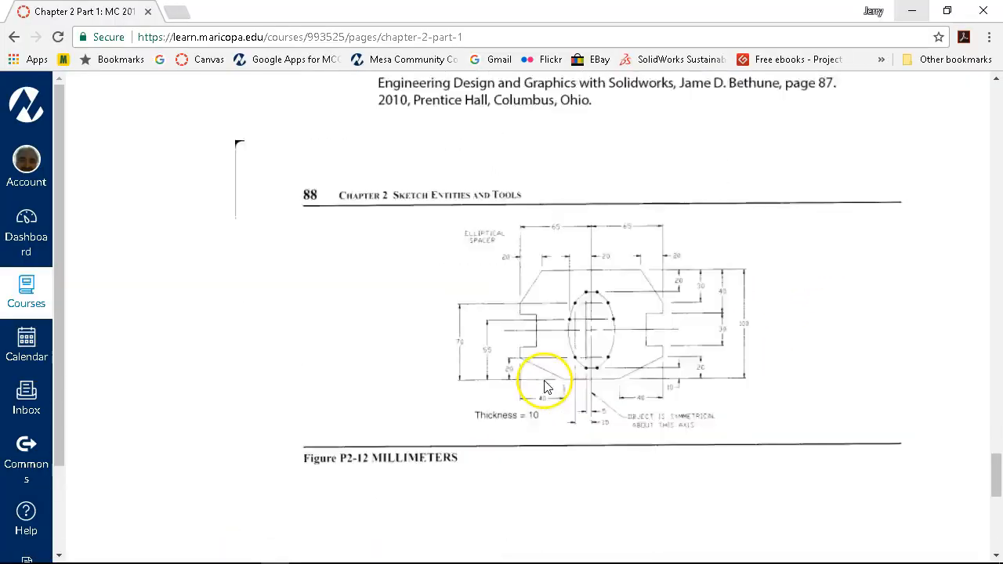
{"action": "scroll", "coordinate": [547, 387], "scroll_direction": "up", "scroll_amount": 1}
{"action": "scroll", "coordinate": [546, 394], "scroll_direction": "down", "scroll_amount": 1}
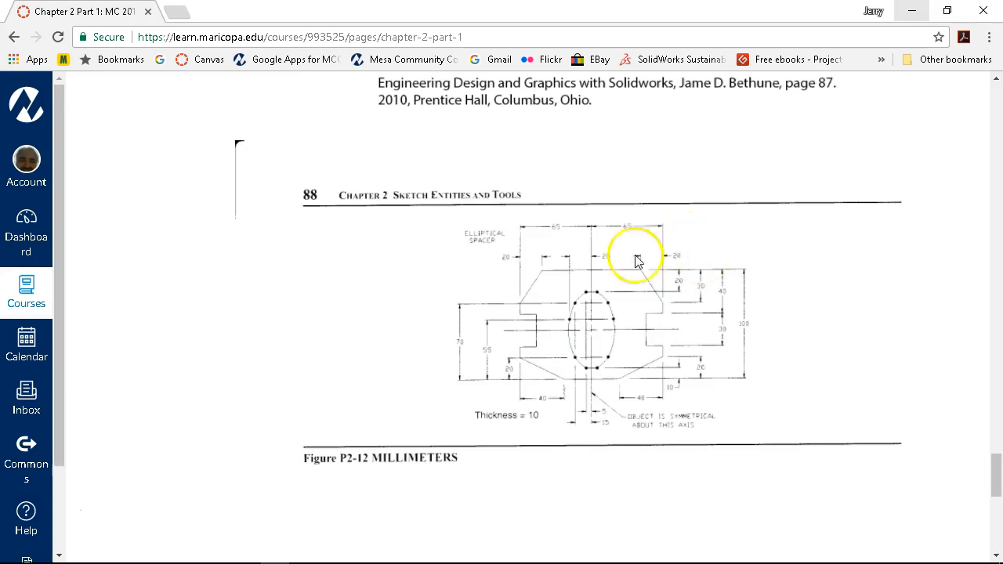
- Switch back to SolidWorks and dimension the notch's lower horizontal edge as 15 mm
{"action": "mouse_move", "coordinate": [421, 558]}
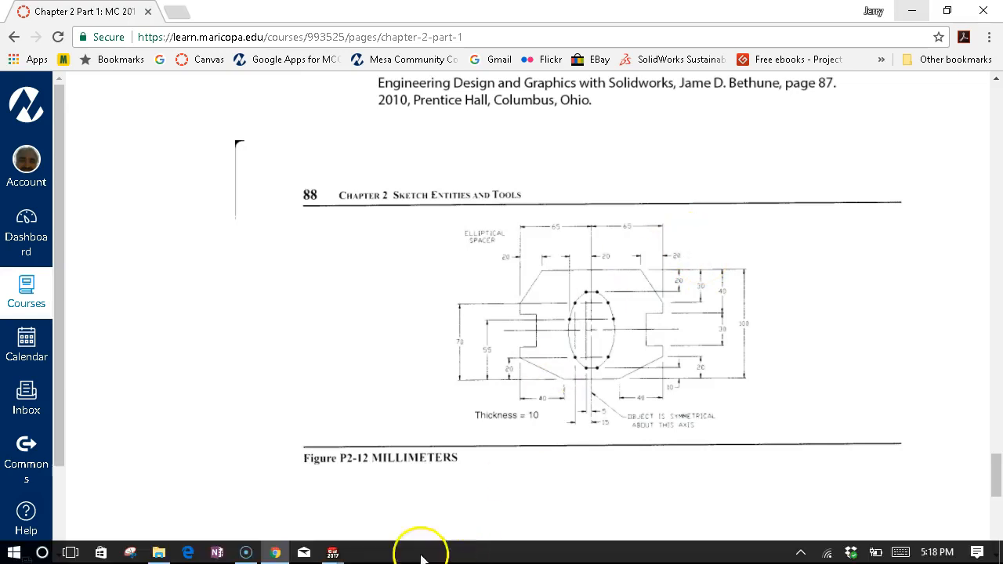
{"action": "left_click", "coordinate": [332, 553]}
{"action": "left_click", "coordinate": [675, 444]}
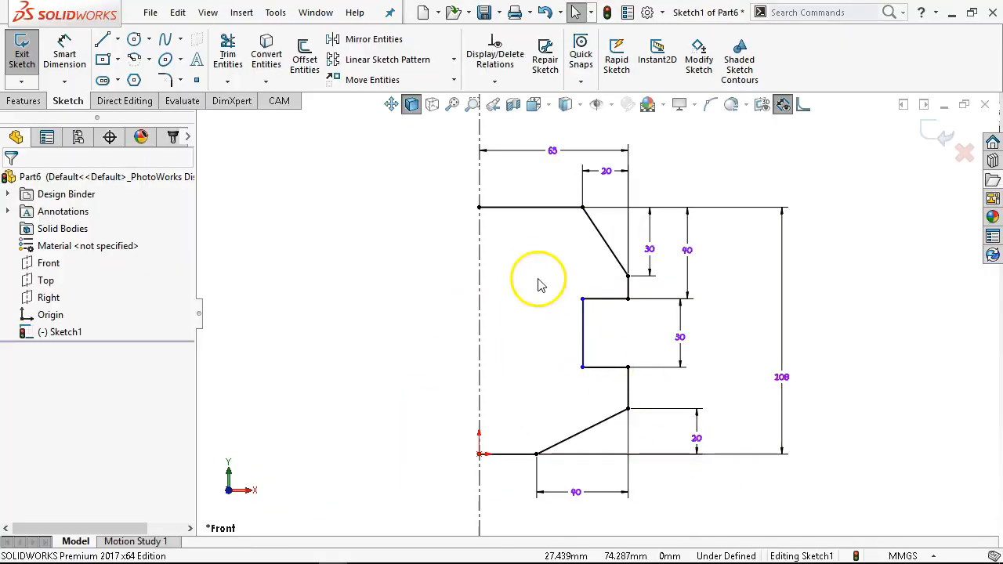
{"action": "left_click", "coordinate": [64, 53]}
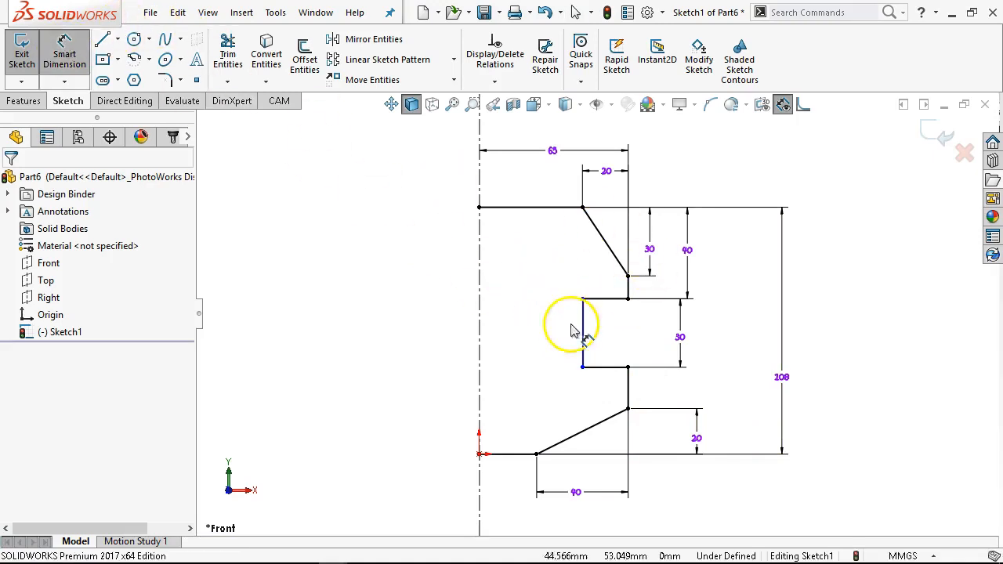
{"action": "left_click", "coordinate": [609, 366]}
{"action": "left_click", "coordinate": [547, 408]}
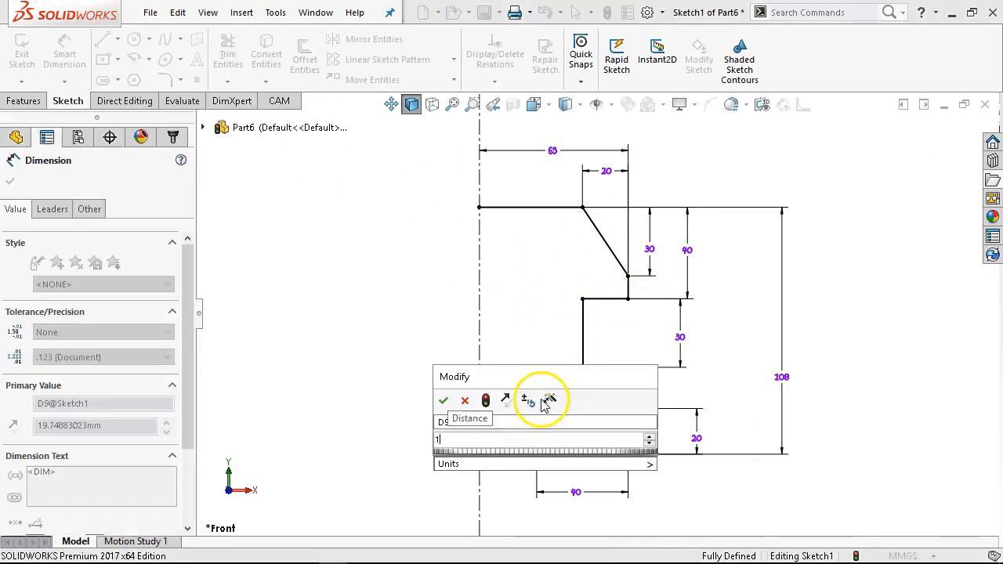
{"action": "key", "text": "Return"}
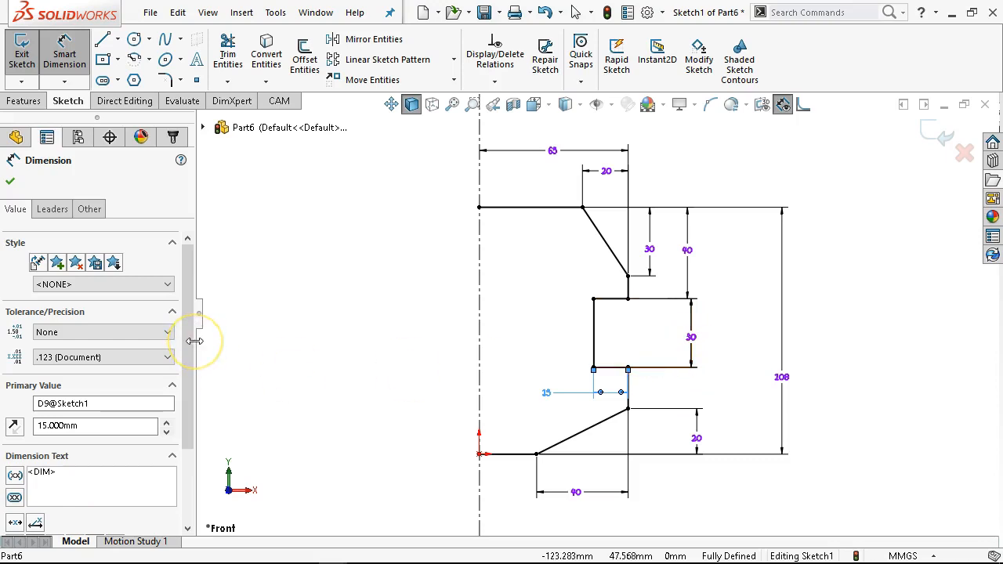
- Mark the 15 mm notch dimension as an inspection dimension
{"action": "left_click_drag", "start_coordinate": [191, 350], "coordinate": [184, 447]}
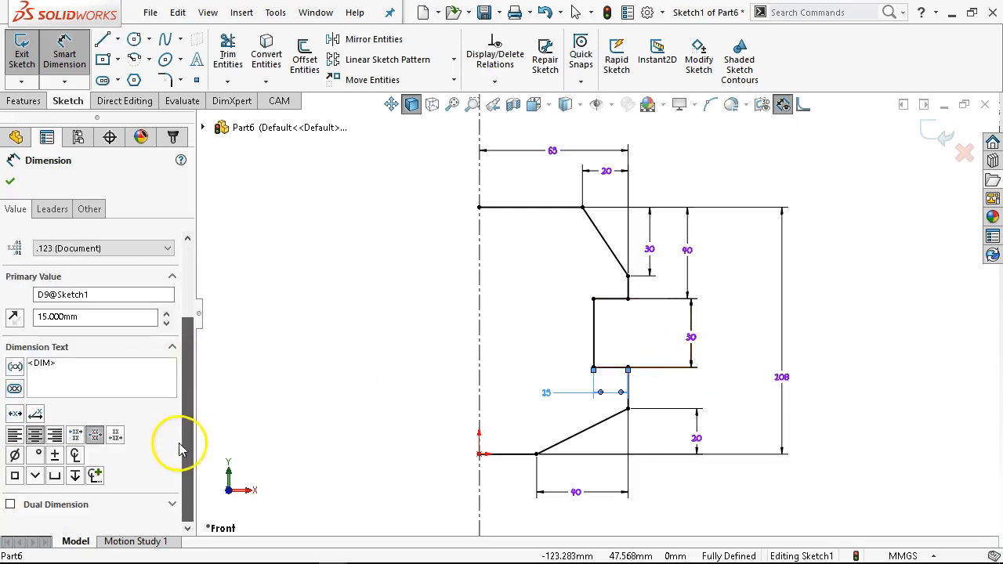
{"action": "left_click", "coordinate": [15, 389]}
{"action": "right_click", "coordinate": [326, 361]}
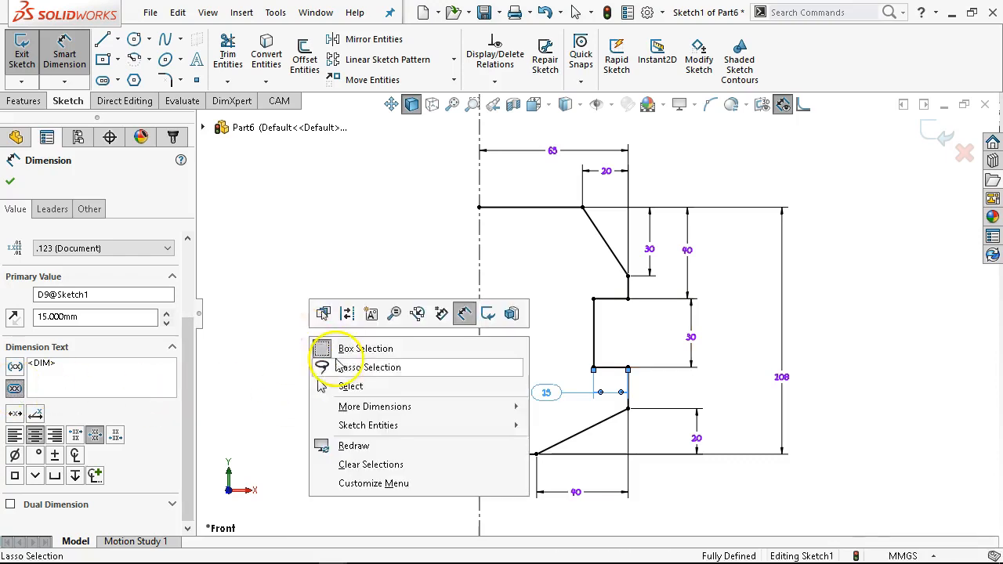
{"action": "left_click", "coordinate": [351, 386]}
{"action": "right_click", "coordinate": [357, 382]}
{"action": "left_click", "coordinate": [366, 380]}
{"action": "right_click", "coordinate": [362, 336]}
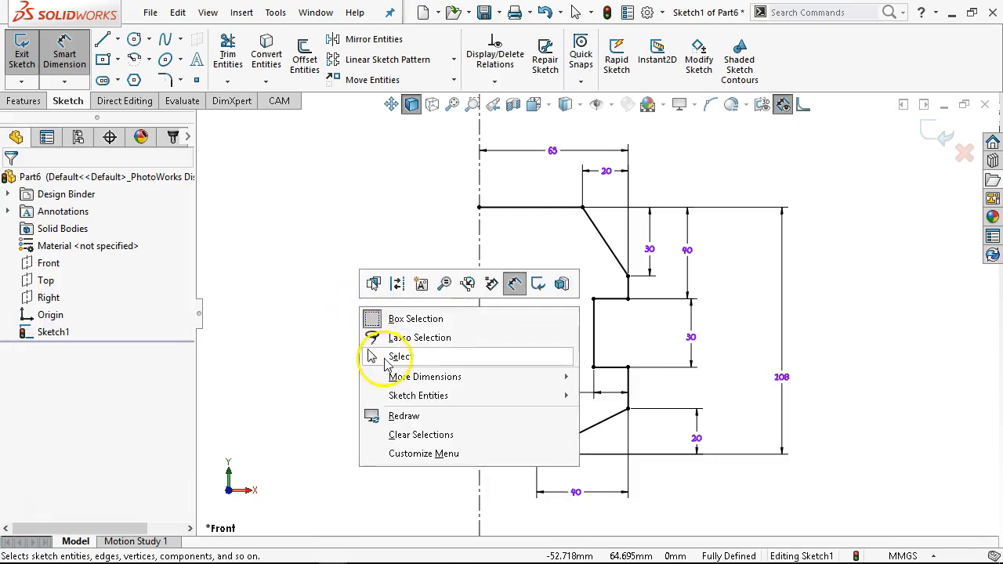
{"action": "left_click", "coordinate": [743, 364]}
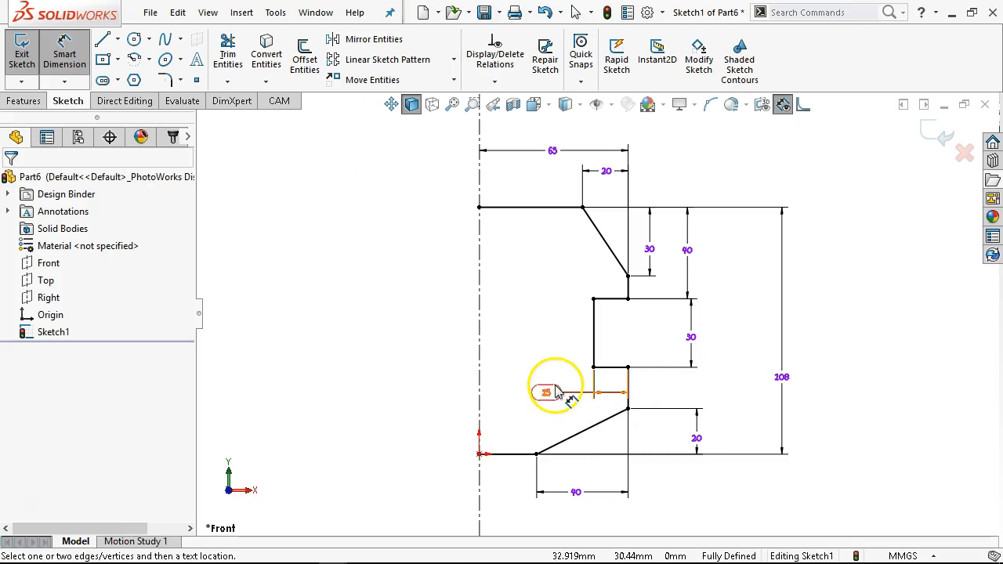
{"action": "right_click", "coordinate": [556, 386]}
{"action": "mouse_move", "coordinate": [604, 454]}
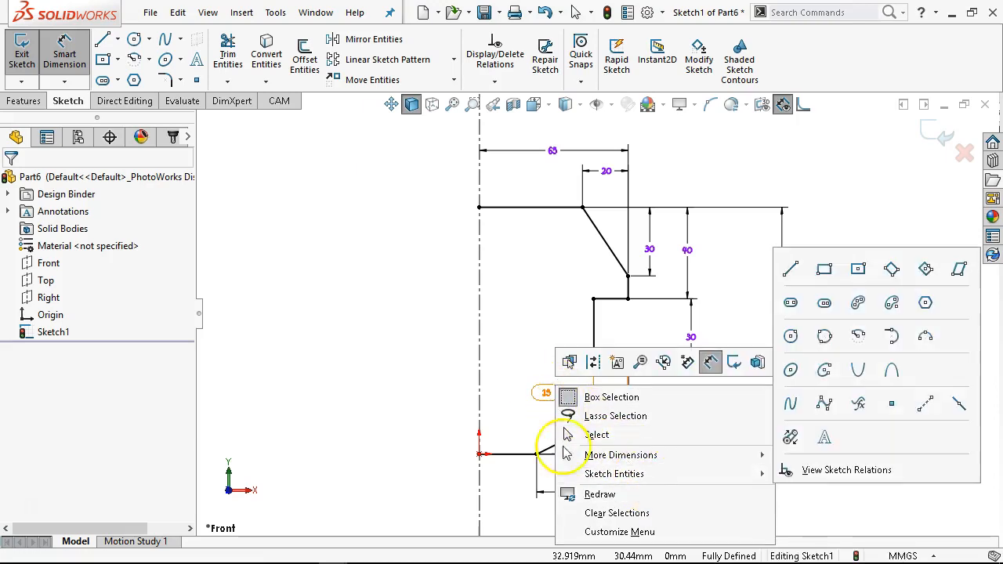
{"action": "left_click", "coordinate": [546, 358]}
{"action": "double_click", "coordinate": [546, 392]}
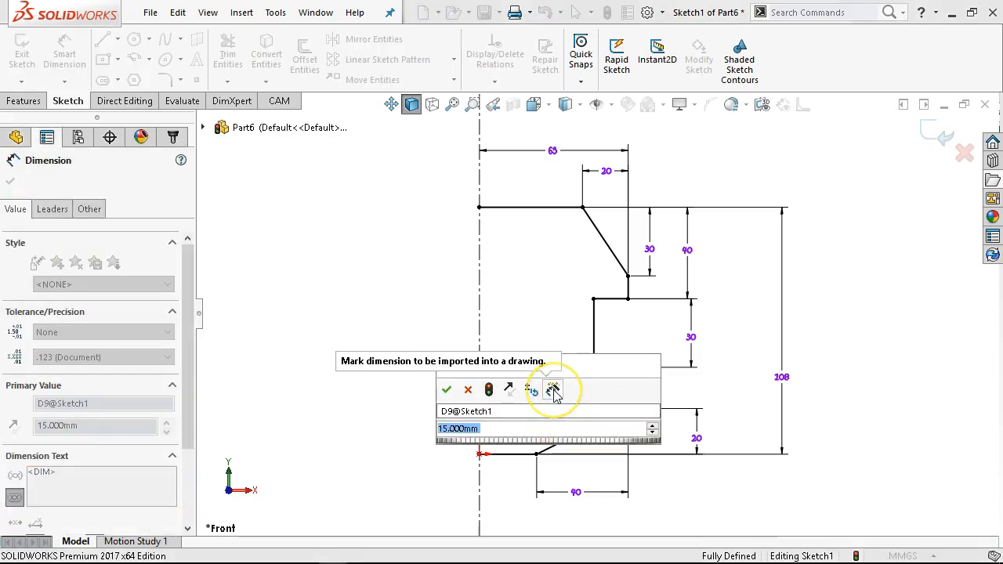
{"action": "left_click", "coordinate": [446, 390]}
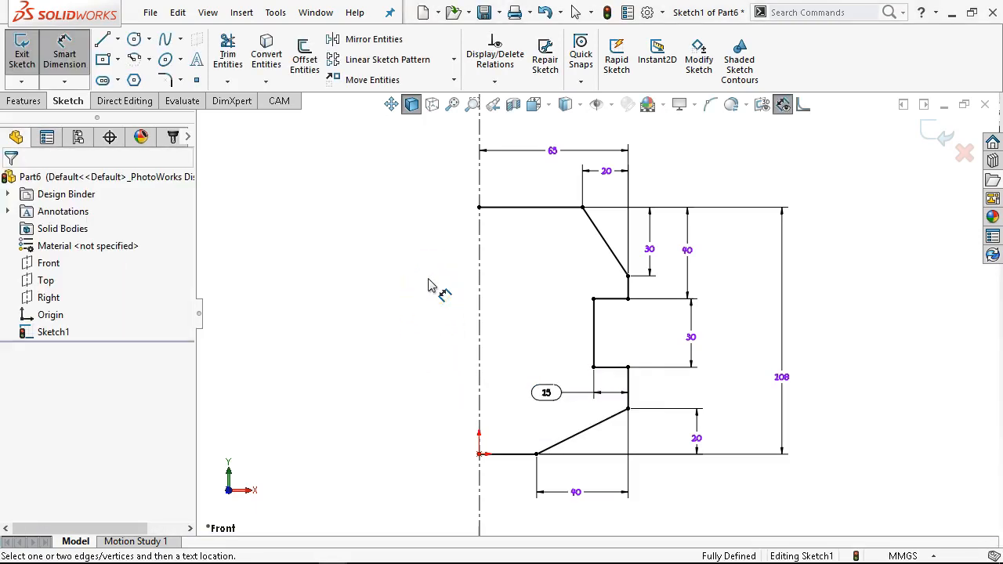
- Move the 15 mm dimension to the right of the notch
{"action": "left_click_drag", "start_coordinate": [546, 393], "coordinate": [714, 392]}
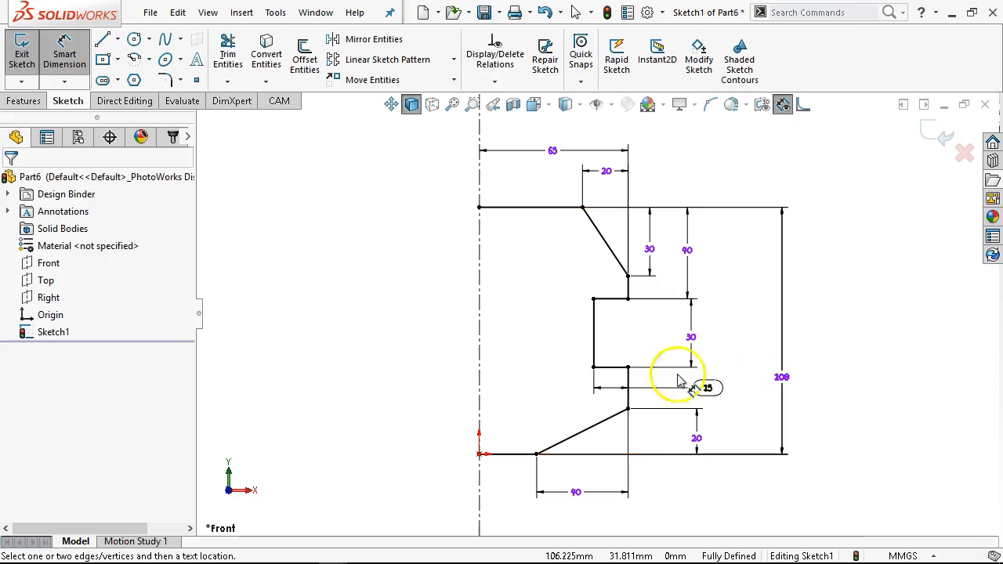
{"action": "scroll", "coordinate": [474, 269], "scroll_direction": "up", "scroll_amount": 1}
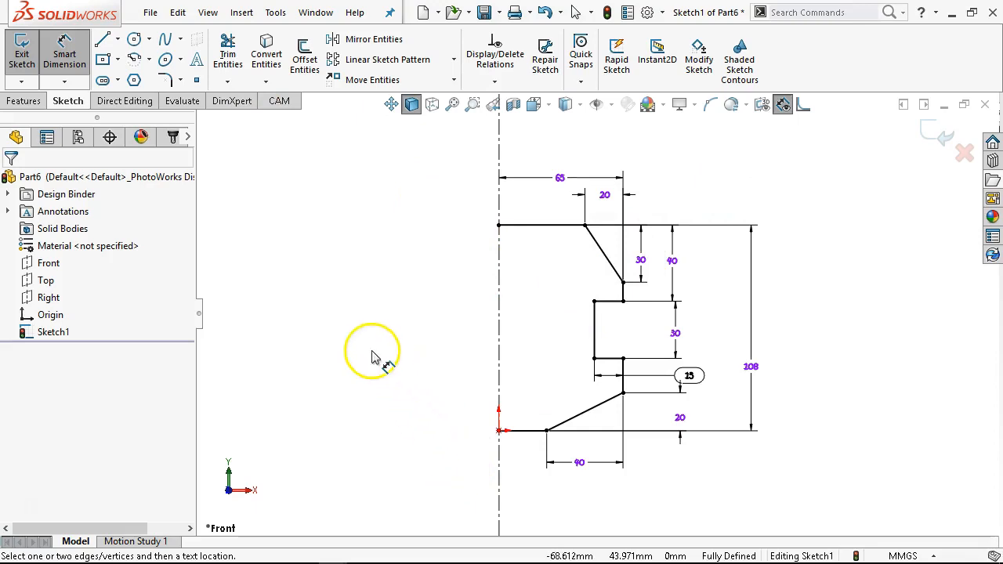
{"action": "key", "text": "Escape"}
- Select the whole half-profile and mirror it about the centerline
{"action": "mouse_move", "coordinate": [731, 185]}
{"action": "left_mouse_down"}
{"action": "mouse_move", "coordinate": [480, 428]}
{"action": "mouse_move", "coordinate": [391, 486]}
{"action": "left_mouse_up"}
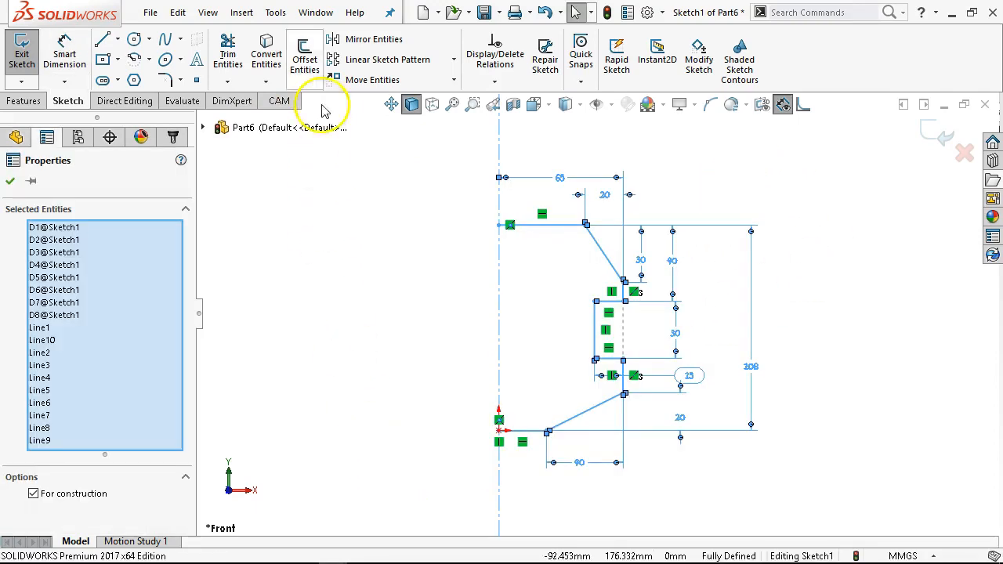
{"action": "left_click", "coordinate": [374, 39]}
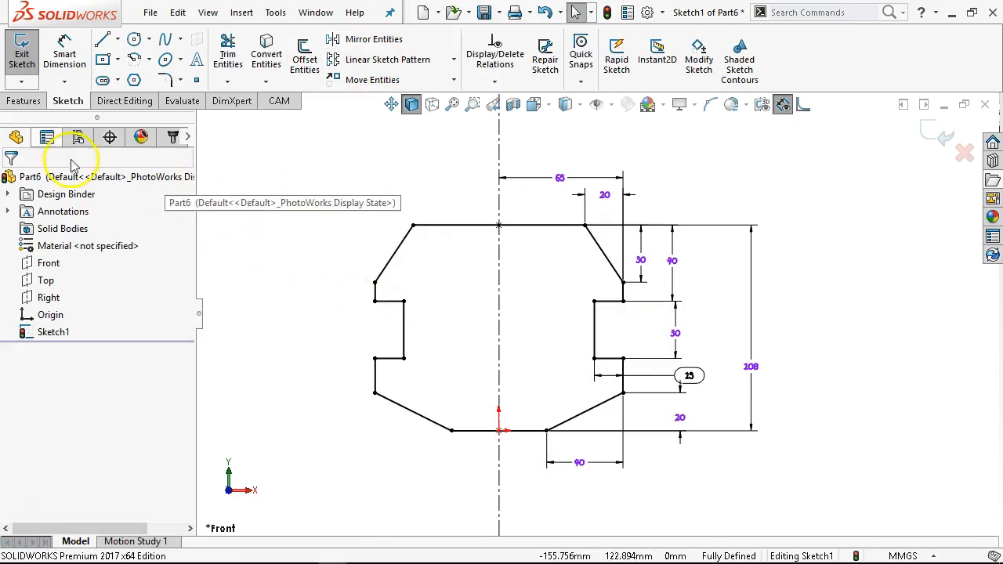
- Extrude the full profile 10 mm with Extruded Boss/Base
{"action": "left_click", "coordinate": [18, 101]}
{"action": "left_click", "coordinate": [29, 59]}
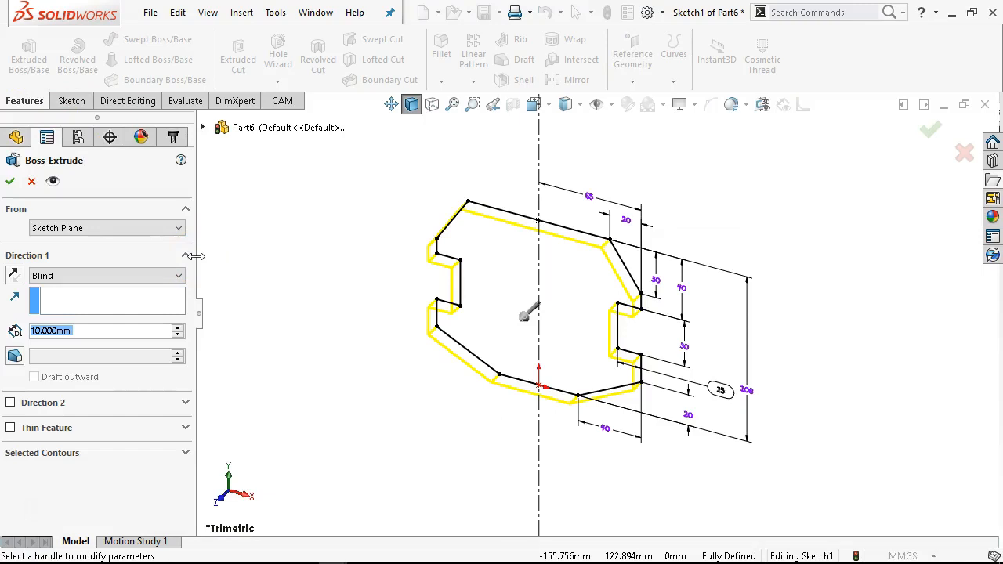
{"action": "left_click", "coordinate": [10, 182]}
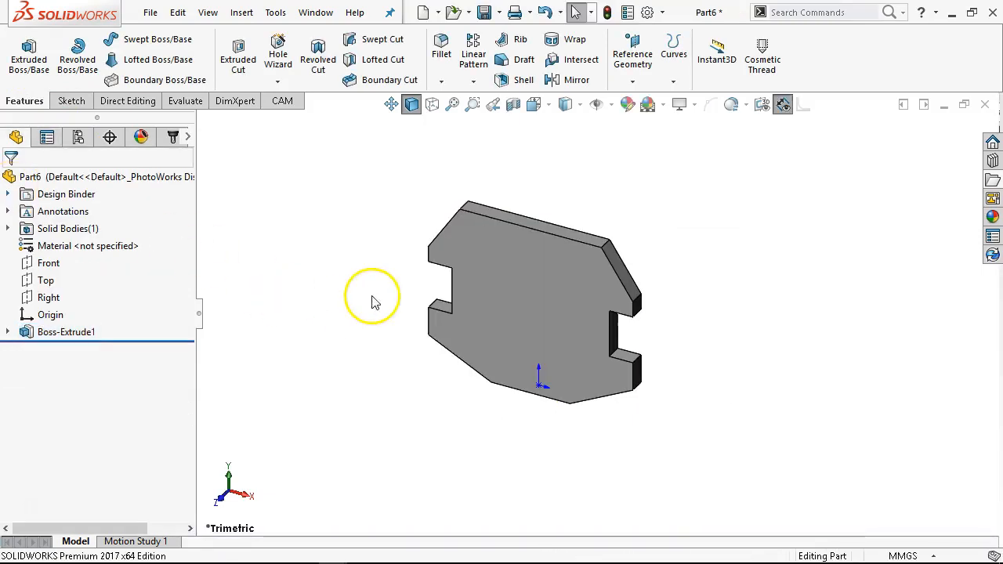
- Open a new sketch on the part's front face
{"action": "key", "text": "ctrl+1"}
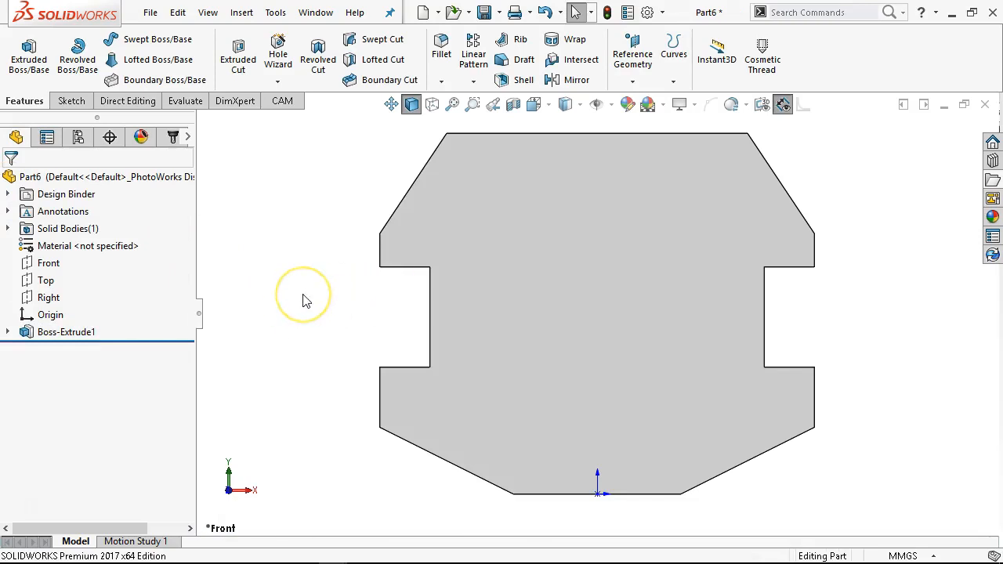
{"action": "left_click", "coordinate": [522, 276]}
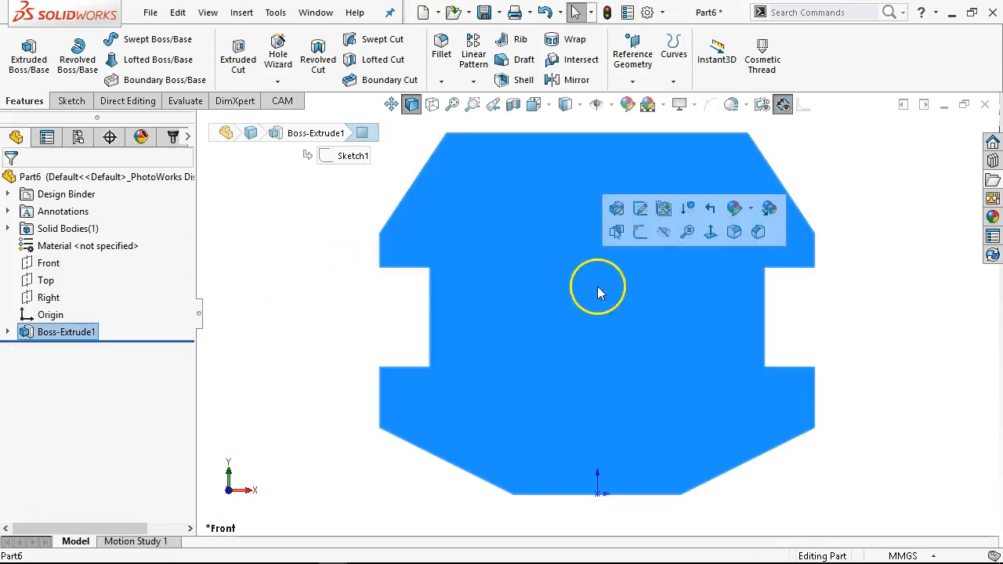
{"action": "left_click", "coordinate": [635, 232]}
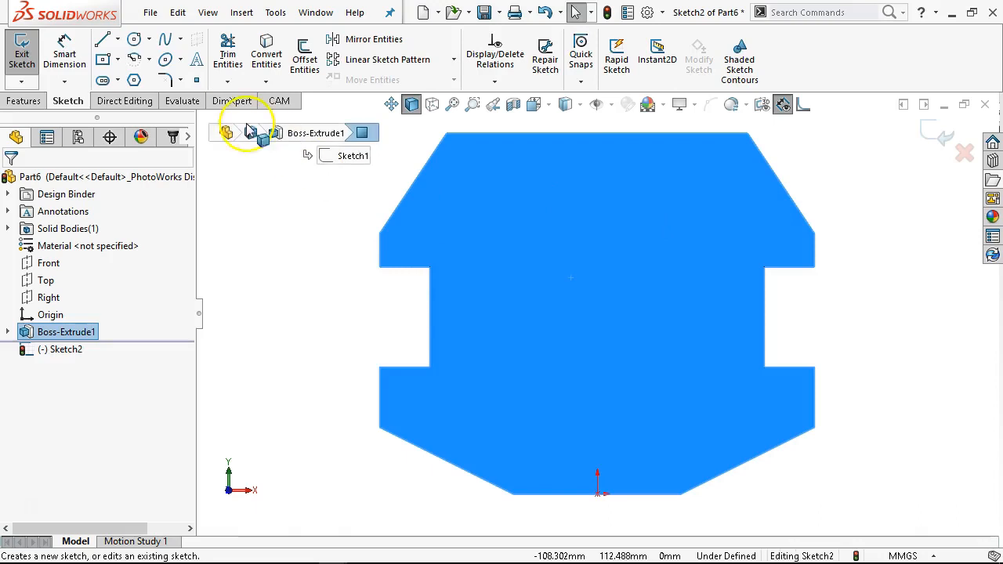
{"action": "left_click", "coordinate": [119, 43]}
{"action": "left_click", "coordinate": [129, 94]}
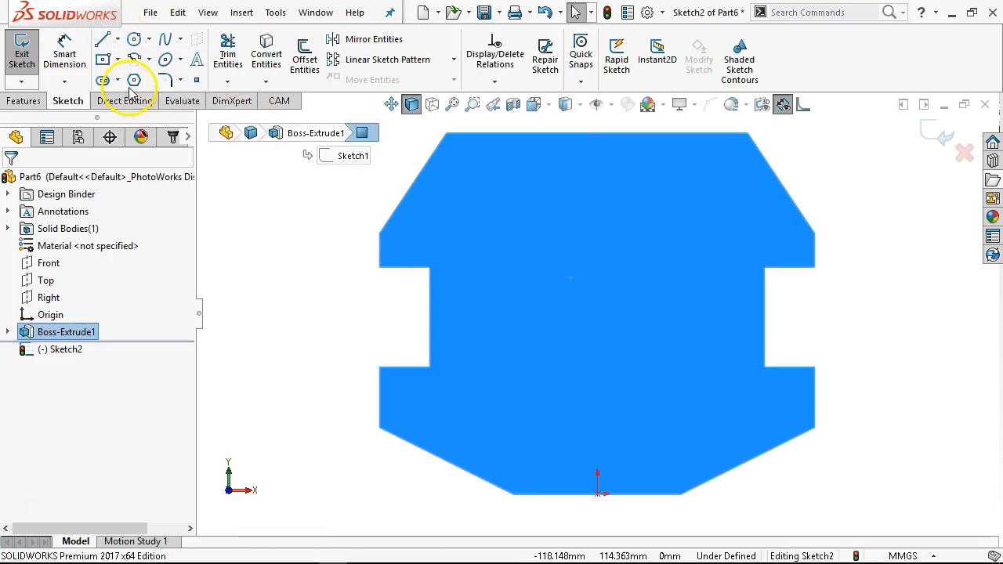
- Draw a vertical centerline from the origin up to the top edge
{"action": "left_click", "coordinate": [118, 41]}
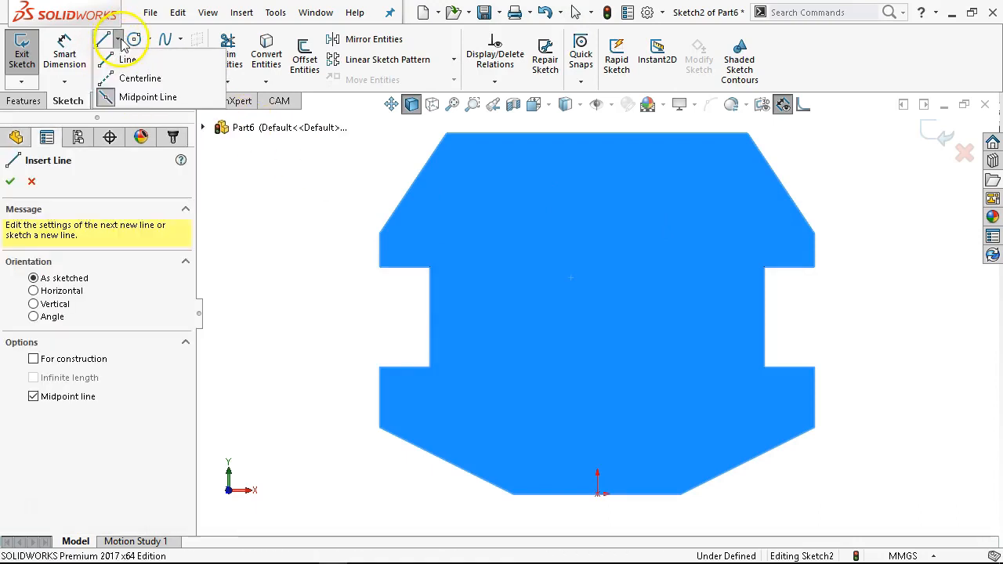
{"action": "left_click", "coordinate": [134, 77]}
{"action": "left_click", "coordinate": [595, 494]}
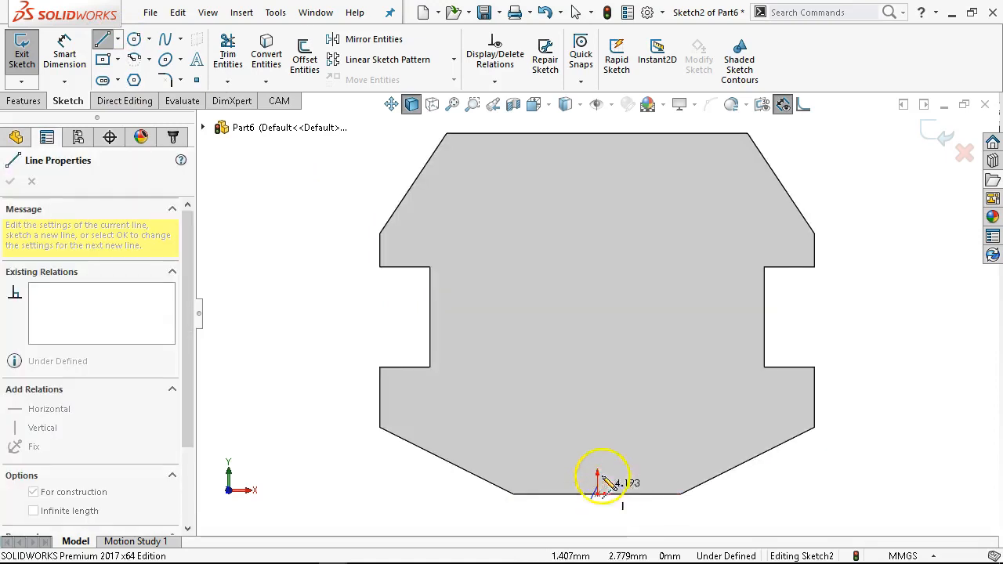
{"action": "left_click", "coordinate": [598, 134]}
{"action": "right_click", "coordinate": [643, 192]}
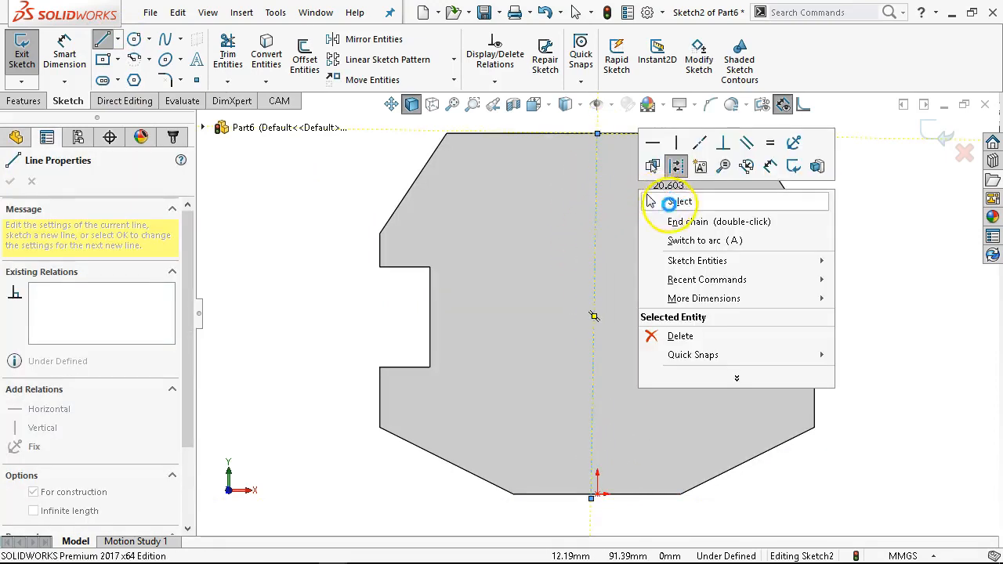
{"action": "left_click", "coordinate": [666, 202]}
{"action": "left_click", "coordinate": [598, 494]}
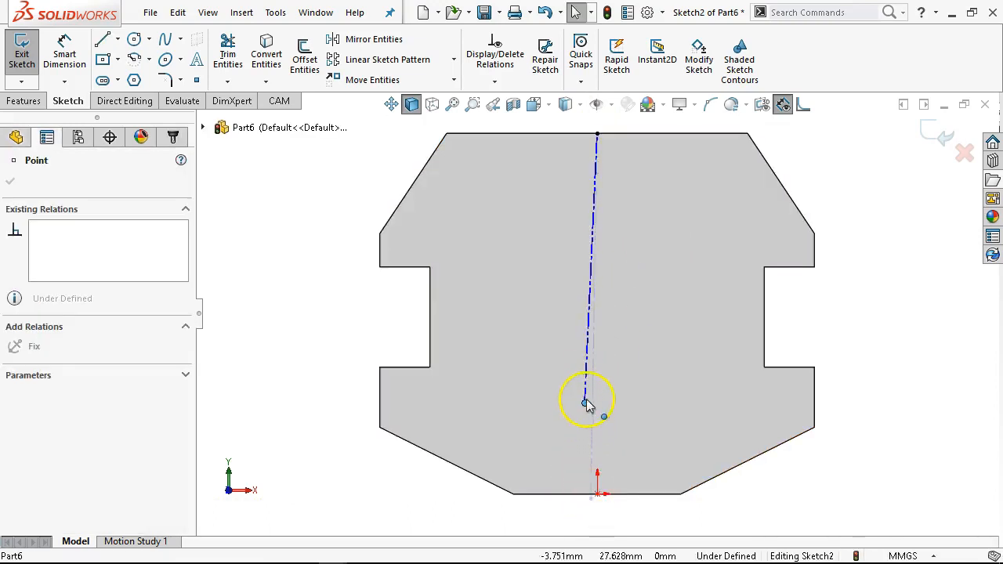
{"action": "left_click_drag", "start_coordinate": [601, 497], "coordinate": [598, 495]}
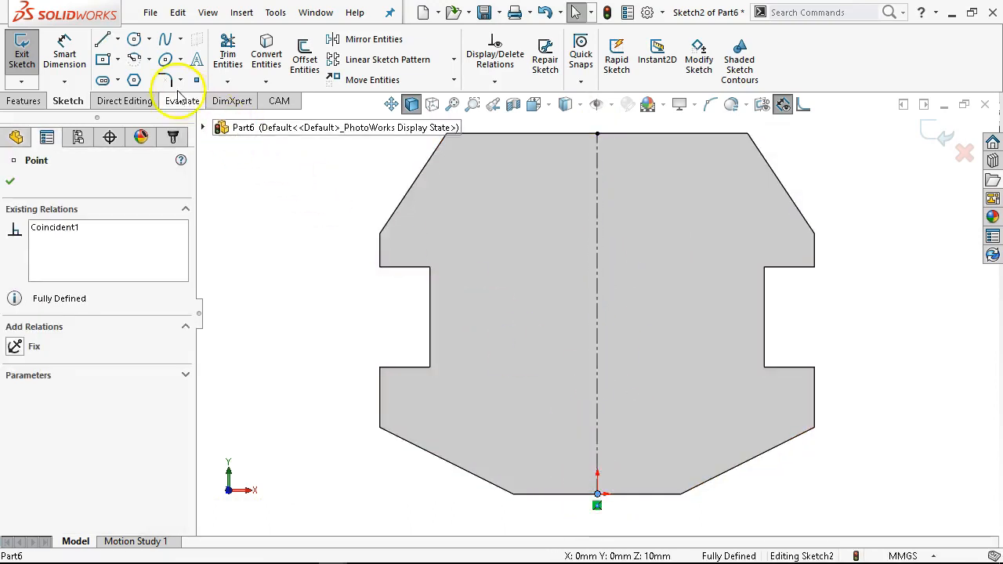
- Draw two short horizontal lines starting on the centerline, one low and one high on the face
{"action": "left_click", "coordinate": [118, 39]}
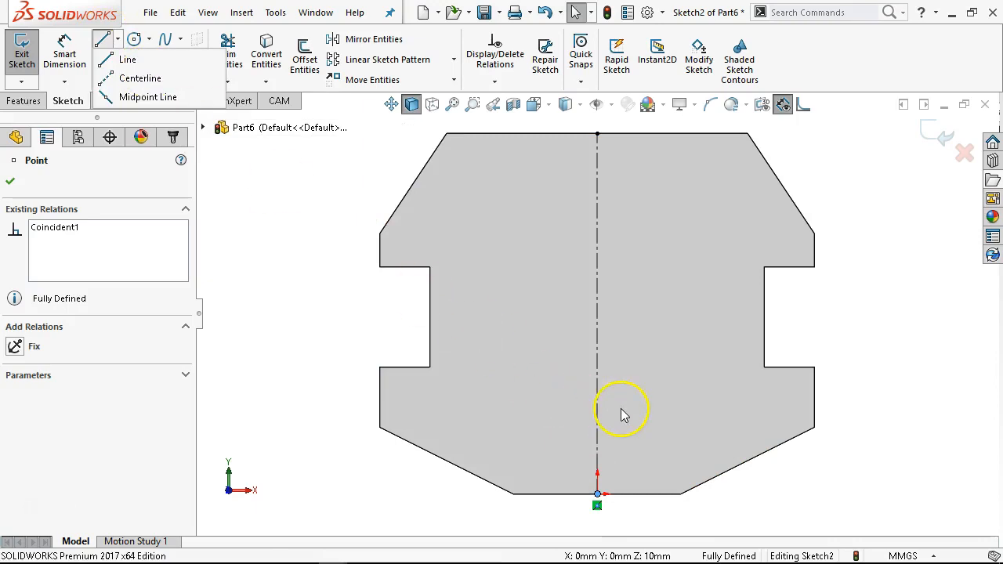
{"action": "left_click", "coordinate": [113, 58]}
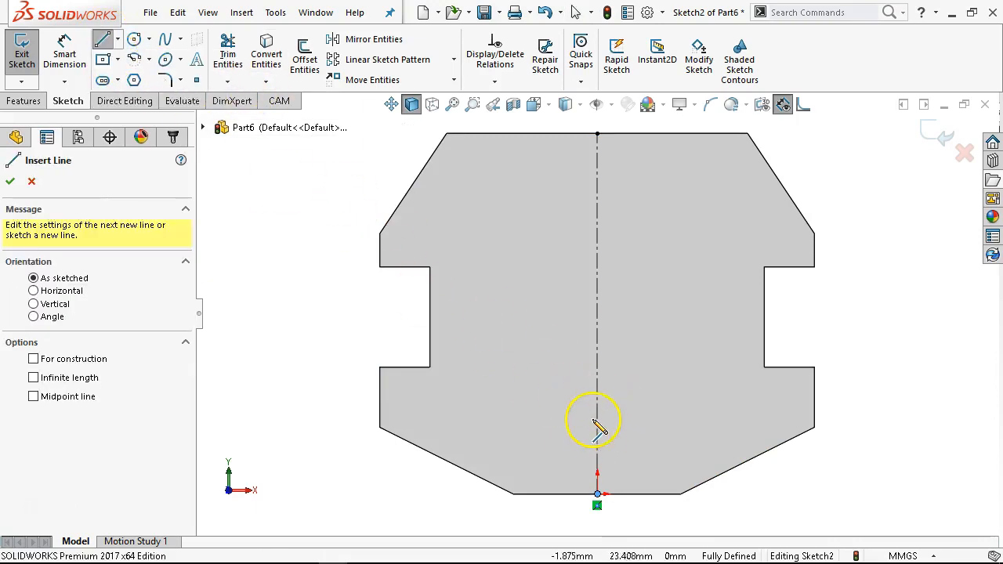
{"action": "left_click", "coordinate": [598, 427]}
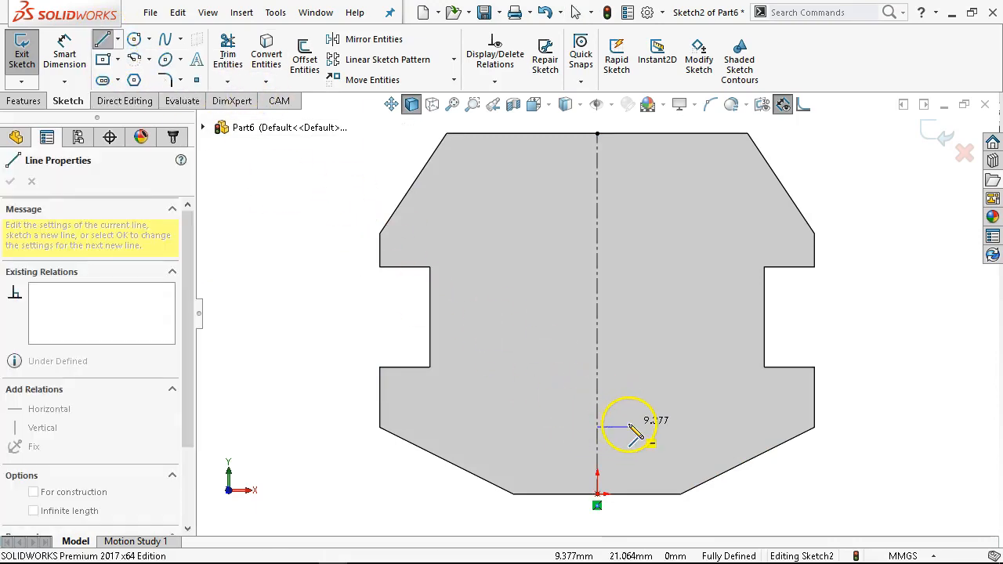
{"action": "left_click_drag", "start_coordinate": [630, 425], "coordinate": [629, 427]}
{"action": "left_click_drag", "start_coordinate": [597, 205], "coordinate": [628, 205]}
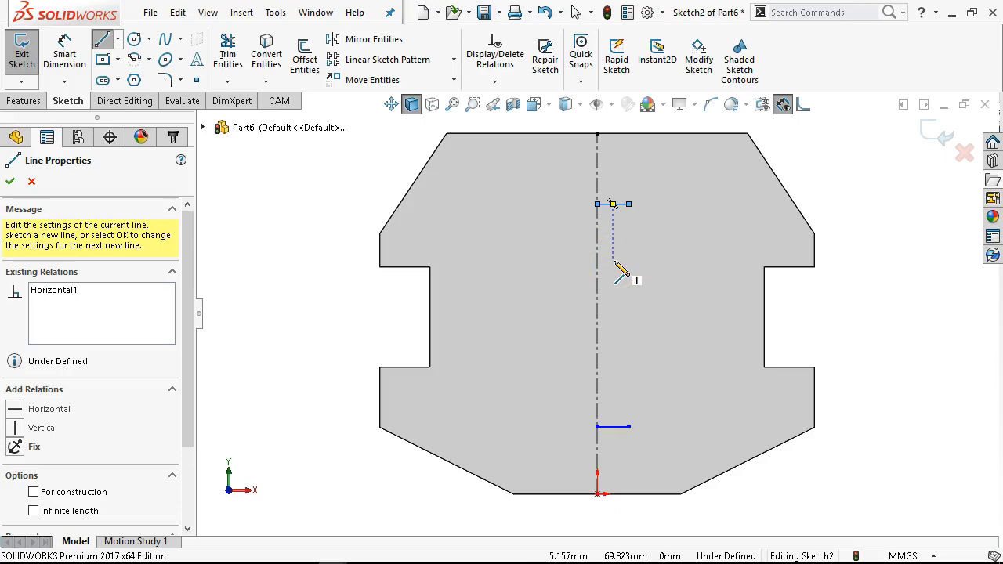
{"action": "right_click", "coordinate": [634, 235]}
{"action": "left_click", "coordinate": [679, 206]}
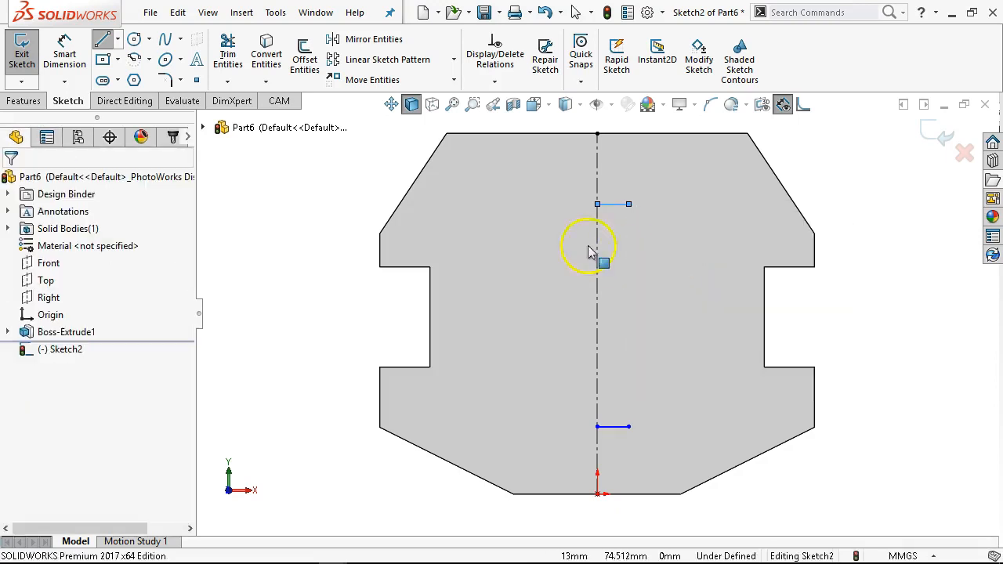
- Dimension the lower short horizontal line as 5 mm
{"action": "left_click", "coordinate": [65, 62]}
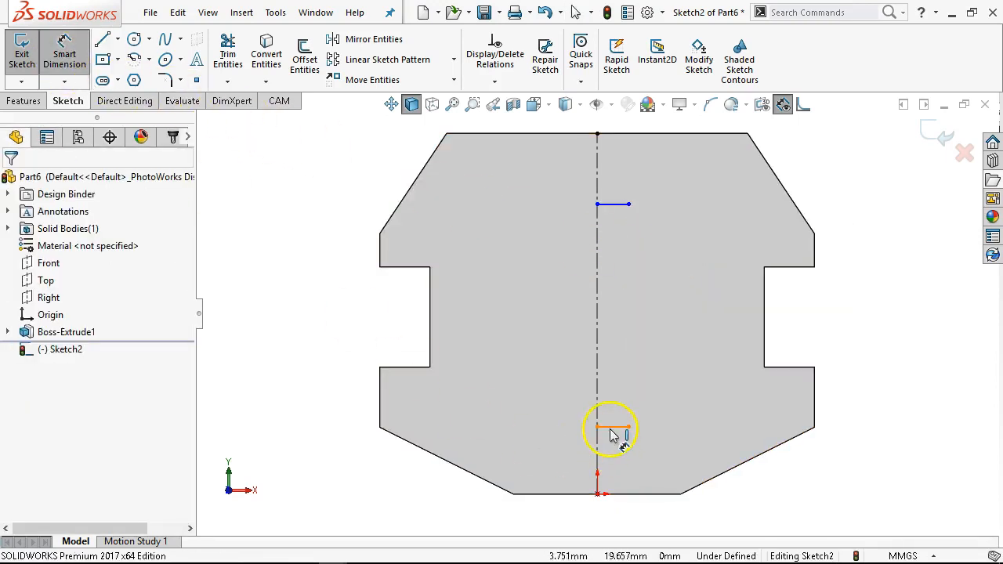
{"action": "left_click", "coordinate": [610, 428]}
{"action": "left_click", "coordinate": [570, 523]}
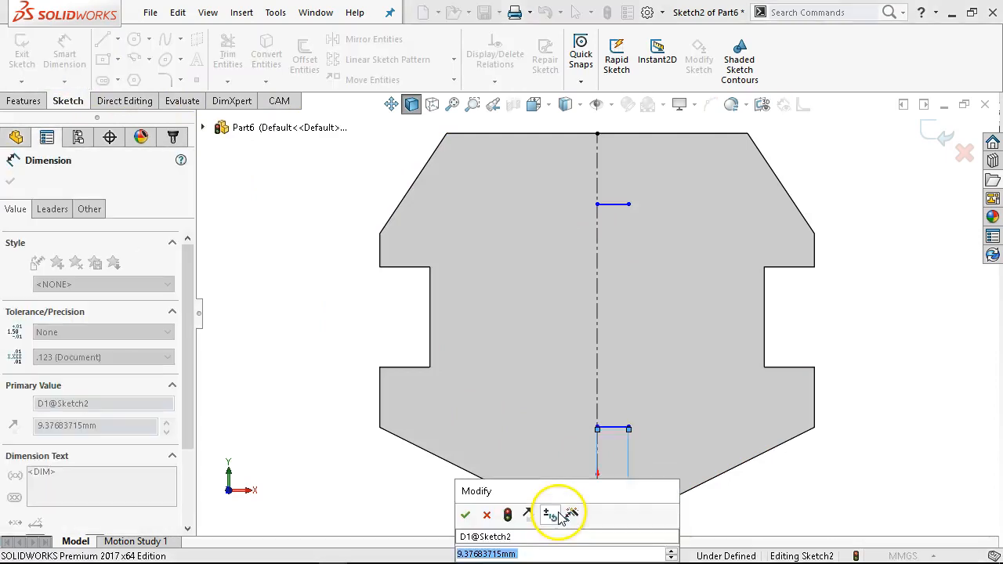
{"action": "type", "text": "5"}
{"action": "key", "text": "Return"}
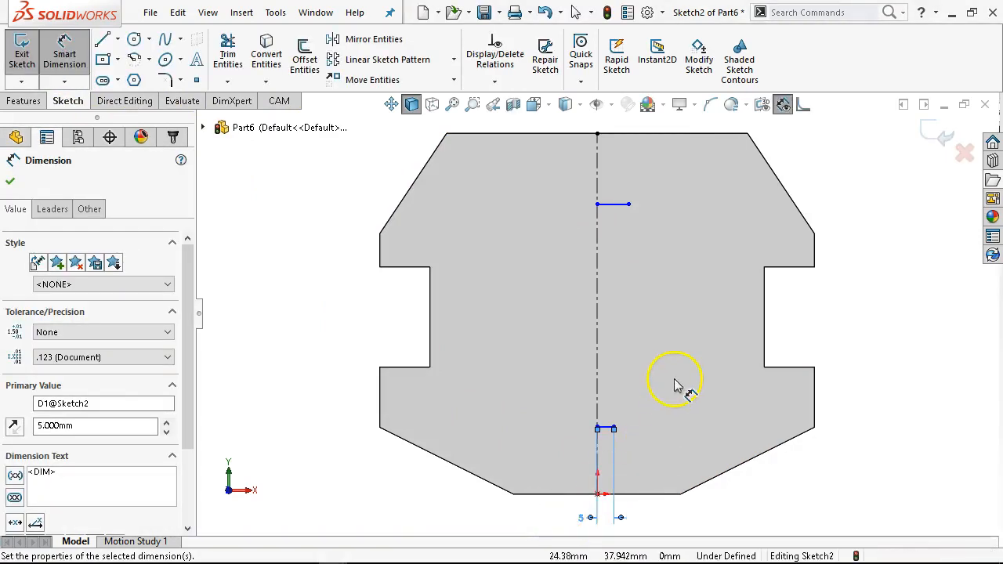
- Make the two short horizontal lines equal in length
{"action": "right_click", "coordinate": [695, 326]}
{"action": "left_click", "coordinate": [751, 359]}
{"action": "left_click", "coordinate": [605, 427]}
{"action": "left_click", "coordinate": [606, 204], "text": "ctrl"}
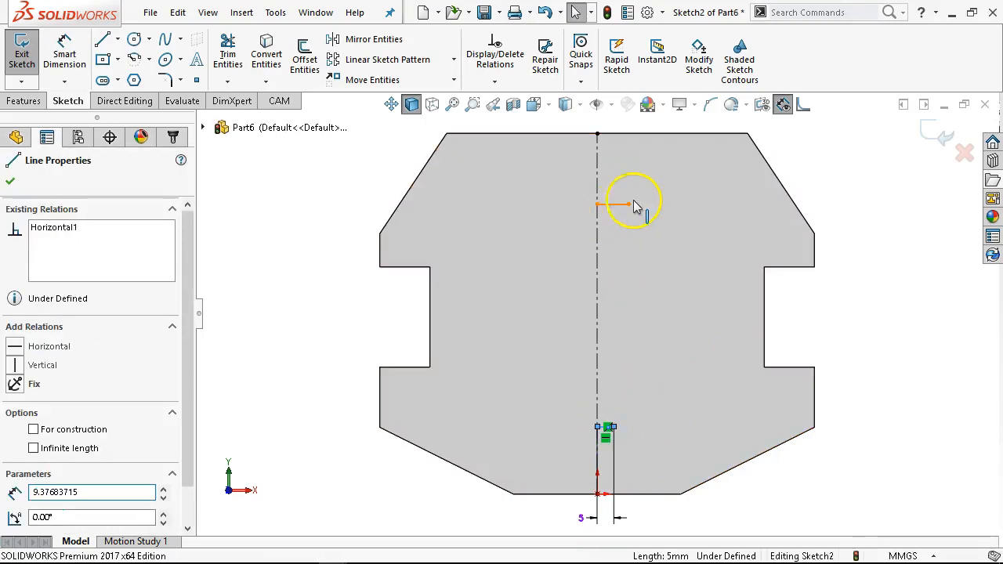
{"action": "left_click", "coordinate": [781, 138]}
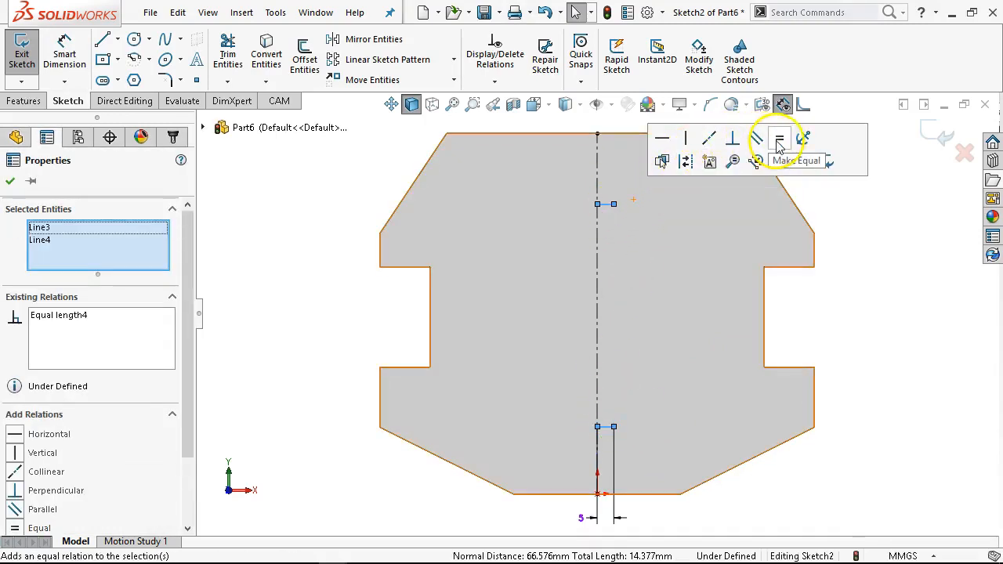
{"action": "left_click", "coordinate": [842, 208]}
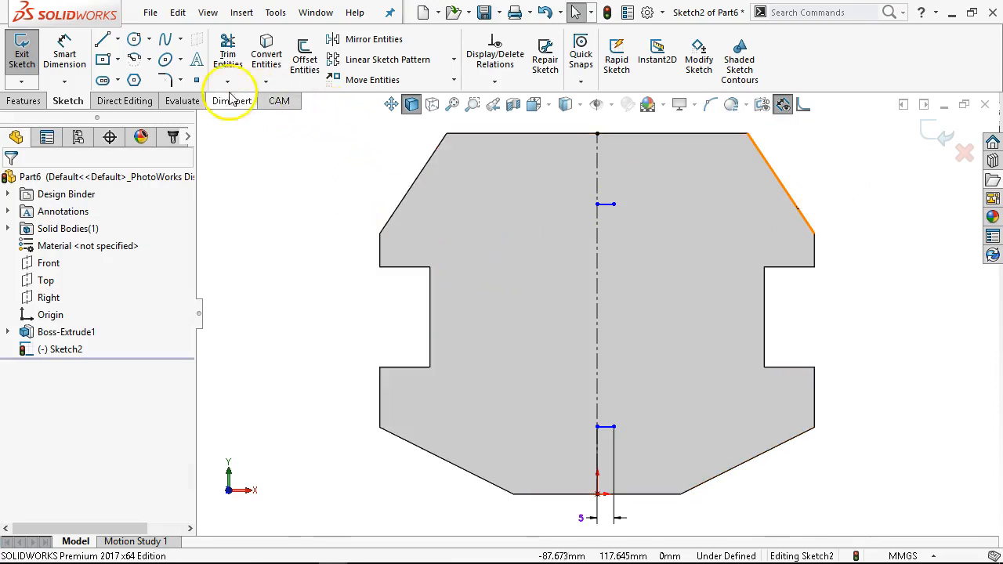
- Draw a spline from the lower short line's end, bulging outward through three points, to the upper short line's end
{"action": "left_click", "coordinate": [181, 39]}
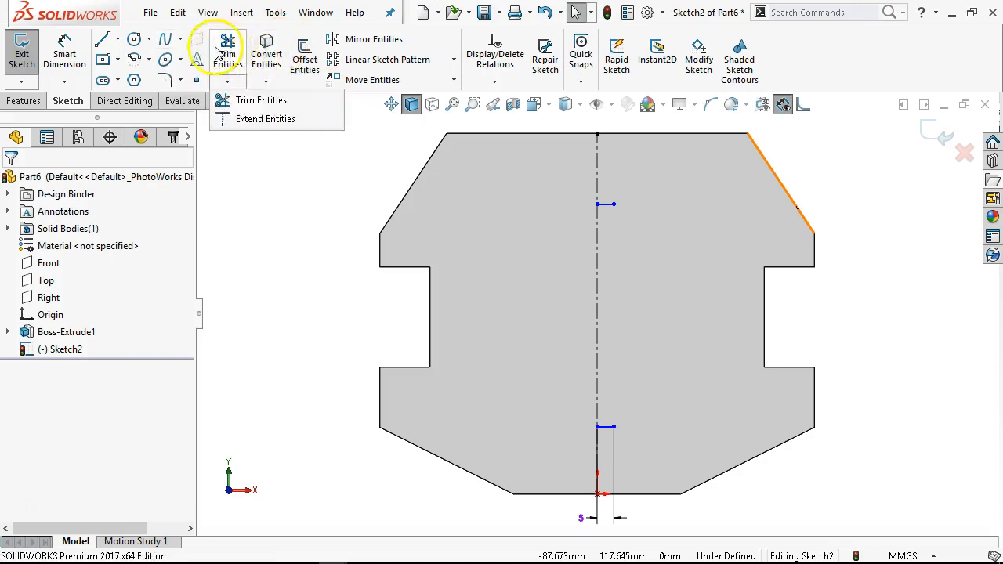
{"action": "mouse_move", "coordinate": [209, 67]}
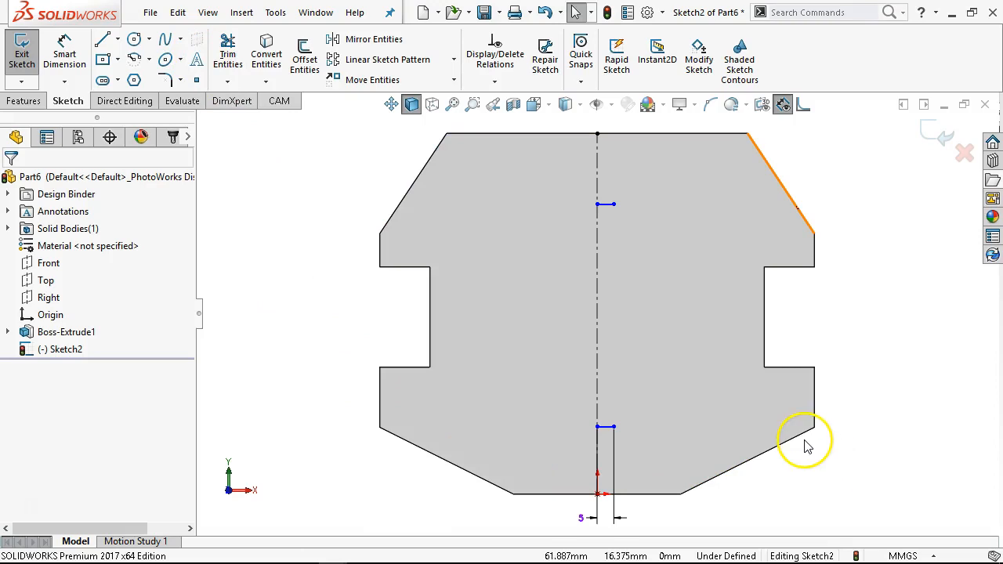
{"action": "left_click", "coordinate": [179, 40]}
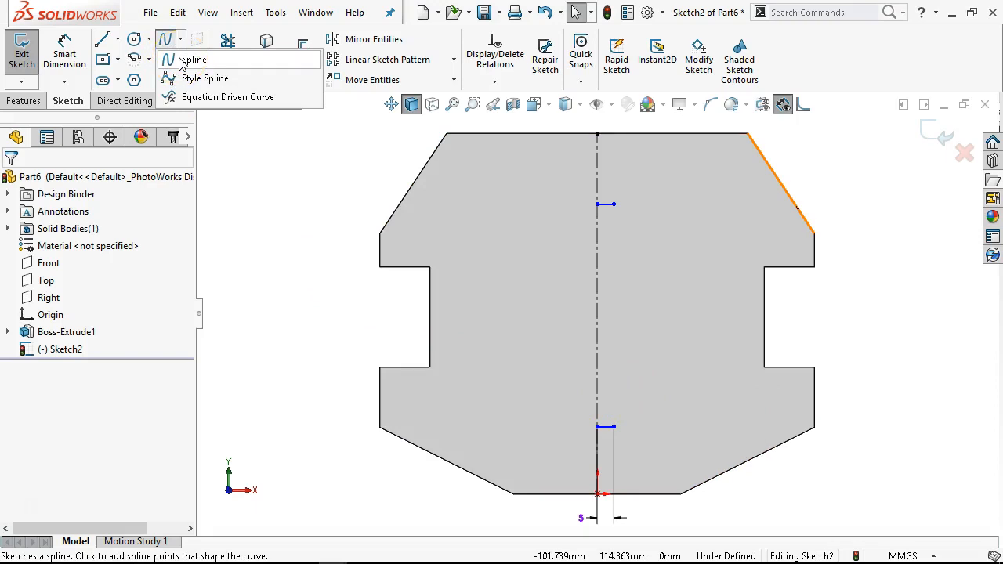
{"action": "left_click", "coordinate": [183, 61]}
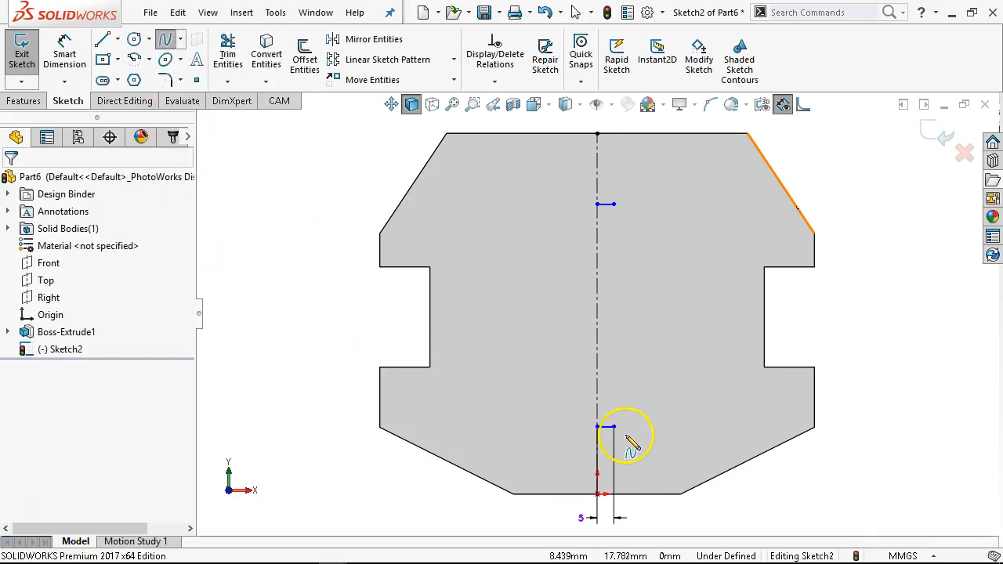
{"action": "left_click", "coordinate": [604, 426]}
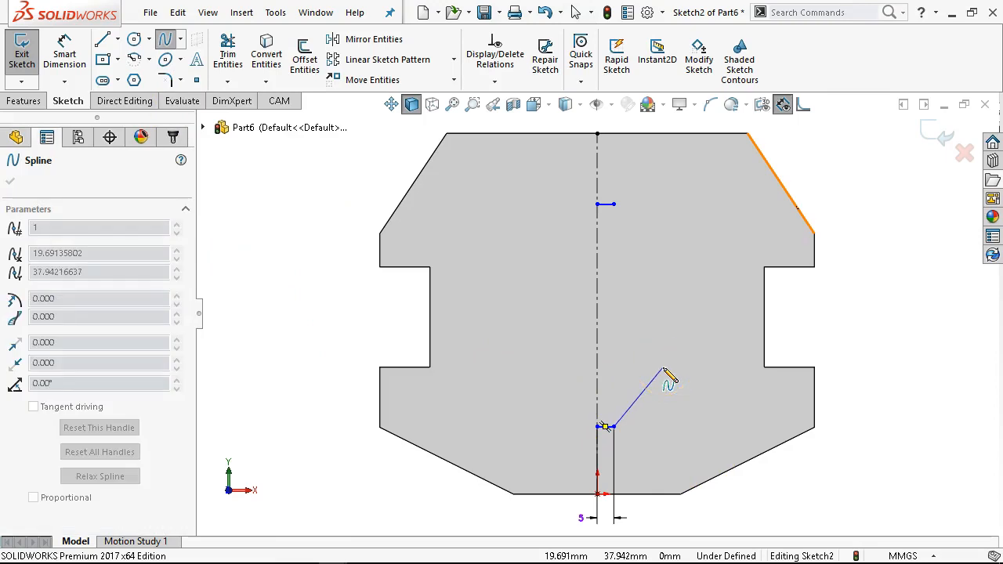
{"action": "left_click", "coordinate": [662, 368]}
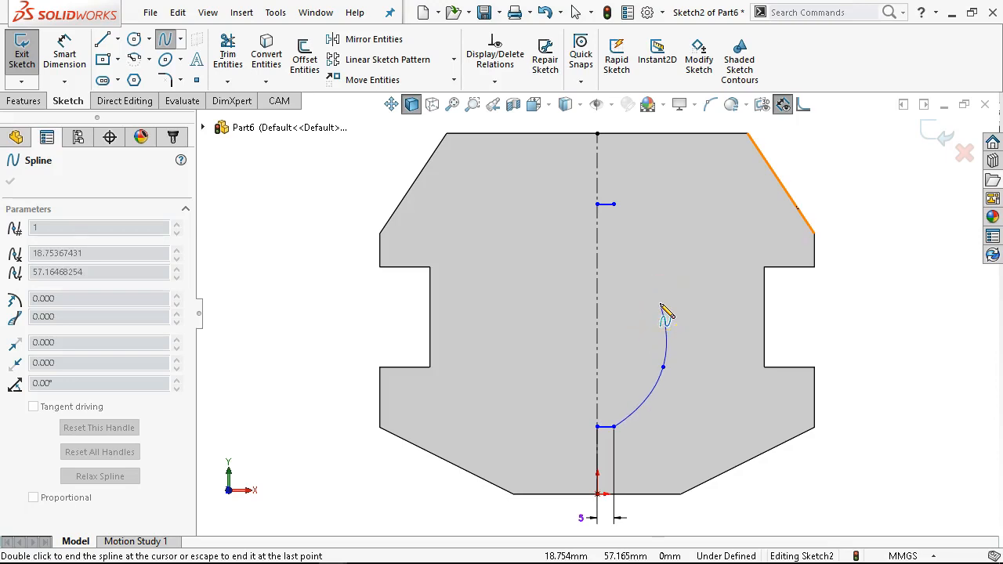
{"action": "left_click", "coordinate": [665, 296]}
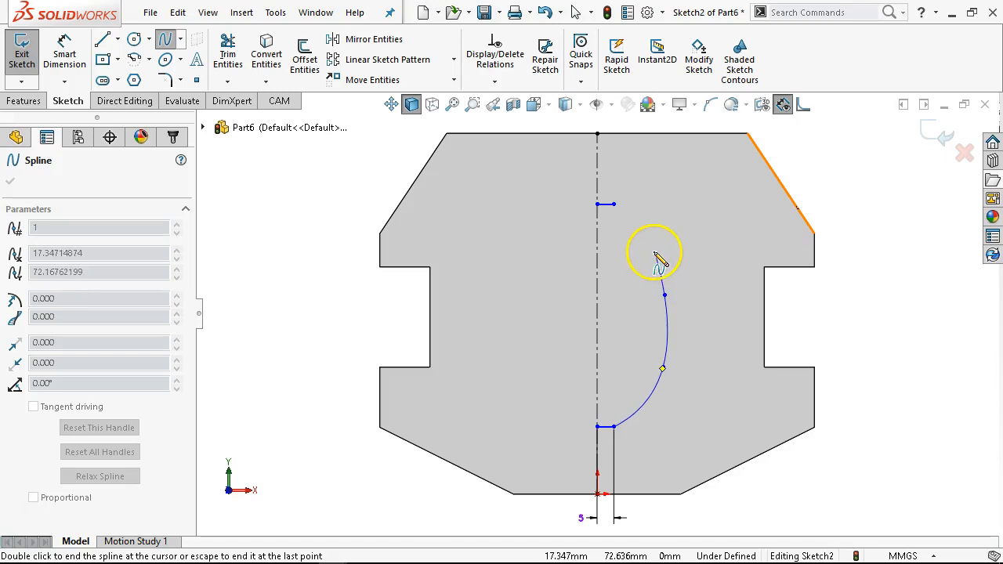
{"action": "left_click", "coordinate": [649, 247]}
{"action": "double_click", "coordinate": [614, 204]}
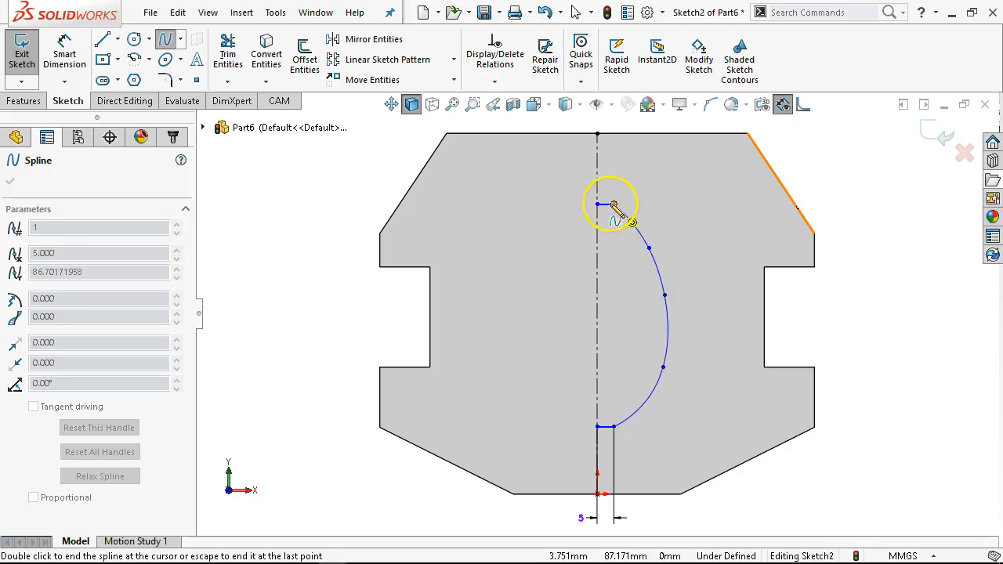
{"action": "right_click", "coordinate": [857, 146]}
{"action": "left_click", "coordinate": [891, 159]}
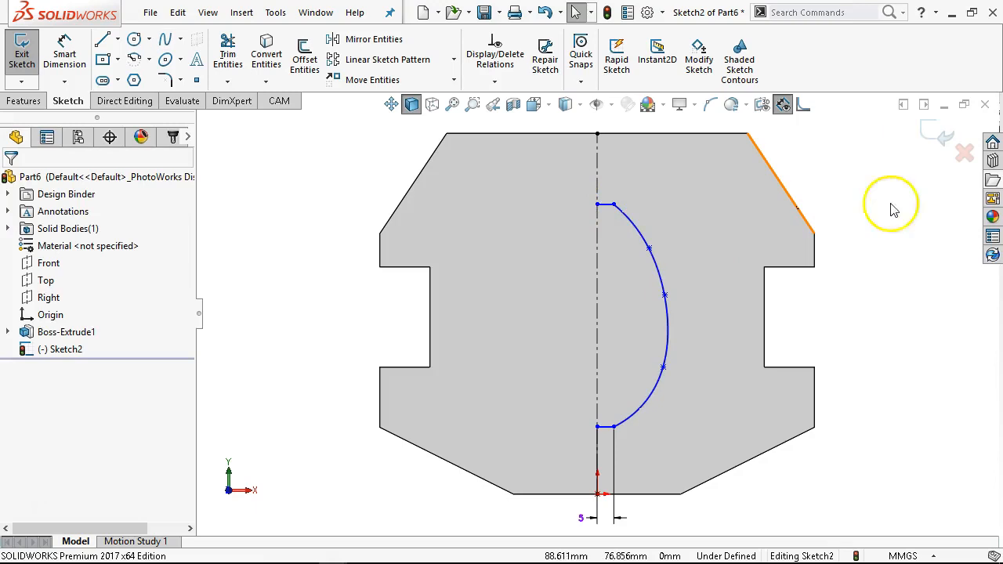
- Nudge the spline's upper interior point slightly outward
{"action": "left_click", "coordinate": [638, 235]}
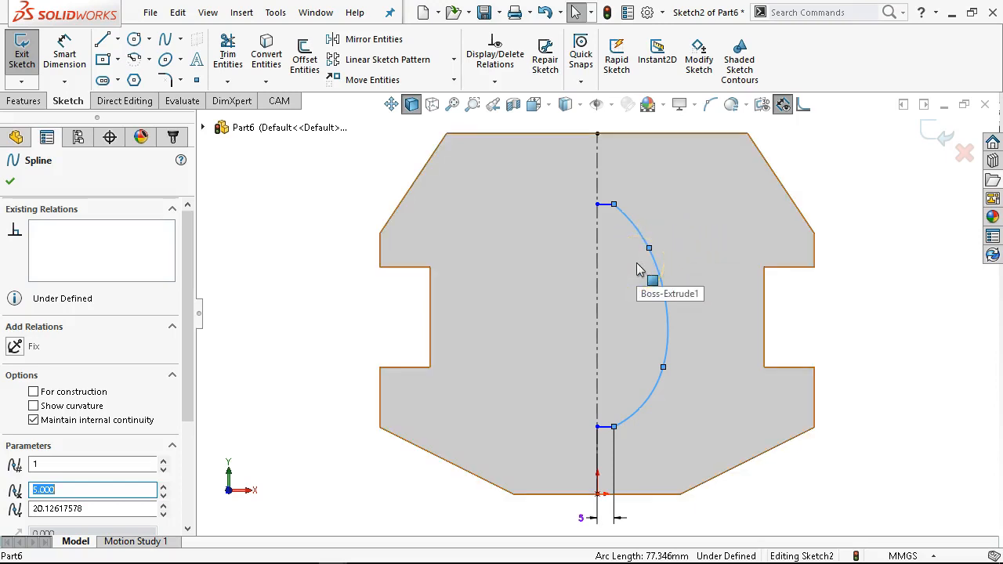
{"action": "left_click", "coordinate": [846, 217]}
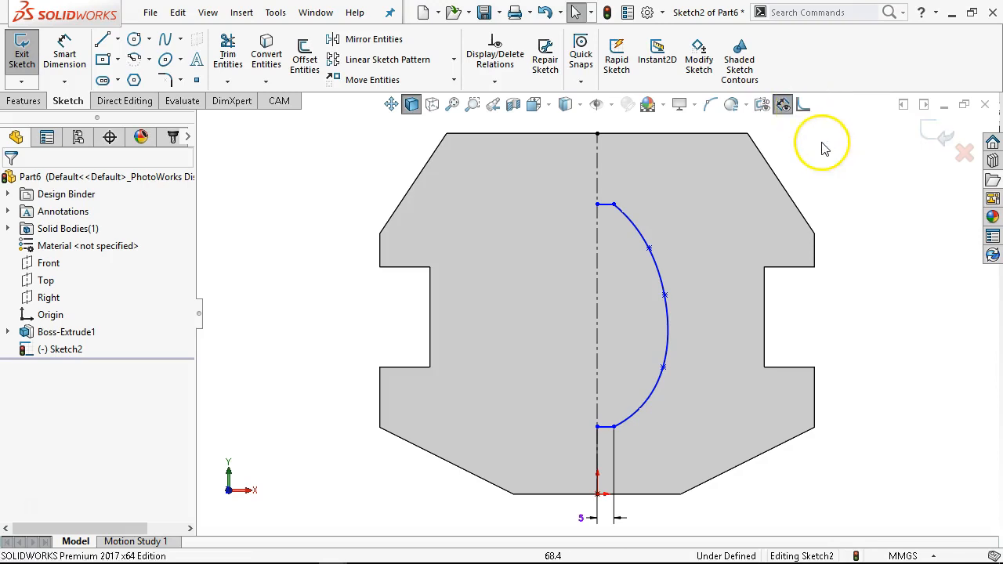
{"action": "left_click", "coordinate": [801, 105]}
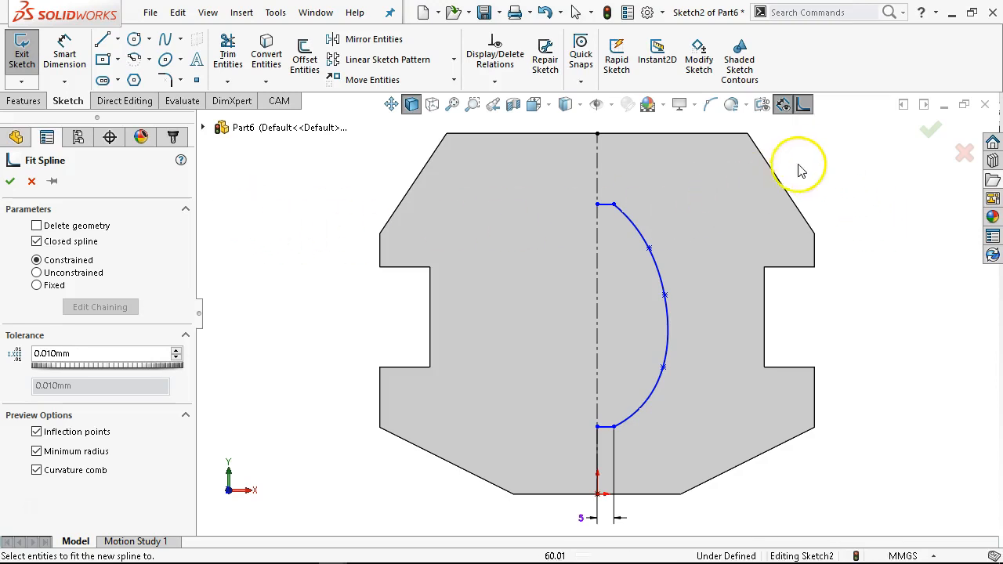
{"action": "left_click", "coordinate": [32, 182]}
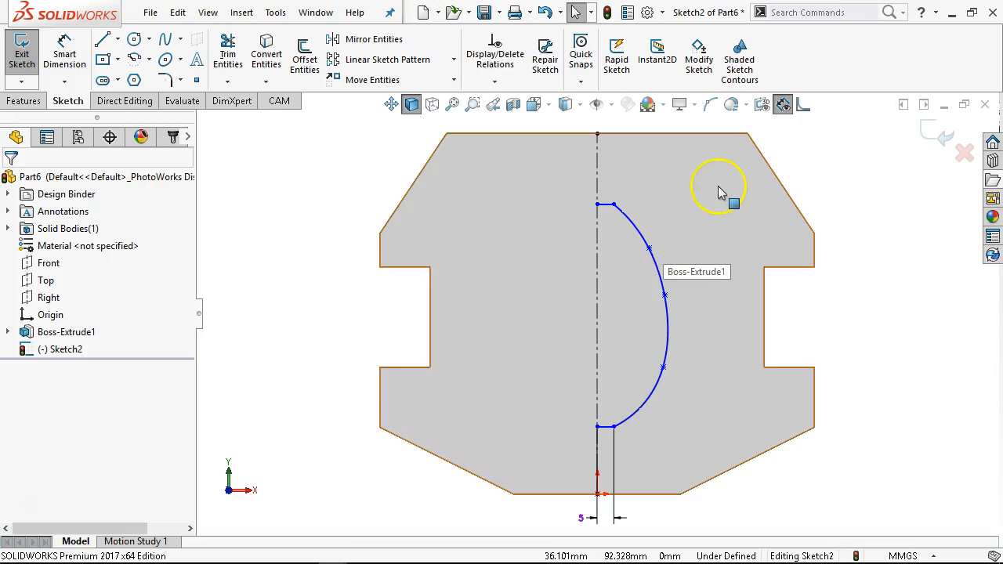
{"action": "mouse_move", "coordinate": [650, 248]}
{"action": "left_mouse_down"}
{"action": "mouse_move", "coordinate": [652, 225]}
{"action": "mouse_move", "coordinate": [654, 260]}
{"action": "left_mouse_up"}
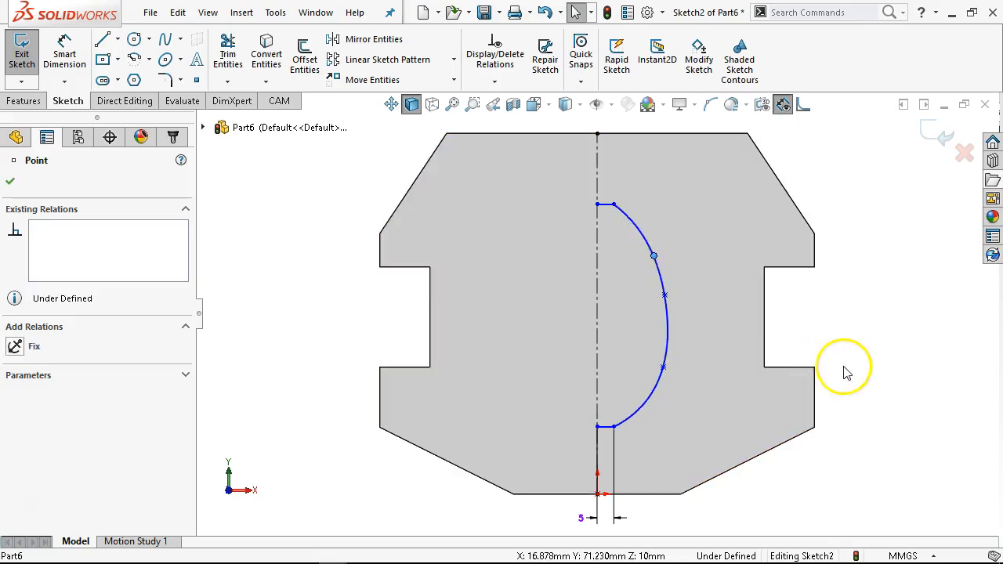
{"action": "left_click", "coordinate": [824, 347]}
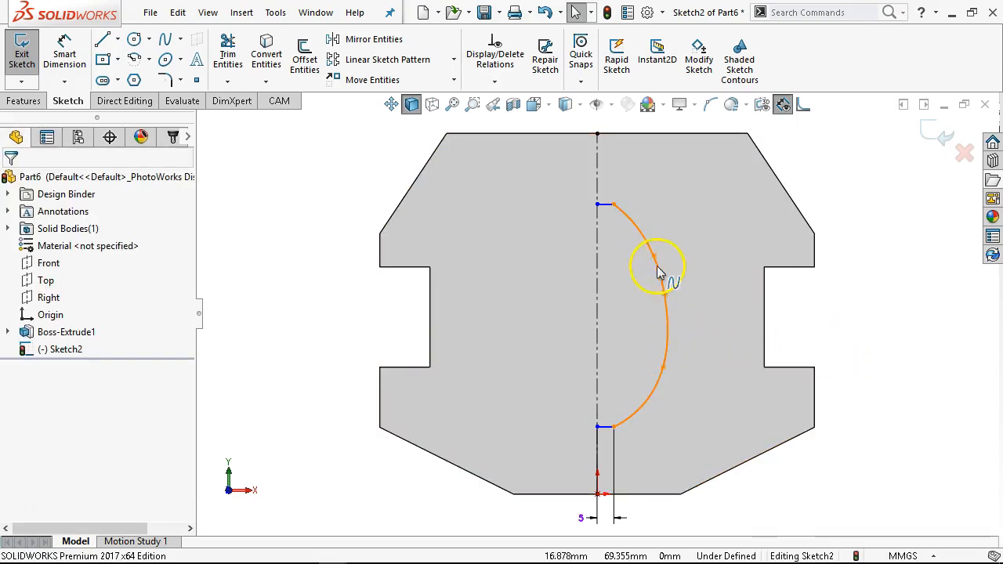
- Dimension the lower short line's height above the bottom edge as 10 mm
{"action": "left_click", "coordinate": [66, 57]}
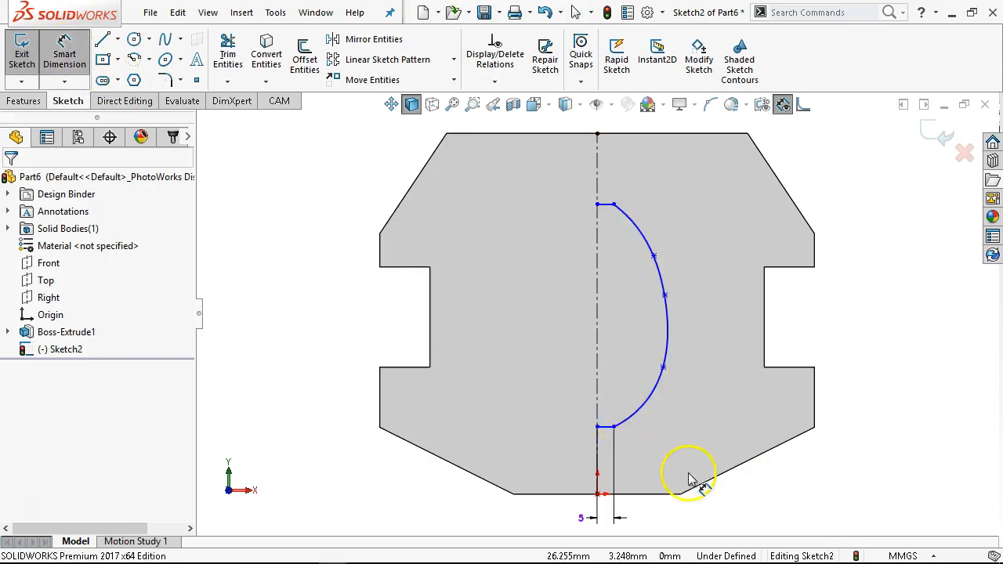
{"action": "left_click", "coordinate": [644, 494]}
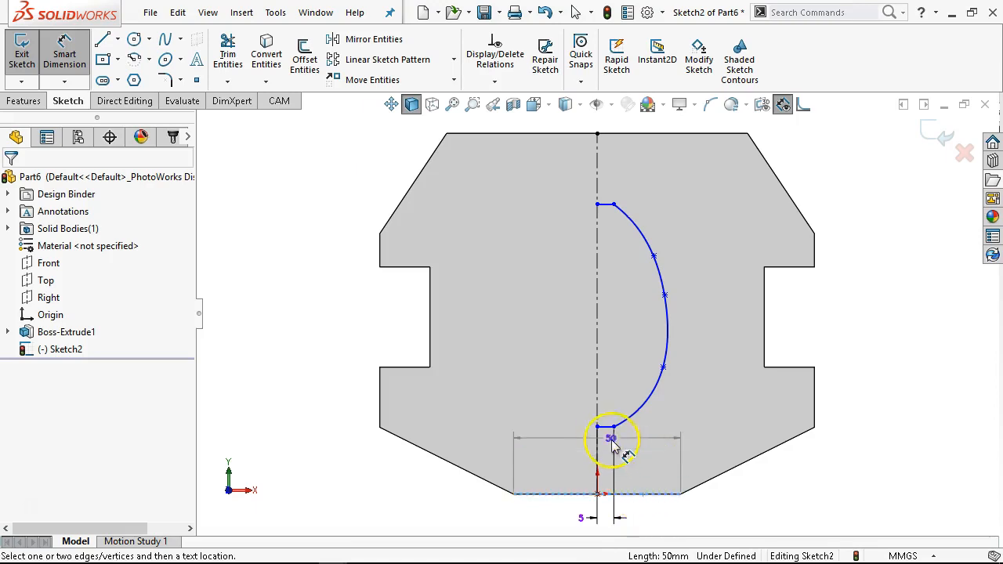
{"action": "left_click", "coordinate": [607, 428]}
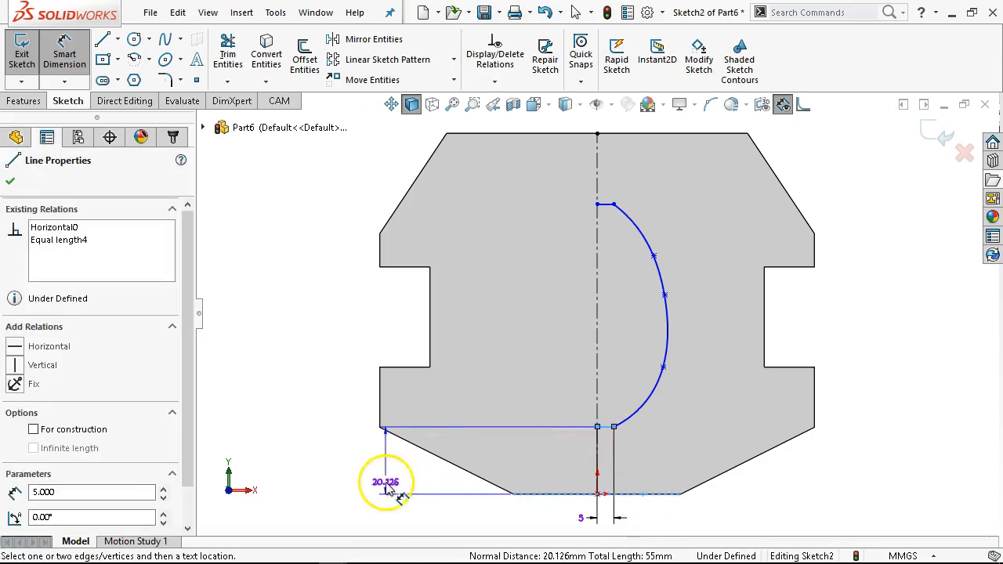
{"action": "left_click", "coordinate": [331, 481]}
{"action": "type", "text": "10"}
{"action": "key", "text": "Return"}
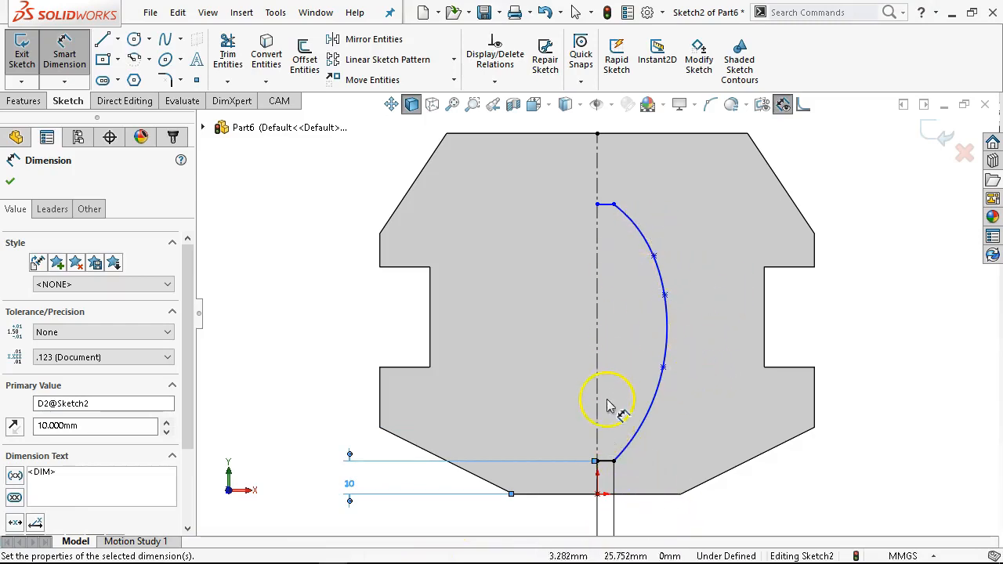
- Dimension the lower interior spline point's horizontal distance from the centerline, setting it to 15 mm
{"action": "left_click", "coordinate": [657, 403]}
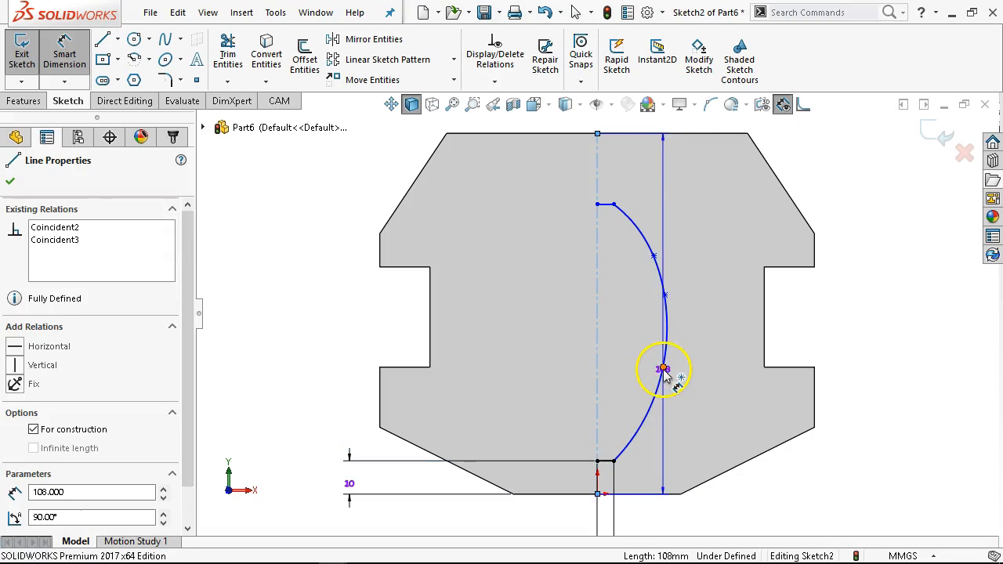
{"action": "left_click", "coordinate": [663, 373]}
{"action": "left_click", "coordinate": [618, 398]}
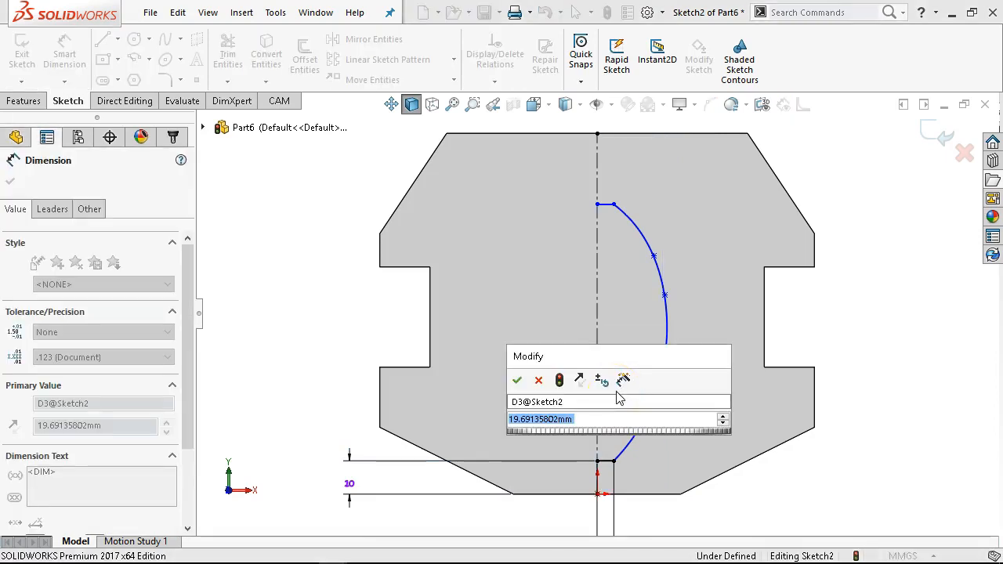
{"action": "type", "text": "15"}
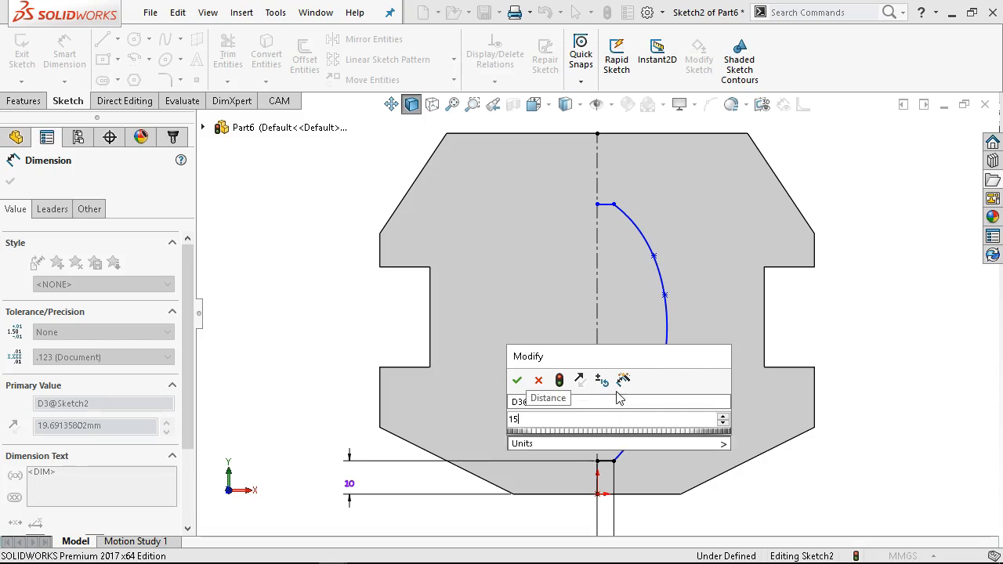
{"action": "key", "text": "Return"}
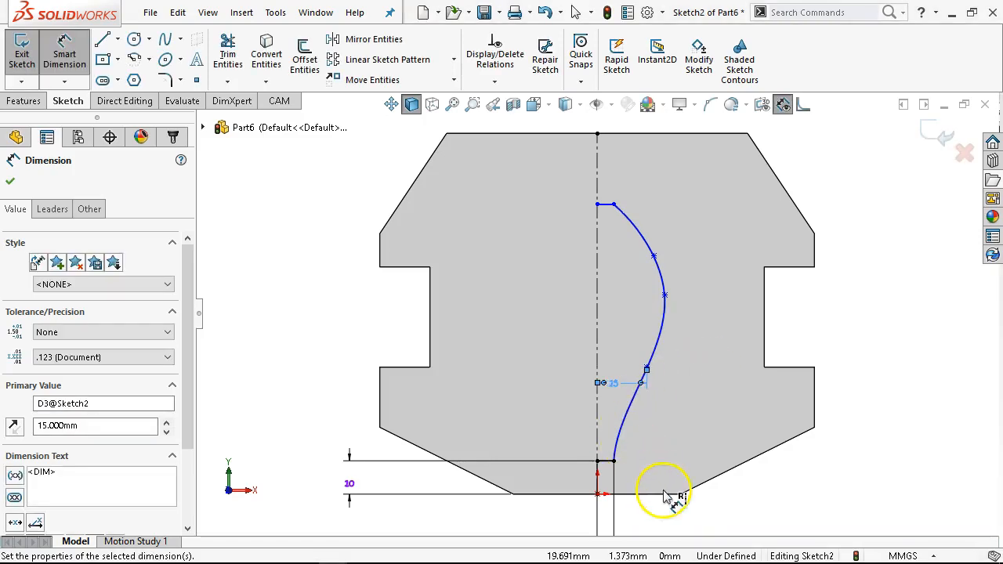
- Undo the 15 mm dimension change
{"action": "left_click", "coordinate": [665, 496]}
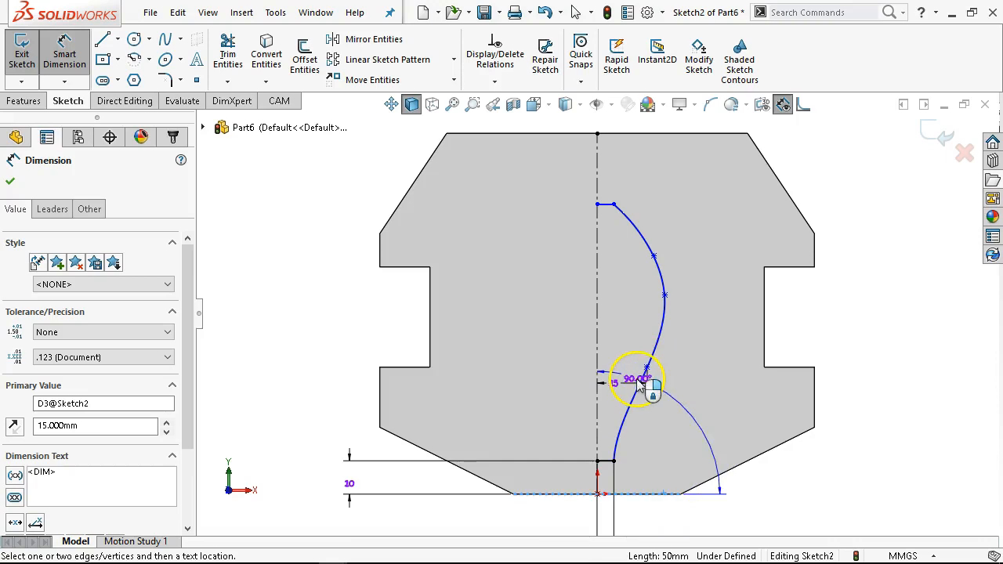
{"action": "left_click", "coordinate": [647, 368]}
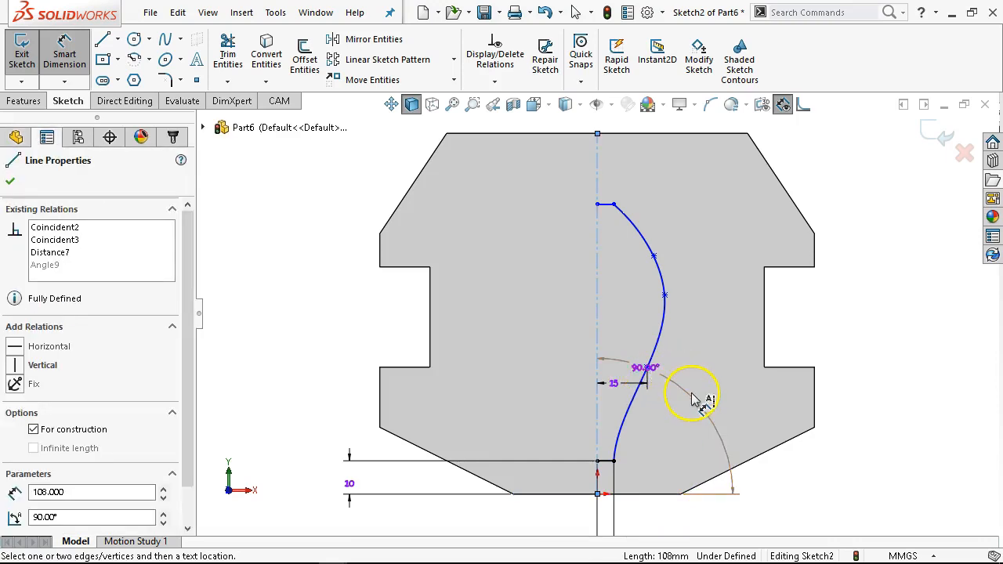
{"action": "key", "text": "ctrl+z"}
{"action": "key", "text": "ctrl+z"}
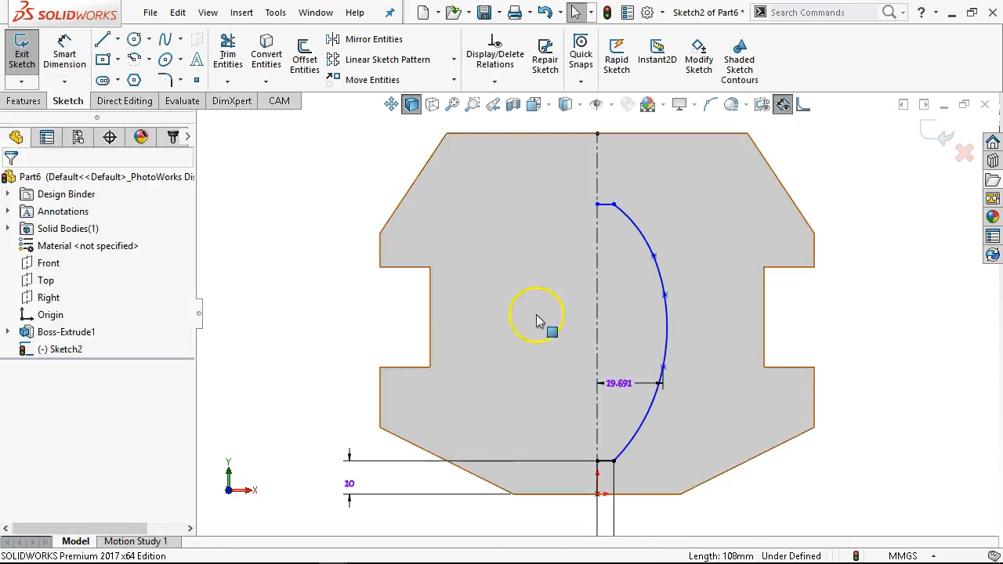
- Dimension the lower interior spline point's height above the bottom edge as 20 mm
{"action": "left_click", "coordinate": [85, 60]}
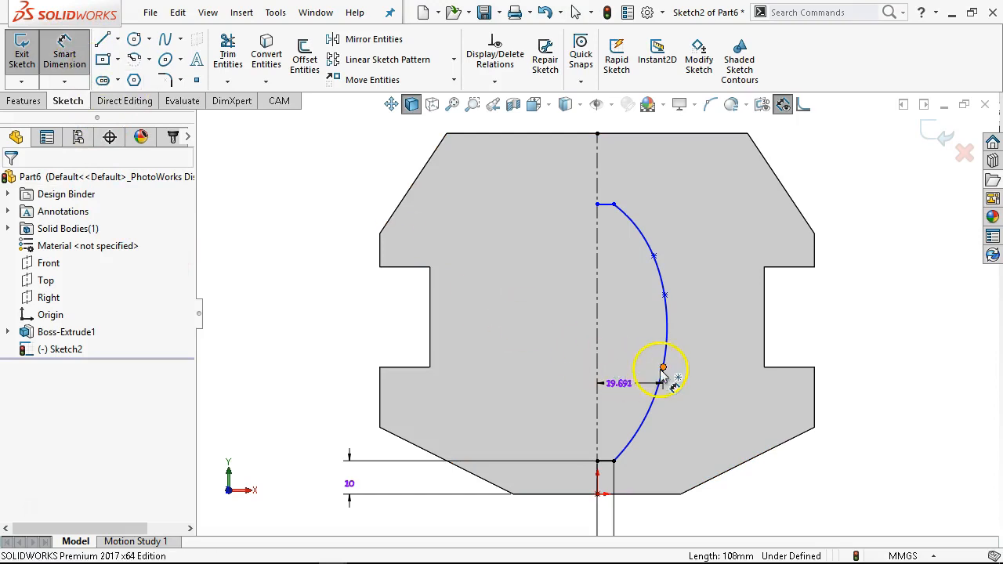
{"action": "left_click", "coordinate": [663, 369]}
{"action": "left_click", "coordinate": [661, 494]}
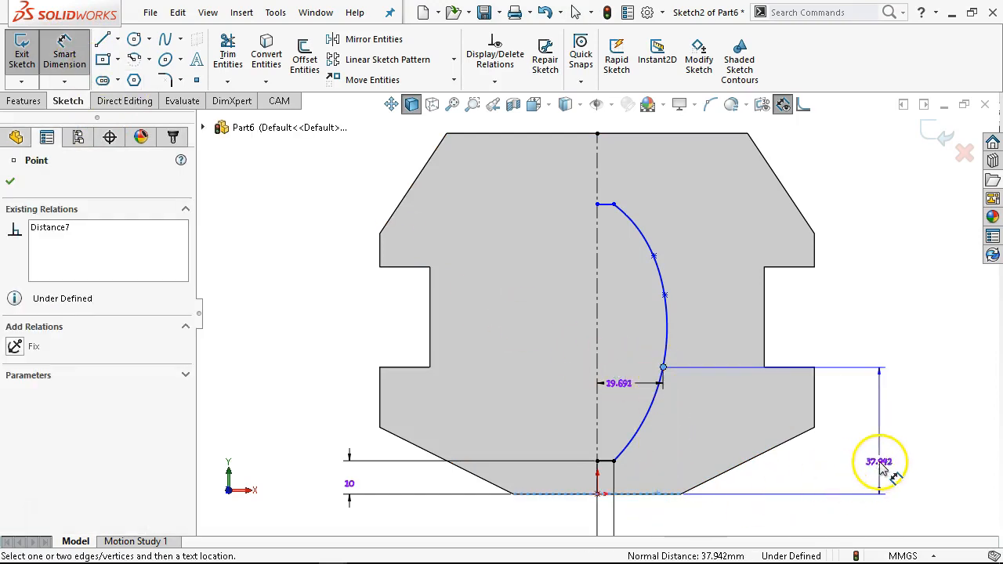
{"action": "left_click", "coordinate": [882, 466]}
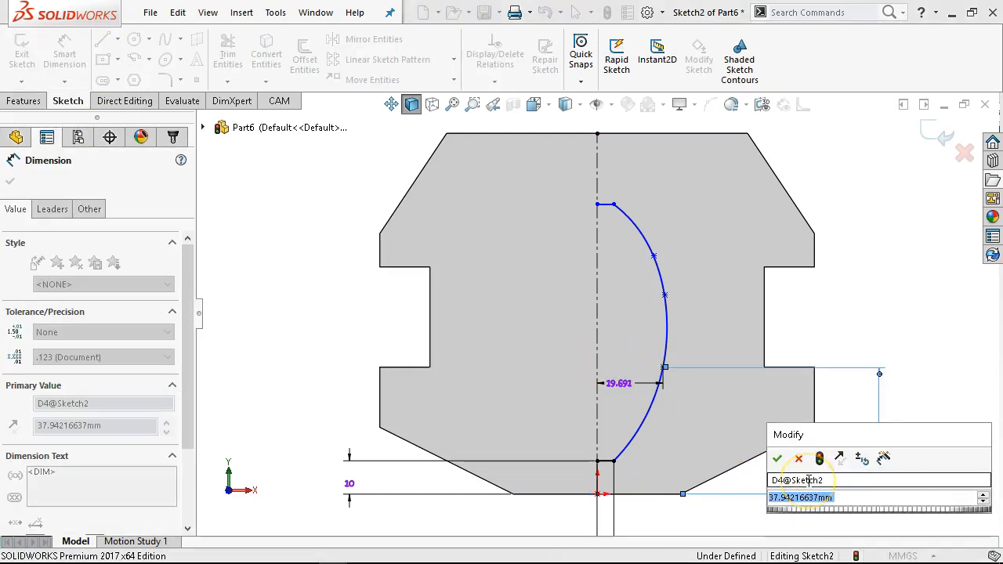
{"action": "type", "text": "20"}
{"action": "key", "text": "Return"}
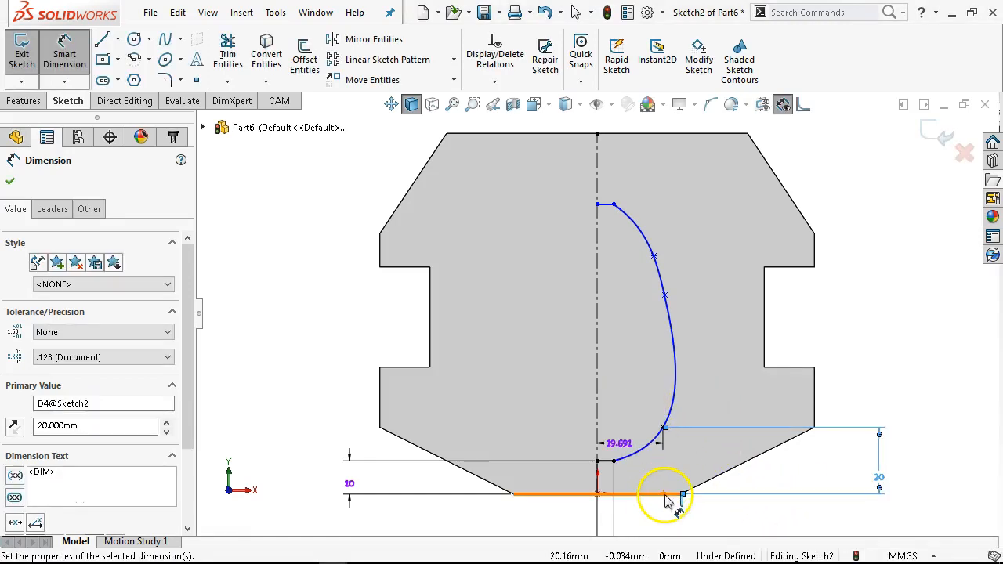
- Dimension the middle interior spline point's height above the bottom edge as 55 mm
{"action": "left_click", "coordinate": [665, 495]}
{"action": "left_click", "coordinate": [664, 294]}
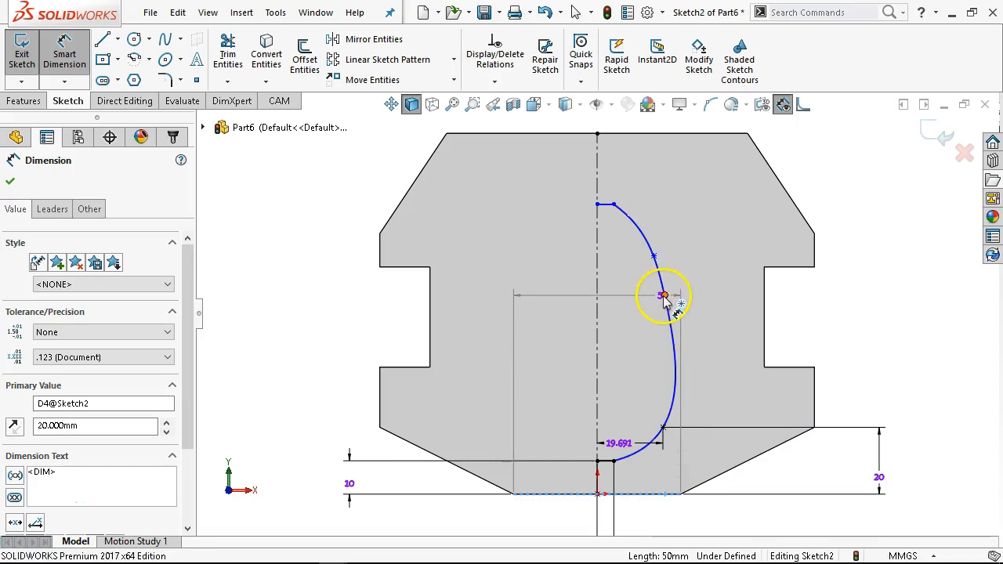
{"action": "left_click", "coordinate": [898, 404]}
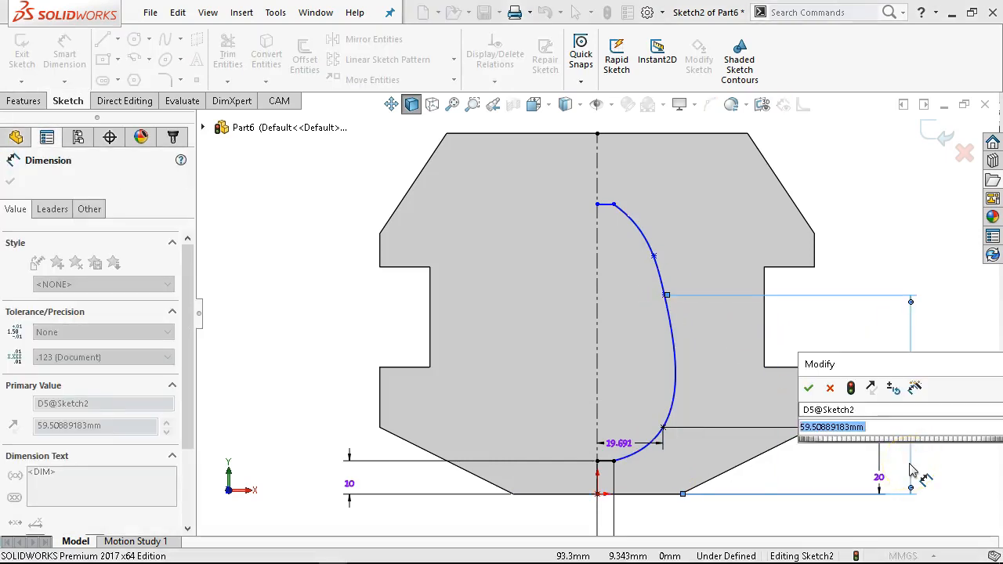
{"action": "type", "text": "55"}
{"action": "key", "text": "Return"}
- Dimension the upper interior spline point's height above the bottom edge as 70 mm
{"action": "left_click", "coordinate": [675, 470]}
{"action": "left_click", "coordinate": [637, 494]}
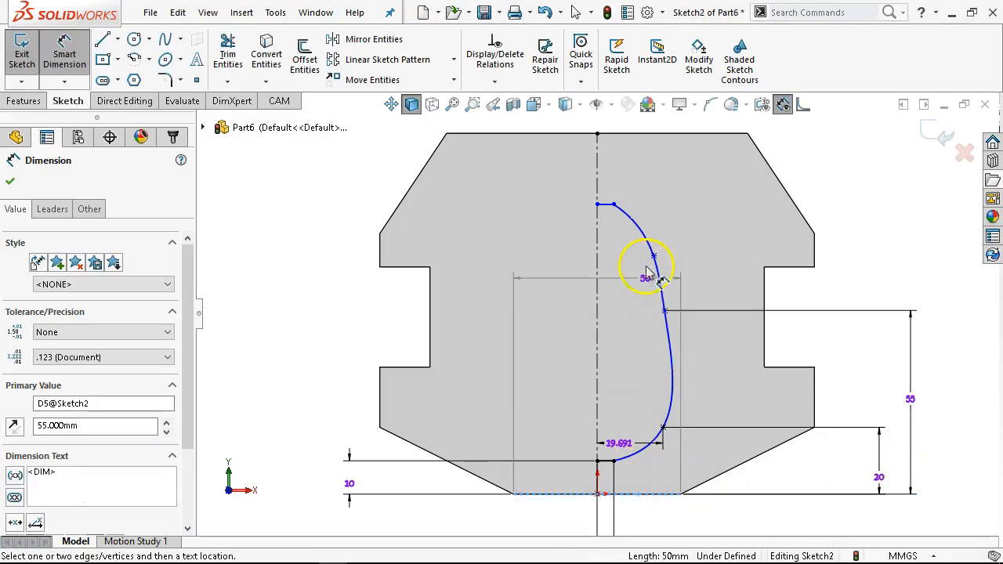
{"action": "left_click", "coordinate": [654, 255]}
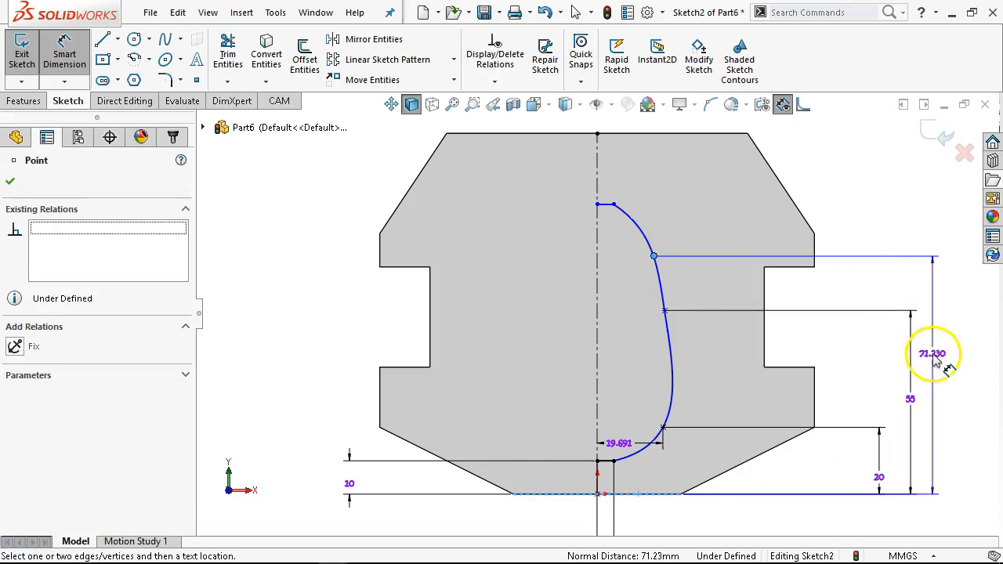
{"action": "left_click", "coordinate": [941, 345]}
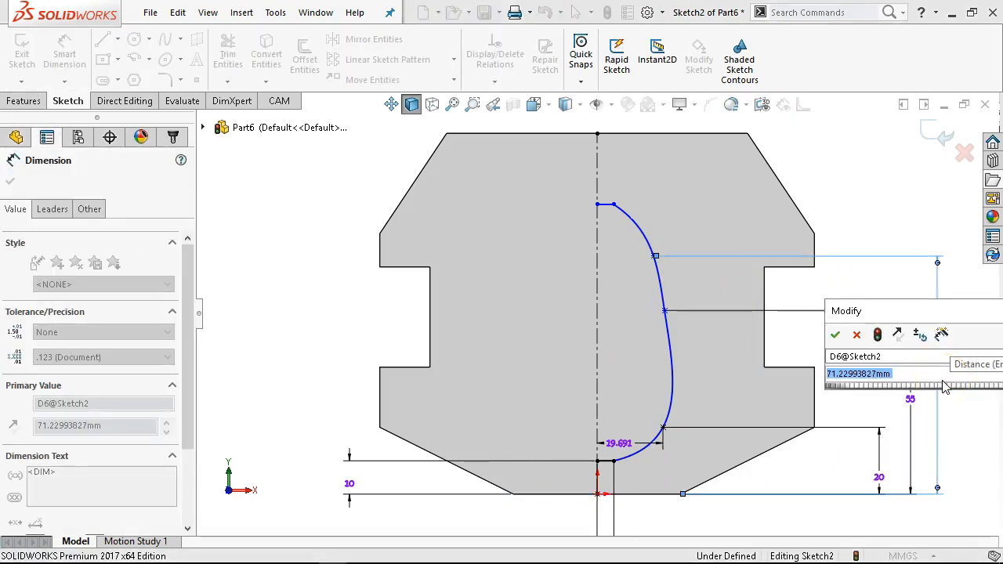
{"action": "type", "text": "70"}
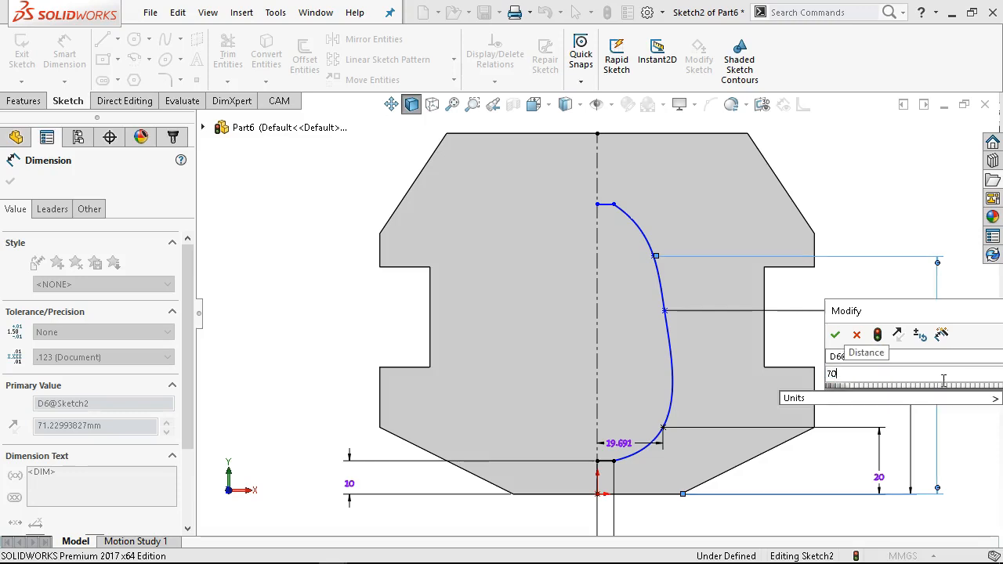
{"action": "key", "text": "Return"}
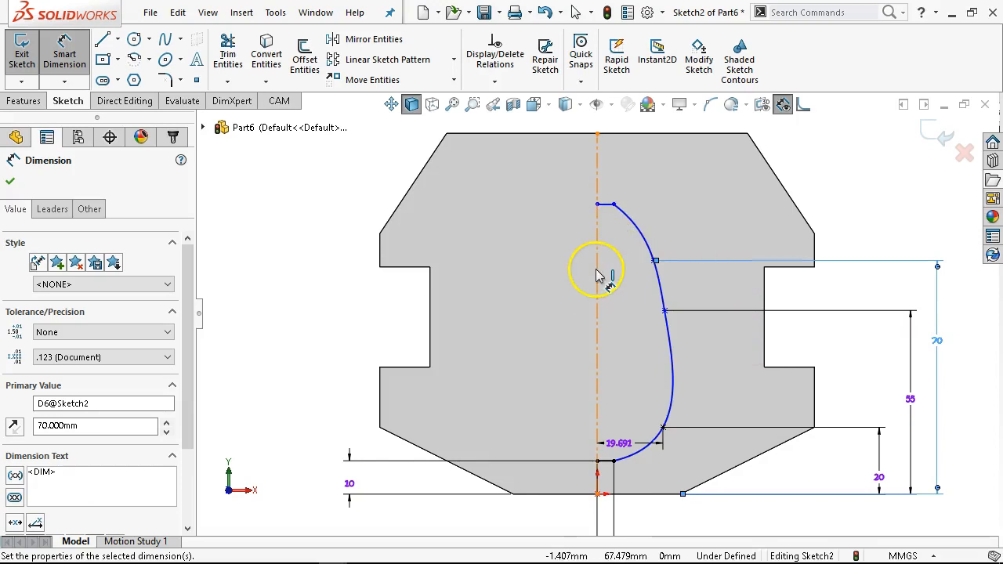
- Dimension the upper short line's distance below the top edge as 20 mm
{"action": "left_click", "coordinate": [610, 205]}
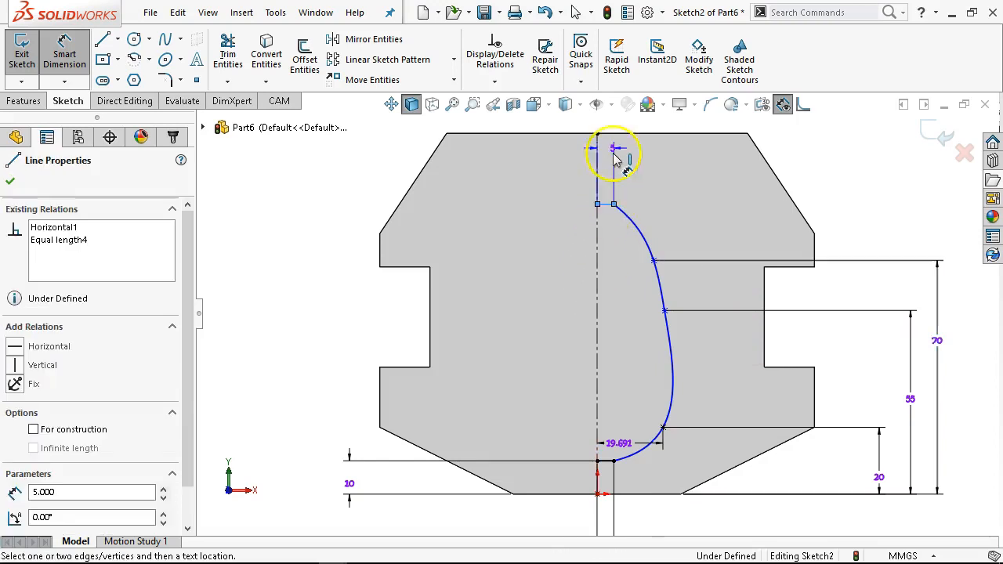
{"action": "left_click", "coordinate": [620, 139]}
{"action": "left_click", "coordinate": [827, 166]}
{"action": "type", "text": "20"}
{"action": "key", "text": "Return"}
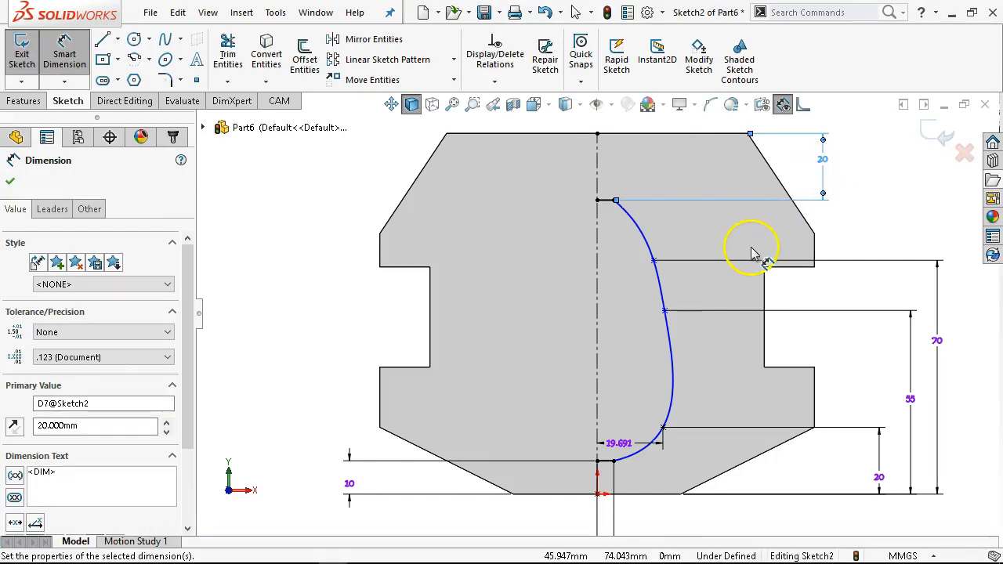
- Dimension the middle interior spline point's horizontal distance from the centerline as 20 mm
{"action": "left_click", "coordinate": [667, 314]}
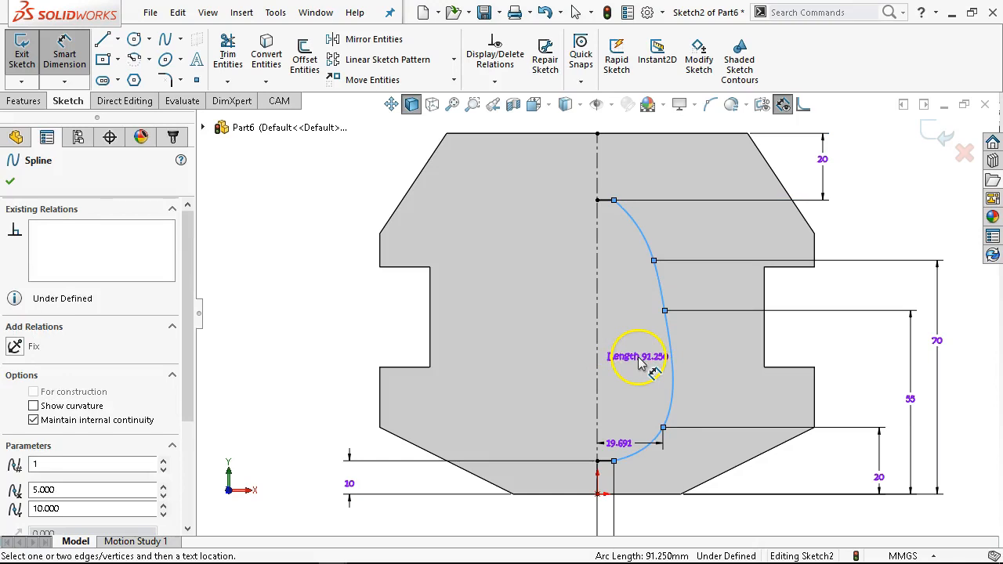
{"action": "key", "text": "Escape"}
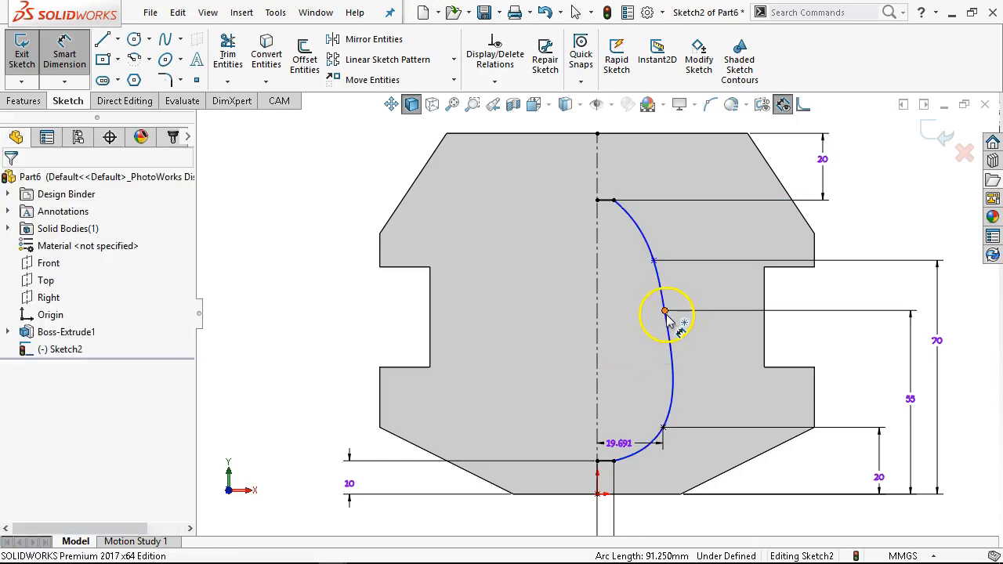
{"action": "left_click", "coordinate": [665, 313]}
{"action": "left_click", "coordinate": [597, 324]}
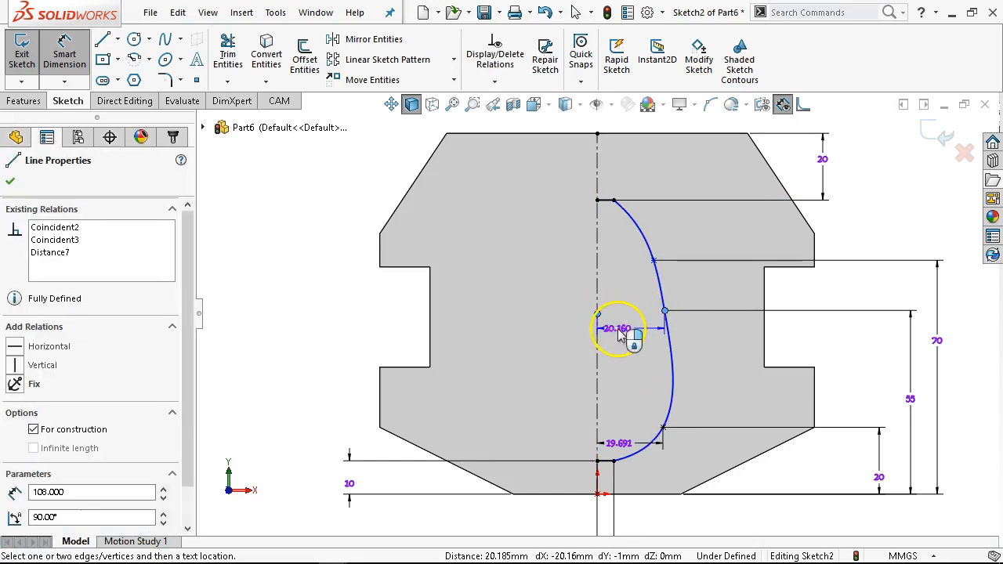
{"action": "left_click", "coordinate": [631, 347]}
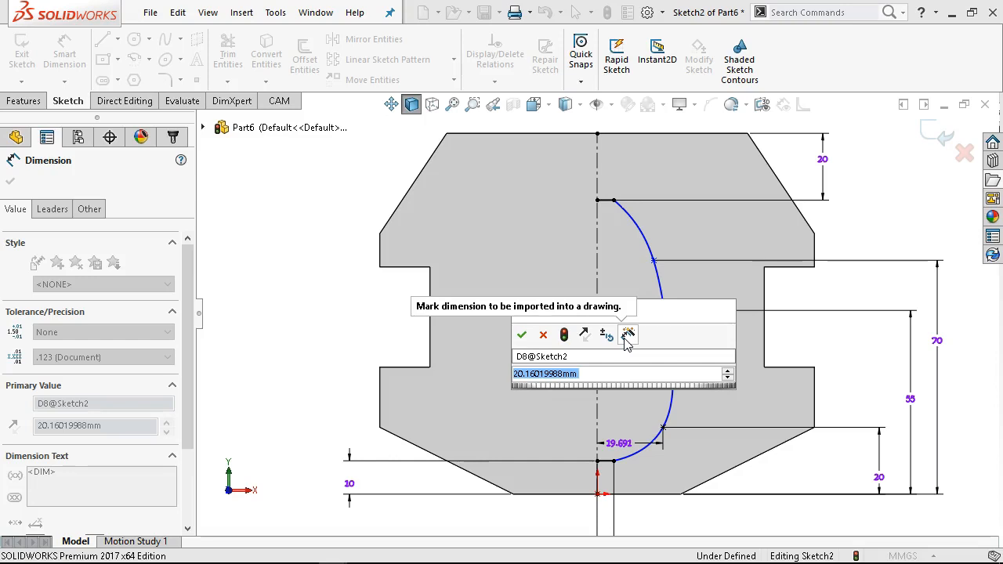
{"action": "type", "text": "20"}
{"action": "key", "text": "Return"}
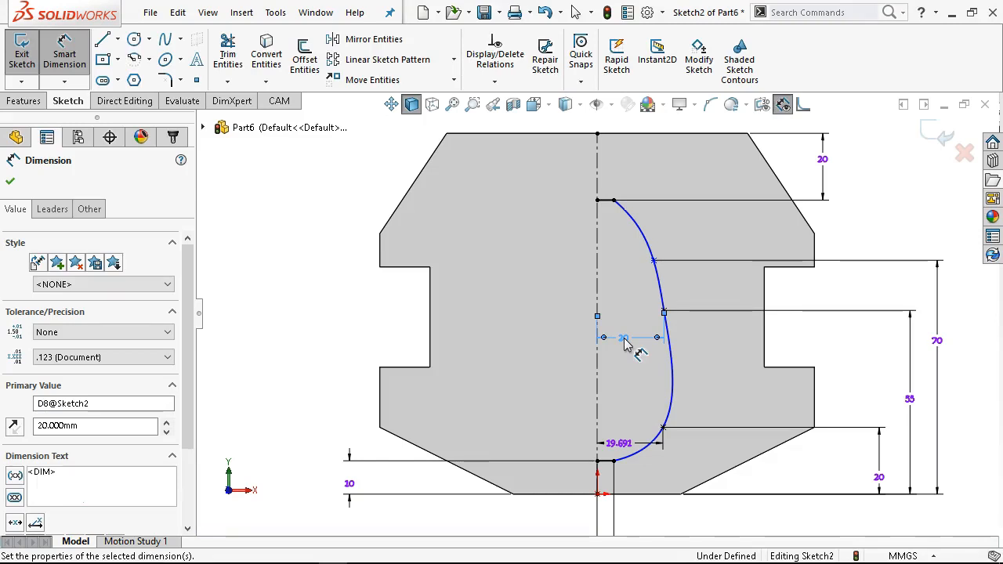
{"action": "right_click", "coordinate": [958, 190]}
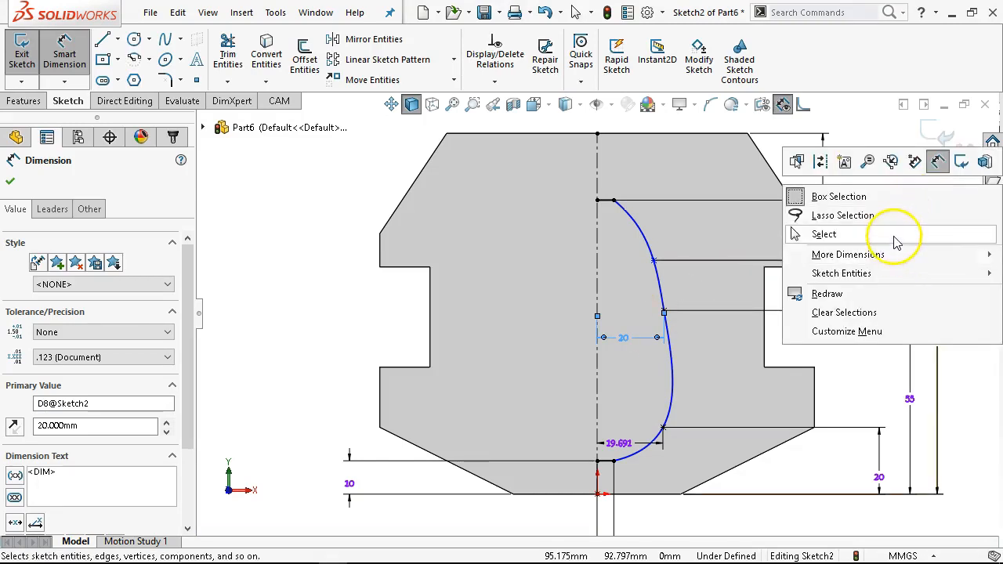
{"action": "left_click", "coordinate": [896, 235]}
{"action": "left_click", "coordinate": [663, 428]}
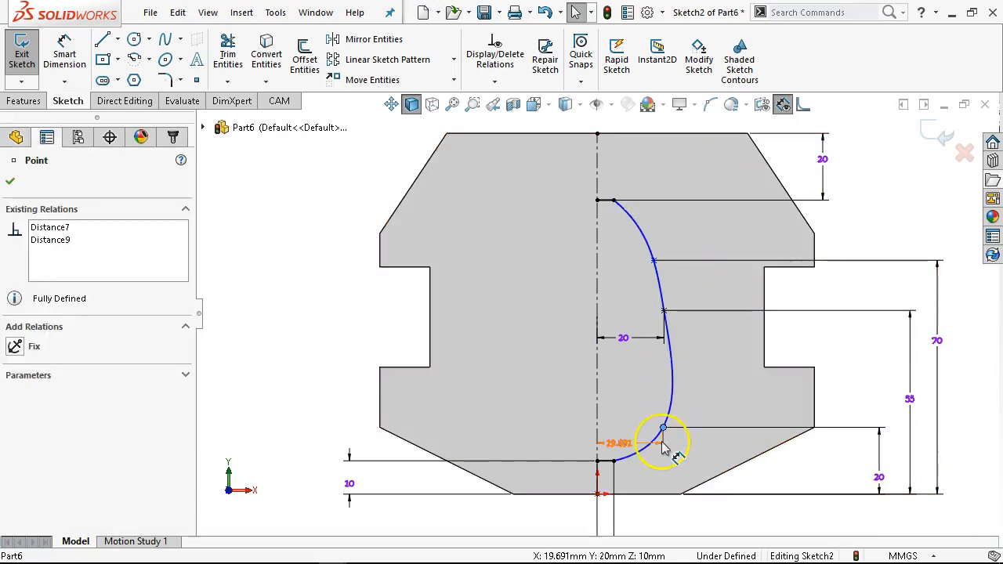
{"action": "scroll", "coordinate": [663, 447], "scroll_direction": "up", "scroll_amount": 1}
{"action": "scroll", "coordinate": [663, 449], "scroll_direction": "down", "scroll_amount": 1}
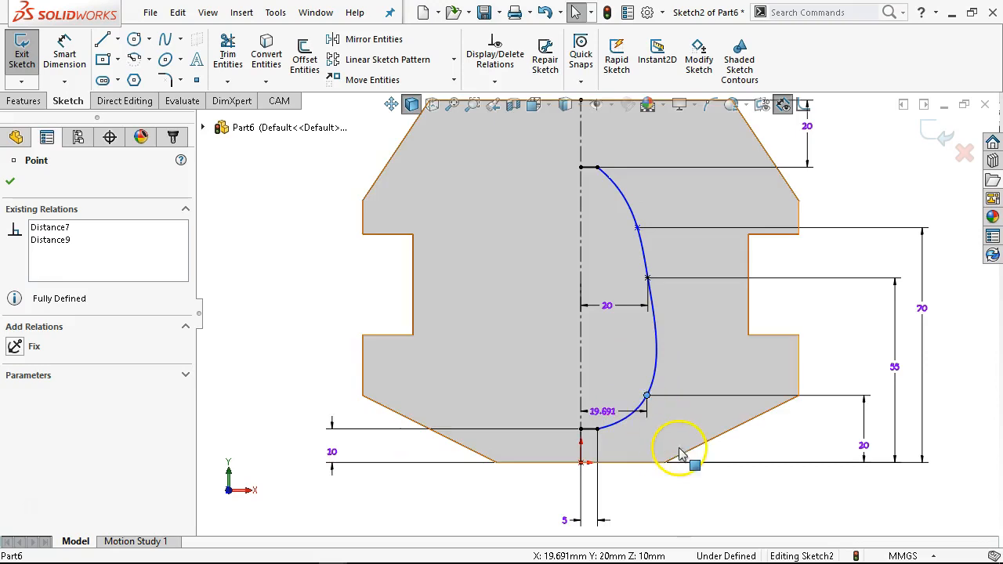
{"action": "left_click", "coordinate": [69, 59]}
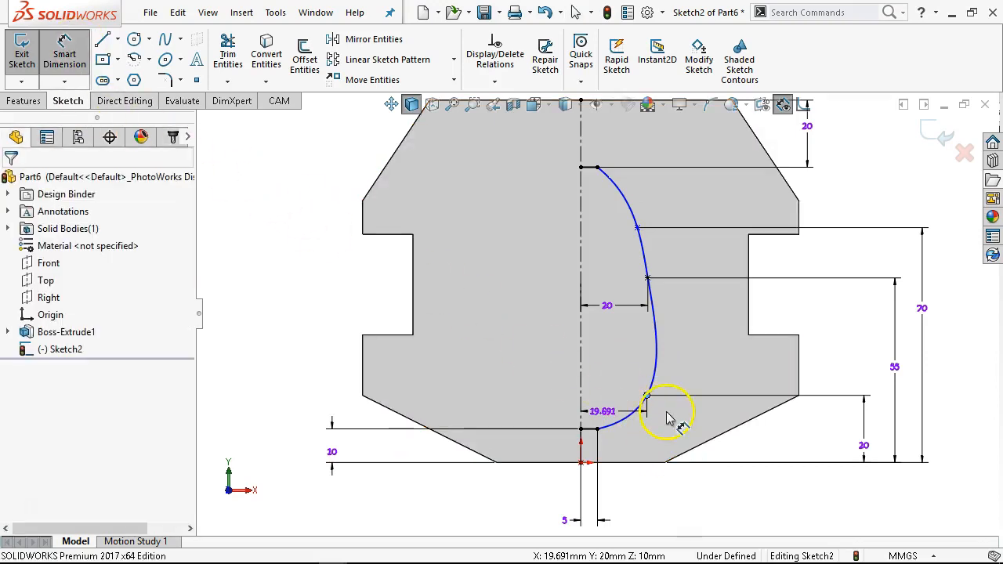
{"action": "left_click", "coordinate": [584, 394]}
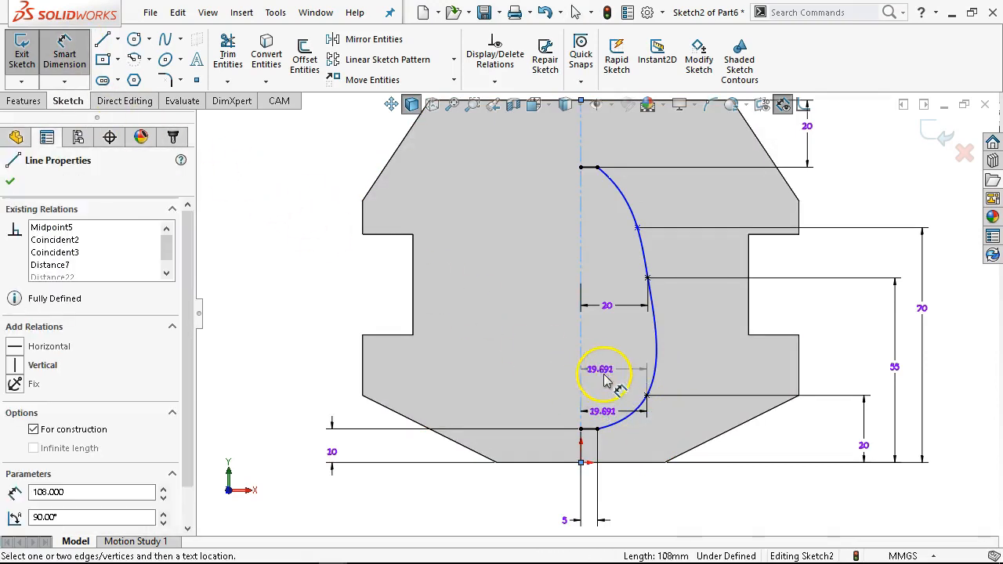
{"action": "right_click", "coordinate": [528, 308]}
{"action": "left_click", "coordinate": [566, 353]}
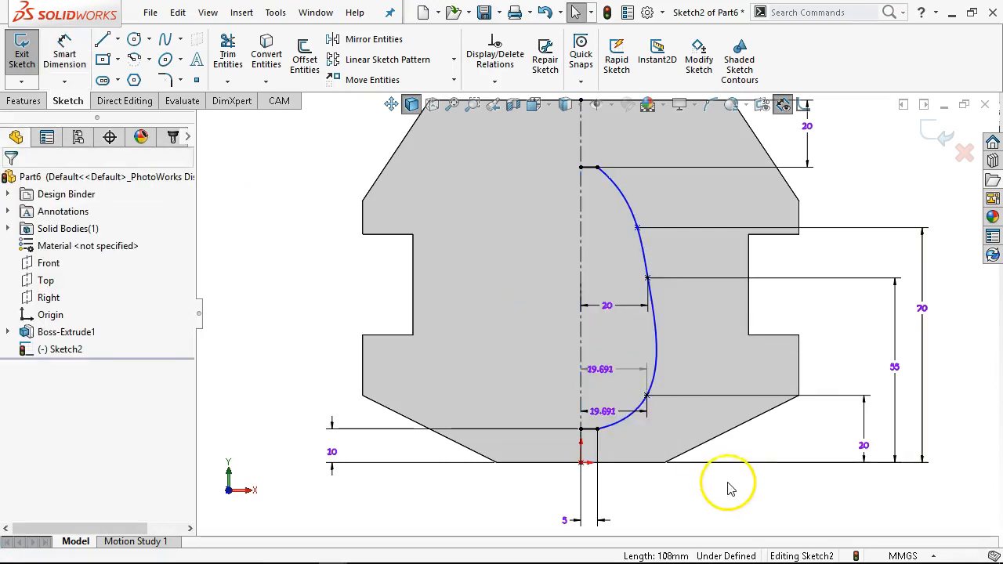
{"action": "scroll", "coordinate": [624, 490], "scroll_direction": "down", "scroll_amount": 3}
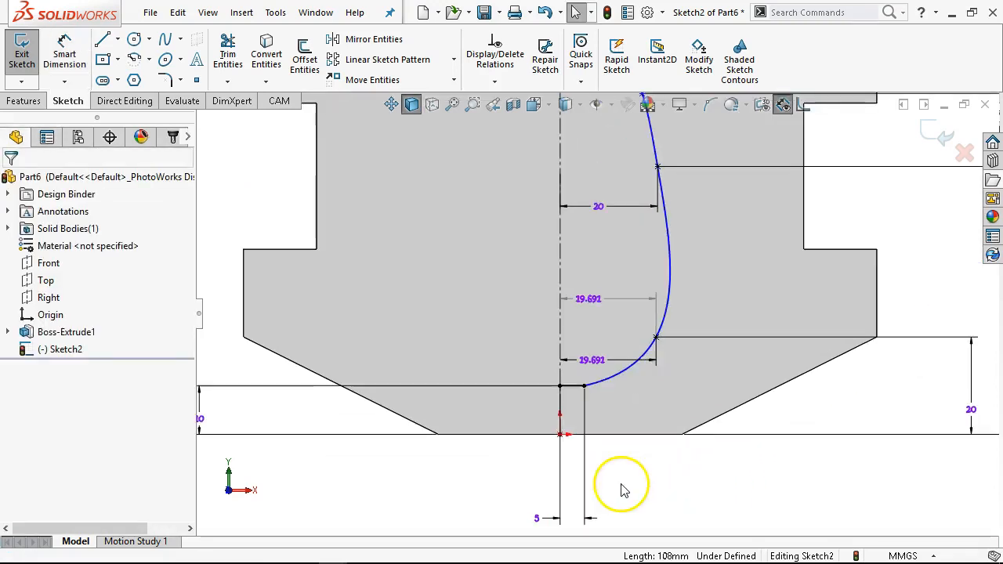
{"action": "left_click", "coordinate": [637, 308]}
{"action": "key", "text": "Delete"}
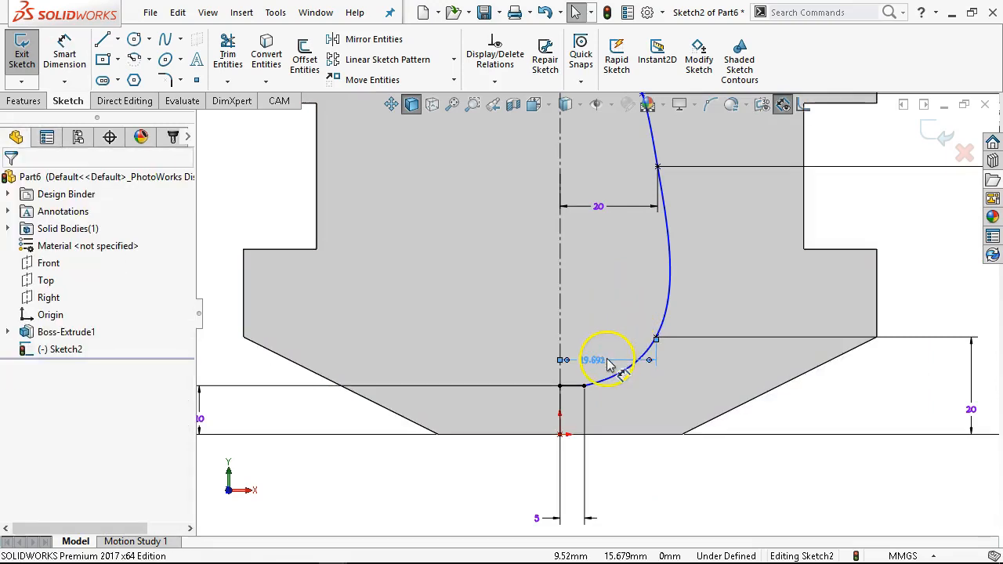
- Set the lower interior spline point's horizontal distance from the centerline to 15 mm
{"action": "left_click", "coordinate": [608, 357]}
{"action": "type", "text": "15"}
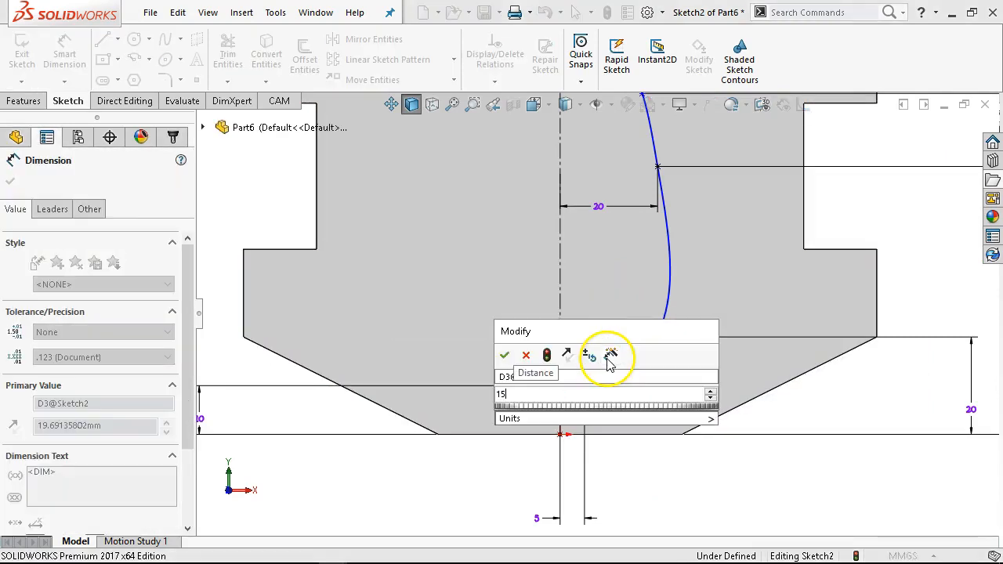
{"action": "key", "text": "Return"}
- Add a vertical relation between the lower and upper interior spline points
{"action": "scroll", "coordinate": [647, 336], "scroll_direction": "up", "scroll_amount": 3}
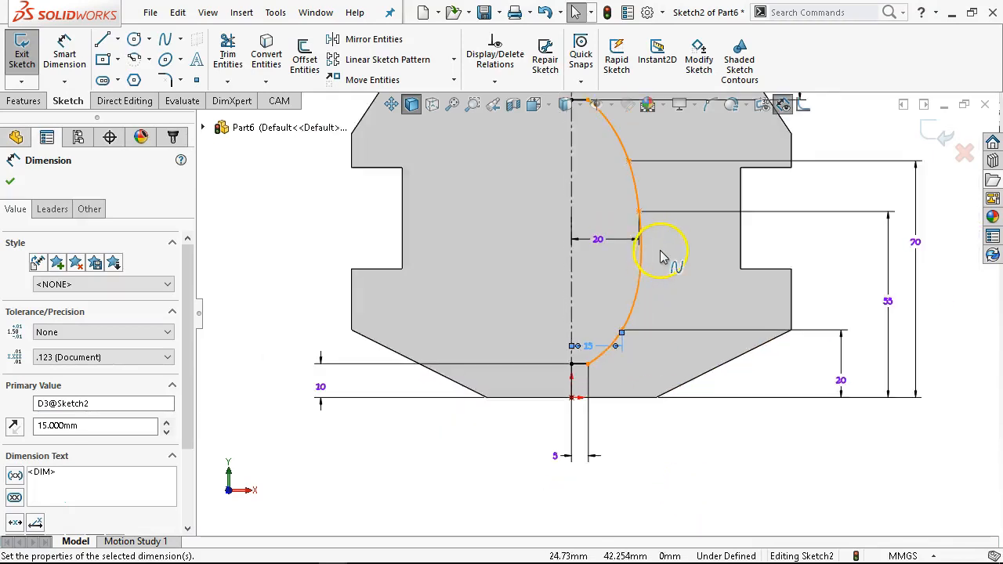
{"action": "left_click", "coordinate": [670, 427]}
{"action": "scroll", "coordinate": [619, 276], "scroll_direction": "up", "scroll_amount": 2}
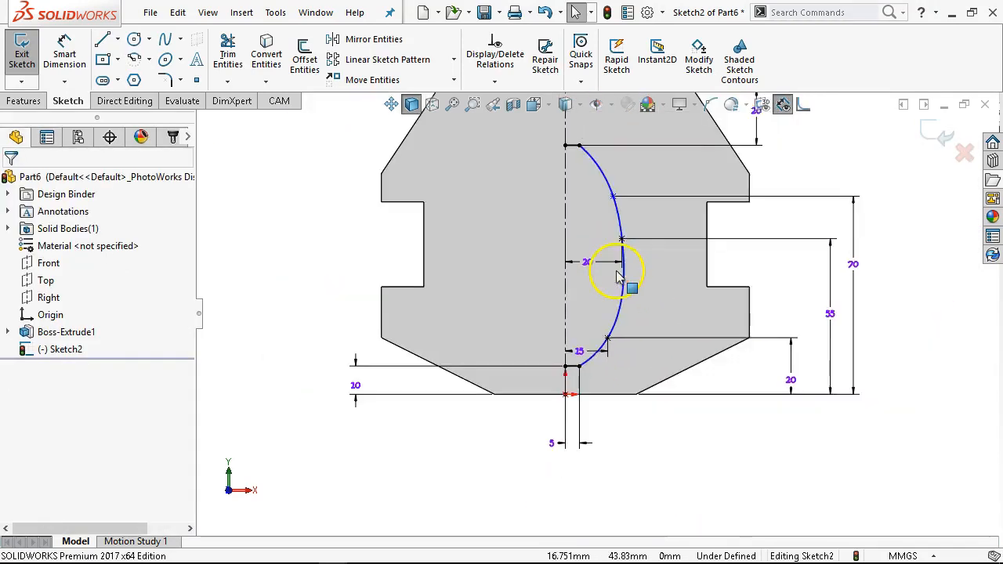
{"action": "scroll", "coordinate": [619, 276], "scroll_direction": "down", "scroll_amount": 2}
{"action": "left_click", "coordinate": [620, 260]}
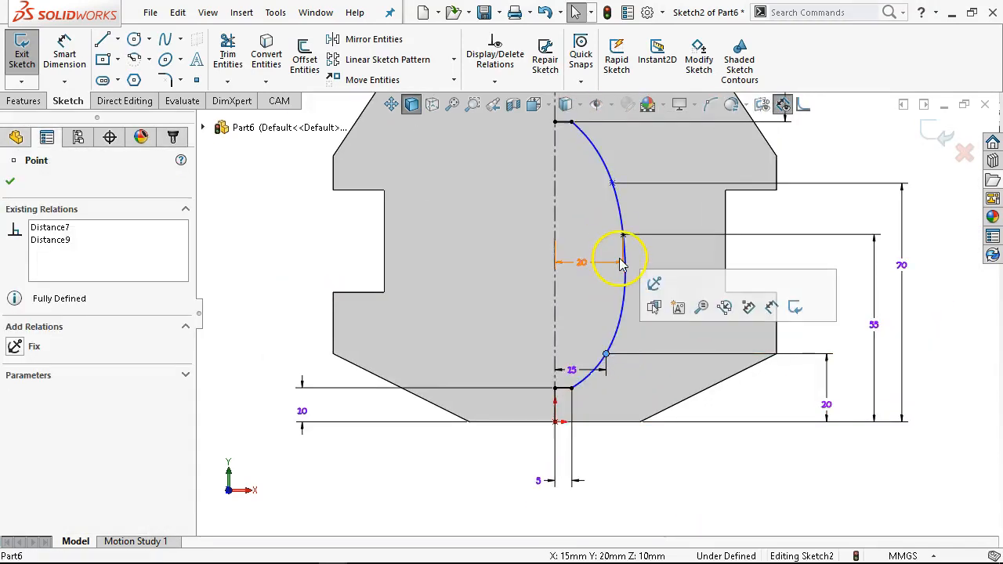
{"action": "left_click", "coordinate": [612, 183], "text": "ctrl"}
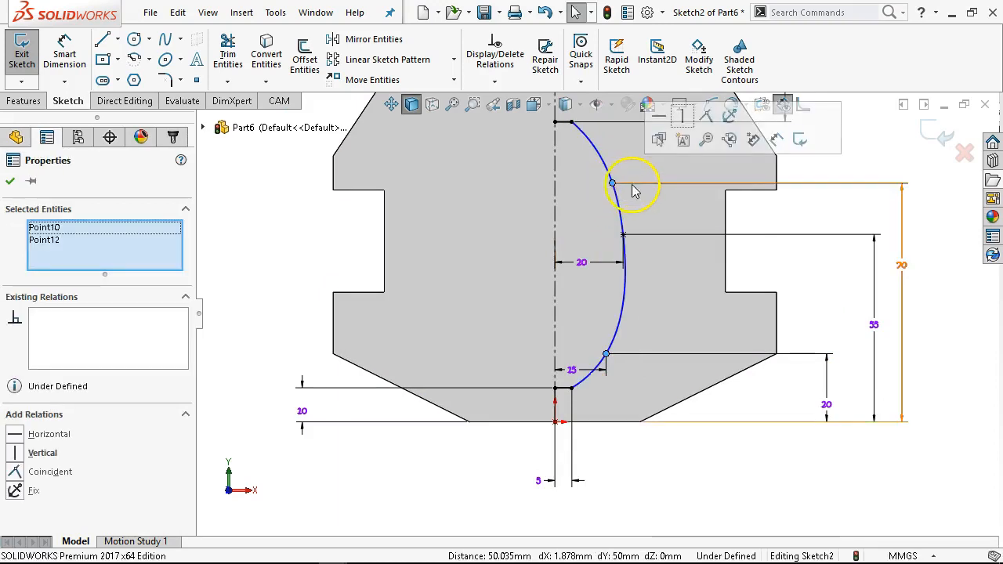
{"action": "left_click", "coordinate": [684, 122]}
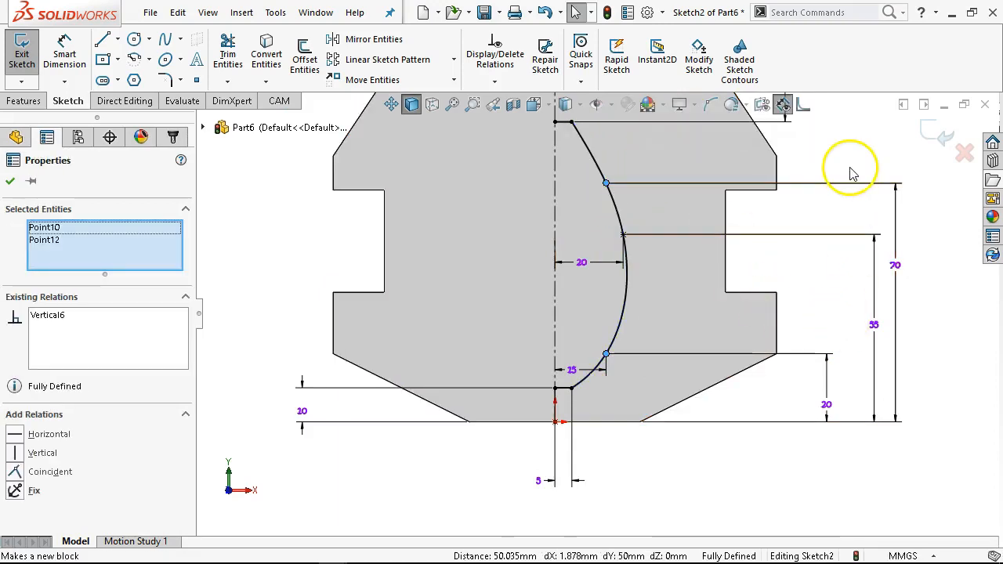
{"action": "left_click", "coordinate": [828, 246]}
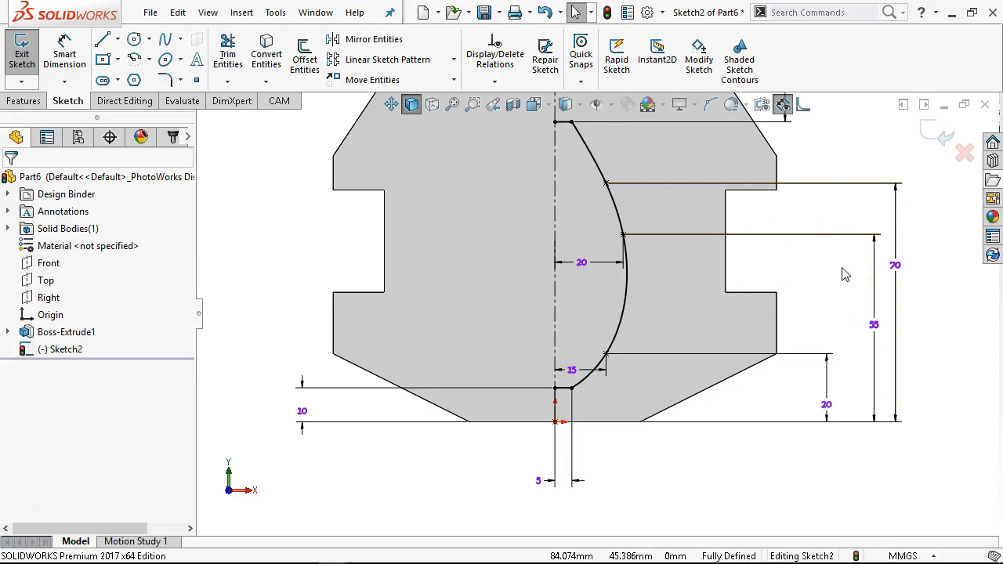
- Insert a spline point between the spline's top end and upper interior point, and nudge it slightly downward
{"action": "left_click", "coordinate": [600, 163]}
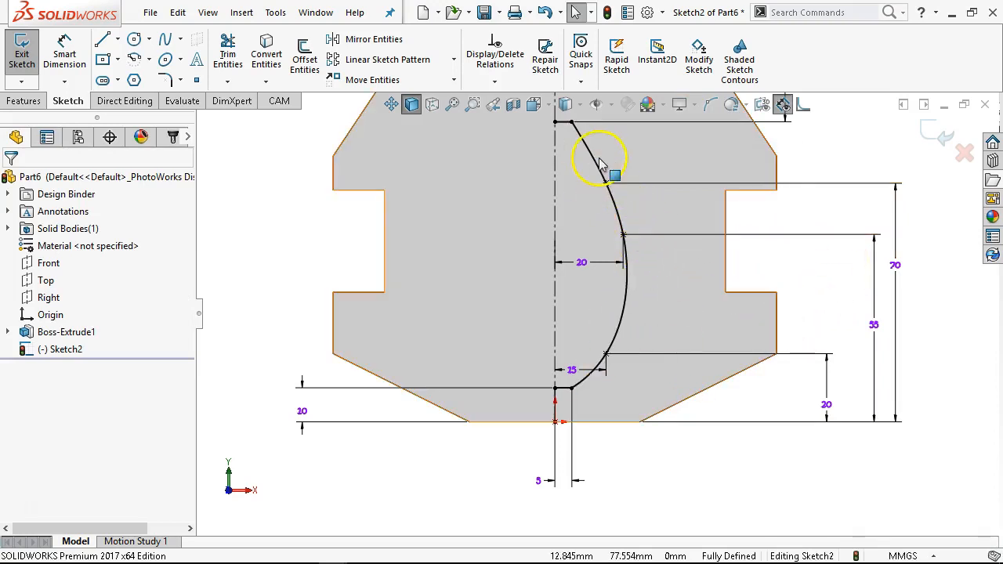
{"action": "right_click", "coordinate": [590, 157]}
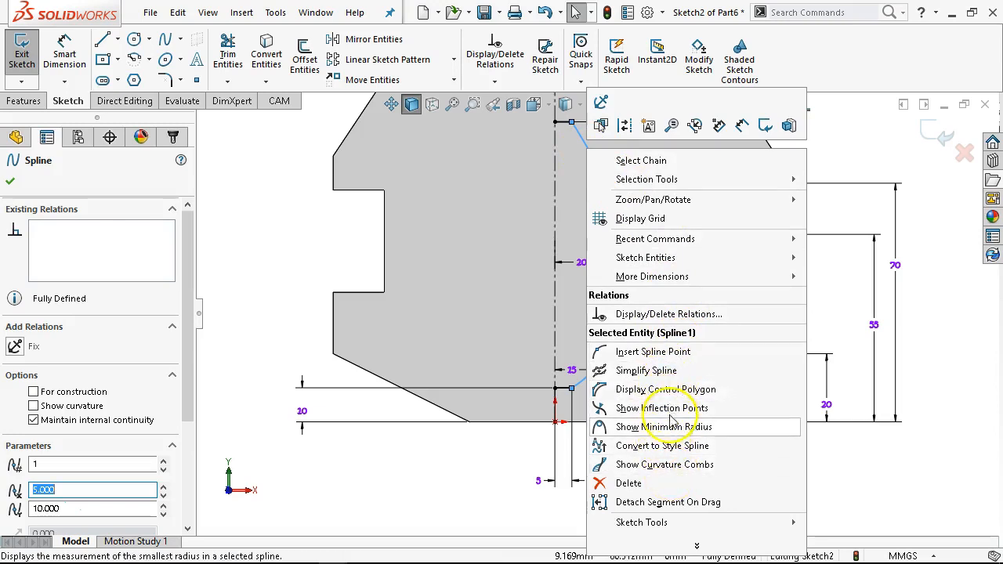
{"action": "left_click", "coordinate": [674, 358]}
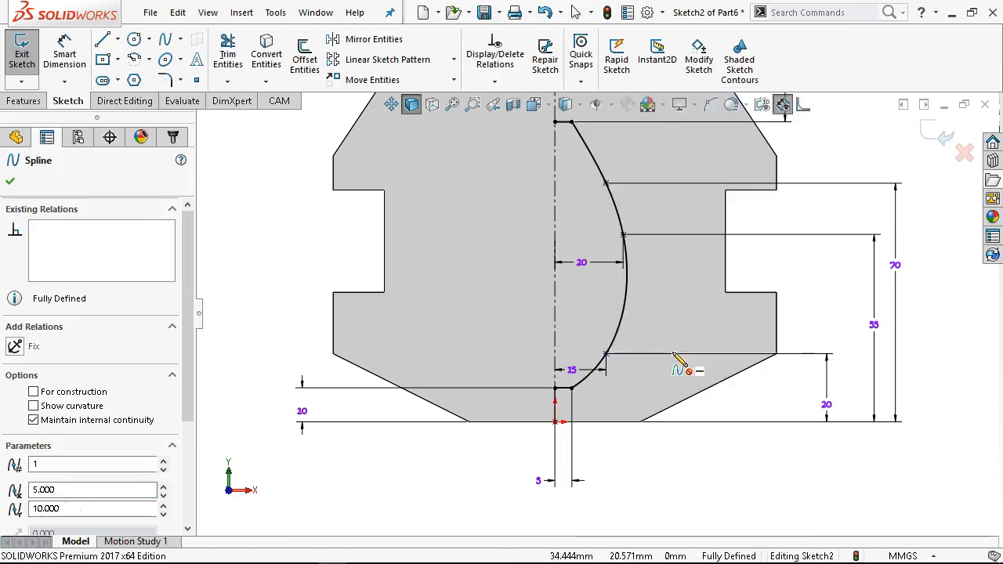
{"action": "left_click", "coordinate": [589, 149]}
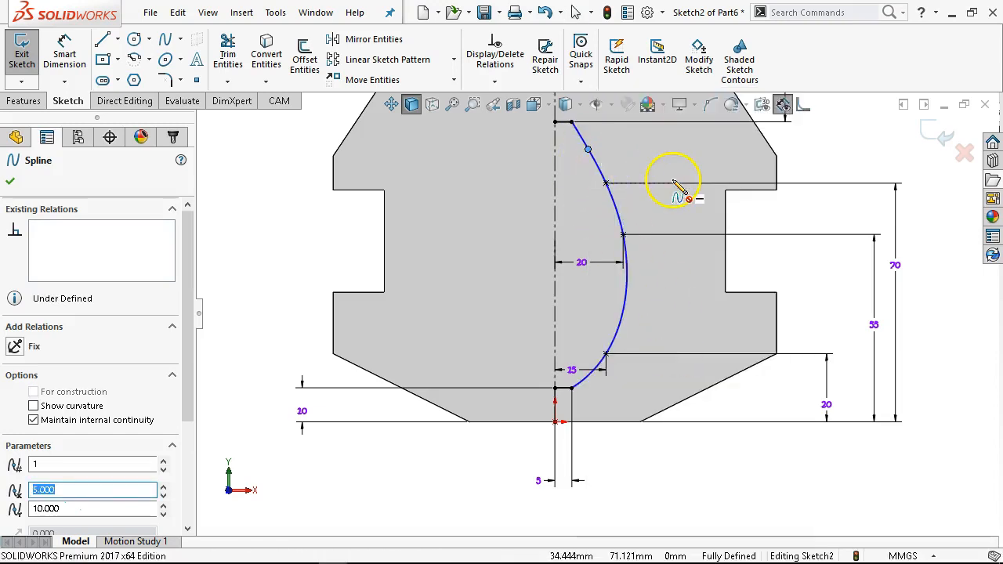
{"action": "right_click", "coordinate": [659, 160]}
{"action": "left_click", "coordinate": [695, 167]}
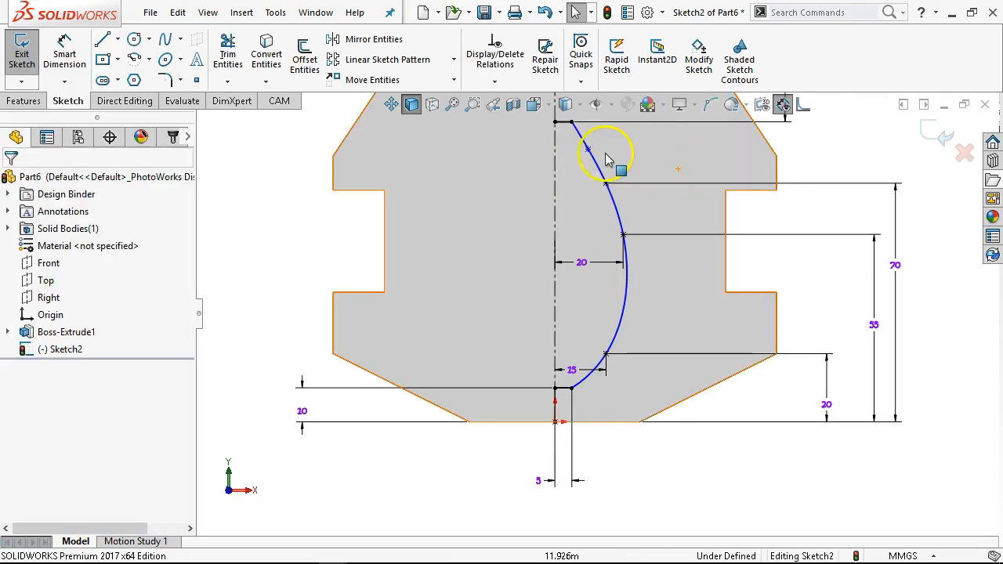
{"action": "mouse_move", "coordinate": [589, 149]}
{"action": "left_mouse_down"}
{"action": "mouse_move", "coordinate": [657, 163]}
{"action": "mouse_move", "coordinate": [578, 182]}
{"action": "mouse_move", "coordinate": [602, 165]}
{"action": "mouse_move", "coordinate": [593, 159]}
{"action": "left_mouse_up"}
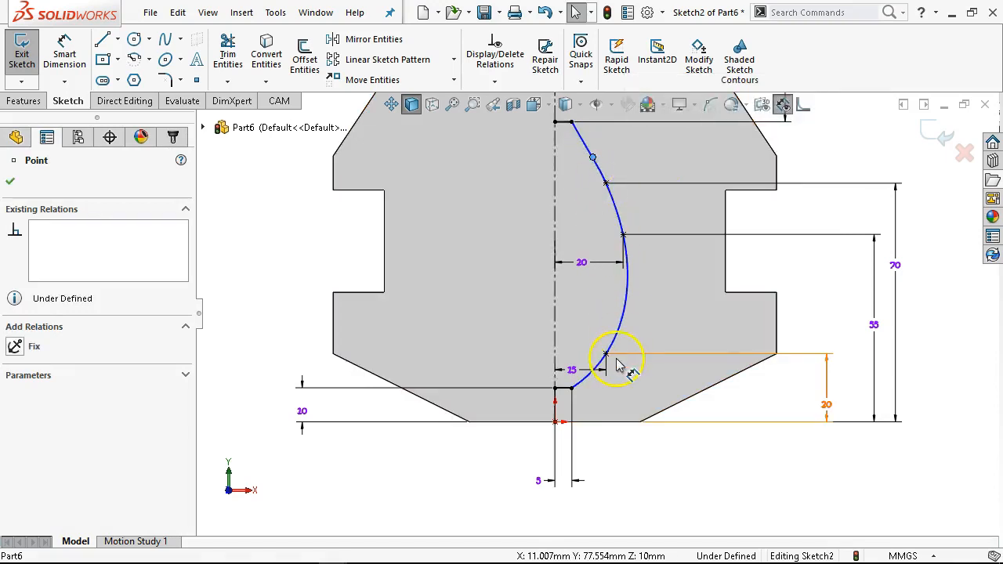
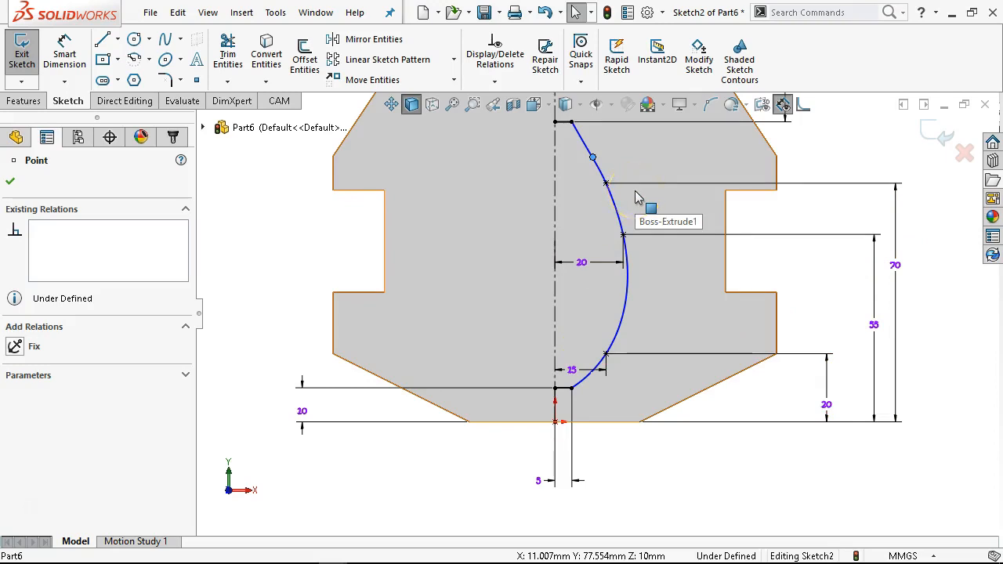
- Delete the spline point inserted between the spline's top end and upper interior point
{"action": "scroll", "coordinate": [645, 254], "scroll_direction": "up", "scroll_amount": 1}
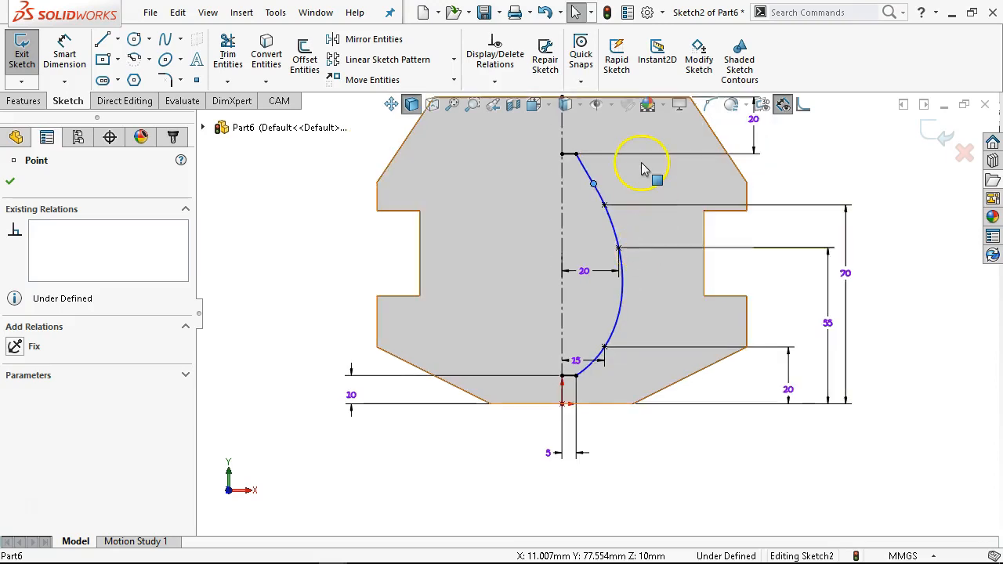
{"action": "scroll", "coordinate": [641, 169], "scroll_direction": "up", "scroll_amount": 1}
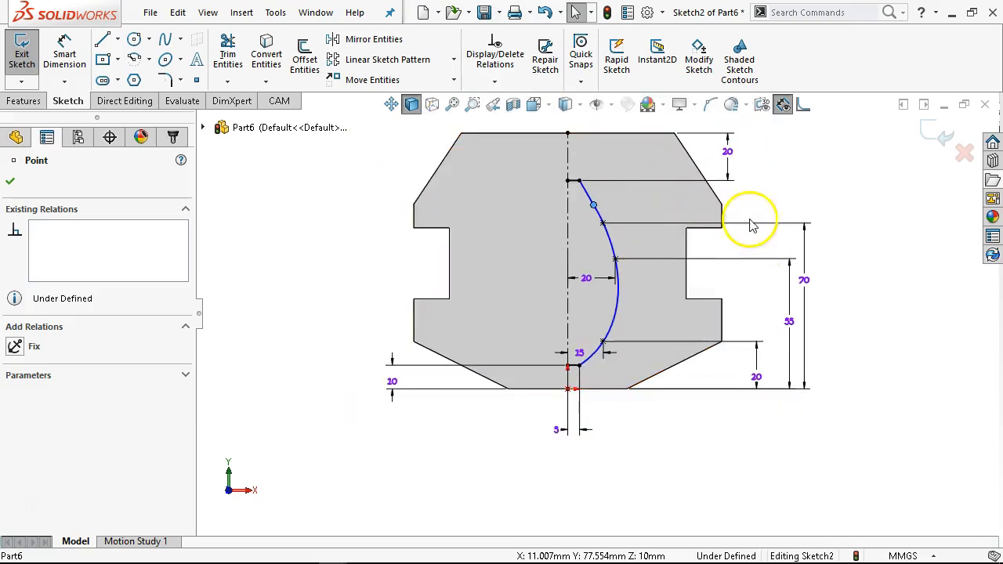
{"action": "scroll", "coordinate": [598, 200], "scroll_direction": "down", "scroll_amount": 1}
{"action": "left_click", "coordinate": [799, 201]}
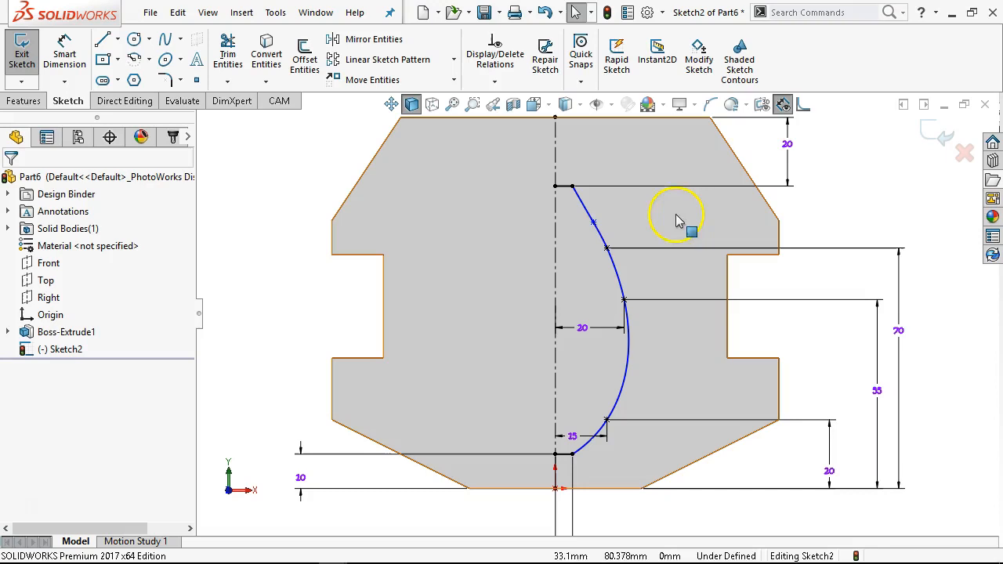
{"action": "right_click", "coordinate": [595, 223]}
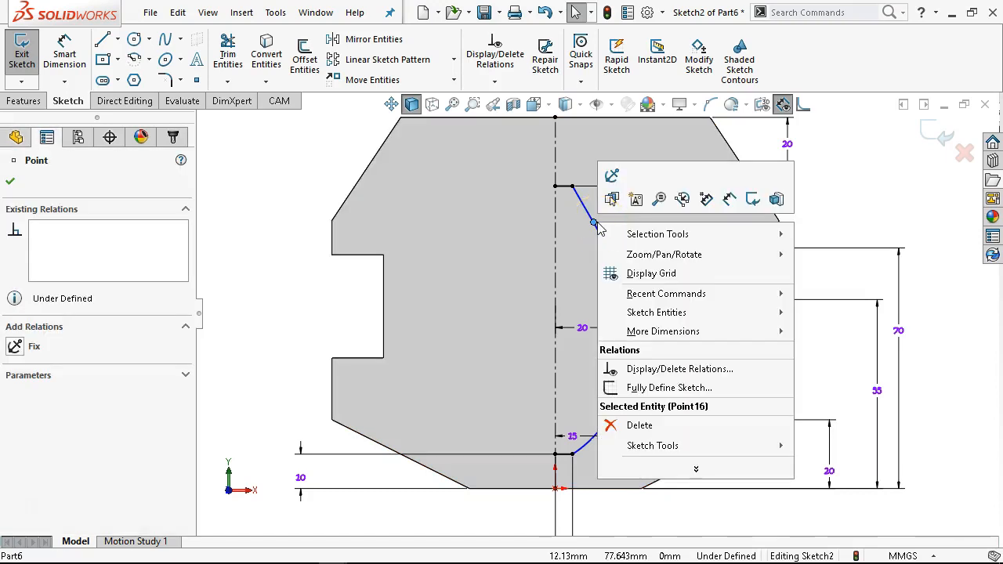
{"action": "left_click", "coordinate": [651, 426]}
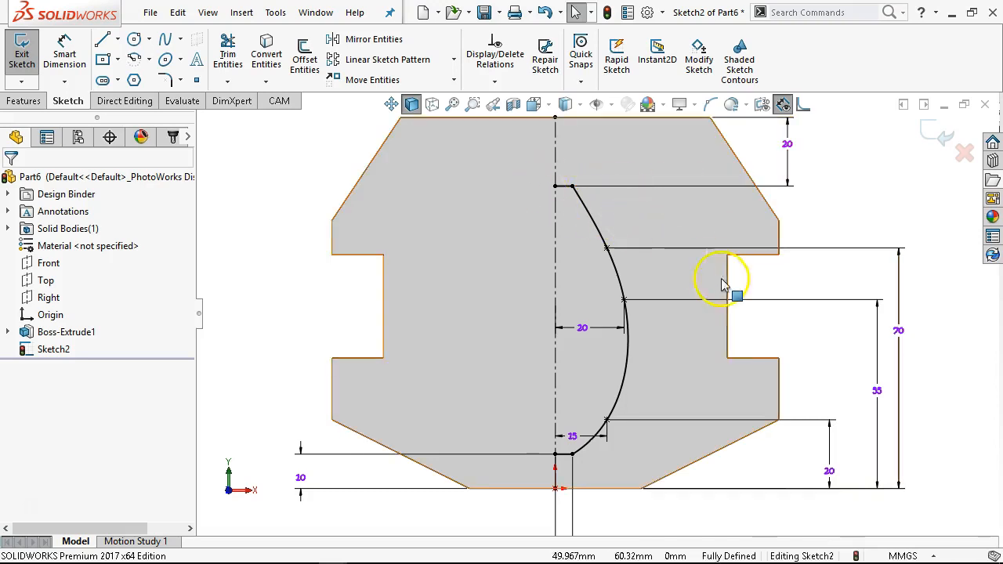
- Switch to the browser and examine the Figure P2-12 elliptical spacer drawing, then return to the sketch
{"action": "key", "text": "f"}
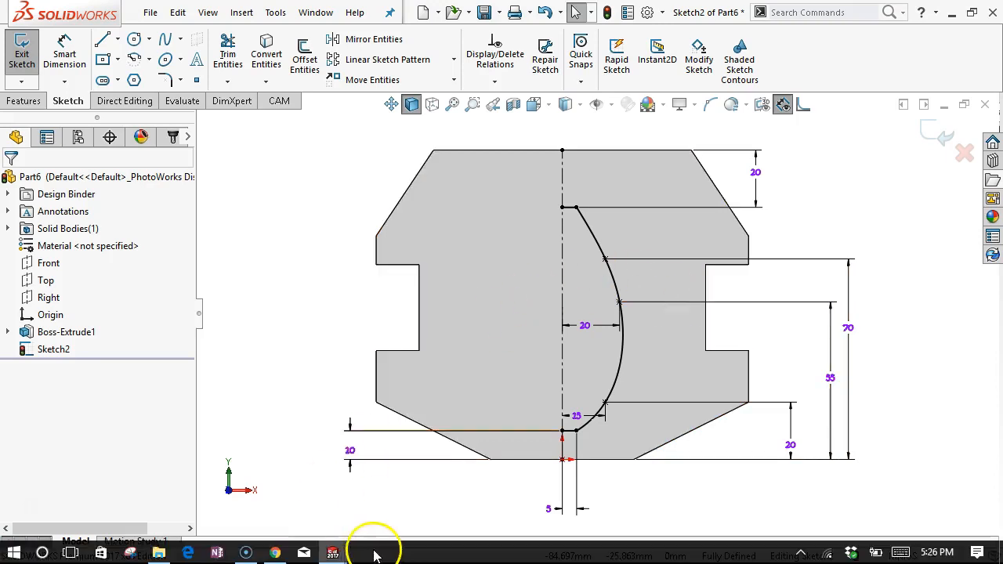
{"action": "left_click", "coordinate": [274, 551]}
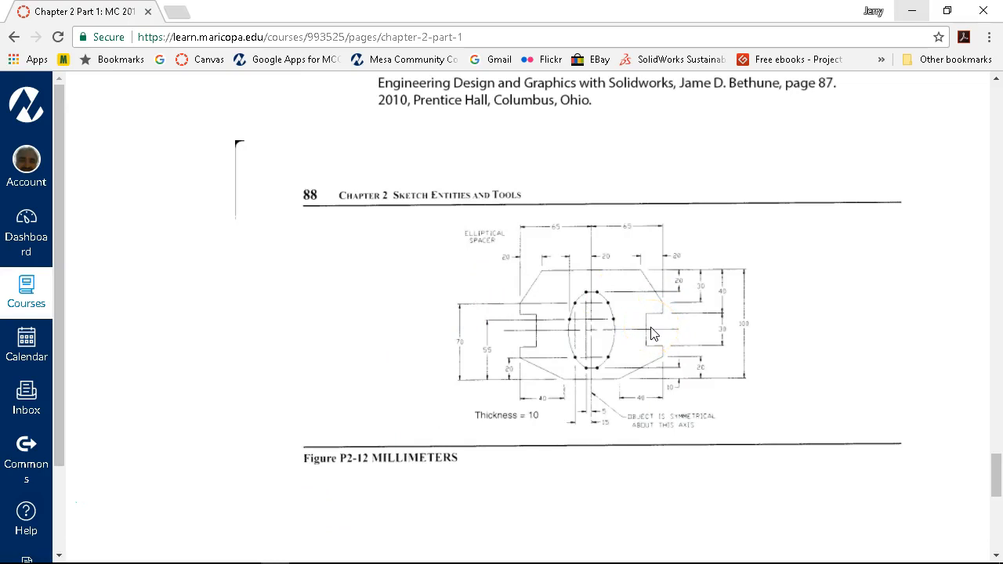
{"action": "scroll", "coordinate": [654, 333], "scroll_direction": "up", "scroll_amount": 1, "text": "ctrl"}
{"action": "scroll", "coordinate": [655, 333], "scroll_direction": "up", "scroll_amount": 1, "text": "ctrl"}
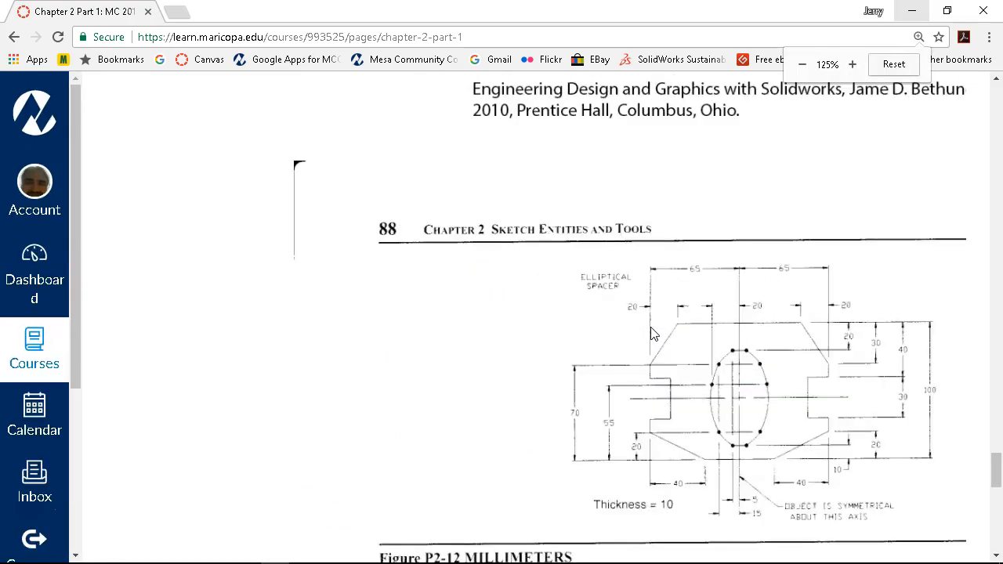
{"action": "scroll", "coordinate": [637, 368], "scroll_direction": "down", "scroll_amount": 3}
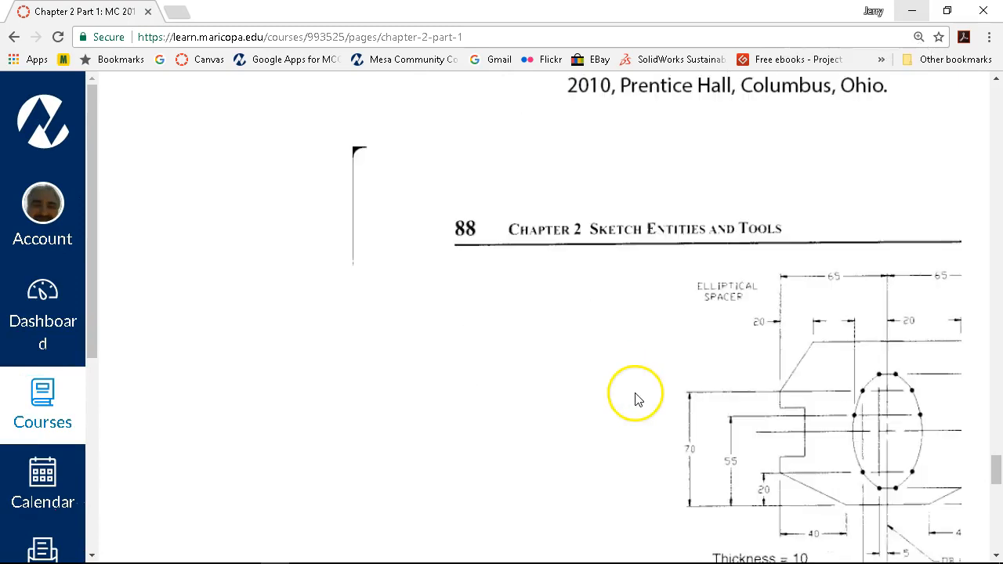
{"action": "scroll", "coordinate": [659, 368], "scroll_direction": "down", "scroll_amount": 1}
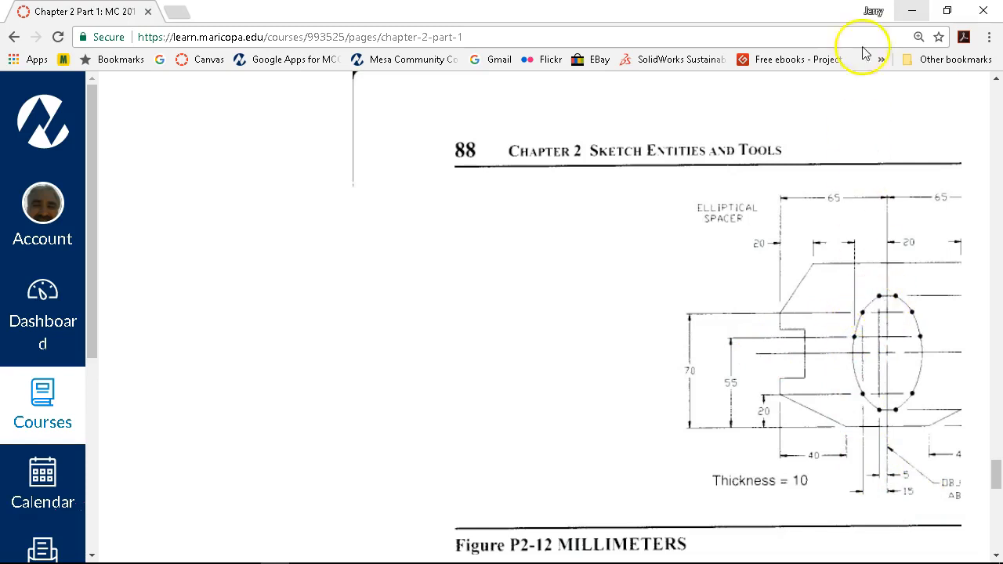
{"action": "left_click_drag", "start_coordinate": [691, 272], "coordinate": [623, 278]}
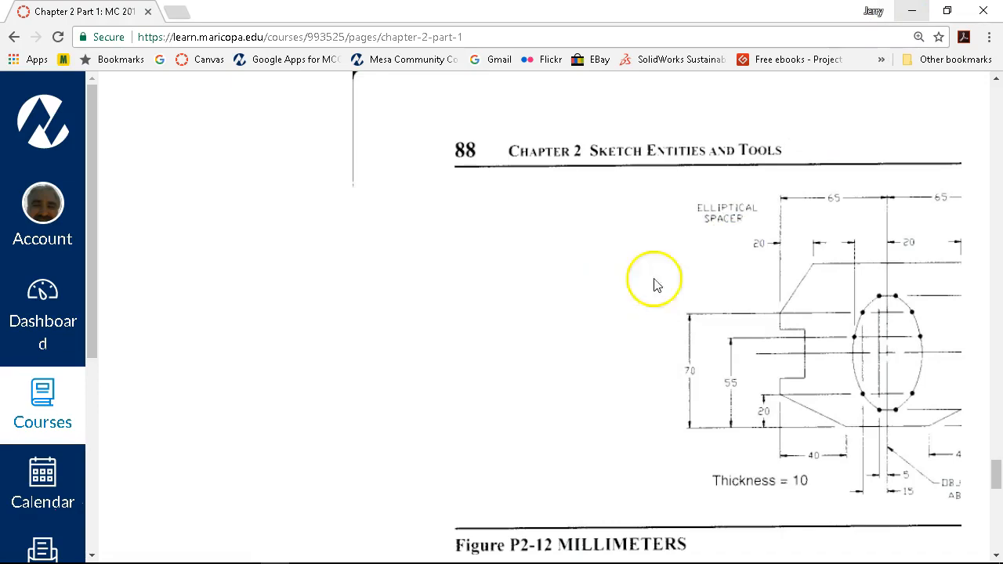
{"action": "left_click", "coordinate": [907, 16]}
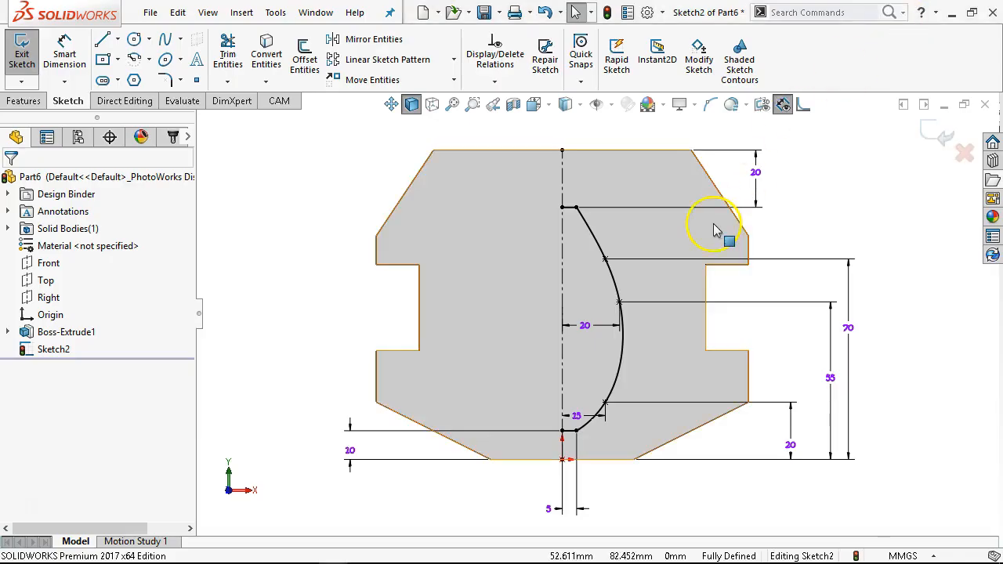
- Select the spline and turn on its curvature display
{"action": "left_click", "coordinate": [606, 260]}
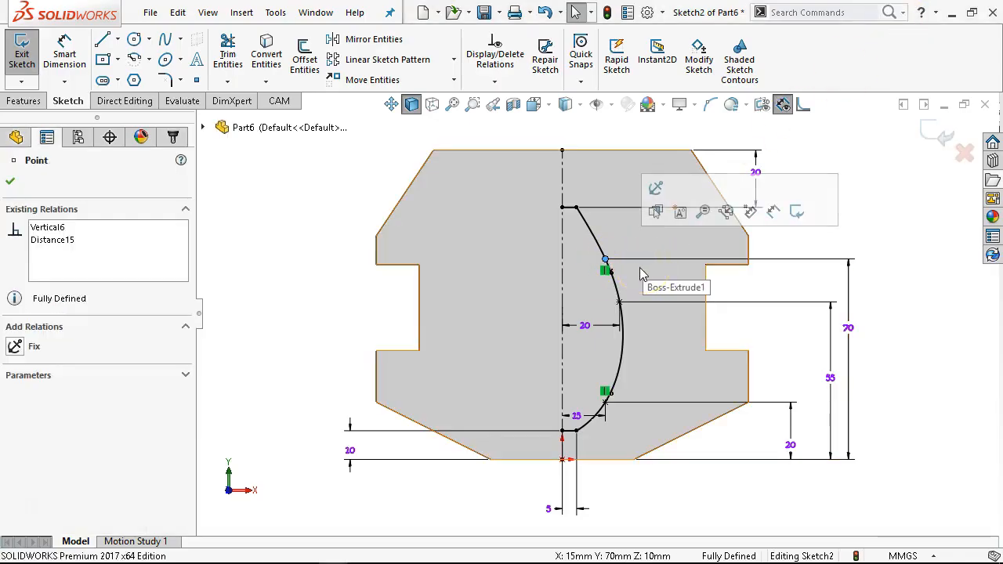
{"action": "left_click", "coordinate": [588, 238]}
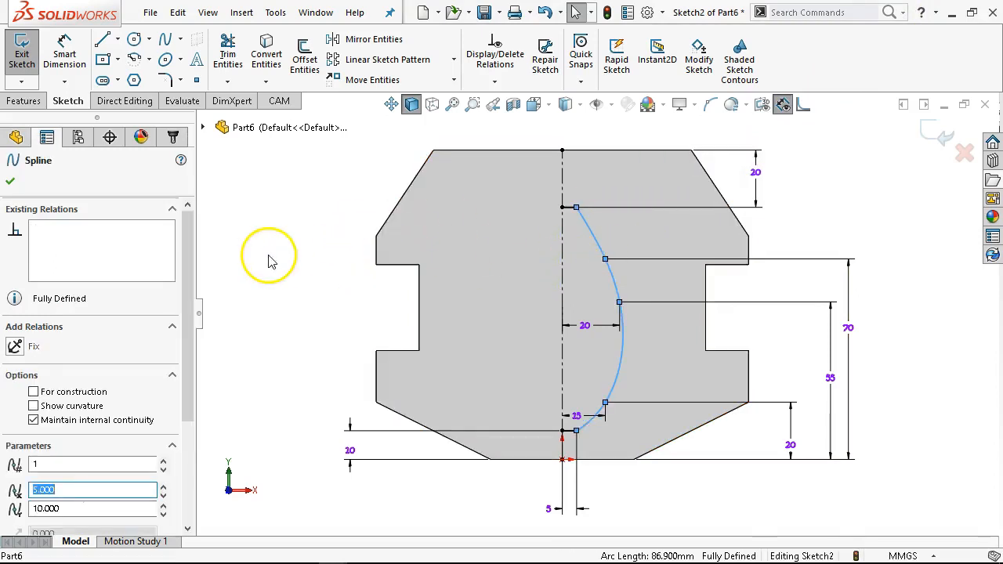
{"action": "left_click_drag", "start_coordinate": [192, 317], "coordinate": [203, 381]}
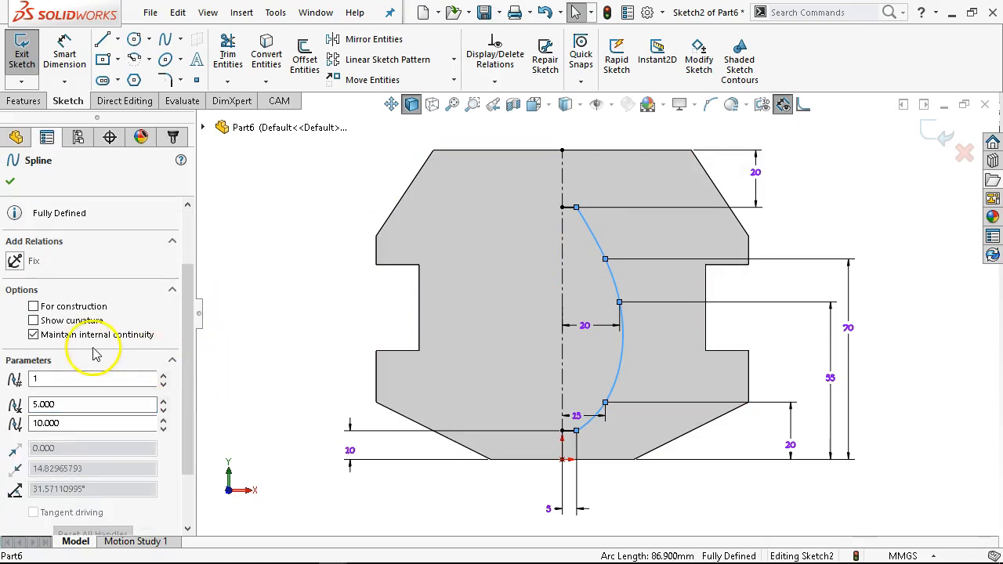
{"action": "left_click", "coordinate": [41, 322]}
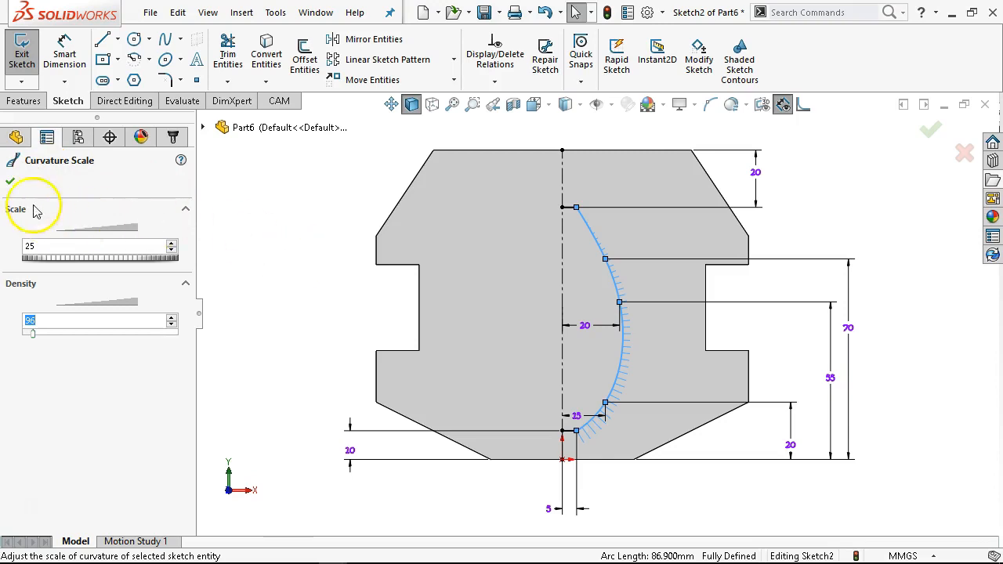
{"action": "left_click", "coordinate": [11, 182]}
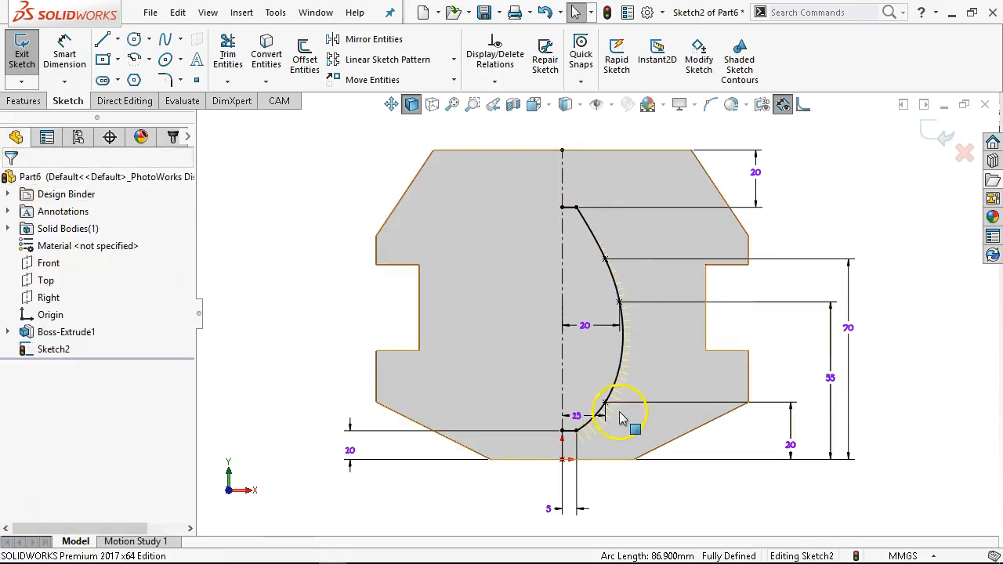
- Hide the spline's curvature combs
{"action": "left_click", "coordinate": [595, 242]}
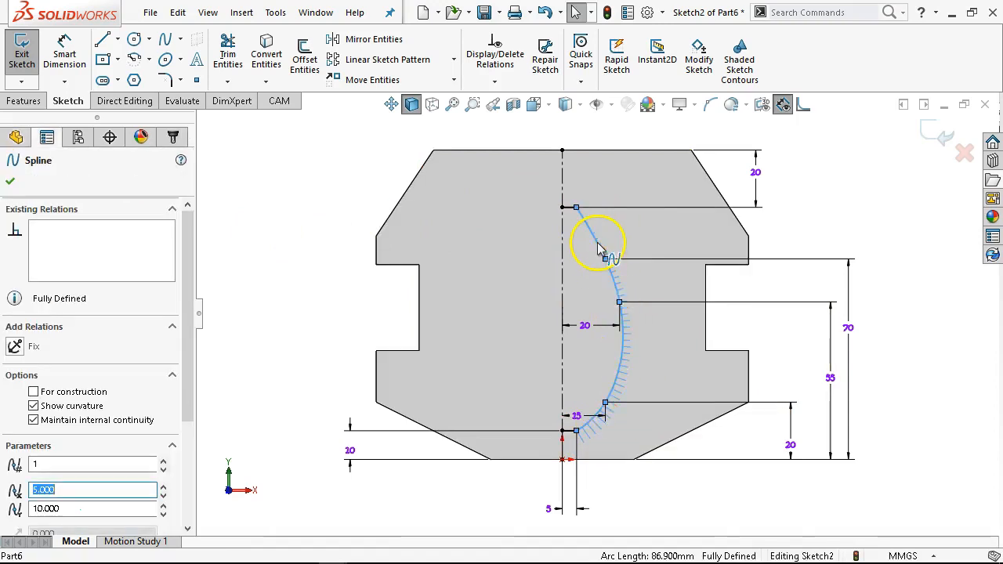
{"action": "right_click", "coordinate": [601, 249]}
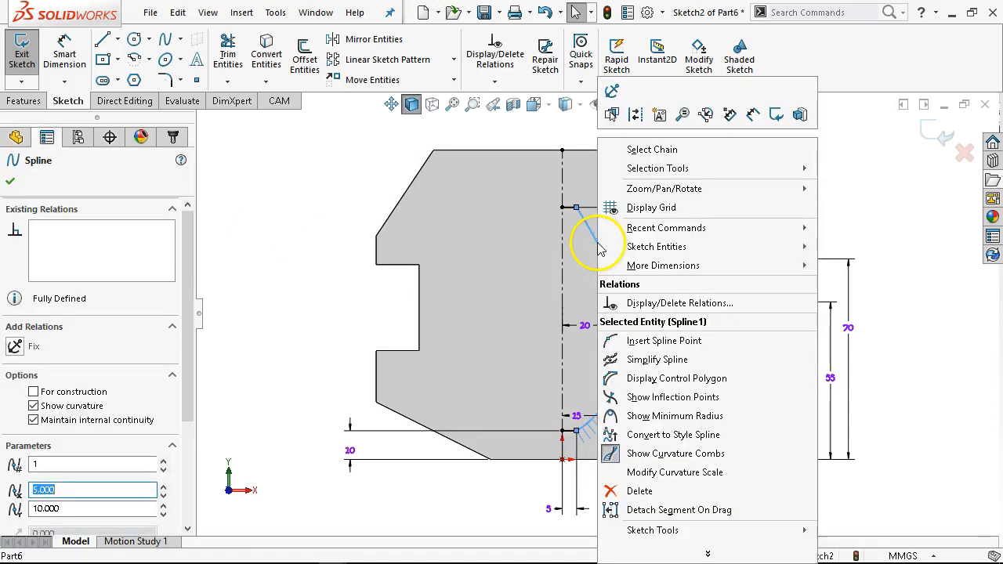
{"action": "left_click", "coordinate": [662, 456]}
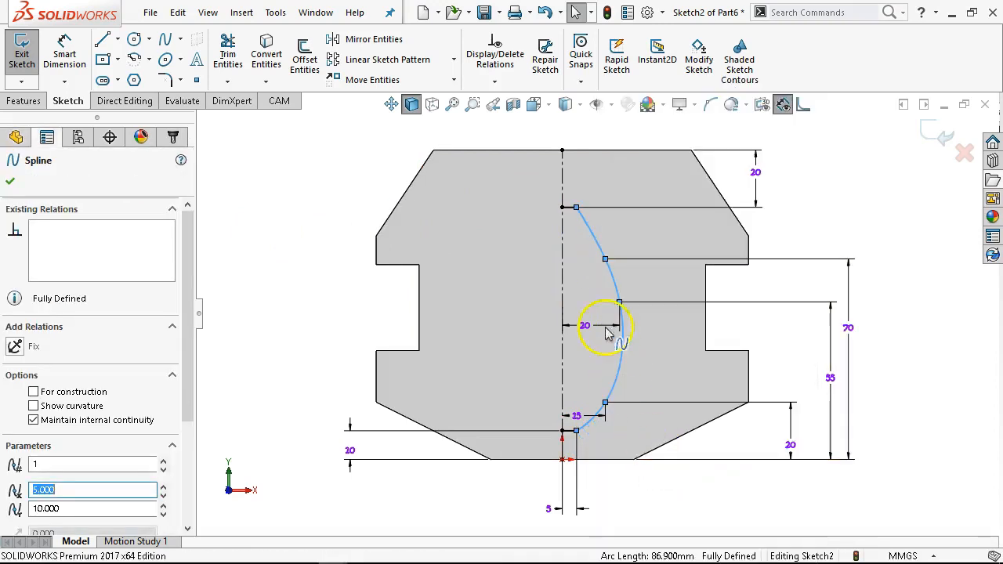
- Display the spline's control polygon
{"action": "right_click", "coordinate": [596, 243]}
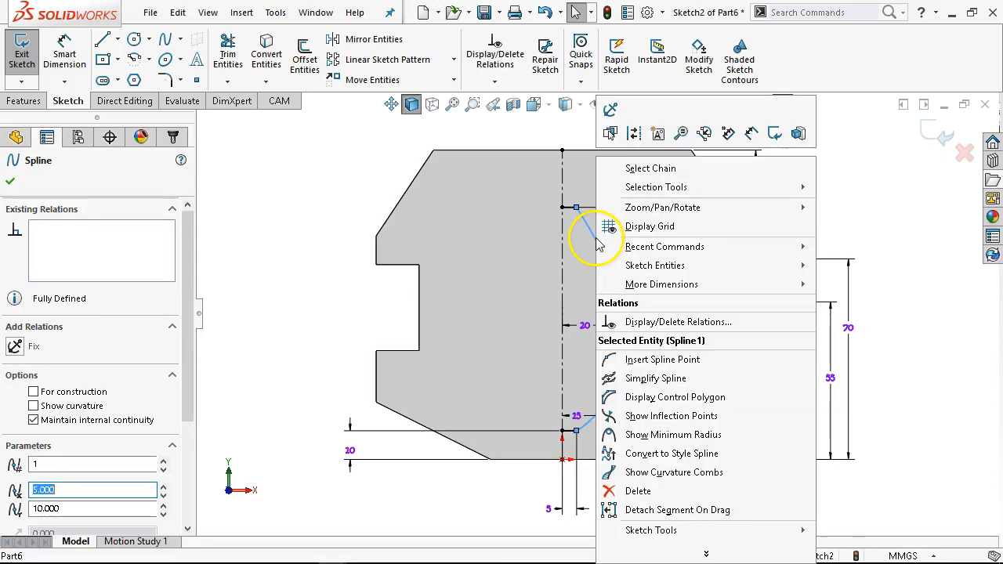
{"action": "left_click", "coordinate": [676, 398]}
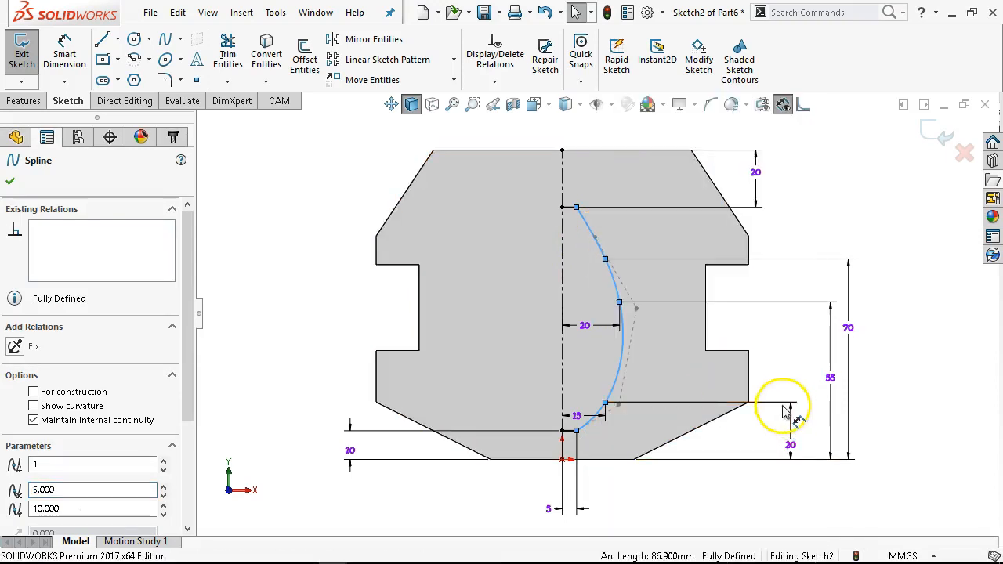
{"action": "left_click", "coordinate": [598, 243]}
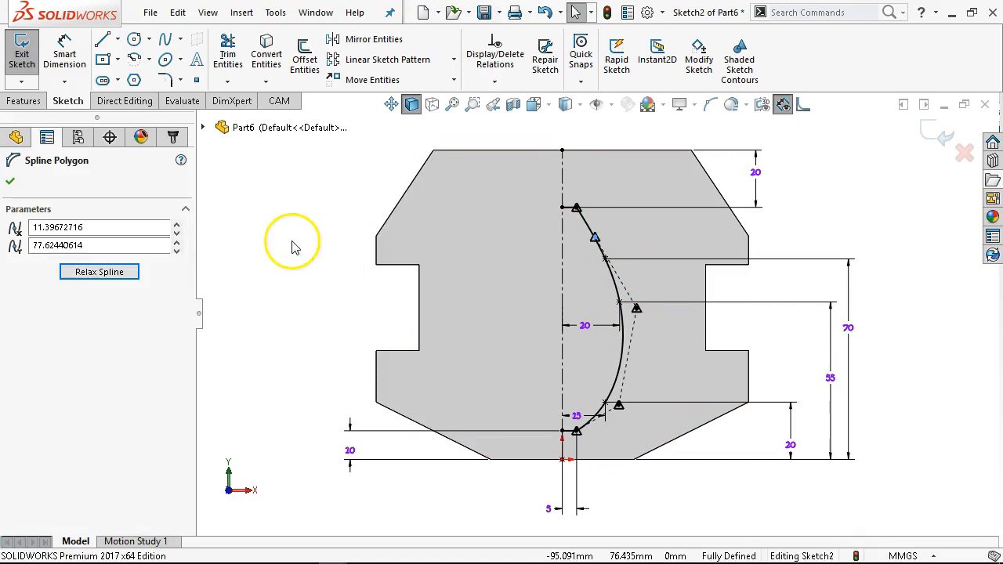
{"action": "left_click", "coordinate": [11, 183]}
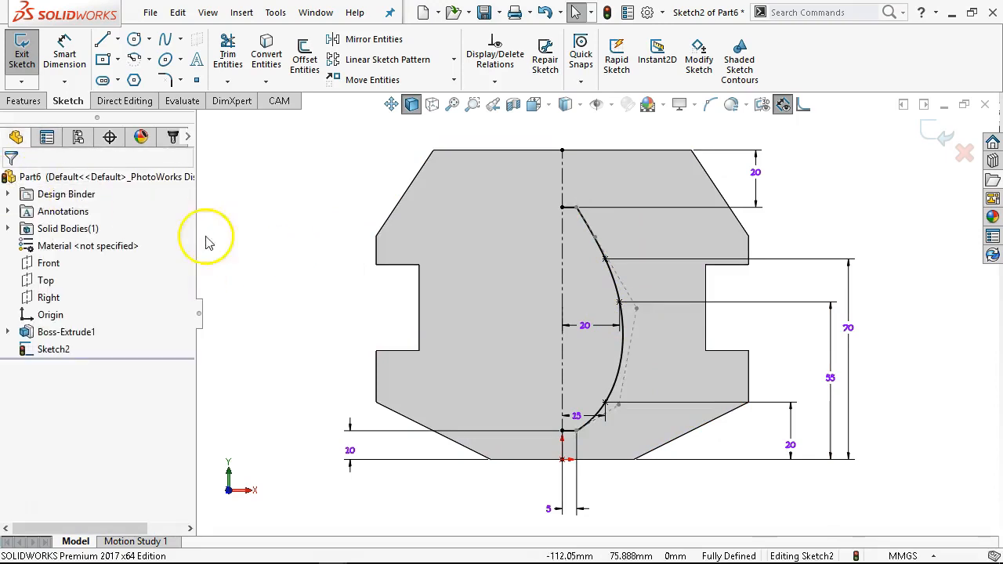
- Hide the spline's control polygon and show its inflection points
{"action": "right_click", "coordinate": [612, 283]}
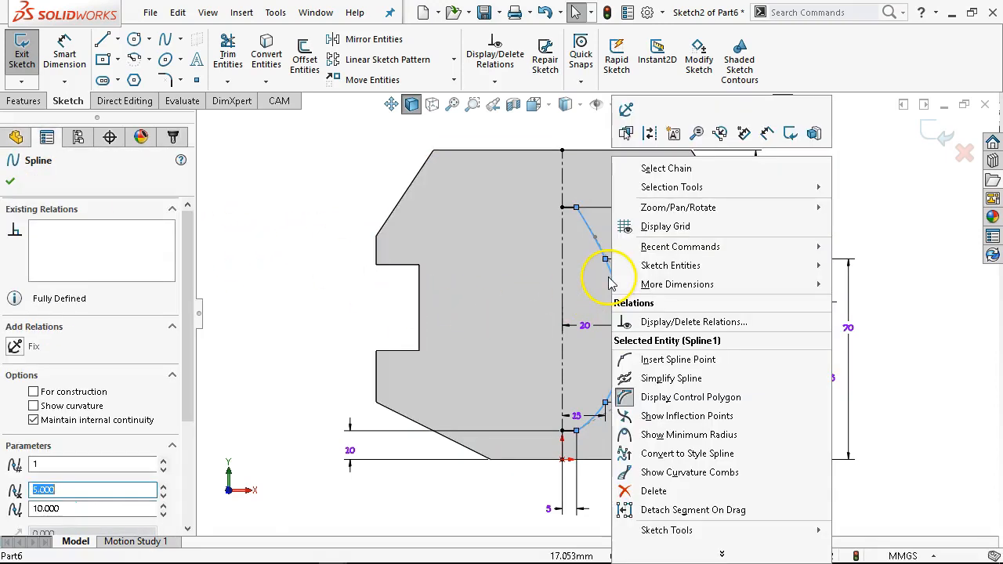
{"action": "left_click", "coordinate": [708, 403]}
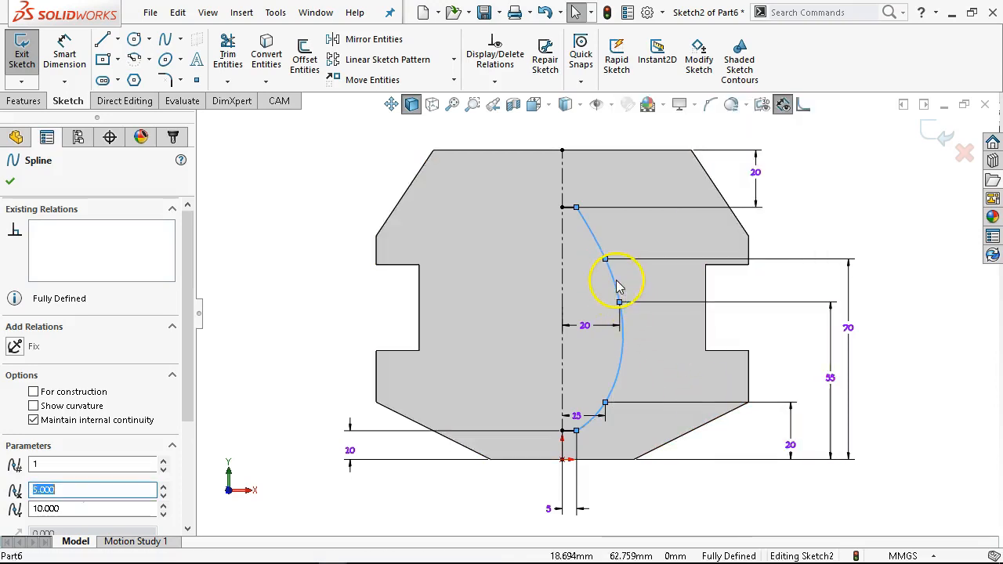
{"action": "right_click", "coordinate": [618, 287]}
{"action": "left_click", "coordinate": [698, 416]}
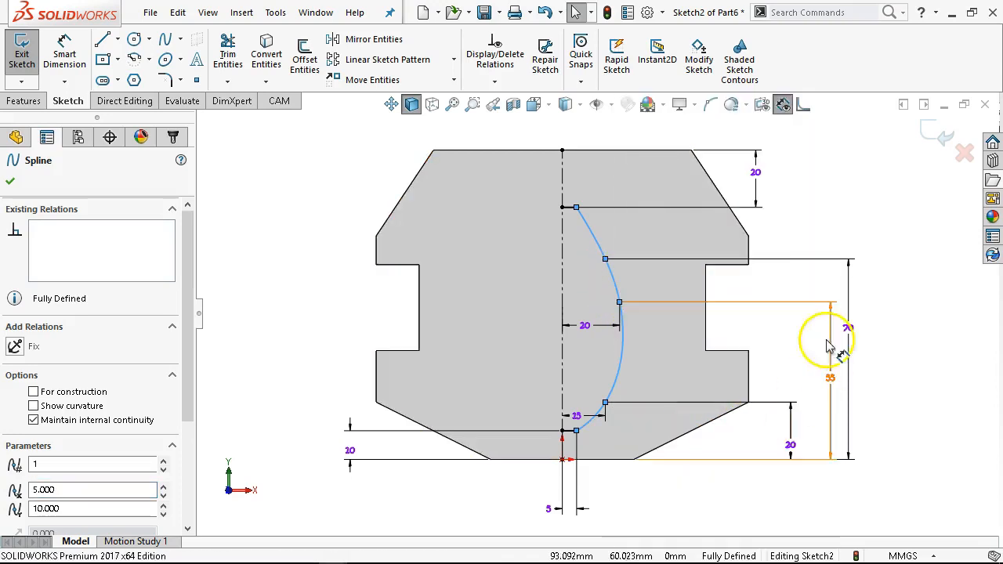
{"action": "left_click", "coordinate": [828, 228]}
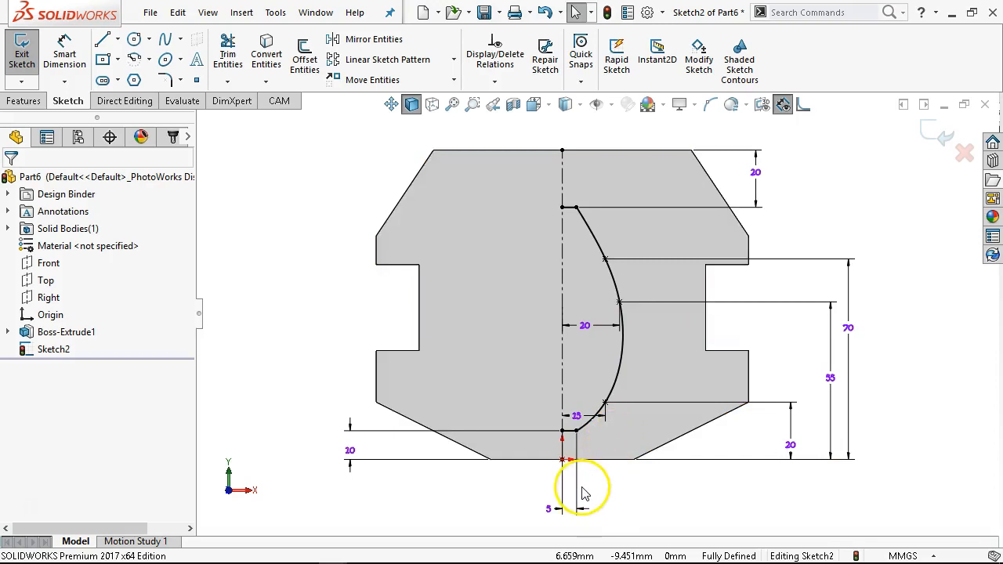
- Hide the spline's inflection points and display its minimum radius
{"action": "right_click", "coordinate": [590, 228]}
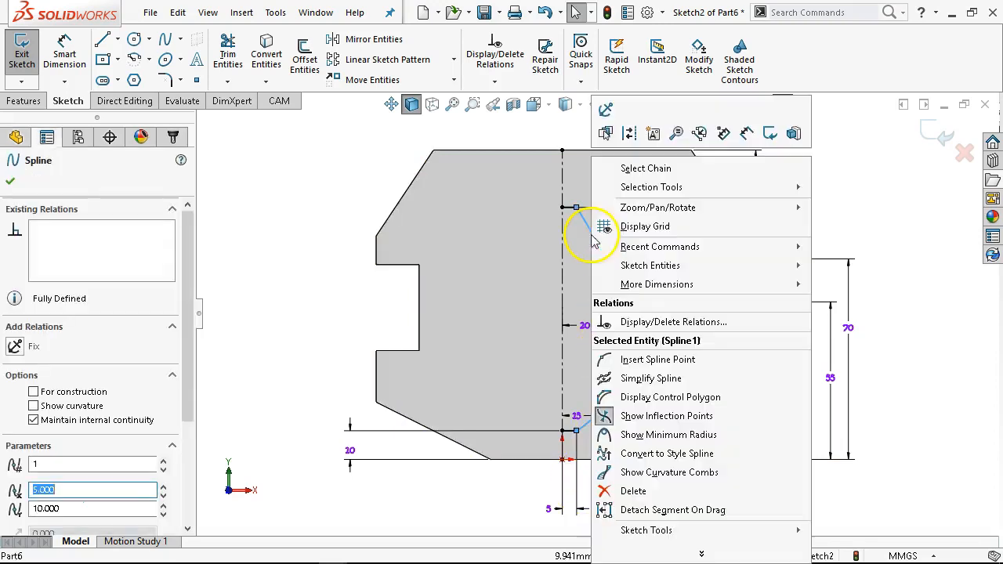
{"action": "left_click", "coordinate": [668, 416]}
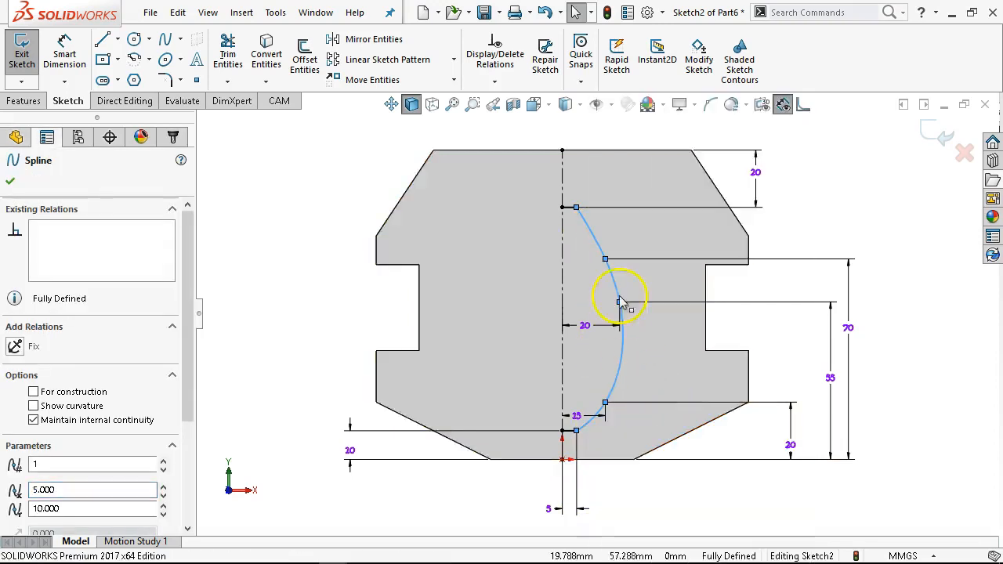
{"action": "right_click", "coordinate": [596, 233]}
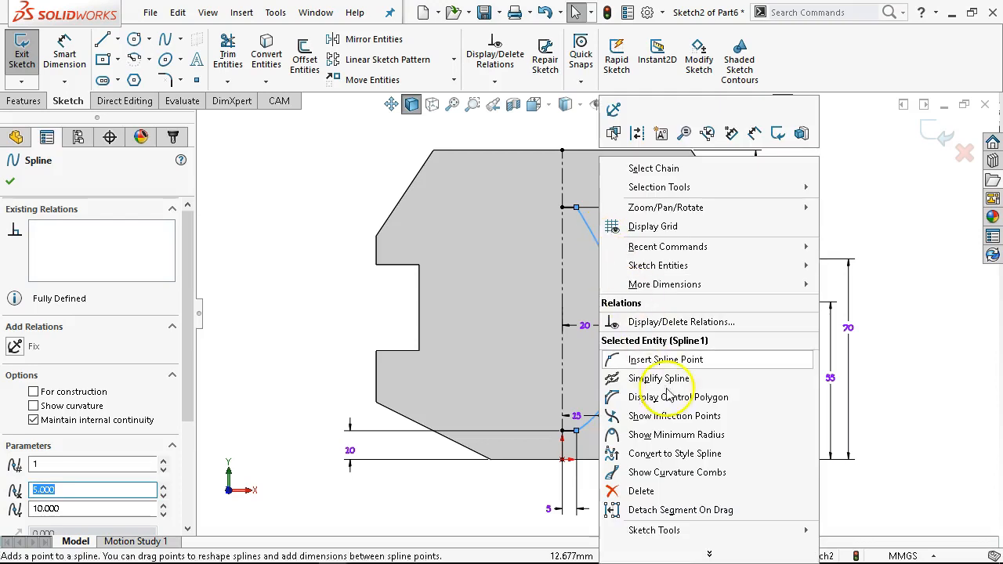
{"action": "left_click", "coordinate": [675, 434]}
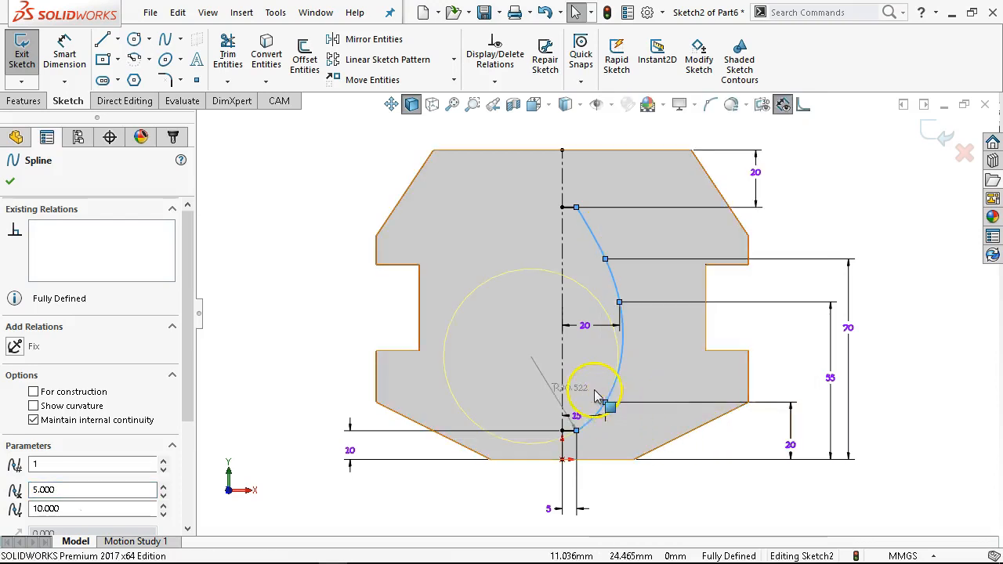
{"action": "key", "text": "Escape"}
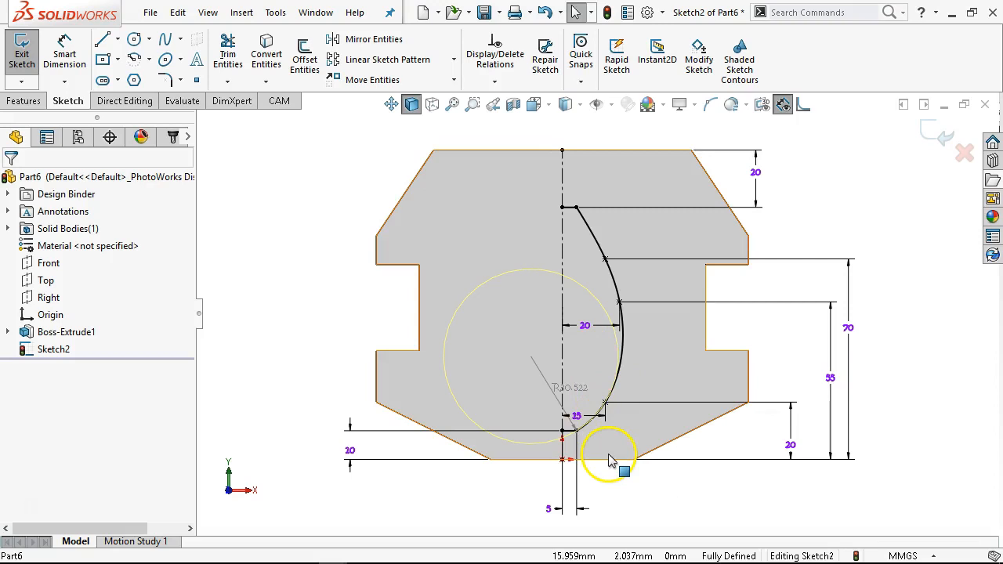
- Turn off the spline's minimum radius display
{"action": "scroll", "coordinate": [558, 395], "scroll_direction": "up", "scroll_amount": 4}
{"action": "scroll", "coordinate": [560, 397], "scroll_direction": "up", "scroll_amount": 3}
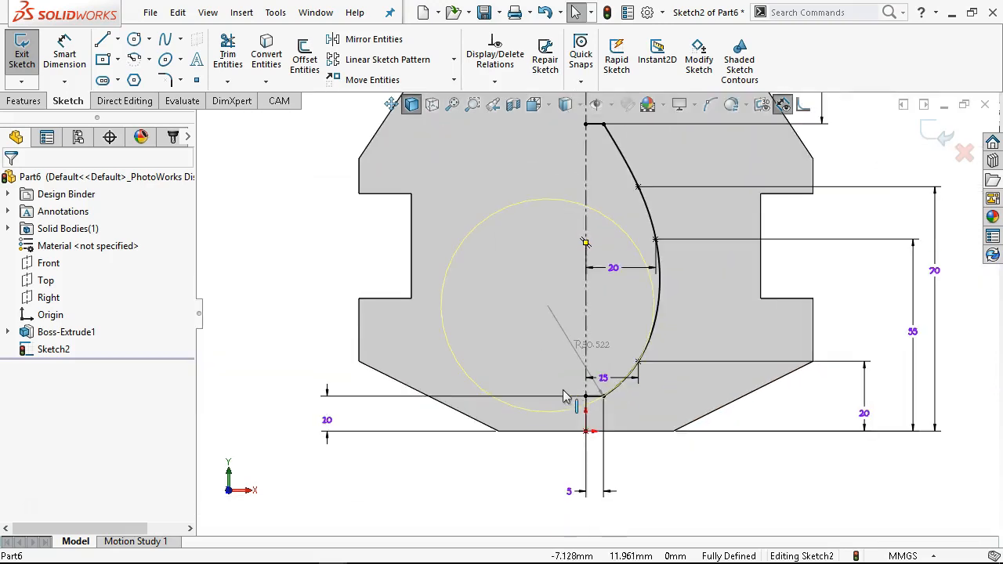
{"action": "right_click", "coordinate": [660, 298]}
{"action": "left_click", "coordinate": [708, 436]}
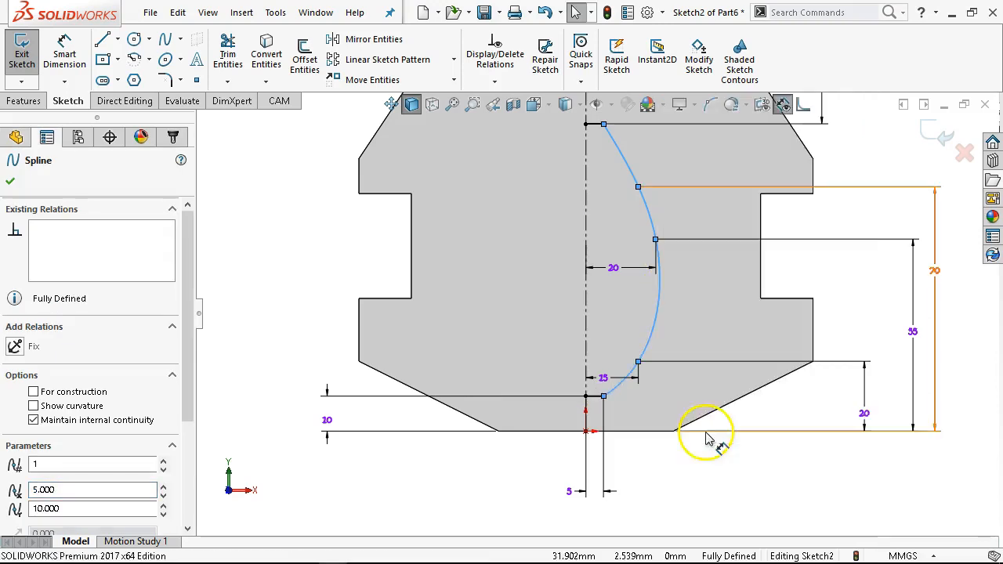
- Mirror the spline across the vertical centerline to form the closed cutout profile
{"action": "right_click", "coordinate": [663, 306]}
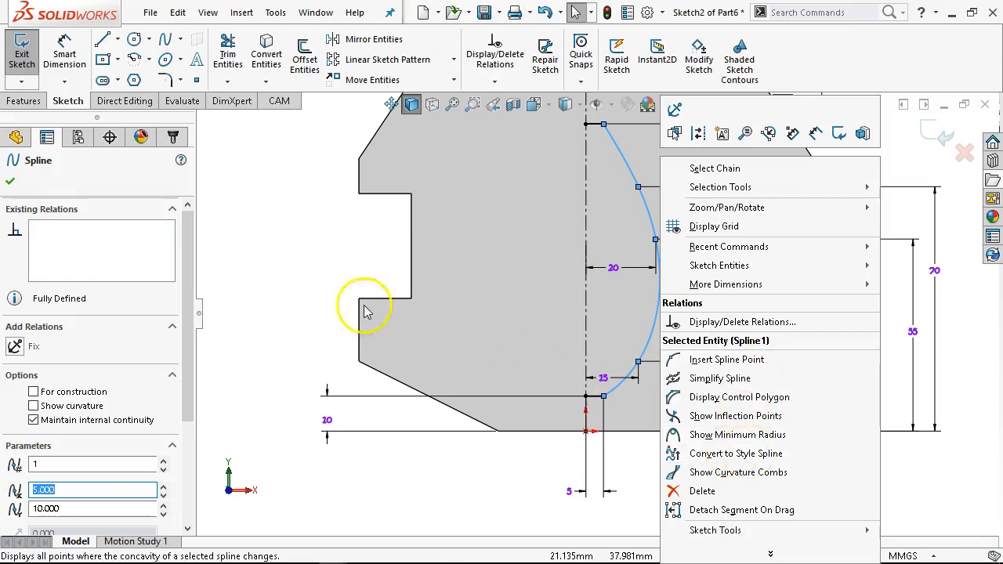
{"action": "left_click", "coordinate": [324, 250]}
{"action": "scroll", "coordinate": [509, 217], "scroll_direction": "up", "scroll_amount": 2}
{"action": "scroll", "coordinate": [517, 223], "scroll_direction": "down", "scroll_amount": 1}
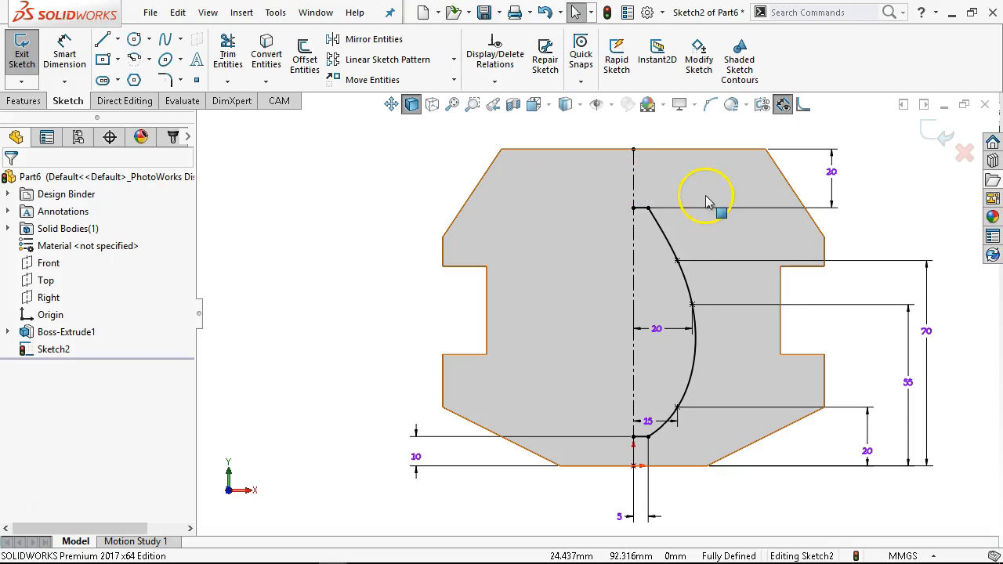
{"action": "mouse_move", "coordinate": [720, 184]}
{"action": "left_mouse_down"}
{"action": "mouse_move", "coordinate": [616, 337]}
{"action": "mouse_move", "coordinate": [563, 445]}
{"action": "left_mouse_up"}
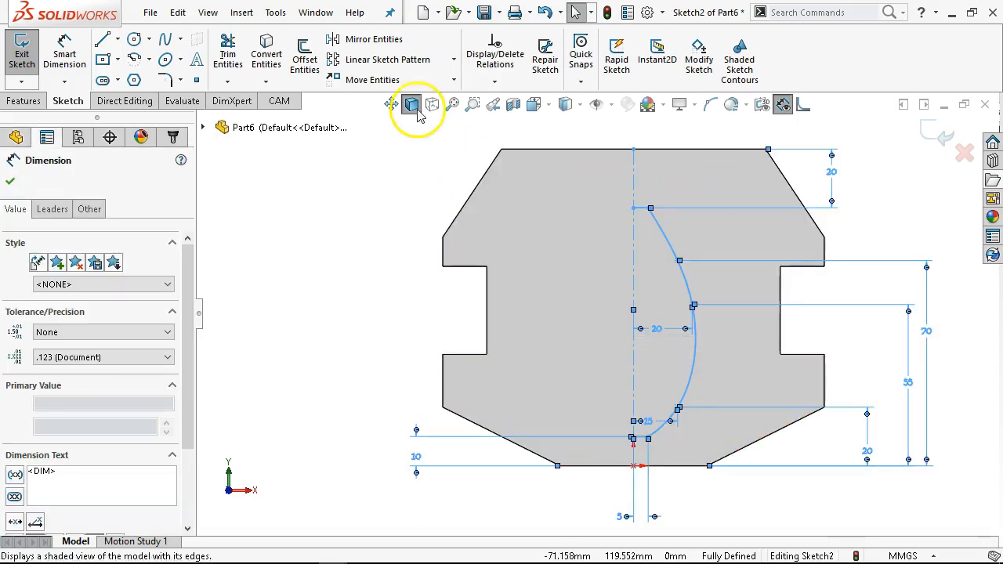
{"action": "left_click", "coordinate": [369, 39]}
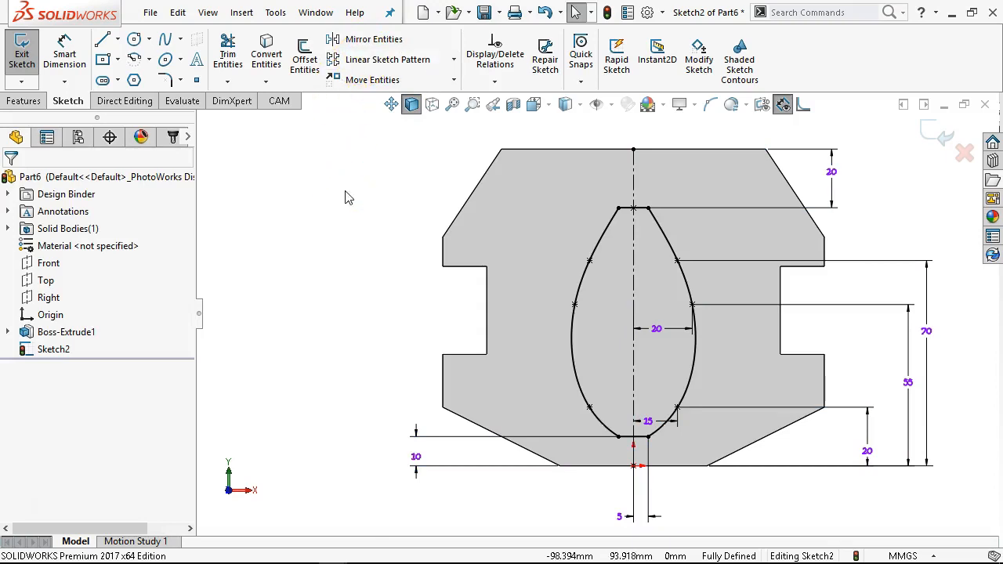
- Cut-extrude the spline profile Through All
{"action": "left_click", "coordinate": [23, 101]}
{"action": "left_click", "coordinate": [240, 60]}
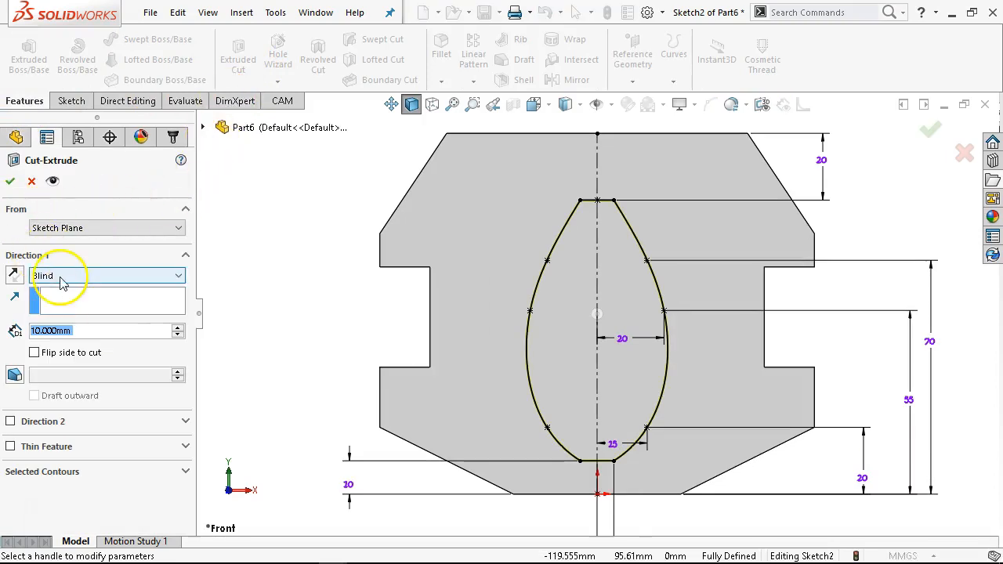
{"action": "left_click", "coordinate": [59, 278]}
{"action": "left_click", "coordinate": [55, 300]}
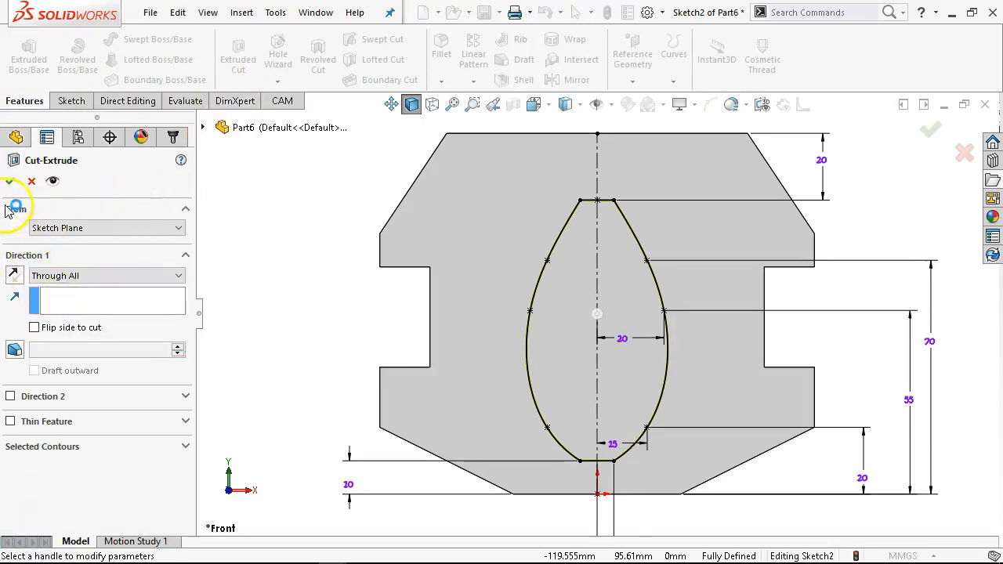
{"action": "left_click", "coordinate": [10, 181]}
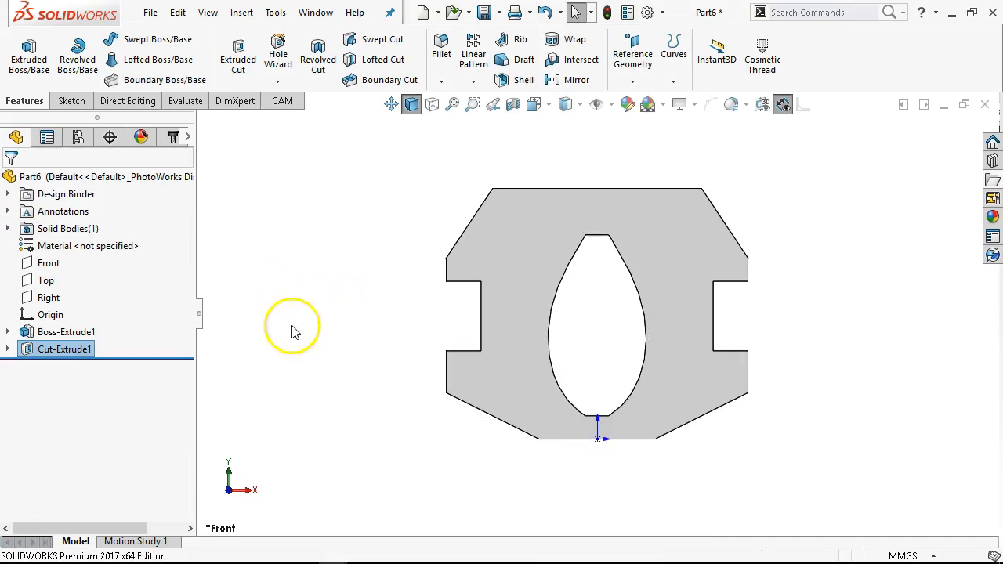
- Reopen the cut's Sketch2 for editing
{"action": "left_click", "coordinate": [8, 351]}
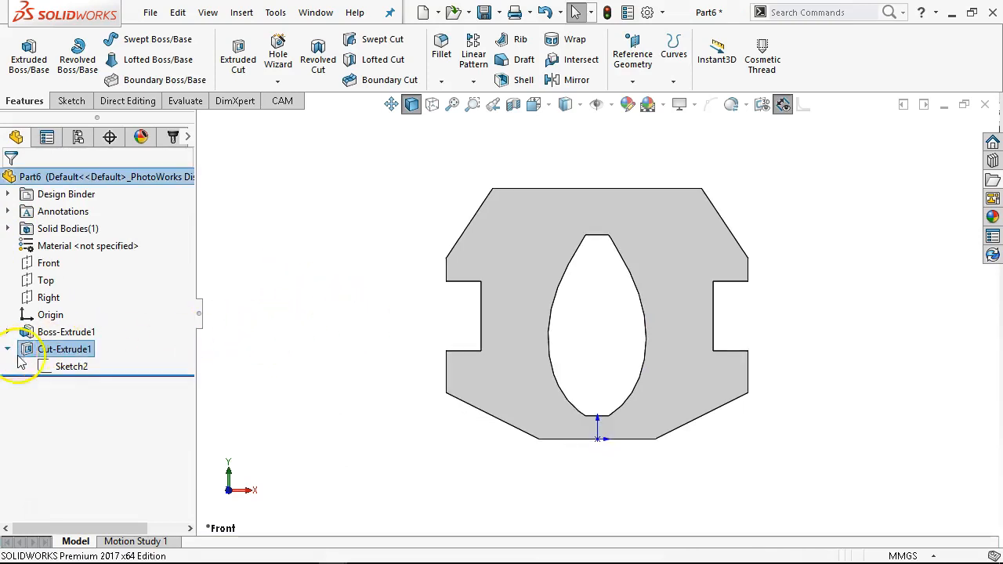
{"action": "left_click", "coordinate": [71, 366]}
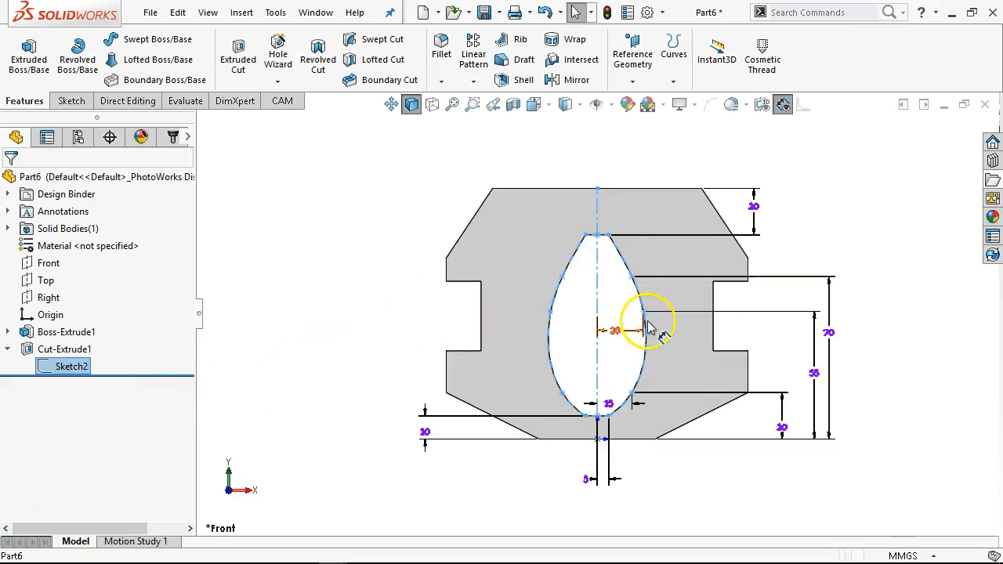
{"action": "right_click", "coordinate": [45, 366]}
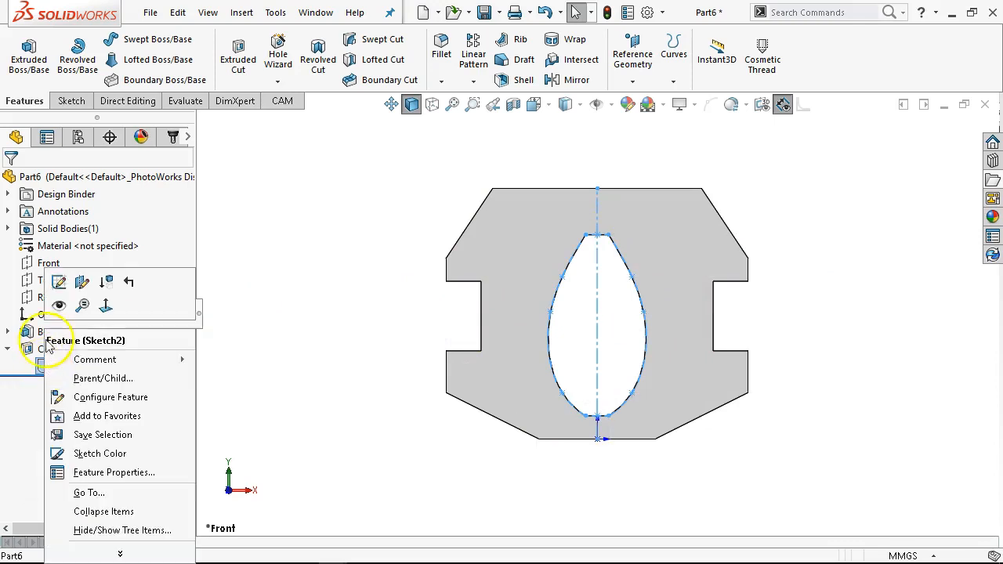
{"action": "left_click", "coordinate": [56, 281]}
{"action": "scroll", "coordinate": [657, 308], "scroll_direction": "down", "scroll_amount": 2}
- Move the 15 mm dimension up inside the cutout
{"action": "left_click", "coordinate": [616, 262]}
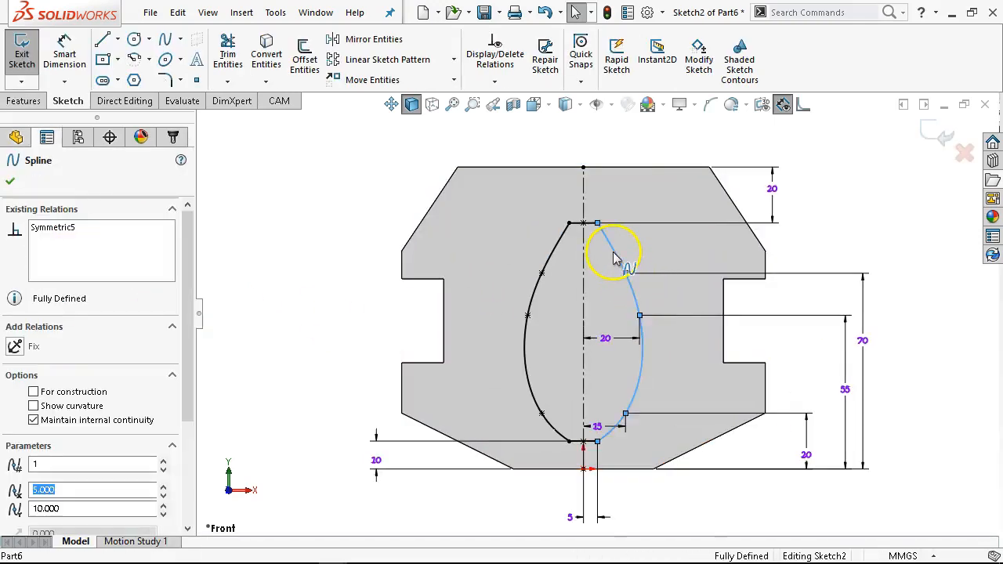
{"action": "right_click", "coordinate": [616, 262]}
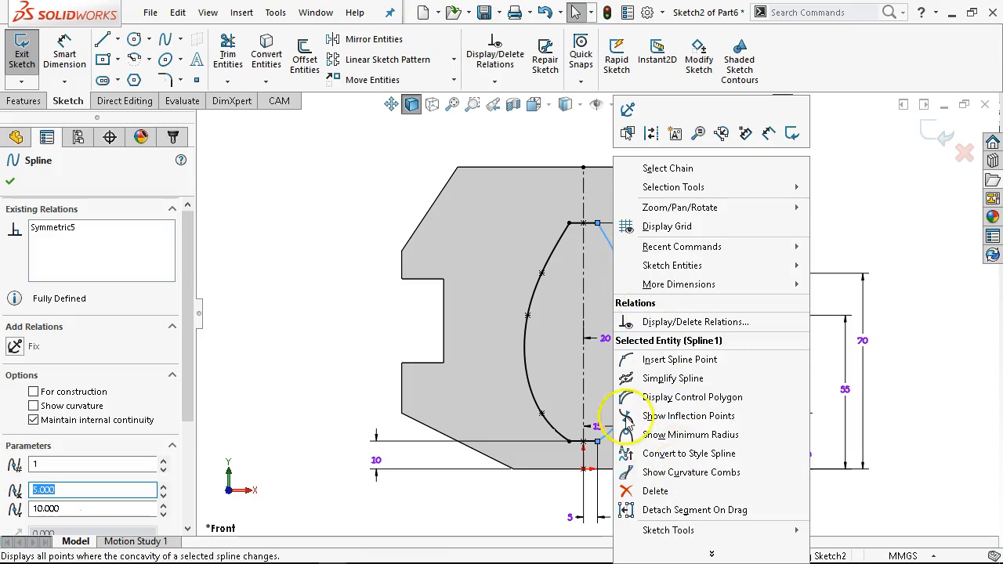
{"action": "left_click", "coordinate": [304, 227]}
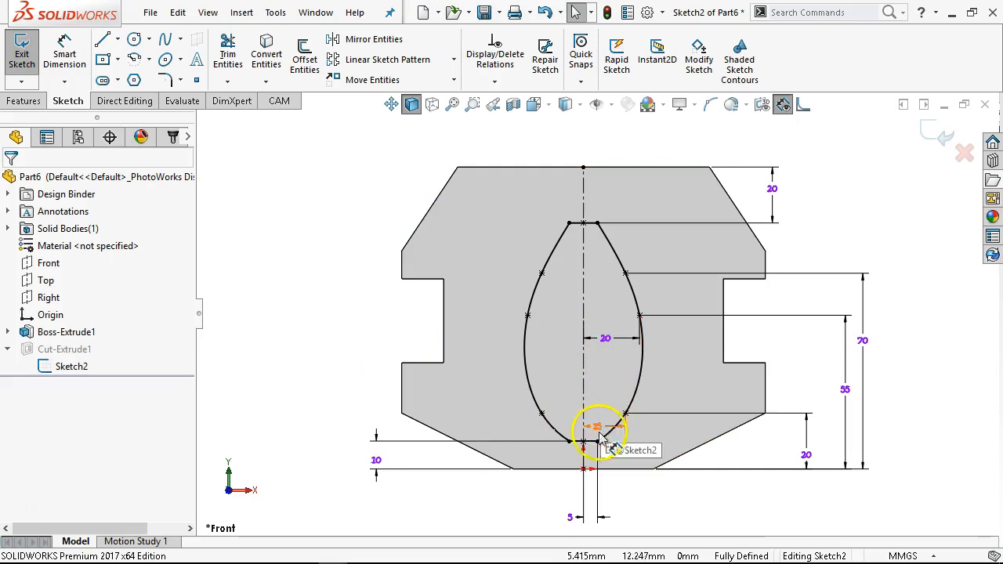
{"action": "left_click_drag", "start_coordinate": [594, 430], "coordinate": [601, 383]}
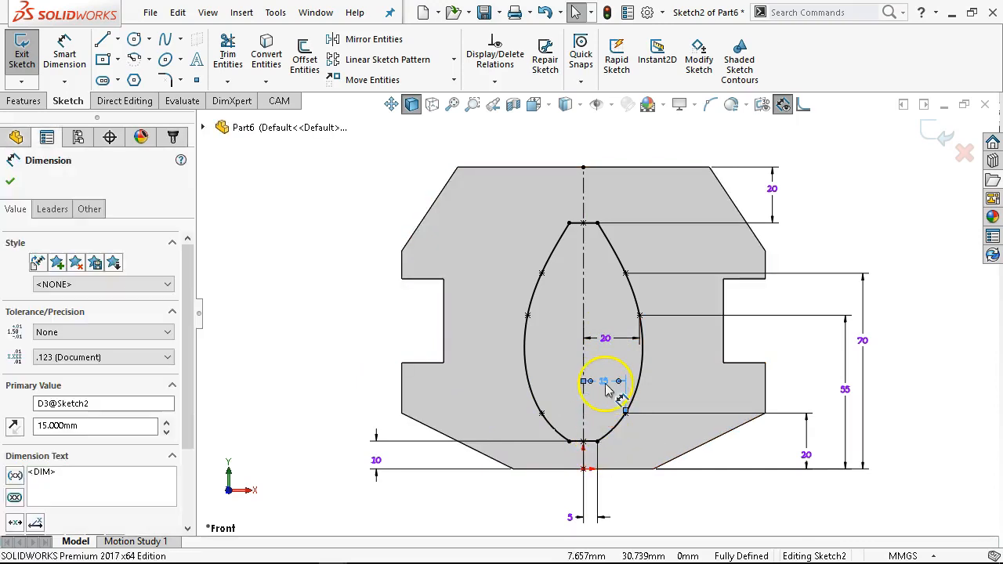
{"action": "left_click", "coordinate": [10, 184]}
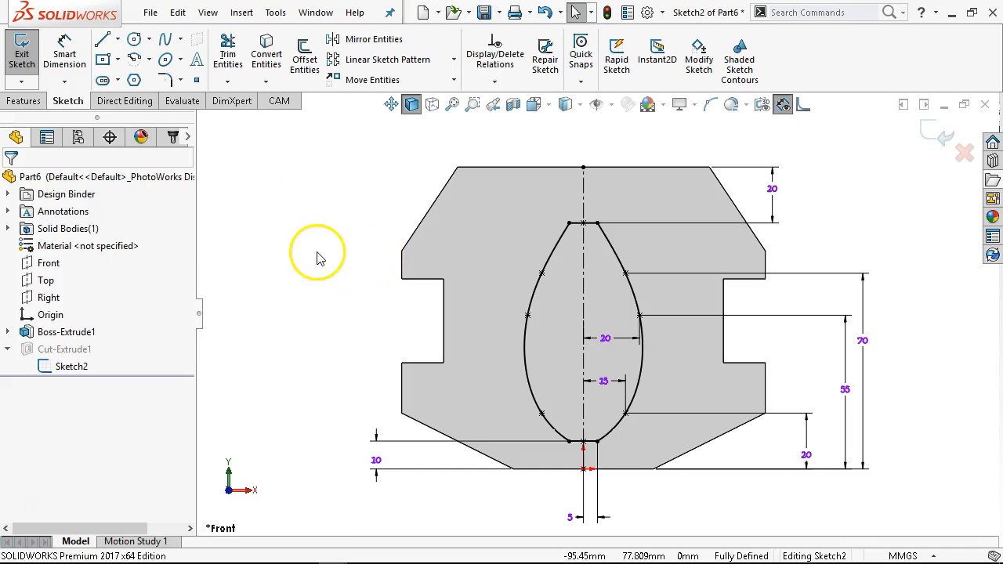
- Try to convert the right spline to a style spline
{"action": "right_click", "coordinate": [619, 267]}
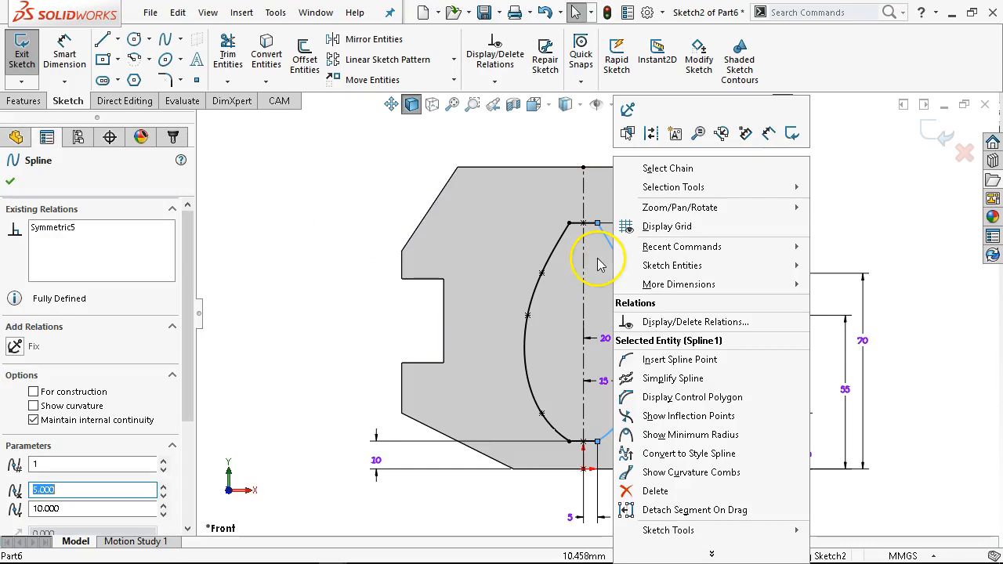
{"action": "left_click", "coordinate": [689, 456]}
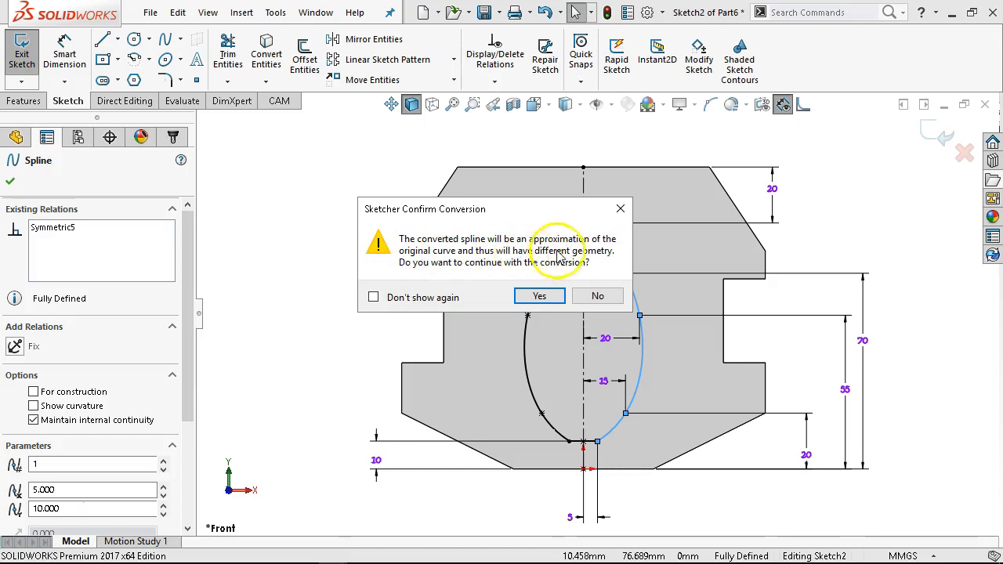
{"action": "left_click", "coordinate": [551, 294]}
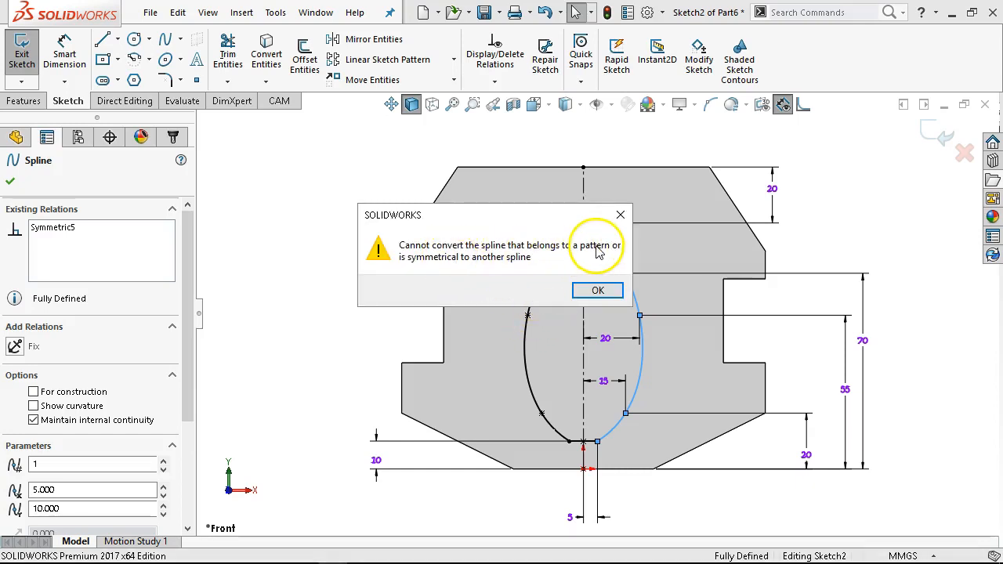
{"action": "left_click", "coordinate": [597, 288]}
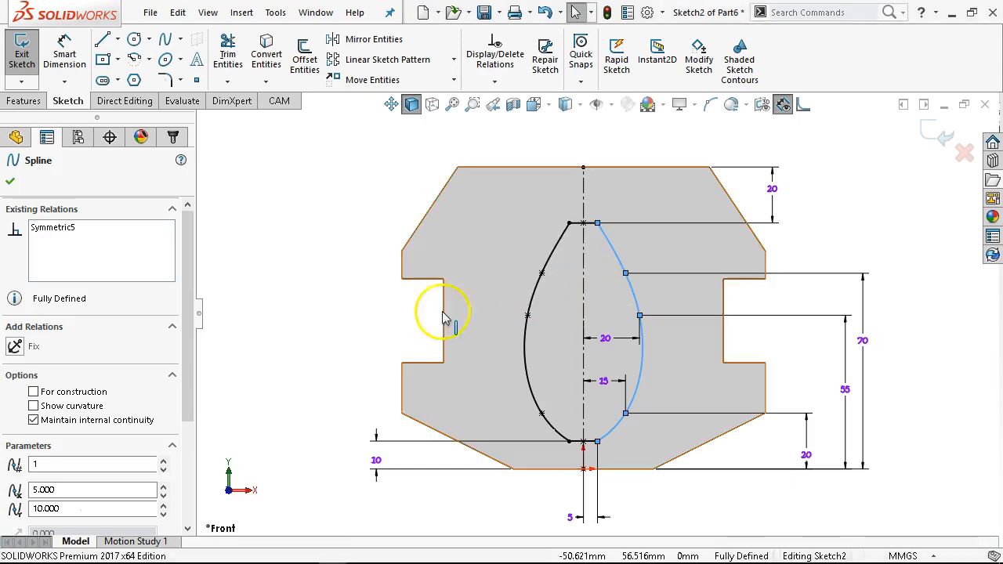
- Delete the mirrored left spline
{"action": "left_click", "coordinate": [309, 250]}
{"action": "left_click", "coordinate": [447, 226]}
{"action": "left_click", "coordinate": [564, 237]}
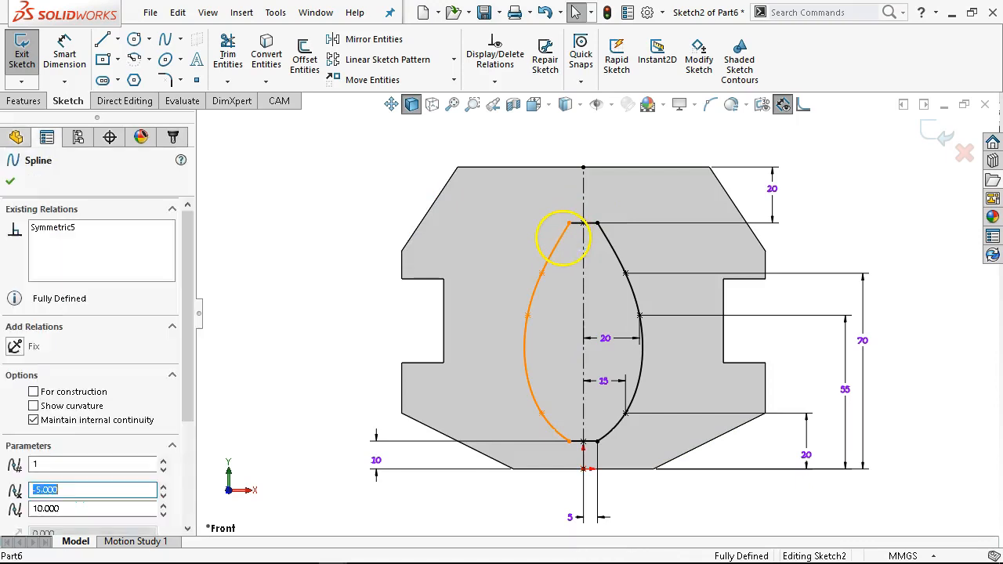
{"action": "key", "text": "Delete"}
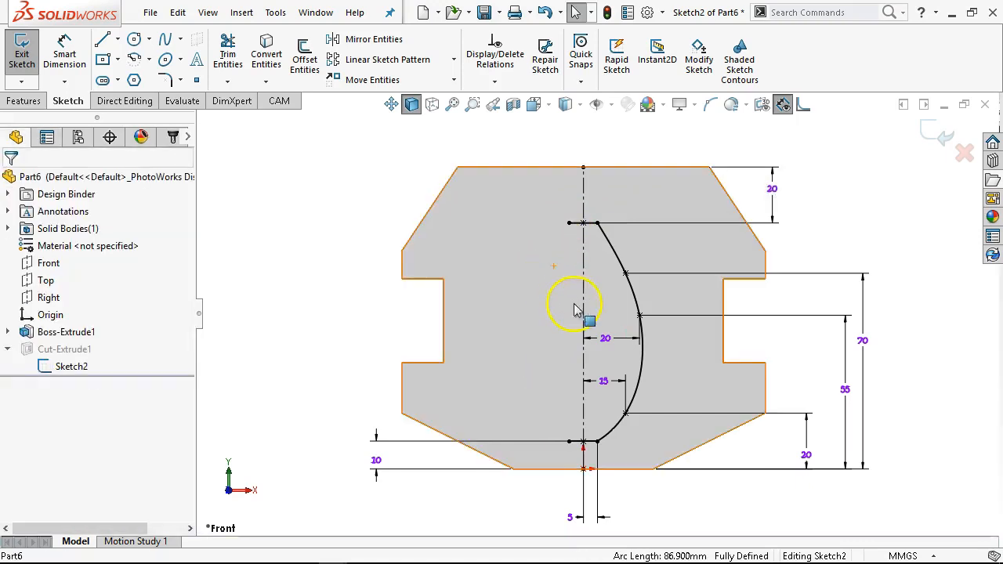
- Convert the right spline to a style spline, accepting the loss of its dimensions and relations
{"action": "right_click", "coordinate": [625, 287]}
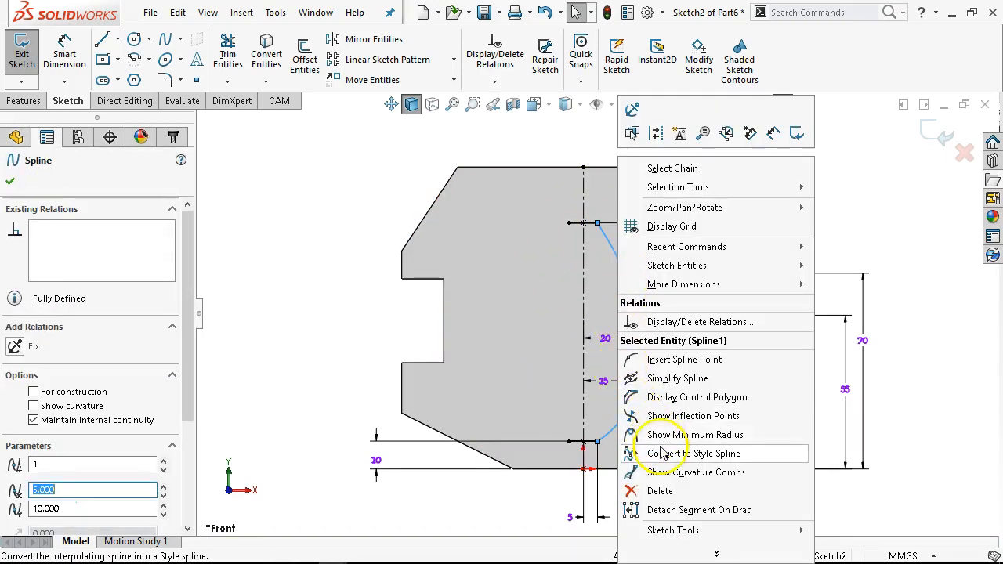
{"action": "left_click", "coordinate": [636, 454]}
{"action": "left_click", "coordinate": [543, 305]}
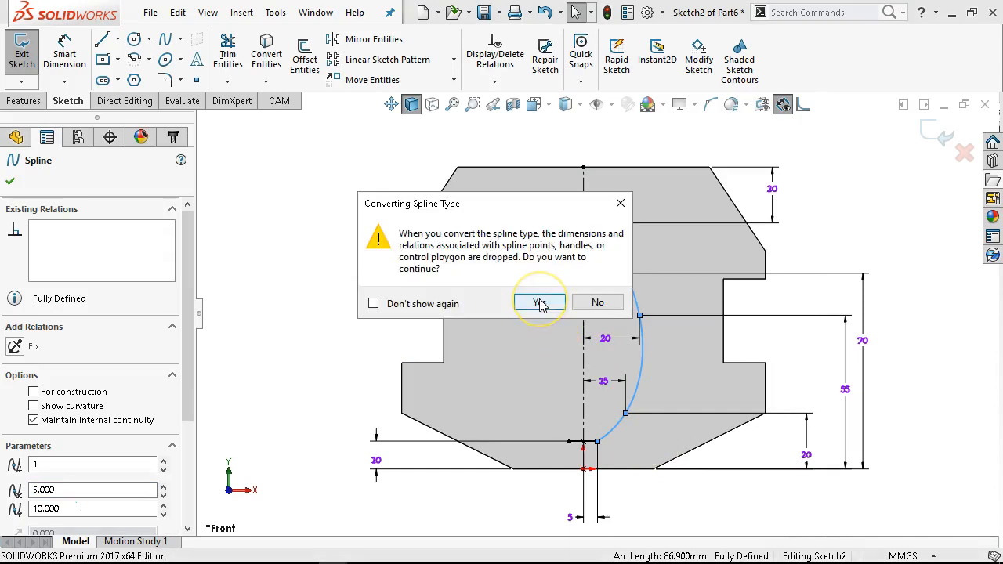
{"action": "left_click", "coordinate": [541, 304]}
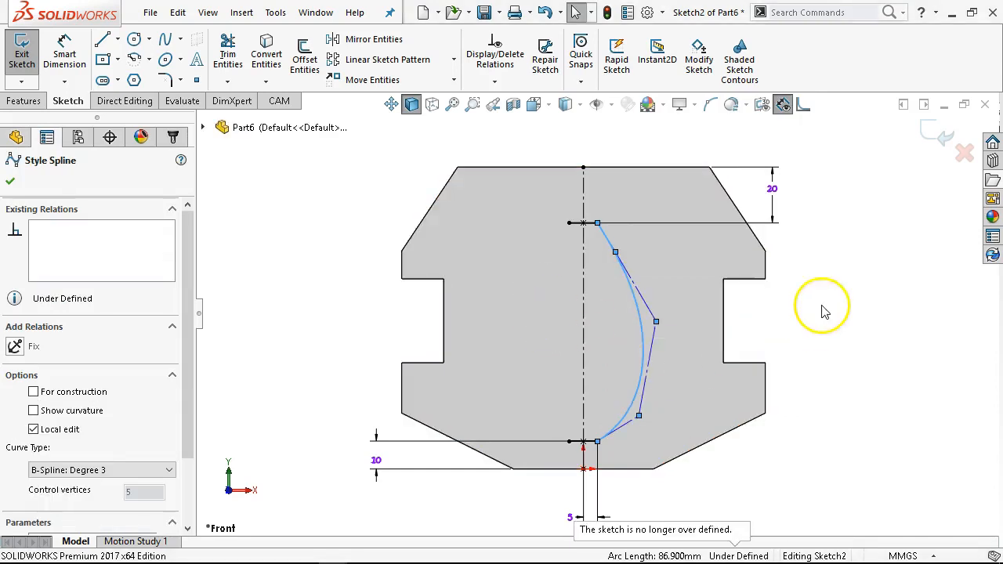
{"action": "left_click", "coordinate": [698, 308]}
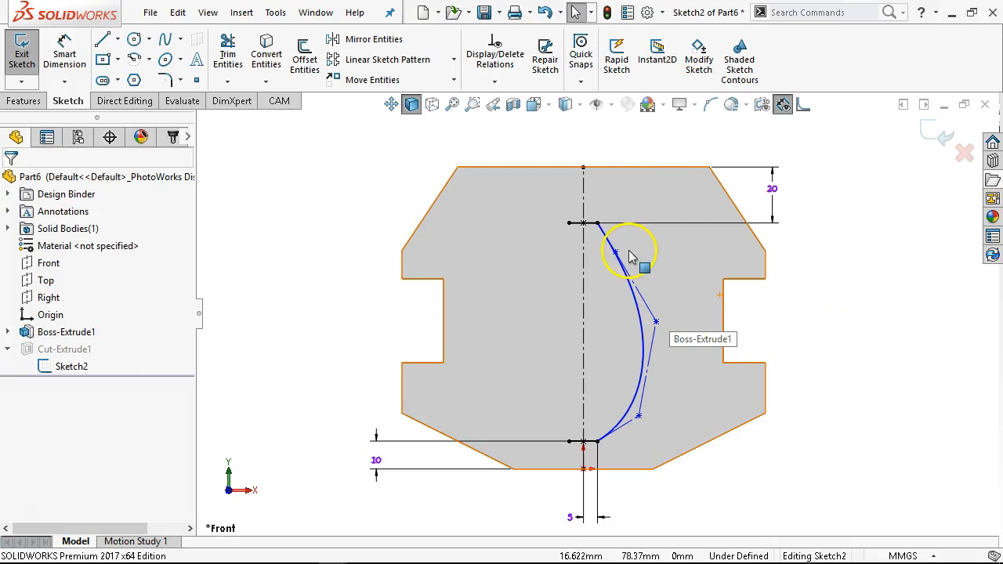
- Reshape the style spline by dragging its control vertices and curve outward
{"action": "left_click", "coordinate": [616, 253]}
{"action": "mouse_move", "coordinate": [616, 251]}
{"action": "left_mouse_down"}
{"action": "mouse_move", "coordinate": [628, 227]}
{"action": "mouse_move", "coordinate": [625, 235]}
{"action": "left_mouse_up"}
{"action": "left_click", "coordinate": [660, 313]}
{"action": "mouse_move", "coordinate": [655, 319]}
{"action": "left_mouse_down"}
{"action": "mouse_move", "coordinate": [664, 304]}
{"action": "mouse_move", "coordinate": [667, 314]}
{"action": "mouse_move", "coordinate": [653, 318]}
{"action": "mouse_move", "coordinate": [674, 305]}
{"action": "mouse_move", "coordinate": [669, 315]}
{"action": "left_mouse_up"}
{"action": "mouse_move", "coordinate": [639, 416]}
{"action": "left_mouse_down"}
{"action": "mouse_move", "coordinate": [667, 395]}
{"action": "mouse_move", "coordinate": [638, 414]}
{"action": "left_mouse_up"}
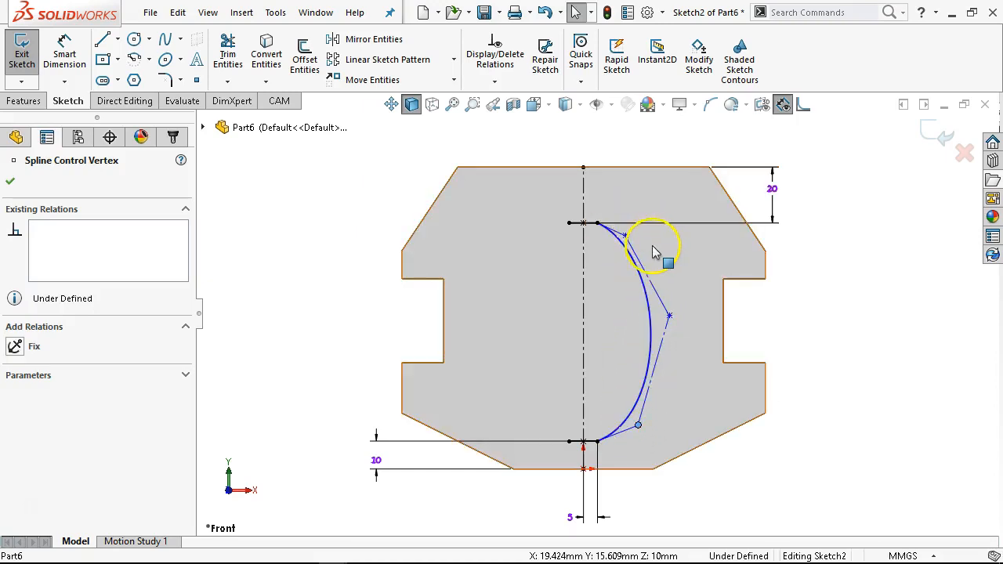
{"action": "left_click_drag", "start_coordinate": [650, 306], "coordinate": [646, 293]}
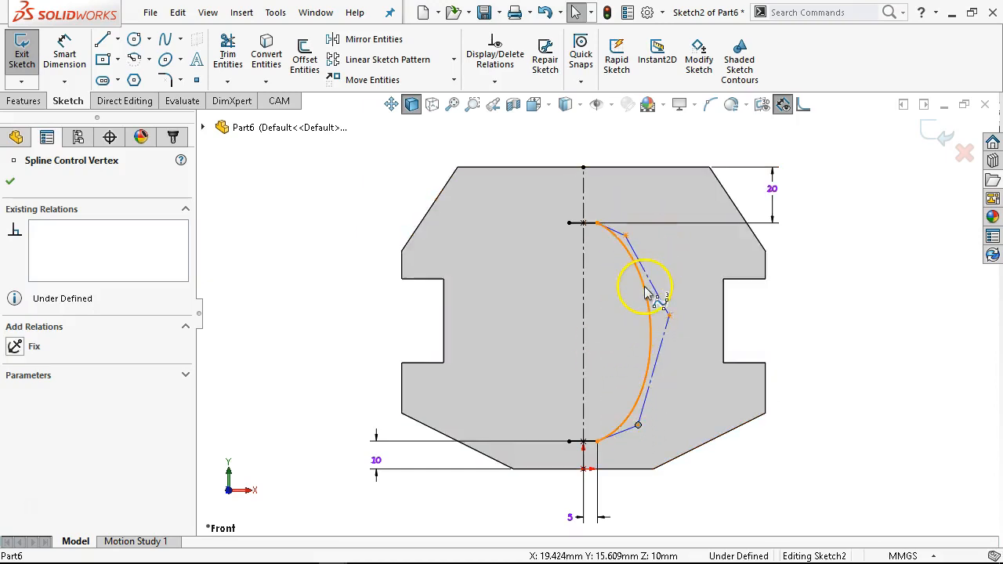
{"action": "right_click", "coordinate": [646, 294]}
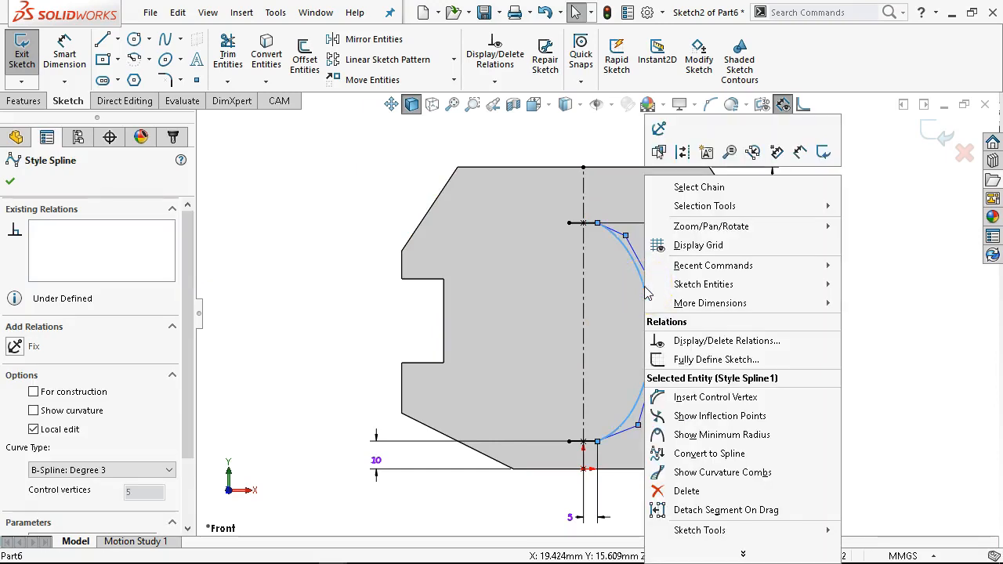
{"action": "left_click", "coordinate": [726, 399]}
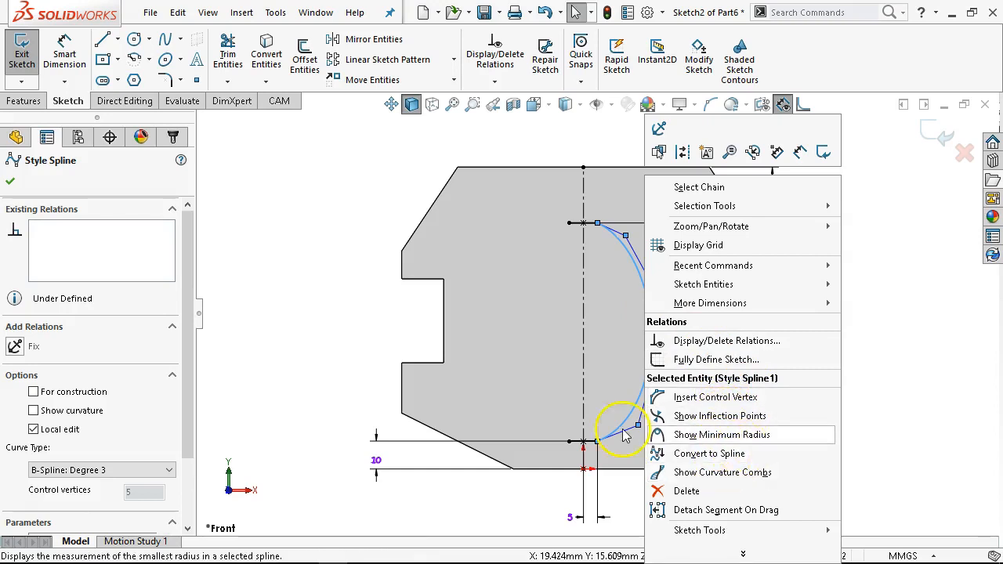
{"action": "left_click", "coordinate": [381, 243]}
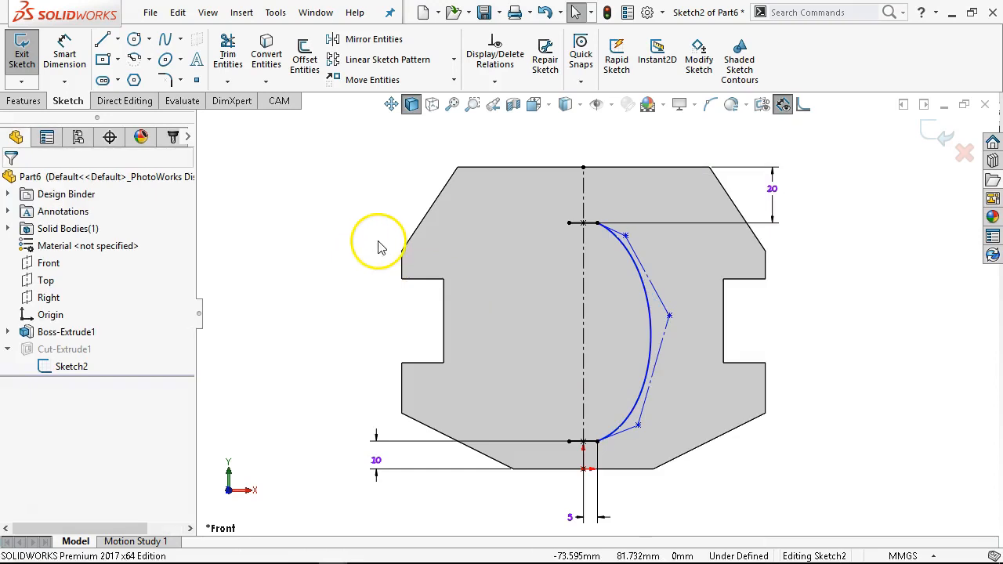
- Browse the Sketch category commands in the toolbar customization settings without applying changes
{"action": "right_click", "coordinate": [794, 59]}
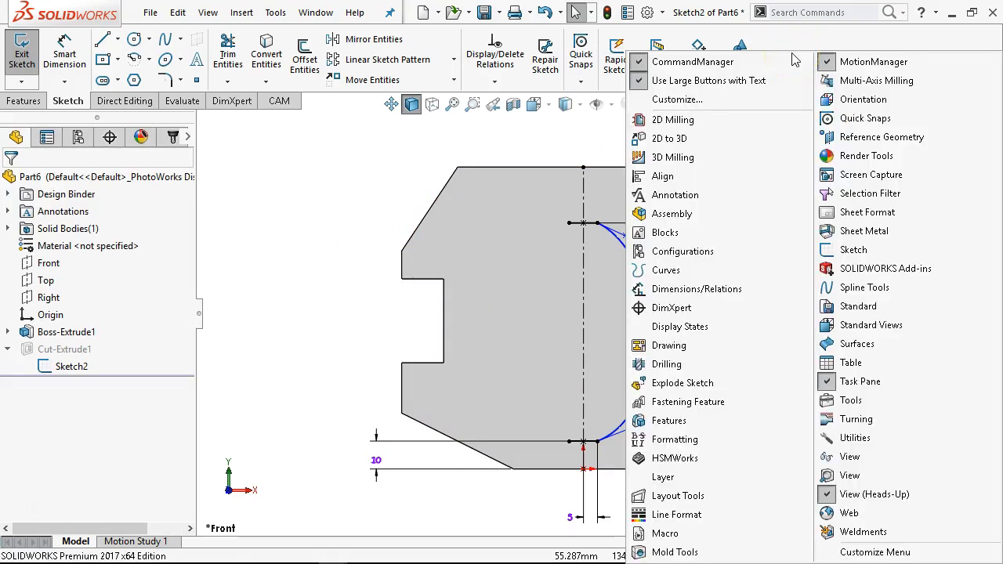
{"action": "left_click", "coordinate": [696, 99]}
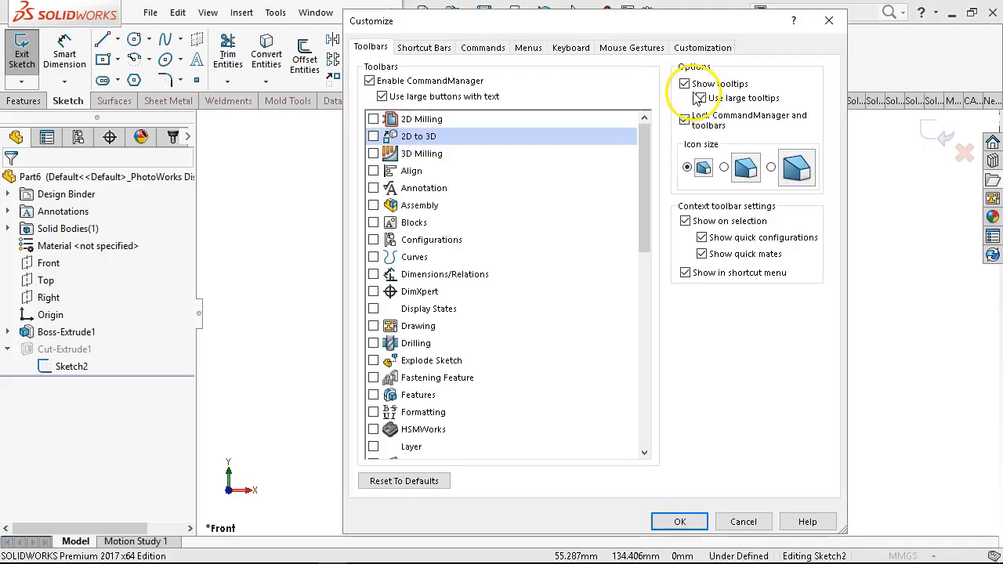
{"action": "left_click", "coordinate": [474, 48]}
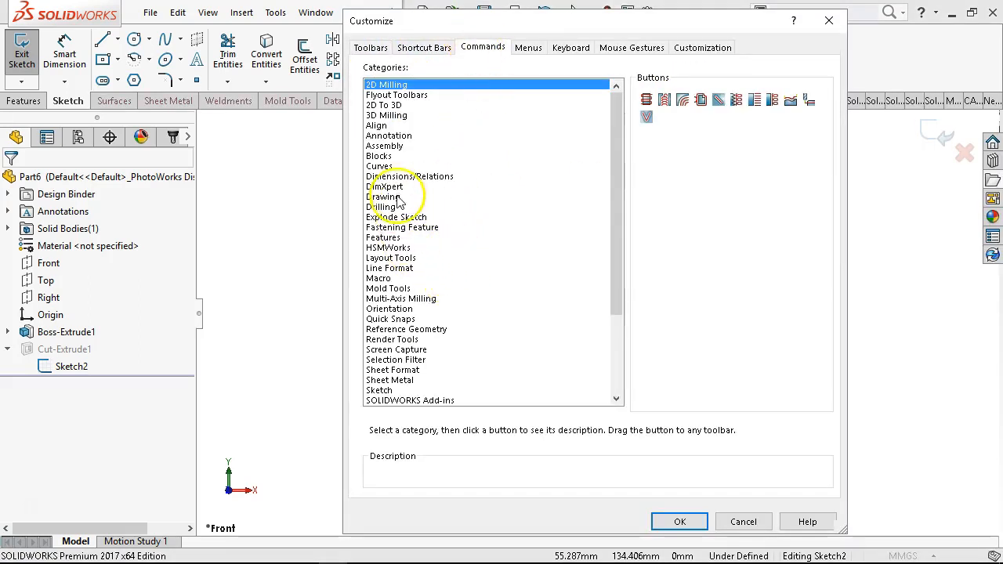
{"action": "scroll", "coordinate": [399, 202], "scroll_direction": "down", "scroll_amount": 2}
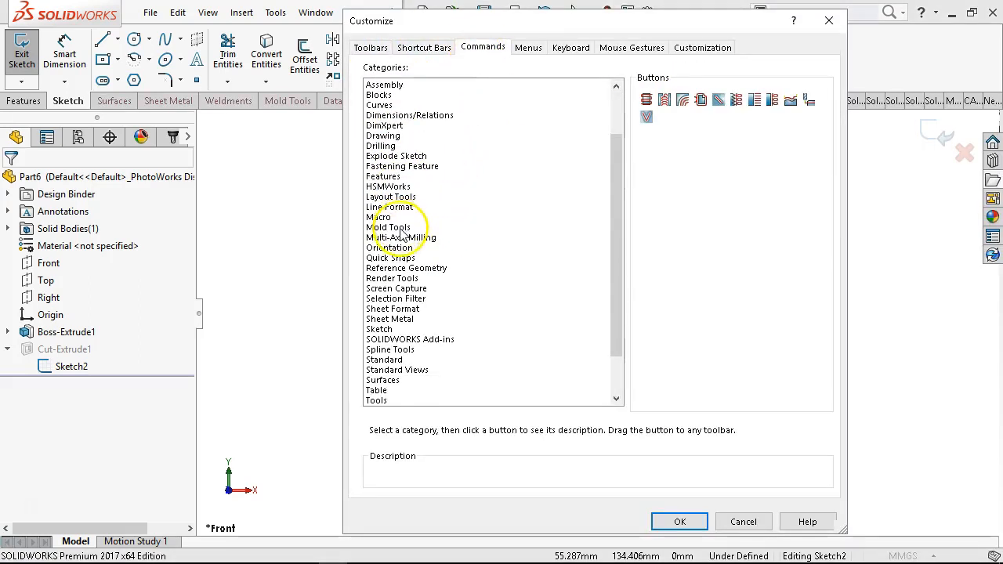
{"action": "left_click", "coordinate": [384, 330]}
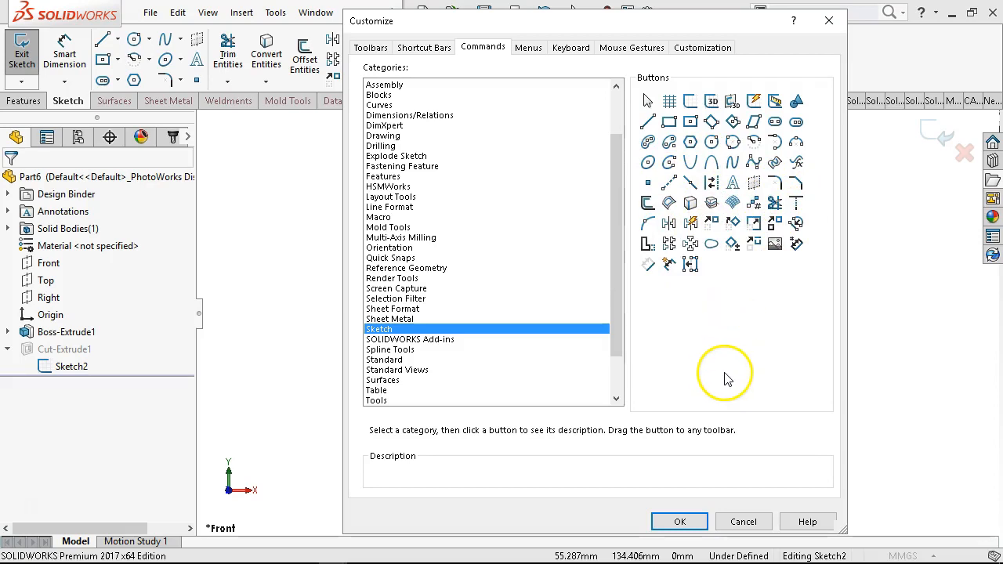
{"action": "left_click", "coordinate": [743, 522]}
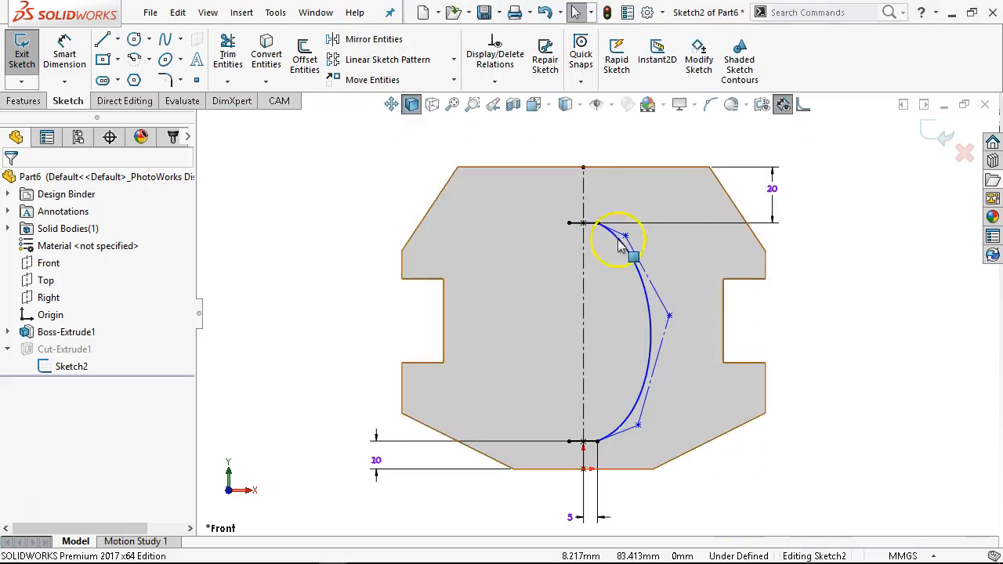
- Reopen Sketch2, mirror the style spline about the vertical centerline, and exit the sketch to rebuild the cut
{"action": "left_click", "coordinate": [938, 134]}
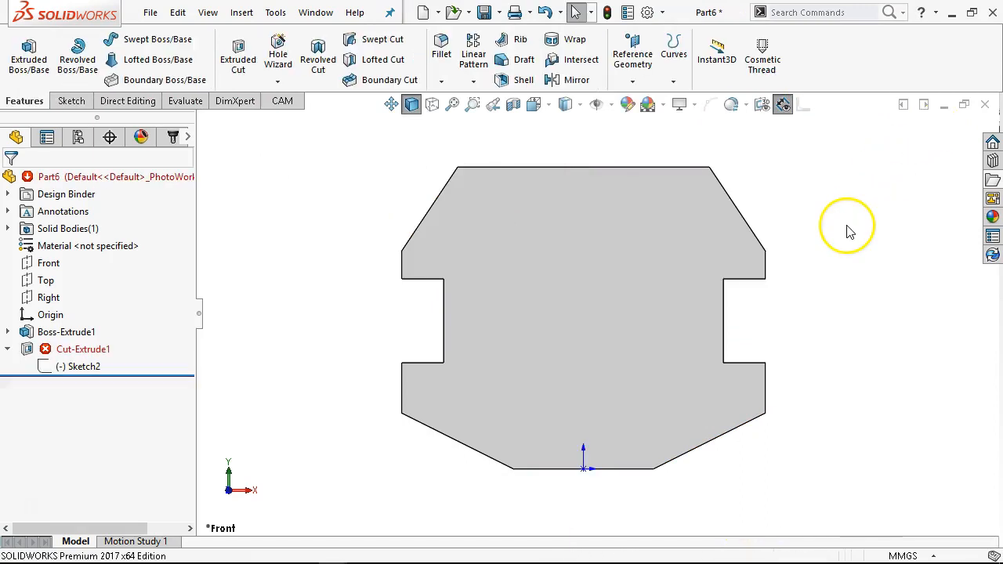
{"action": "right_click", "coordinate": [69, 367]}
{"action": "left_click", "coordinate": [82, 283]}
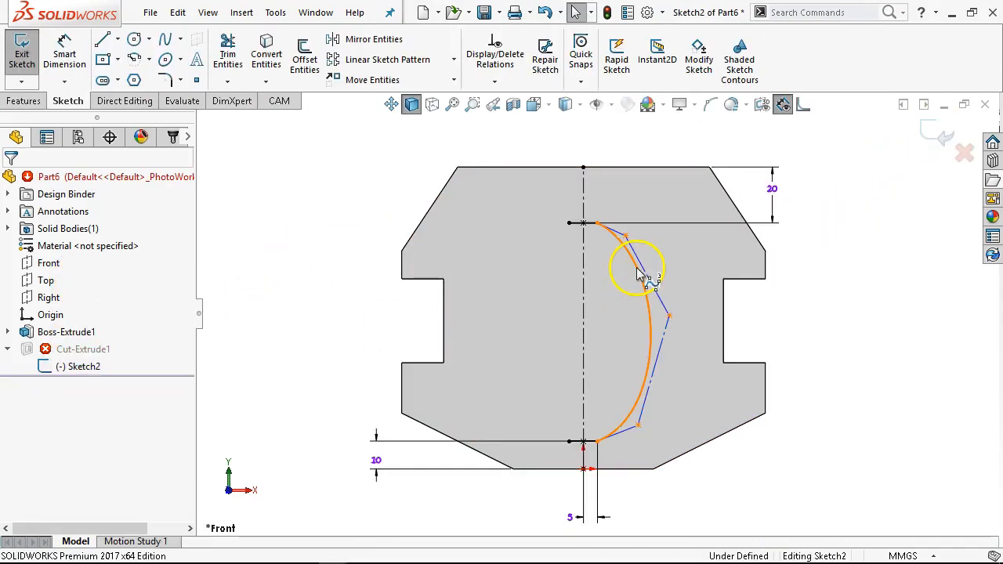
{"action": "left_click", "coordinate": [638, 275]}
{"action": "left_click", "coordinate": [583, 282], "text": "ctrl"}
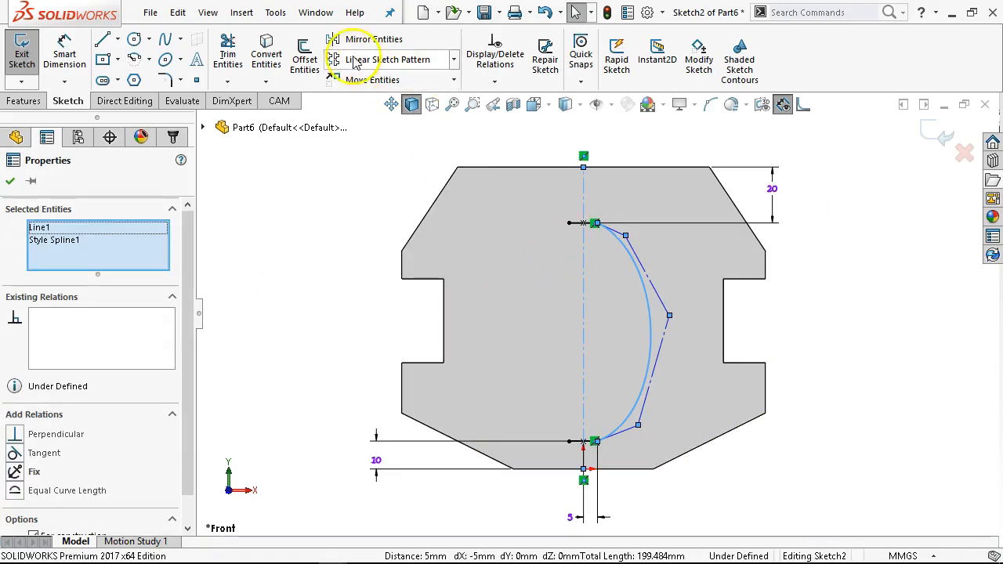
{"action": "left_click", "coordinate": [370, 39]}
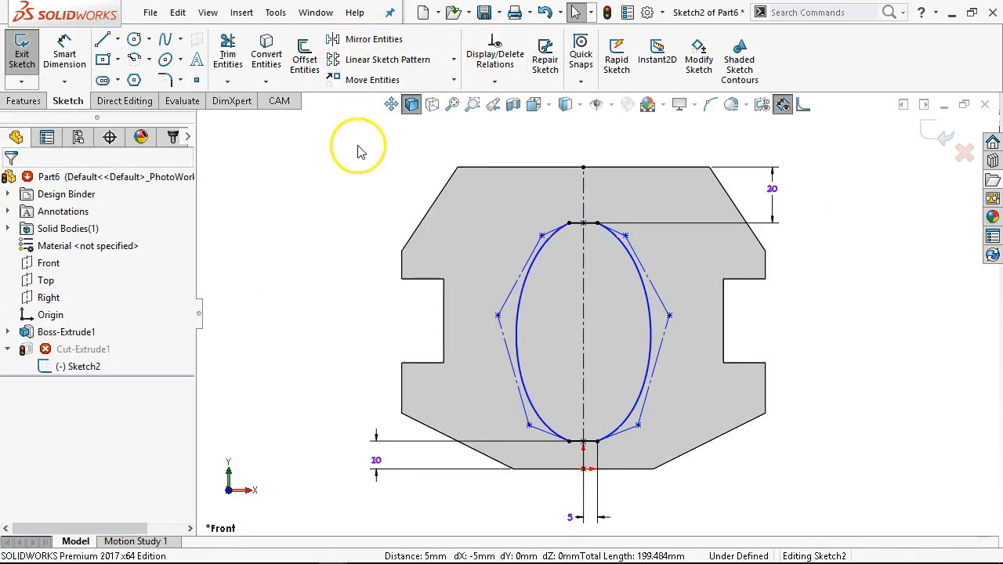
{"action": "left_click", "coordinate": [939, 135]}
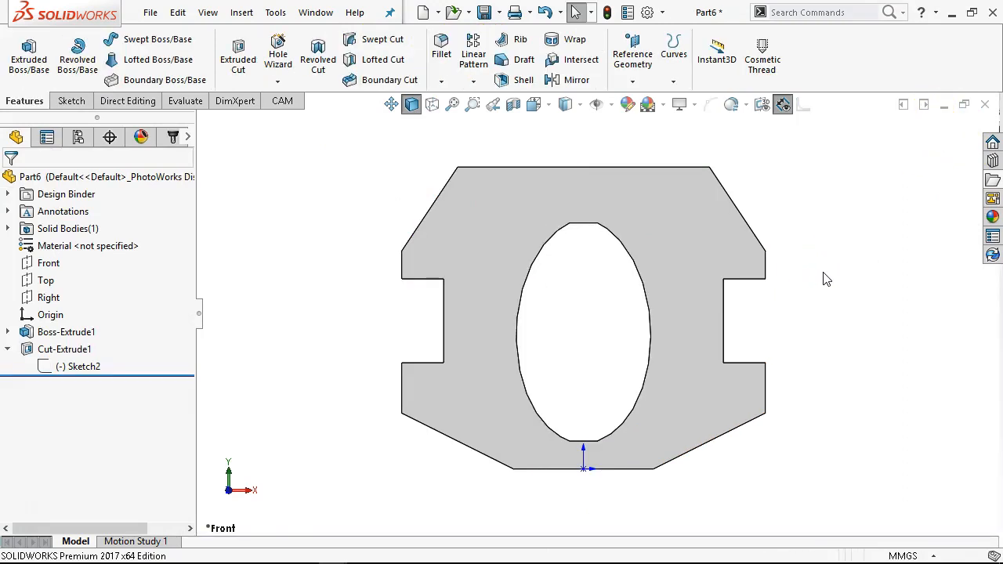
- Save the part as JL P2-12 in the Ch2 folder
{"action": "key", "text": "ctrl+s"}
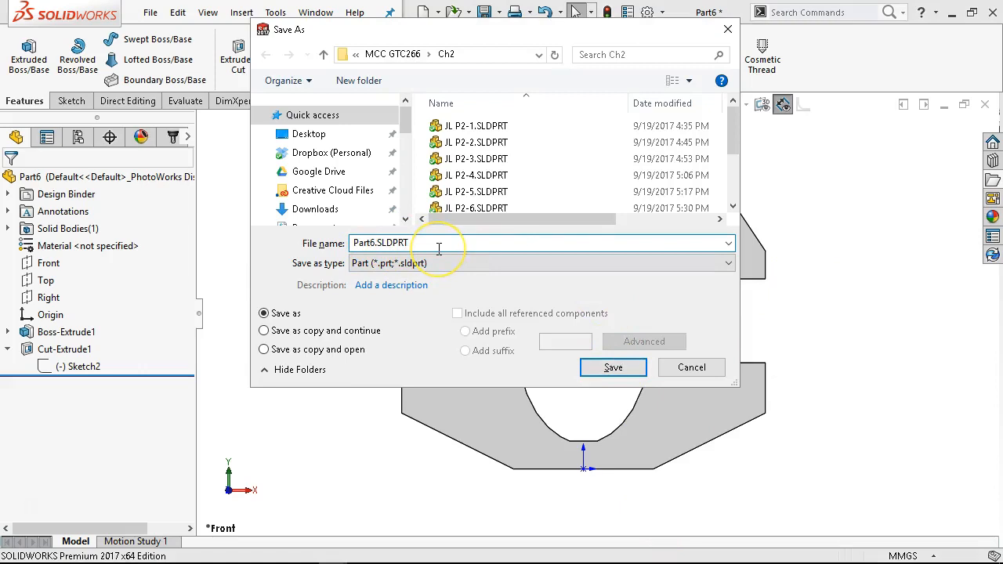
{"action": "scroll", "coordinate": [529, 168], "scroll_direction": "down", "scroll_amount": 3}
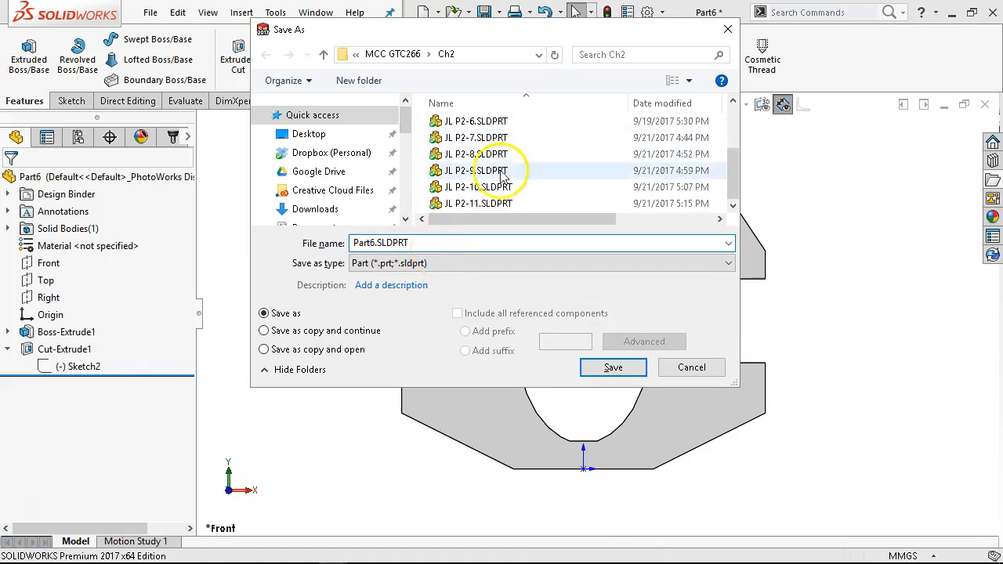
{"action": "left_click", "coordinate": [470, 204]}
{"action": "left_click", "coordinate": [383, 243]}
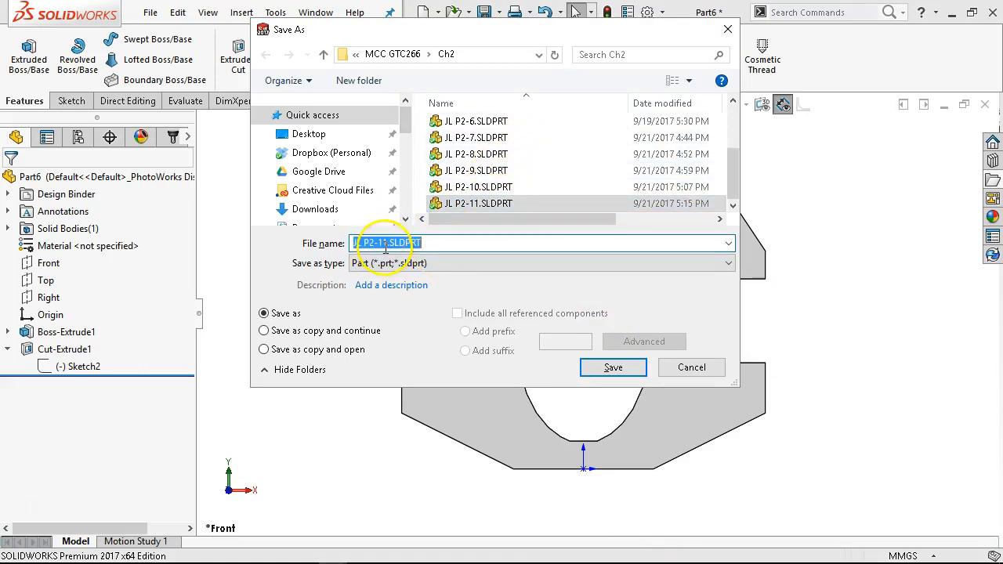
{"action": "left_click", "coordinate": [382, 243]}
{"action": "key", "text": "Delete"}
{"action": "type", "text": "2"}
{"action": "key", "text": "Return"}
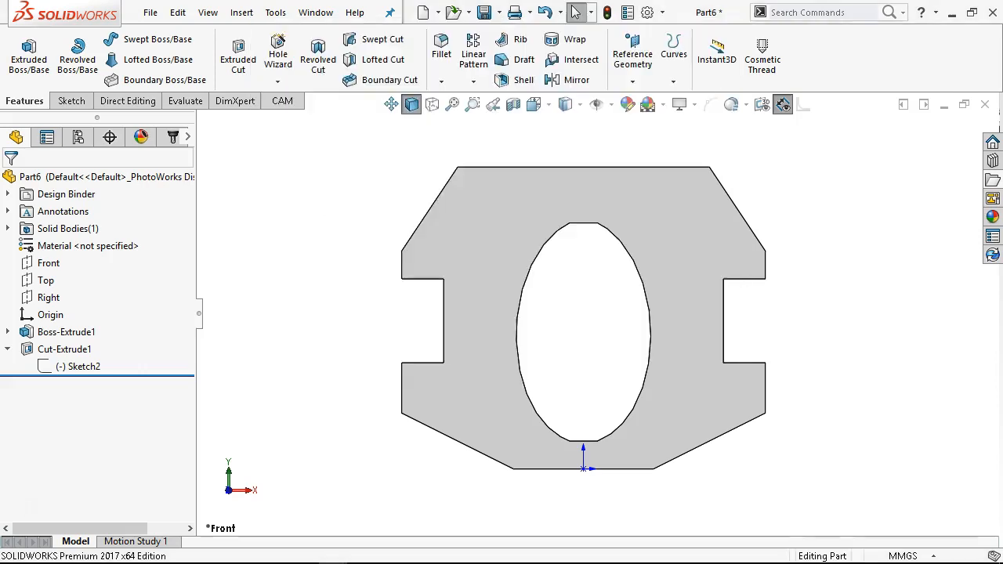
- Close JL P2-12 and the other open part documents down to JL P2-7
{"action": "mouse_move", "coordinate": [453, 558]}
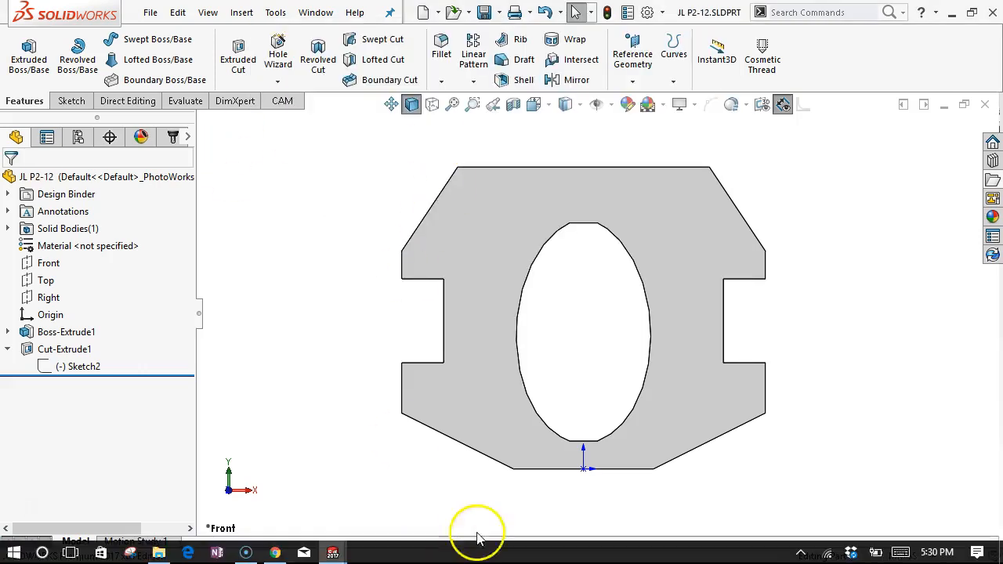
{"action": "left_click", "coordinate": [989, 105]}
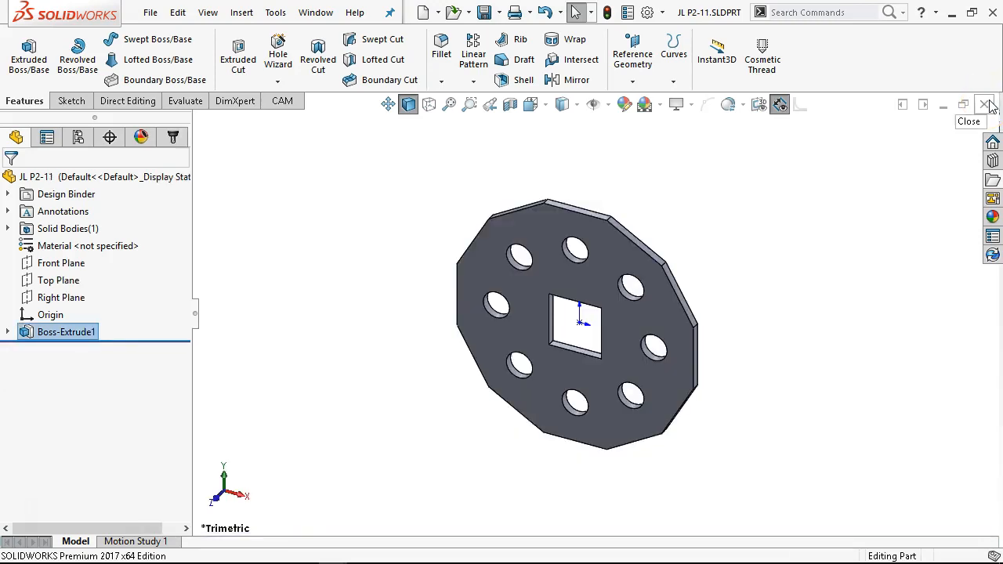
{"action": "left_click", "coordinate": [989, 106]}
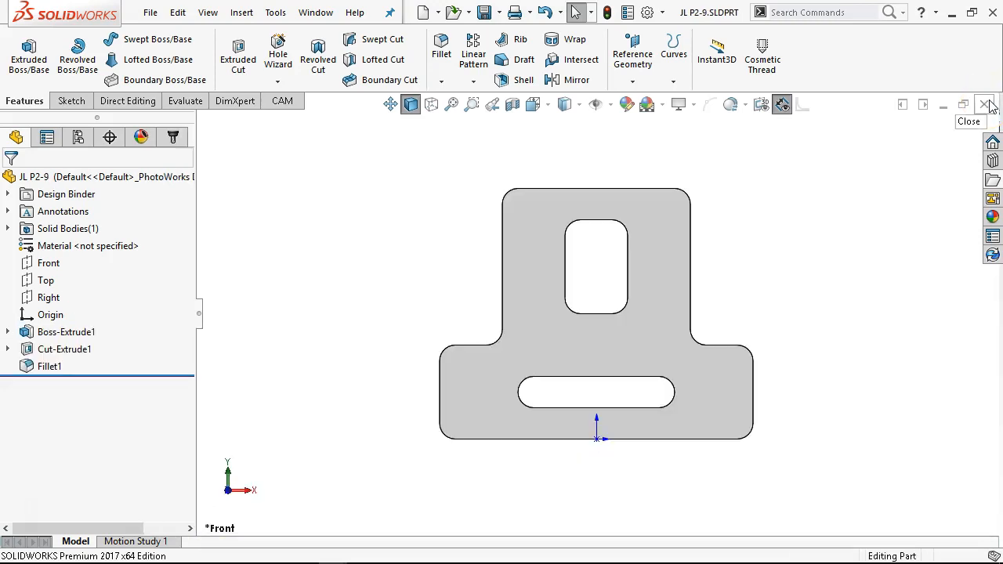
{"action": "left_click", "coordinate": [985, 106]}
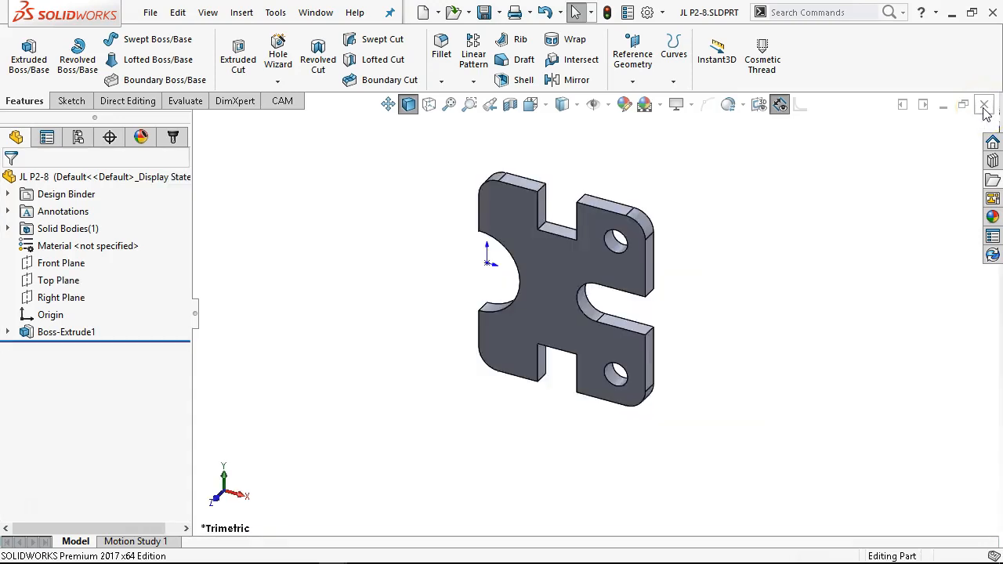
{"action": "left_click", "coordinate": [984, 107]}
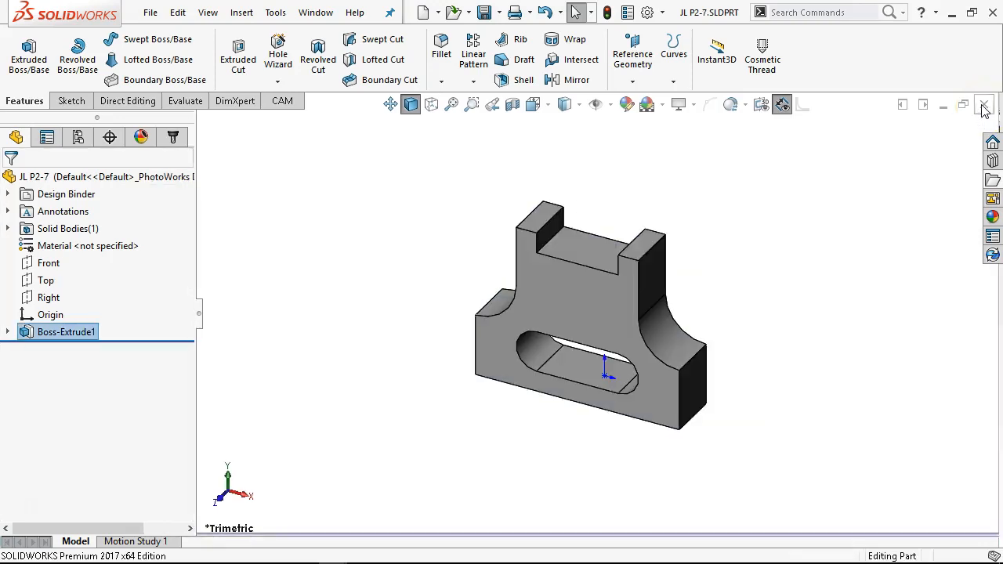
- Create a new drawing from the Drawing template on an A (ANSI) Landscape sheet
{"action": "left_click", "coordinate": [149, 12]}
{"action": "left_click", "coordinate": [171, 33]}
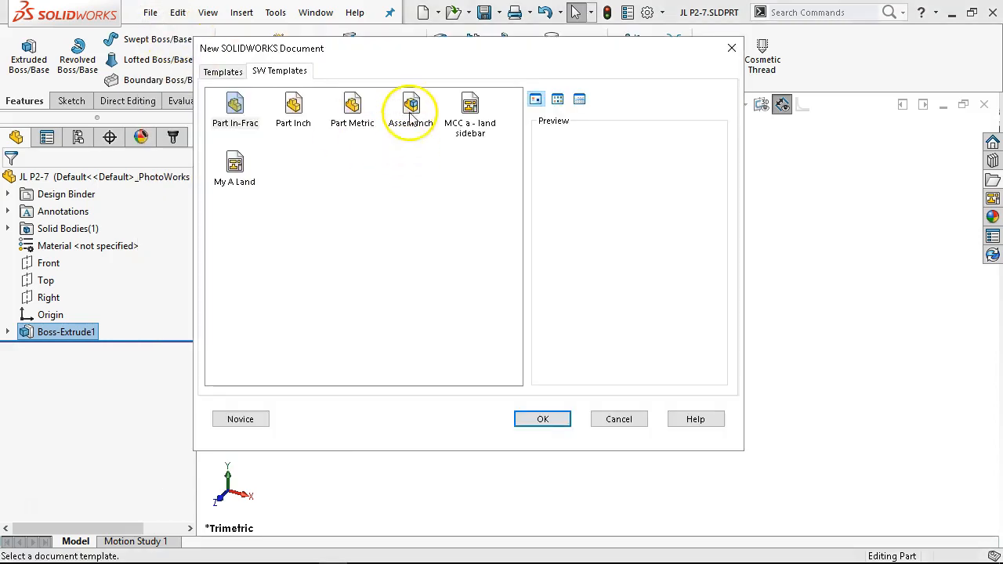
{"action": "left_click", "coordinate": [223, 73]}
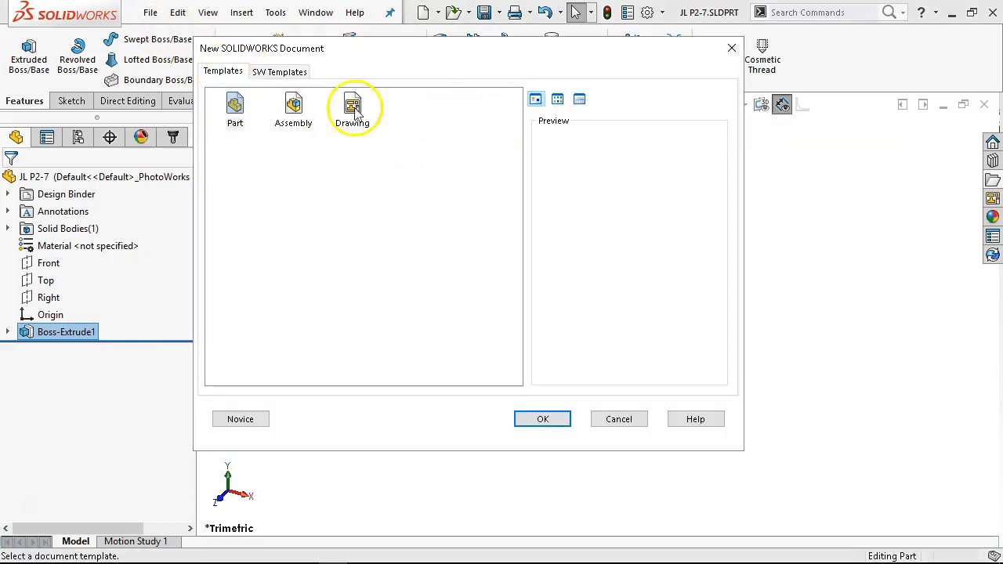
{"action": "double_click", "coordinate": [343, 117]}
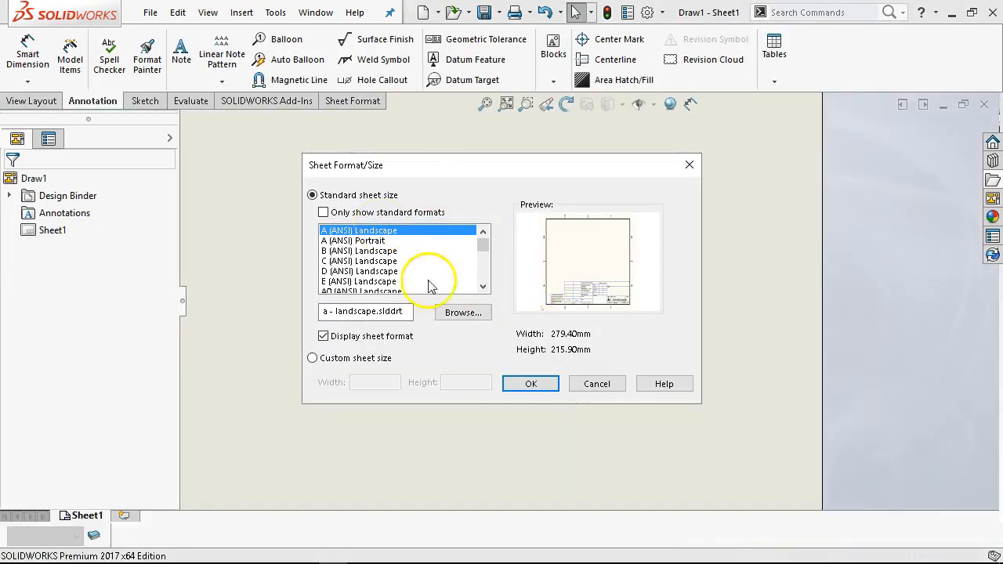
{"action": "left_click", "coordinate": [532, 383]}
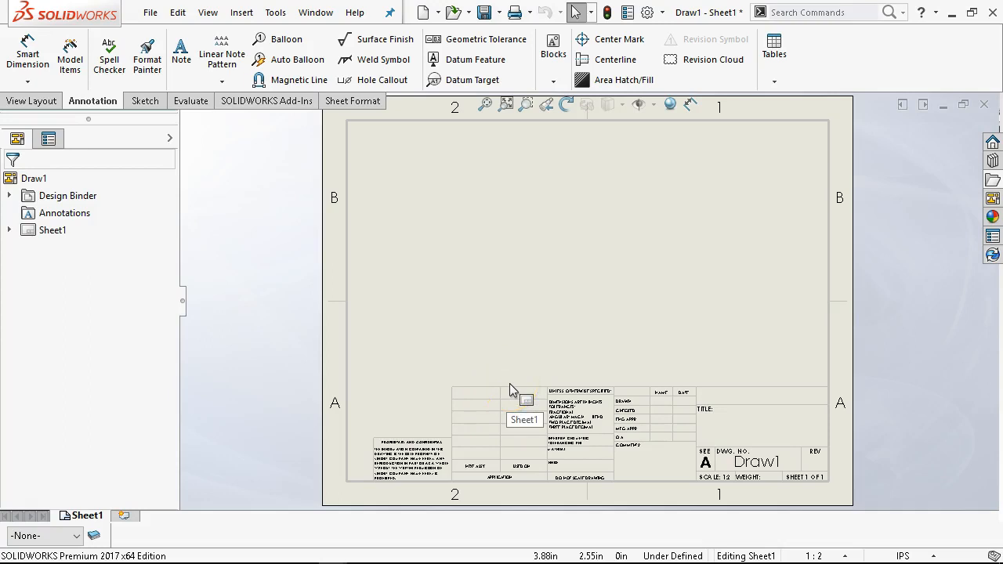
{"action": "left_click", "coordinate": [457, 232]}
{"action": "left_click", "coordinate": [501, 249]}
{"action": "left_click", "coordinate": [529, 238]}
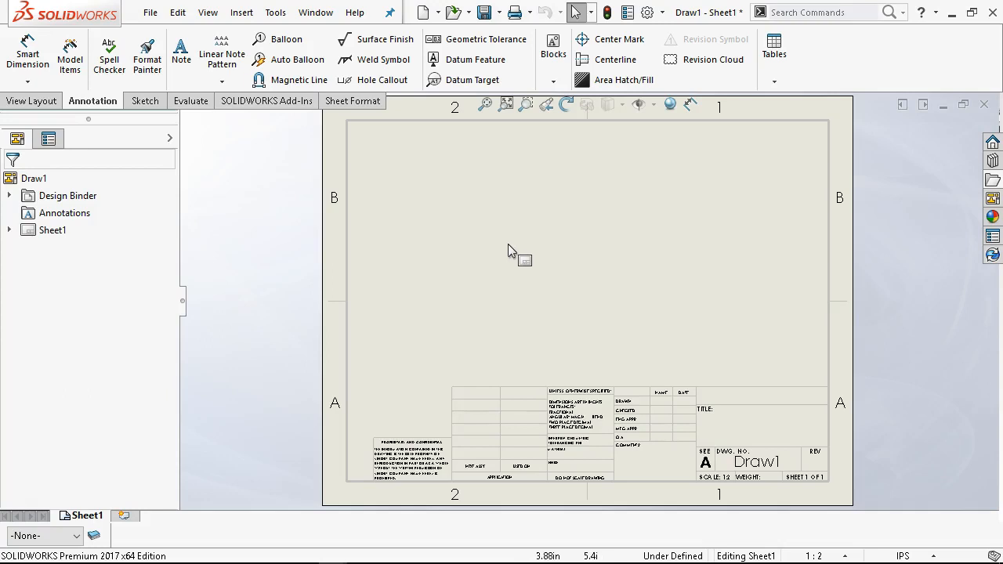
{"action": "left_click", "coordinate": [521, 222]}
{"action": "left_click", "coordinate": [630, 250]}
{"action": "scroll", "coordinate": [600, 264], "scroll_direction": "up", "scroll_amount": 1}
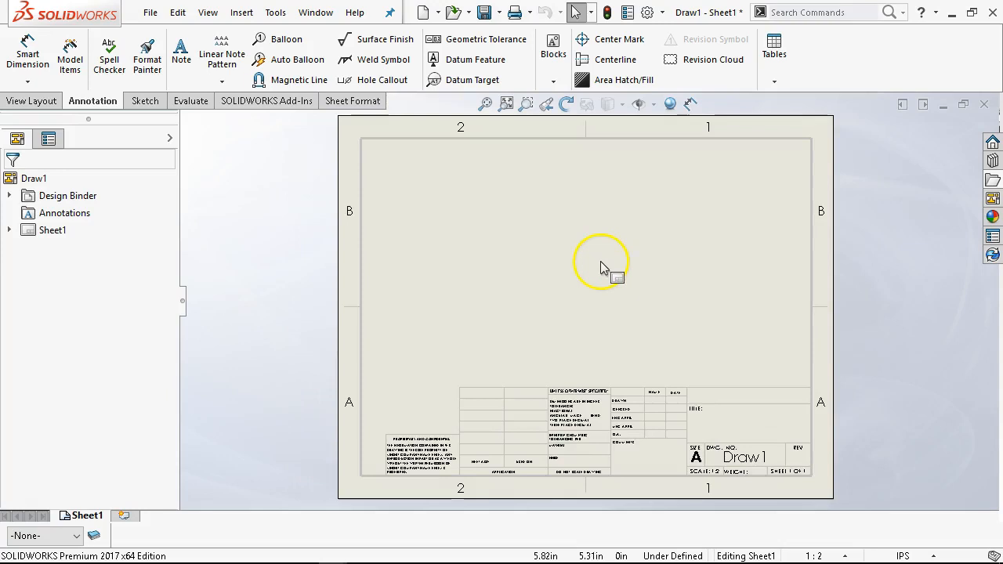
- Edit the sheet format and delete the title block in the lower right corner
{"action": "right_click", "coordinate": [600, 276]}
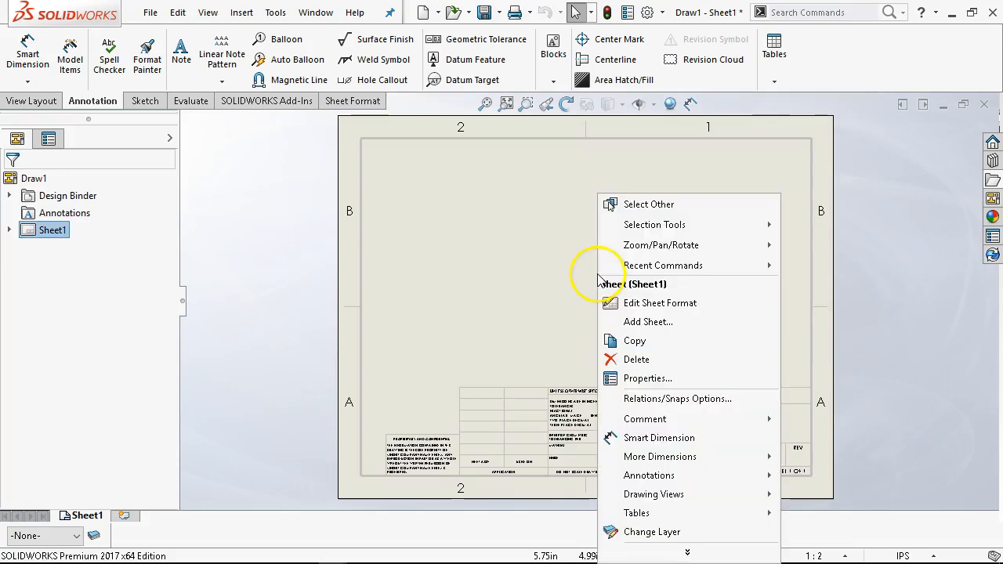
{"action": "left_click", "coordinate": [667, 305]}
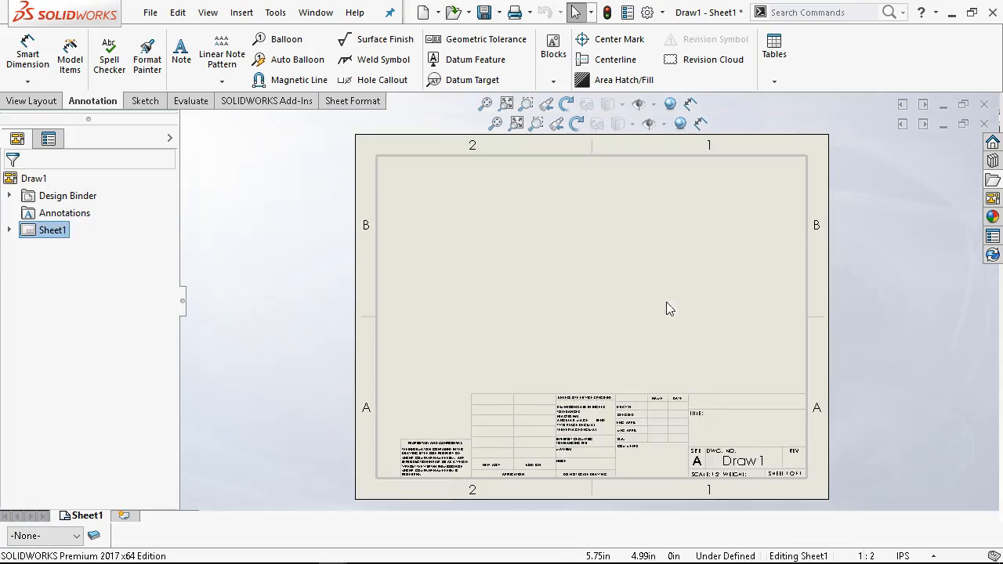
{"action": "left_click_drag", "start_coordinate": [777, 343], "coordinate": [395, 462]}
{"action": "key", "text": "Delete"}
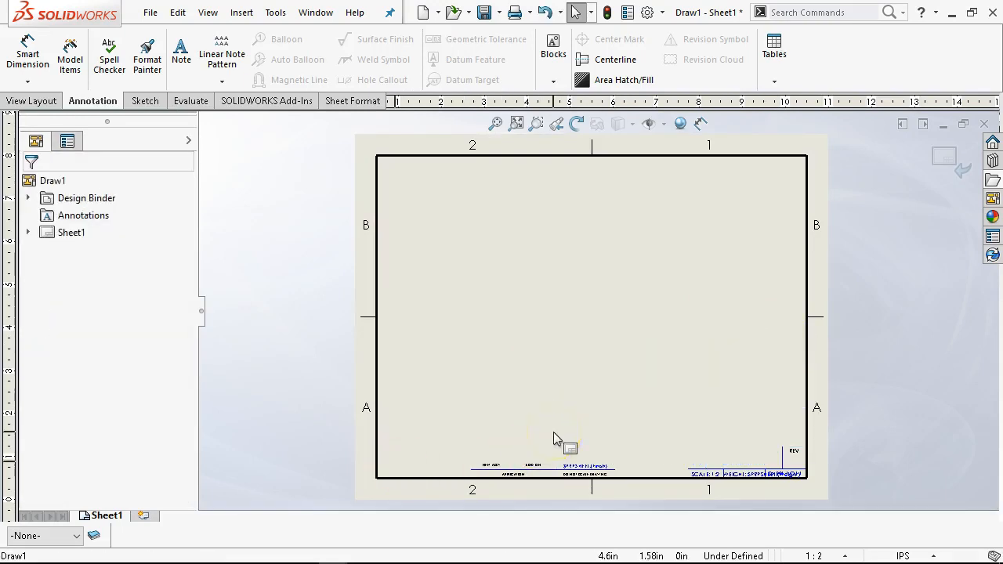
- Delete the remaining title block text along the bottom border of the sheet format
{"action": "scroll", "coordinate": [753, 430], "scroll_direction": "down", "scroll_amount": 1}
{"action": "left_click_drag", "start_coordinate": [781, 434], "coordinate": [433, 472]}
{"action": "key", "text": "Delete"}
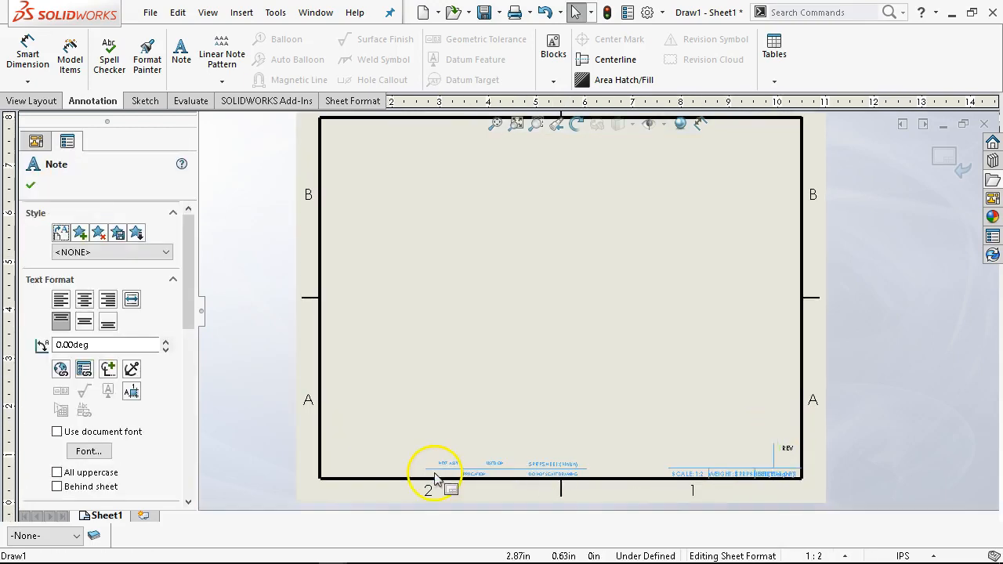
- Delete the leftover REV label and exit sheet format editing
{"action": "left_click", "coordinate": [788, 453]}
{"action": "key", "text": "Escape"}
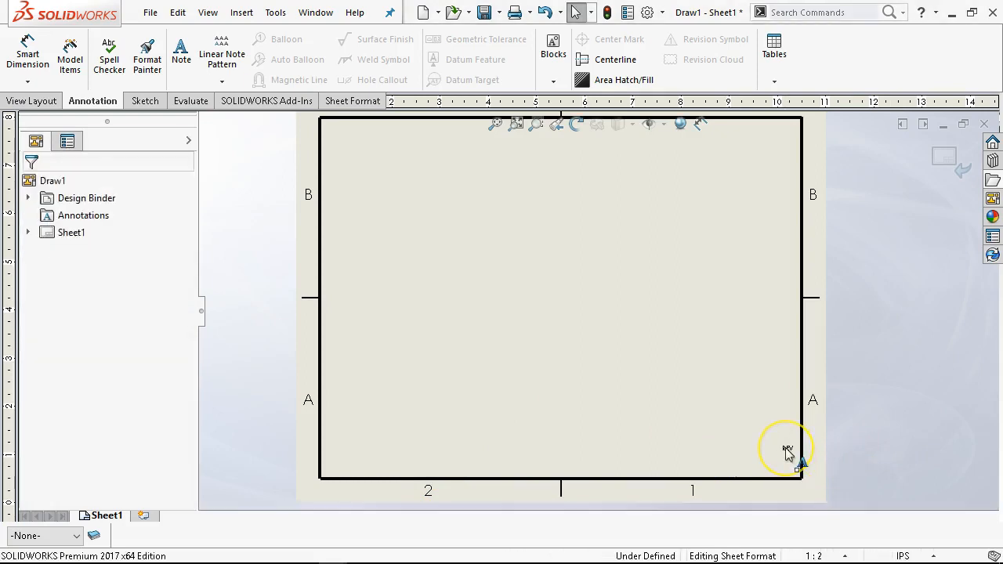
{"action": "left_click", "coordinate": [788, 453]}
{"action": "key", "text": "Delete"}
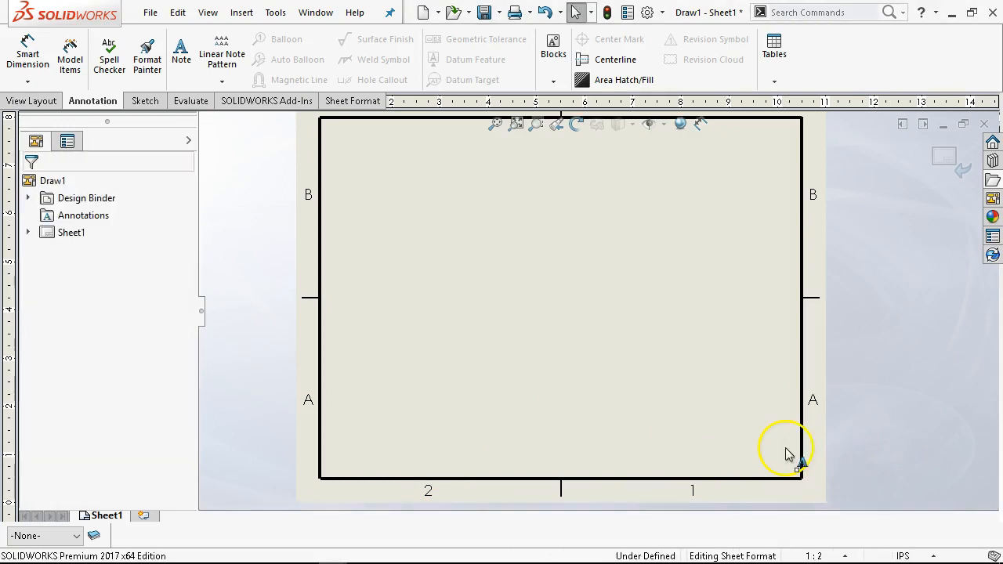
{"action": "left_click_drag", "start_coordinate": [214, 347], "coordinate": [837, 501]}
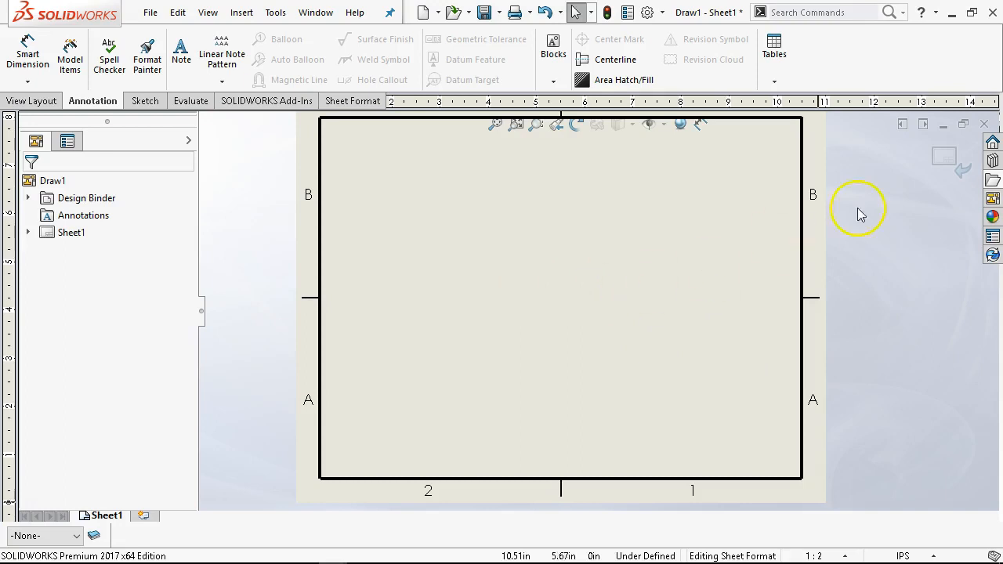
{"action": "left_click", "coordinate": [948, 165]}
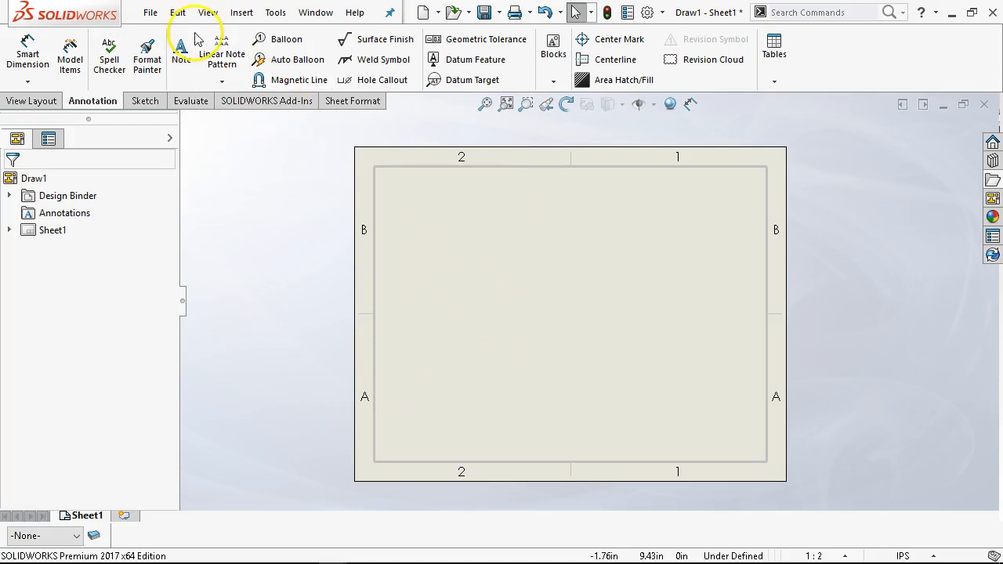
- Save the drawing as a drawing template named A Blank Land in the SW Templates folder
{"action": "left_click", "coordinate": [150, 12]}
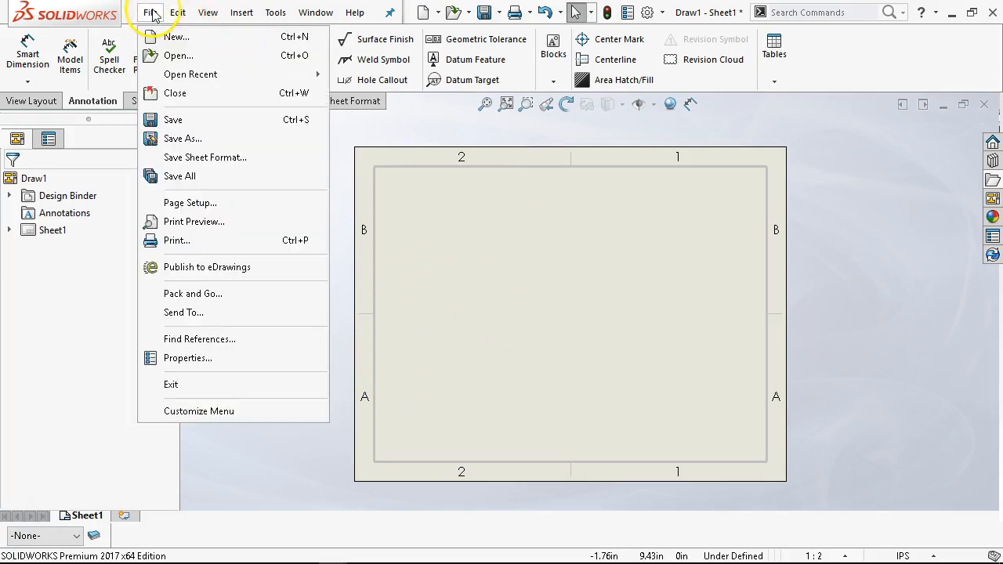
{"action": "left_click", "coordinate": [179, 138]}
{"action": "left_click", "coordinate": [414, 264]}
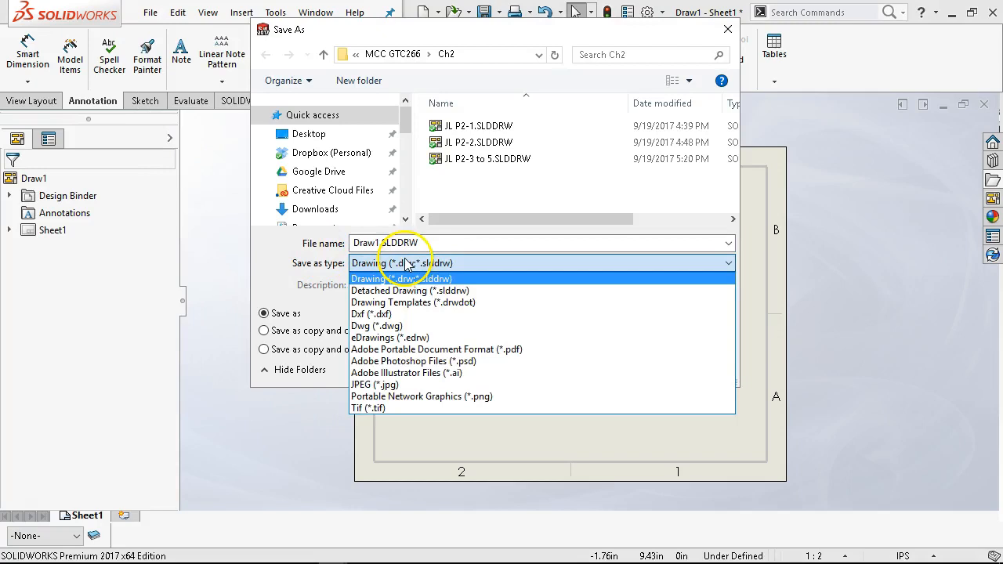
{"action": "left_click", "coordinate": [398, 304]}
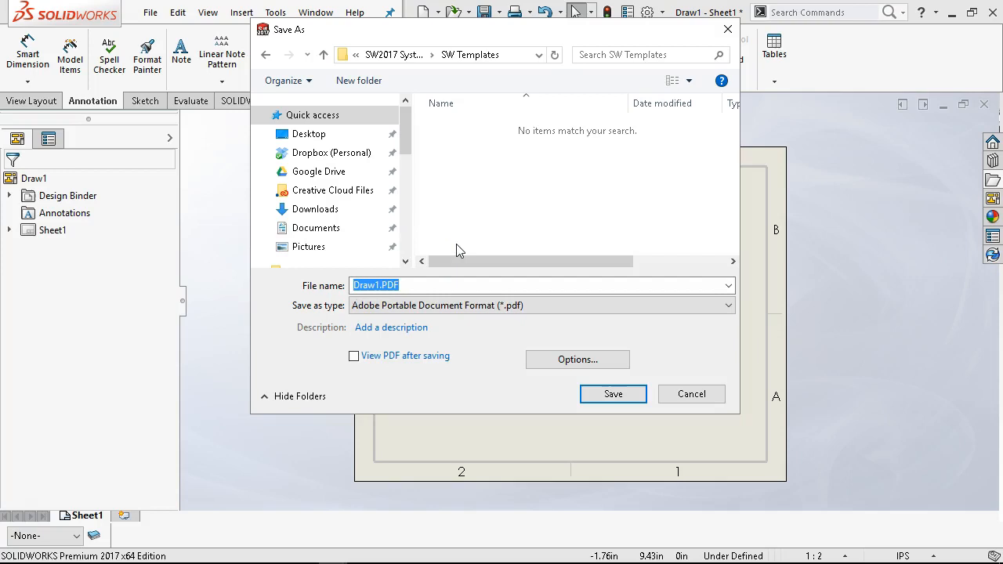
{"action": "key", "text": "Down"}
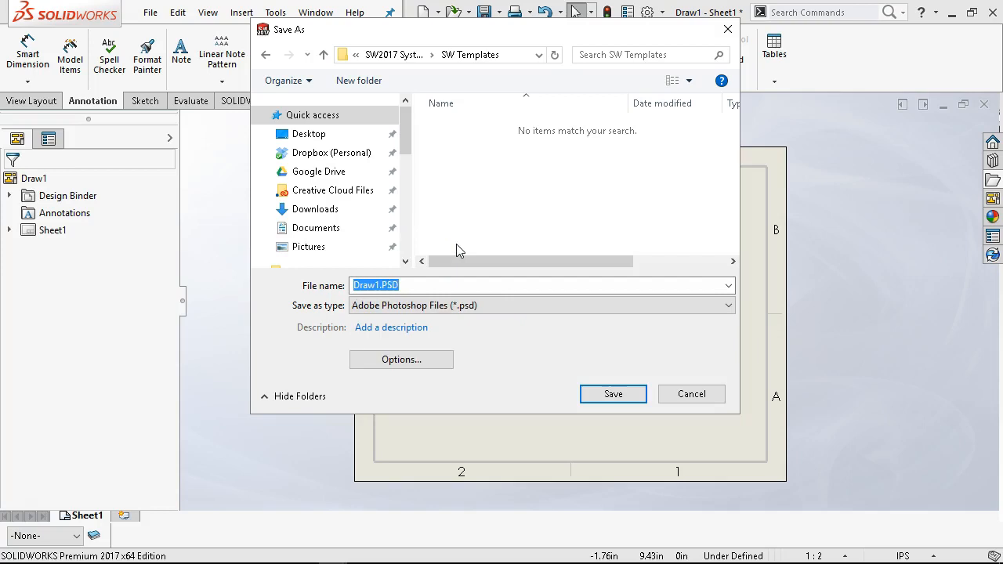
{"action": "left_click", "coordinate": [466, 305]}
{"action": "left_click", "coordinate": [390, 346]}
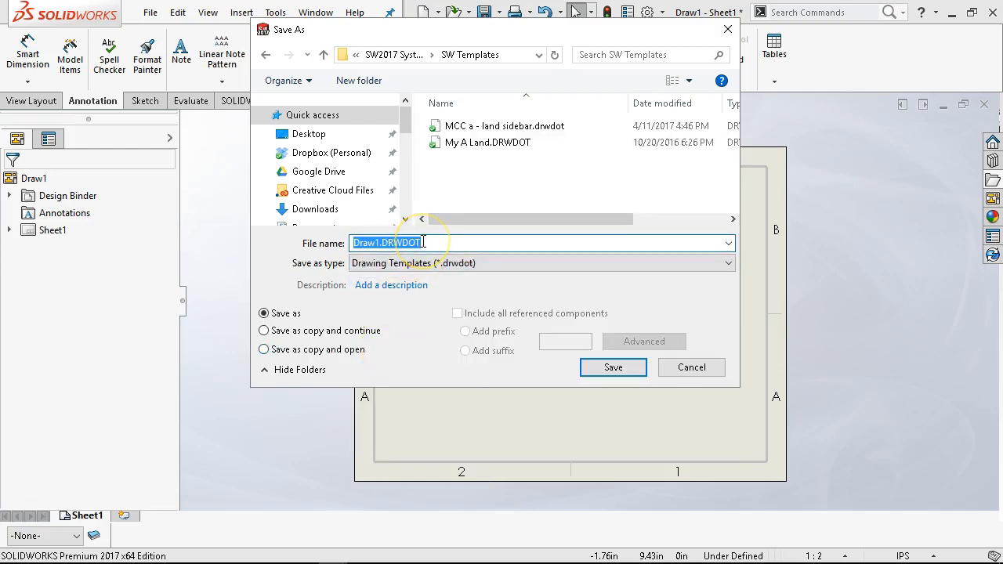
{"action": "type", "text": "A Blank Land"}
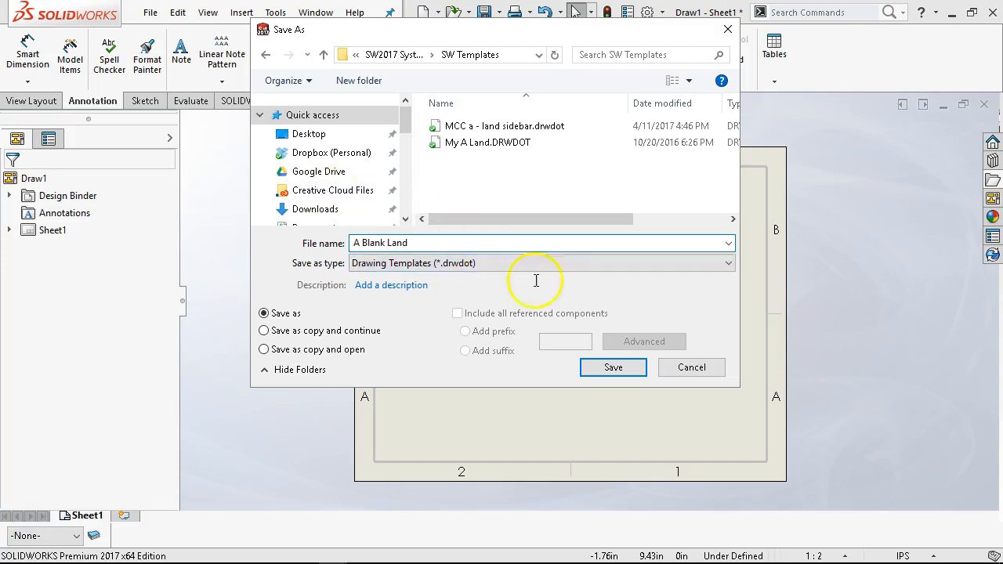
{"action": "left_click", "coordinate": [633, 372]}
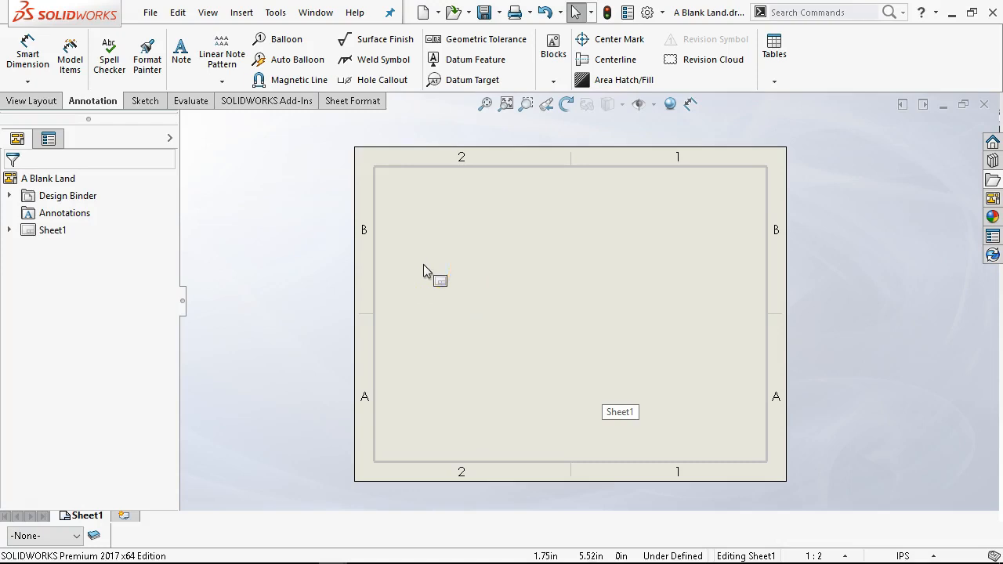
- Save the sheet format as A Blank Land in the SW Templates folder
{"action": "left_click", "coordinate": [149, 12]}
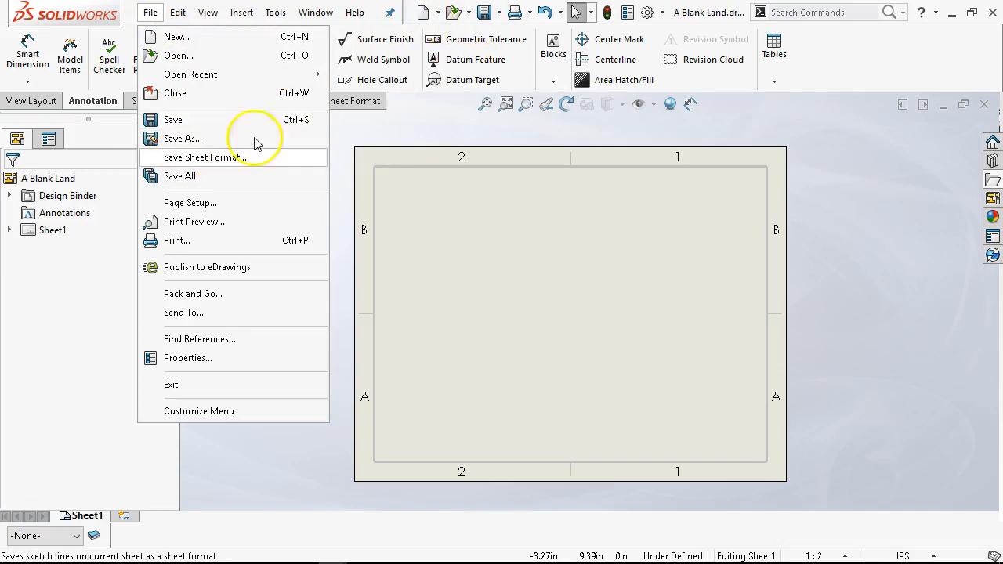
{"action": "left_click", "coordinate": [207, 158]}
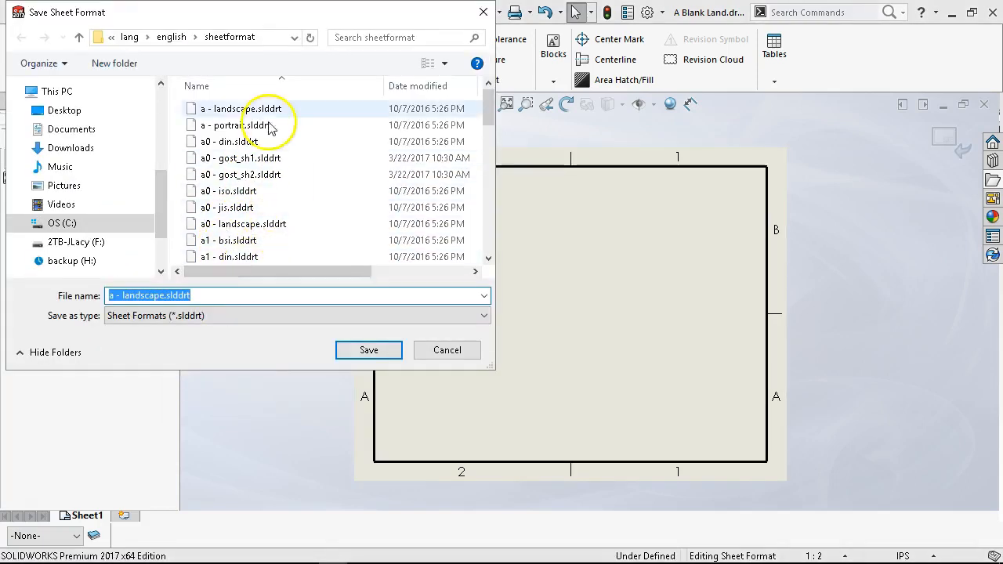
{"action": "left_click_drag", "start_coordinate": [160, 208], "coordinate": [174, 167]}
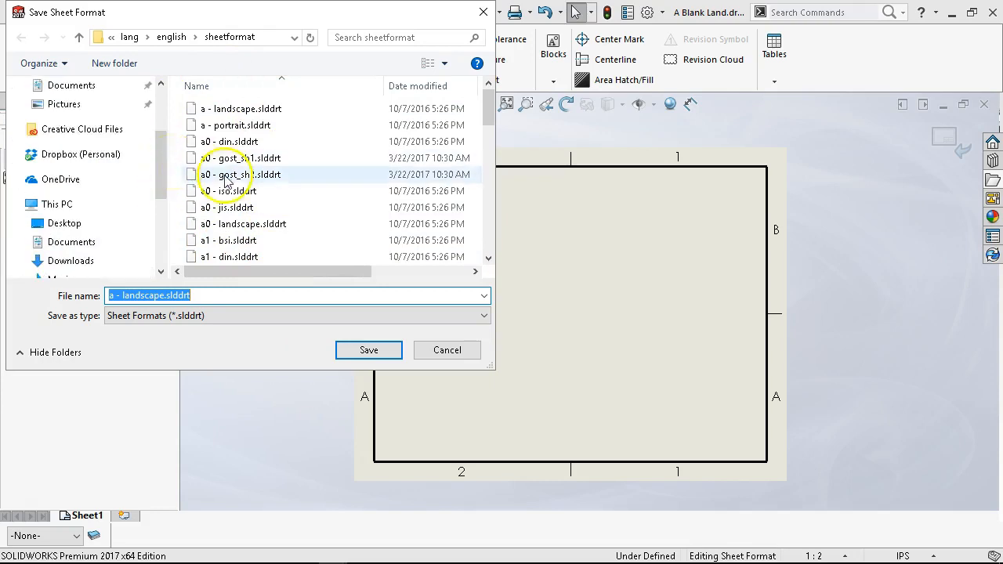
{"action": "left_click", "coordinate": [101, 154]}
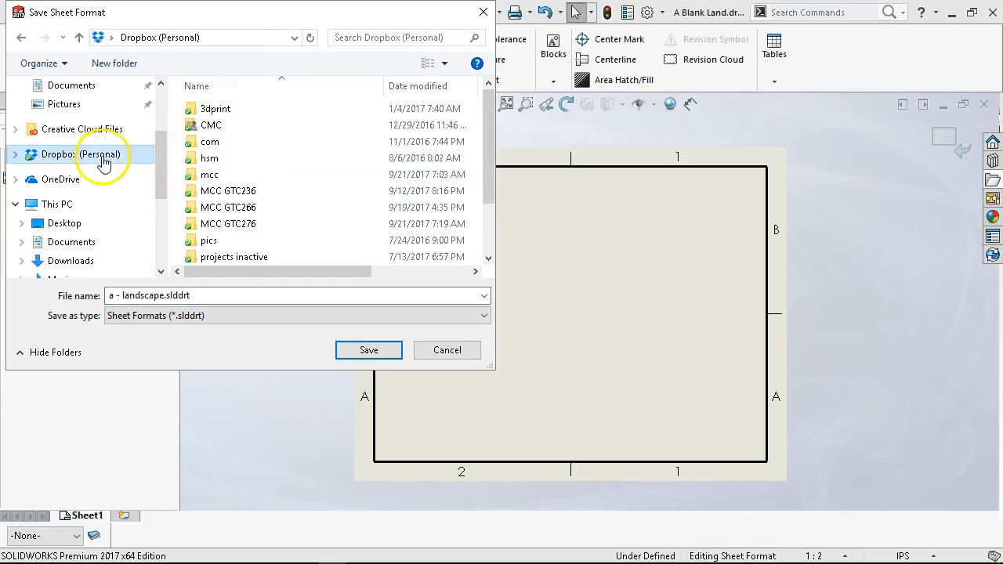
{"action": "scroll", "coordinate": [255, 208], "scroll_direction": "down", "scroll_amount": 2}
{"action": "double_click", "coordinate": [227, 206]}
{"action": "double_click", "coordinate": [253, 130]}
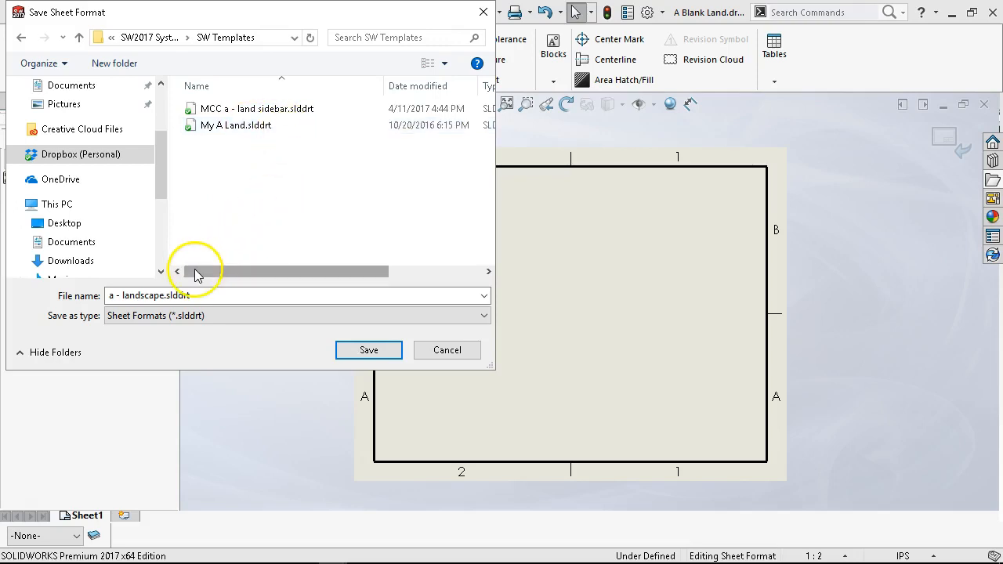
{"action": "triple_click", "coordinate": [195, 295]}
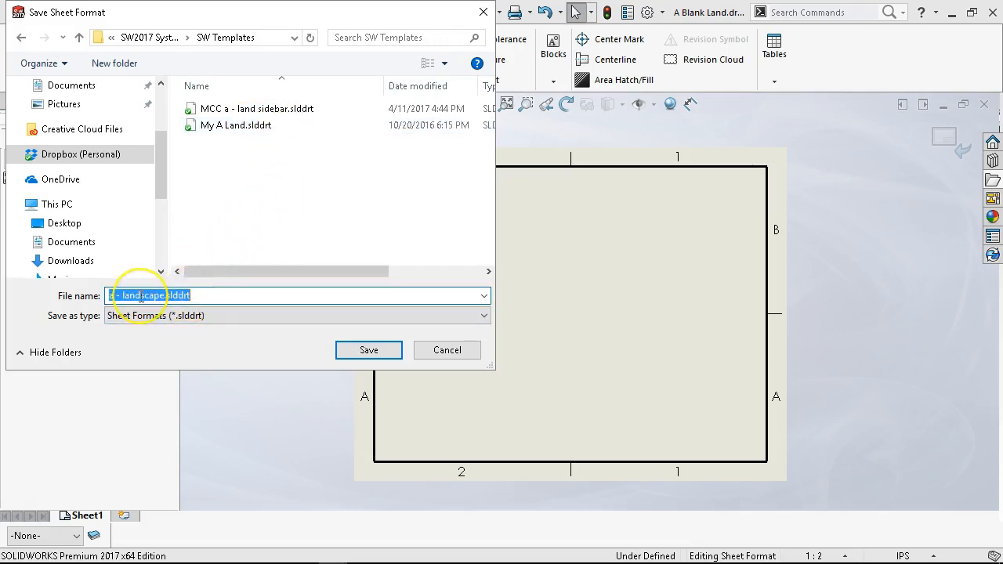
{"action": "type", "text": "A Blank Land"}
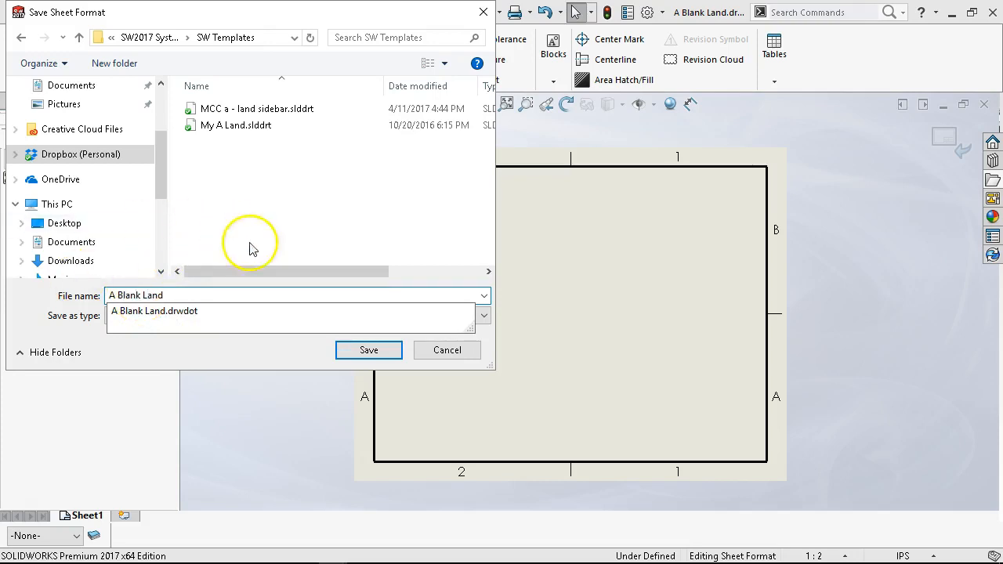
{"action": "left_click", "coordinate": [385, 354]}
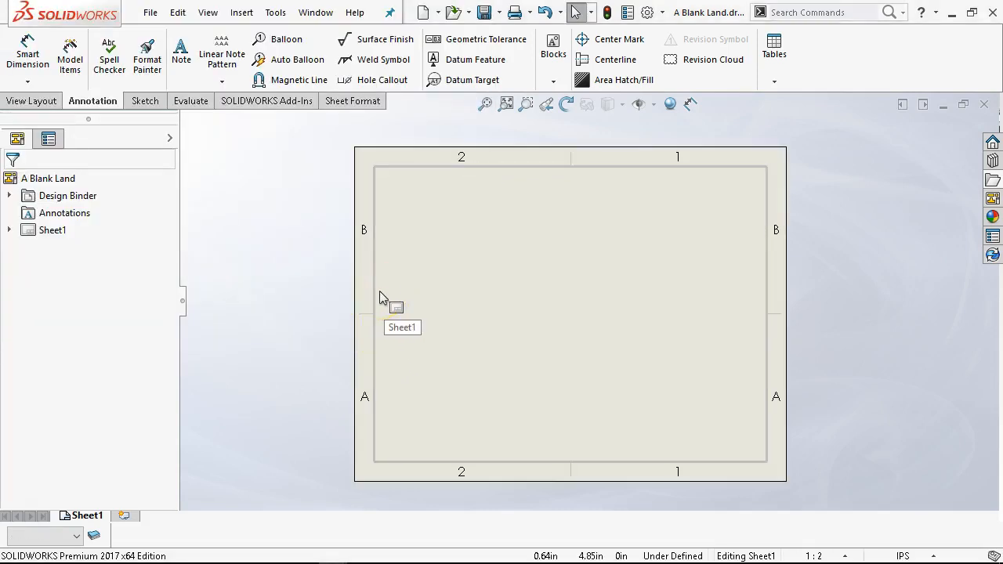
- Set Sheet1's sheet format to A Blank Land in the sheet properties and apply the change
{"action": "right_click", "coordinate": [476, 228]}
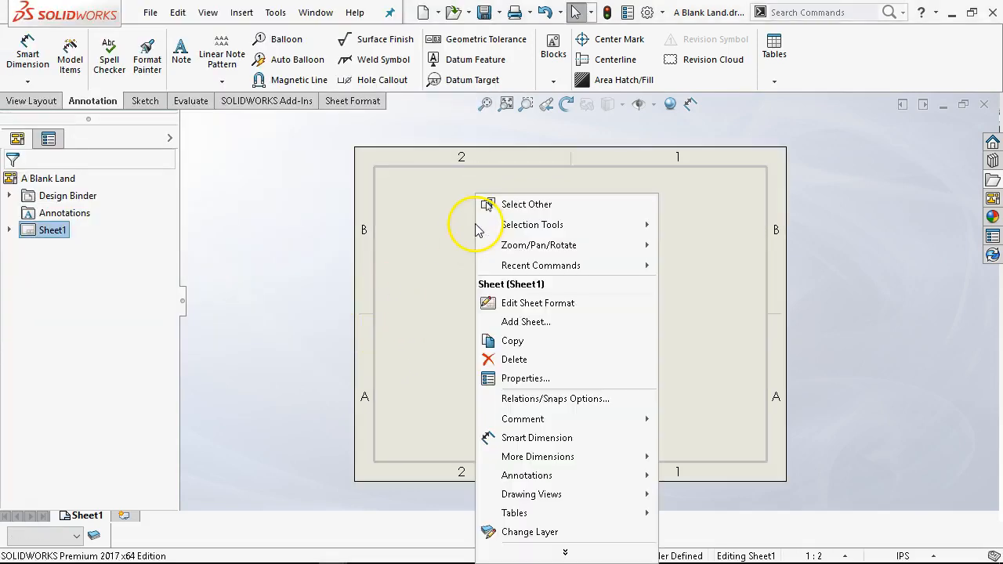
{"action": "left_click", "coordinate": [537, 378]}
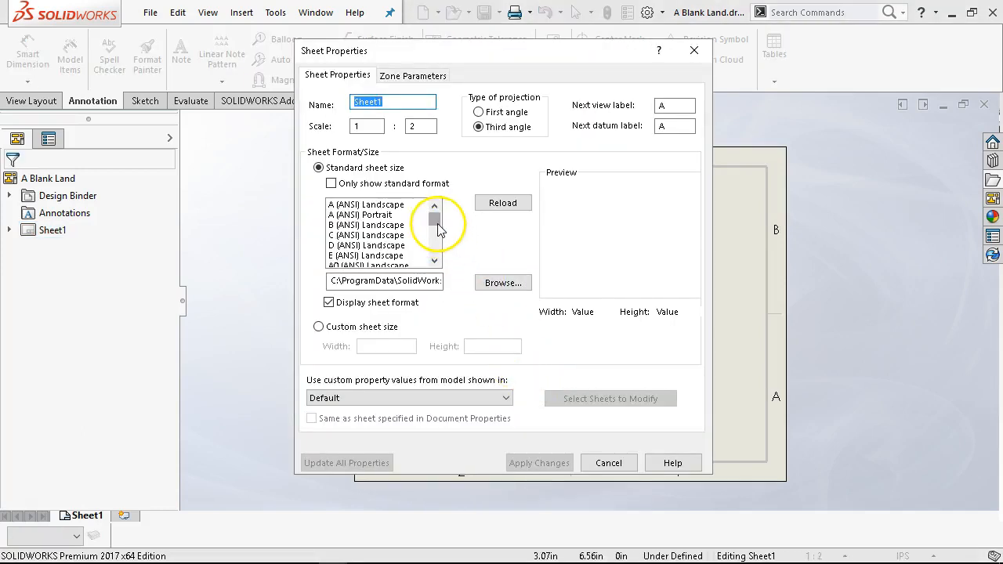
{"action": "left_click_drag", "start_coordinate": [437, 227], "coordinate": [437, 253]}
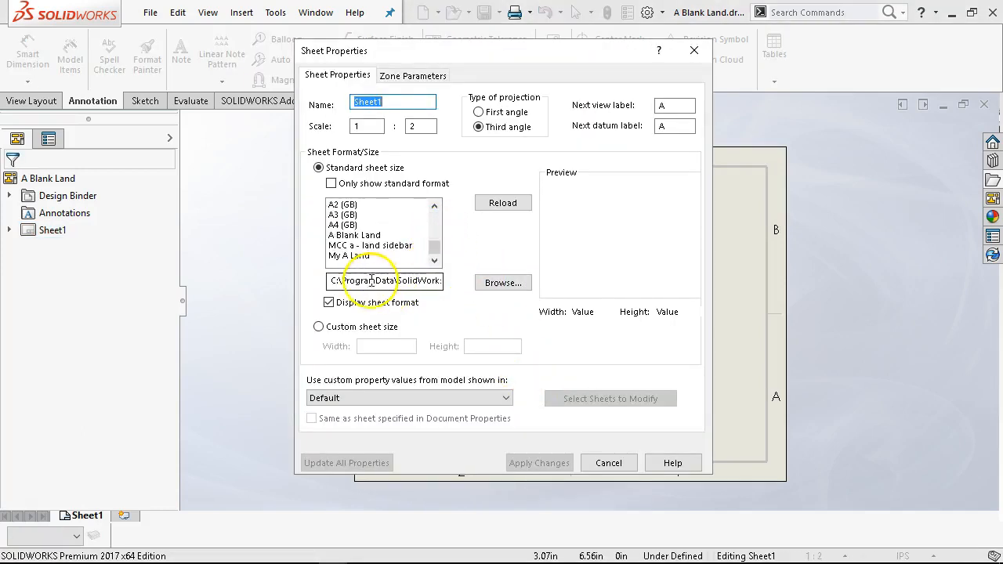
{"action": "left_click", "coordinate": [353, 255]}
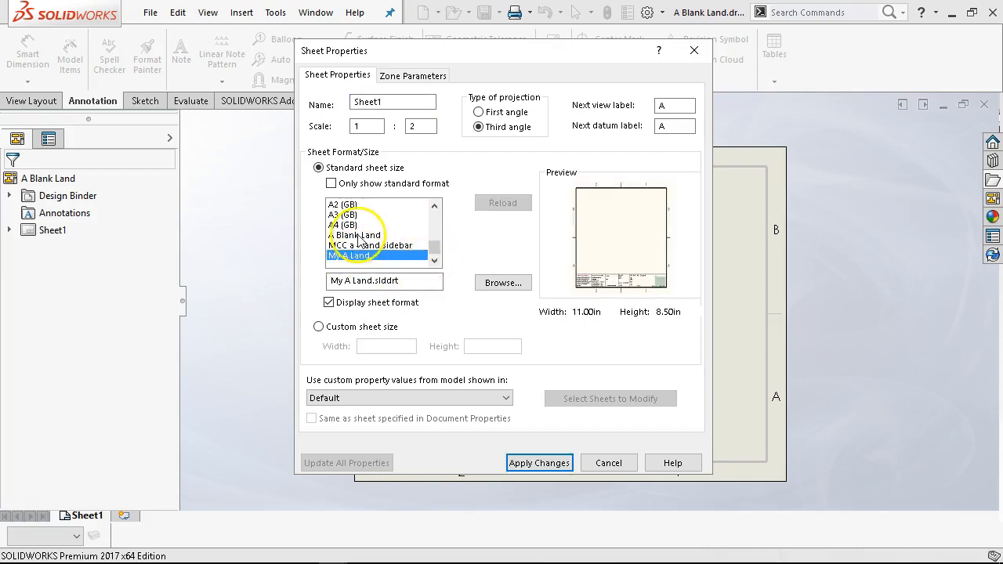
{"action": "left_click", "coordinate": [354, 235]}
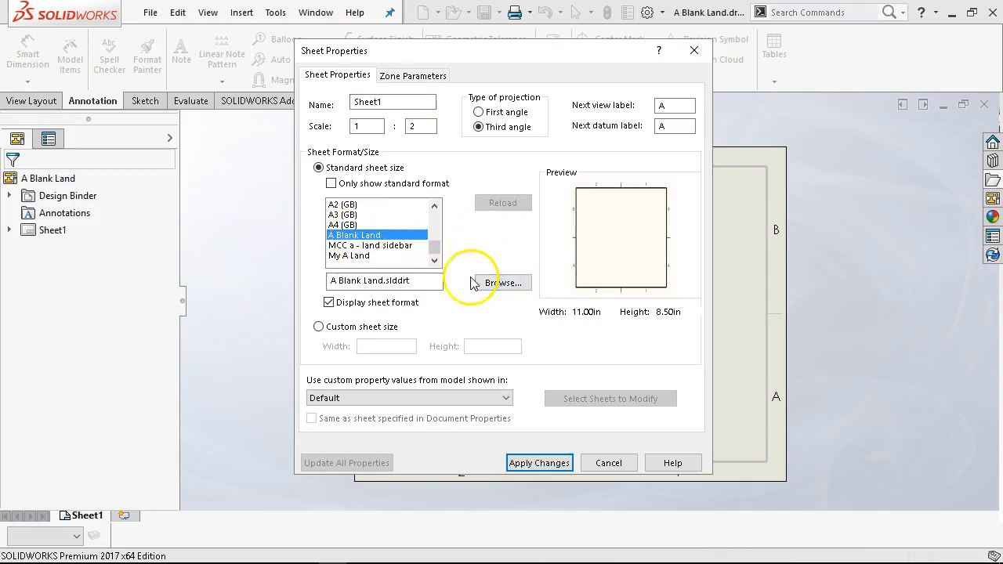
{"action": "key", "text": "Return"}
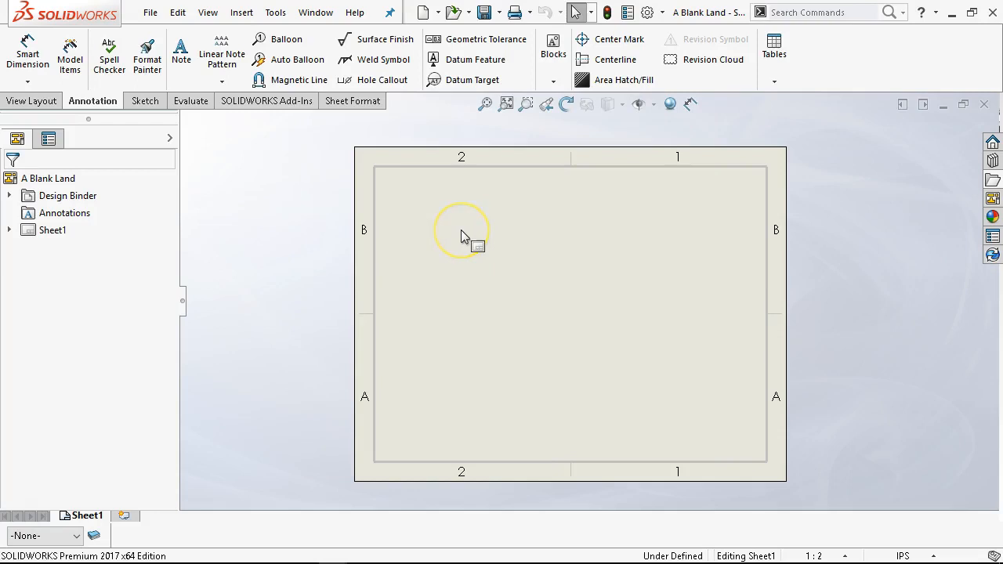
{"action": "right_click", "coordinate": [461, 231]}
{"action": "left_click", "coordinate": [517, 379]}
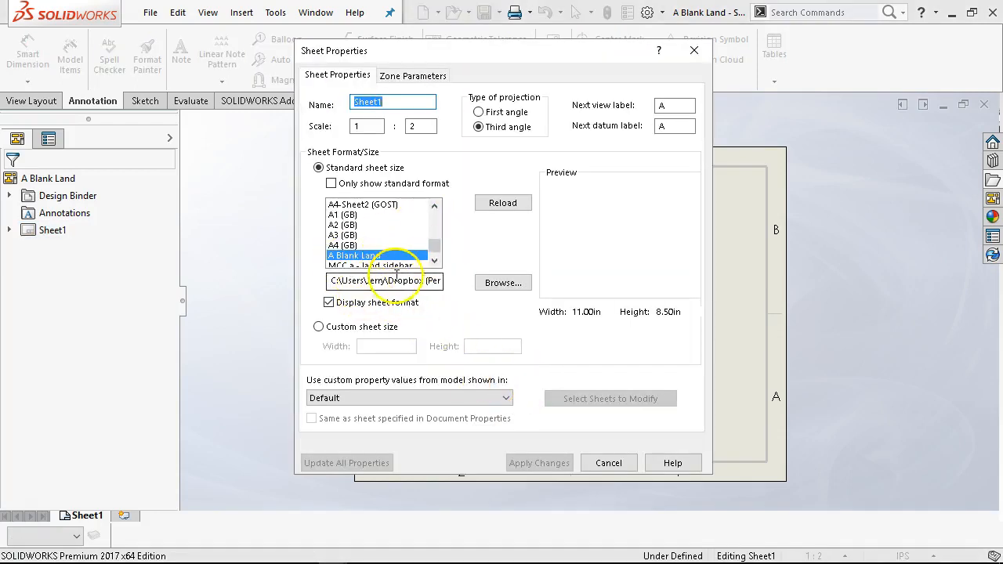
{"action": "left_click", "coordinate": [372, 257]}
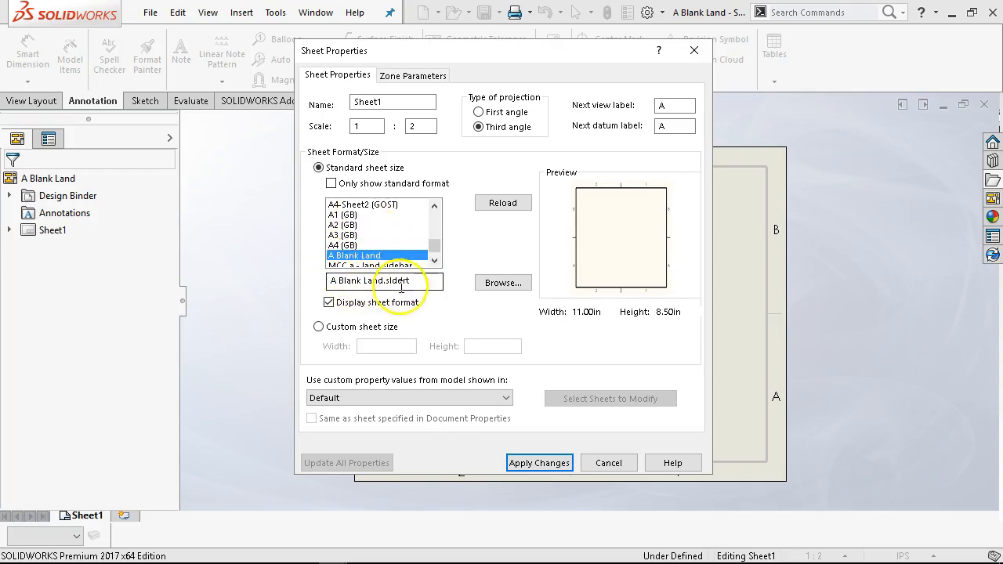
{"action": "left_click", "coordinate": [521, 463]}
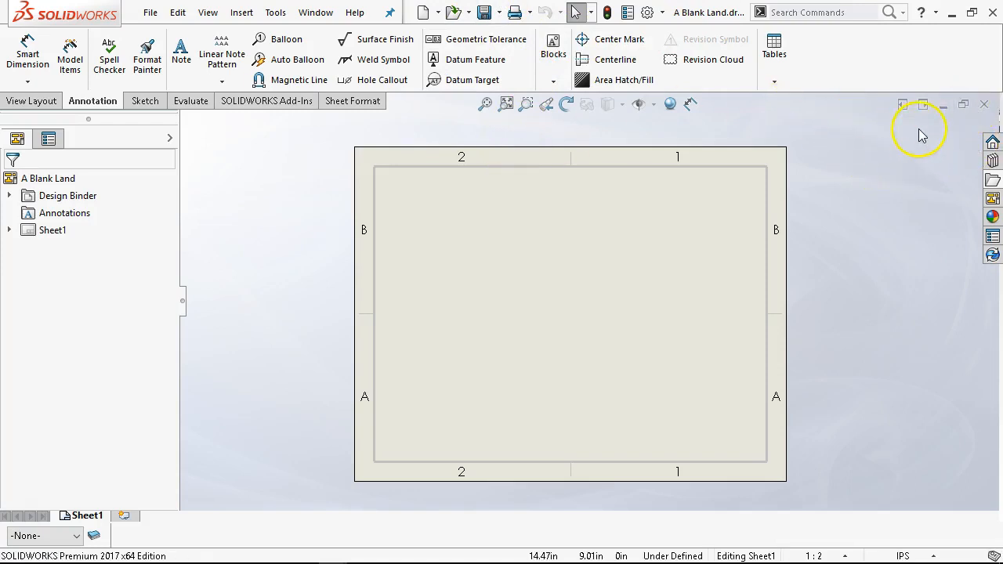
- Close the drawing and start a new drawing using the A Blank Land sheet format
{"action": "left_click", "coordinate": [984, 104]}
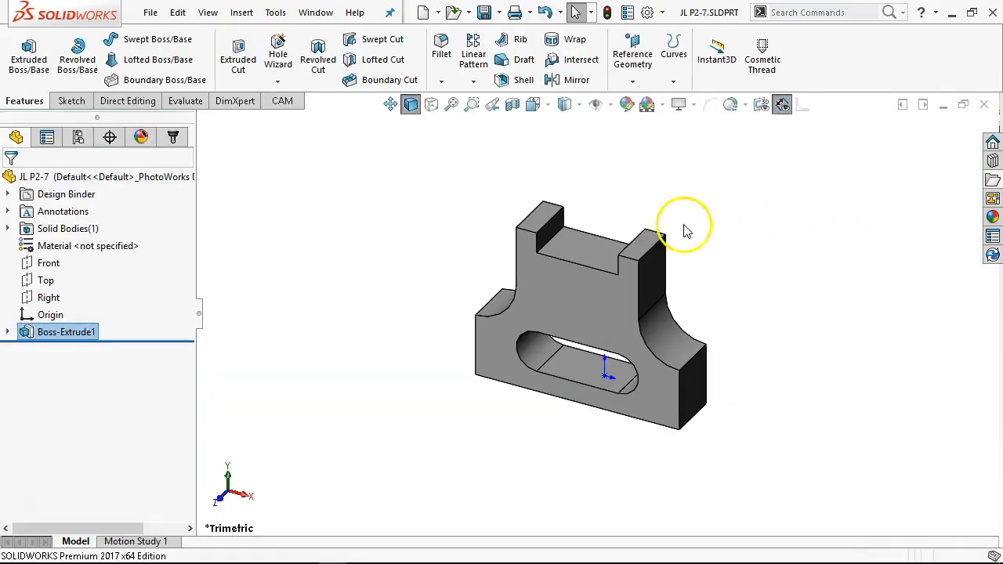
{"action": "left_click", "coordinate": [424, 13]}
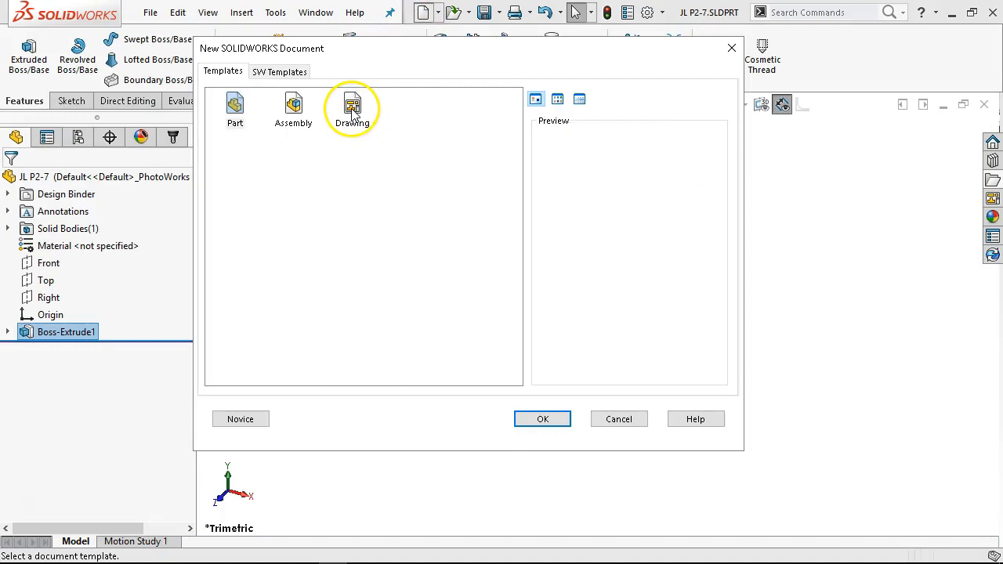
{"action": "left_click", "coordinate": [350, 109]}
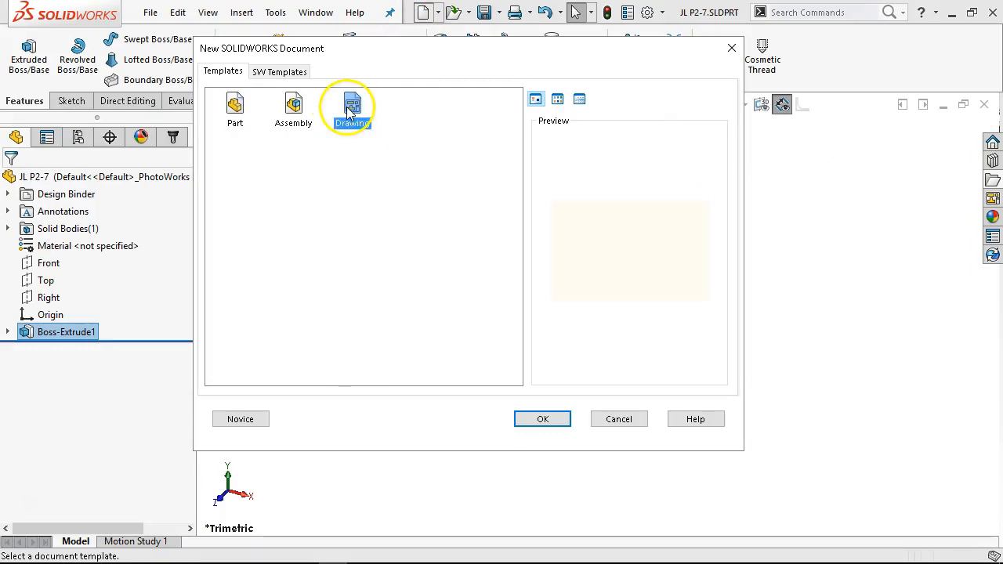
{"action": "double_click", "coordinate": [351, 110]}
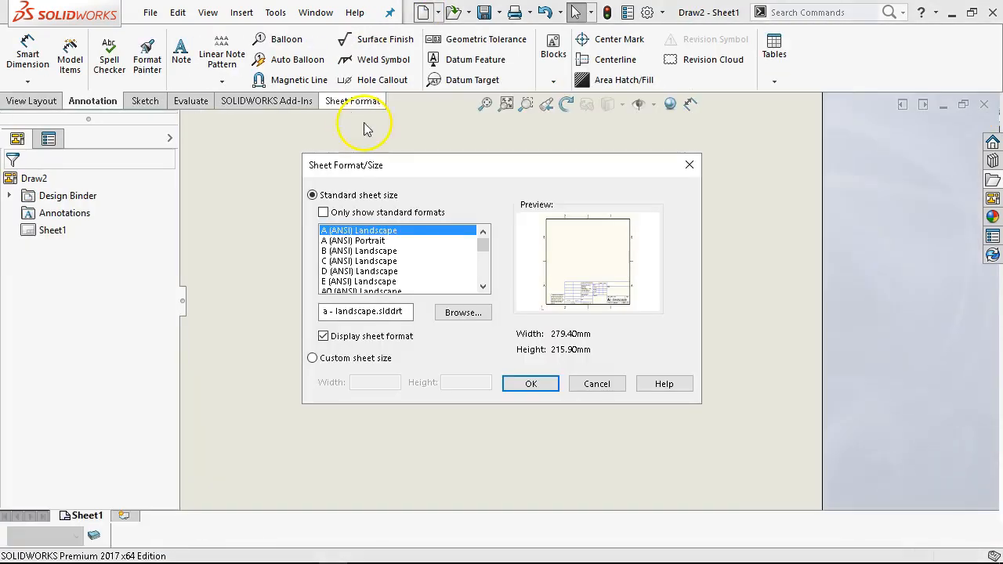
{"action": "left_click_drag", "start_coordinate": [486, 244], "coordinate": [481, 282]}
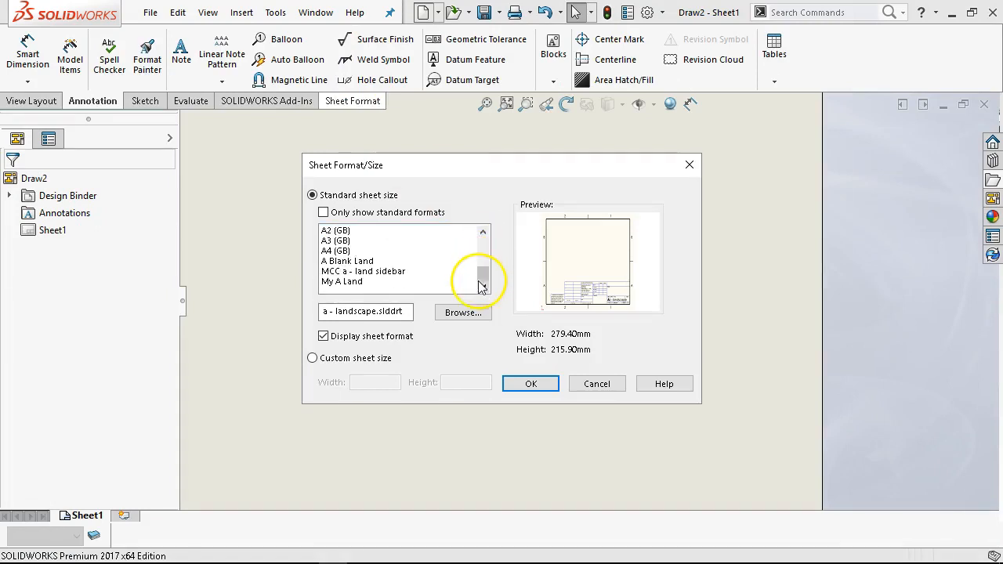
{"action": "left_click", "coordinate": [349, 261]}
{"action": "left_click", "coordinate": [532, 383]}
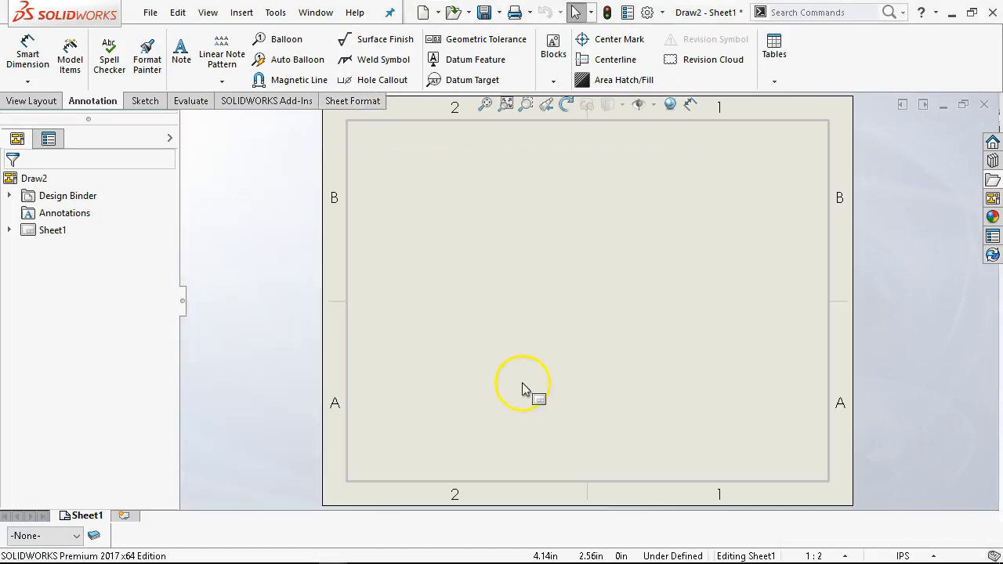
- Add a second sheet to the drawing and return to Sheet1
{"action": "left_click", "coordinate": [124, 515]}
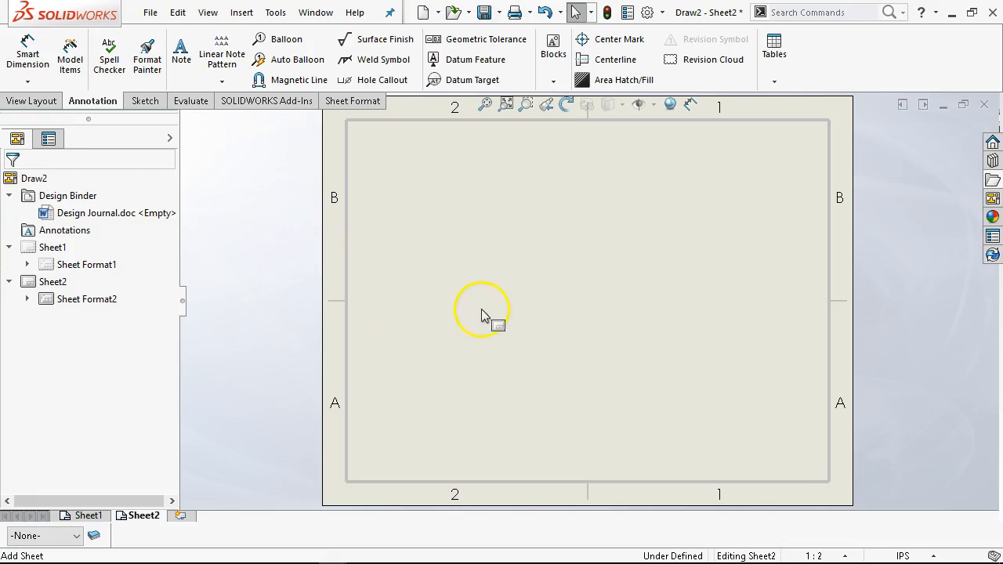
{"action": "left_click", "coordinate": [90, 516]}
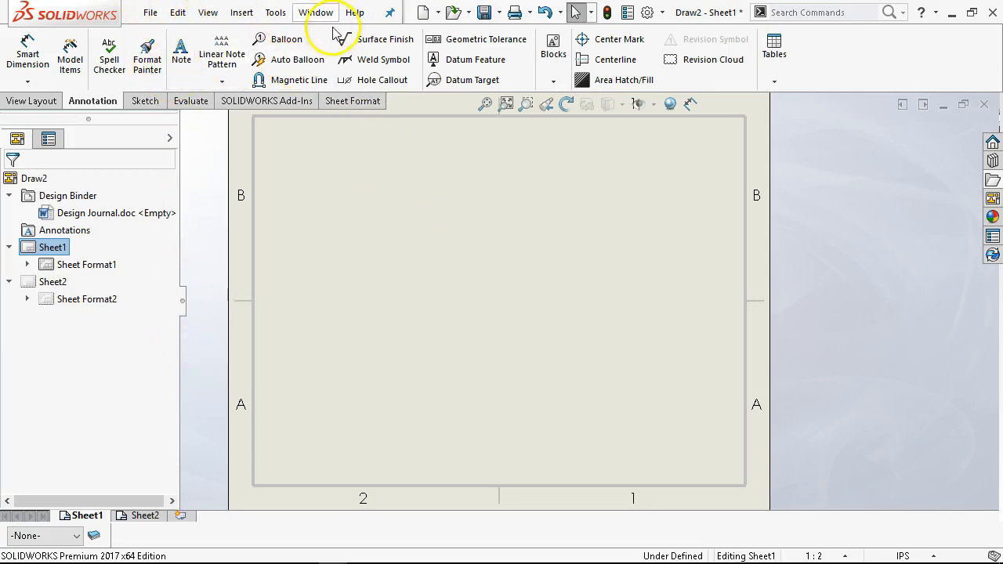
- Load the part JL P2-7 from the MCC GTC266 Ch2 folder into the View Palette
{"action": "left_click", "coordinate": [993, 199]}
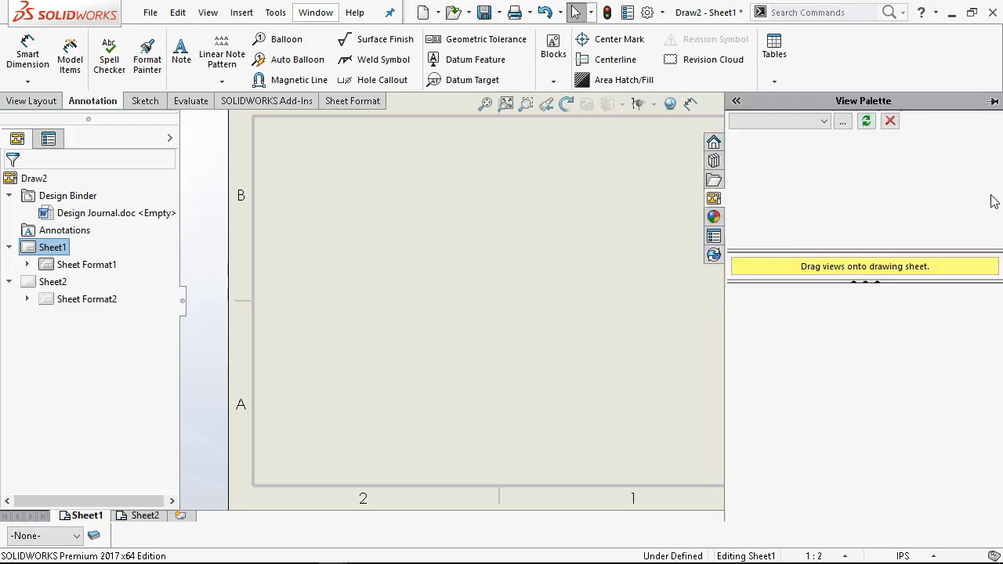
{"action": "left_click", "coordinate": [843, 121]}
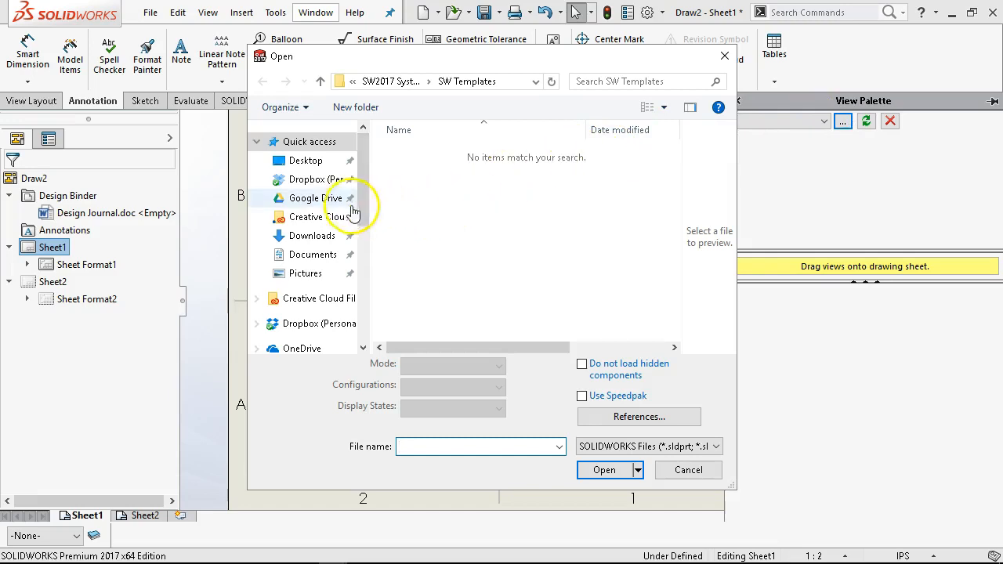
{"action": "left_click_drag", "start_coordinate": [364, 180], "coordinate": [381, 229]}
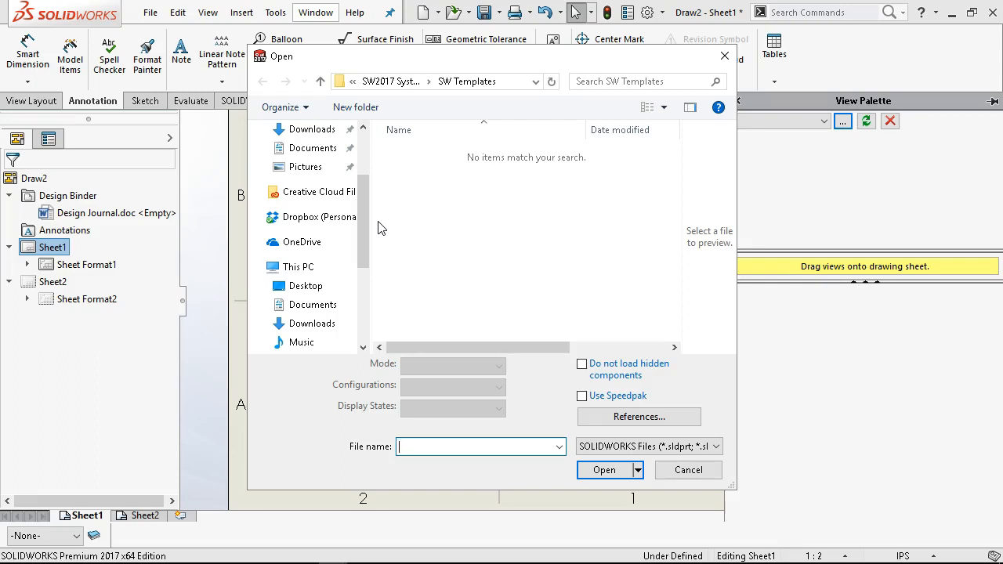
{"action": "mouse_move", "coordinate": [364, 220]}
{"action": "left_mouse_down"}
{"action": "mouse_move", "coordinate": [374, 247]}
{"action": "mouse_move", "coordinate": [373, 217]}
{"action": "left_mouse_up"}
{"action": "left_click", "coordinate": [333, 224]}
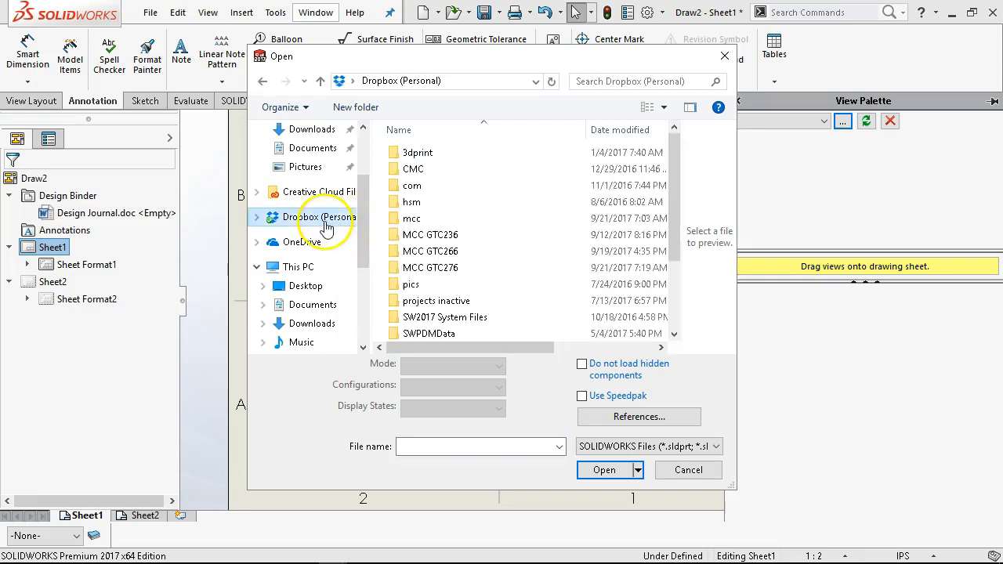
{"action": "double_click", "coordinate": [415, 251]}
{"action": "scroll", "coordinate": [572, 231], "scroll_direction": "down", "scroll_amount": 3}
{"action": "scroll", "coordinate": [544, 230], "scroll_direction": "up", "scroll_amount": 3}
{"action": "left_click", "coordinate": [412, 153]}
{"action": "double_click", "coordinate": [413, 155]}
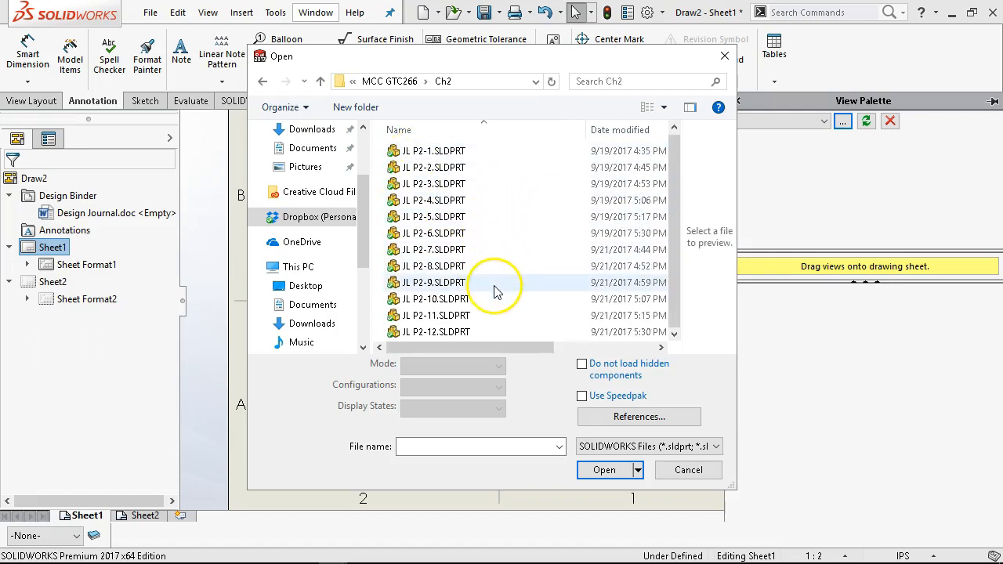
{"action": "left_click", "coordinate": [452, 268]}
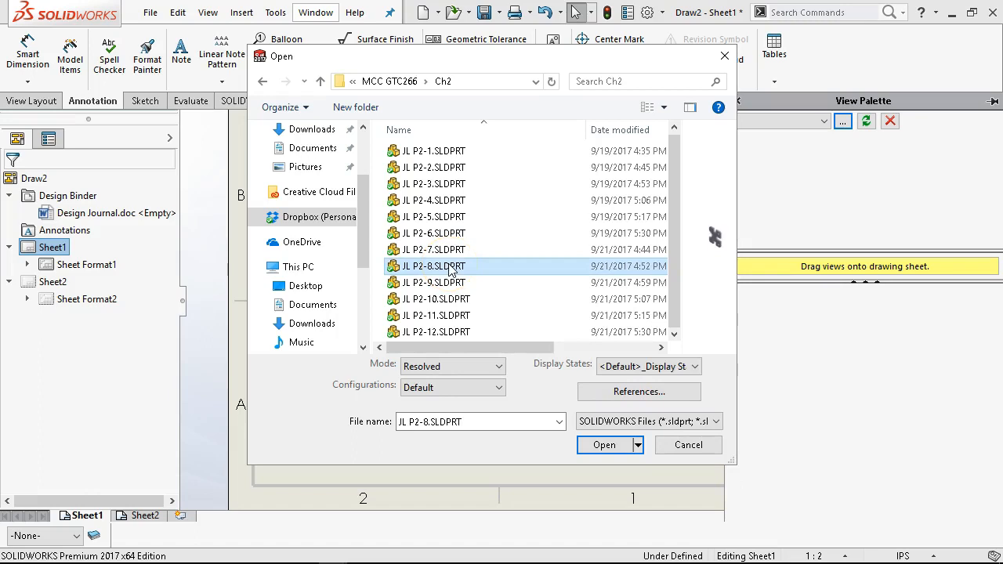
{"action": "left_click", "coordinate": [444, 251]}
{"action": "left_click", "coordinate": [605, 446]}
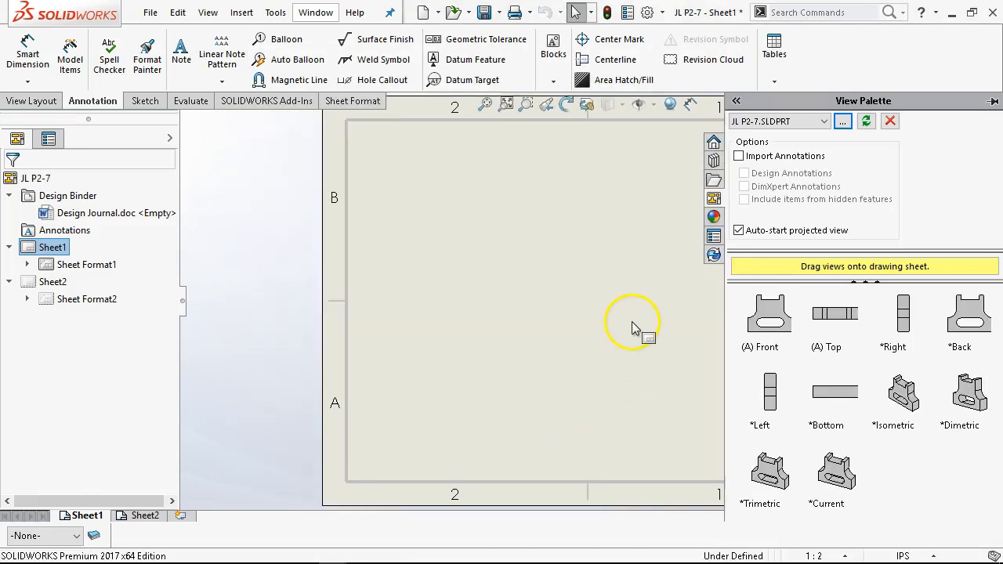
- Place the front view on the sheet with a projected right view and an isometric view
{"action": "left_click_drag", "start_coordinate": [753, 335], "coordinate": [473, 324]}
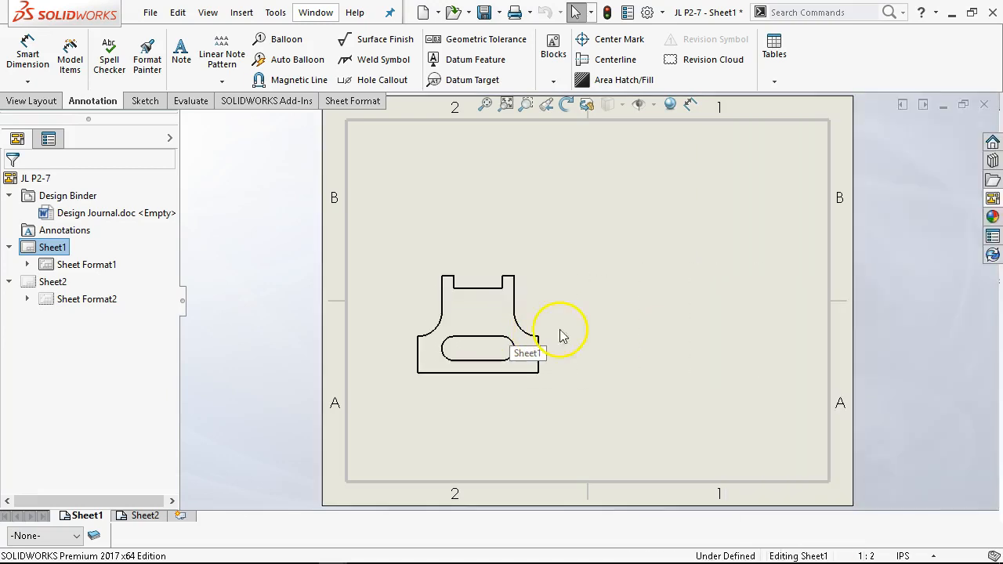
{"action": "left_click", "coordinate": [647, 320]}
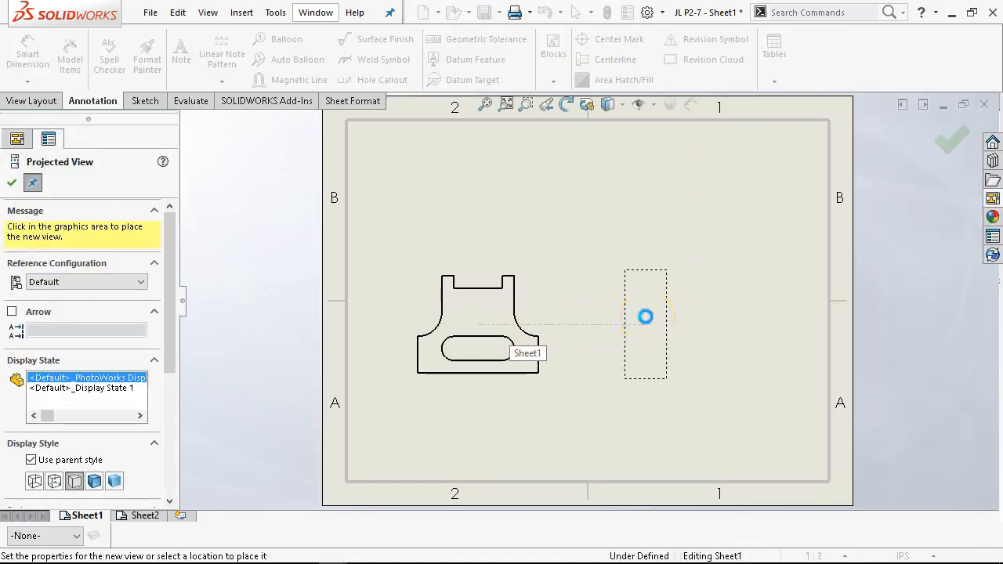
{"action": "left_click", "coordinate": [715, 220]}
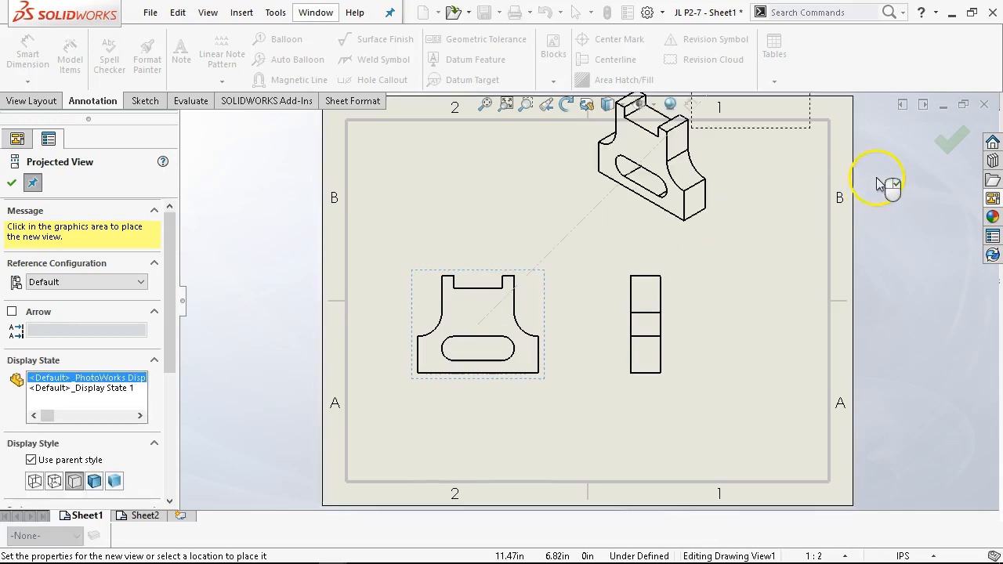
{"action": "left_click", "coordinate": [952, 142]}
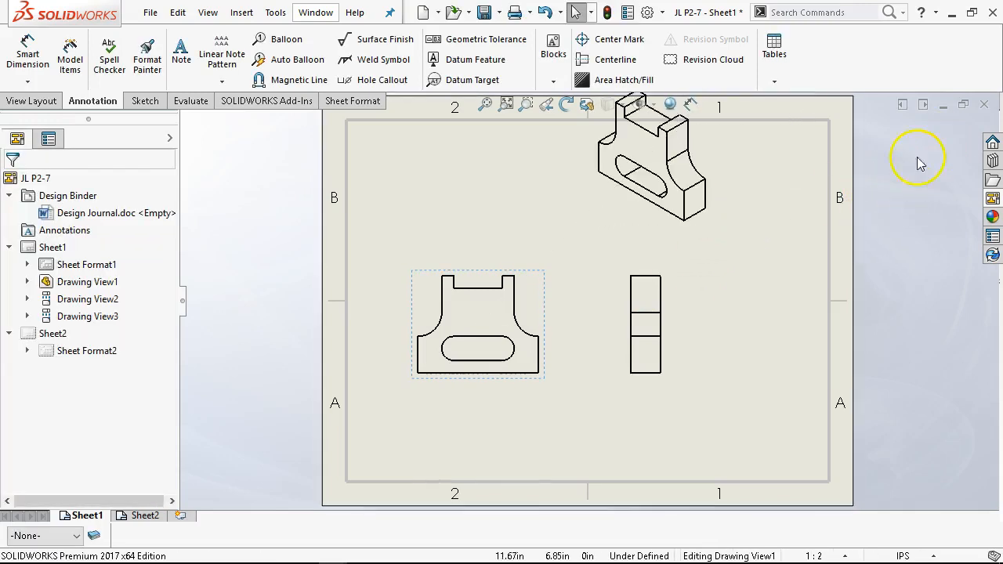
- Rearrange the three drawing views on the sheet, moving the isometric view to the upper corner
{"action": "left_click_drag", "start_coordinate": [543, 320], "coordinate": [565, 322]}
{"action": "left_click_drag", "start_coordinate": [671, 325], "coordinate": [755, 320]}
{"action": "mouse_move", "coordinate": [571, 324]}
{"action": "left_mouse_down"}
{"action": "mouse_move", "coordinate": [587, 338]}
{"action": "mouse_move", "coordinate": [559, 355]}
{"action": "left_mouse_up"}
{"action": "mouse_move", "coordinate": [648, 232]}
{"action": "left_mouse_down"}
{"action": "mouse_move", "coordinate": [724, 253]}
{"action": "mouse_move", "coordinate": [763, 282]}
{"action": "left_mouse_up"}
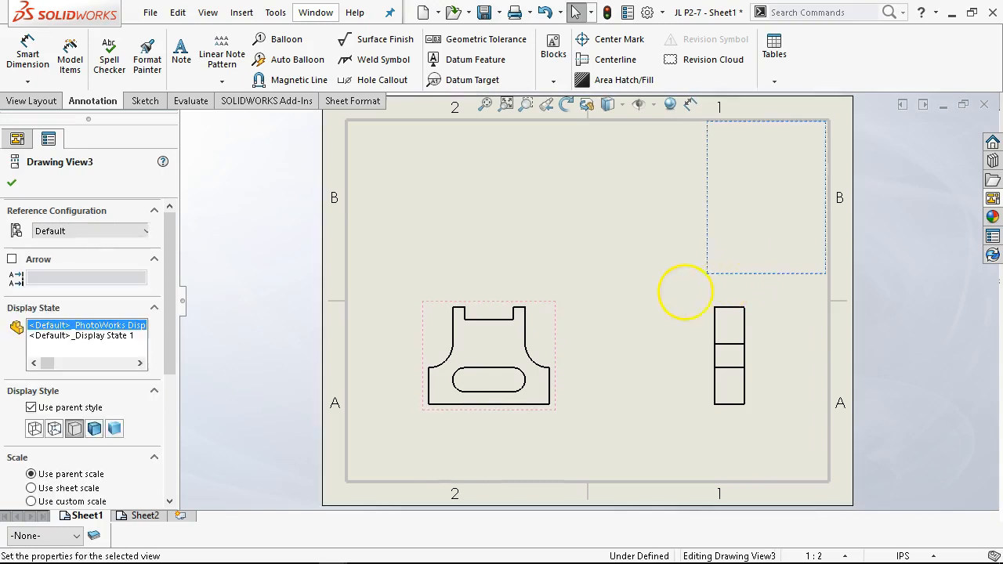
{"action": "left_click", "coordinate": [667, 297]}
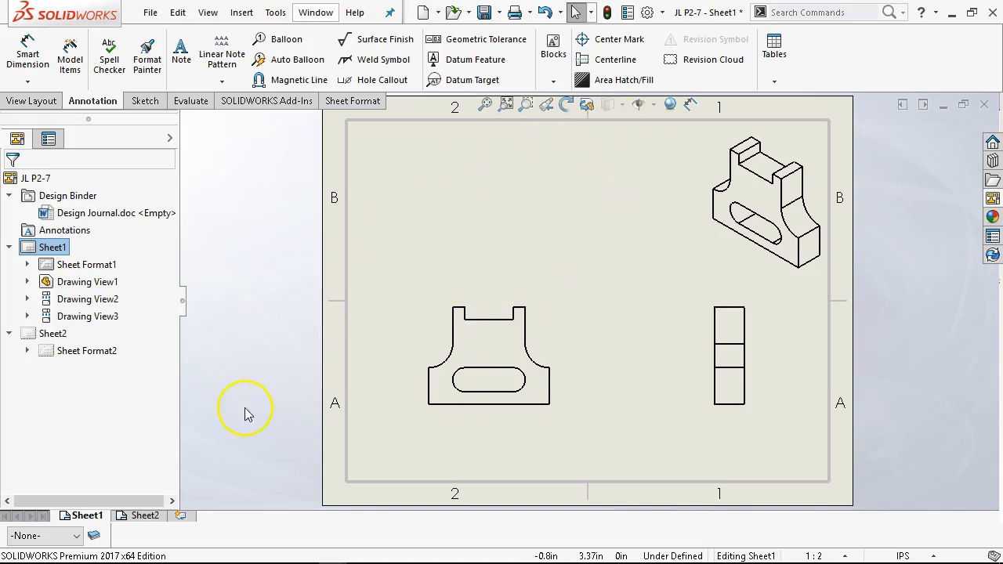
- Create a new layer named DIM and give it a blue color
{"action": "left_click", "coordinate": [94, 537]}
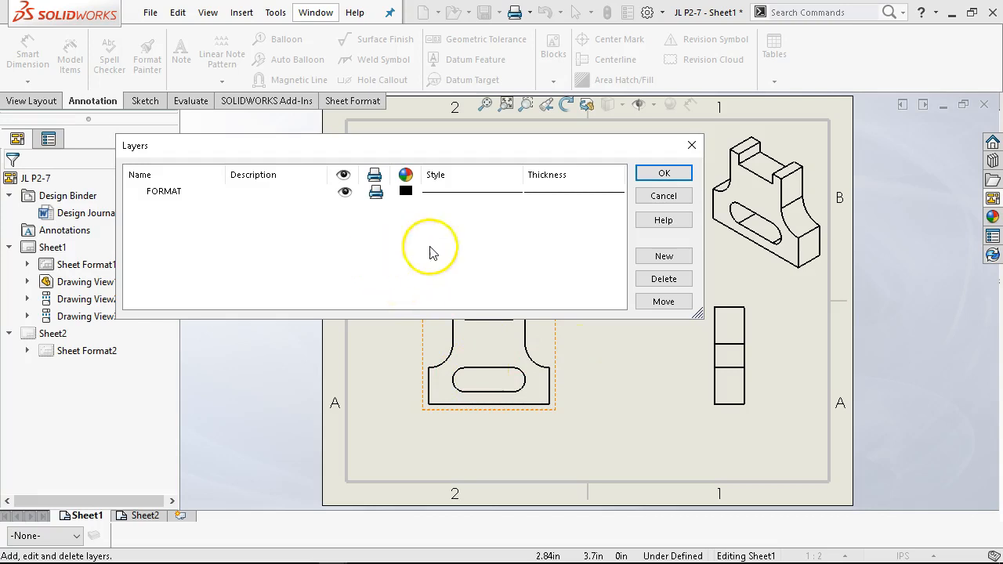
{"action": "left_click", "coordinate": [664, 255]}
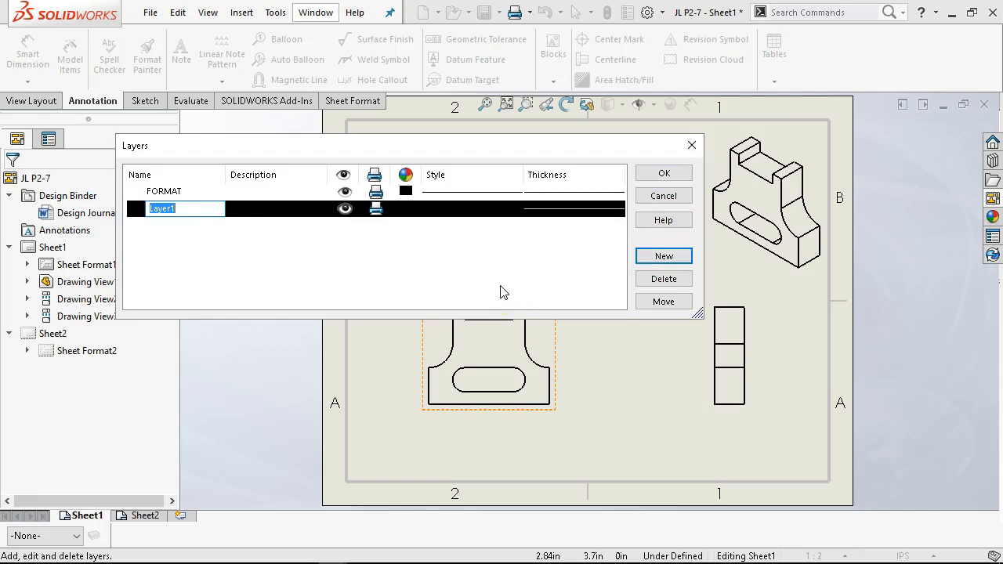
{"action": "left_click", "coordinate": [243, 247]}
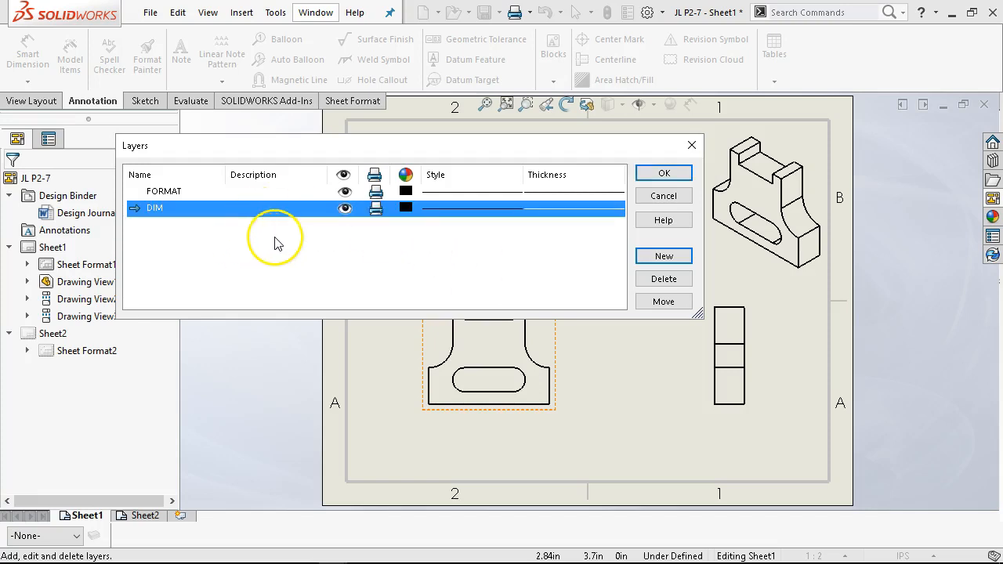
{"action": "left_click", "coordinate": [406, 208]}
{"action": "left_click", "coordinate": [439, 147]}
{"action": "left_click", "coordinate": [367, 341]}
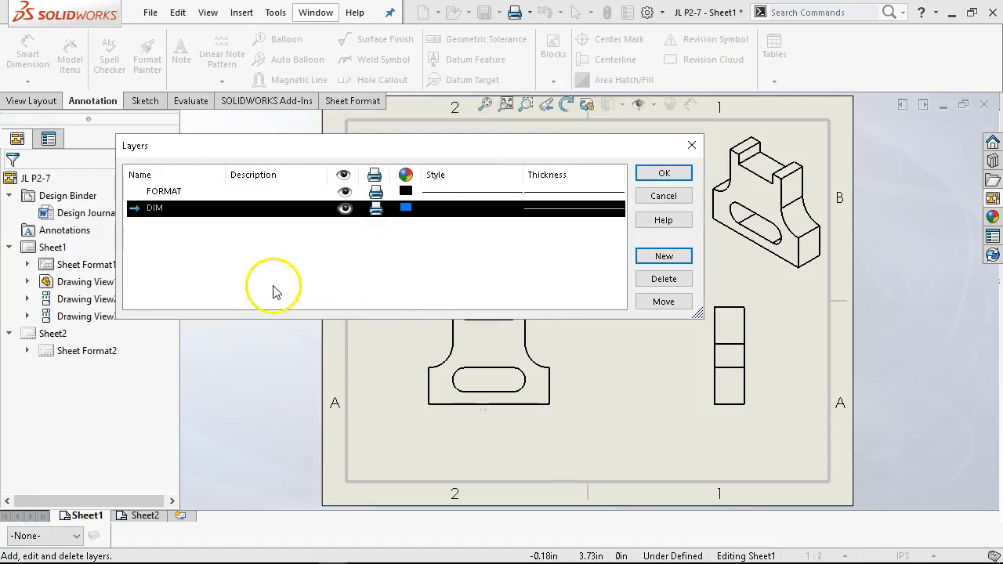
{"action": "left_click", "coordinate": [264, 269]}
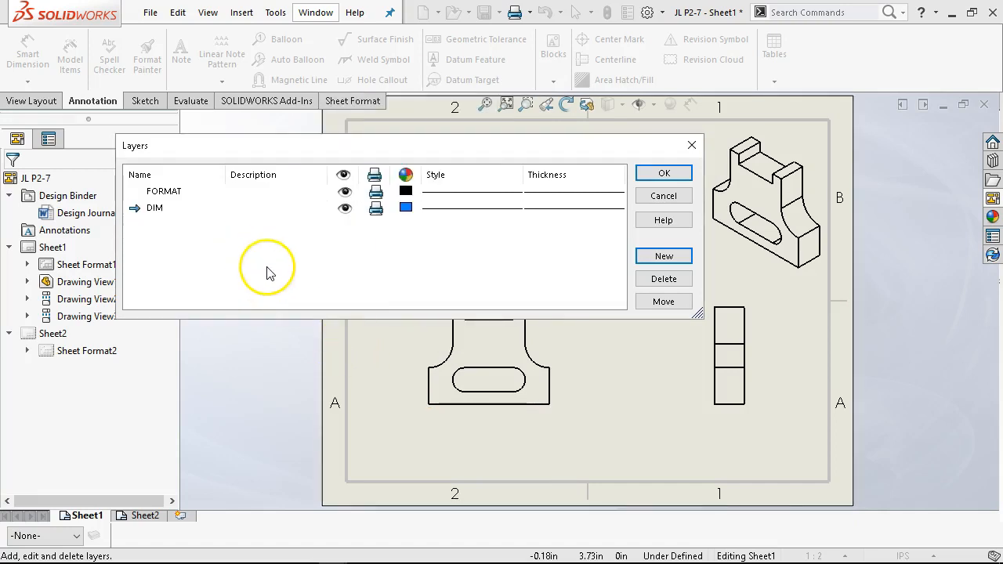
- Create a new layer named CEN with a magenta color and close the layers dialog
{"action": "left_click", "coordinate": [657, 257]}
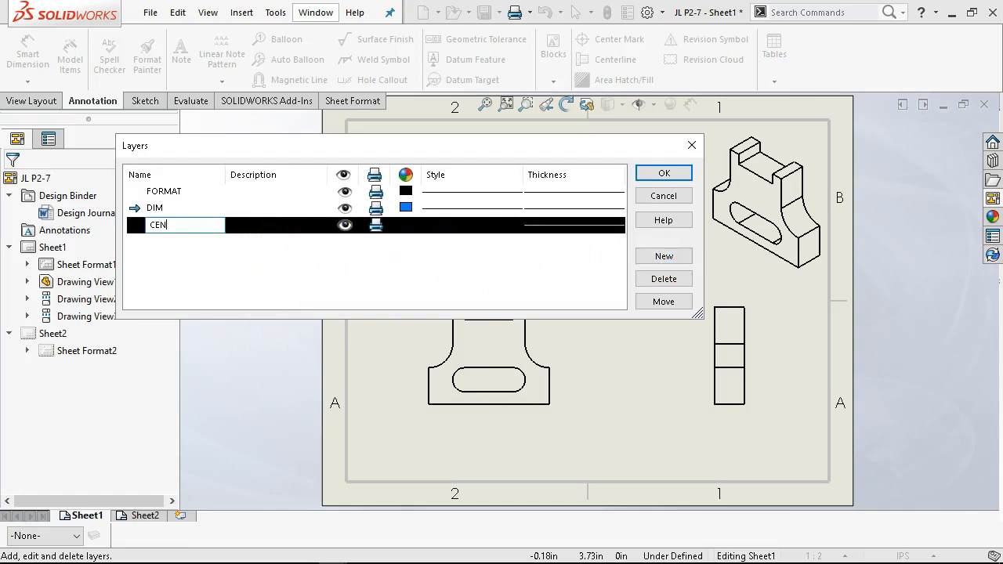
{"action": "key", "text": "Return"}
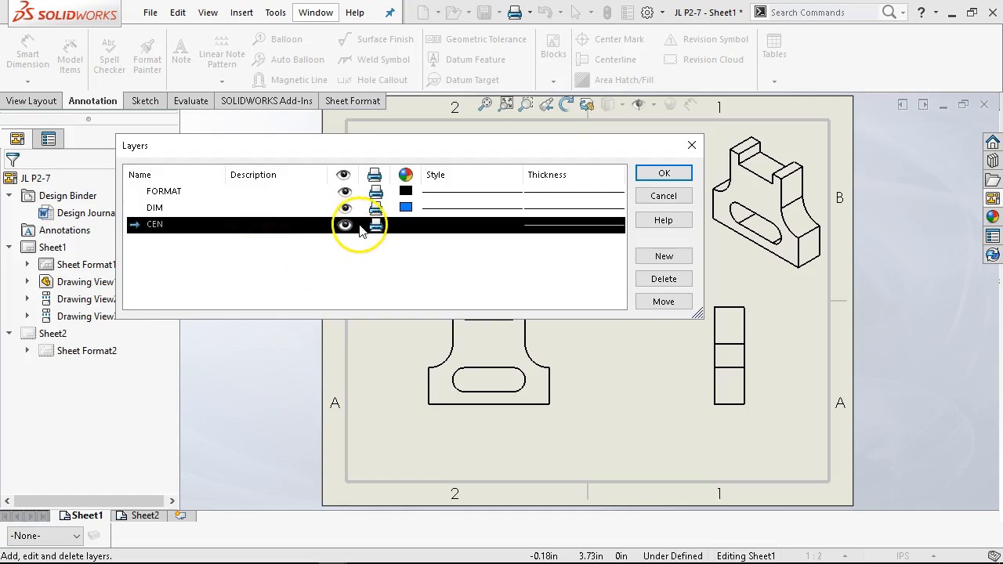
{"action": "left_click", "coordinate": [407, 228]}
{"action": "left_click", "coordinate": [480, 181]}
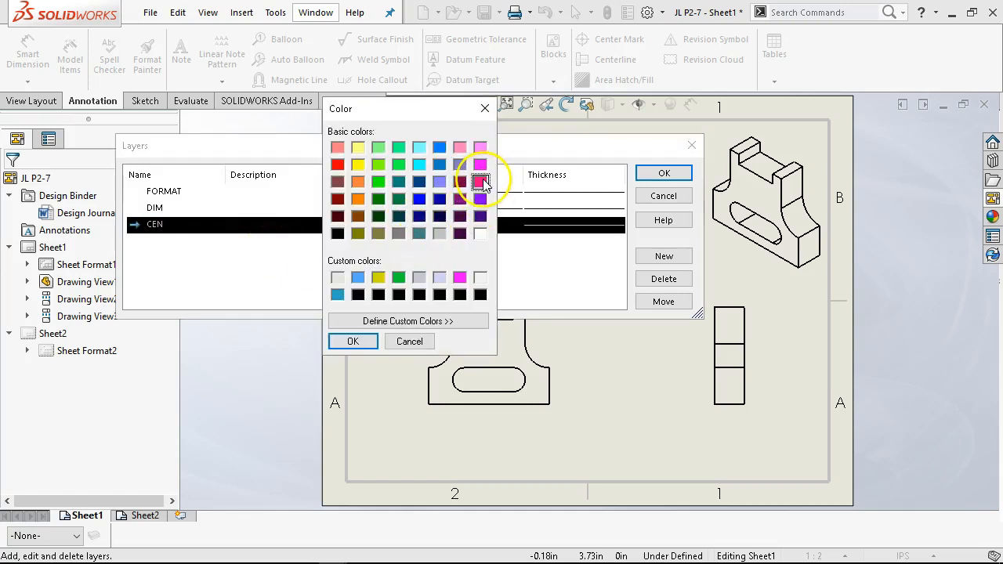
{"action": "left_click", "coordinate": [375, 342]}
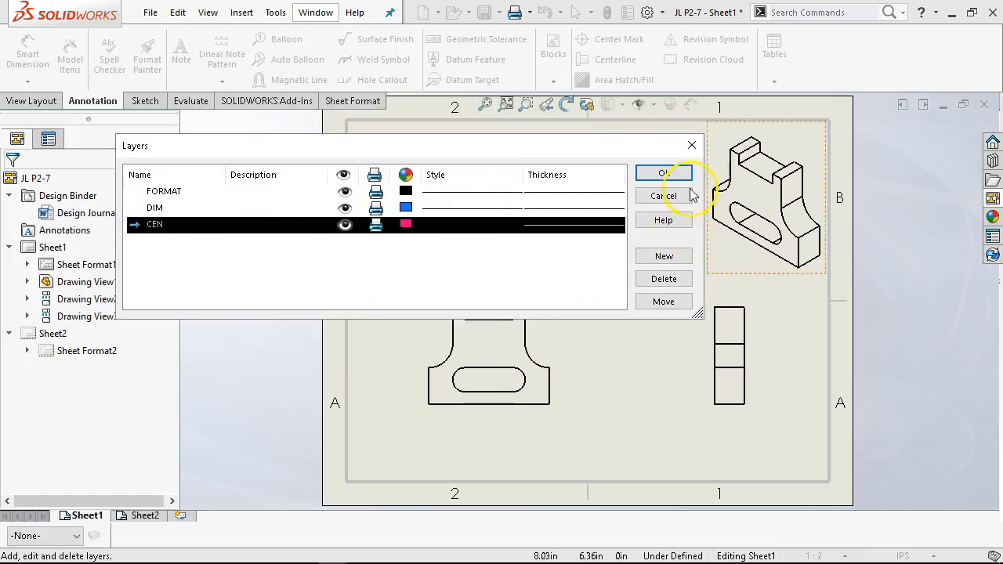
{"action": "left_click", "coordinate": [666, 174]}
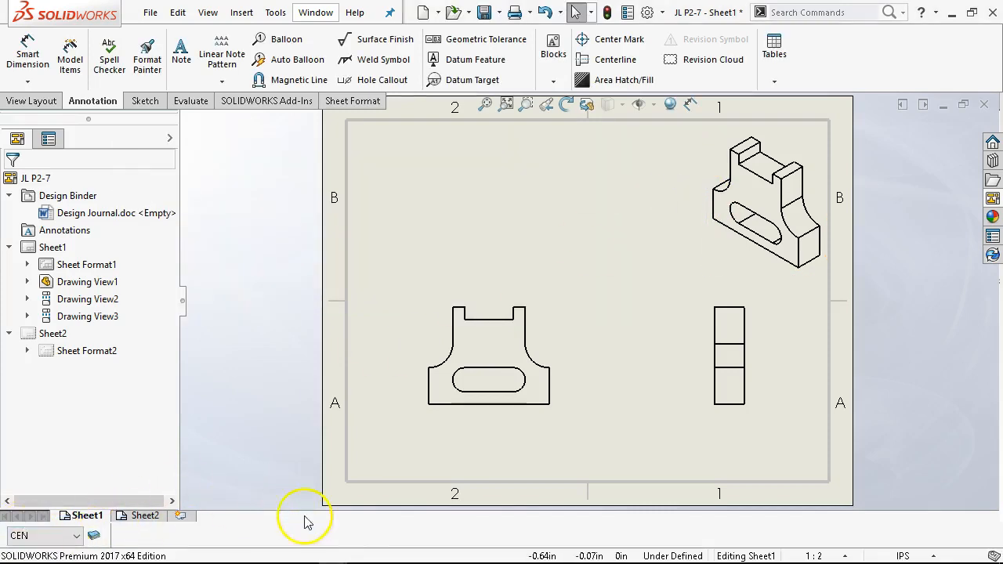
{"action": "right_click", "coordinate": [358, 526]}
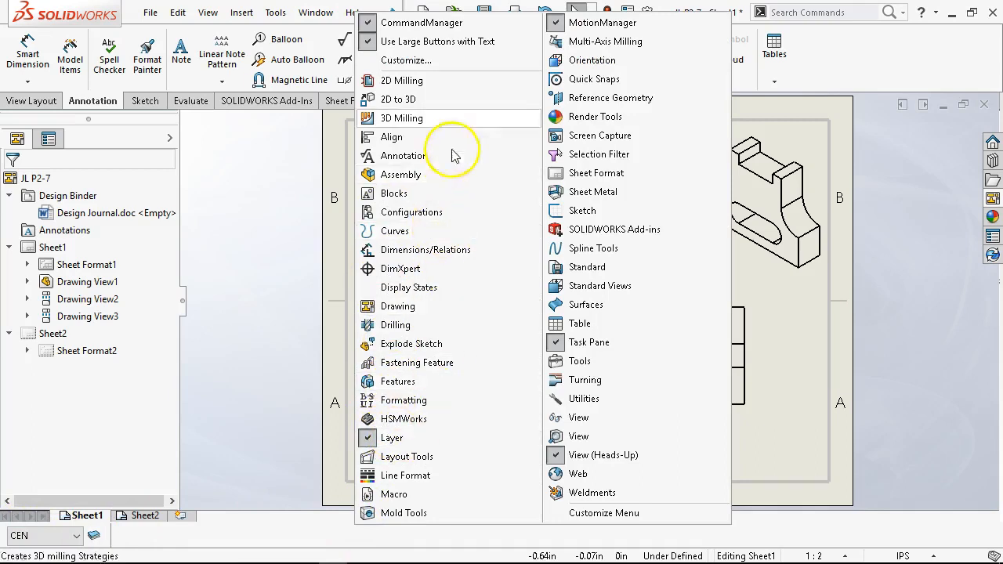
{"action": "left_click", "coordinate": [414, 65]}
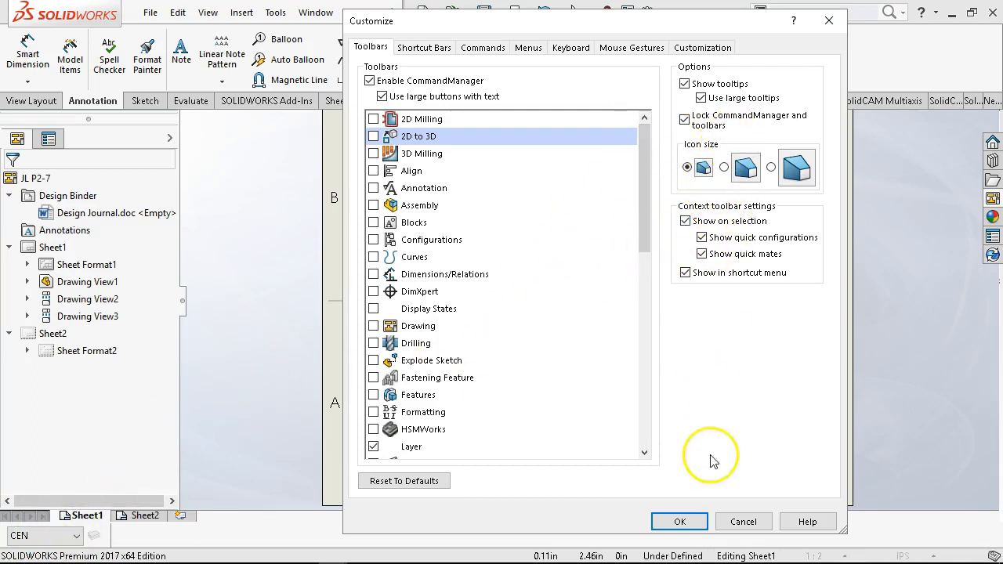
{"action": "left_click", "coordinate": [746, 522]}
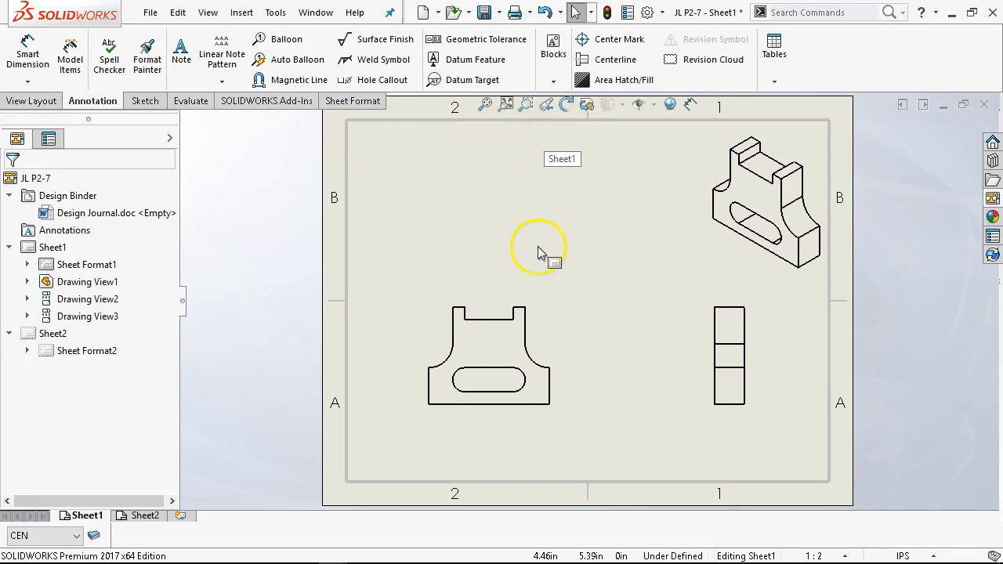
- Auto-insert center marks for all holes, fillets and slots in the front view, using slot-ends marks for the slot
{"action": "mouse_move", "coordinate": [523, 312]}
{"action": "left_mouse_down"}
{"action": "mouse_move", "coordinate": [510, 306]}
{"action": "mouse_move", "coordinate": [531, 285]}
{"action": "mouse_move", "coordinate": [541, 289]}
{"action": "left_mouse_up"}
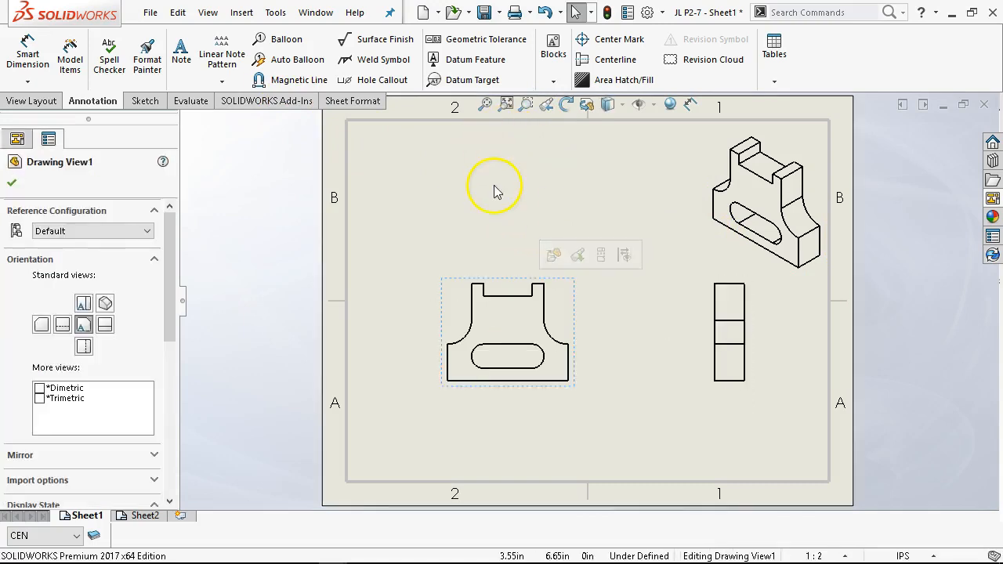
{"action": "left_click", "coordinate": [587, 39]}
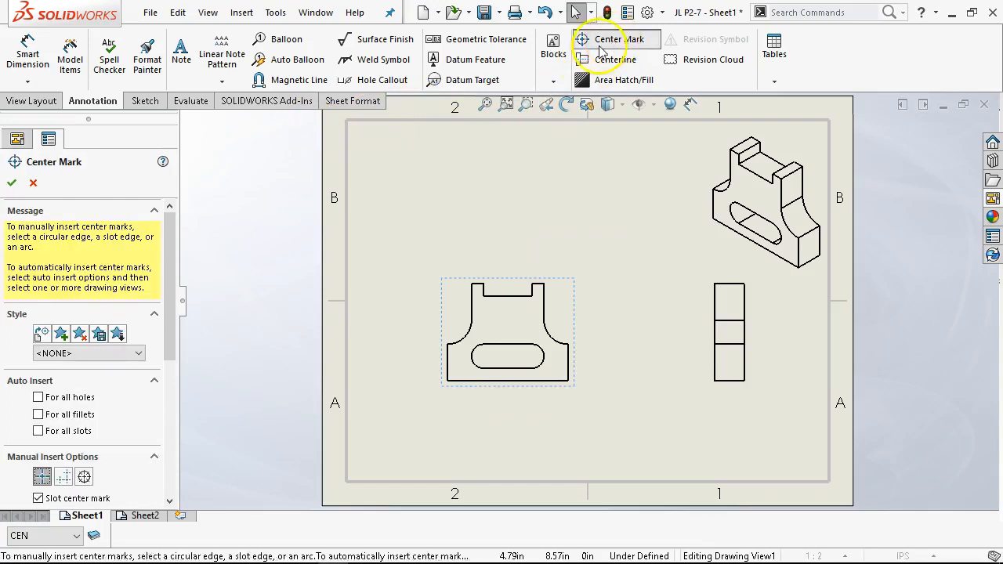
{"action": "left_click_drag", "start_coordinate": [172, 307], "coordinate": [165, 365]}
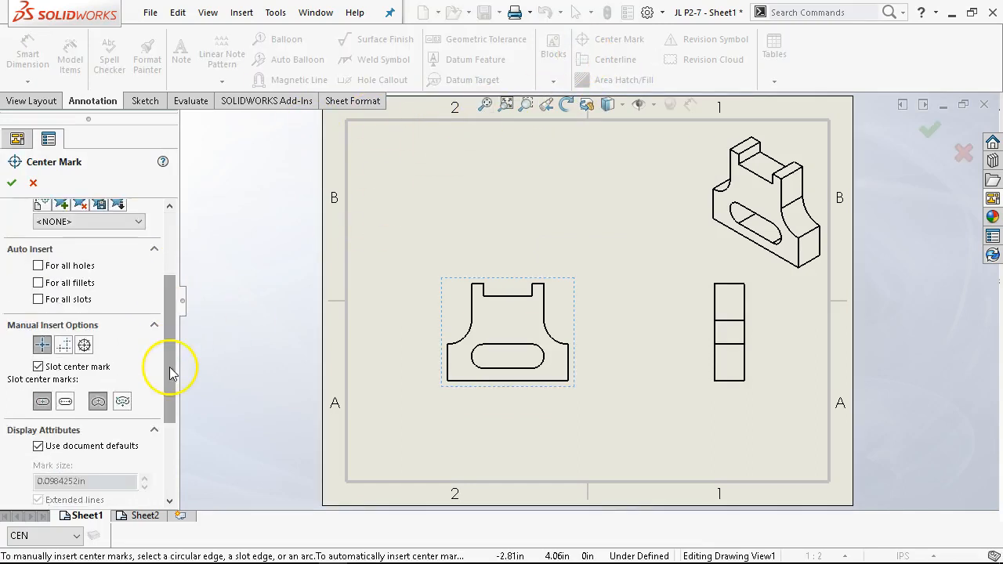
{"action": "left_click", "coordinate": [38, 265]}
{"action": "left_click", "coordinate": [38, 283]}
{"action": "left_click", "coordinate": [37, 299]}
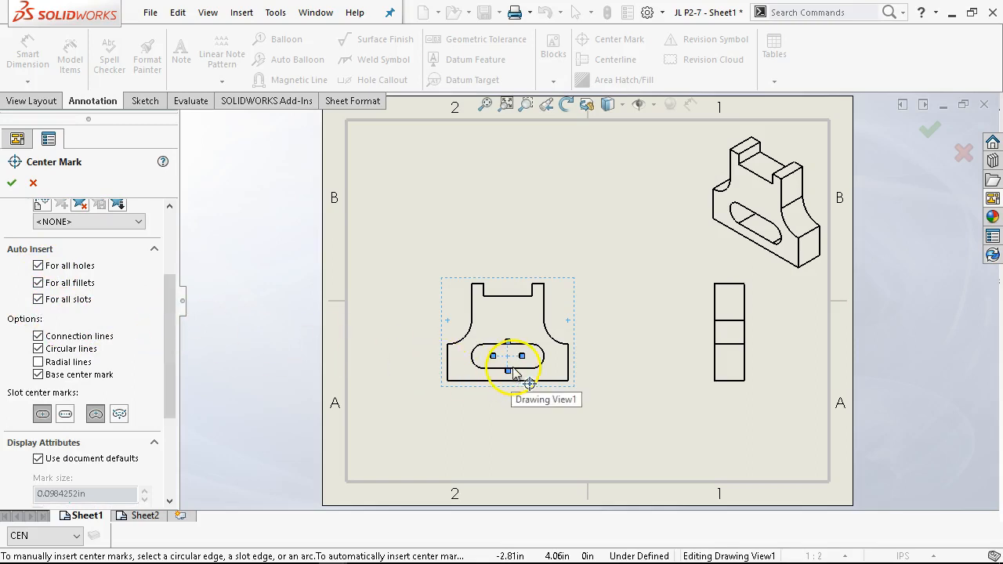
{"action": "left_click", "coordinate": [67, 422]}
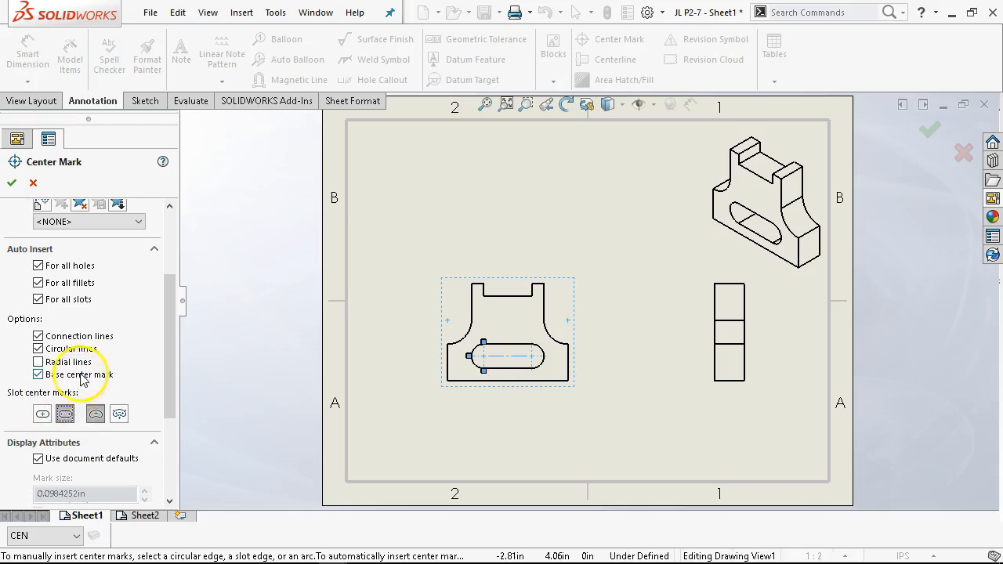
{"action": "left_click_drag", "start_coordinate": [175, 358], "coordinate": [185, 439]}
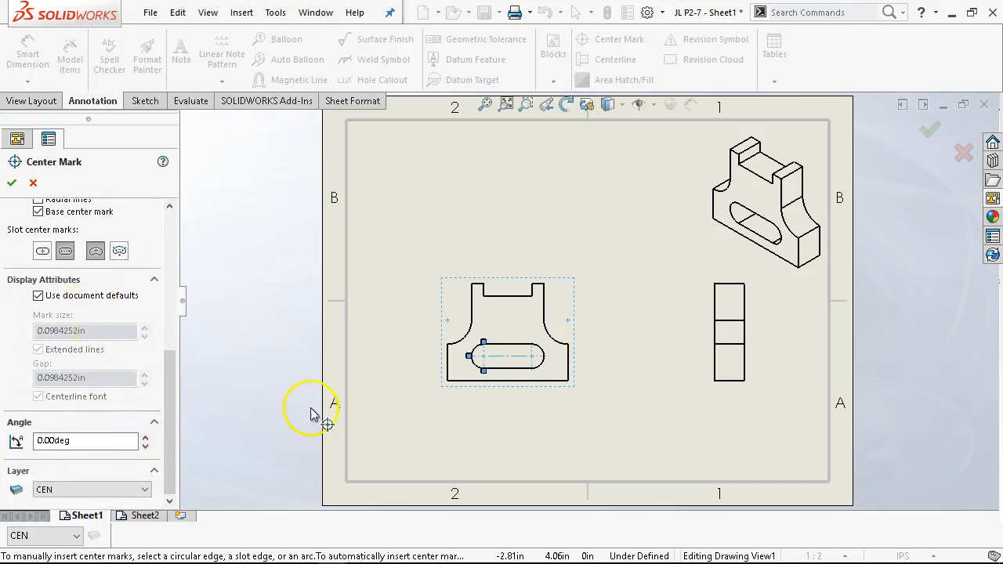
{"action": "scroll", "coordinate": [513, 376], "scroll_direction": "down", "scroll_amount": 3}
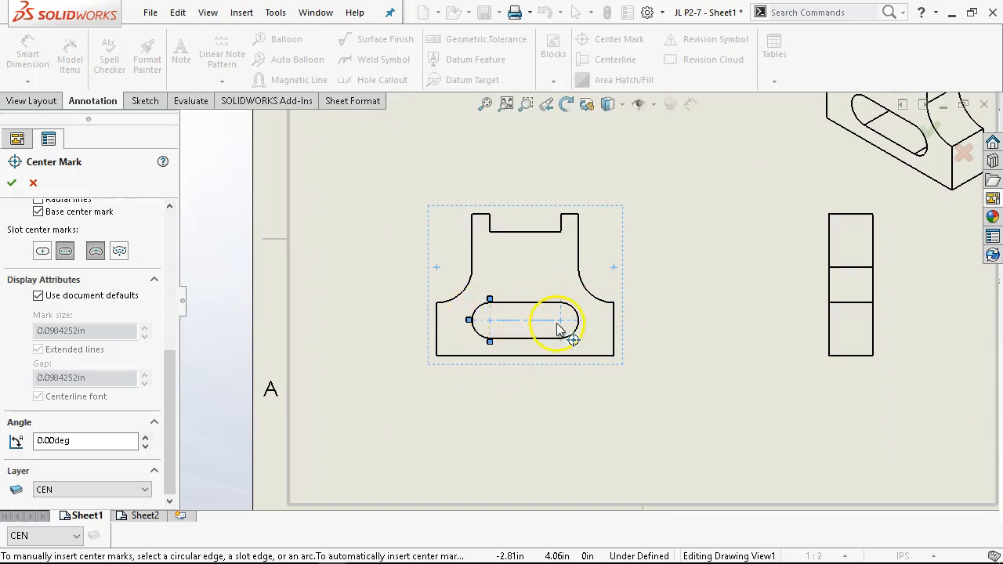
{"action": "left_click", "coordinate": [11, 182]}
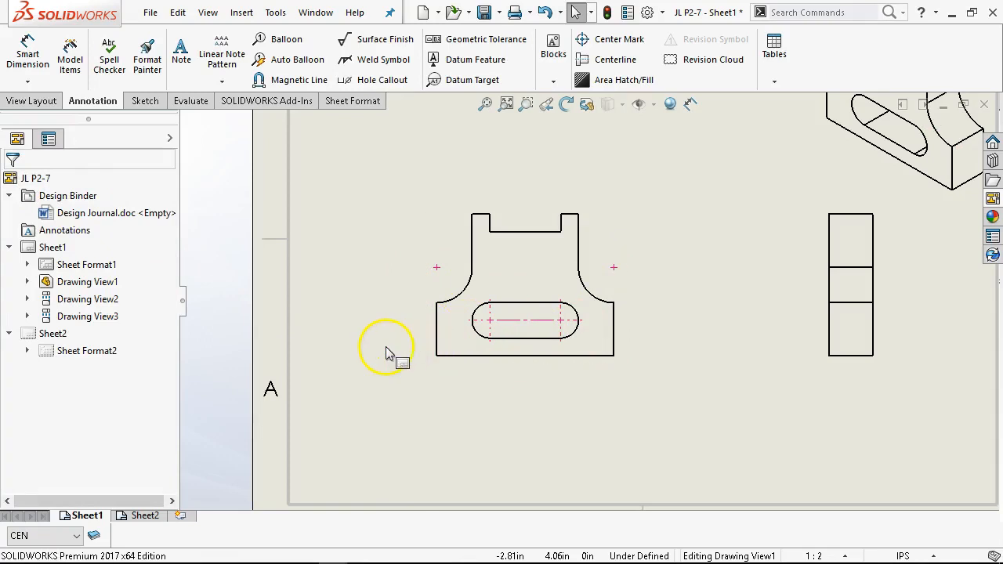
- Insert a vertical centerline through the middle of the front view
{"action": "left_click", "coordinate": [616, 60]}
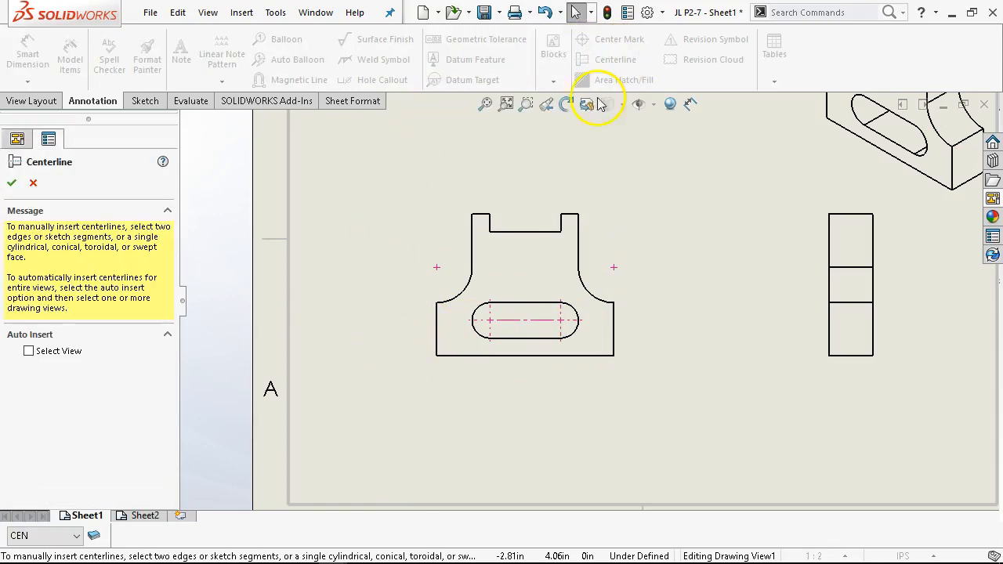
{"action": "left_click", "coordinate": [439, 335]}
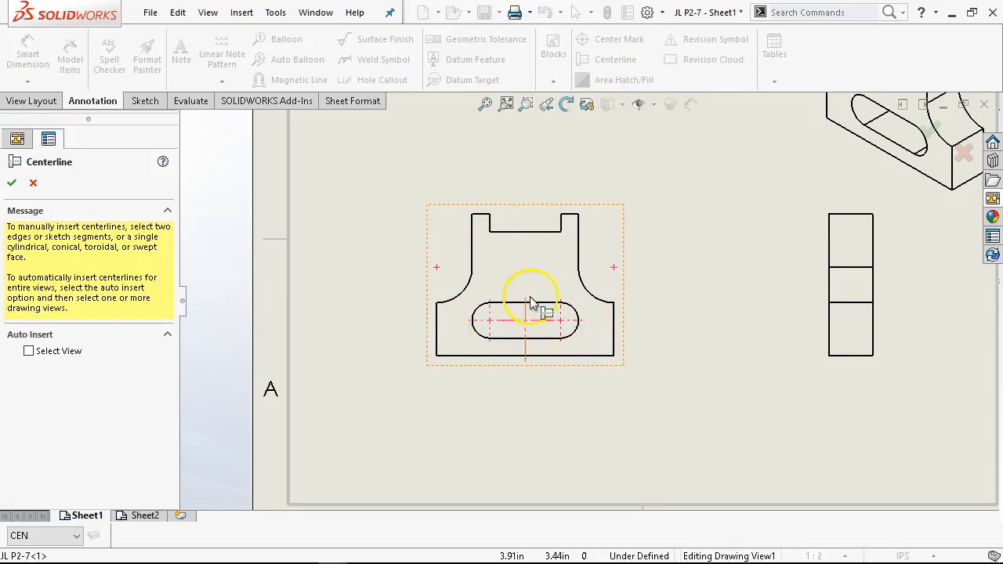
{"action": "left_click", "coordinate": [11, 183]}
- Extend both ends of the vertical centerline beyond the part outline
{"action": "left_click_drag", "start_coordinate": [525, 359], "coordinate": [526, 384]}
{"action": "left_click_drag", "start_coordinate": [525, 298], "coordinate": [530, 244]}
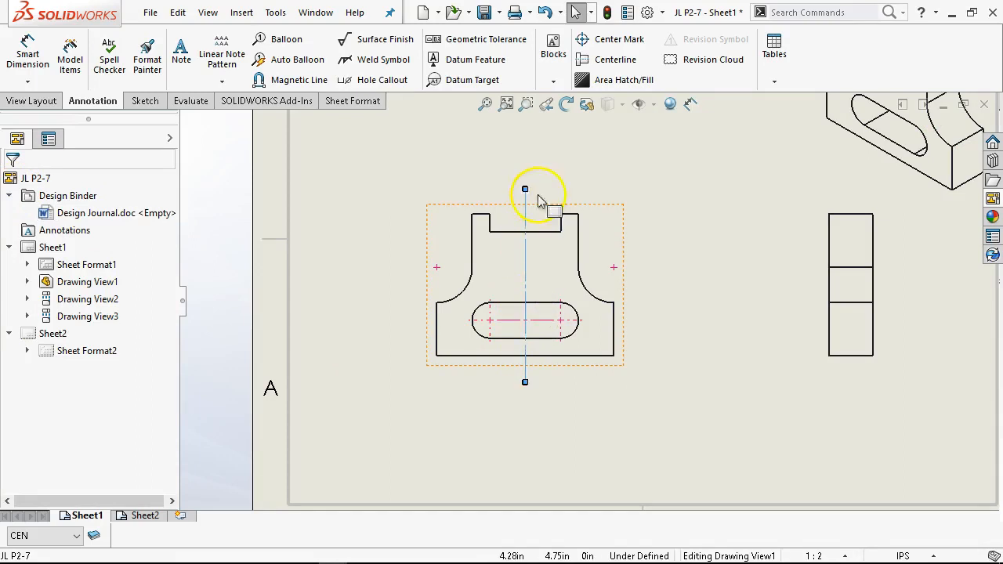
{"action": "left_click", "coordinate": [606, 208]}
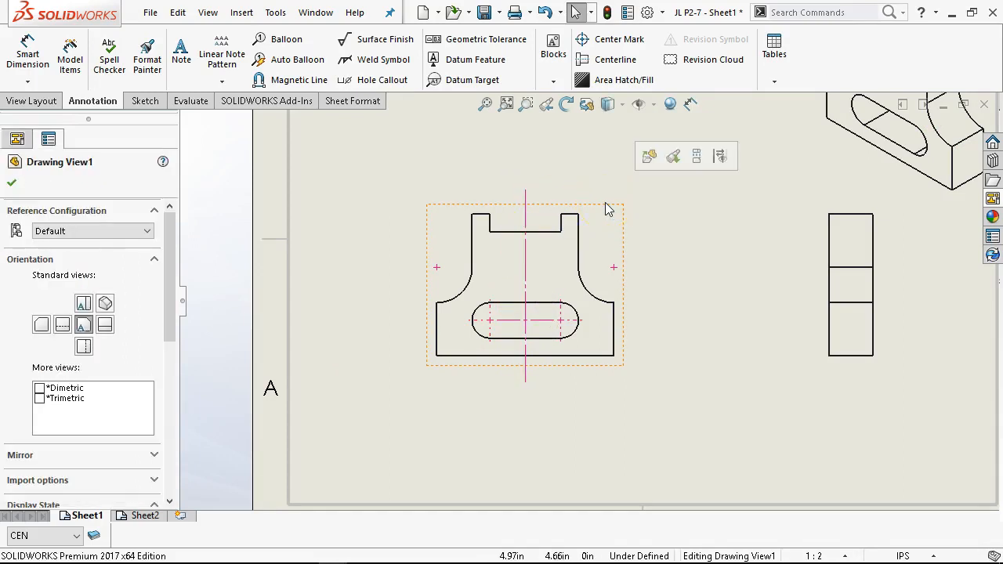
- Make DIM the current layer for new annotations
{"action": "scroll", "coordinate": [621, 307], "scroll_direction": "down", "scroll_amount": 1}
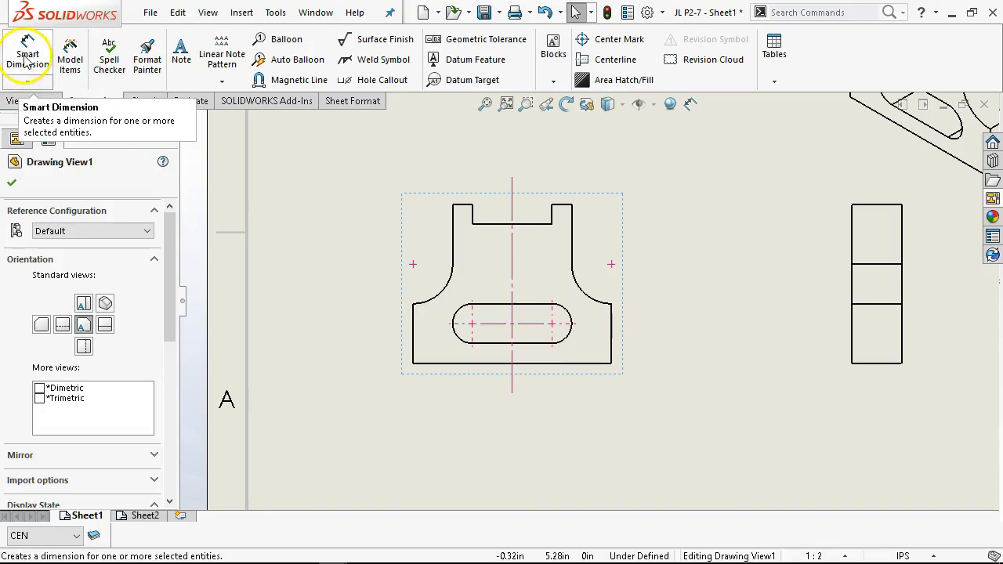
{"action": "left_click", "coordinate": [93, 537]}
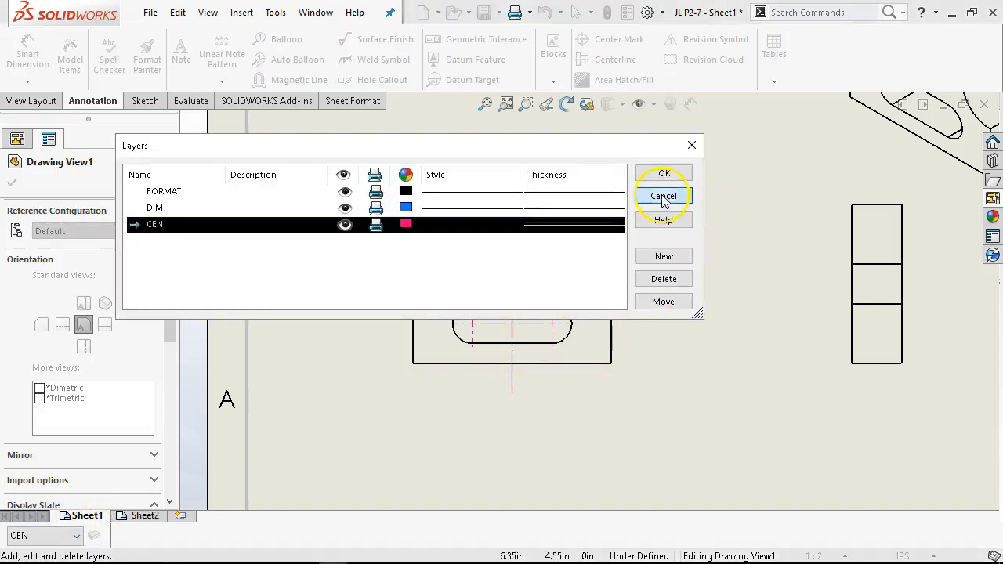
{"action": "left_click", "coordinate": [664, 197]}
{"action": "left_click", "coordinate": [76, 536]}
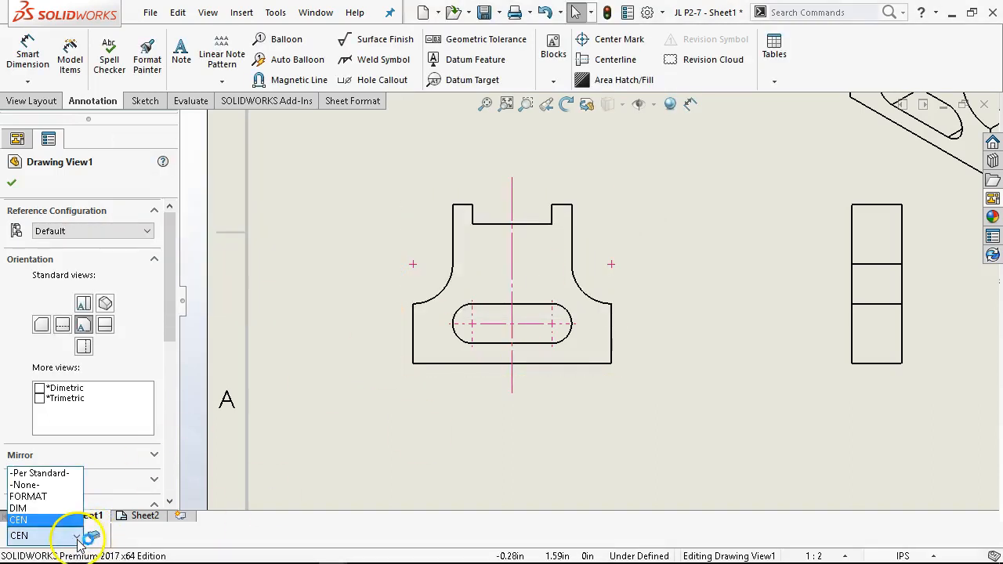
{"action": "left_click", "coordinate": [38, 509]}
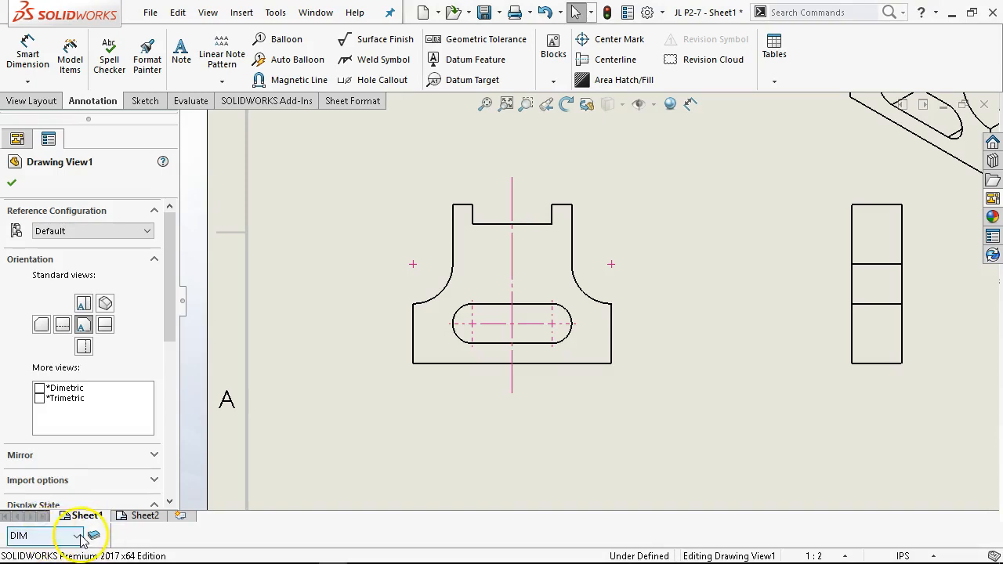
{"action": "left_click", "coordinate": [80, 535]}
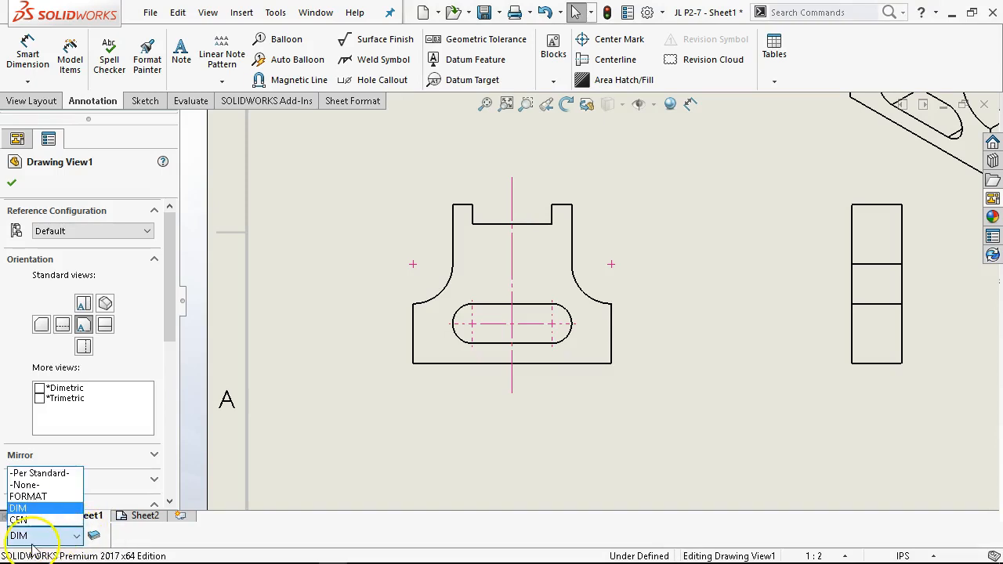
{"action": "left_click", "coordinate": [12, 510]}
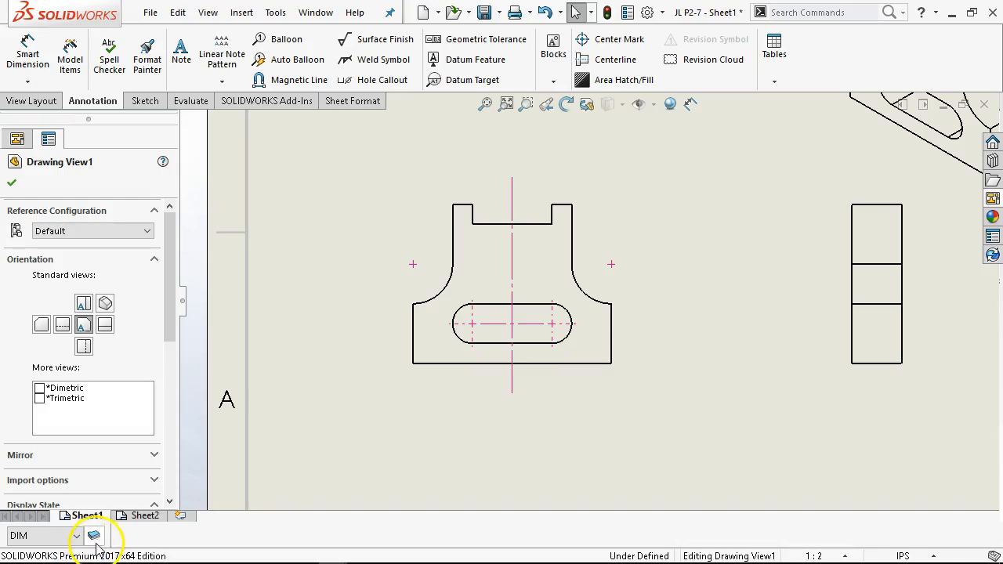
- Dimension the overall width of the part along the front view's bottom edge
{"action": "left_click", "coordinate": [304, 312]}
{"action": "left_click", "coordinate": [29, 54]}
{"action": "left_click", "coordinate": [449, 364]}
{"action": "left_click", "coordinate": [524, 462]}
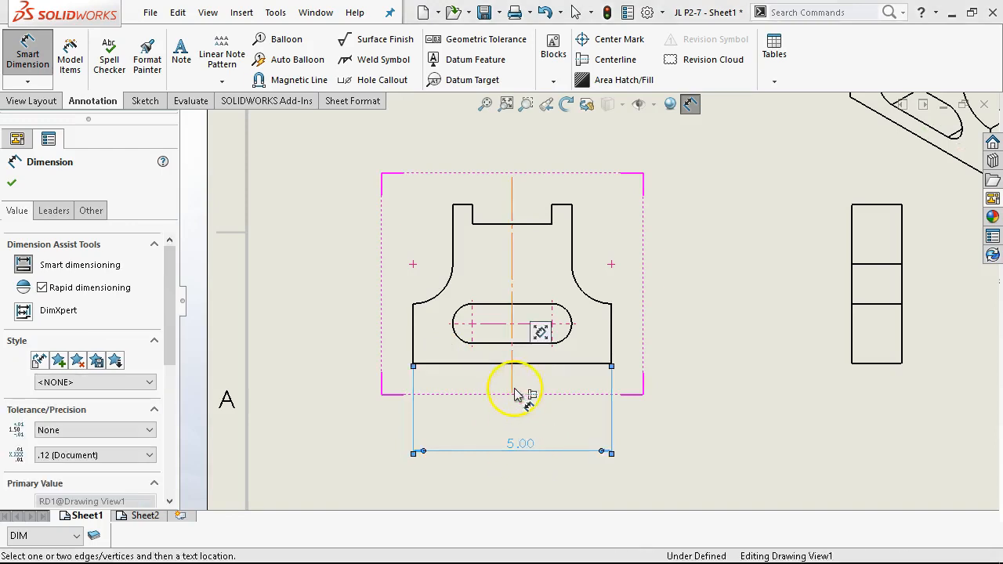
- Dimension the distance from the left edge to the centerline and the height of the base's left side
{"action": "left_click", "coordinate": [513, 390]}
{"action": "left_click", "coordinate": [415, 354]}
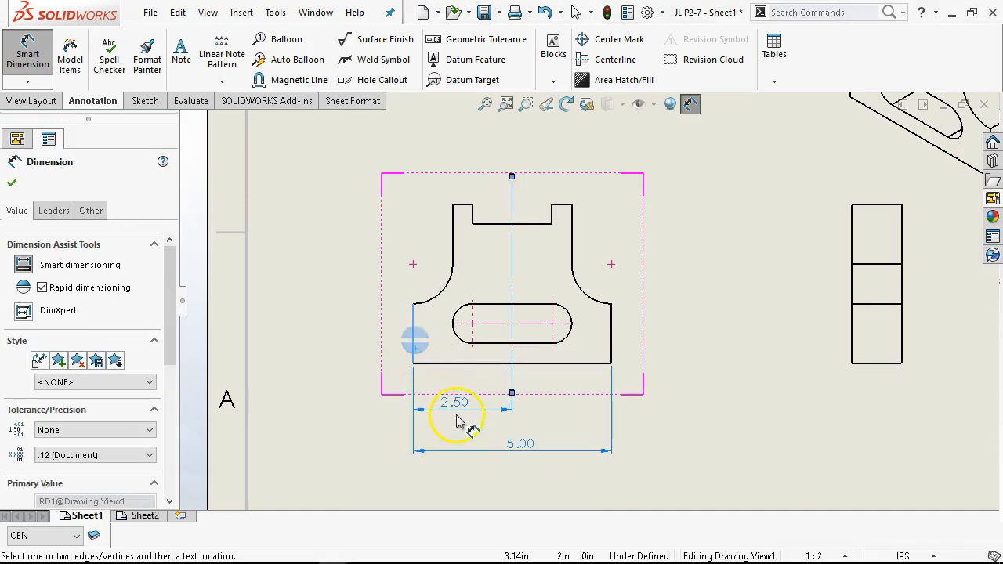
{"action": "left_click", "coordinate": [456, 420]}
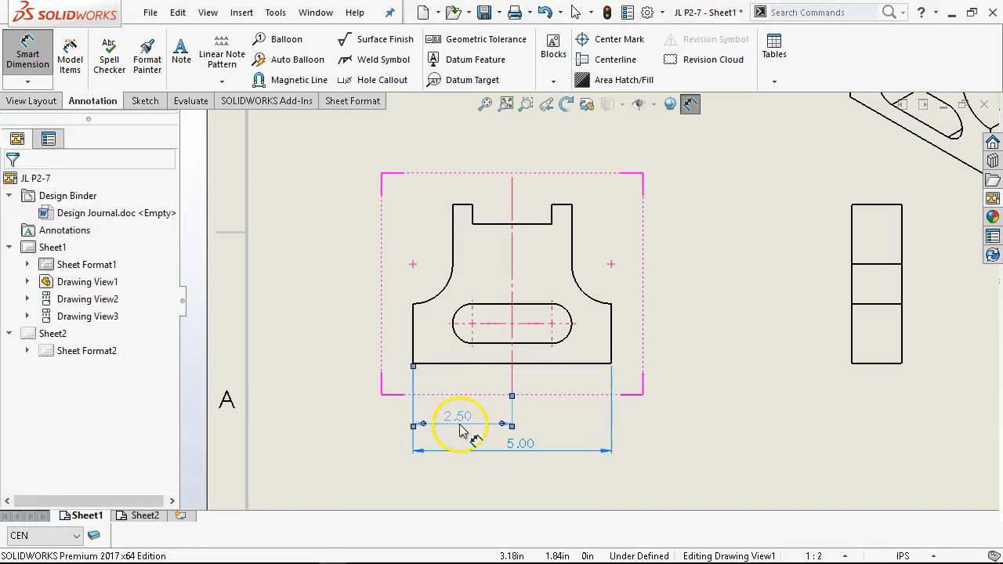
{"action": "left_click", "coordinate": [417, 342]}
{"action": "left_click", "coordinate": [397, 340]}
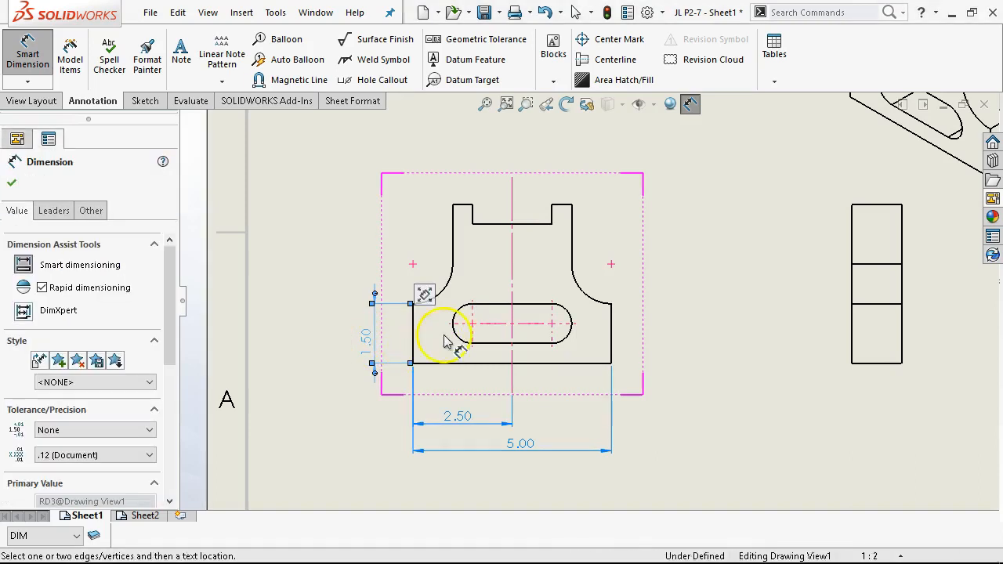
- Place an extra width dimension above the base and delete it
{"action": "left_click", "coordinate": [444, 363]}
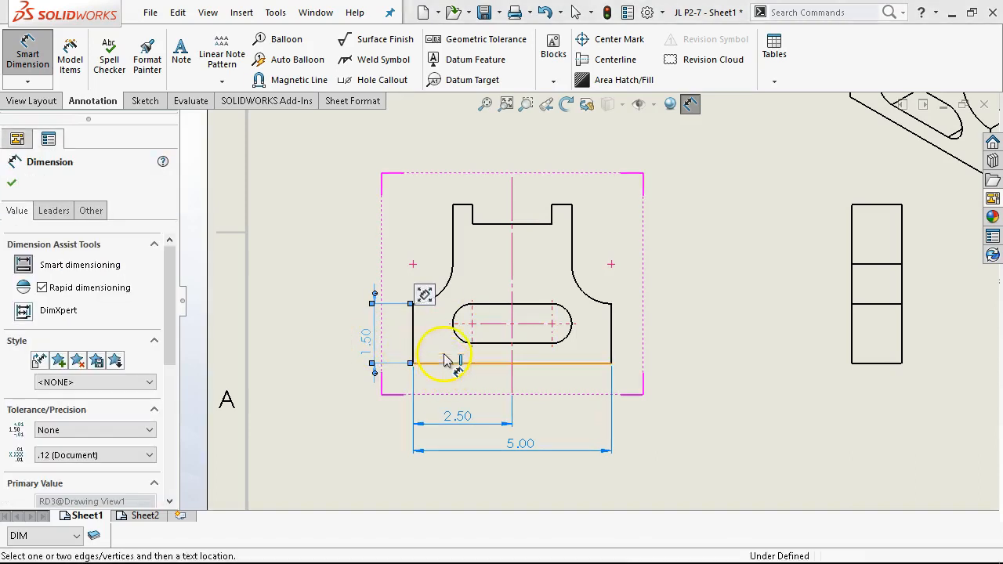
{"action": "left_click", "coordinate": [448, 283]}
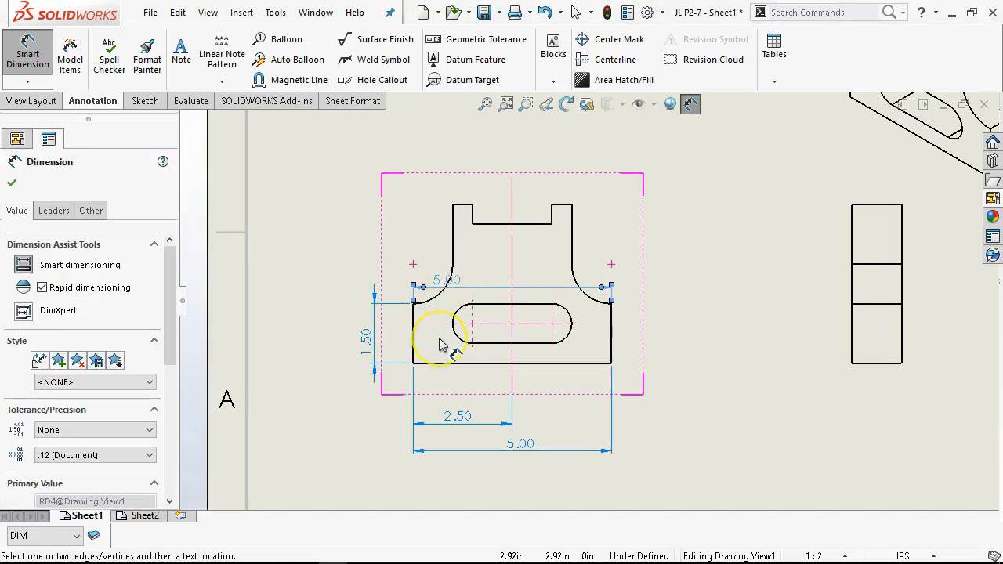
{"action": "key", "text": "Delete"}
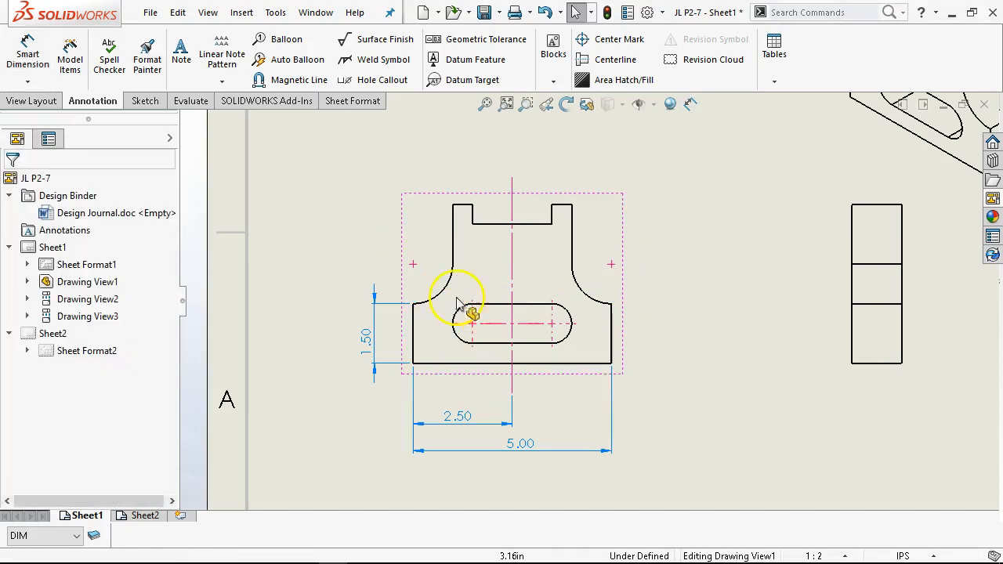
- Dimension the height from the bottom edge to the fillet centers
{"action": "left_click", "coordinate": [42, 43]}
{"action": "left_click", "coordinate": [368, 345]}
{"action": "left_click", "coordinate": [424, 363]}
{"action": "left_click", "coordinate": [438, 291]}
{"action": "left_click", "coordinate": [313, 322]}
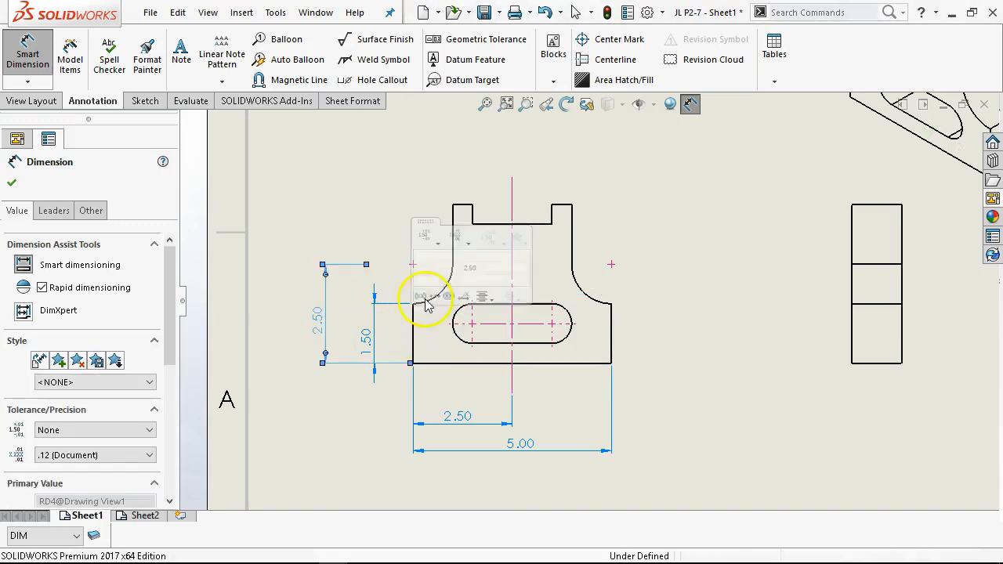
- Dimension the part's overall height and the width of the top left shoulder beside the notch
{"action": "left_click", "coordinate": [452, 373]}
{"action": "left_click", "coordinate": [461, 205]}
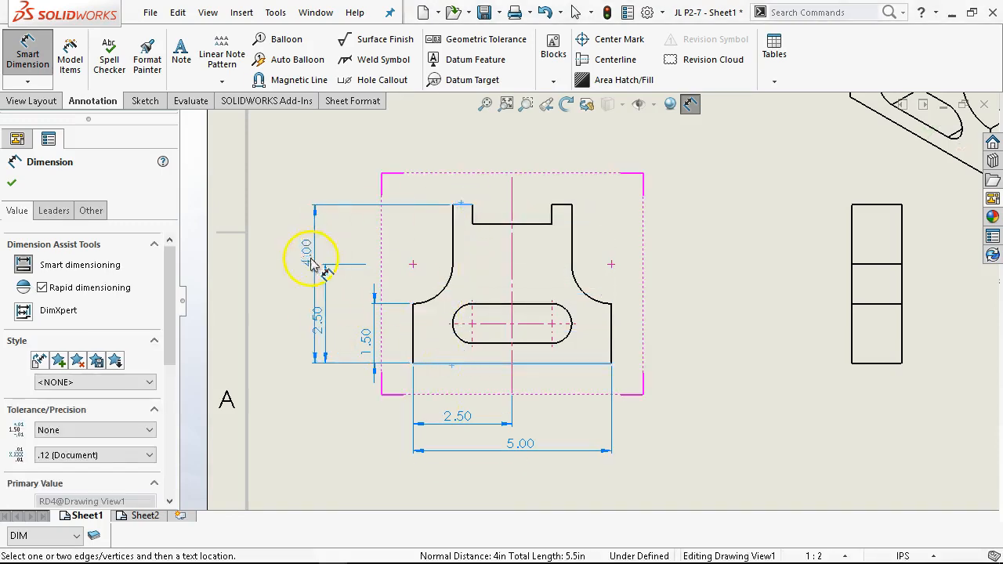
{"action": "left_click", "coordinate": [294, 291]}
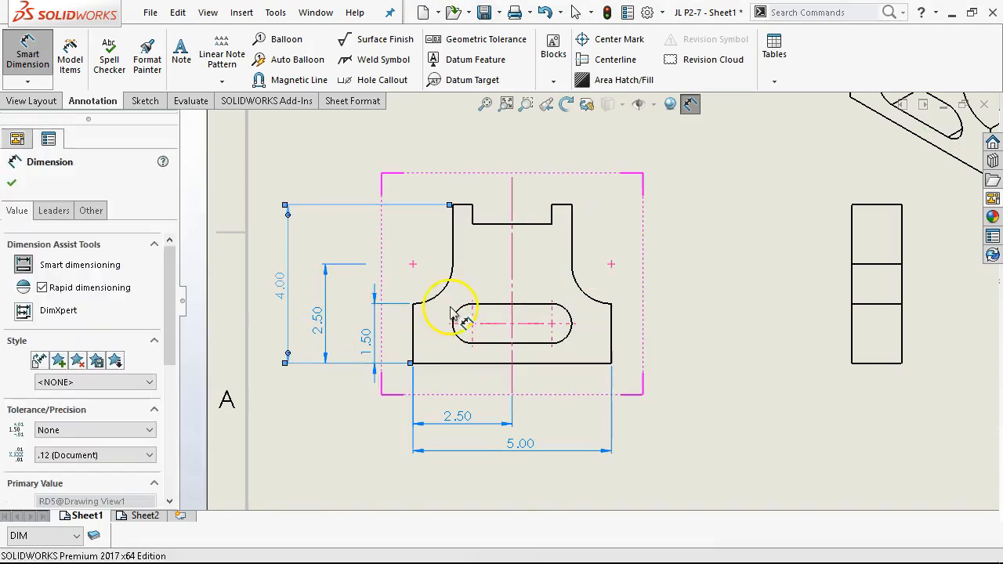
{"action": "left_click", "coordinate": [462, 208]}
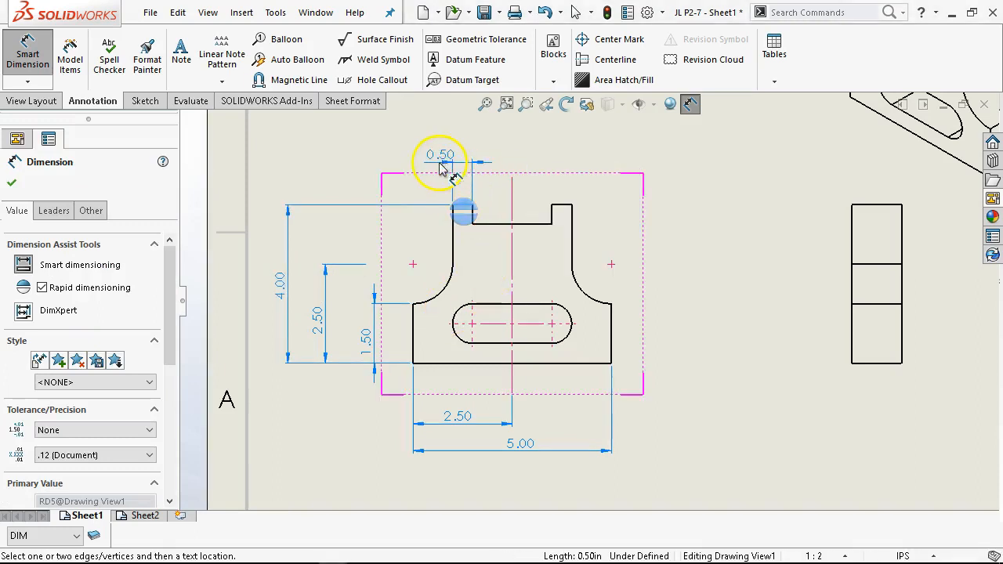
{"action": "left_click", "coordinate": [421, 161]}
- Dimension the left fillet's radius and nudge its text into place
{"action": "left_click", "coordinate": [447, 284]}
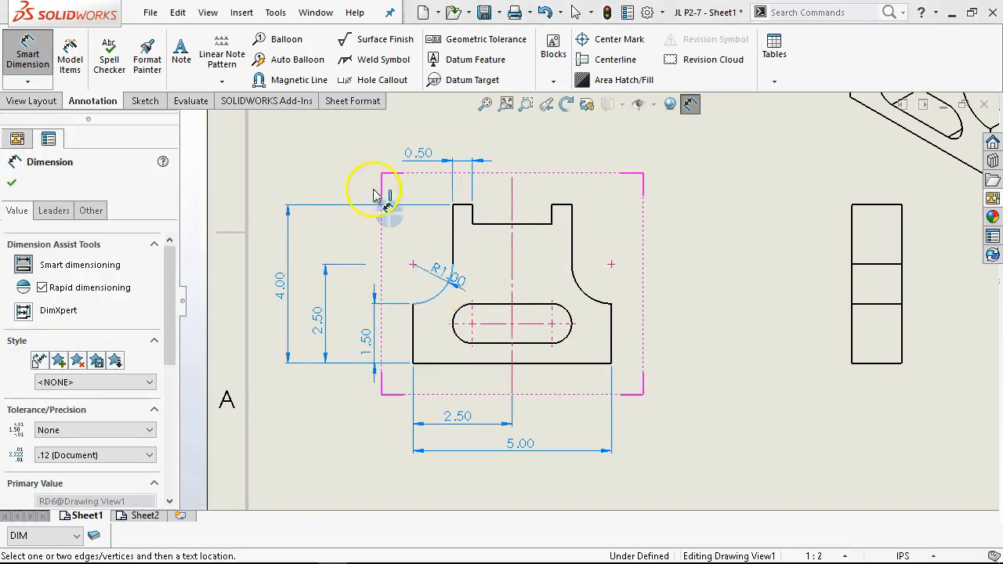
{"action": "left_click", "coordinate": [339, 172]}
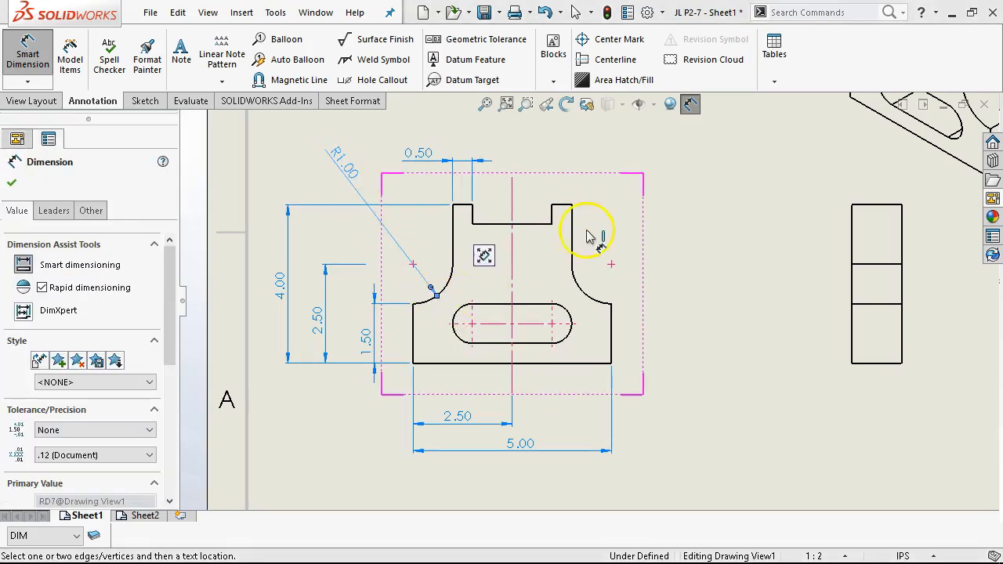
{"action": "left_click_drag", "start_coordinate": [347, 166], "coordinate": [344, 165]}
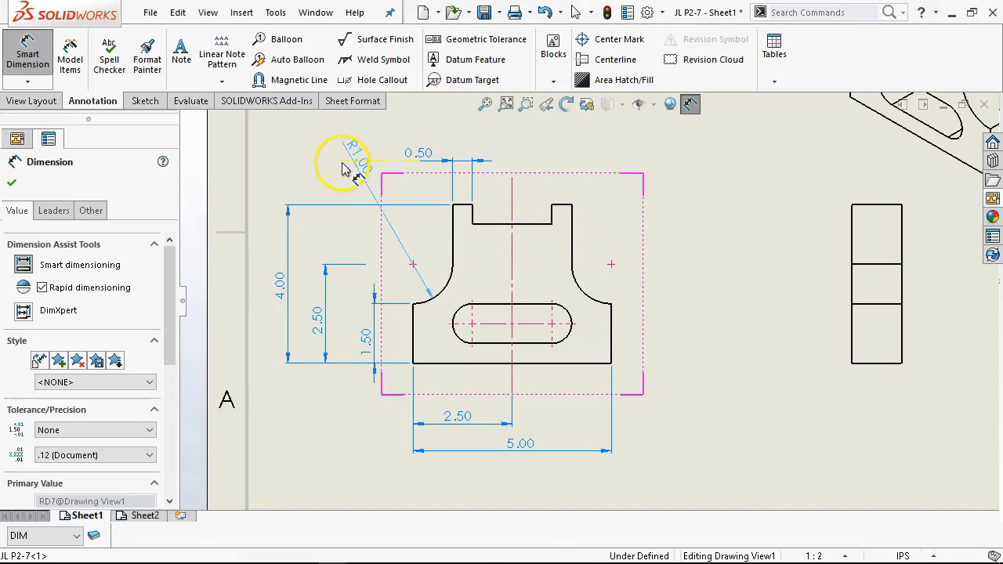
- Dimension the width of the top notch
{"action": "left_click", "coordinate": [497, 225]}
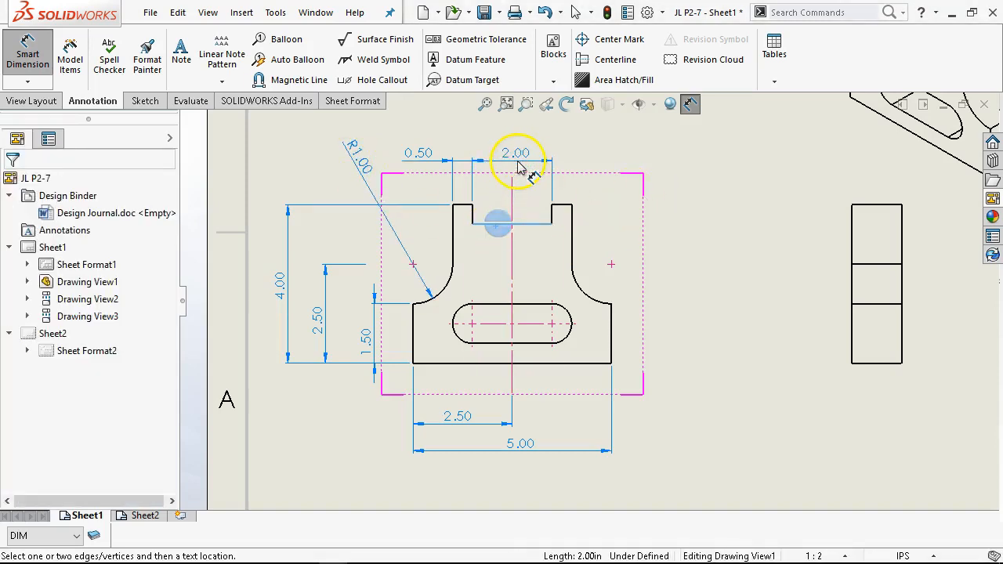
{"action": "left_click", "coordinate": [517, 167]}
{"action": "left_click", "coordinate": [643, 208]}
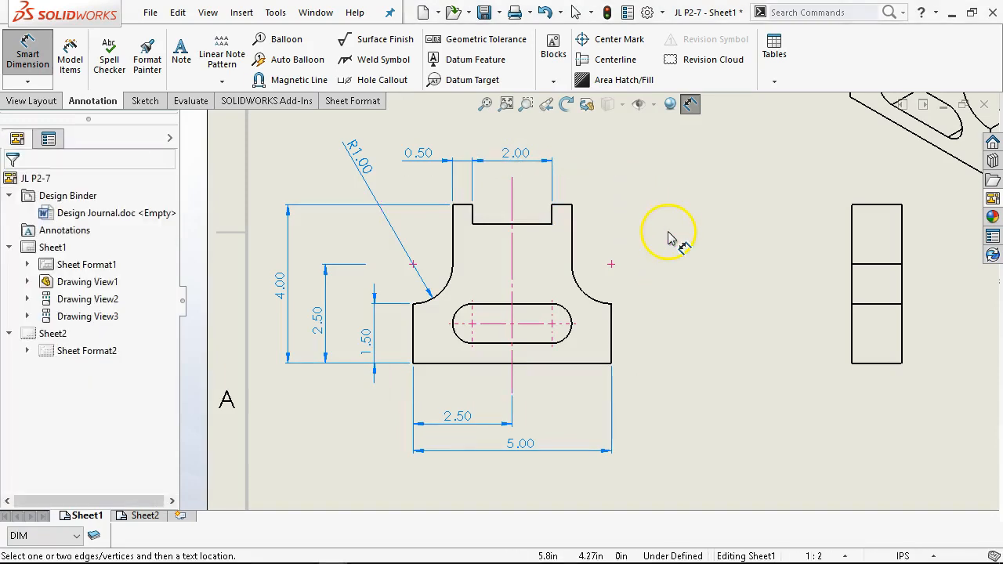
- Dimension the slot's end radius and its straight length, then leave the dimension tool
{"action": "left_click", "coordinate": [570, 322]}
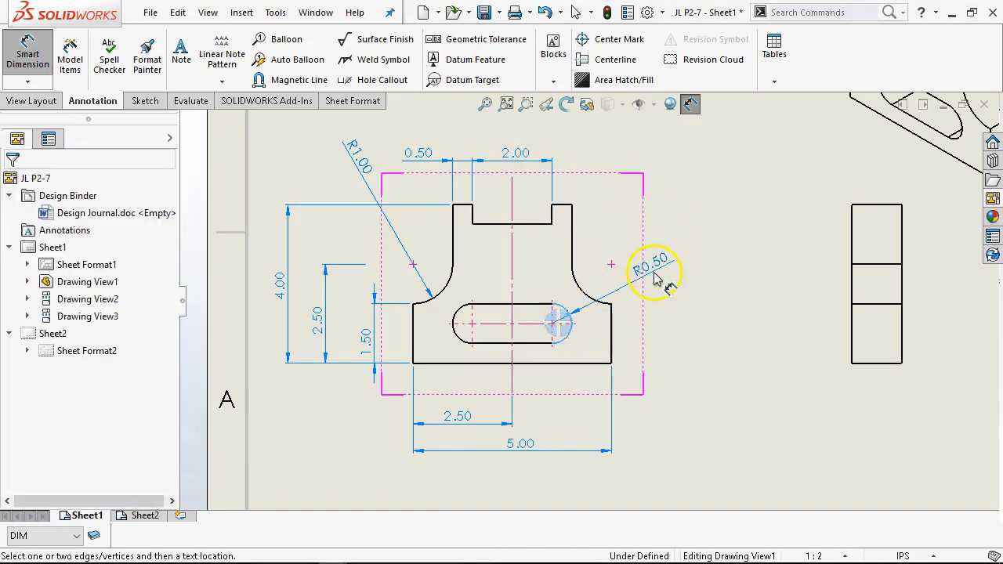
{"action": "left_click", "coordinate": [673, 236]}
{"action": "left_click", "coordinate": [539, 342]}
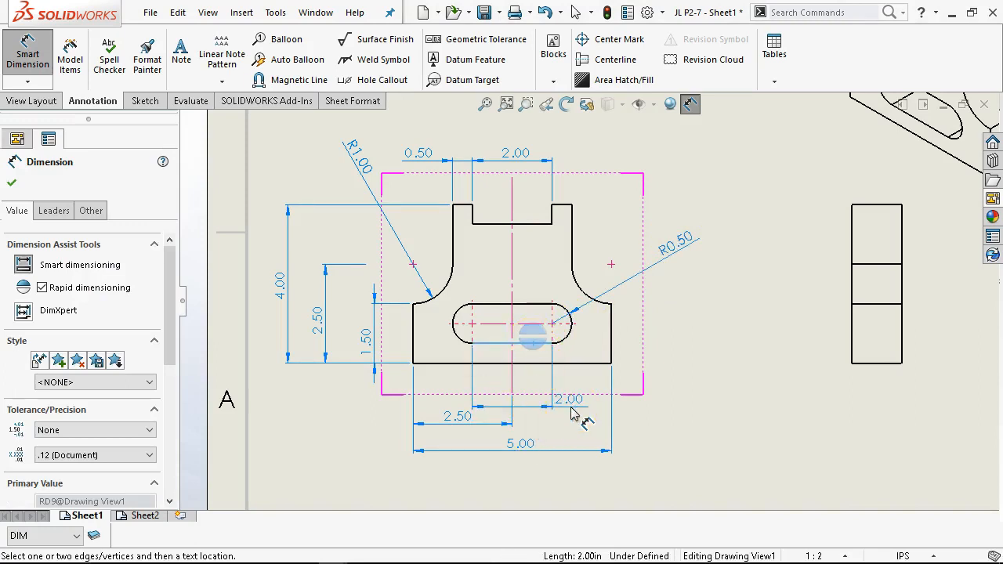
{"action": "left_click", "coordinate": [576, 416]}
{"action": "right_click", "coordinate": [687, 380]}
{"action": "left_click", "coordinate": [697, 442]}
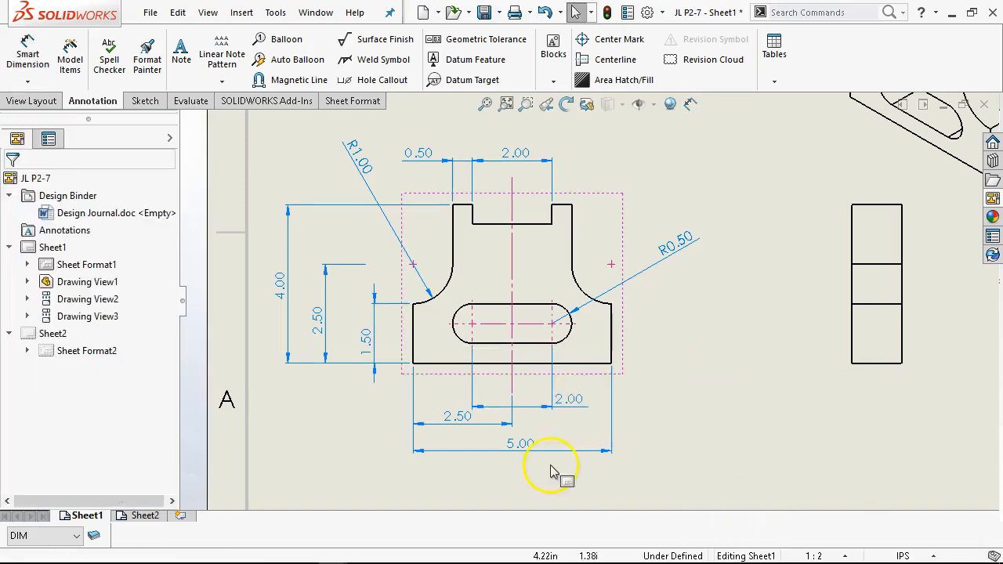
- Move the overall width and centerline dimensions lower and shift the slot length dimension left
{"action": "left_click_drag", "start_coordinate": [527, 453], "coordinate": [533, 472]}
{"action": "left_click_drag", "start_coordinate": [462, 422], "coordinate": [462, 450]}
{"action": "left_click_drag", "start_coordinate": [581, 402], "coordinate": [457, 400]}
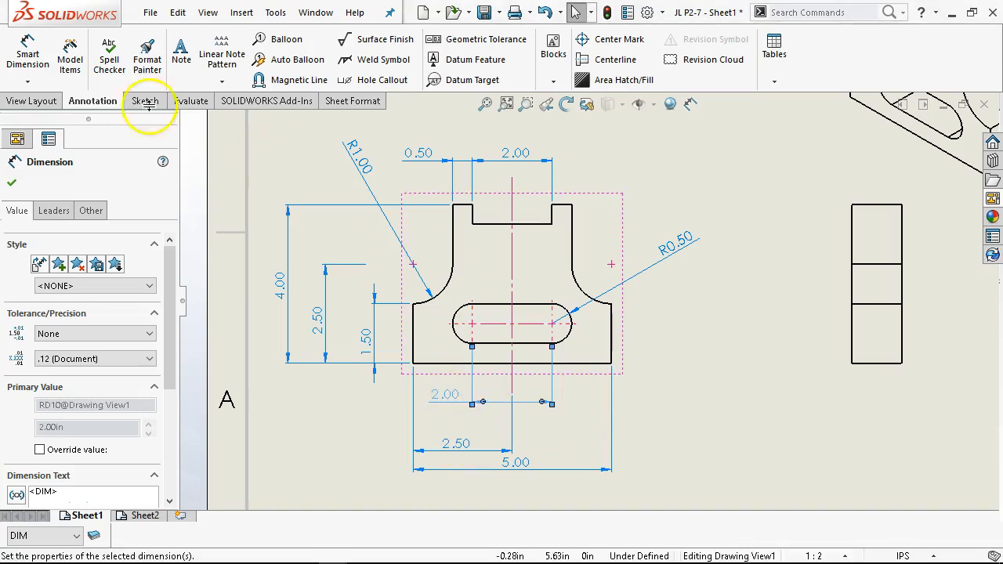
- Dimension the horizontal distance from the centerline to the slot's right arc center
{"action": "left_click", "coordinate": [27, 54]}
{"action": "left_click", "coordinate": [507, 293]}
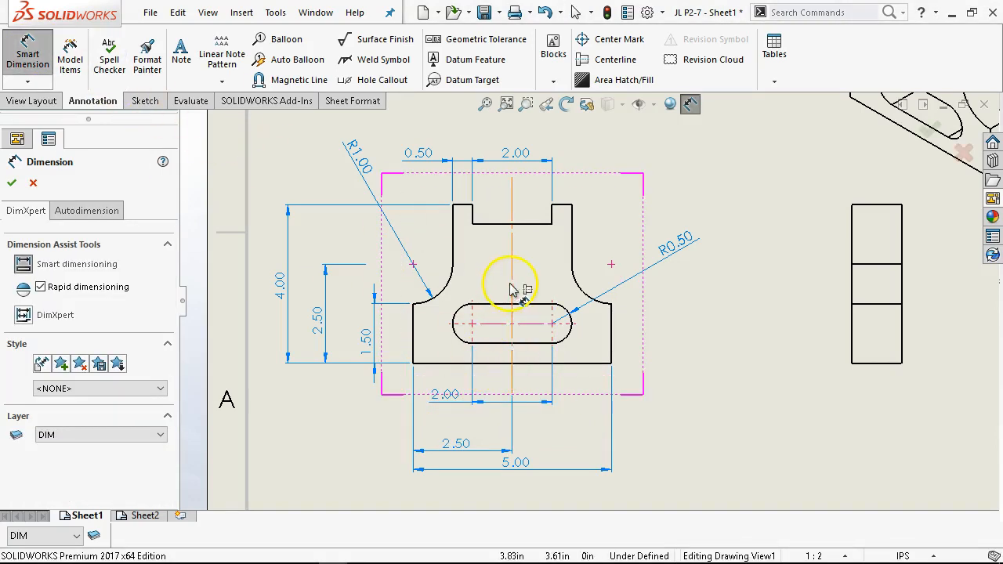
{"action": "left_click", "coordinate": [555, 320]}
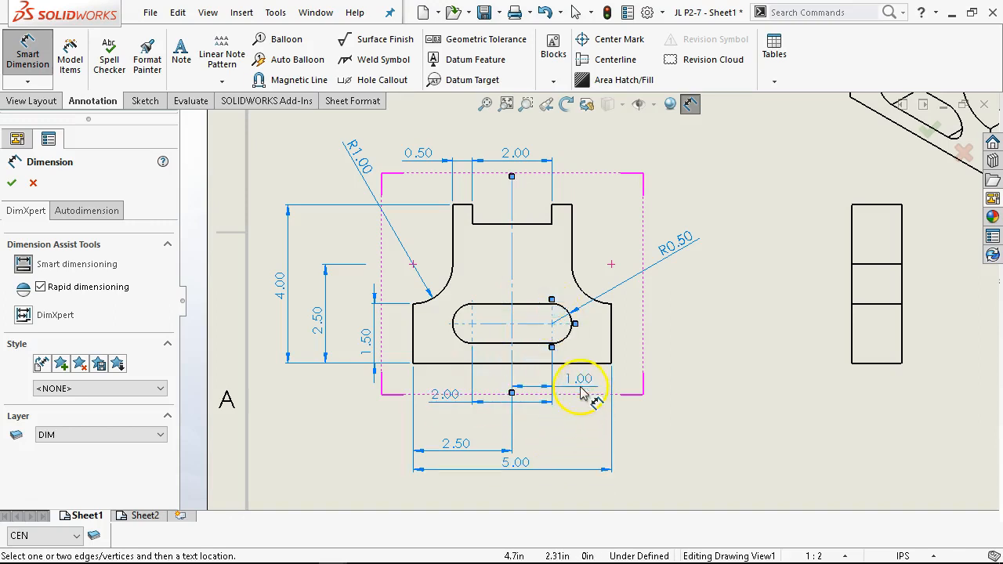
{"action": "left_click", "coordinate": [581, 391]}
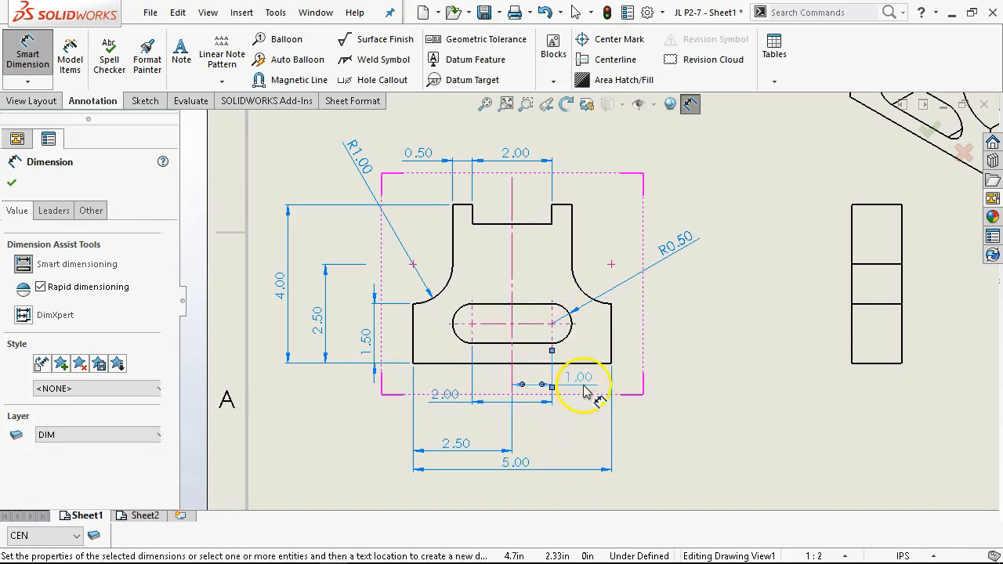
- Dimension the height from the slot's center to the bottom edge and exit the dimension tool
{"action": "left_click", "coordinate": [578, 340]}
{"action": "left_click", "coordinate": [665, 353]}
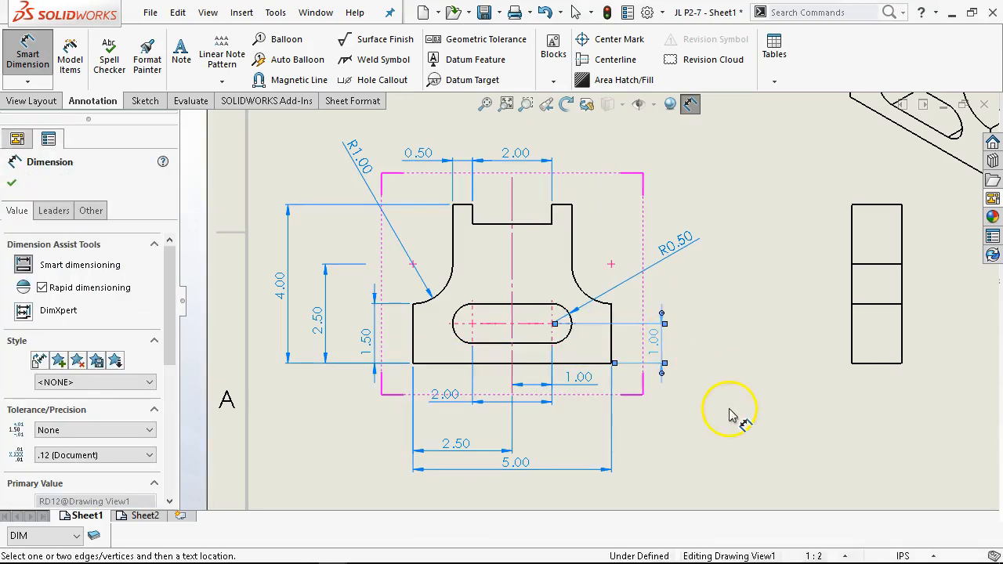
{"action": "right_click", "coordinate": [737, 411]}
{"action": "left_click", "coordinate": [767, 192]}
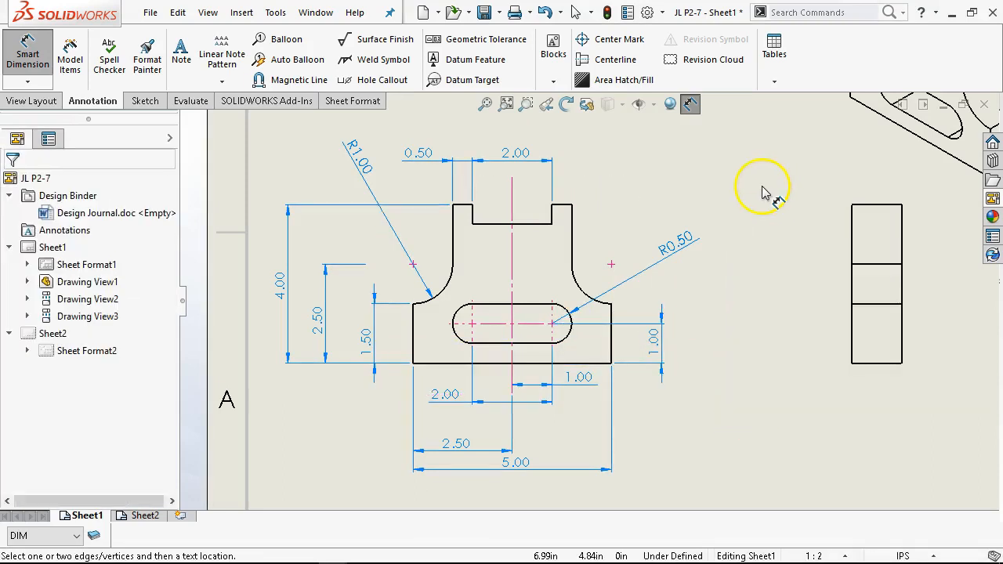
- Dimension the width of the right side view, then leave the dimension tool
{"action": "right_click", "coordinate": [770, 223]}
{"action": "left_click", "coordinate": [802, 403]}
{"action": "left_click", "coordinate": [870, 363]}
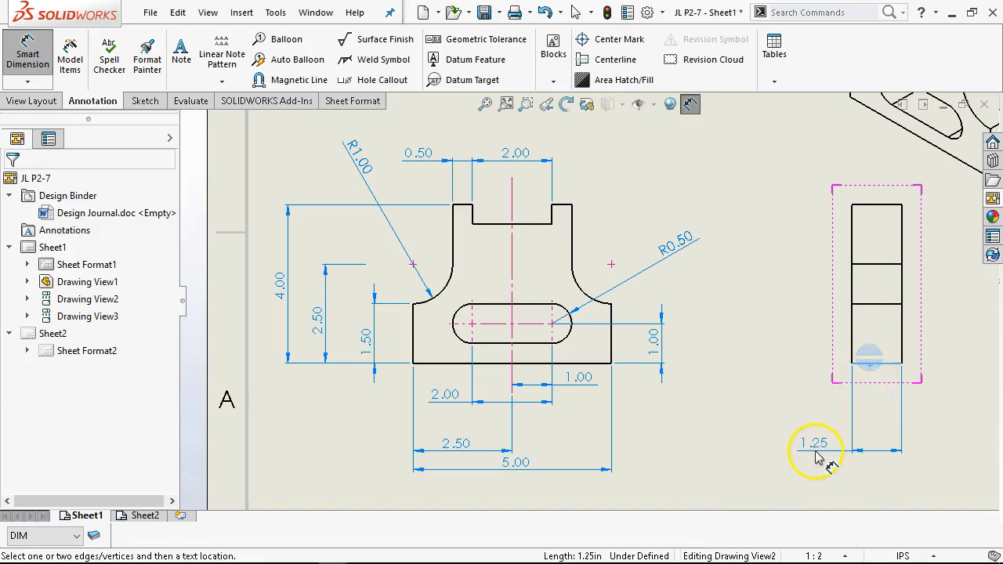
{"action": "left_click", "coordinate": [819, 465]}
{"action": "right_click", "coordinate": [816, 380]}
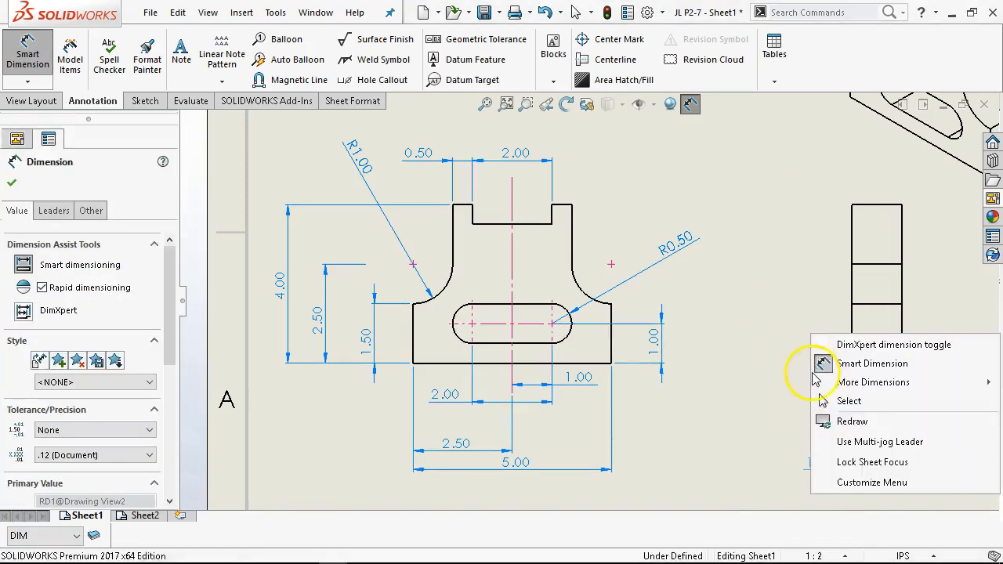
{"action": "left_click", "coordinate": [849, 403]}
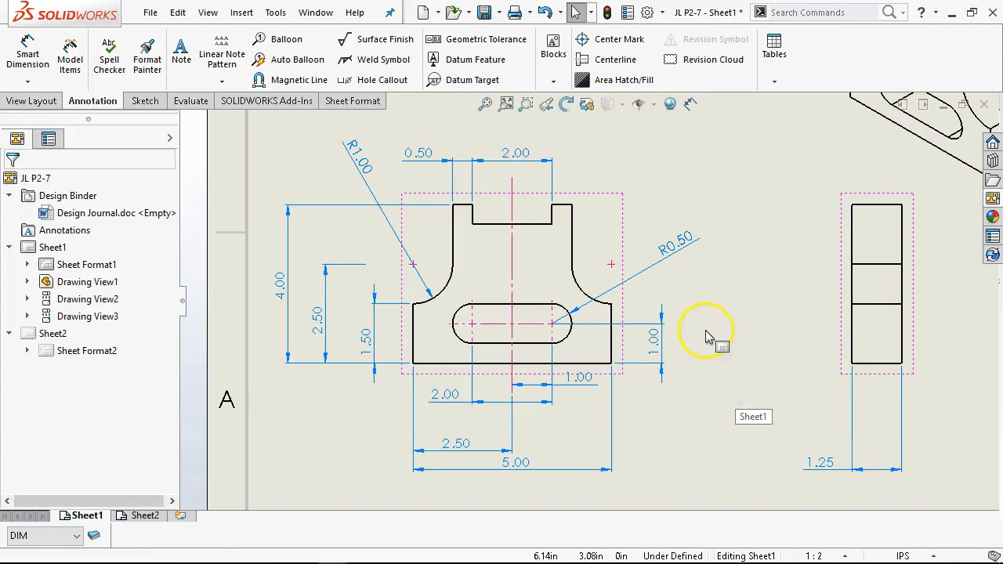
- Reposition the front and right views closer together on the sheet
{"action": "key", "text": "f"}
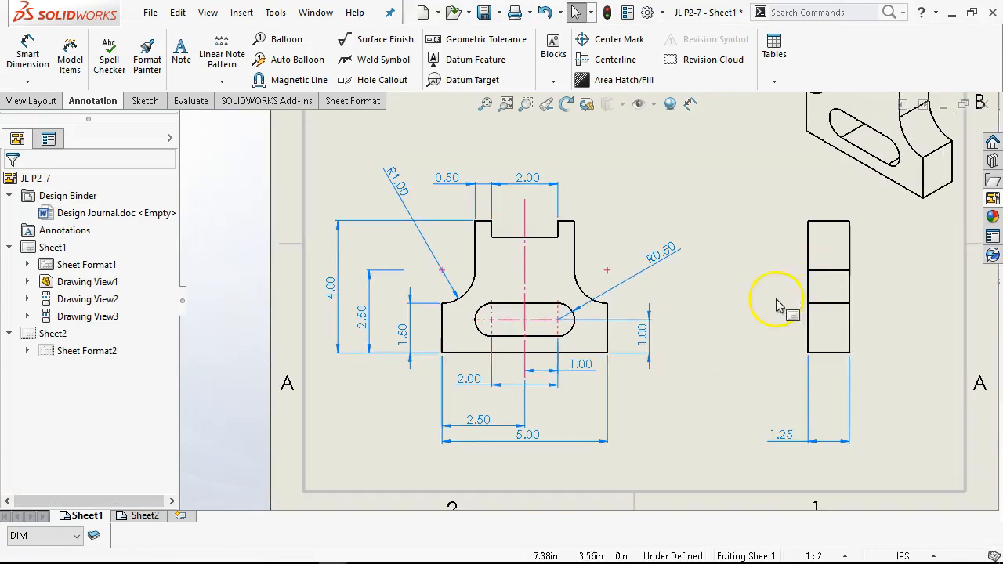
{"action": "left_click", "coordinate": [485, 104]}
{"action": "mouse_move", "coordinate": [579, 289]}
{"action": "left_mouse_down"}
{"action": "mouse_move", "coordinate": [578, 253]}
{"action": "mouse_move", "coordinate": [572, 259]}
{"action": "left_mouse_up"}
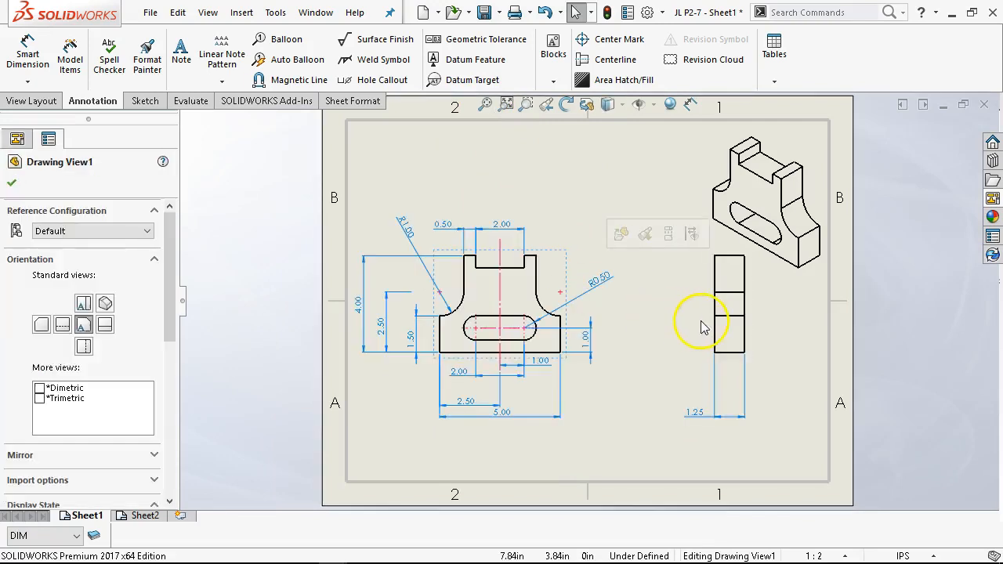
{"action": "mouse_move", "coordinate": [712, 324]}
{"action": "left_mouse_down"}
{"action": "mouse_move", "coordinate": [672, 332]}
{"action": "mouse_move", "coordinate": [671, 345]}
{"action": "left_mouse_up"}
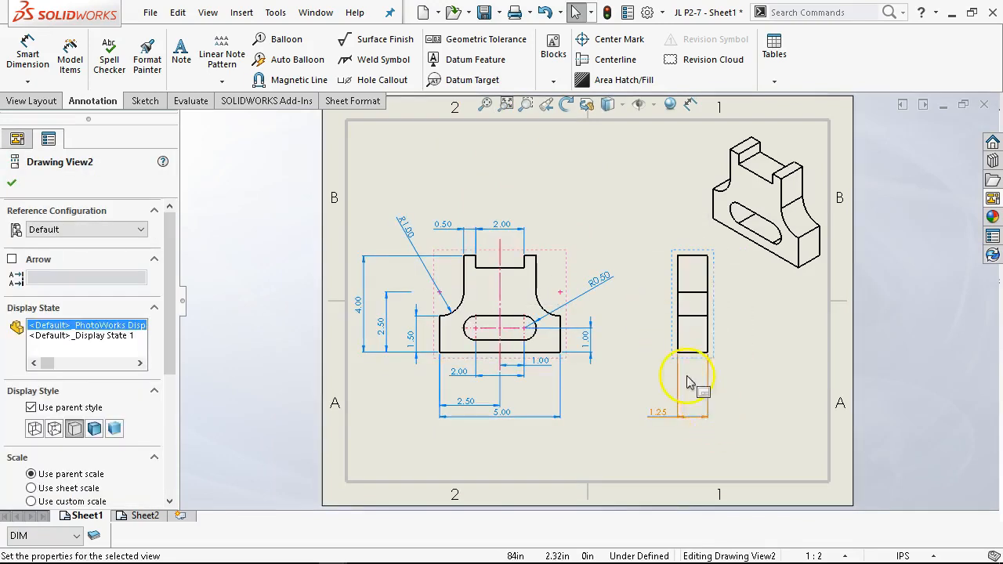
{"action": "scroll", "coordinate": [637, 343], "scroll_direction": "down", "scroll_amount": 1}
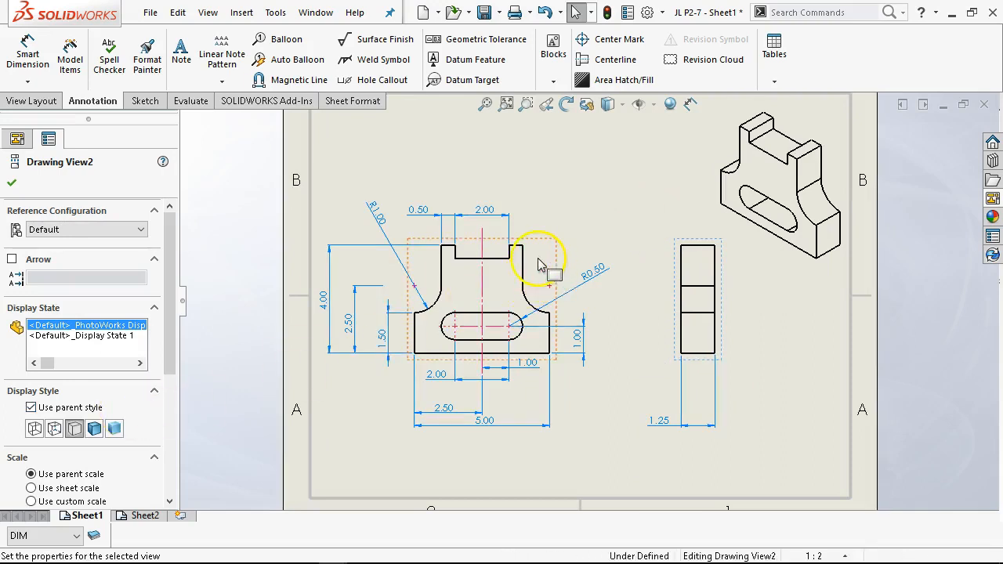
- Set the front view's display style to Hidden Lines Visible
{"action": "left_click", "coordinate": [453, 321]}
{"action": "left_click_drag", "start_coordinate": [172, 310], "coordinate": [191, 410]}
{"action": "left_click", "coordinate": [61, 379]}
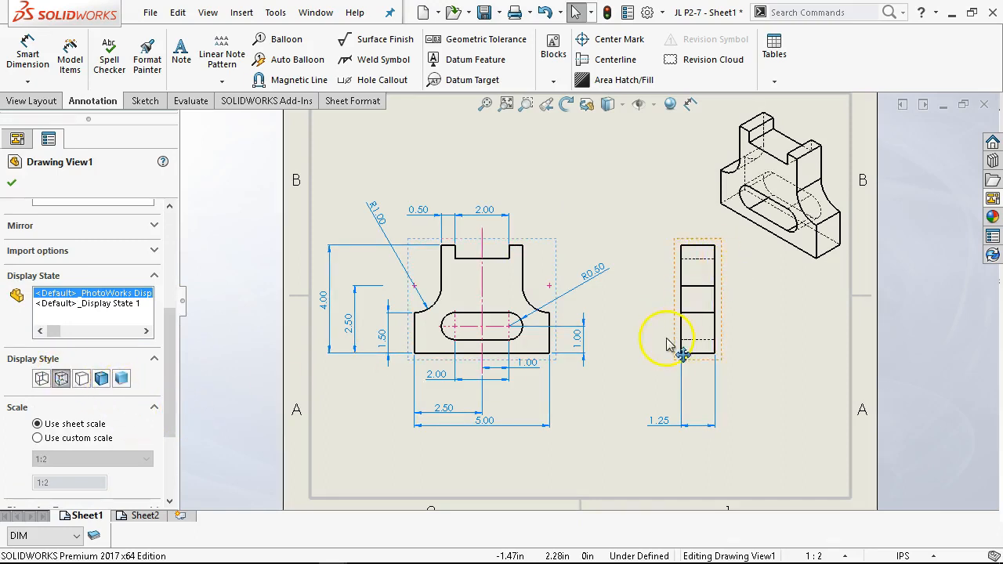
{"action": "left_click_drag", "start_coordinate": [806, 266], "coordinate": [805, 252]}
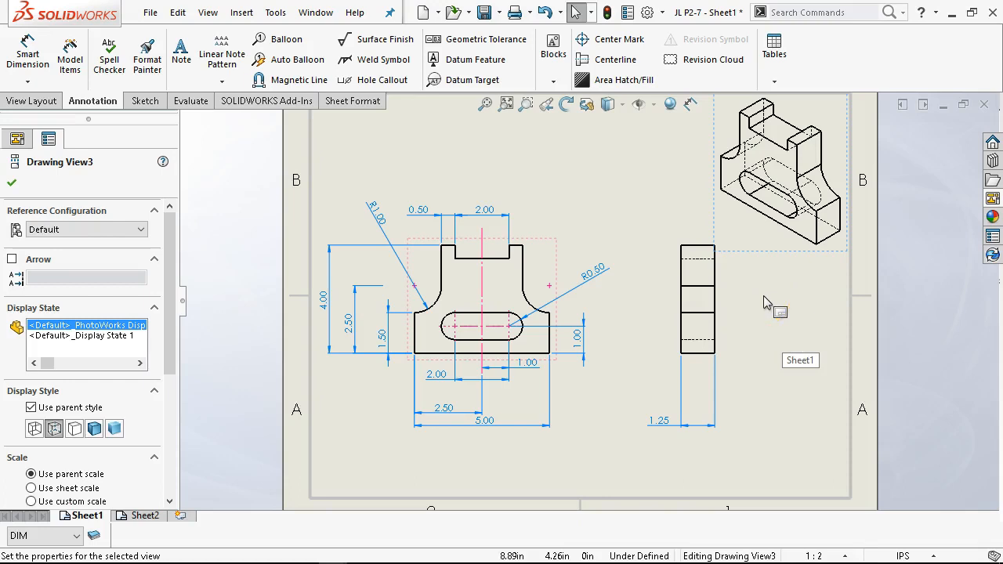
{"action": "left_click", "coordinate": [589, 178]}
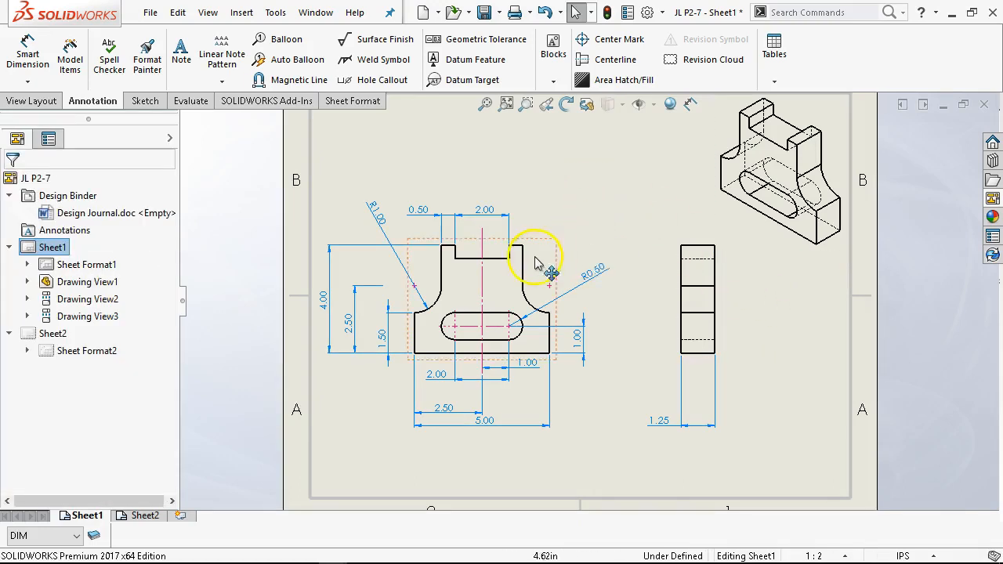
- Set the front view's display style to Hidden Lines Removed
{"action": "left_click", "coordinate": [555, 229]}
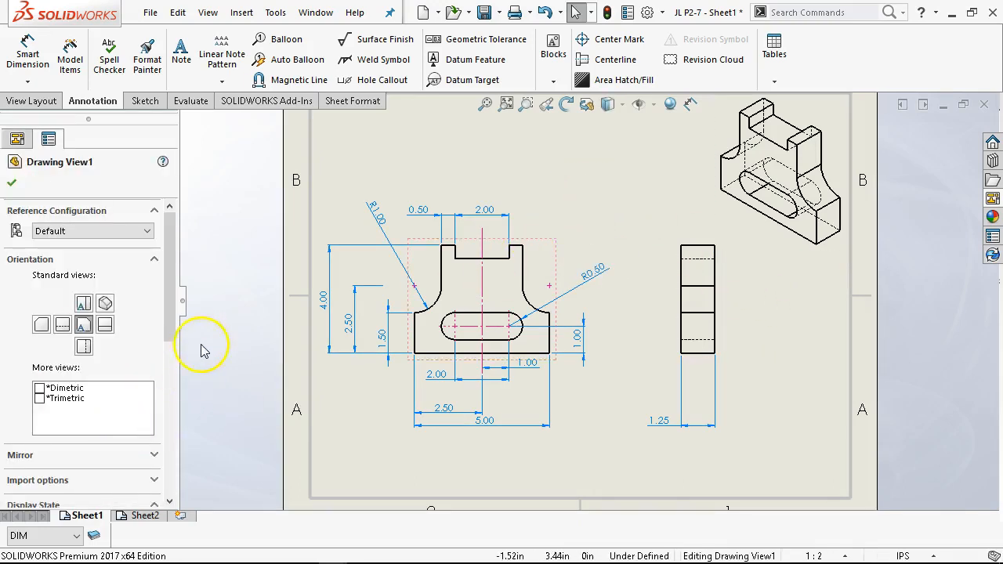
{"action": "left_click_drag", "start_coordinate": [176, 318], "coordinate": [186, 410]}
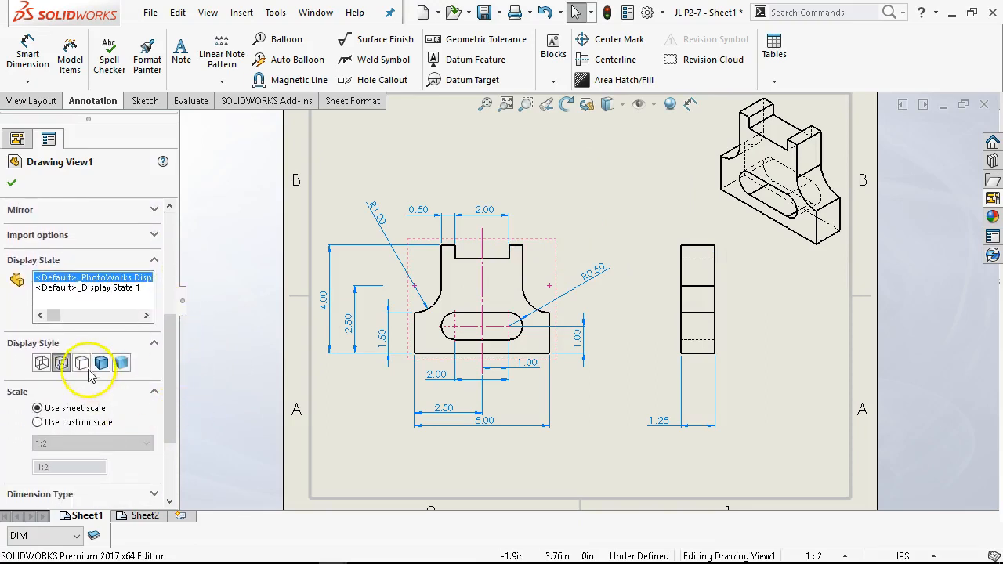
{"action": "left_click", "coordinate": [80, 363]}
{"action": "left_click", "coordinate": [558, 183]}
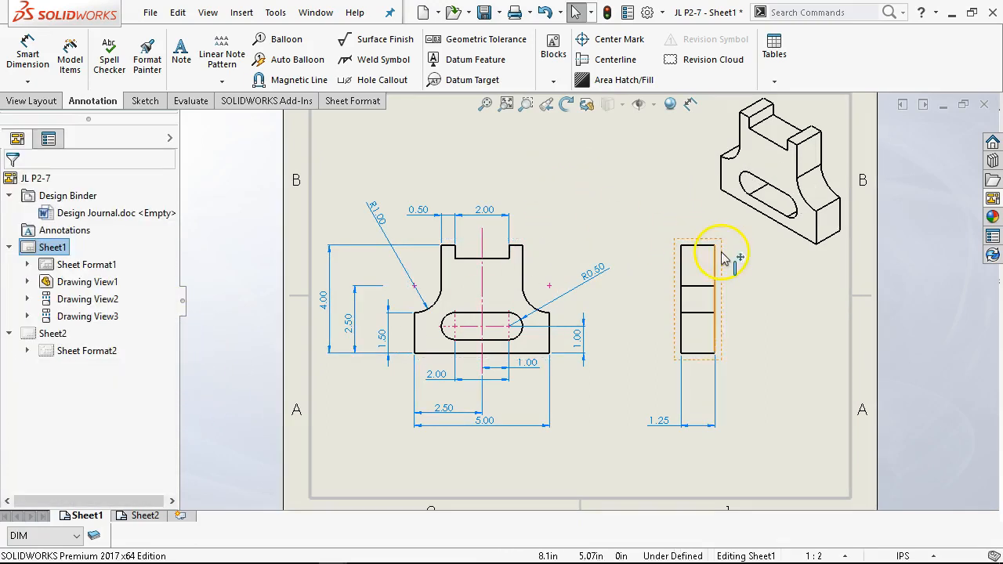
- Shift the front view slightly to the right on the sheet
{"action": "left_click", "coordinate": [485, 104]}
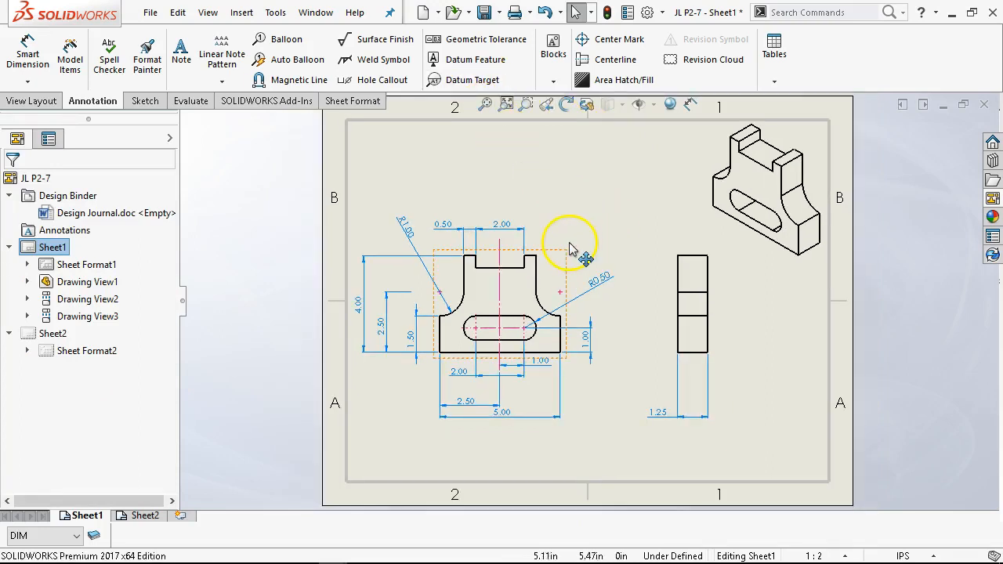
{"action": "mouse_move", "coordinate": [566, 248]}
{"action": "left_mouse_down"}
{"action": "mouse_move", "coordinate": [584, 237]}
{"action": "mouse_move", "coordinate": [587, 258]}
{"action": "mouse_move", "coordinate": [578, 244]}
{"action": "left_mouse_up"}
{"action": "left_click", "coordinate": [627, 401]}
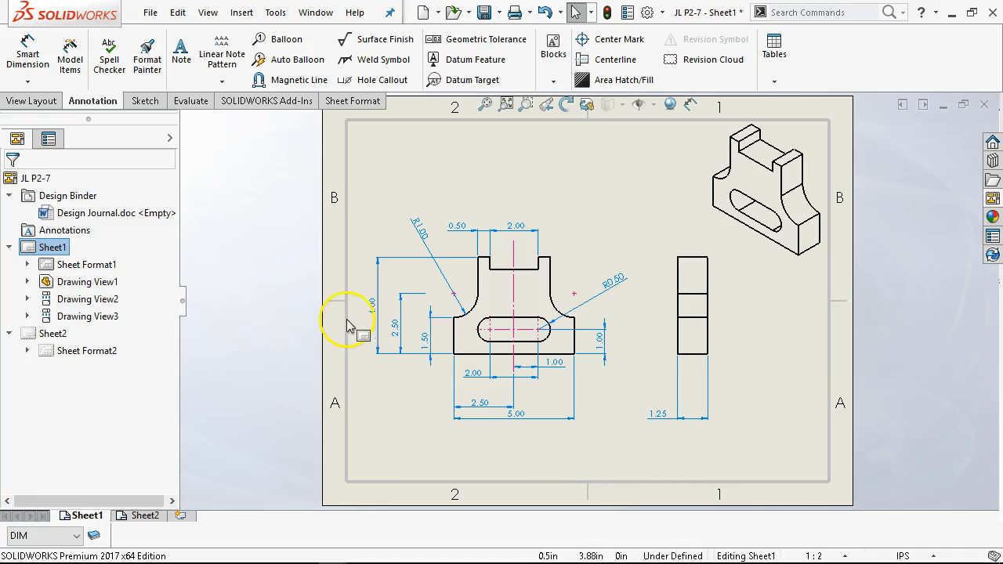
- Add a note reading "P2-7" in the sheet's lower-left corner
{"action": "left_click", "coordinate": [181, 49]}
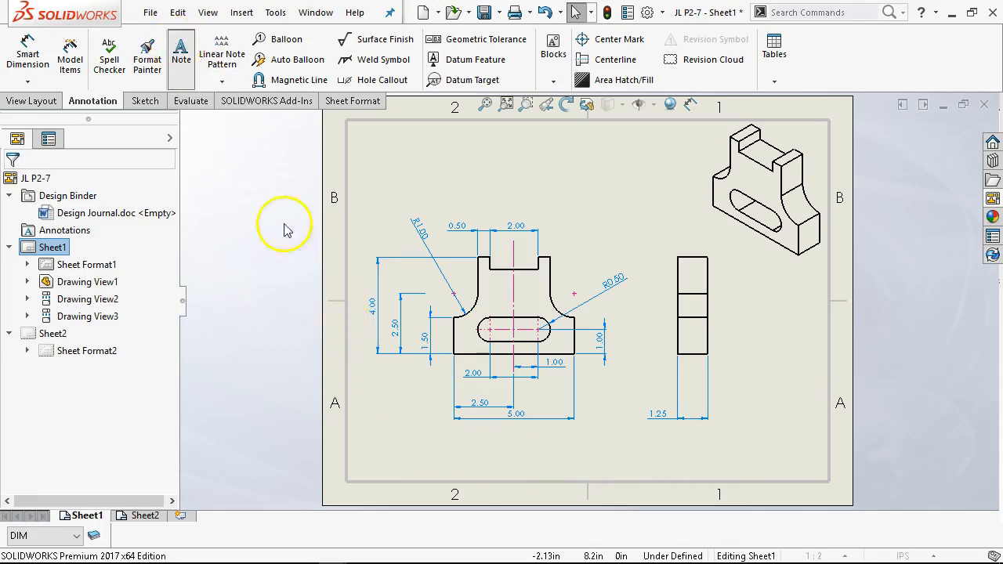
{"action": "left_click", "coordinate": [354, 458]}
{"action": "type", "text": "P2-7"}
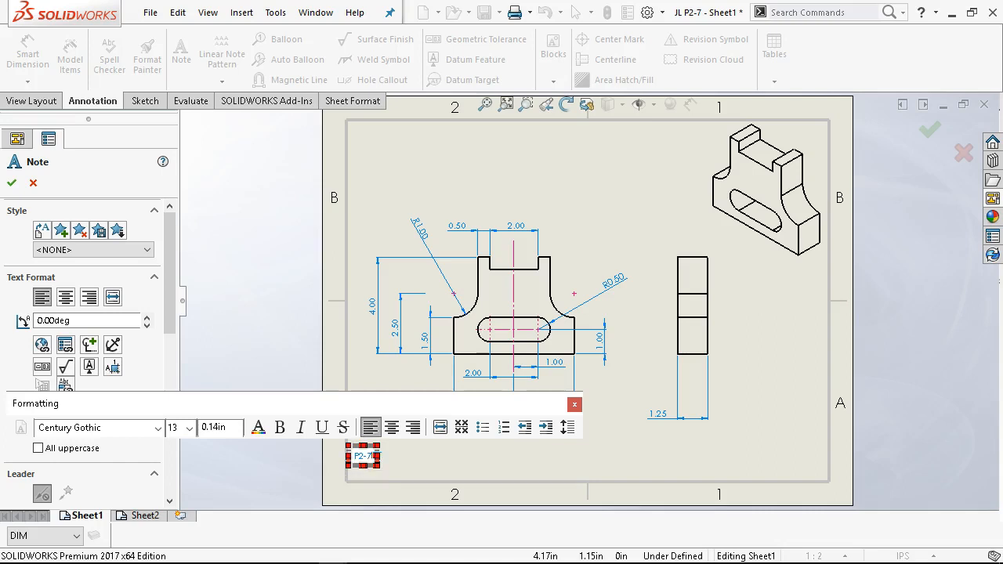
{"action": "key", "text": "ctrl+a"}
{"action": "left_click", "coordinate": [443, 455]}
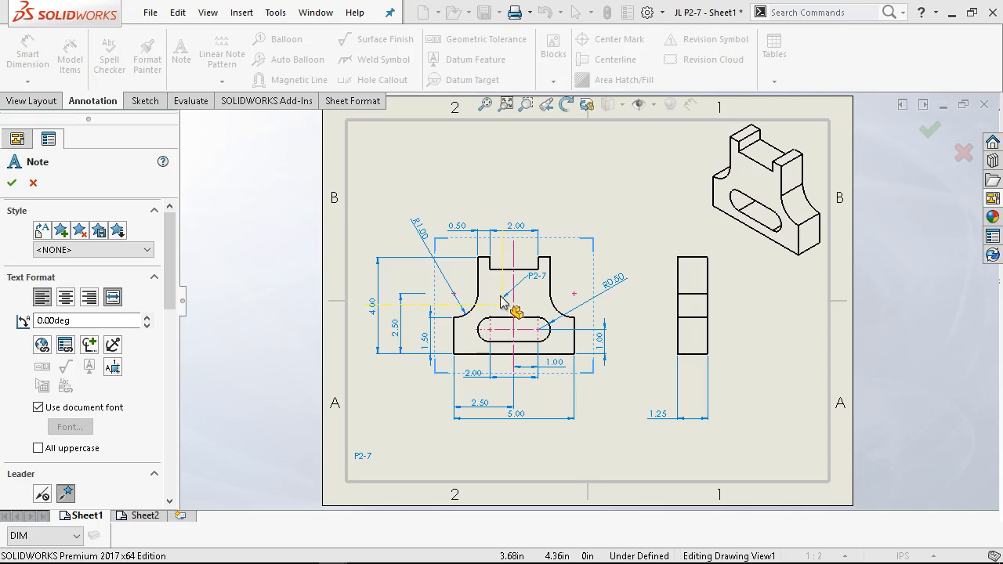
{"action": "left_click", "coordinate": [636, 183]}
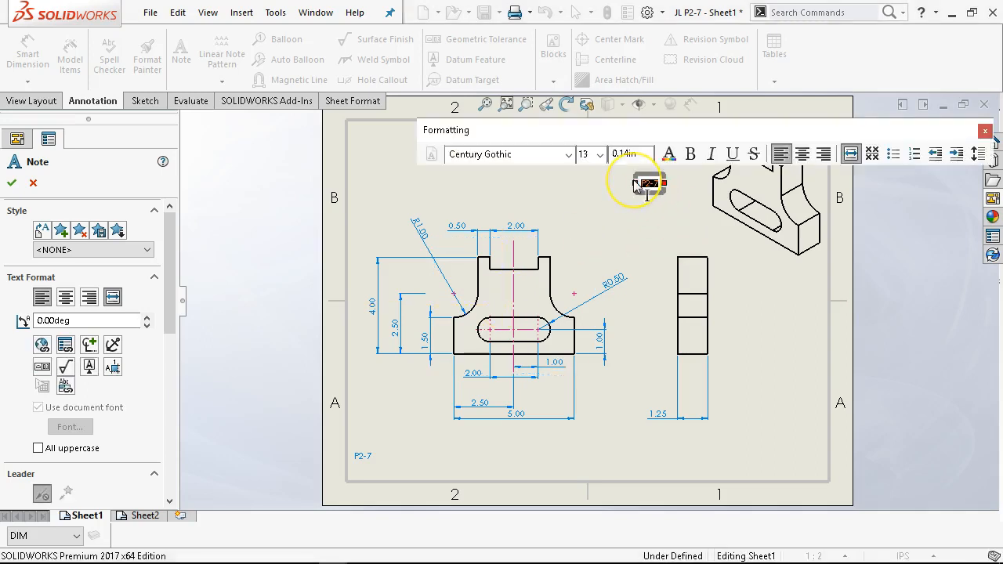
{"action": "key", "text": "Escape"}
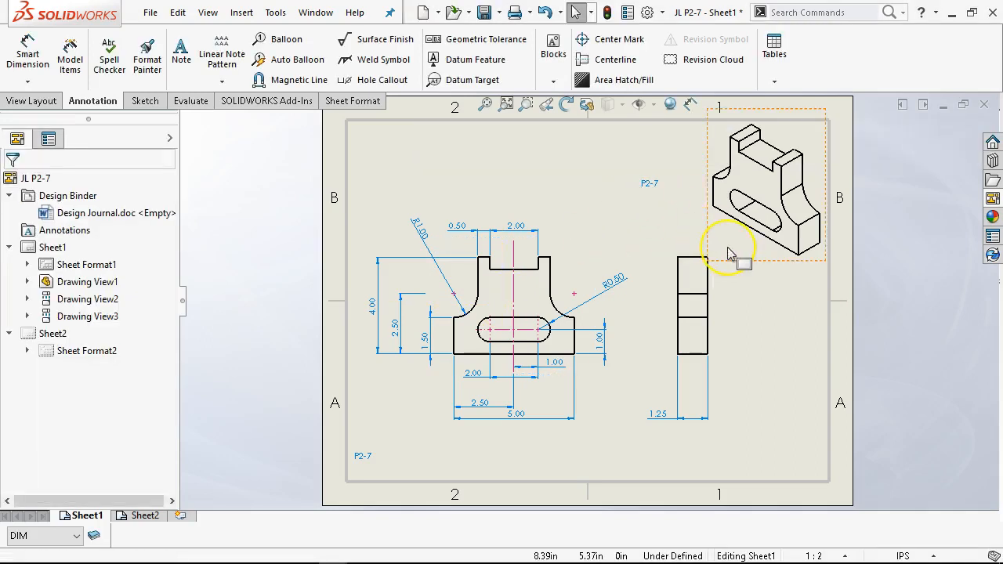
{"action": "left_click", "coordinate": [801, 359]}
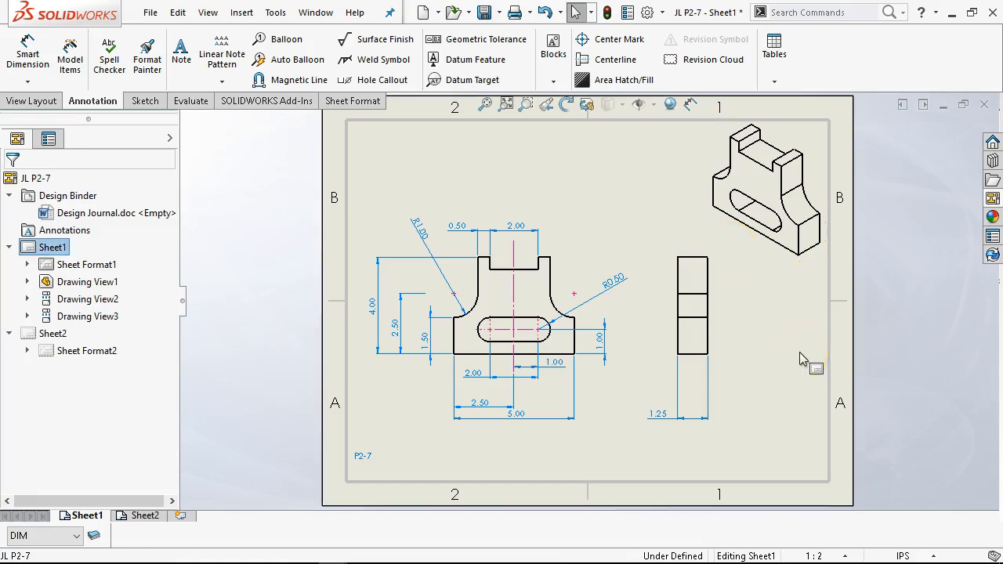